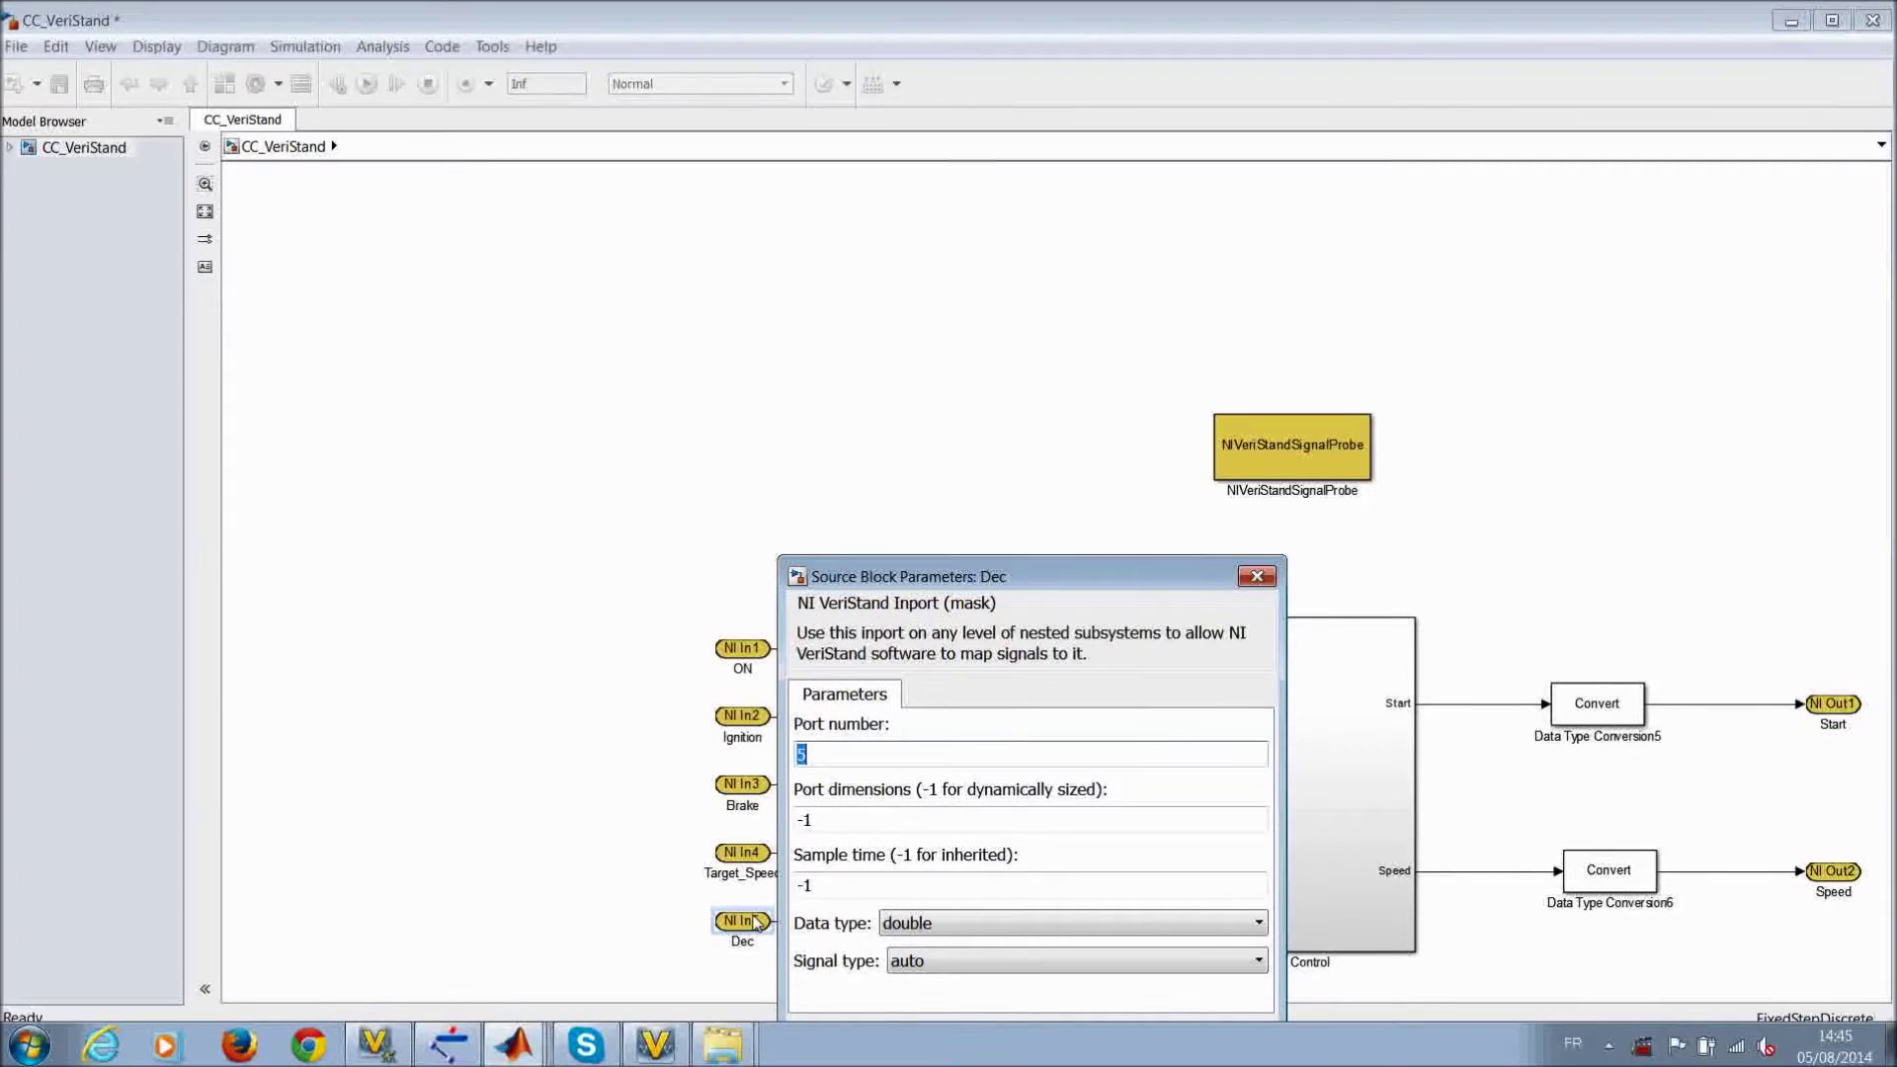
# Step: Review the data types available for the Dec NI VeriStand inport, leaving its parameters as they are
pyautogui.moveTo(840, 577); pyautogui.dragTo(337, 132)
pyautogui.click(576, 479)
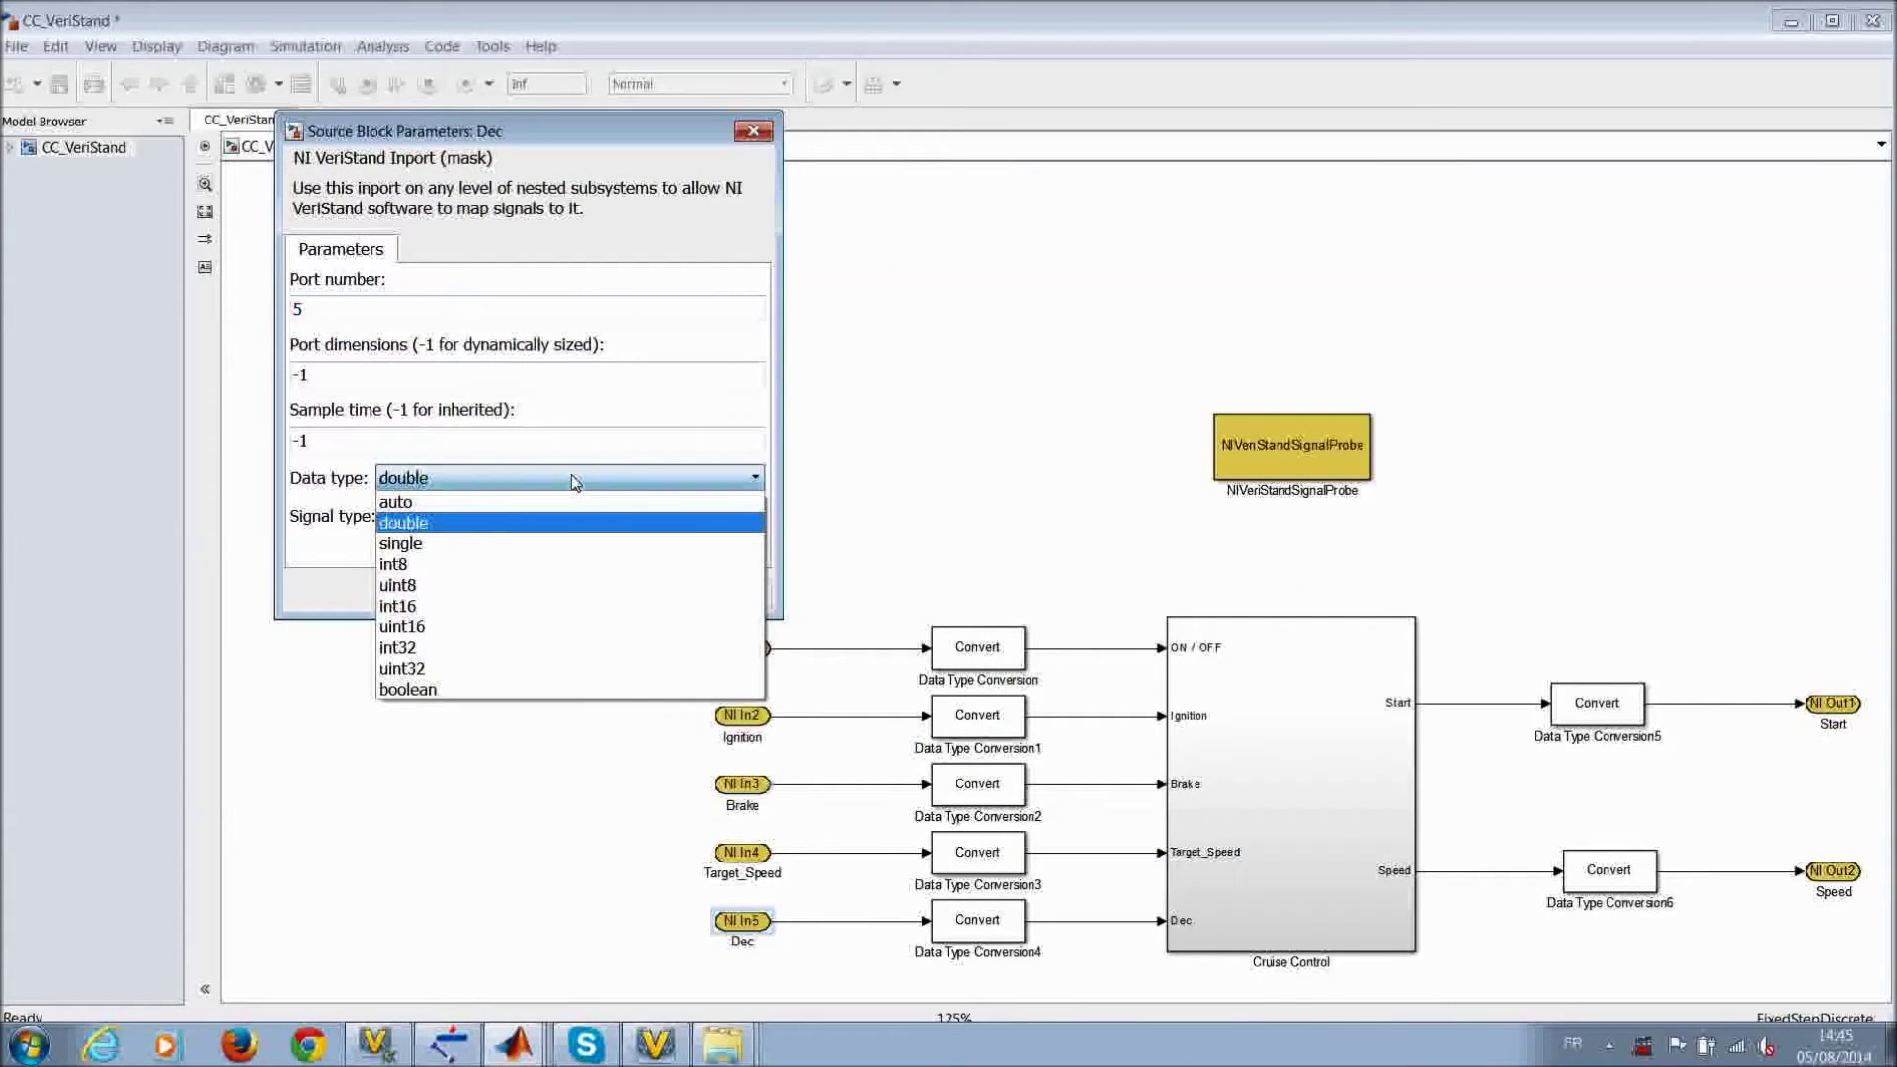
pyautogui.click(575, 482)
pyautogui.click(575, 482)
pyautogui.click(575, 482)
pyautogui.click(575, 482)
pyautogui.click(623, 422)
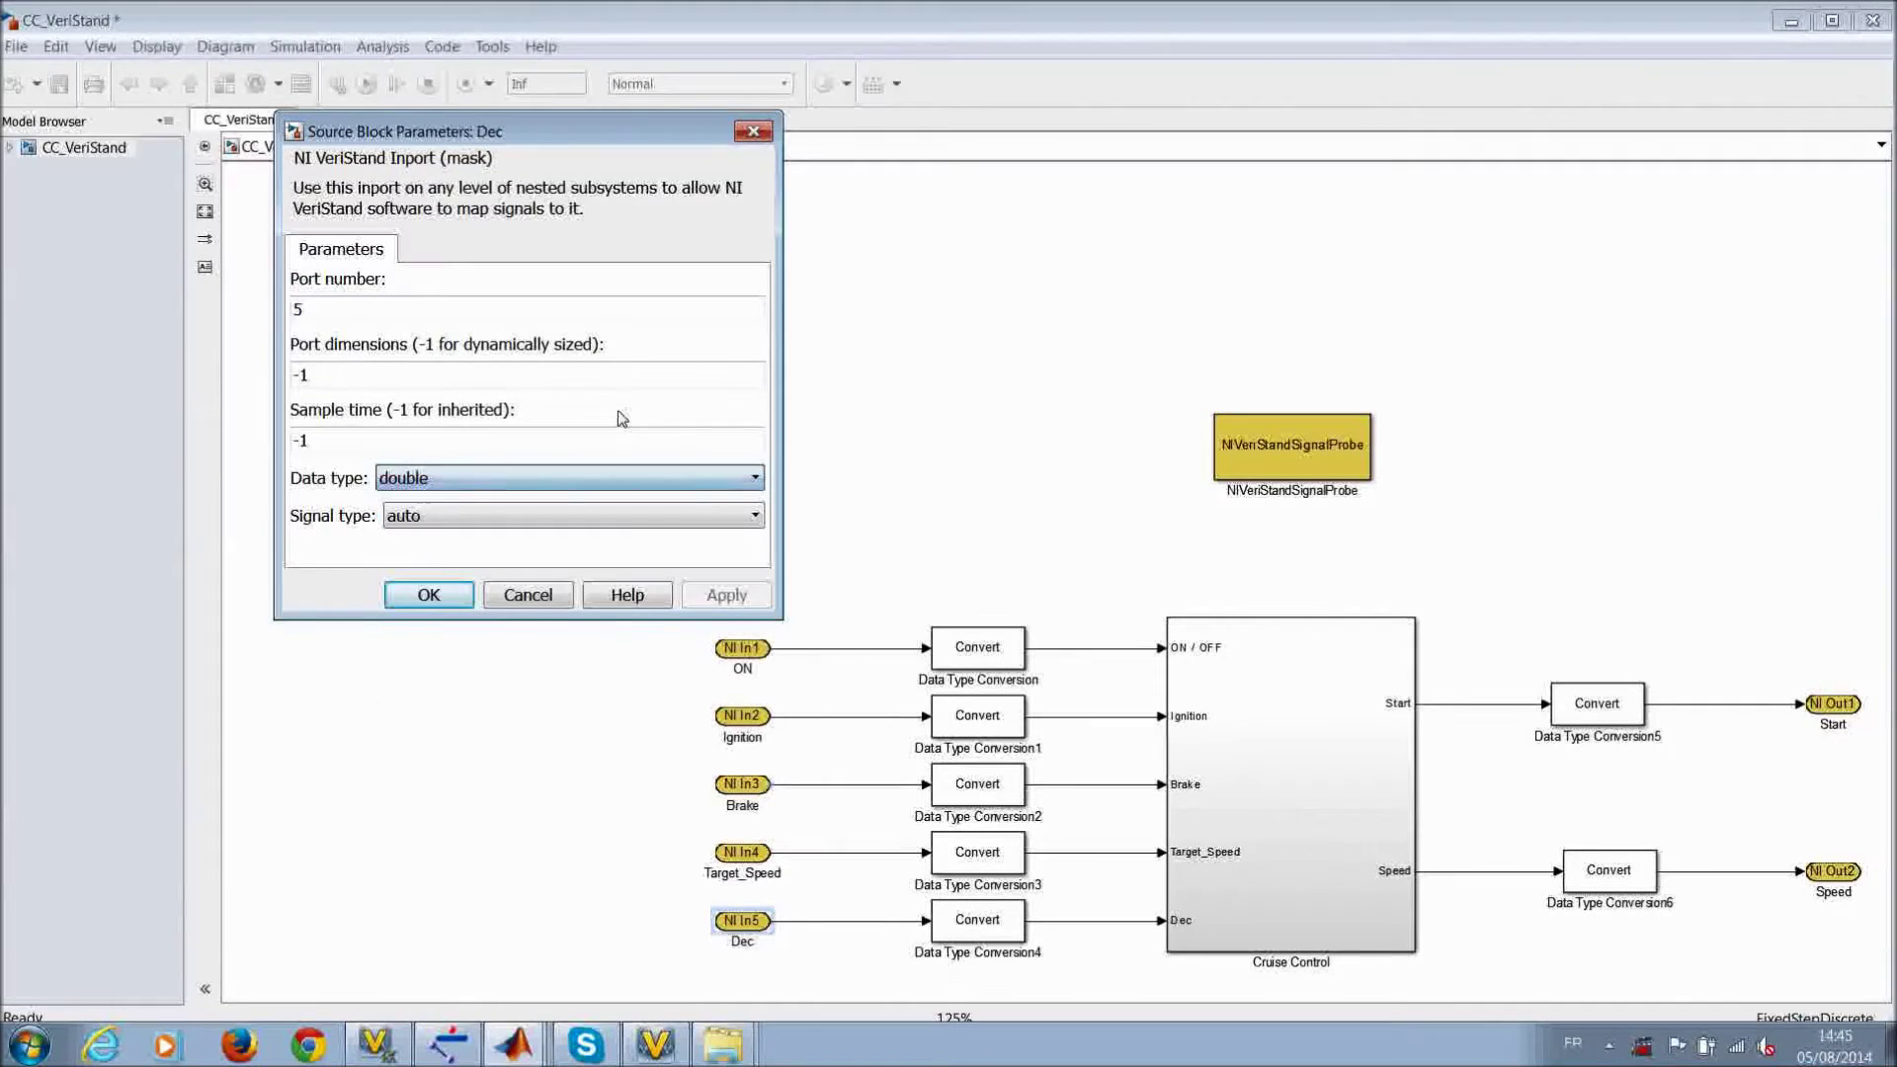
pyautogui.click(753, 131)
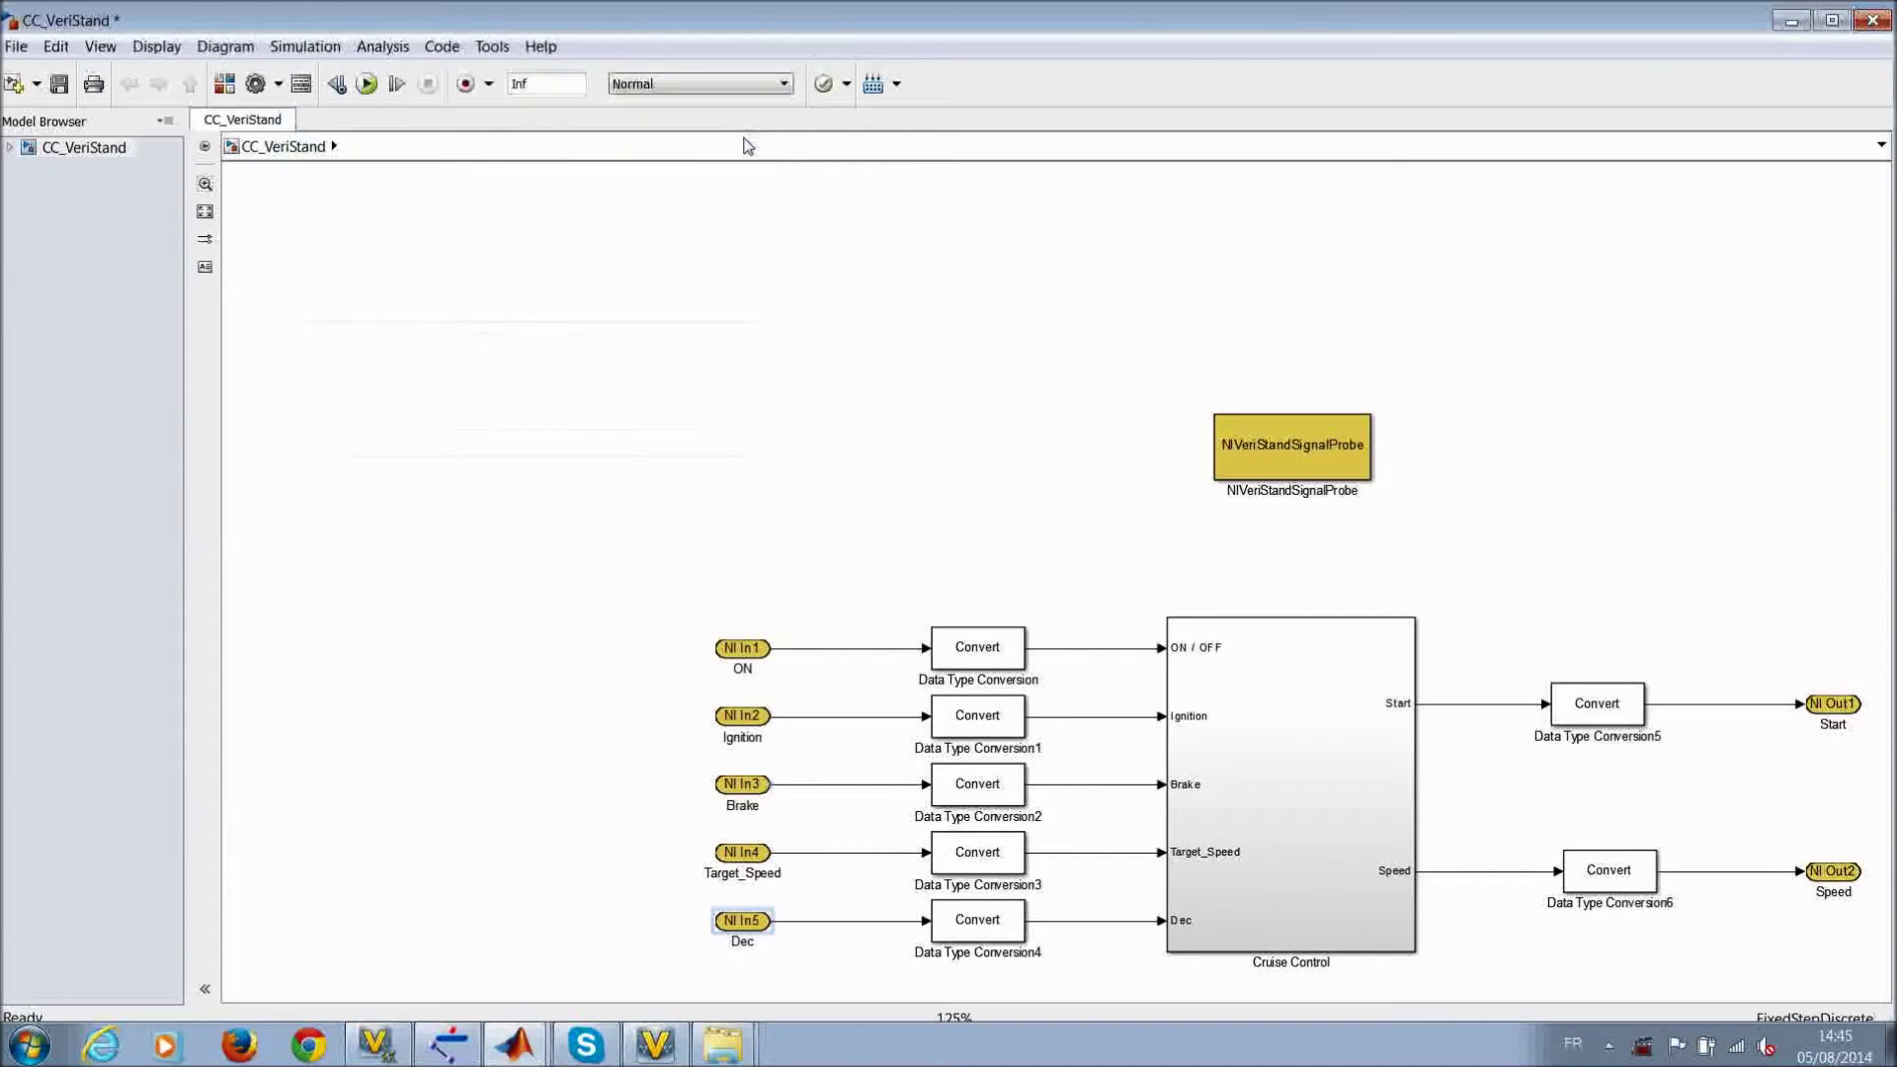
# Step: Inspect the Start and Speed NI VeriStand outports and the data type conversion blocks feeding them
pyautogui.doubleClick(1828, 703)
pyautogui.click(1779, 496)
pyautogui.click(1840, 874)
pyautogui.click(1637, 858)
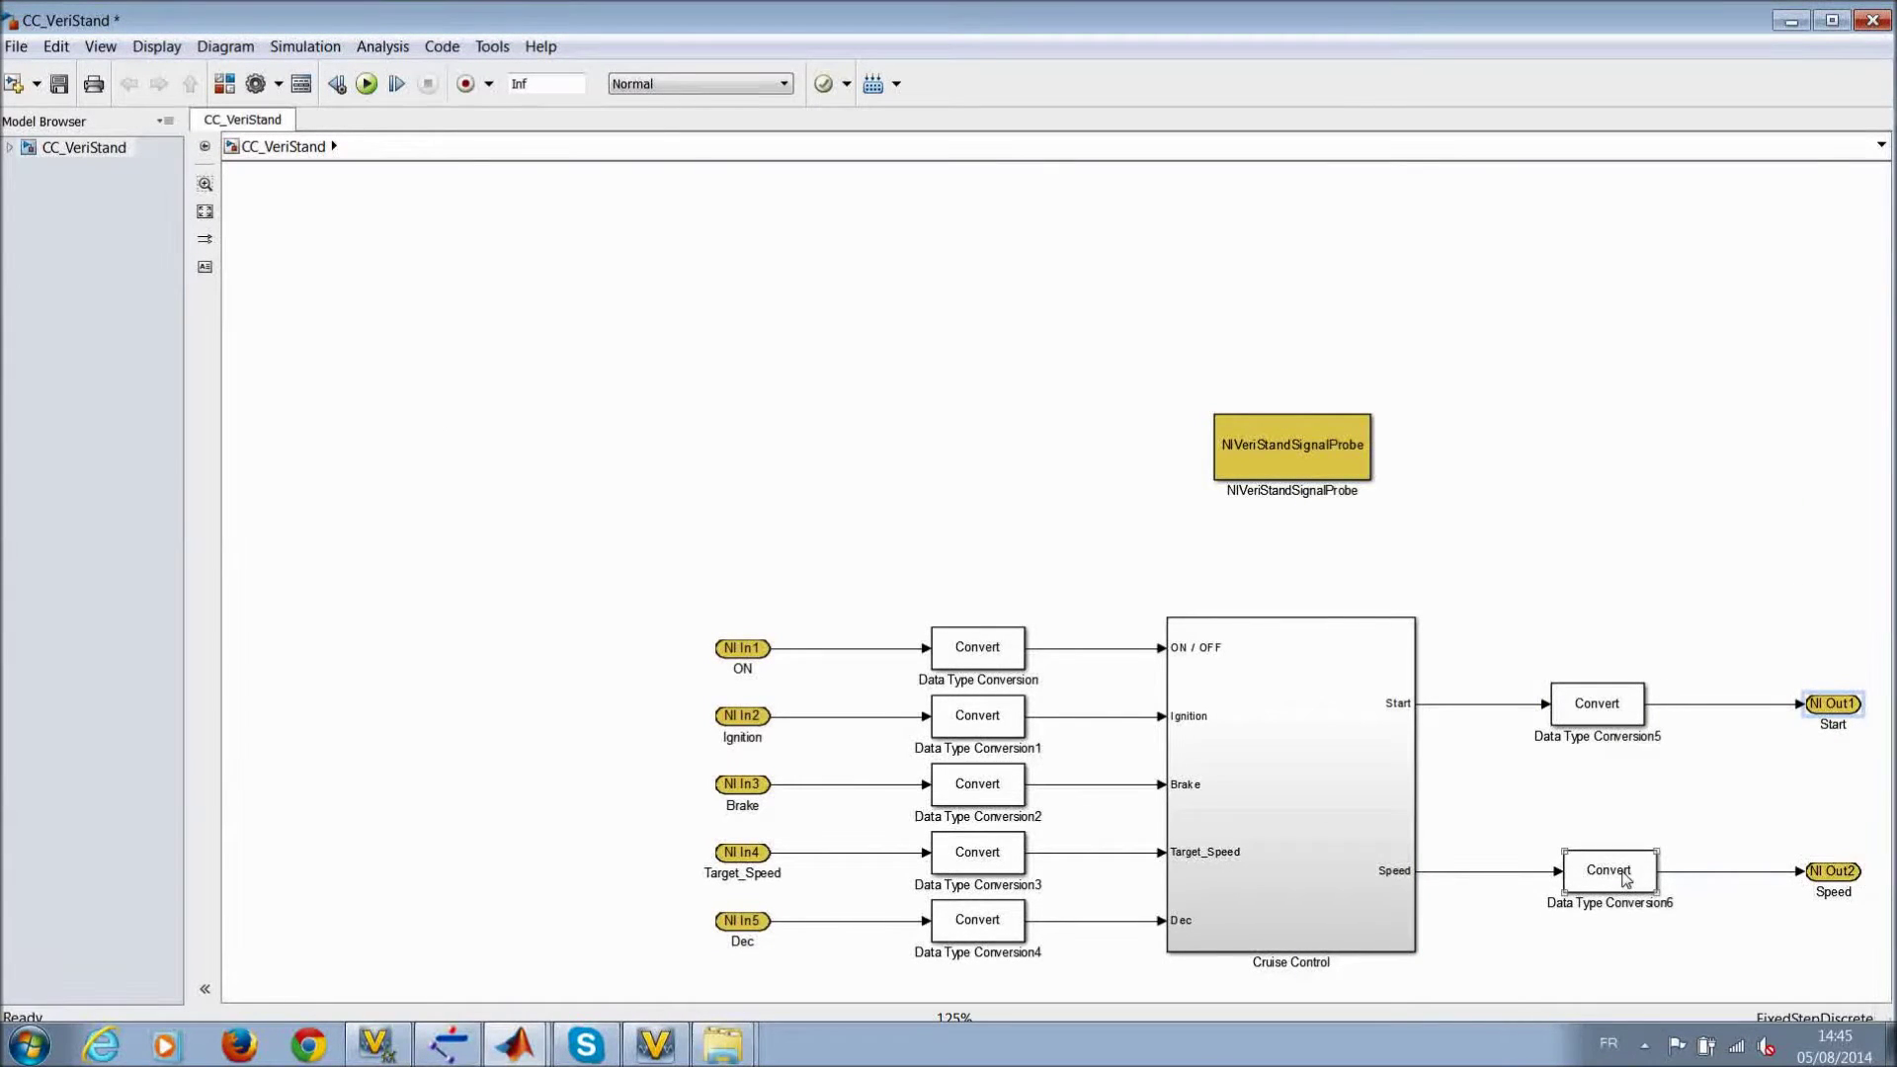
pyautogui.click(1596, 713)
pyautogui.click(985, 595)
# Step: Switch to the MATLAB command window and run NIVeriStandBlocks to open the VeriStand block library
pyautogui.moveTo(515, 1045)
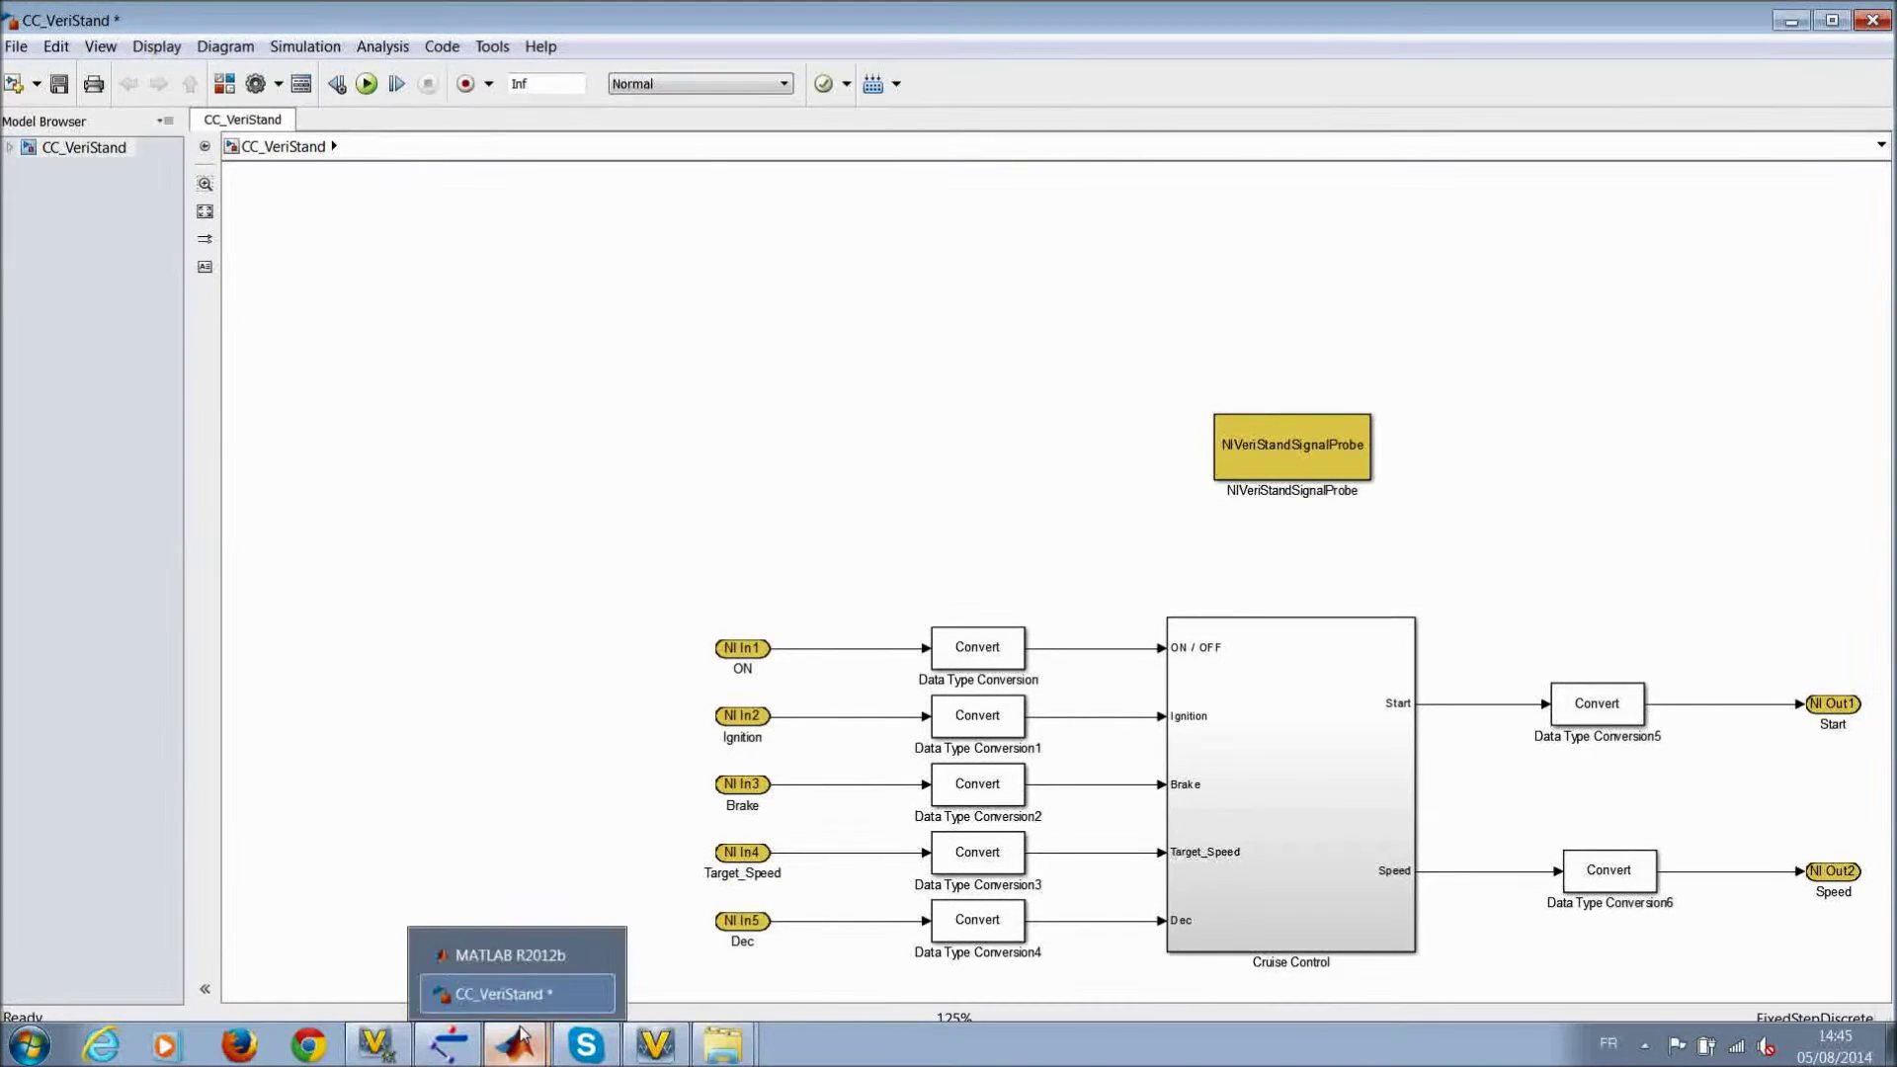
pyautogui.click(512, 955)
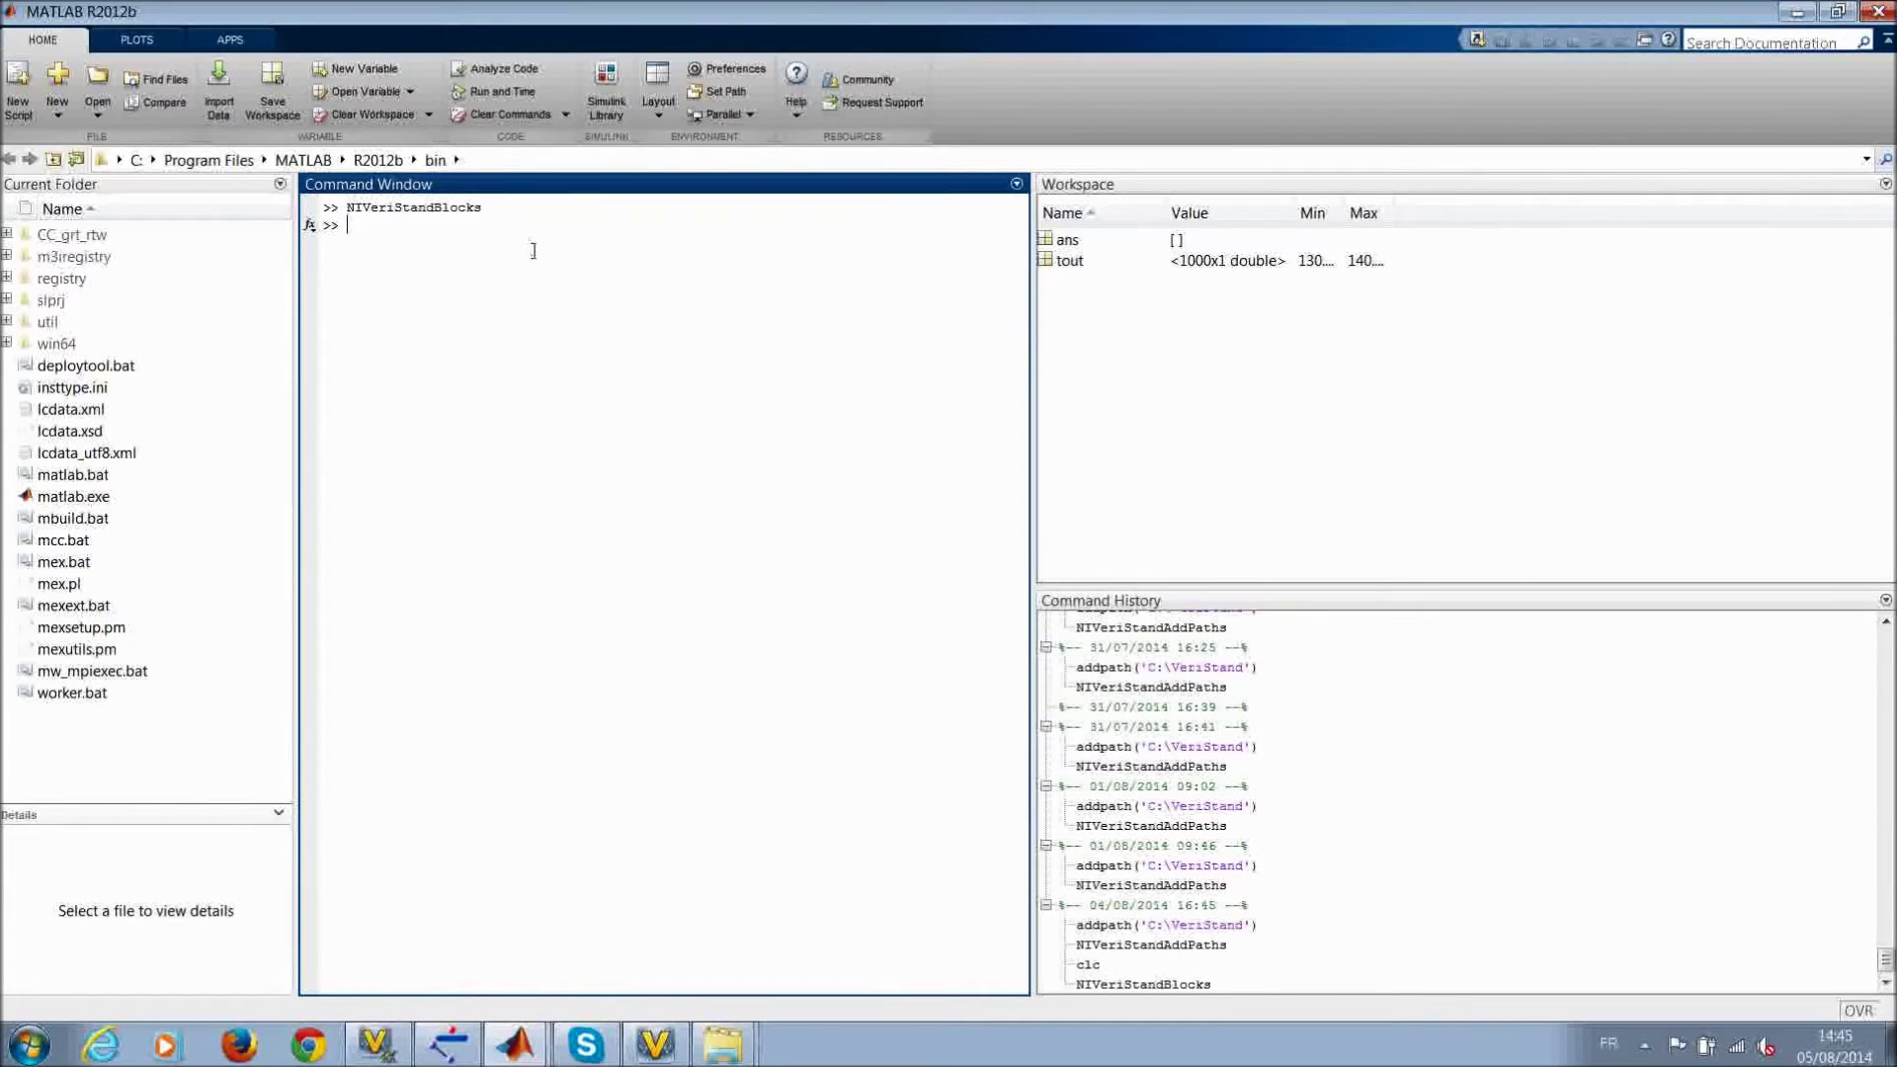
pyautogui.moveTo(482, 210); pyautogui.dragTo(324, 220)
pyautogui.hotkey('ctrl', 'c')
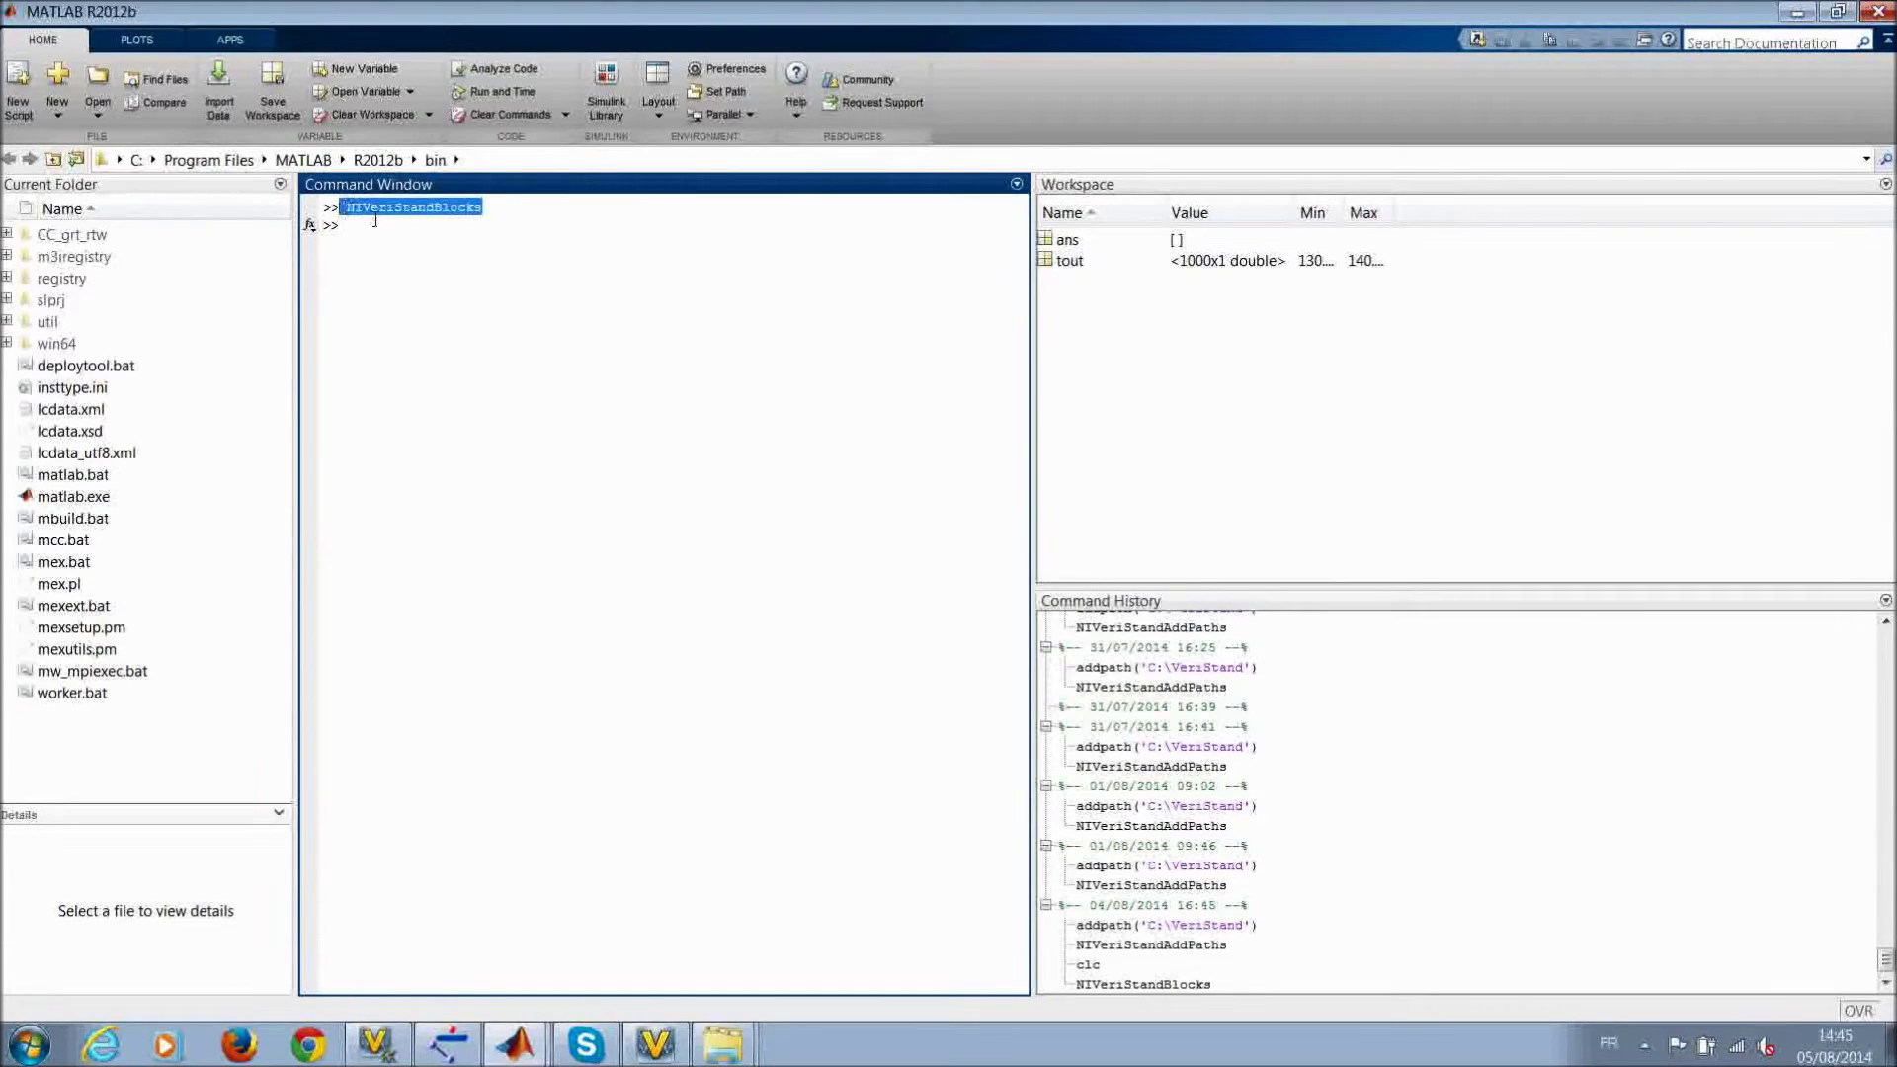
pyautogui.click(376, 223)
pyautogui.hotkey('ctrl', 'v')
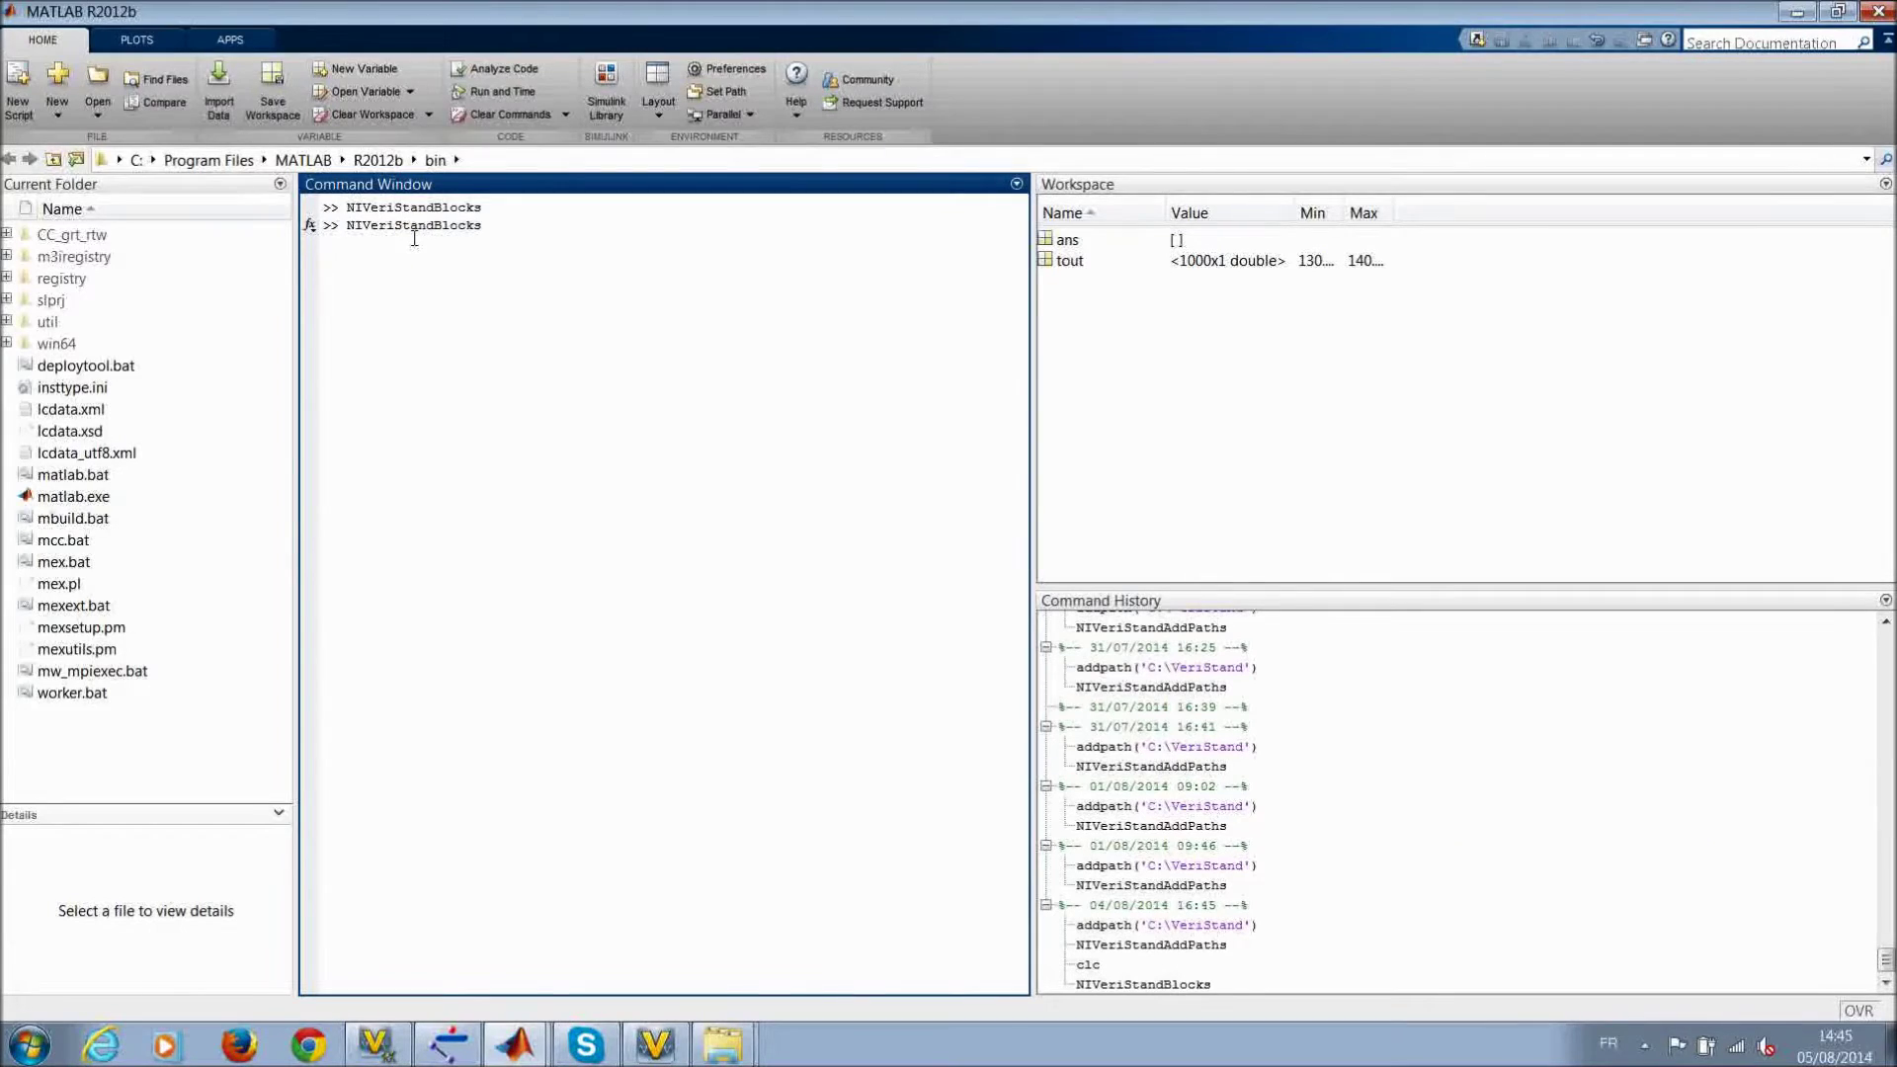
pyautogui.press('Return')
pyautogui.click(647, 203)
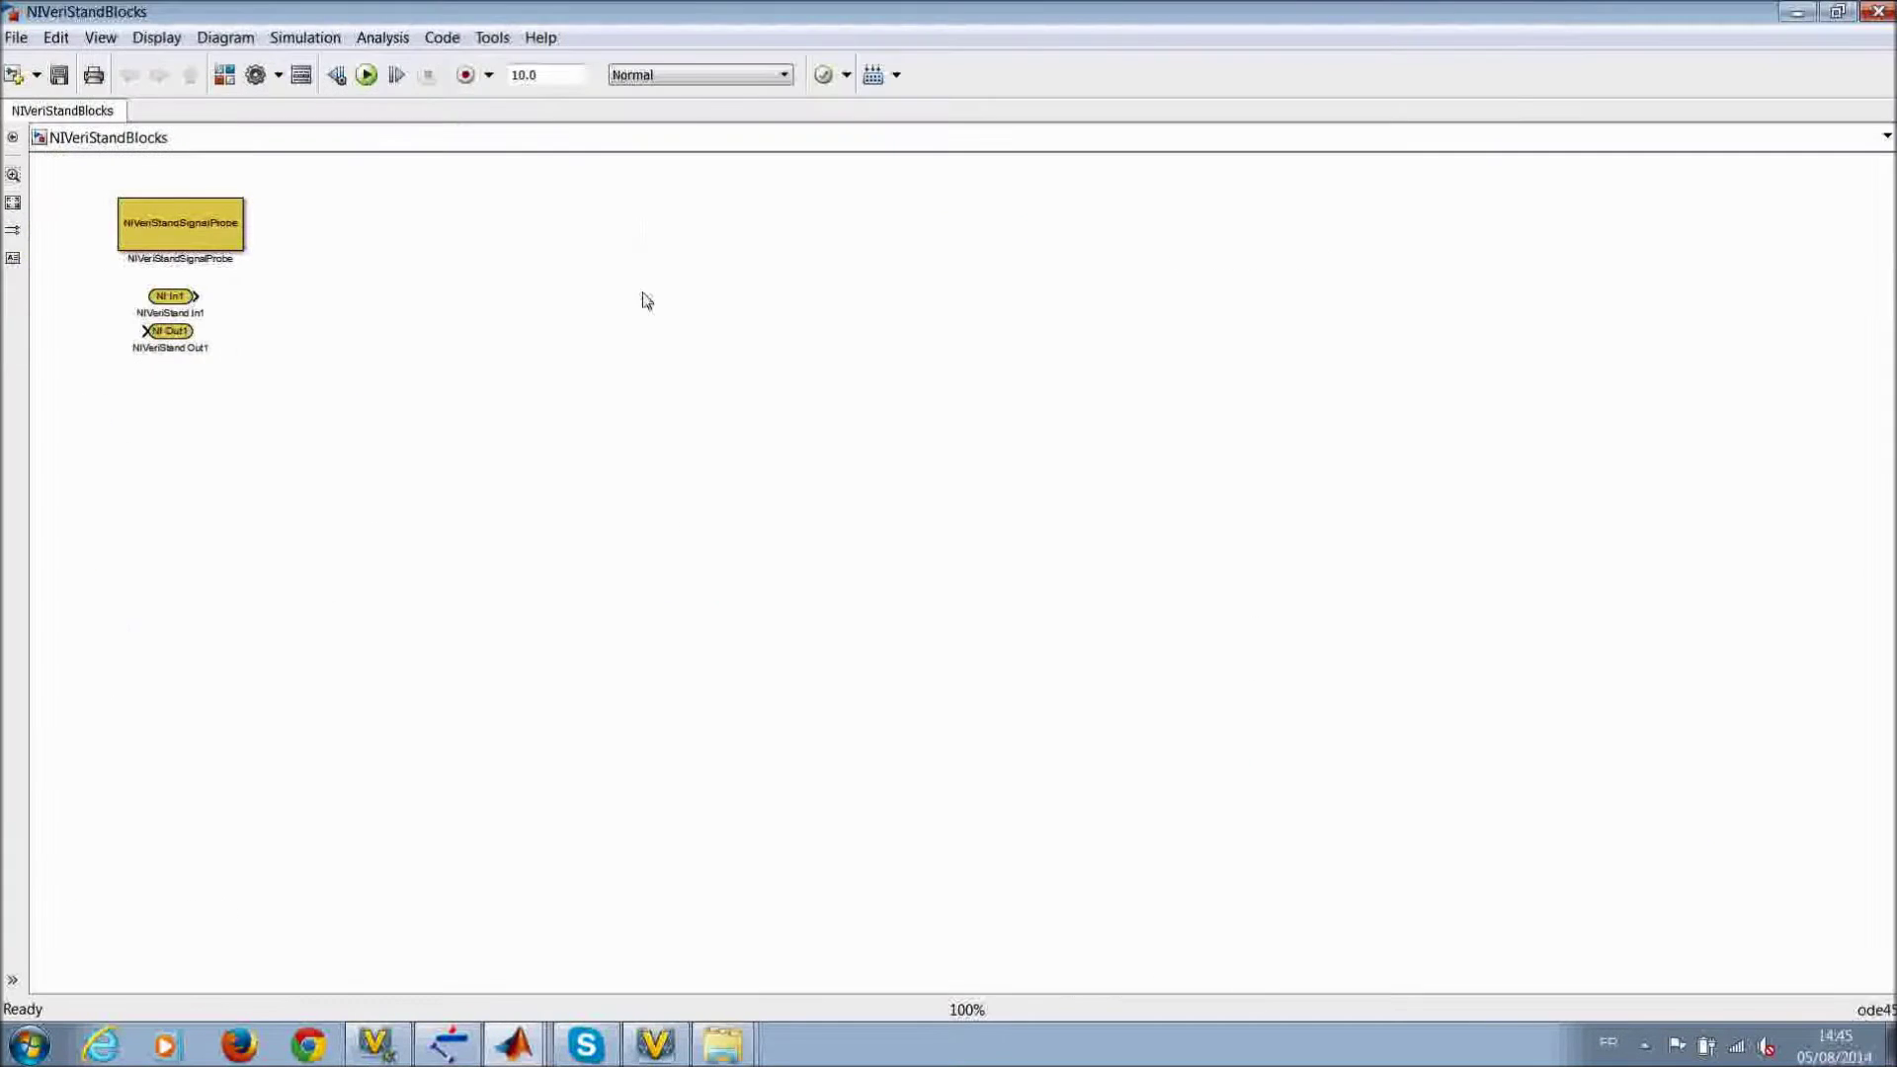
# Step: Look at the signal probe block, close the NIVeriStandBlocks library and return to the CC_VeriStand model
pyautogui.click(188, 241)
pyautogui.click(1875, 12)
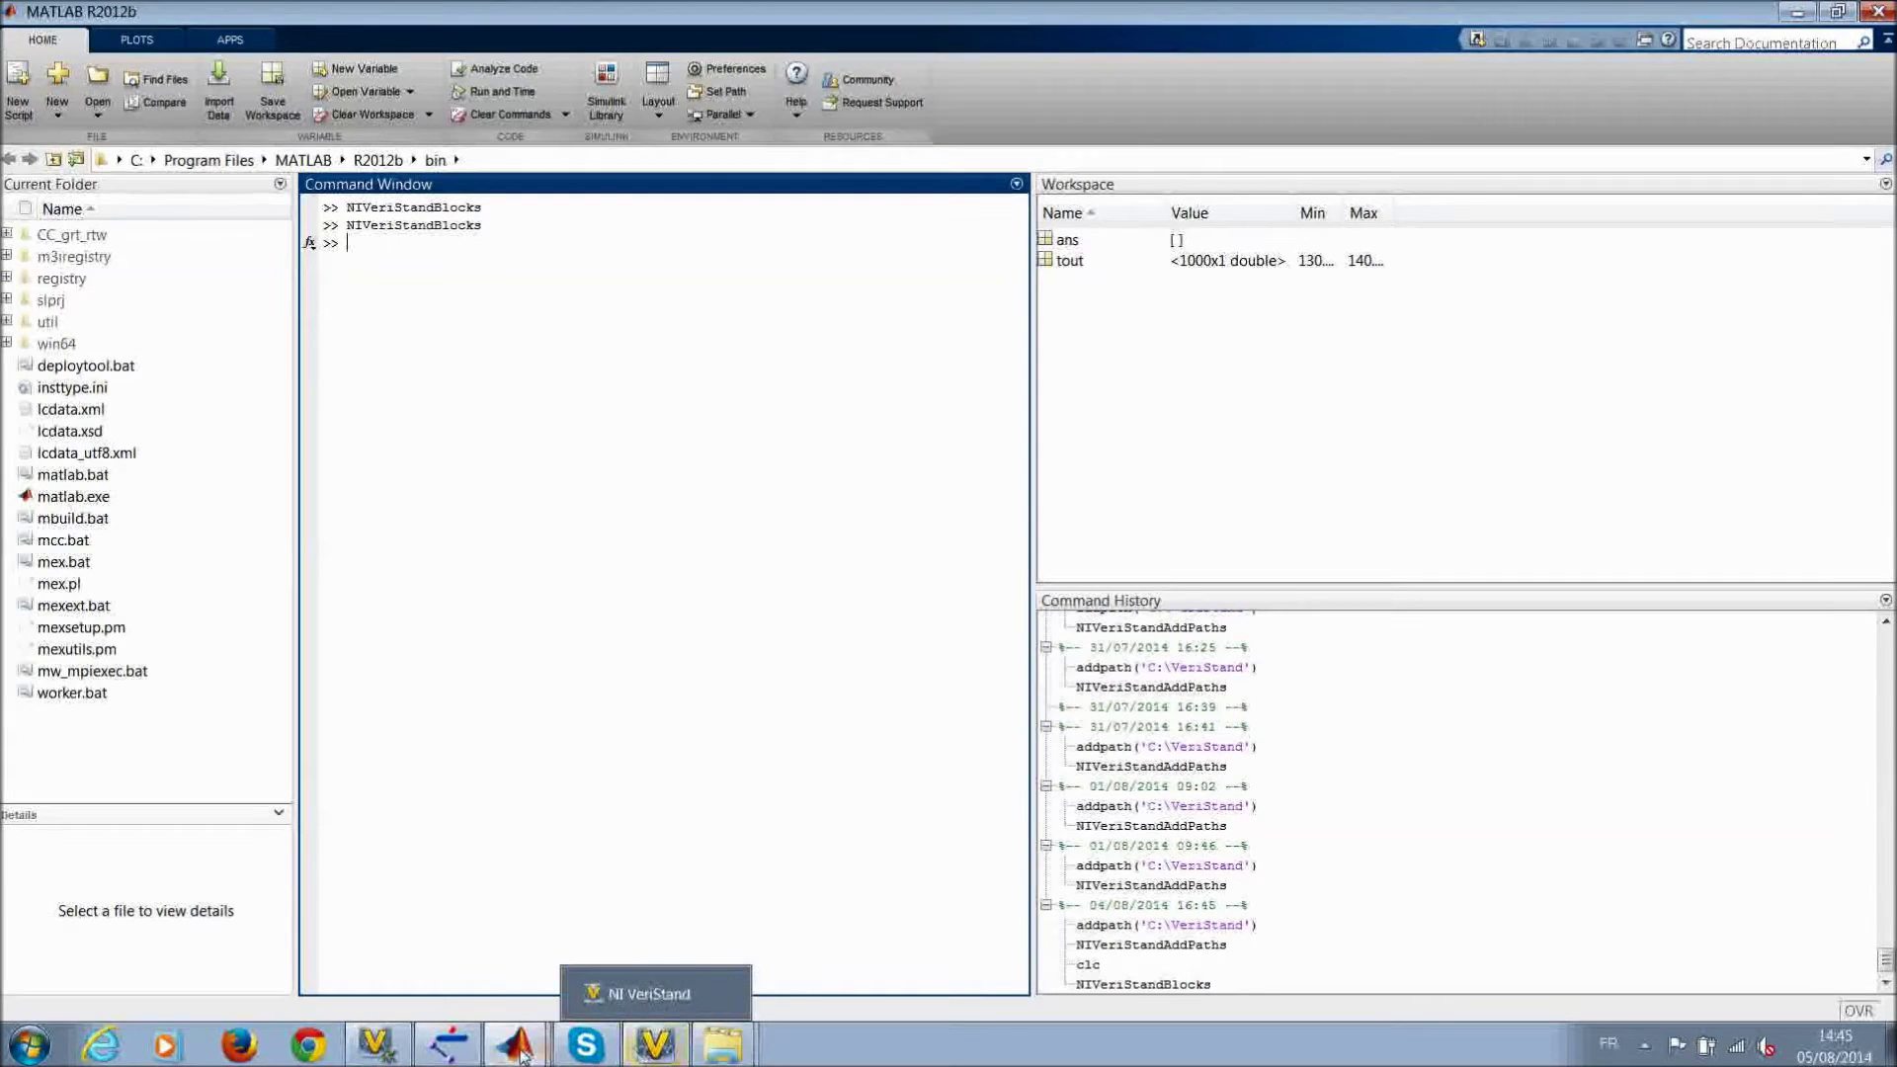
pyautogui.moveTo(521, 1055)
pyautogui.click(537, 994)
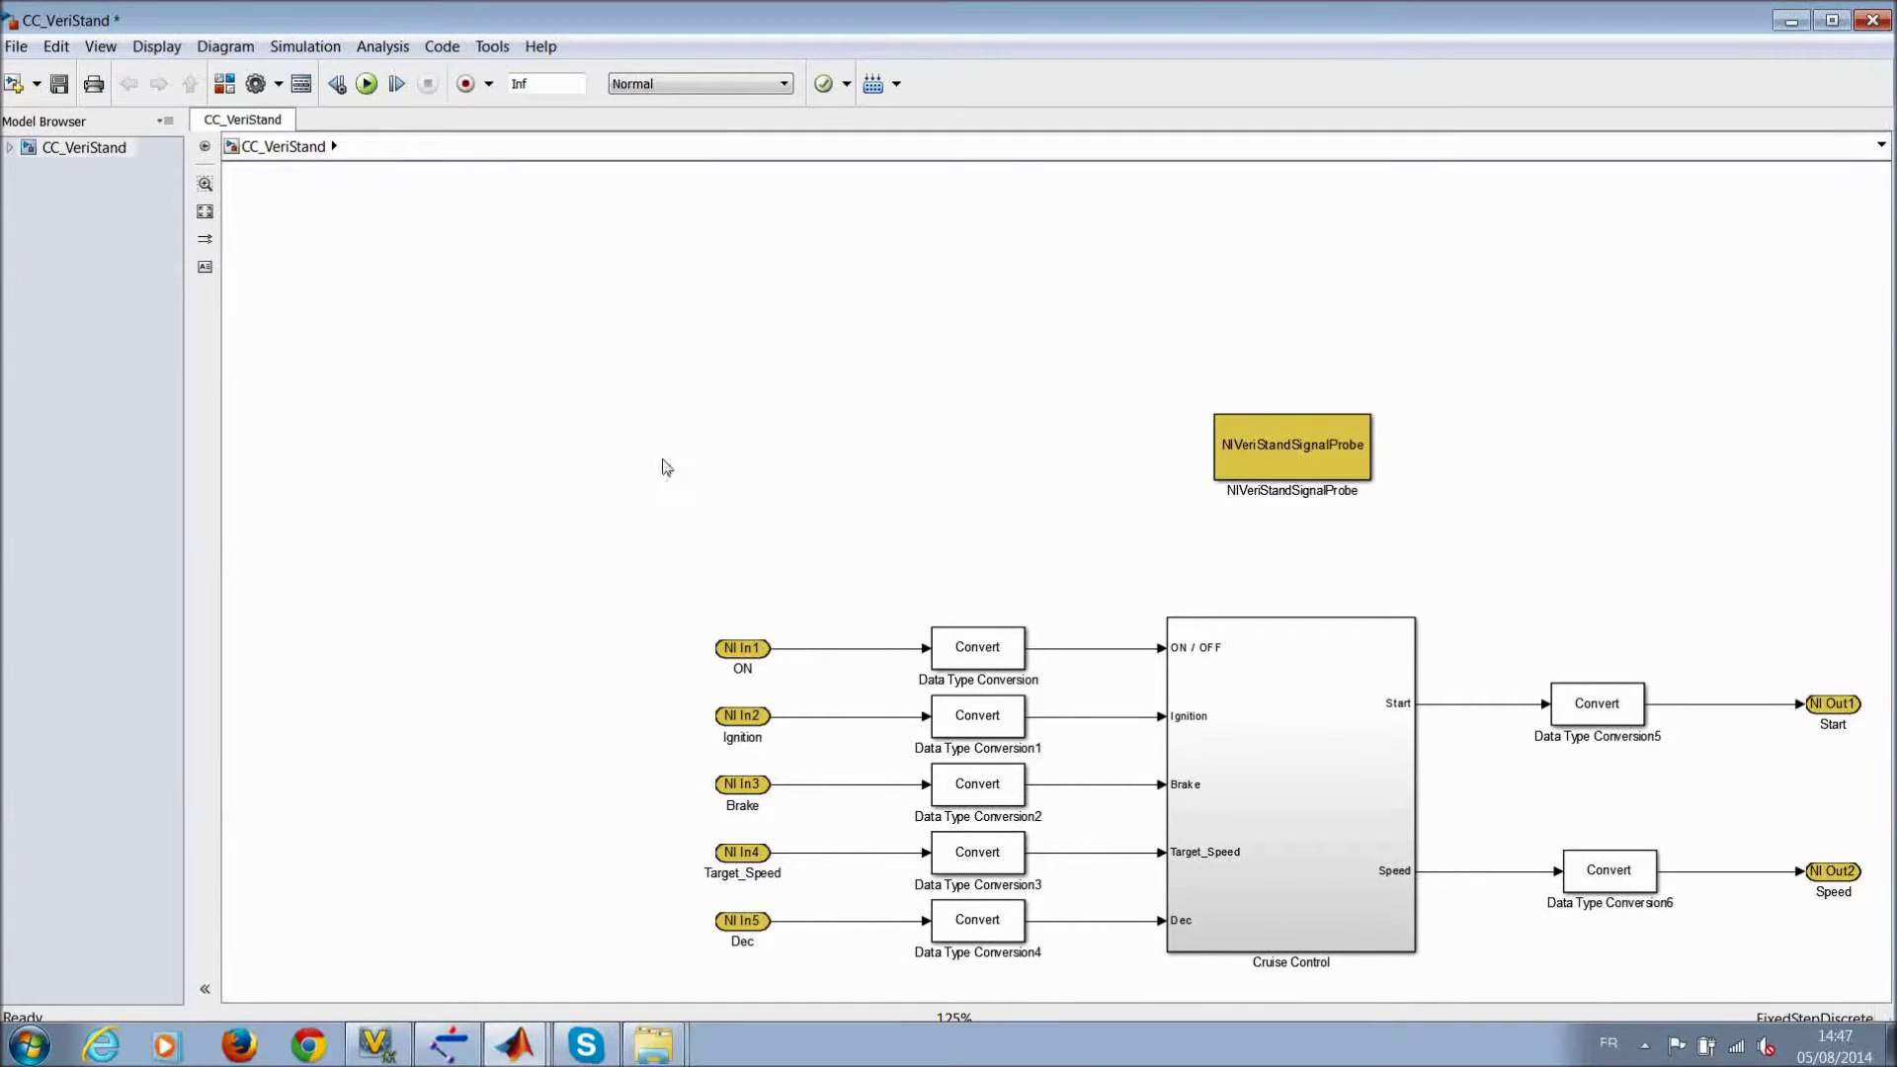
# Step: Launch NI VeriStand 2012 and open the CRUISE CONTROL SYSTEM project for configuration
pyautogui.click(27, 1046)
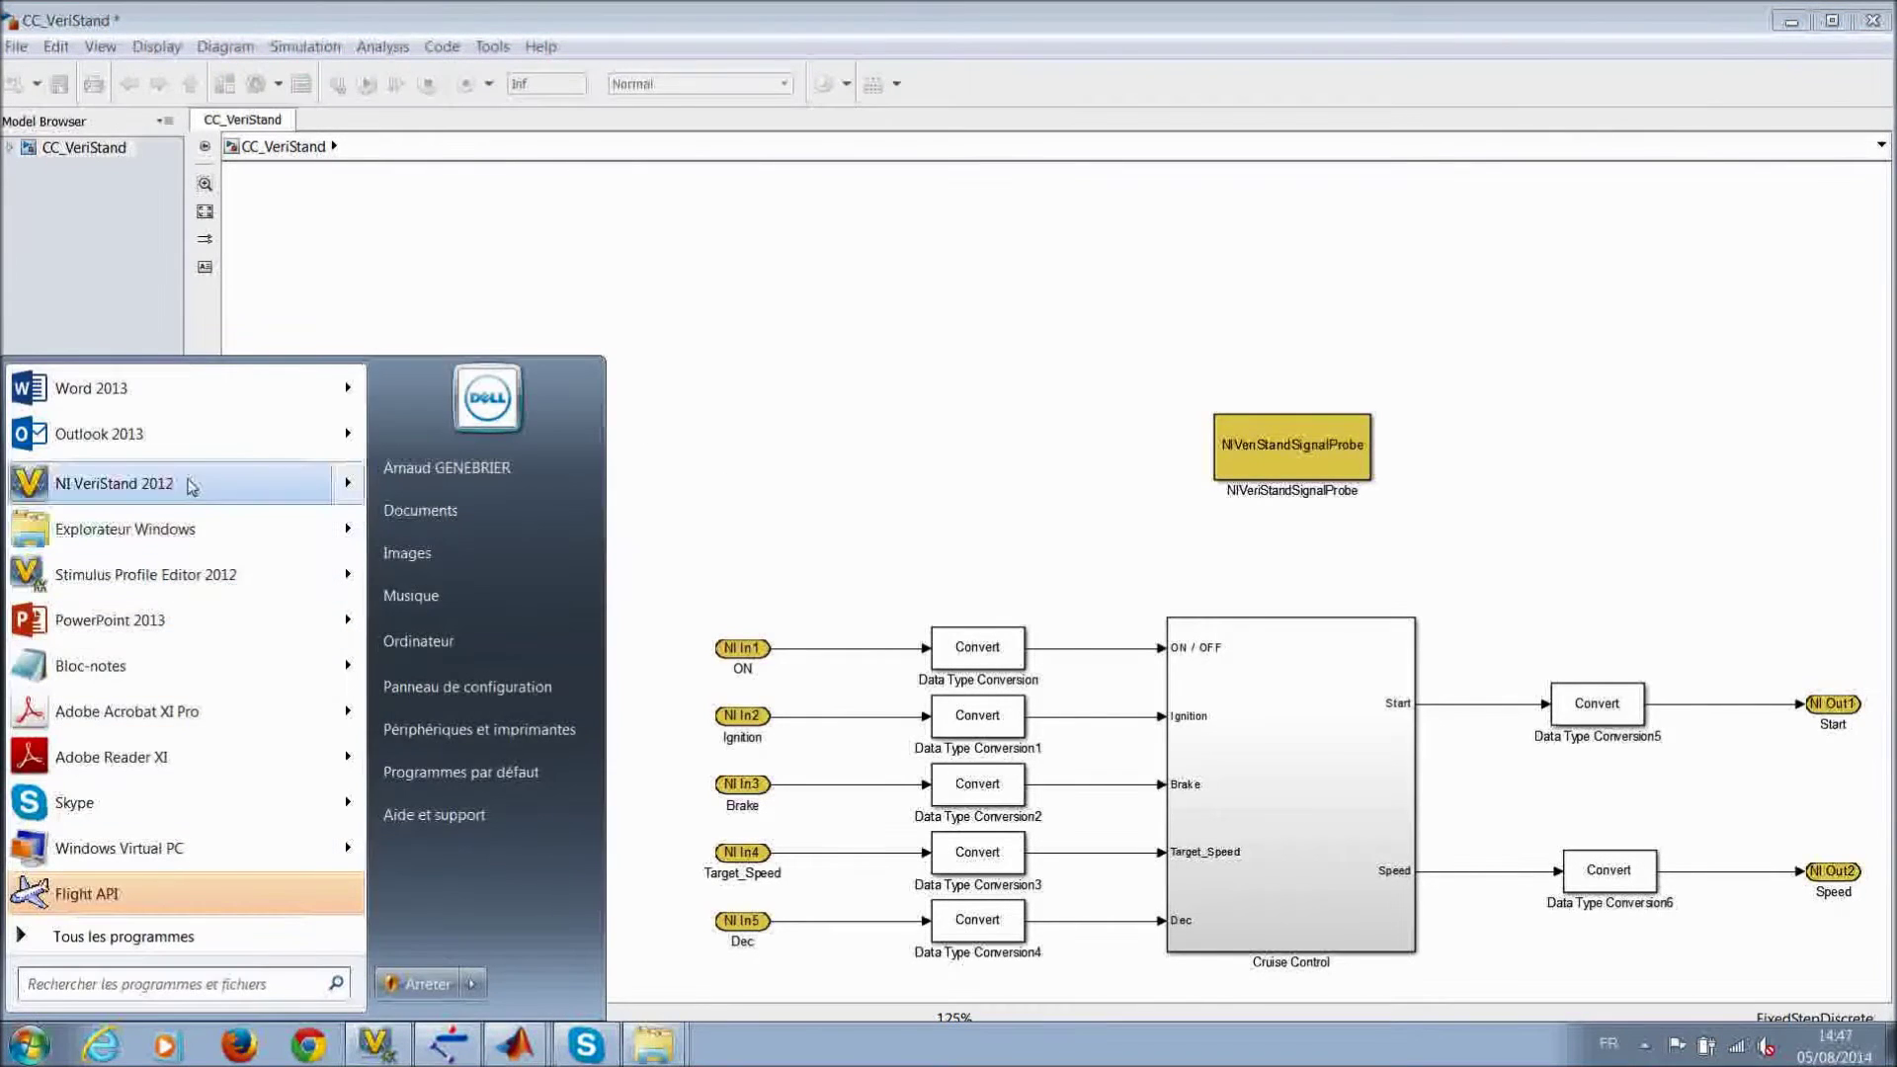
pyautogui.click(186, 476)
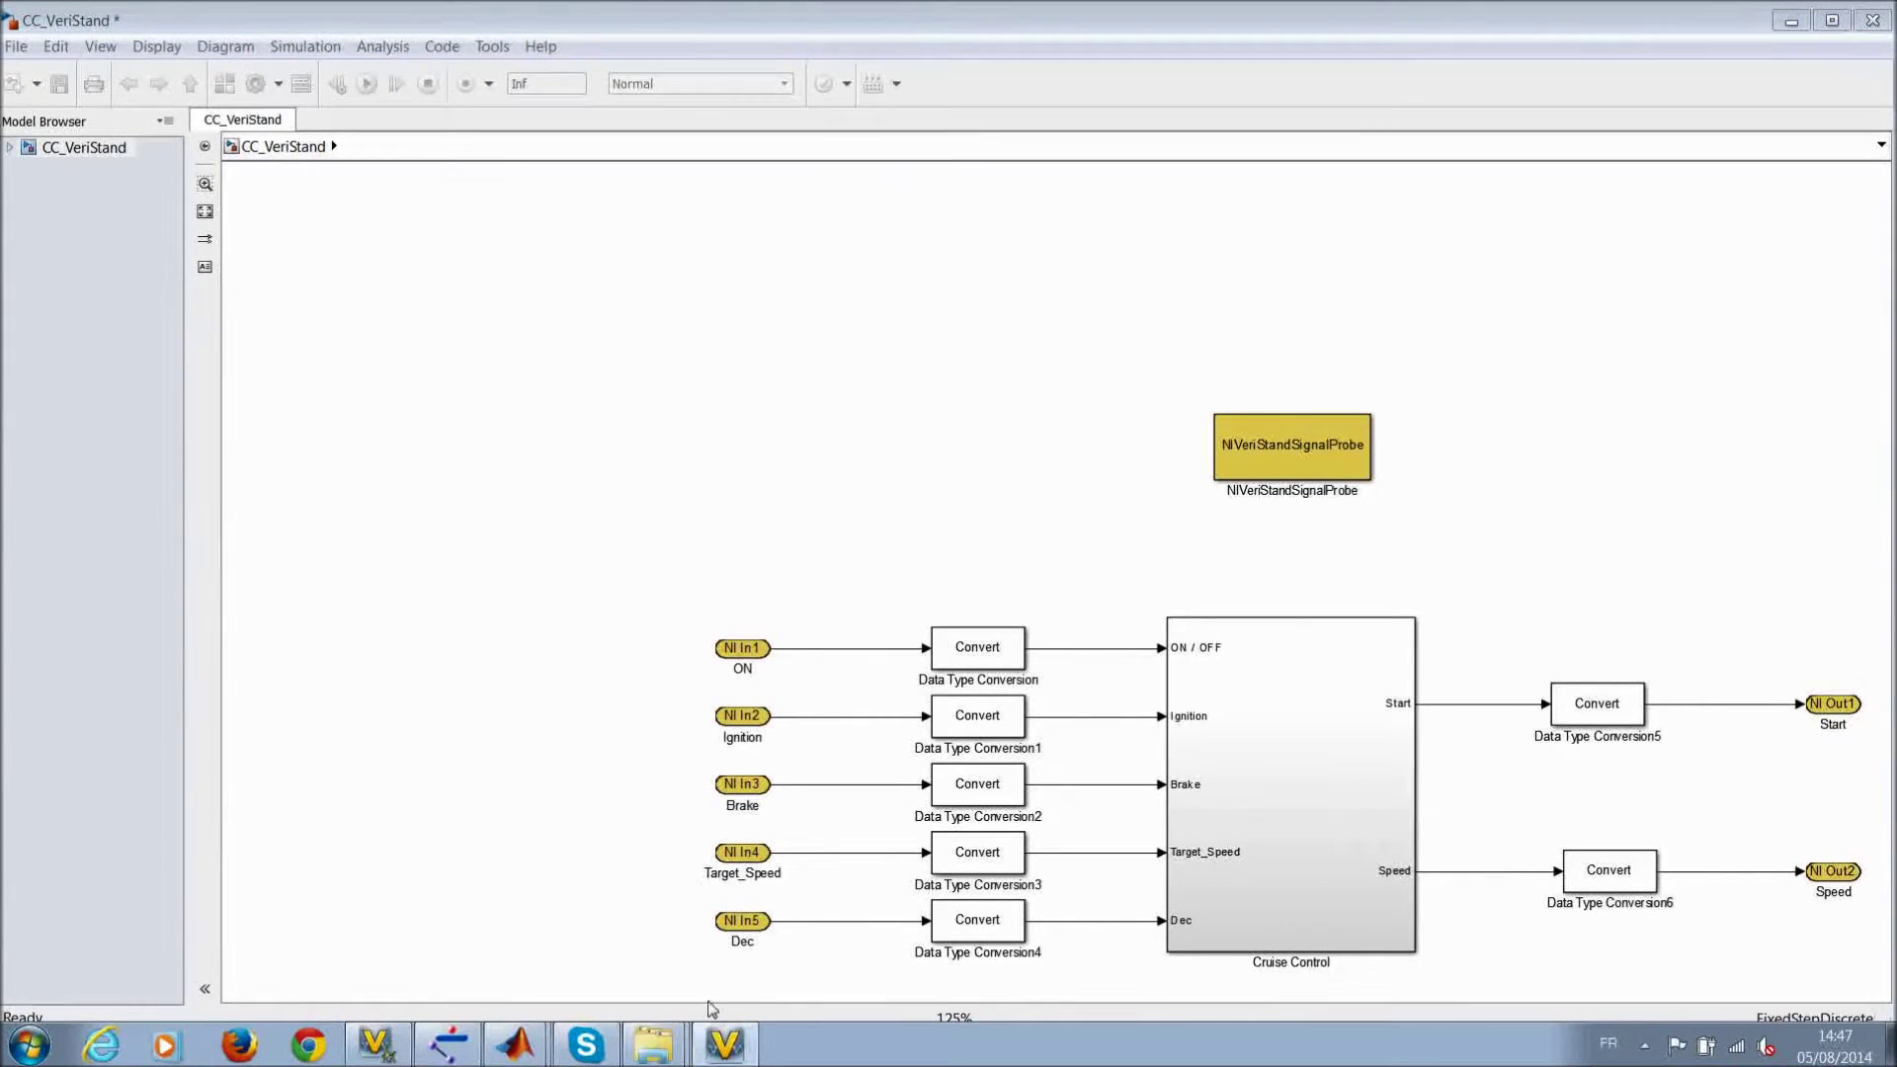
pyautogui.click(728, 1048)
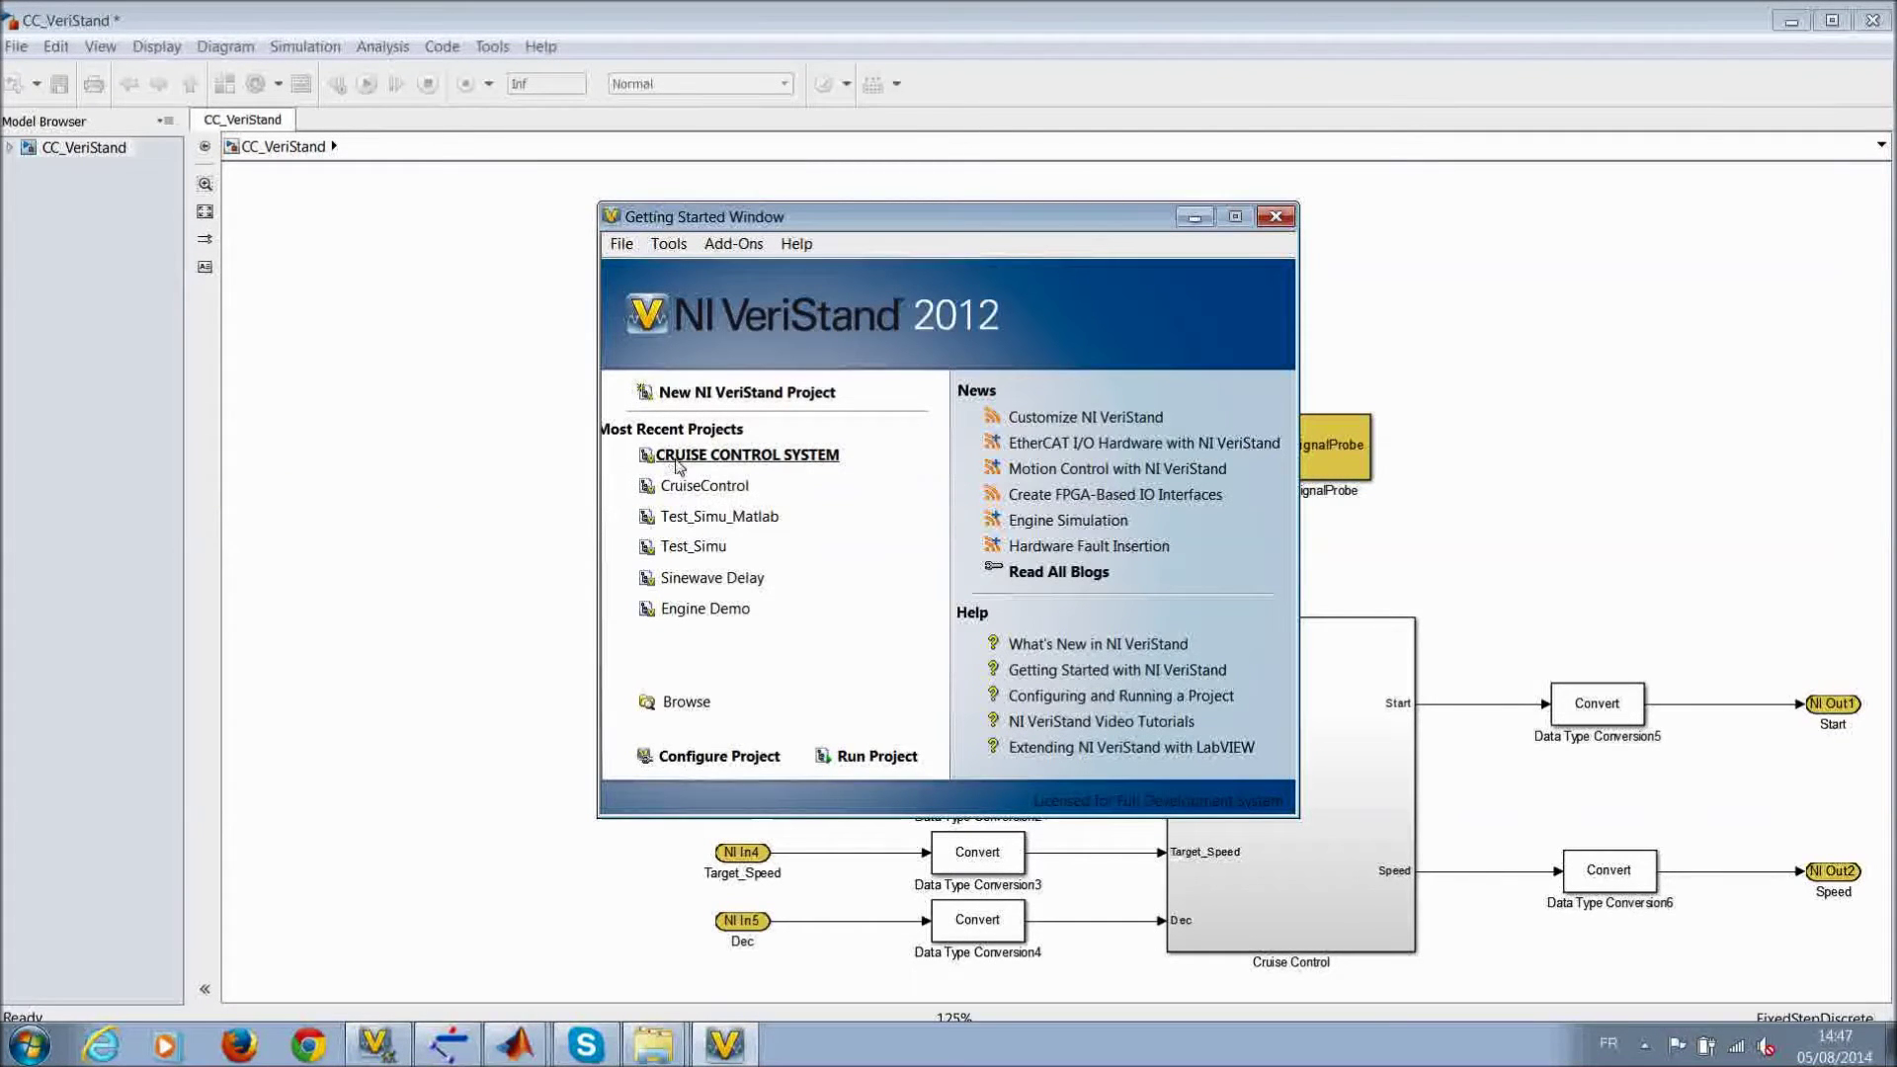
pyautogui.click(724, 755)
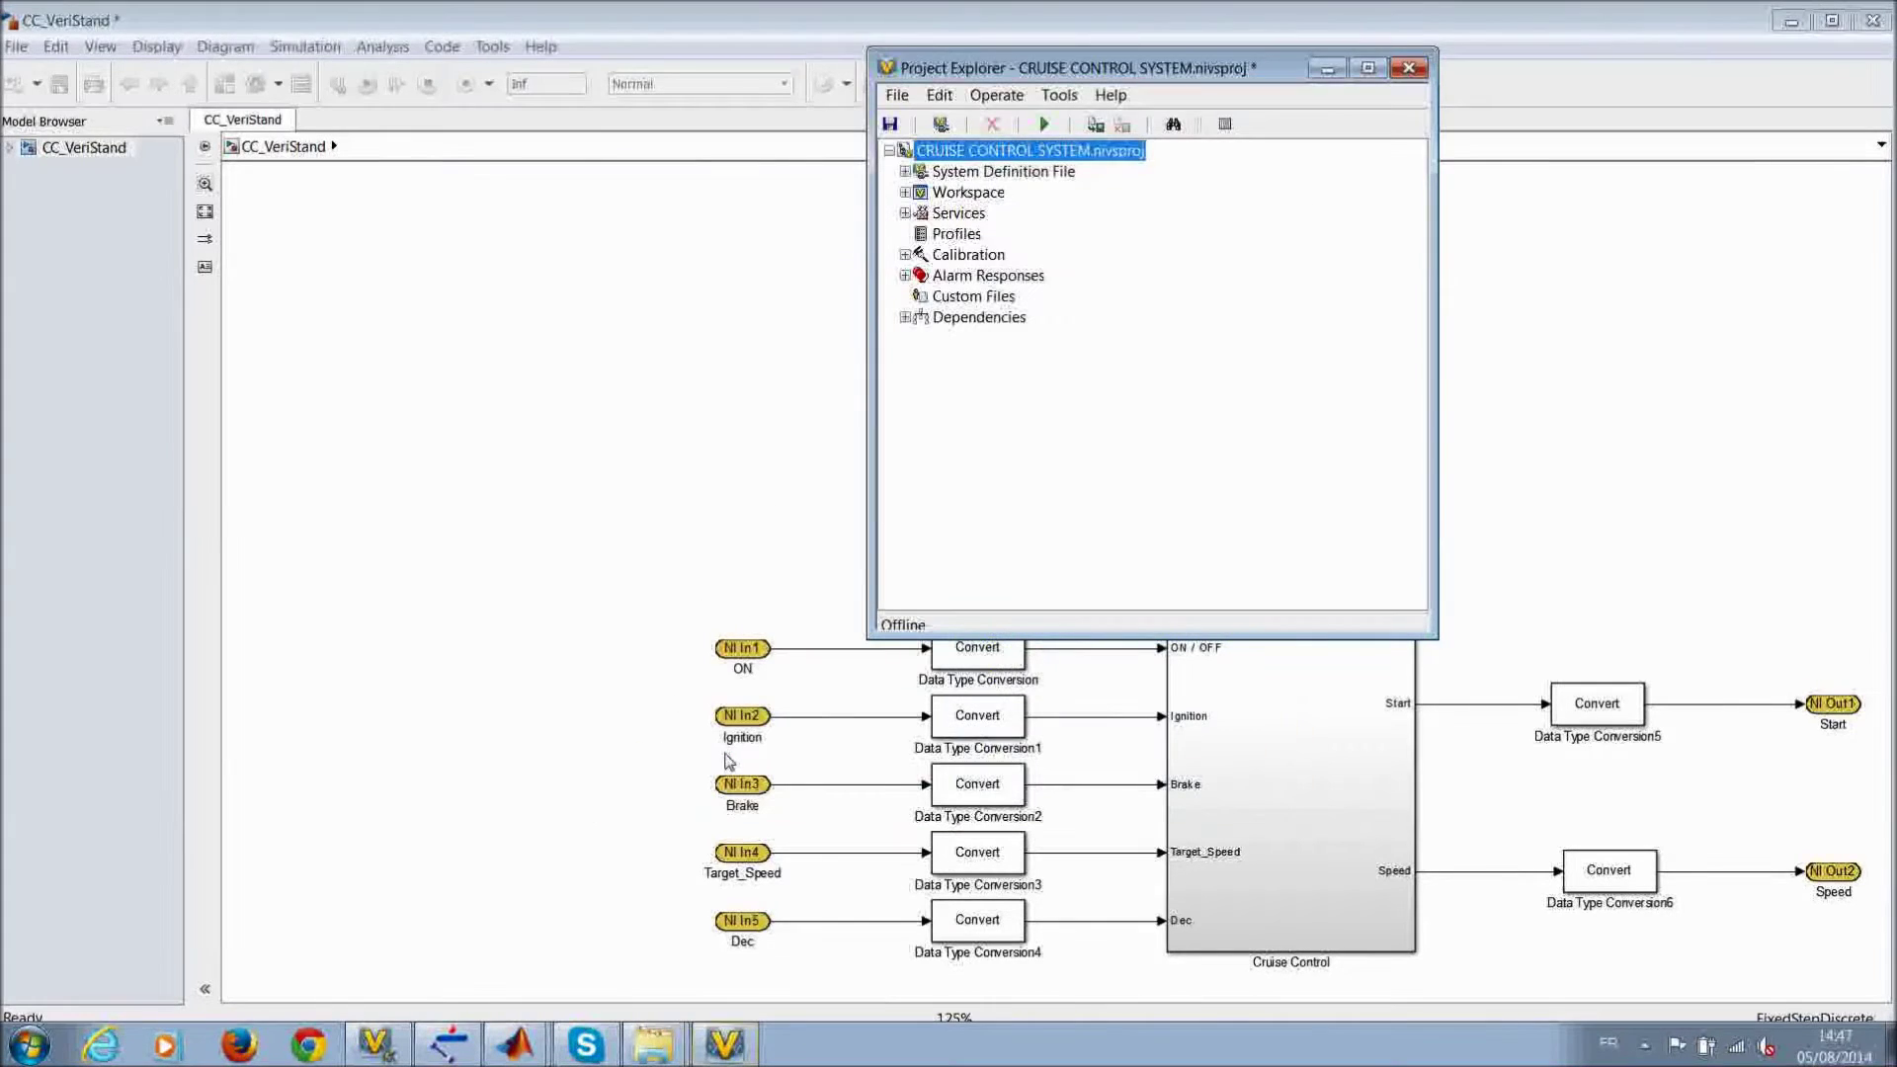
# Step: Open the CRUISE CONTROL SYSTEM.nivssdf system definition in System Explorer and expand its Controller target
pyautogui.click(946, 174)
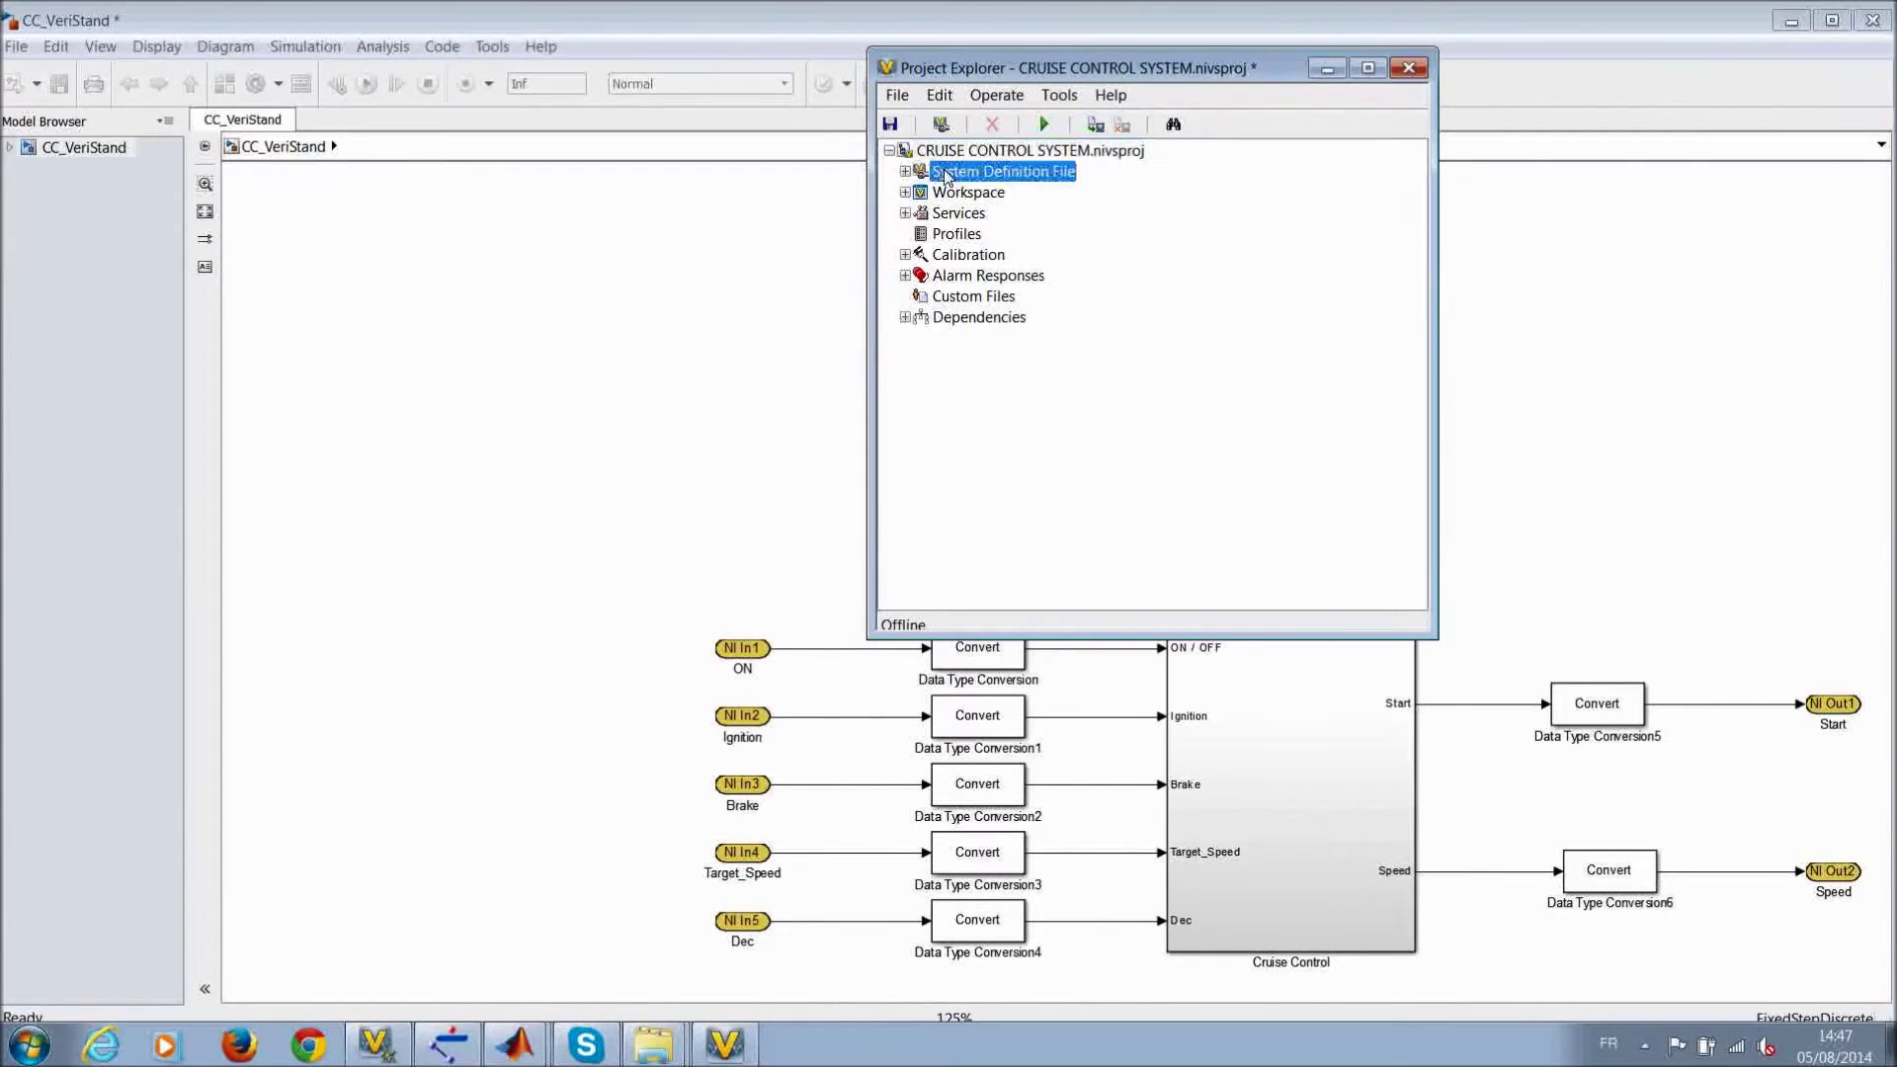
pyautogui.click(905, 172)
pyautogui.click(963, 192)
pyautogui.rightClick(957, 194)
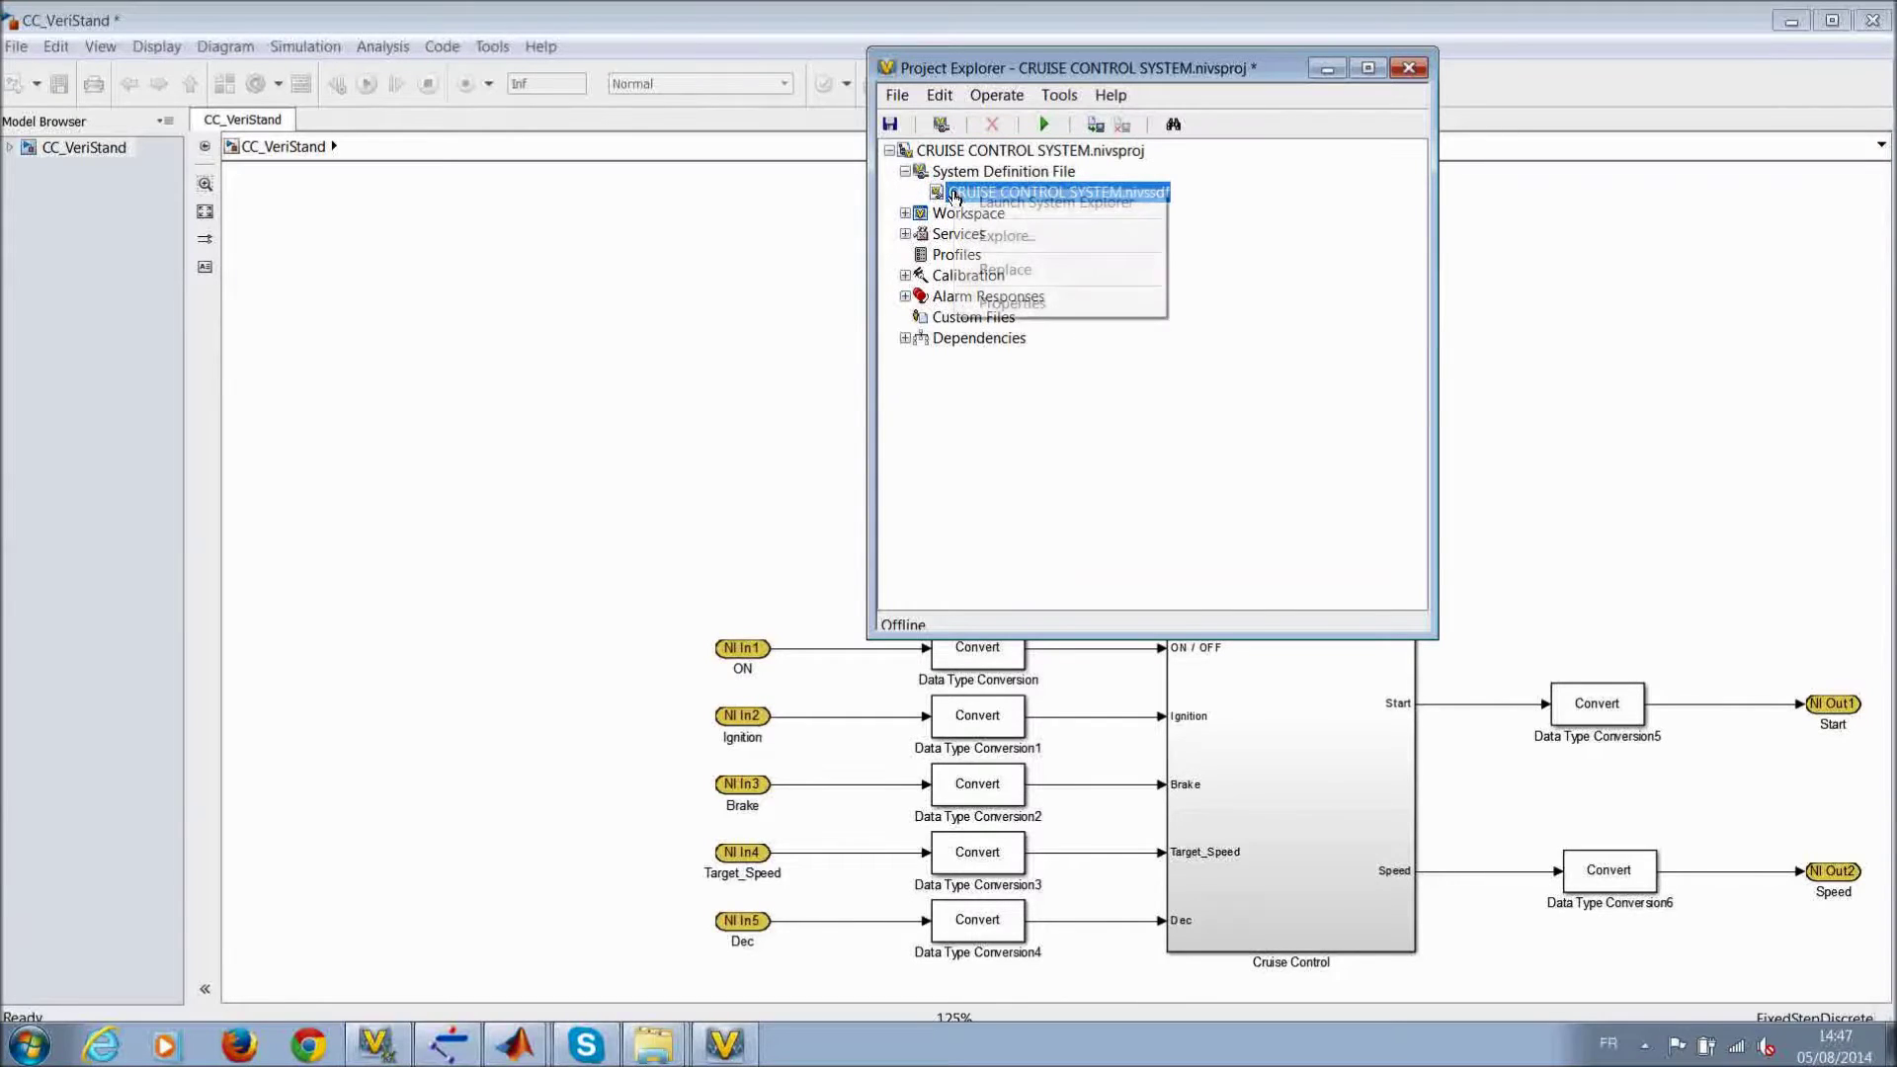
pyautogui.click(983, 204)
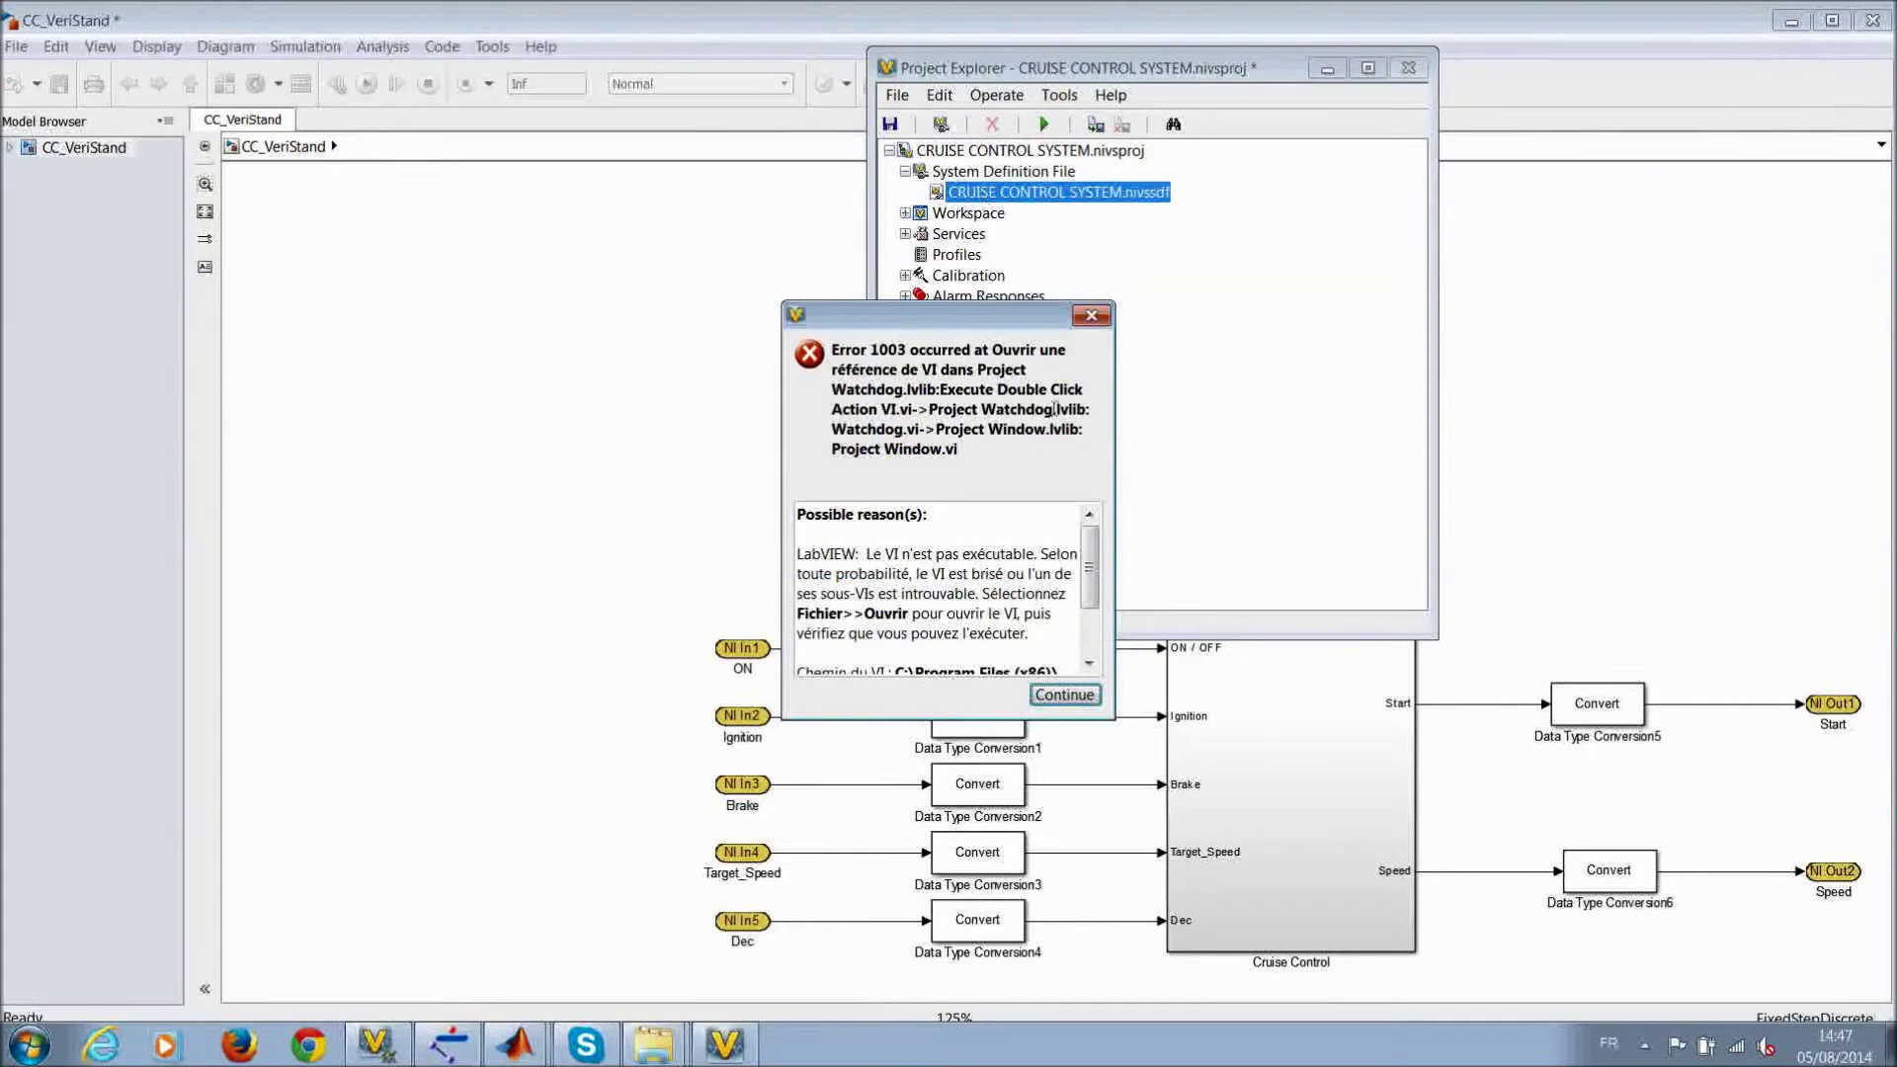
pyautogui.moveTo(1093, 562); pyautogui.dragTo(1092, 606)
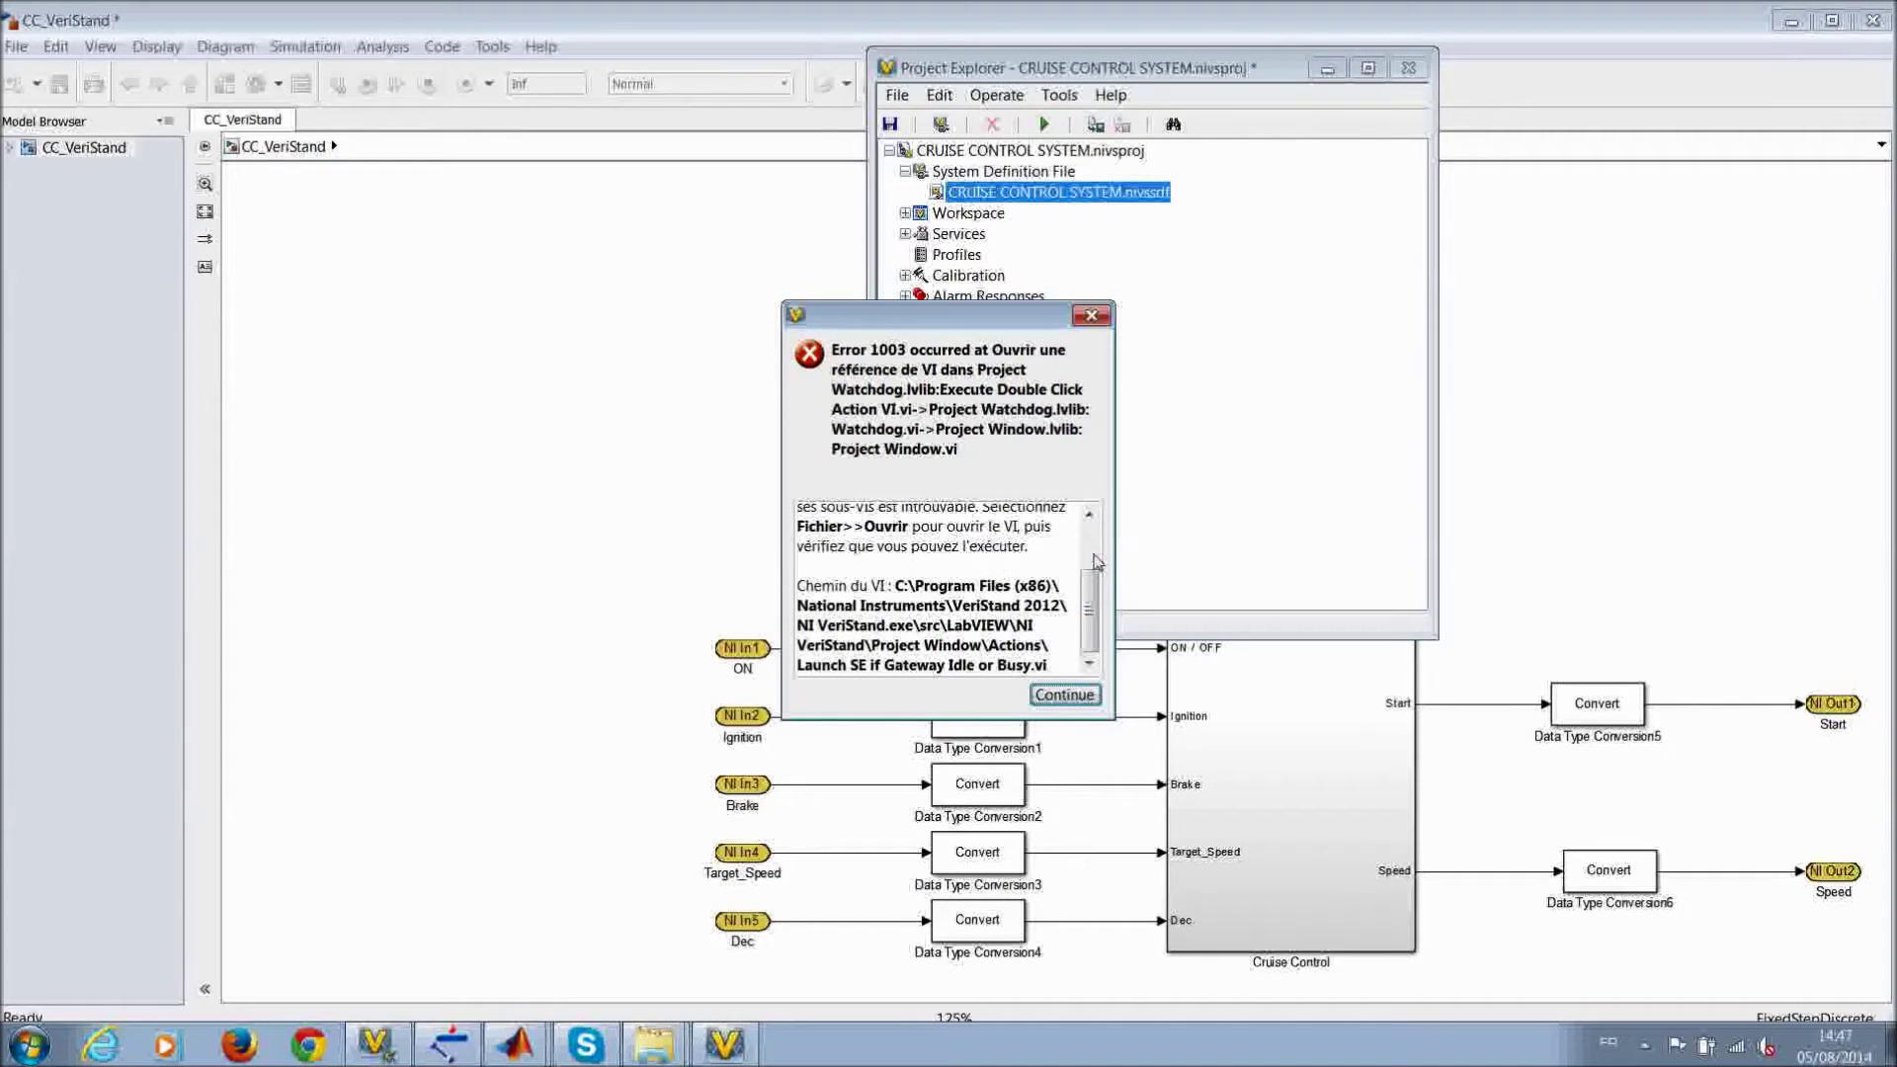
pyautogui.click(1091, 317)
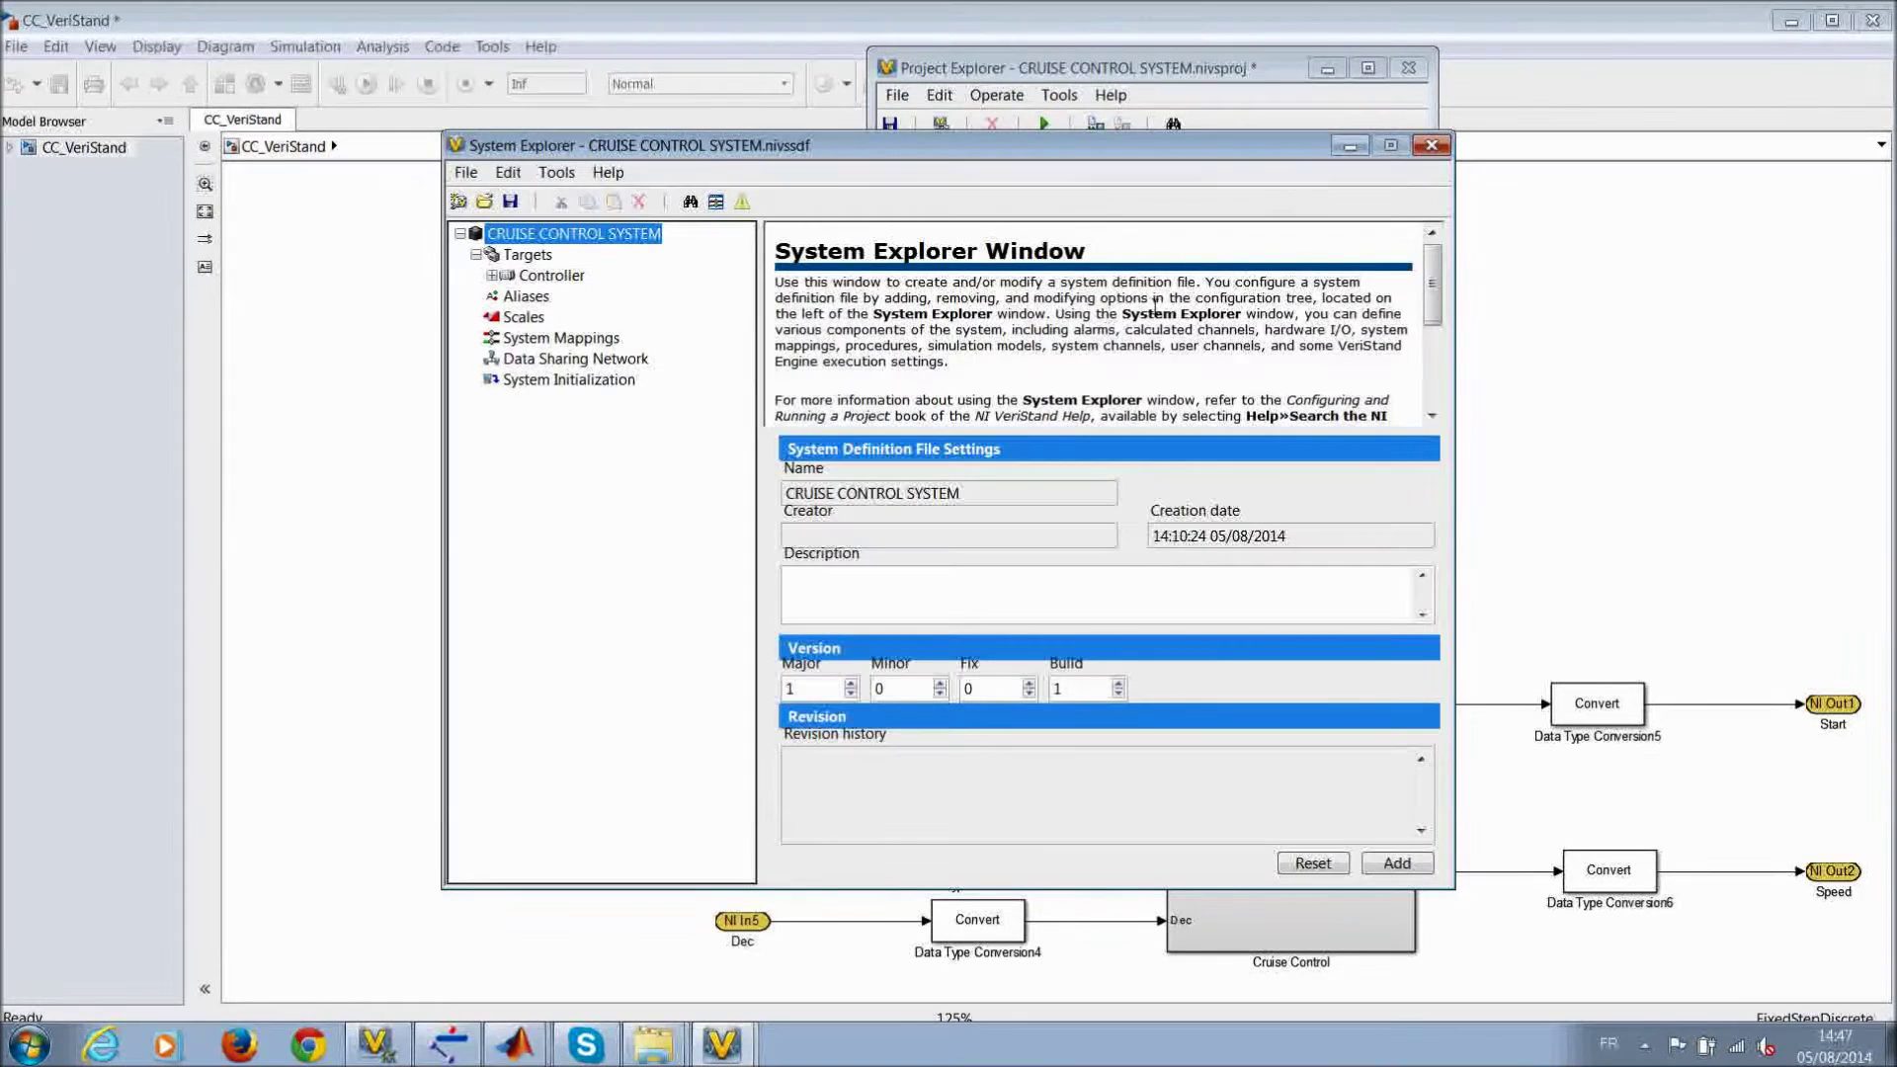
pyautogui.click(491, 276)
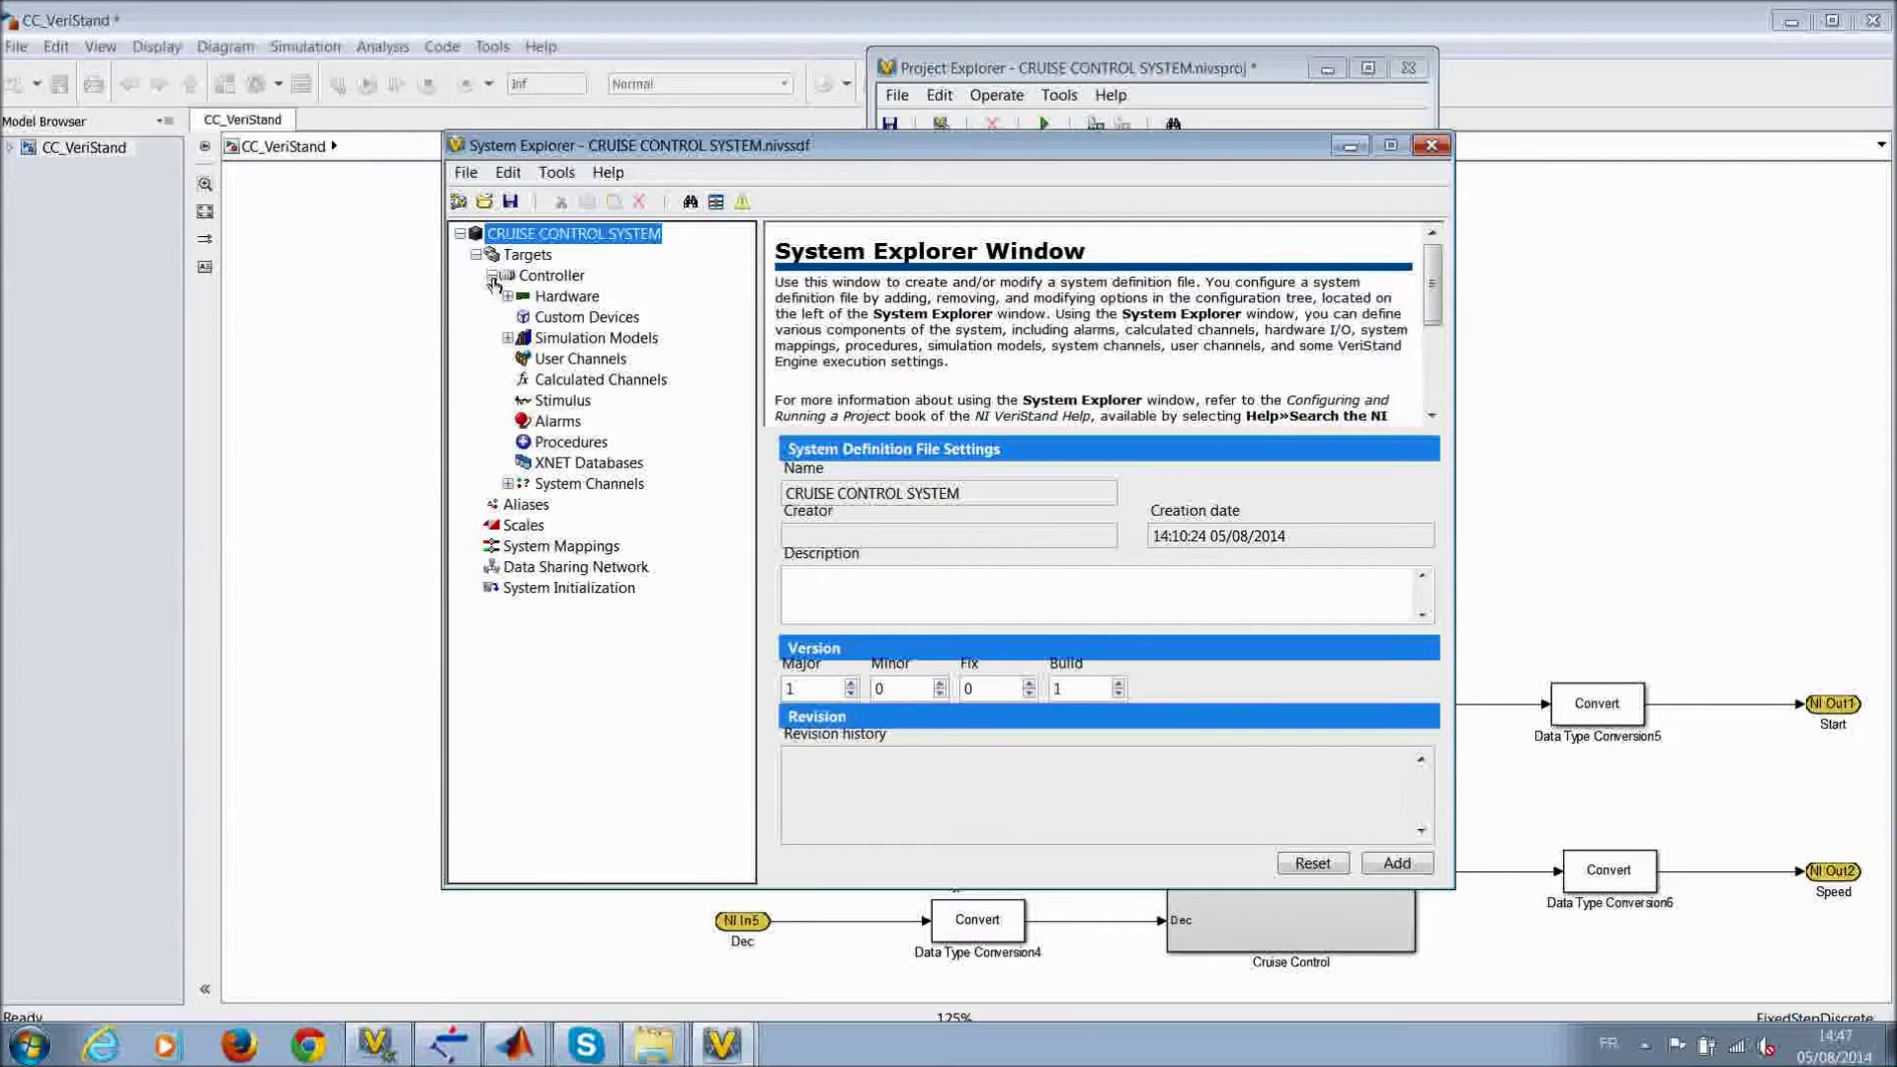
# Step: Examine the Add Simulation Model dialog and the model file types it accepts, leaving without adding a model
pyautogui.click(534, 340)
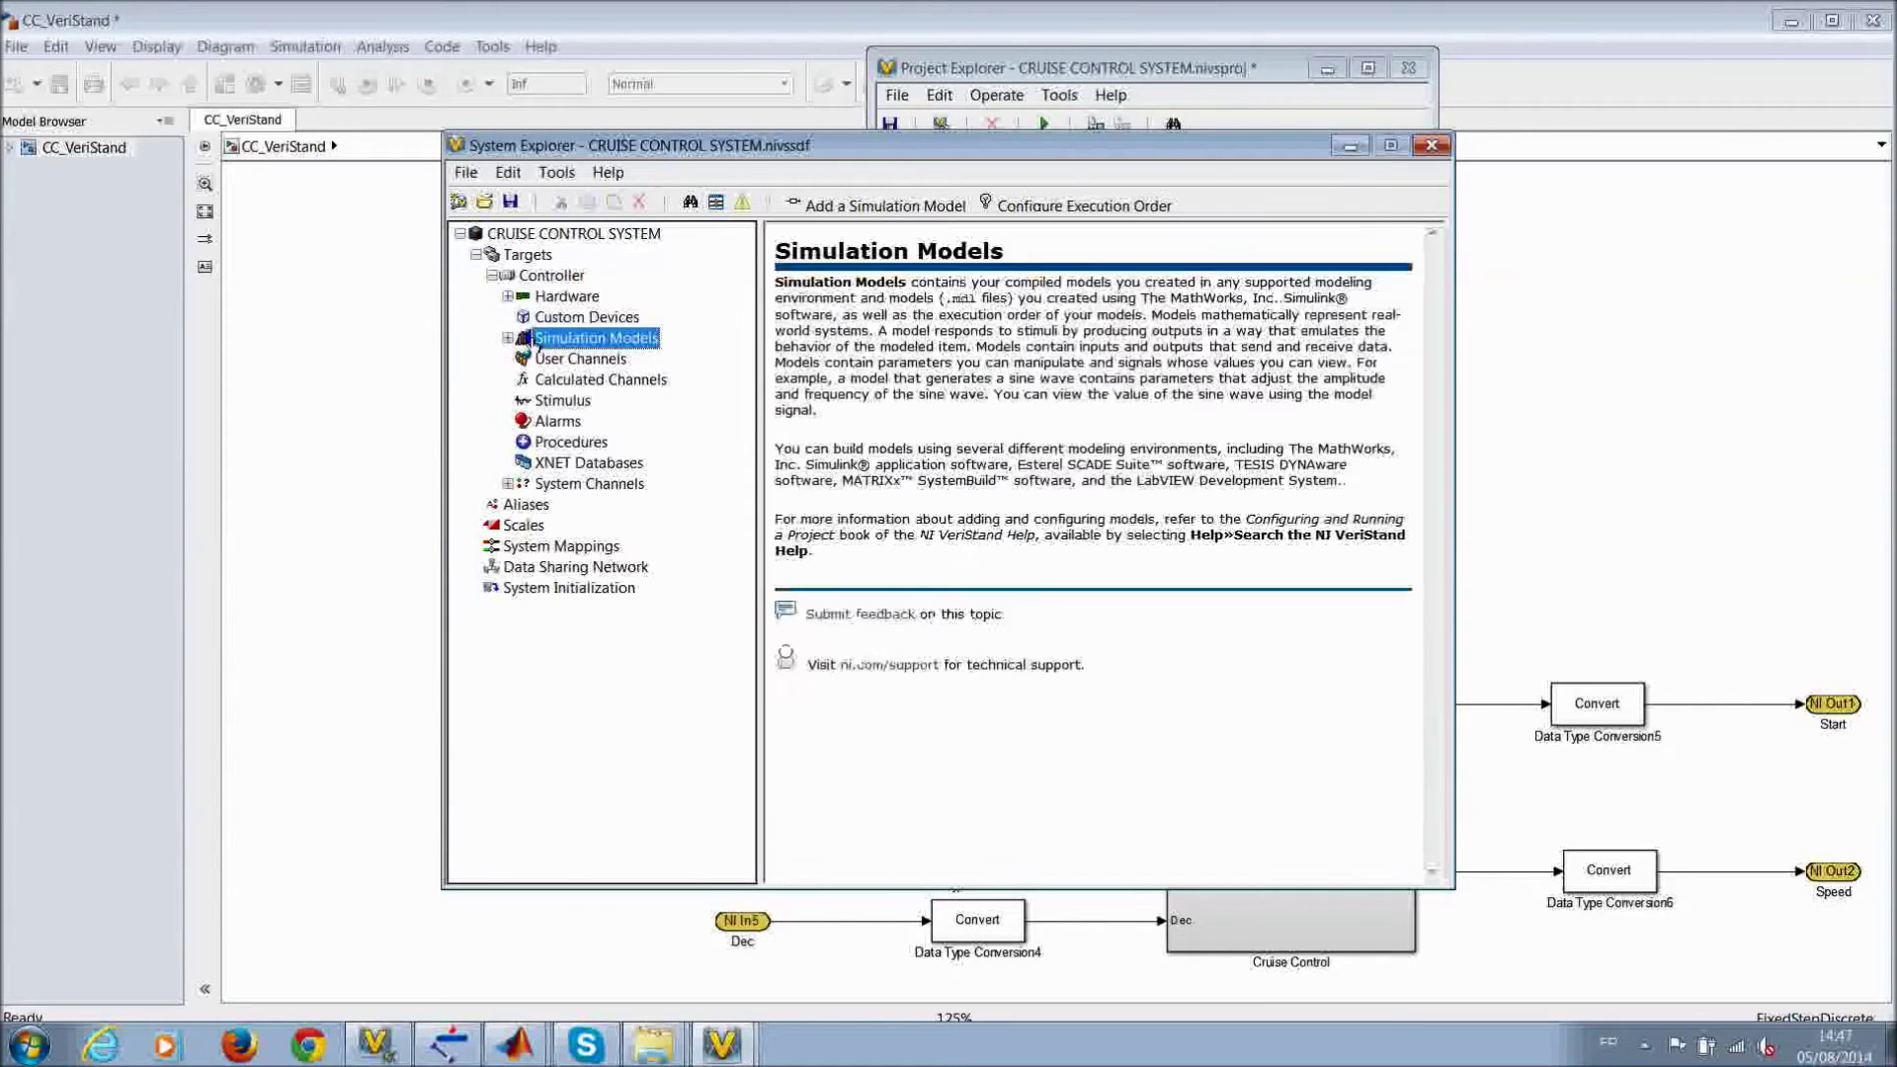
pyautogui.rightClick(534, 340)
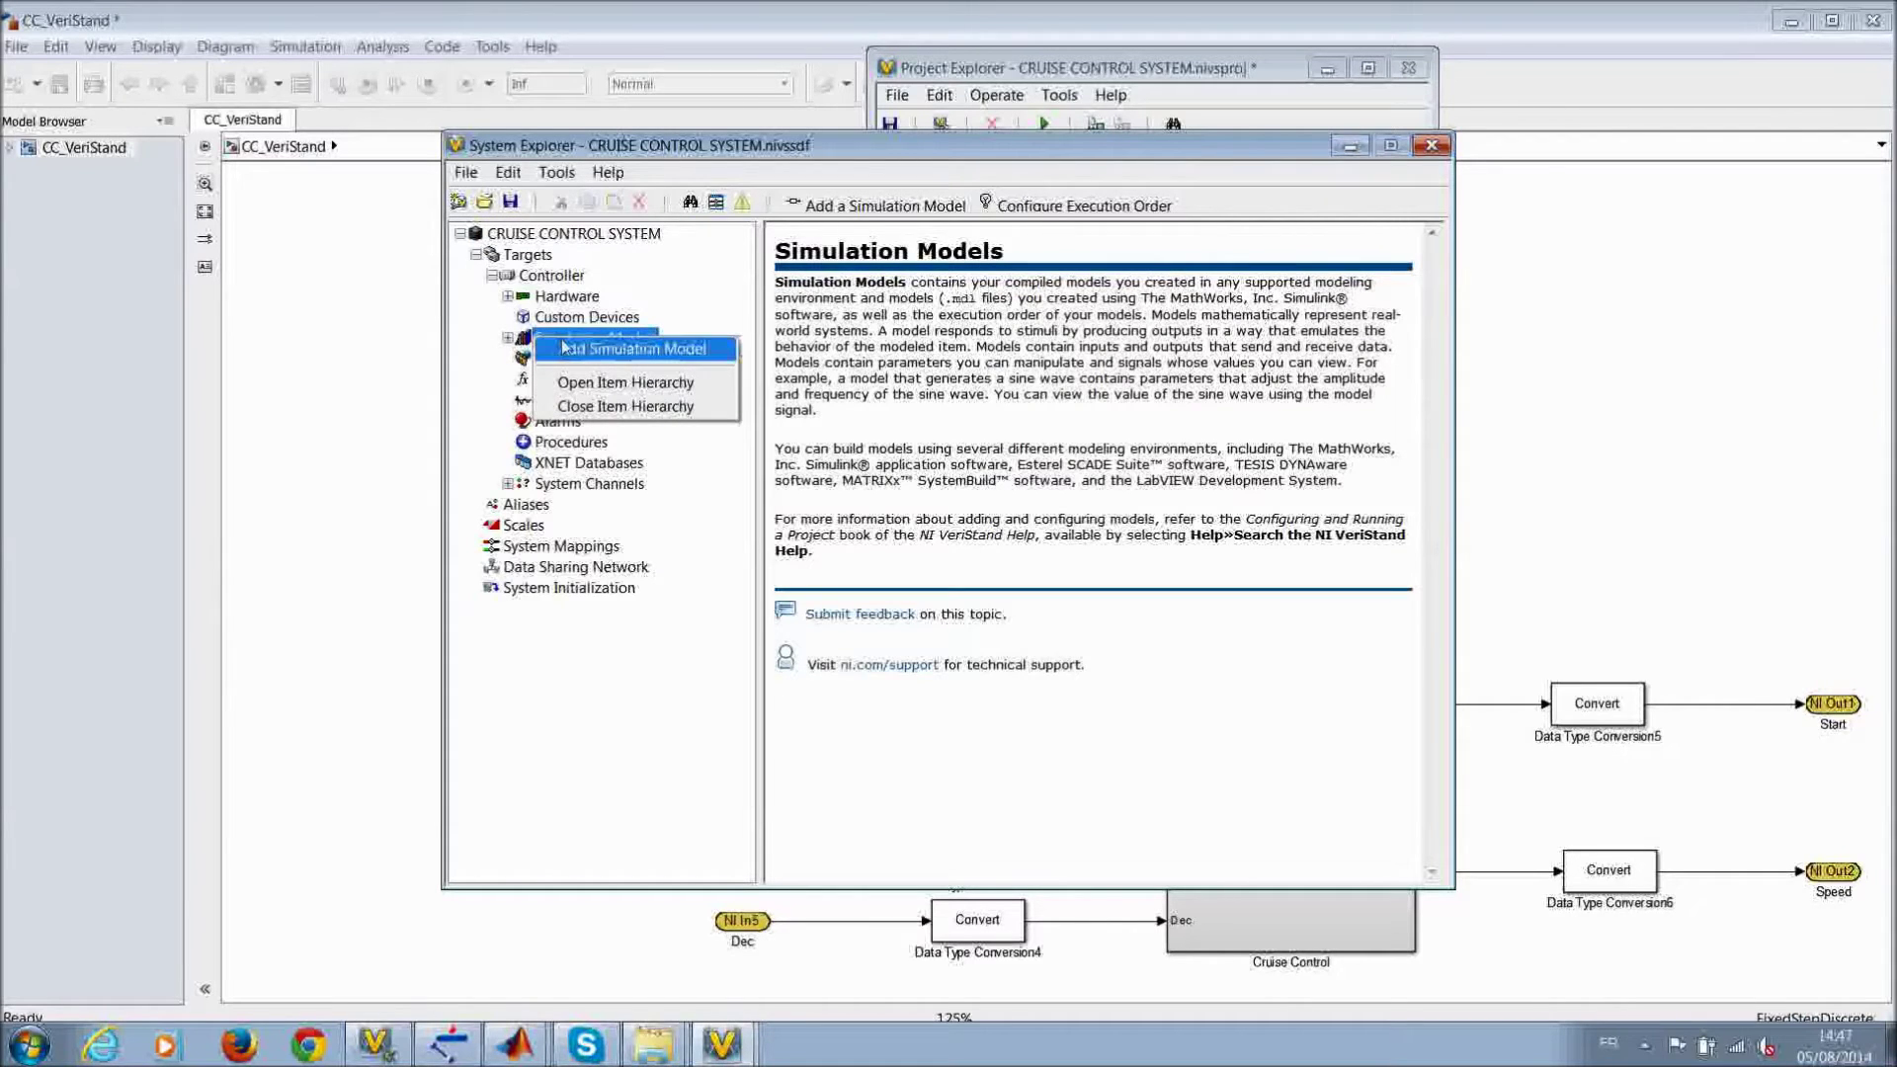
pyautogui.click(566, 348)
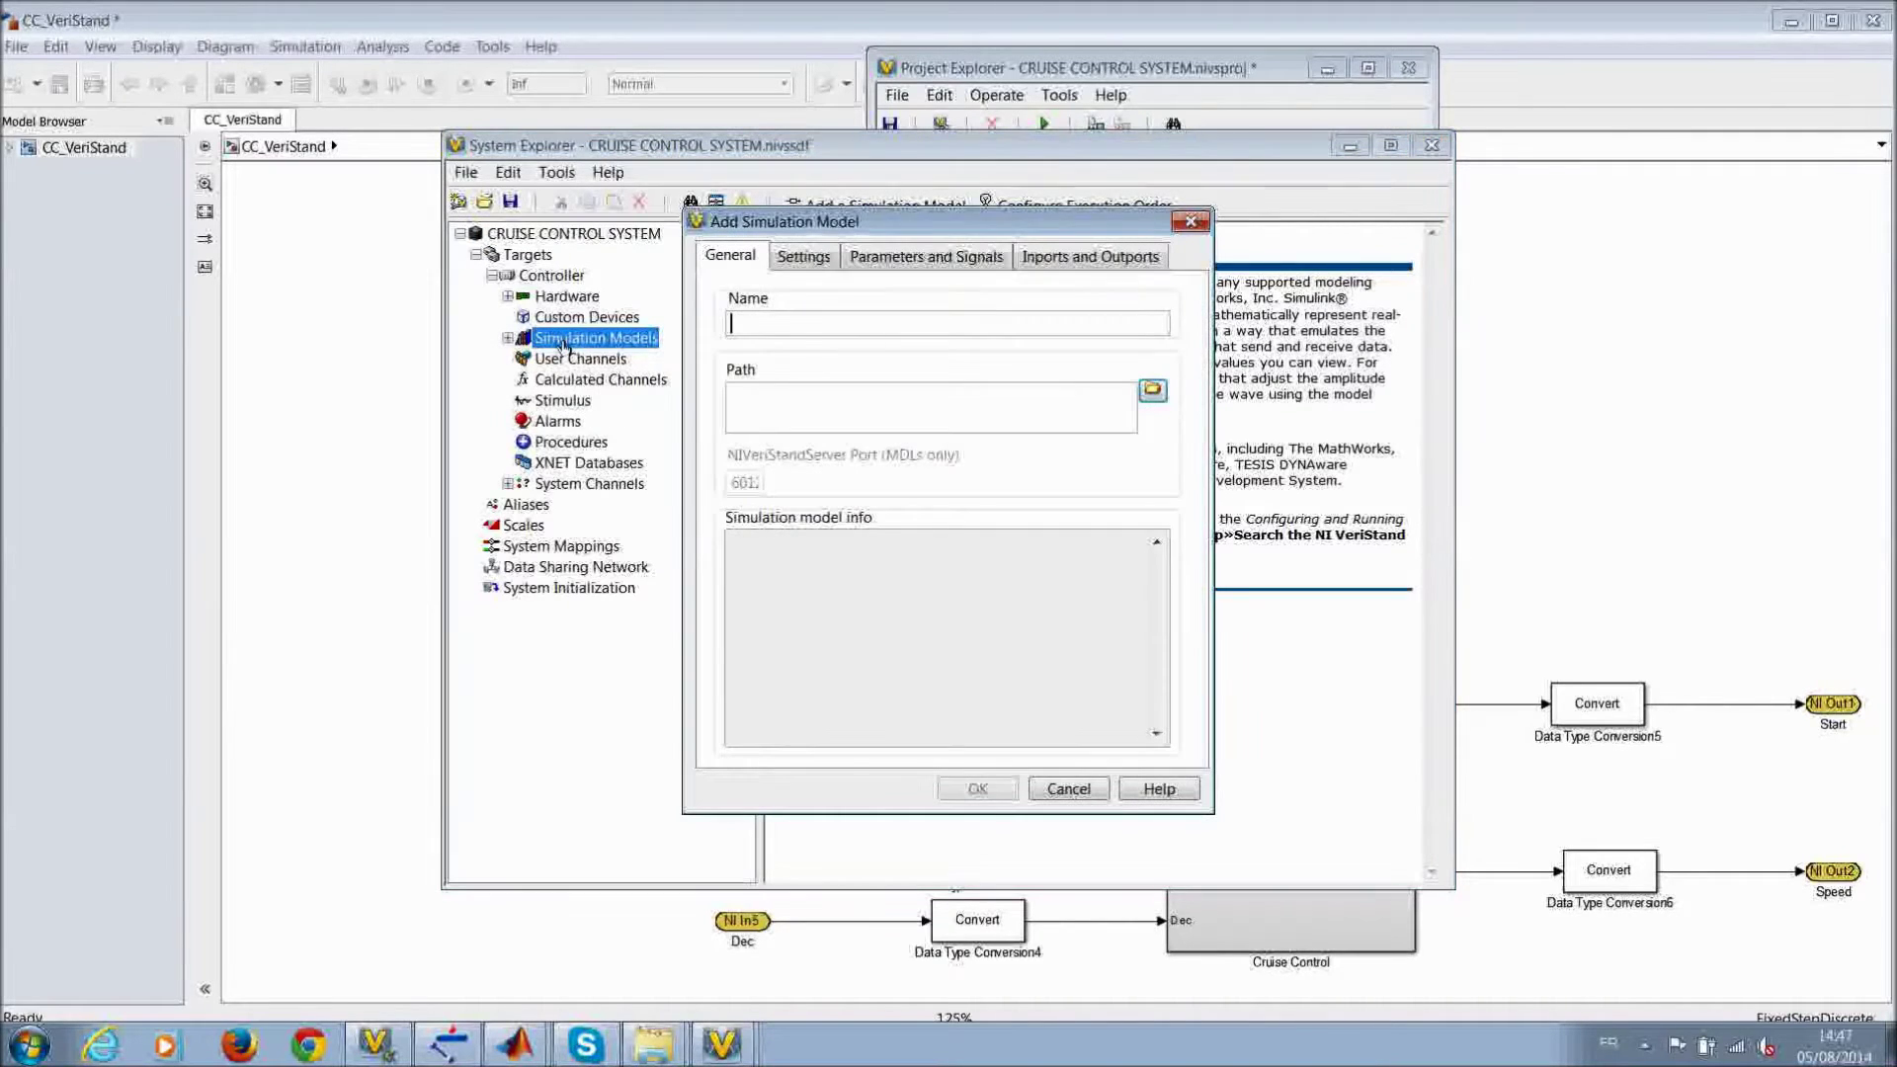
pyautogui.click(1156, 395)
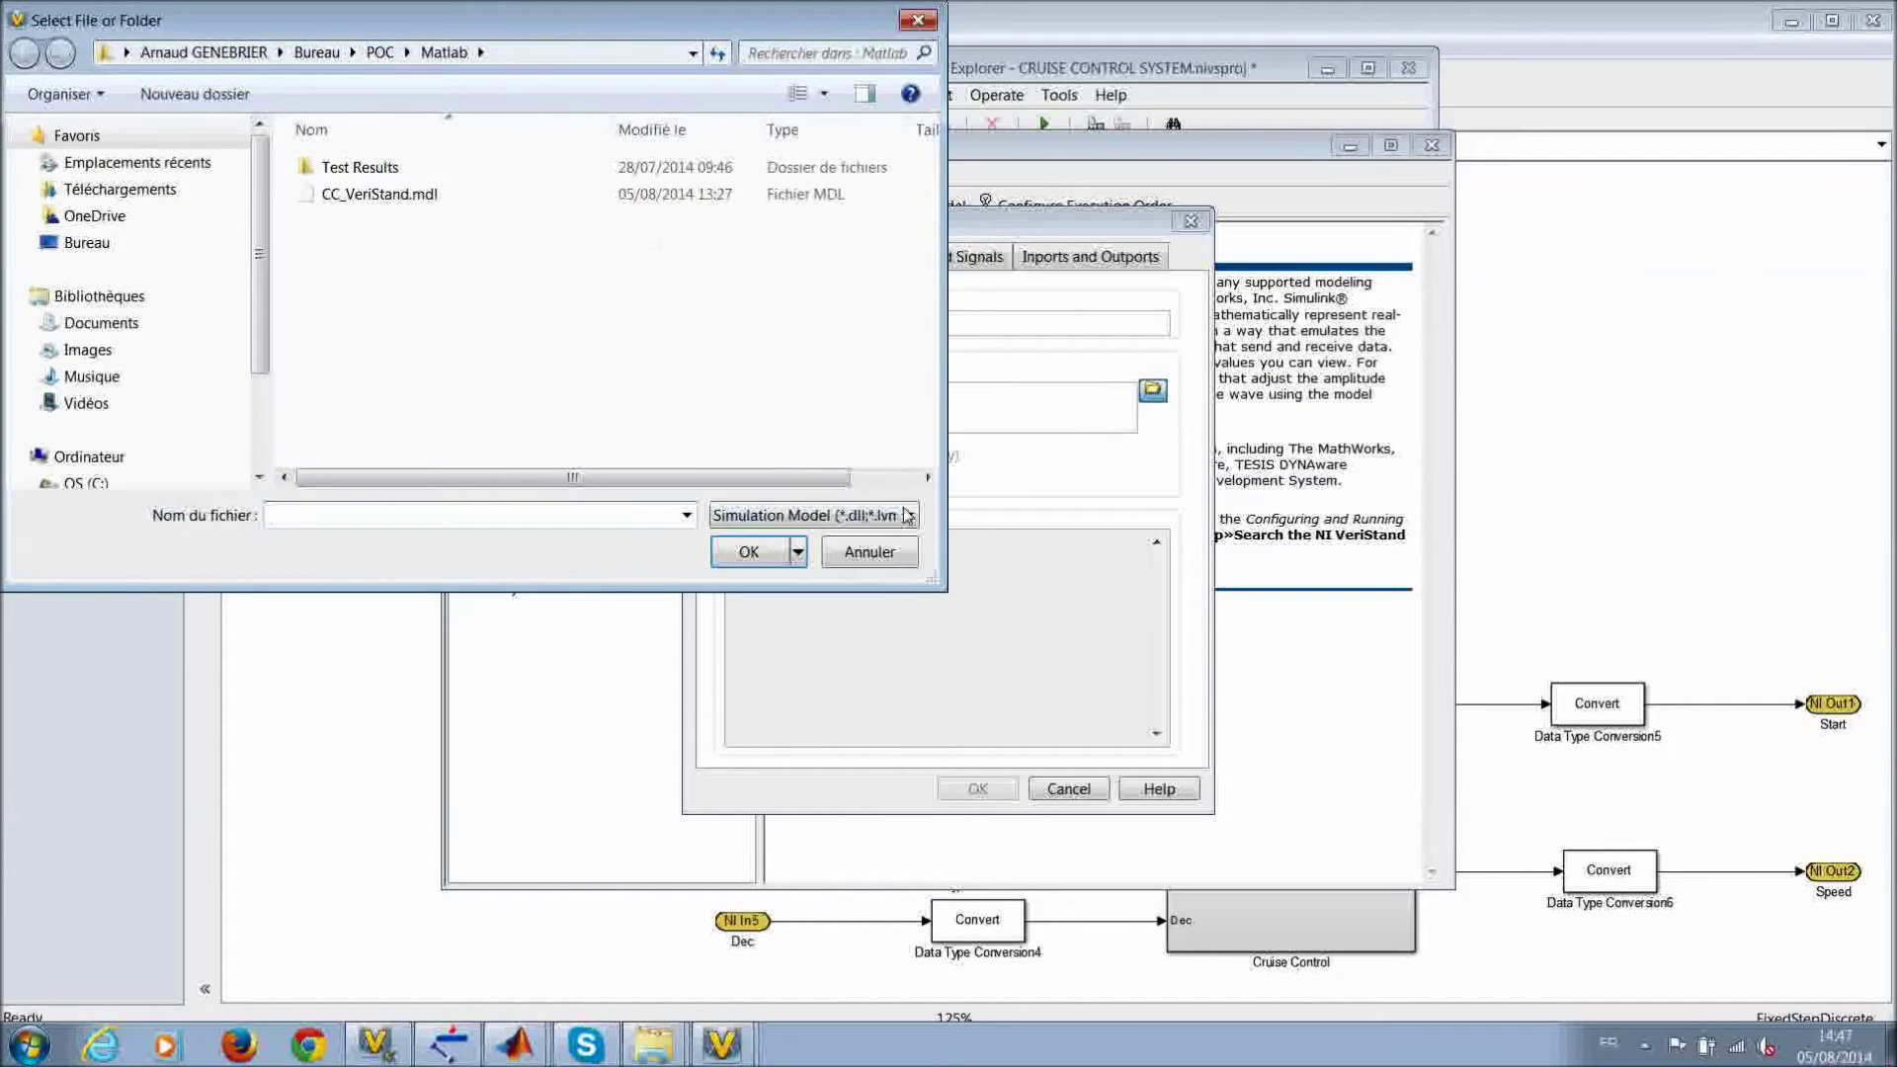
pyautogui.click(906, 516)
pyautogui.click(906, 531)
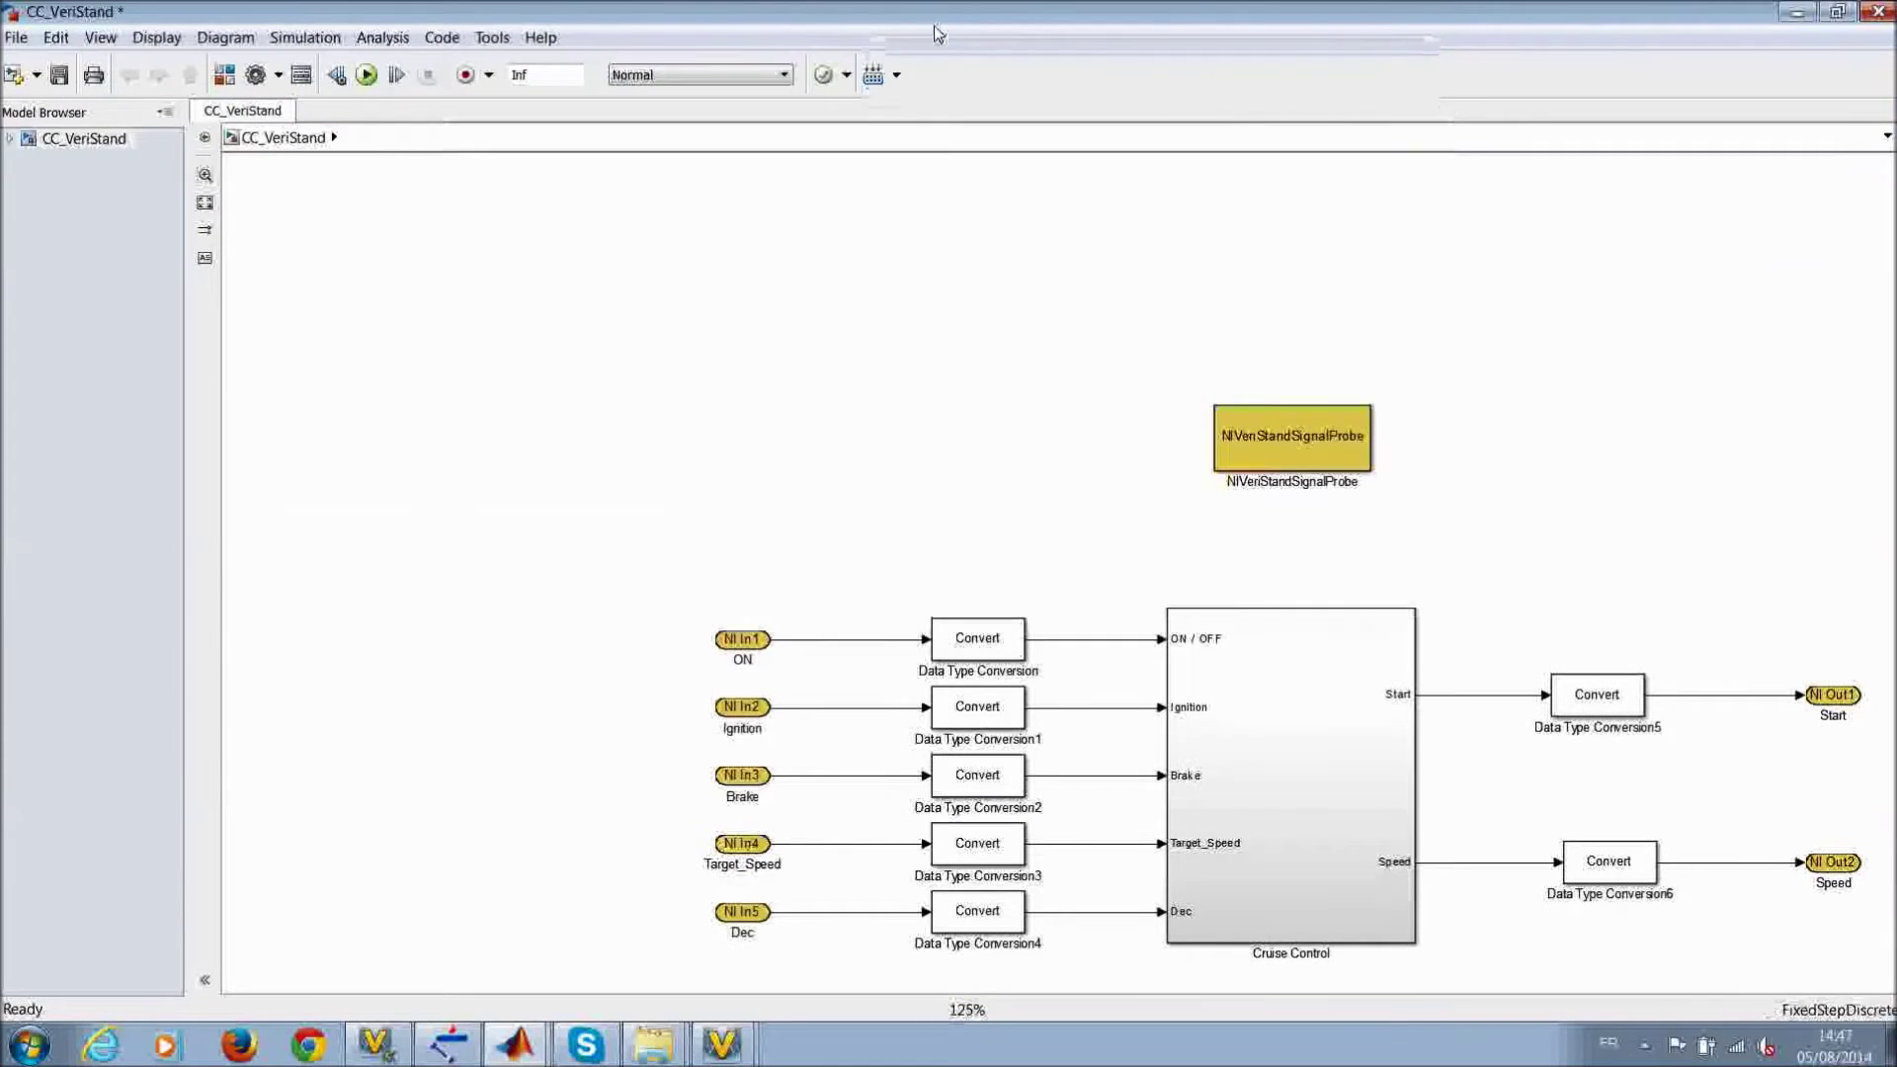
pyautogui.moveTo(721, 1045)
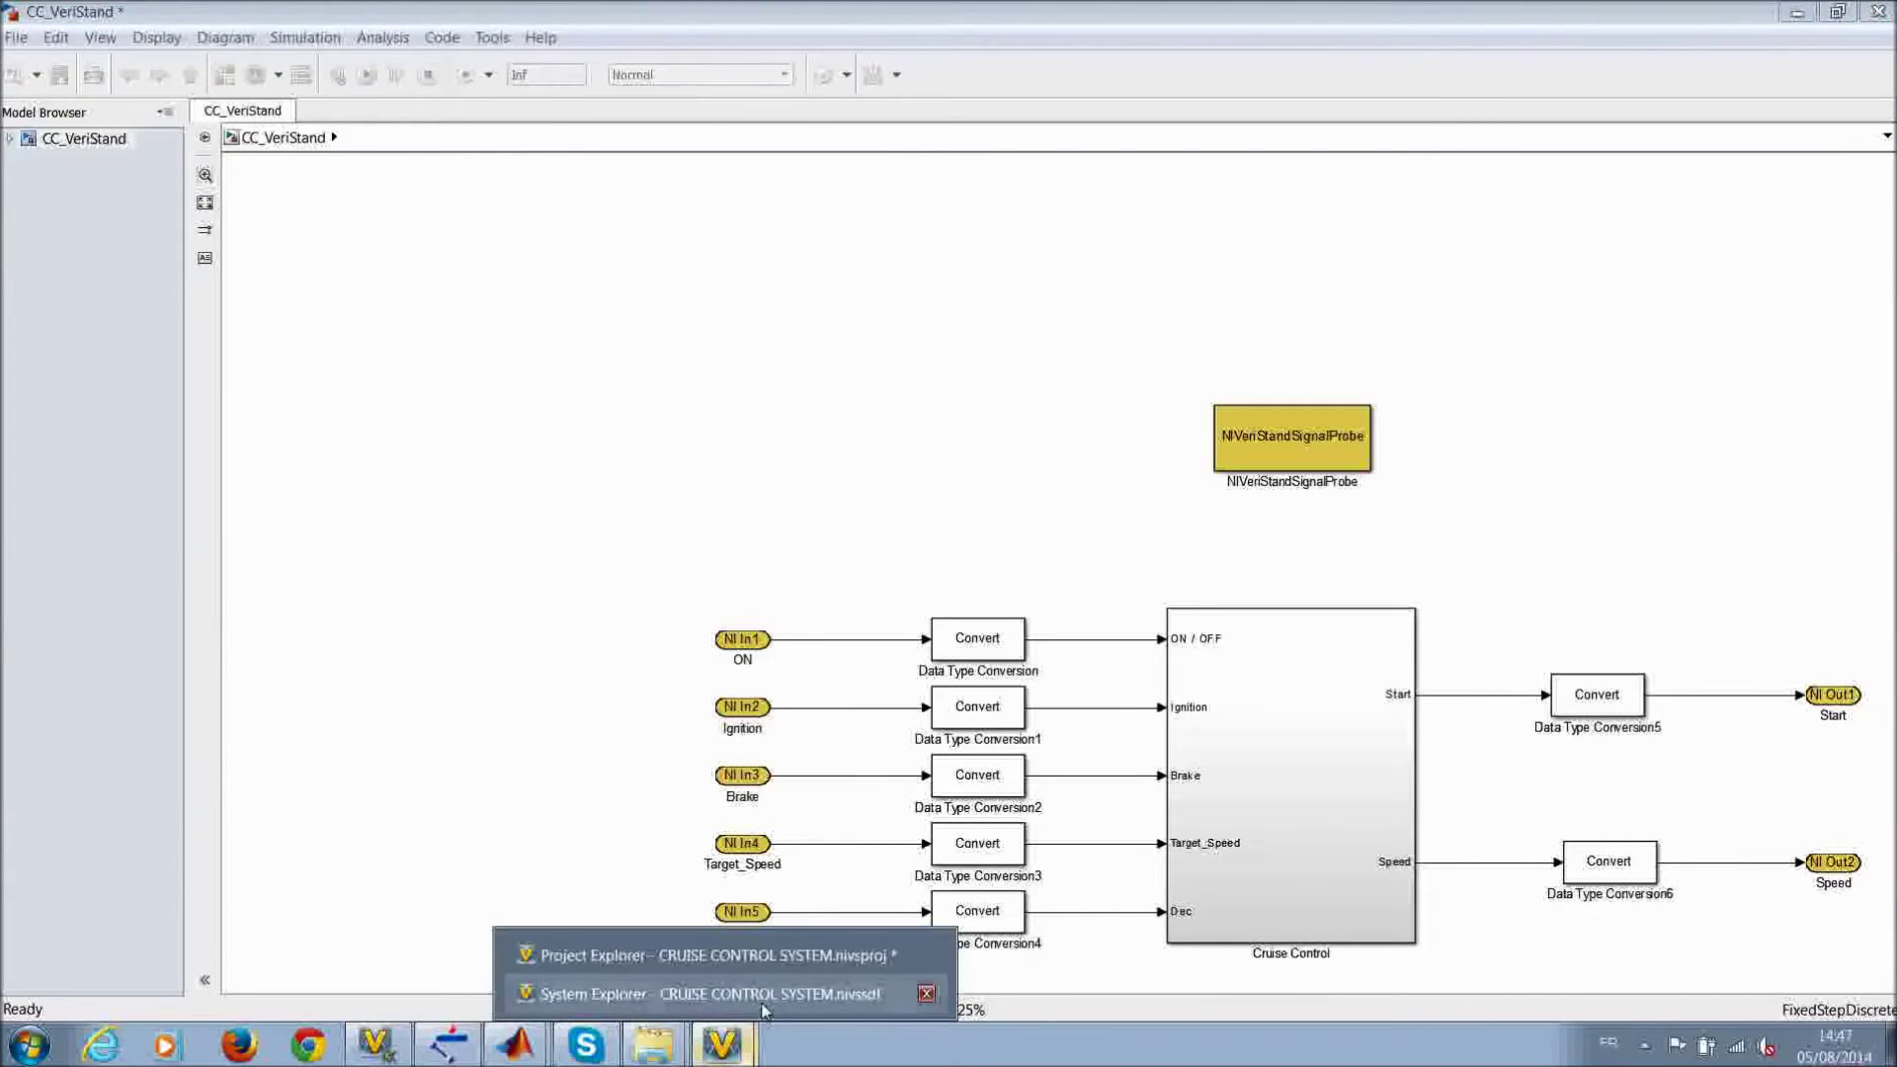
pyautogui.click(764, 996)
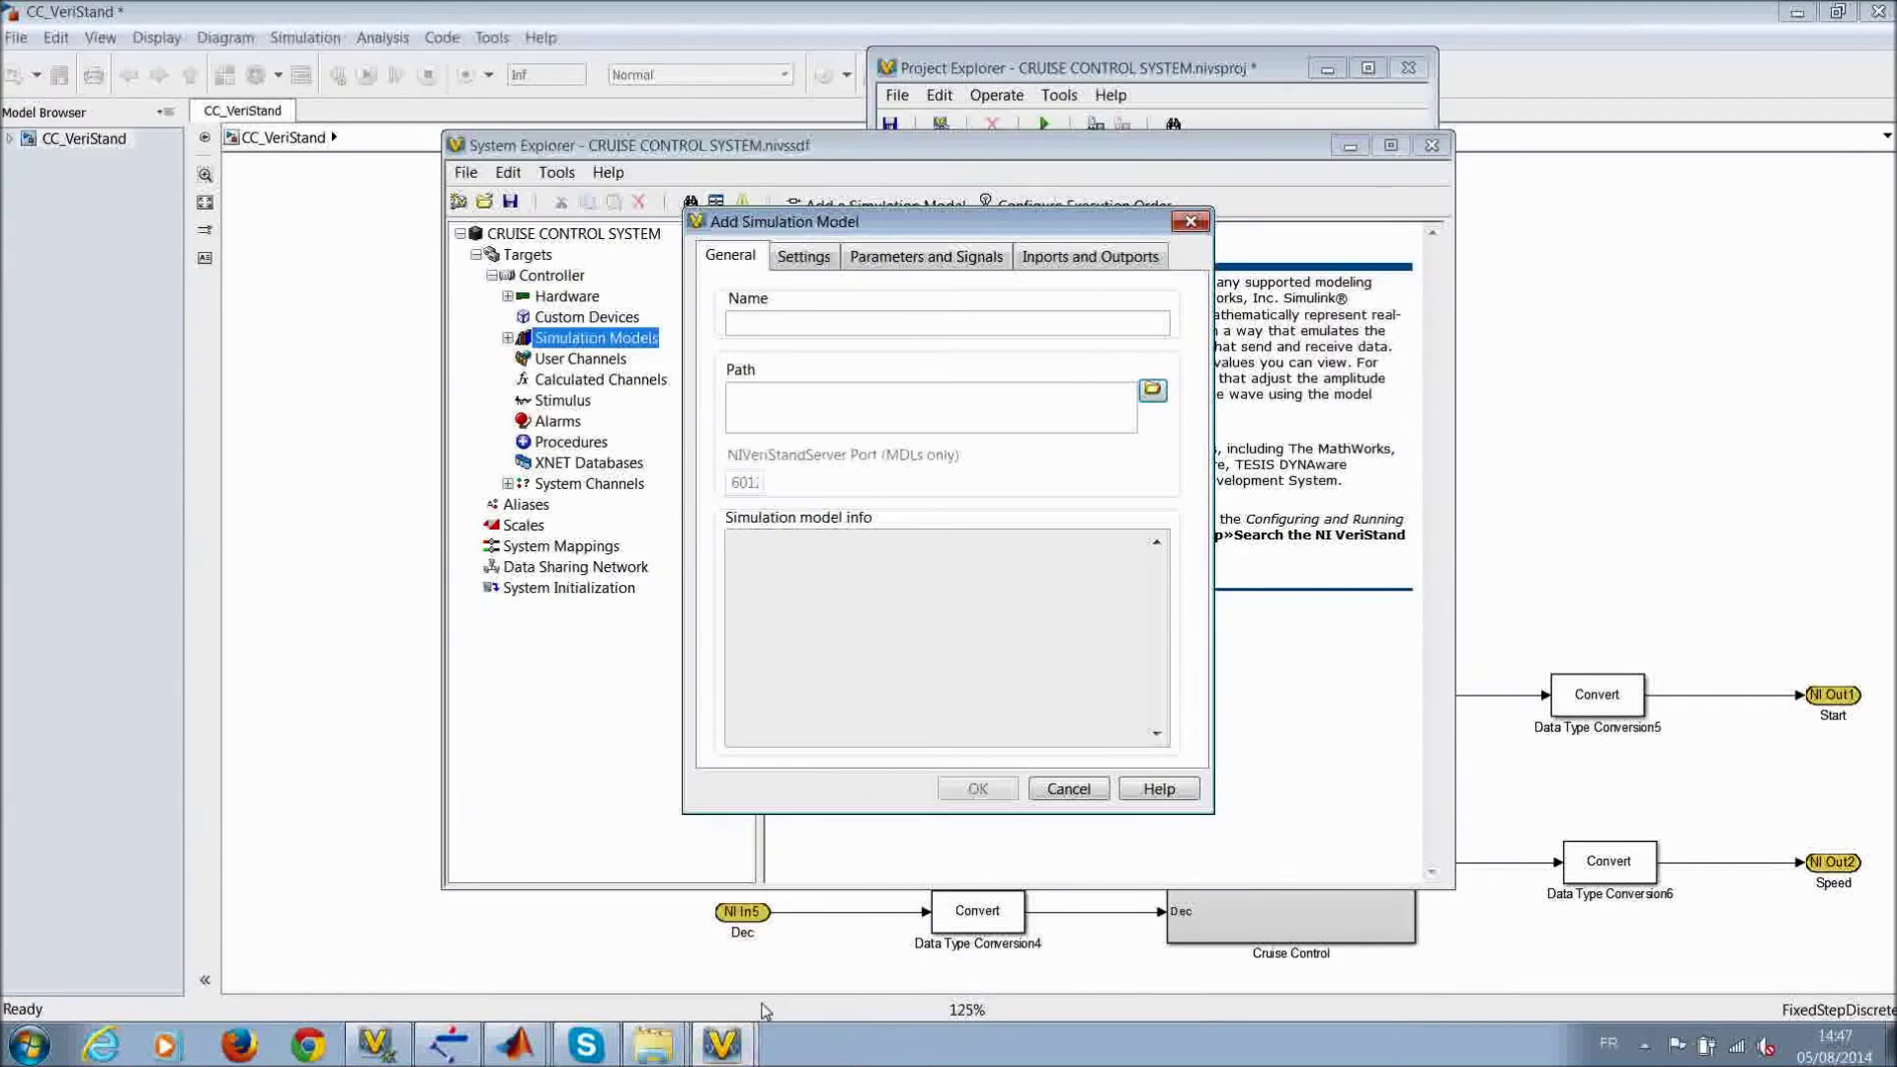
pyautogui.click(1191, 221)
# Step: Expand the CC simulation model to show its Execution, Inports and Outports channels
pyautogui.click(508, 338)
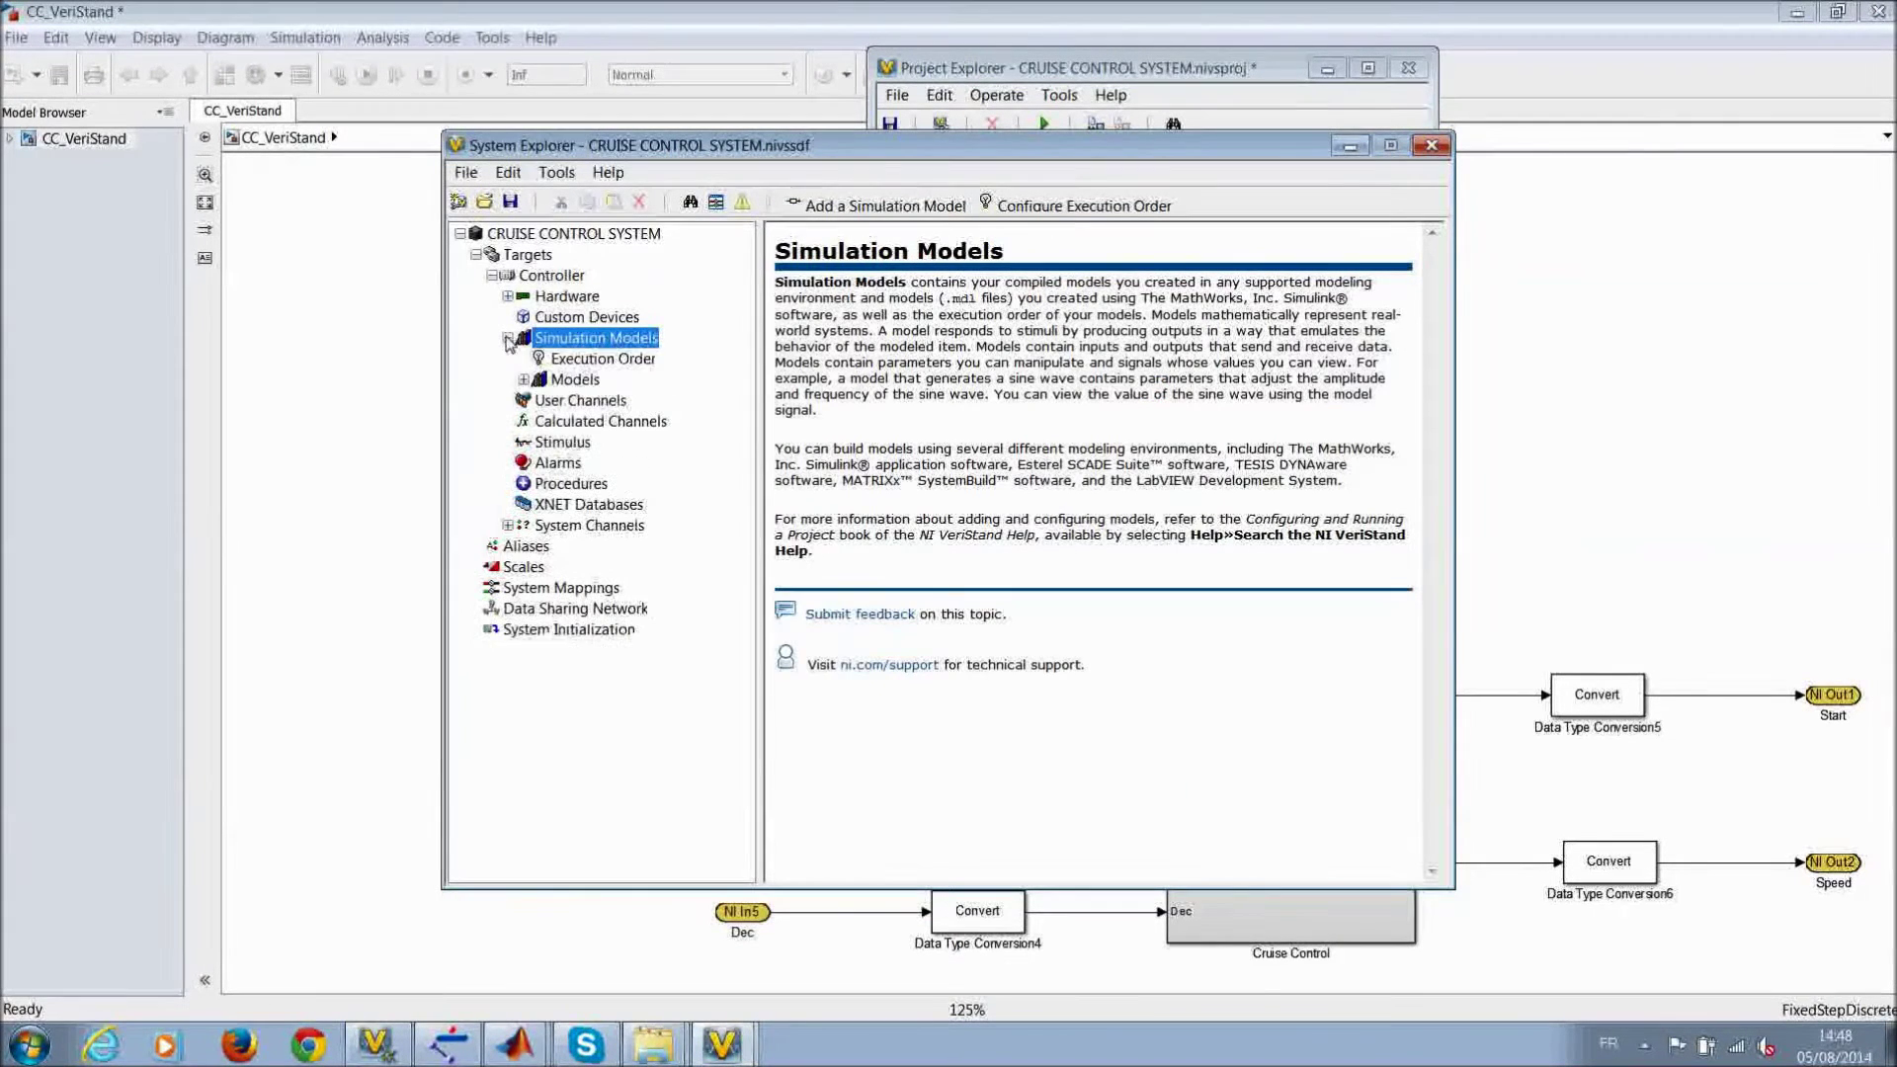
pyautogui.click(522, 380)
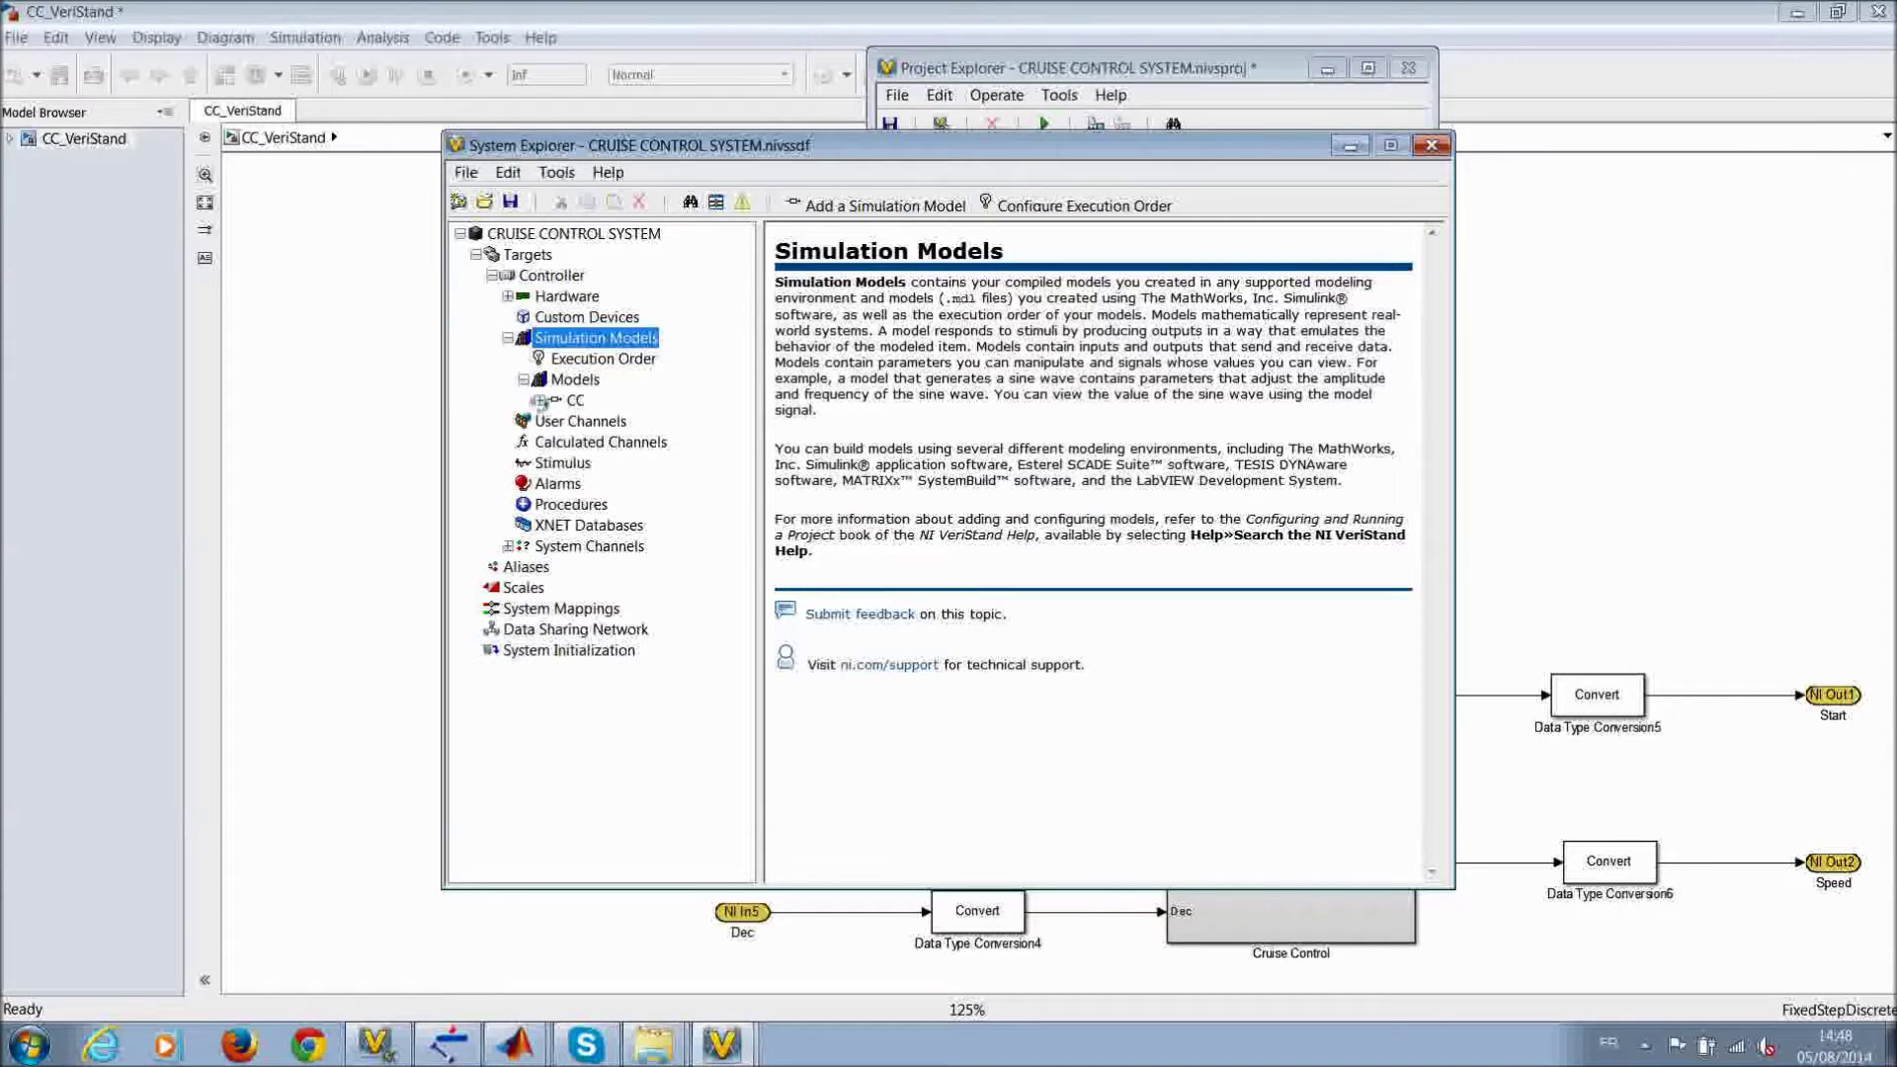
pyautogui.click(539, 400)
pyautogui.click(555, 422)
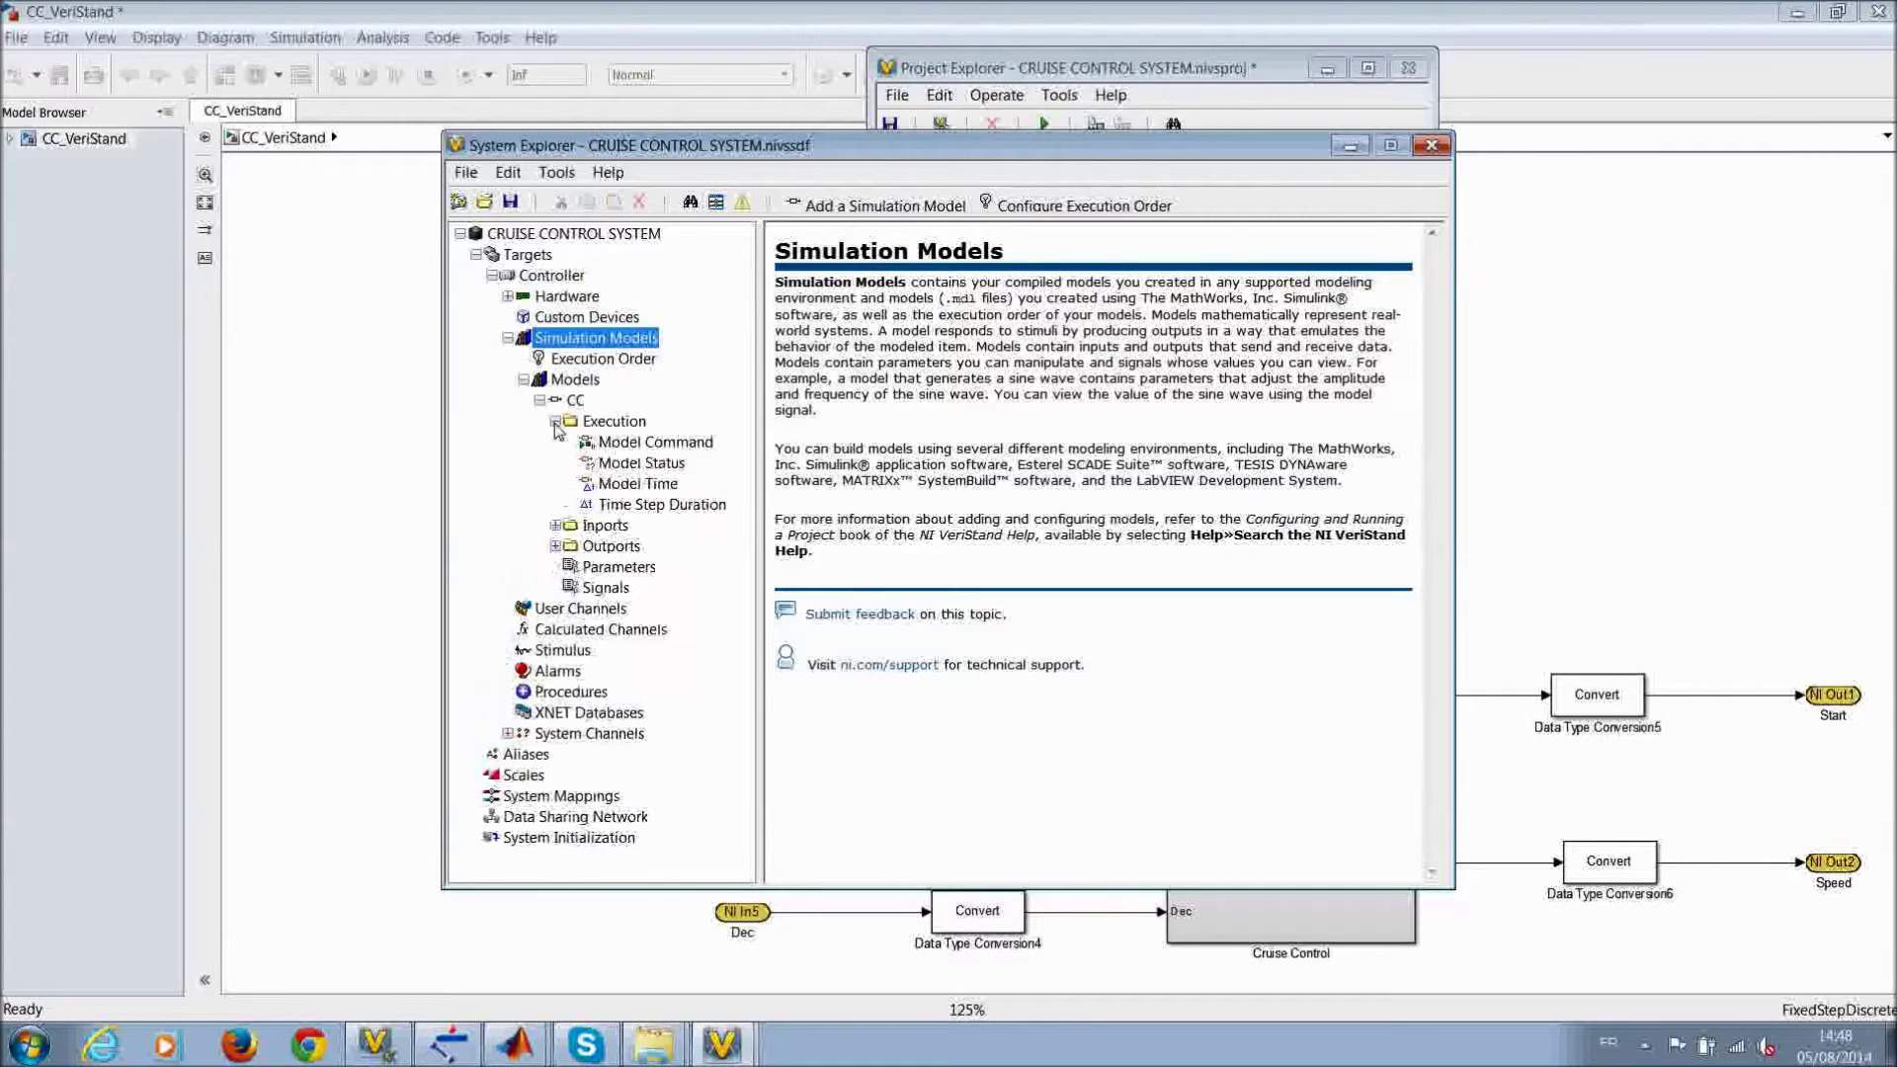
pyautogui.click(555, 526)
pyautogui.click(555, 651)
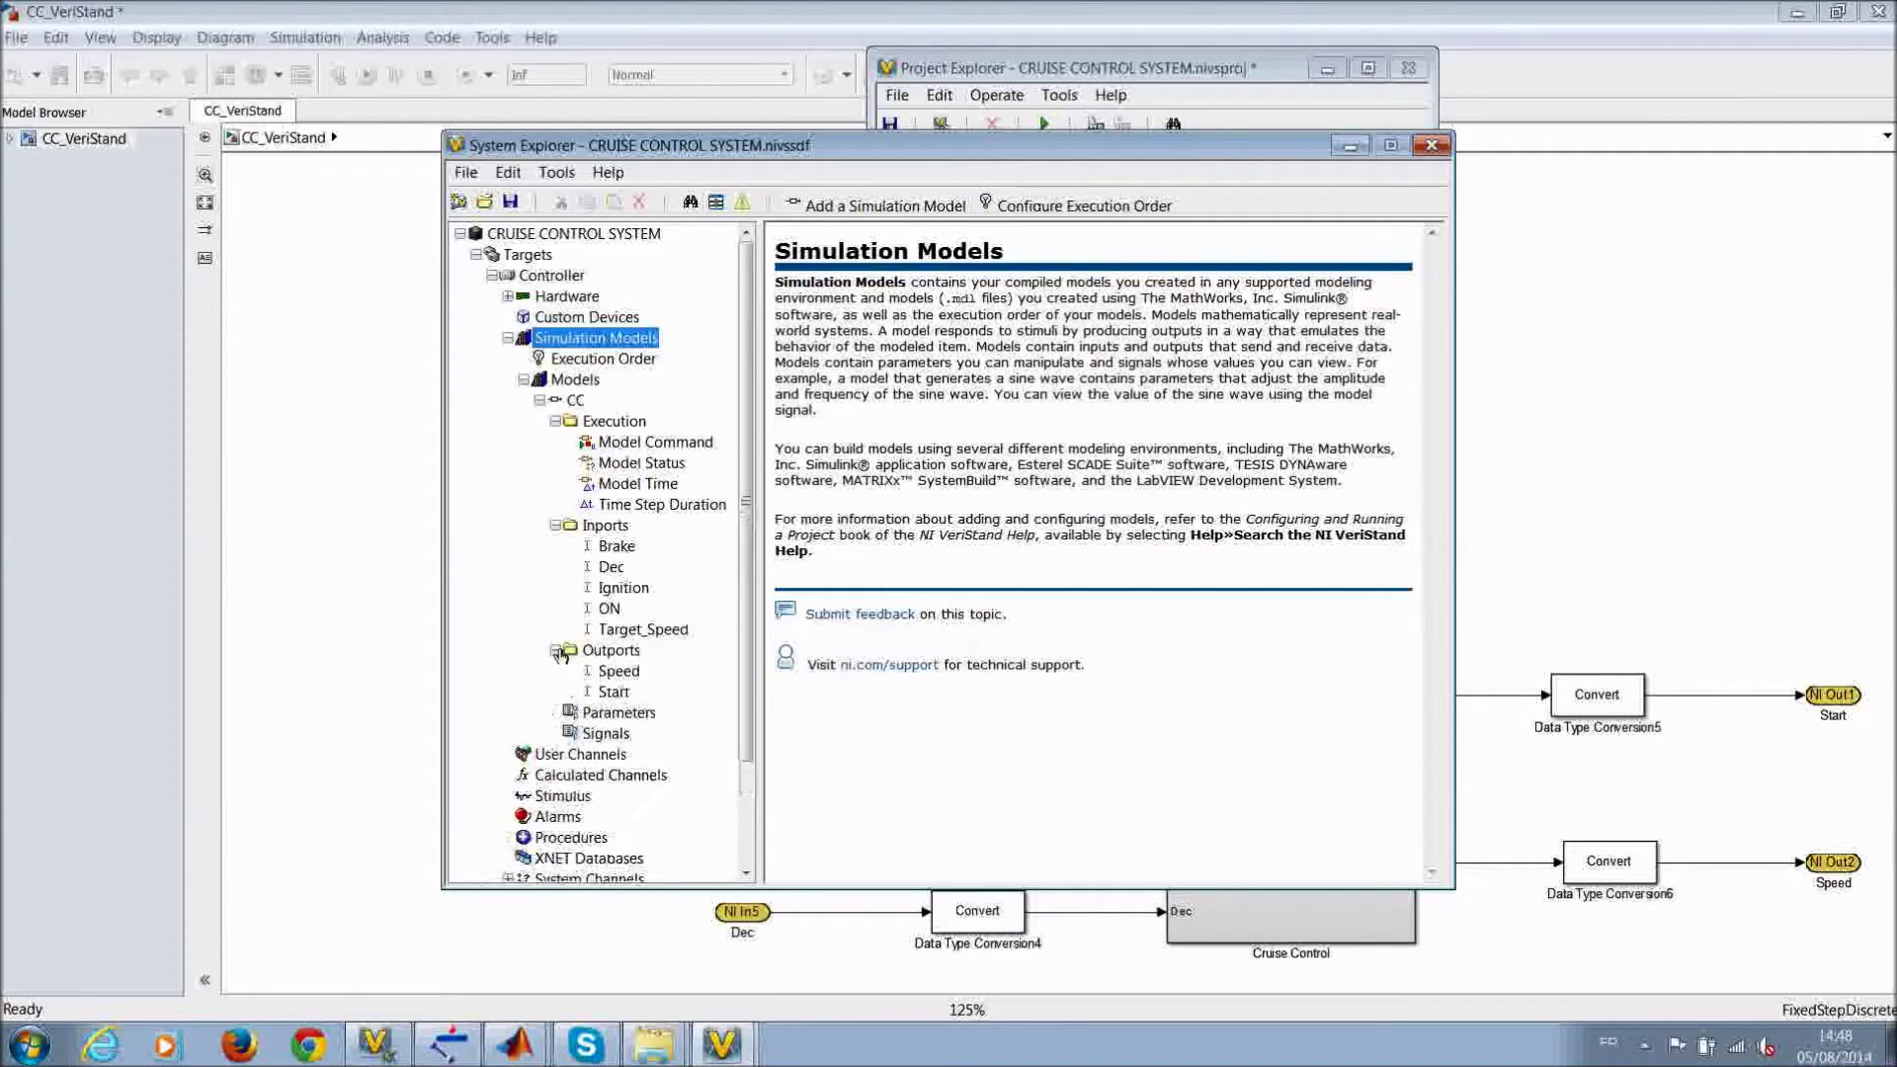
# Step: Review the specifications of the CC model's inports and its Speed and Start outports, and close System Explorer
pyautogui.click(611, 567)
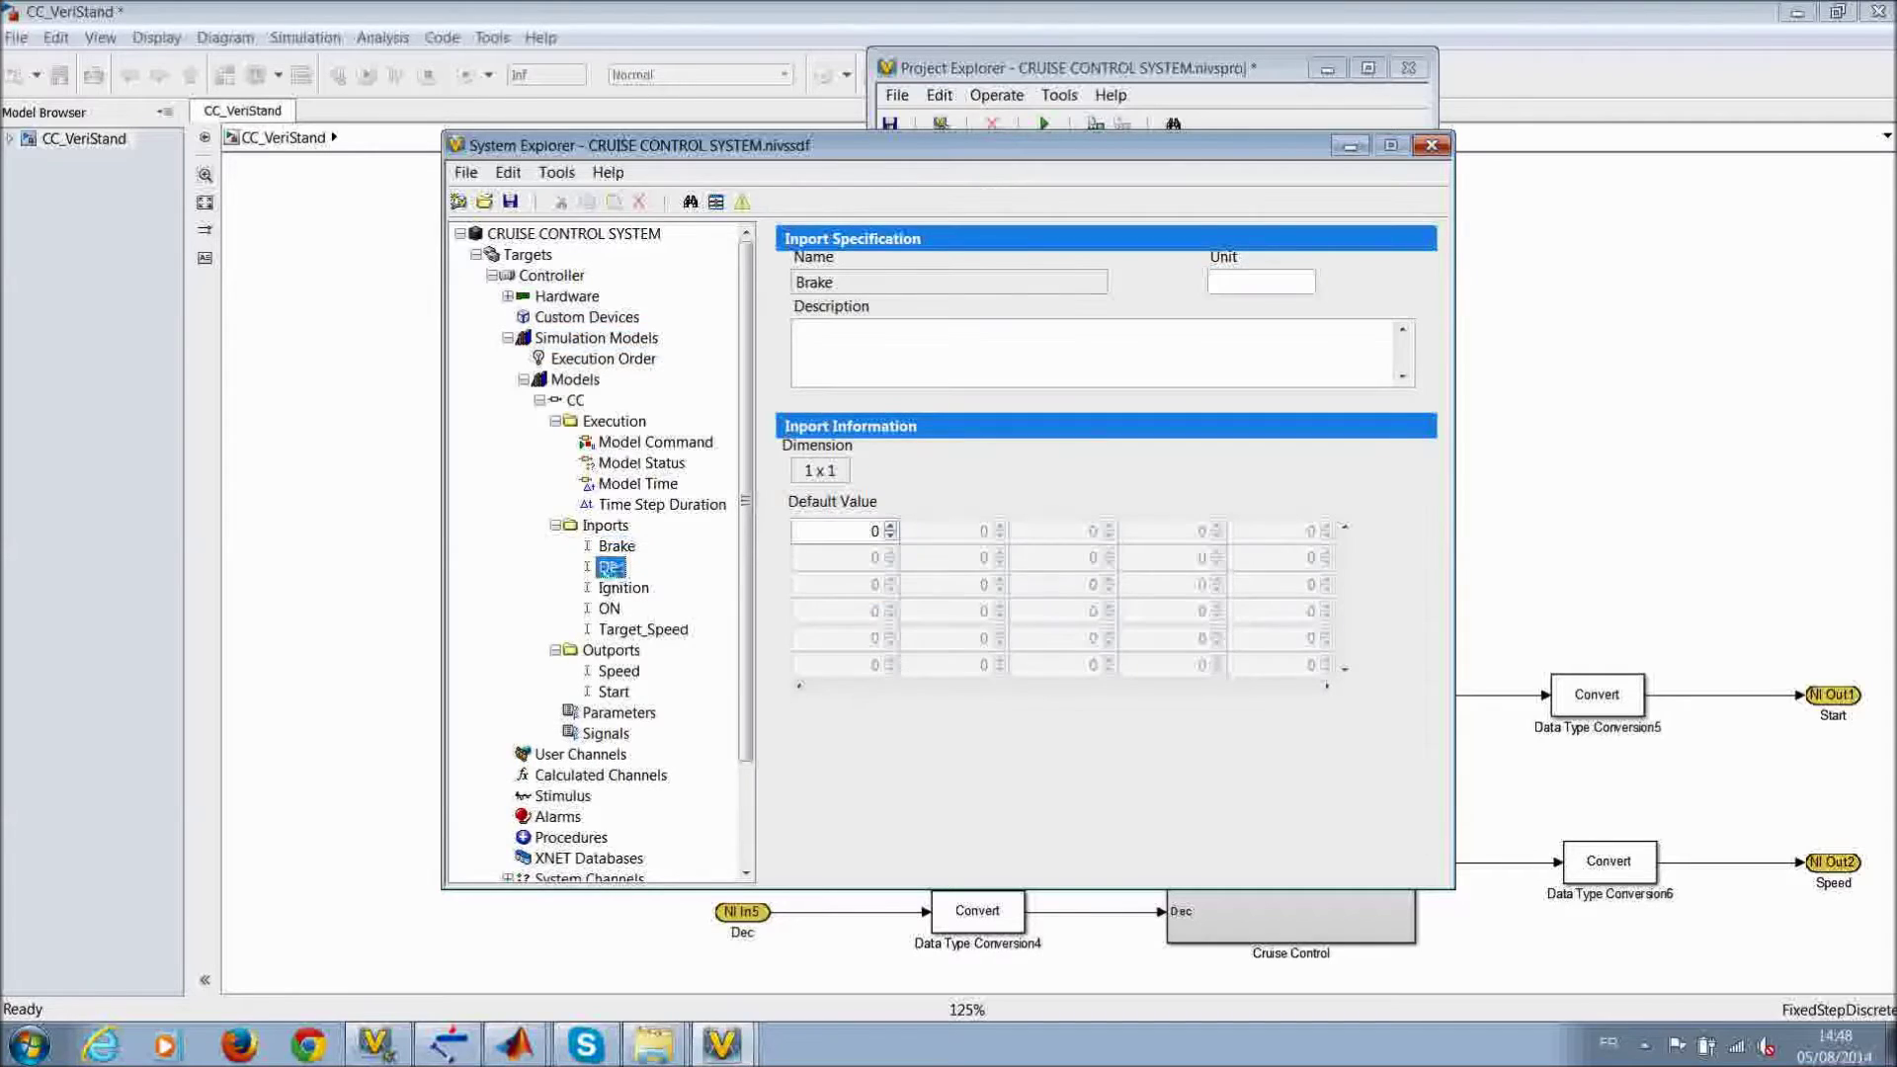
pyautogui.click(616, 589)
pyautogui.click(609, 609)
pyautogui.click(632, 629)
pyautogui.click(620, 671)
pyautogui.click(616, 692)
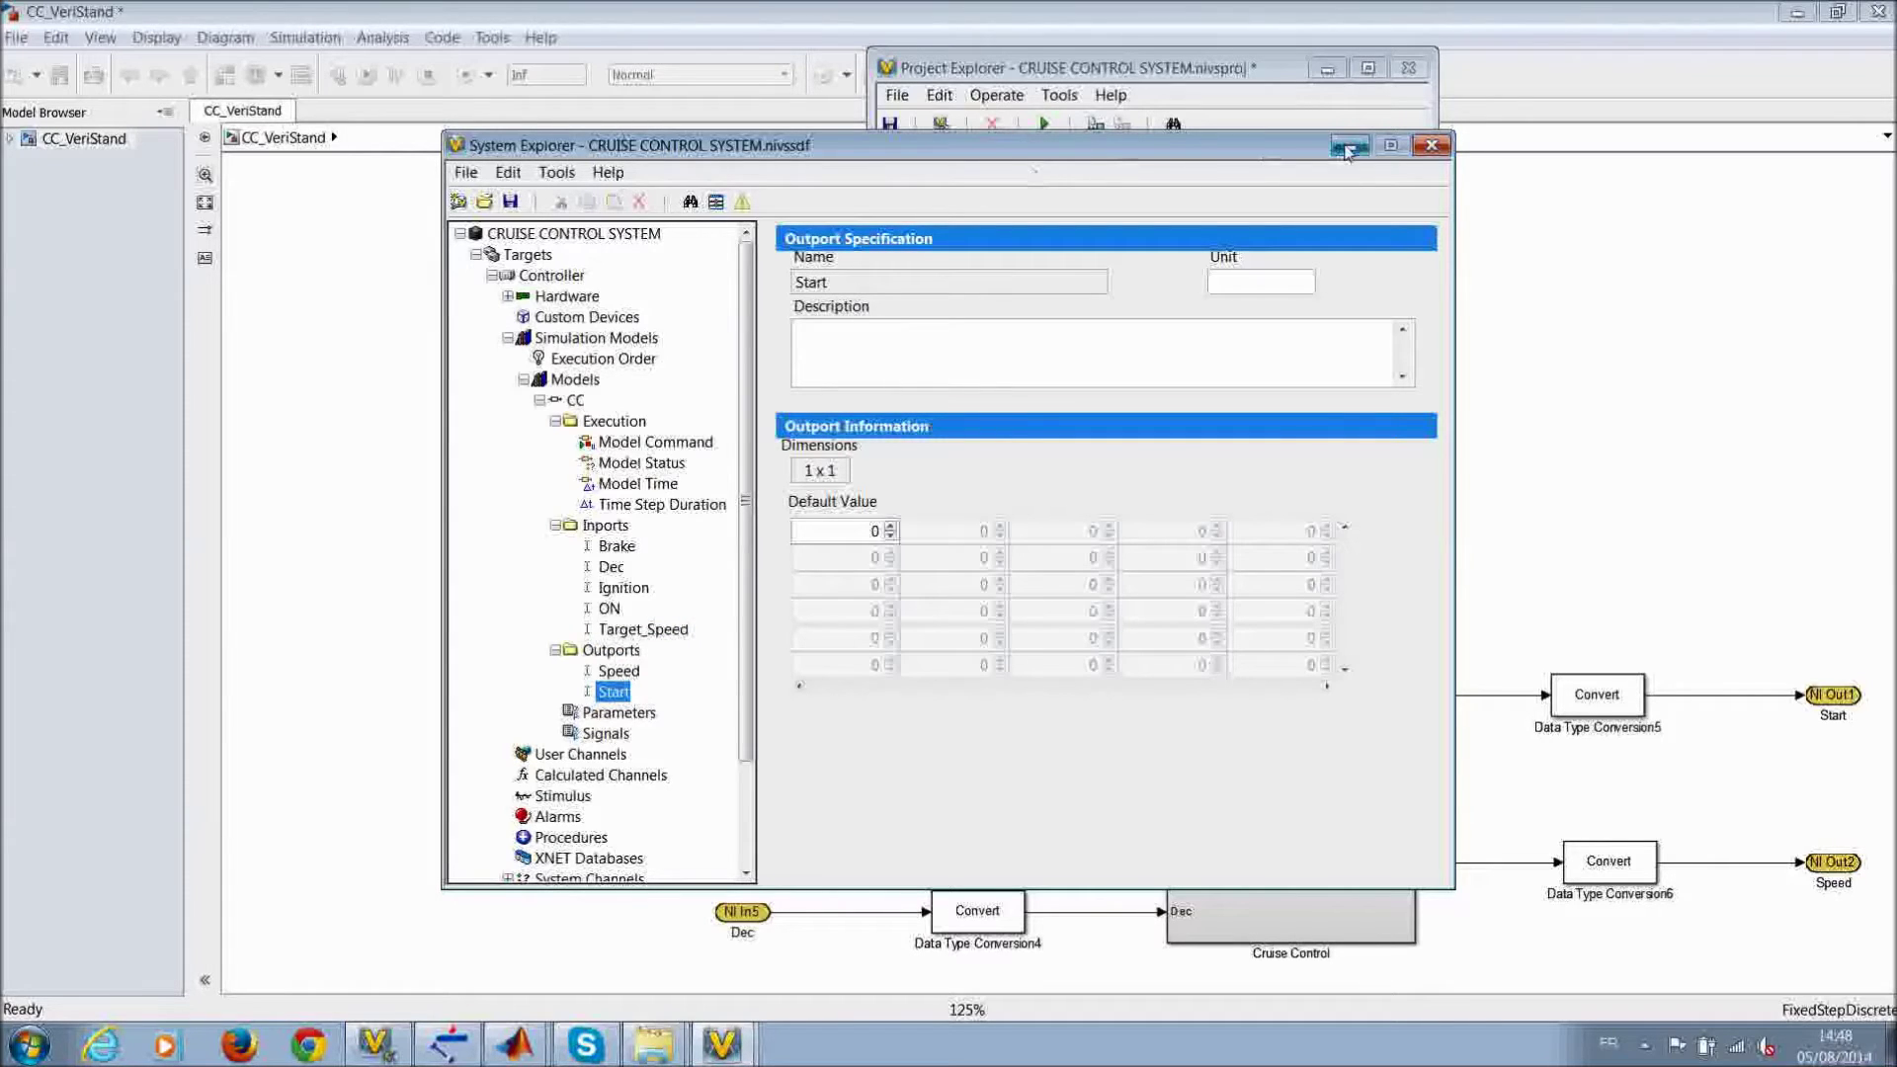
pyautogui.click(1429, 146)
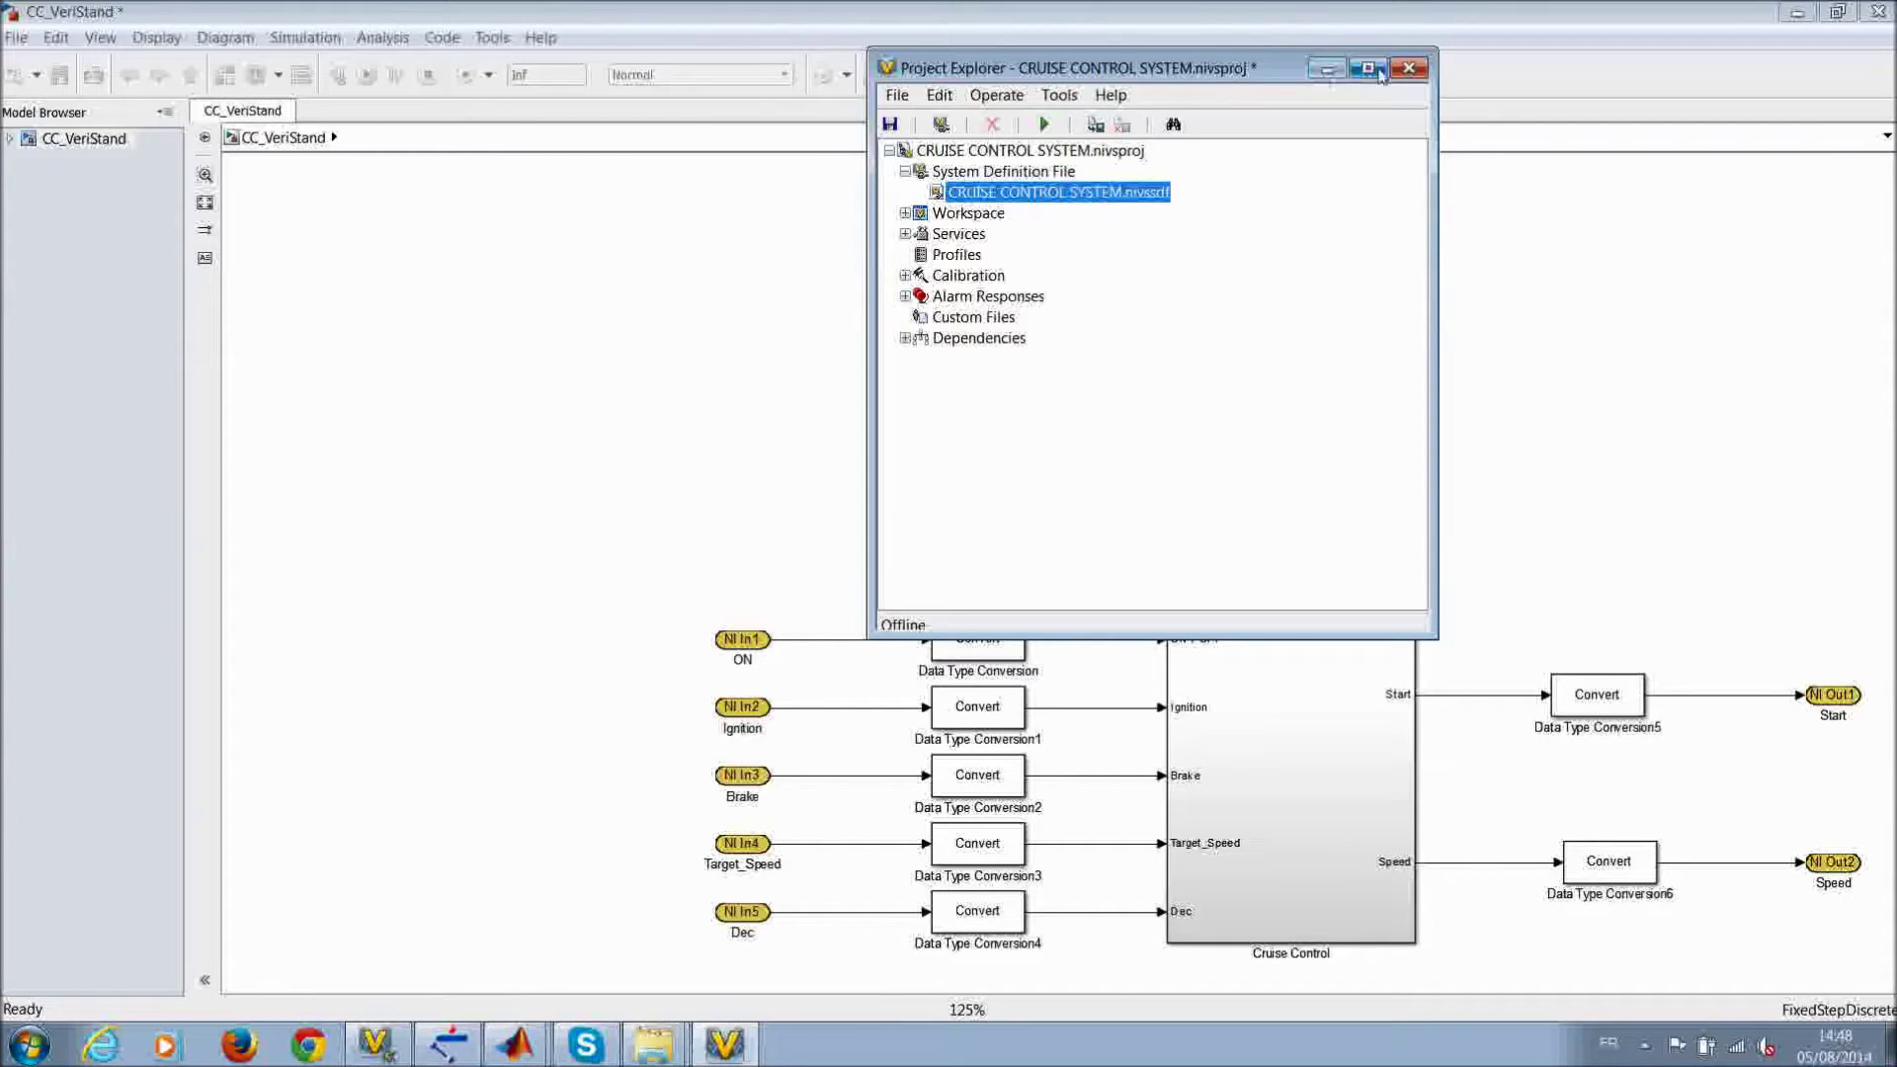
# Step: Close the CRUISE CONTROL SYSTEM project without saving its changes
pyautogui.click(1404, 69)
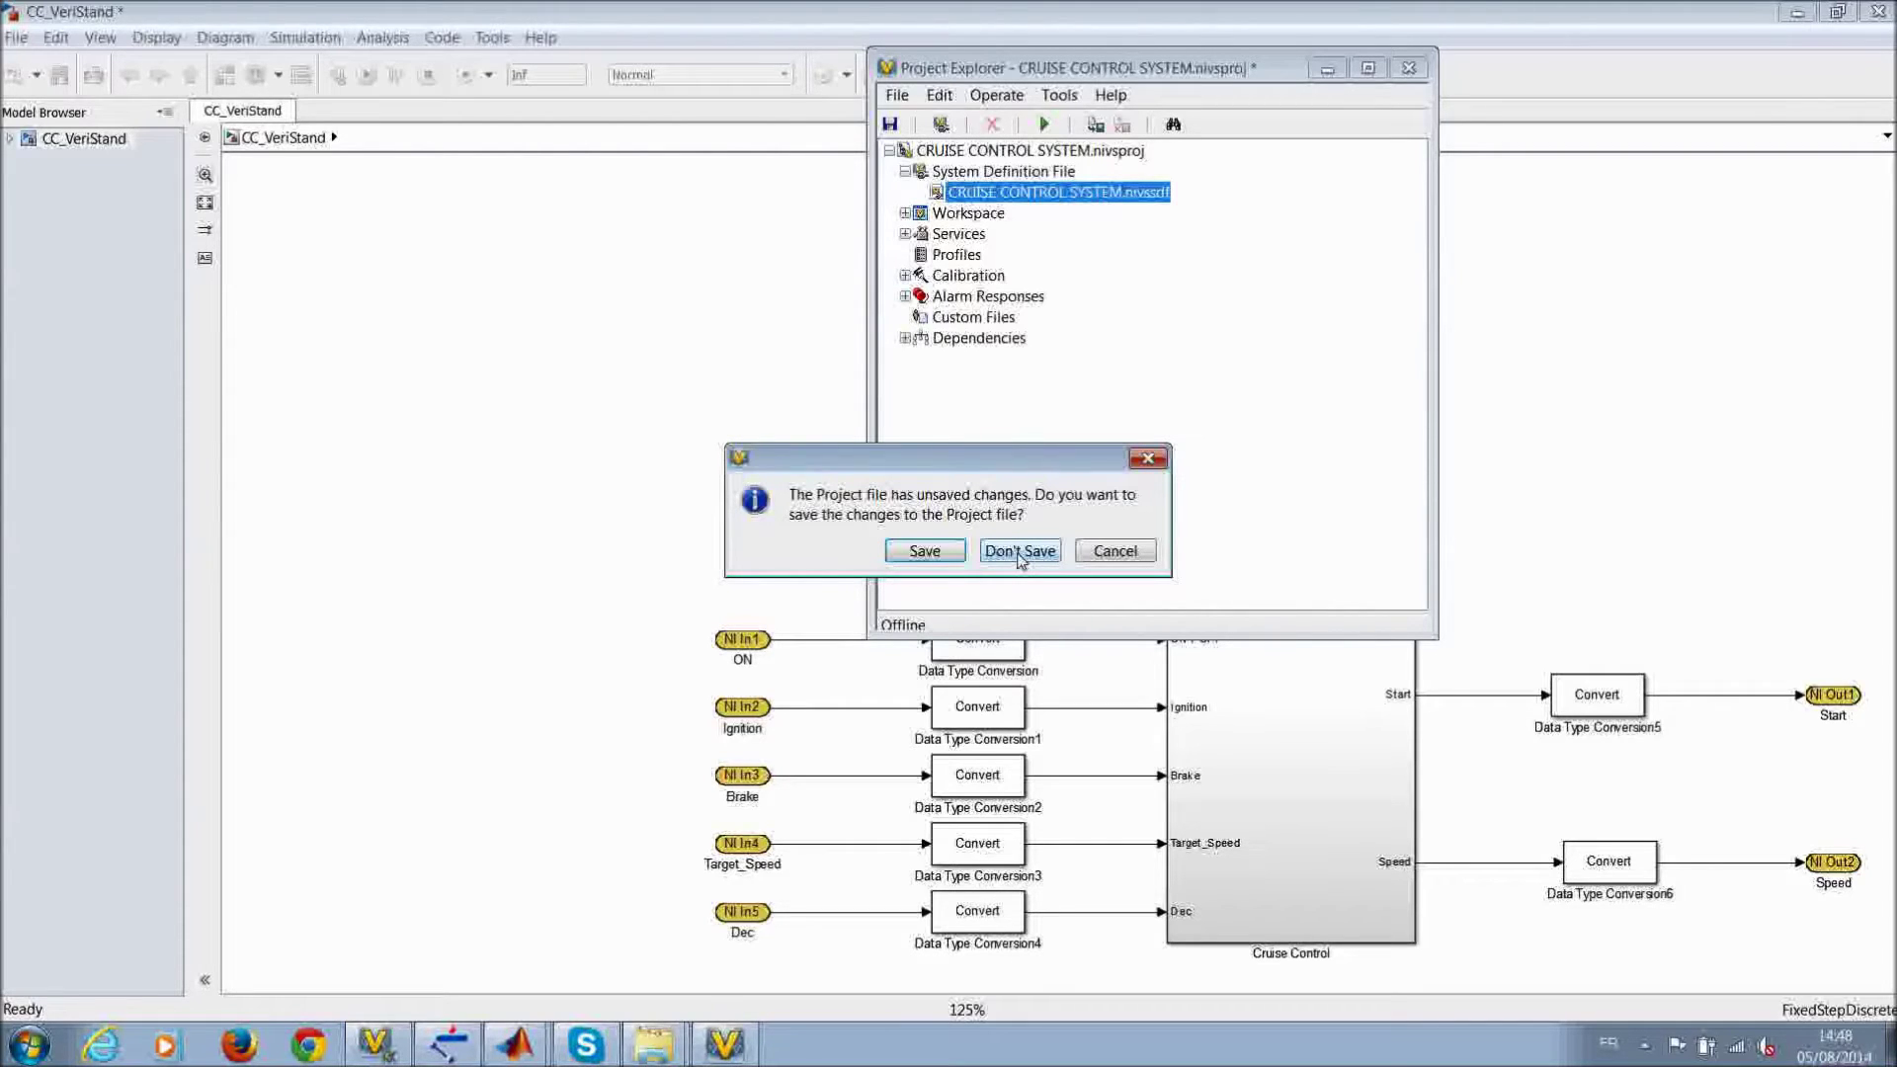
pyautogui.click(1021, 559)
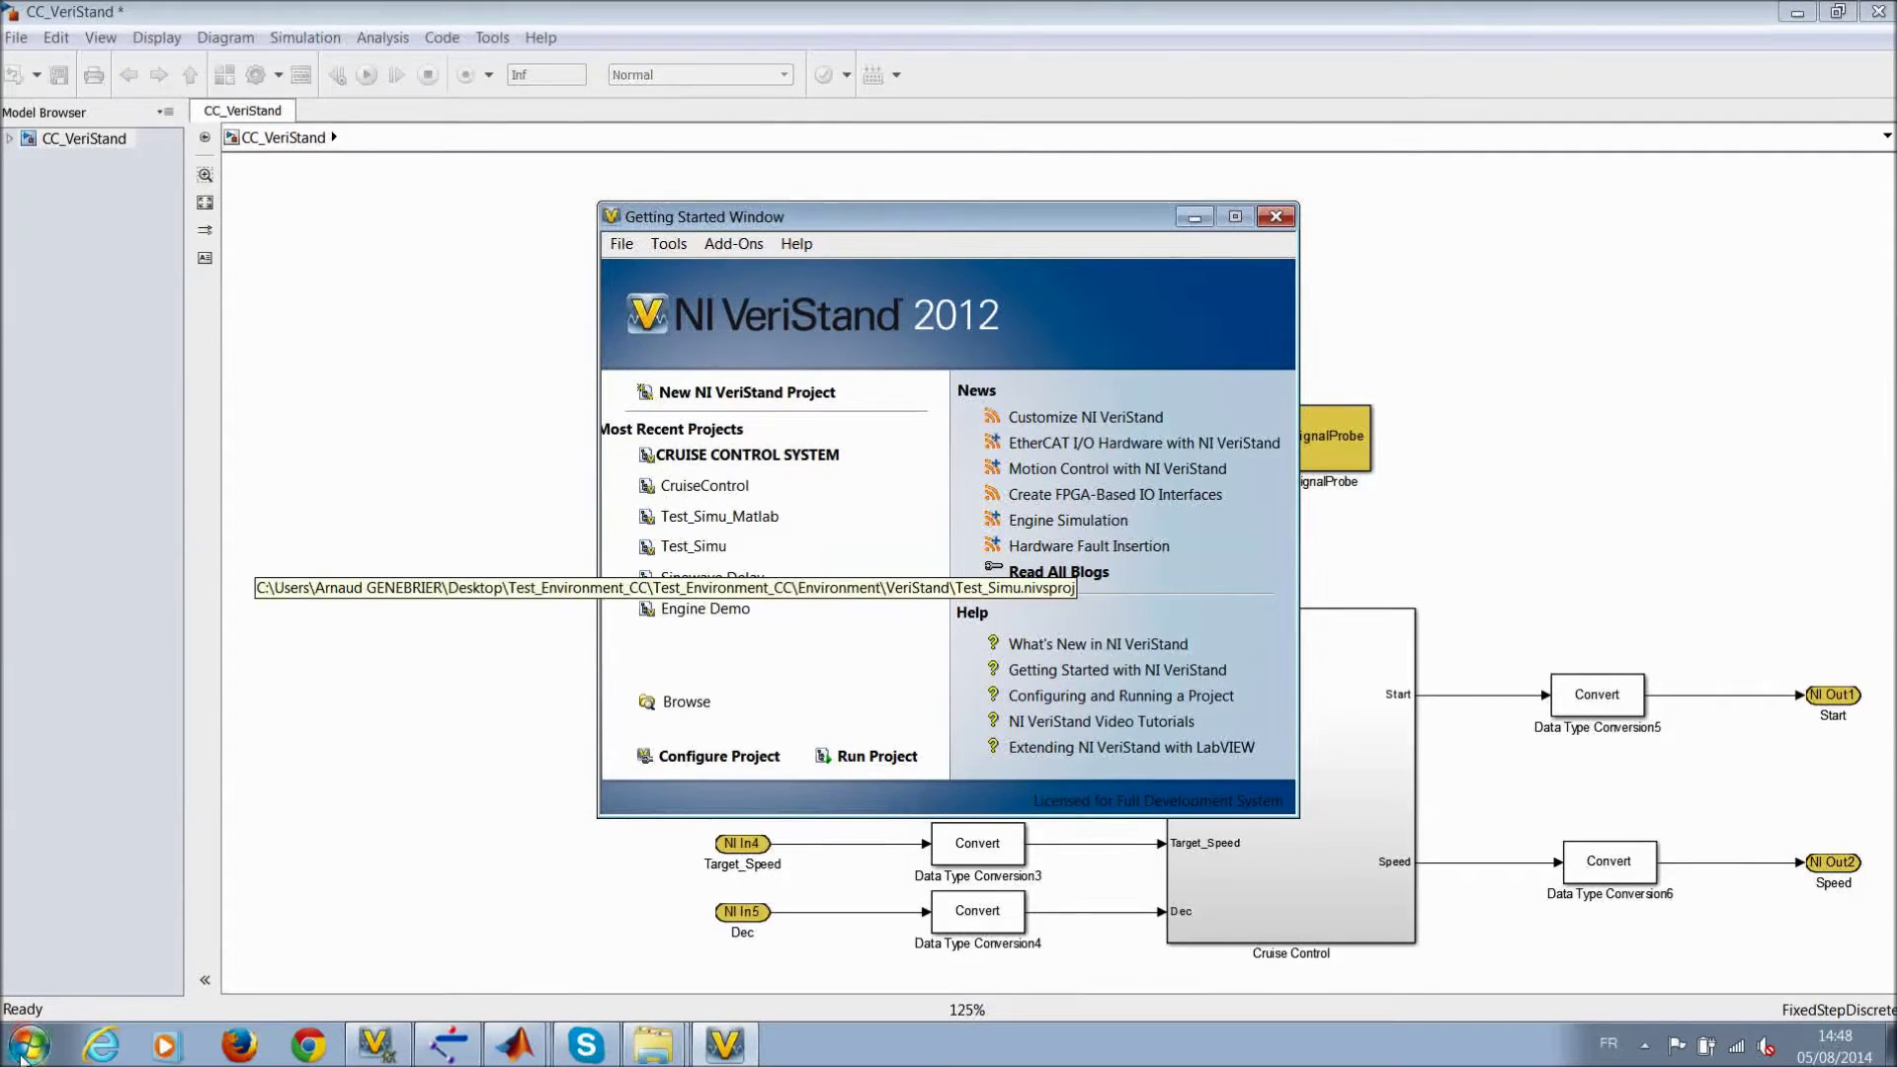
# Step: Open CRUISE CONTROL SYSTEM.nivssdf from the National Instruments > NI VeriStand 2012 > Projects > CRUISE CONTROL SYSTEM folder in the Documents library
pyautogui.click(24, 1056)
pyautogui.click(444, 517)
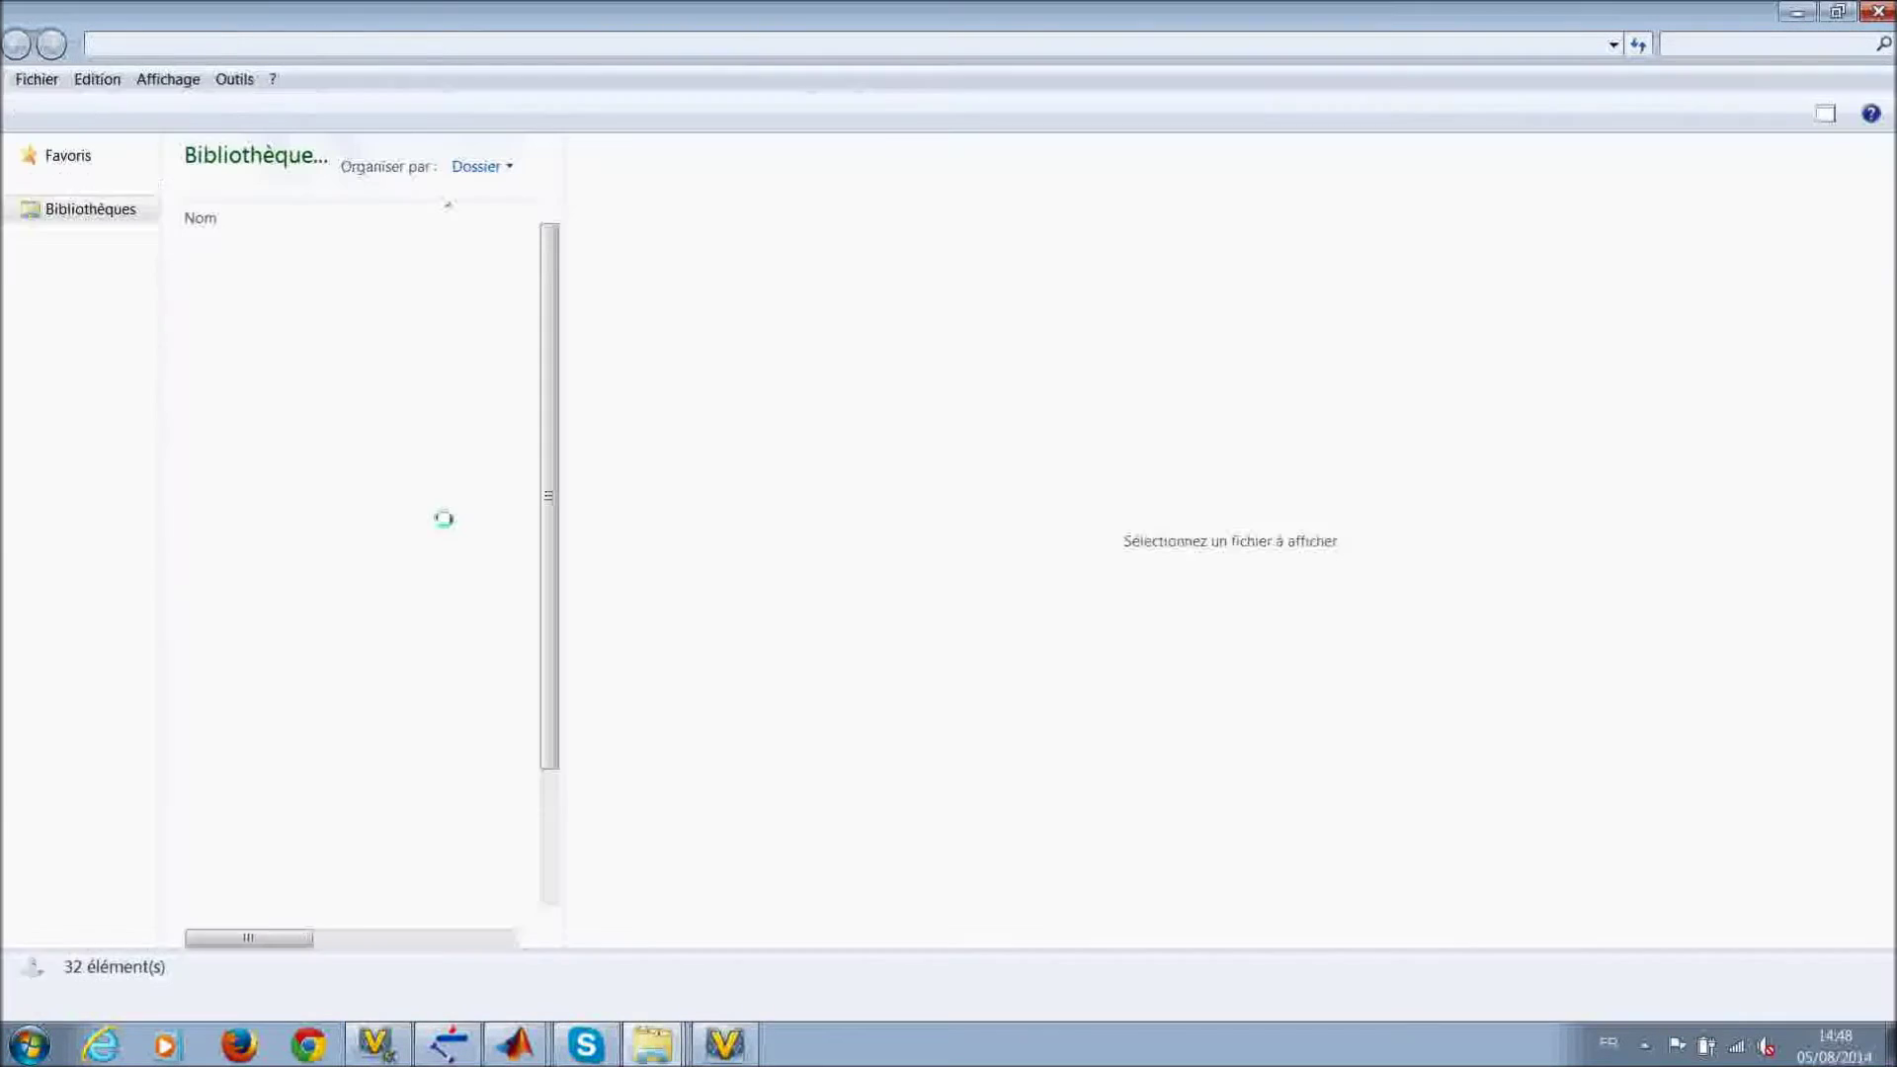
pyautogui.moveTo(558, 474); pyautogui.dragTo(548, 628)
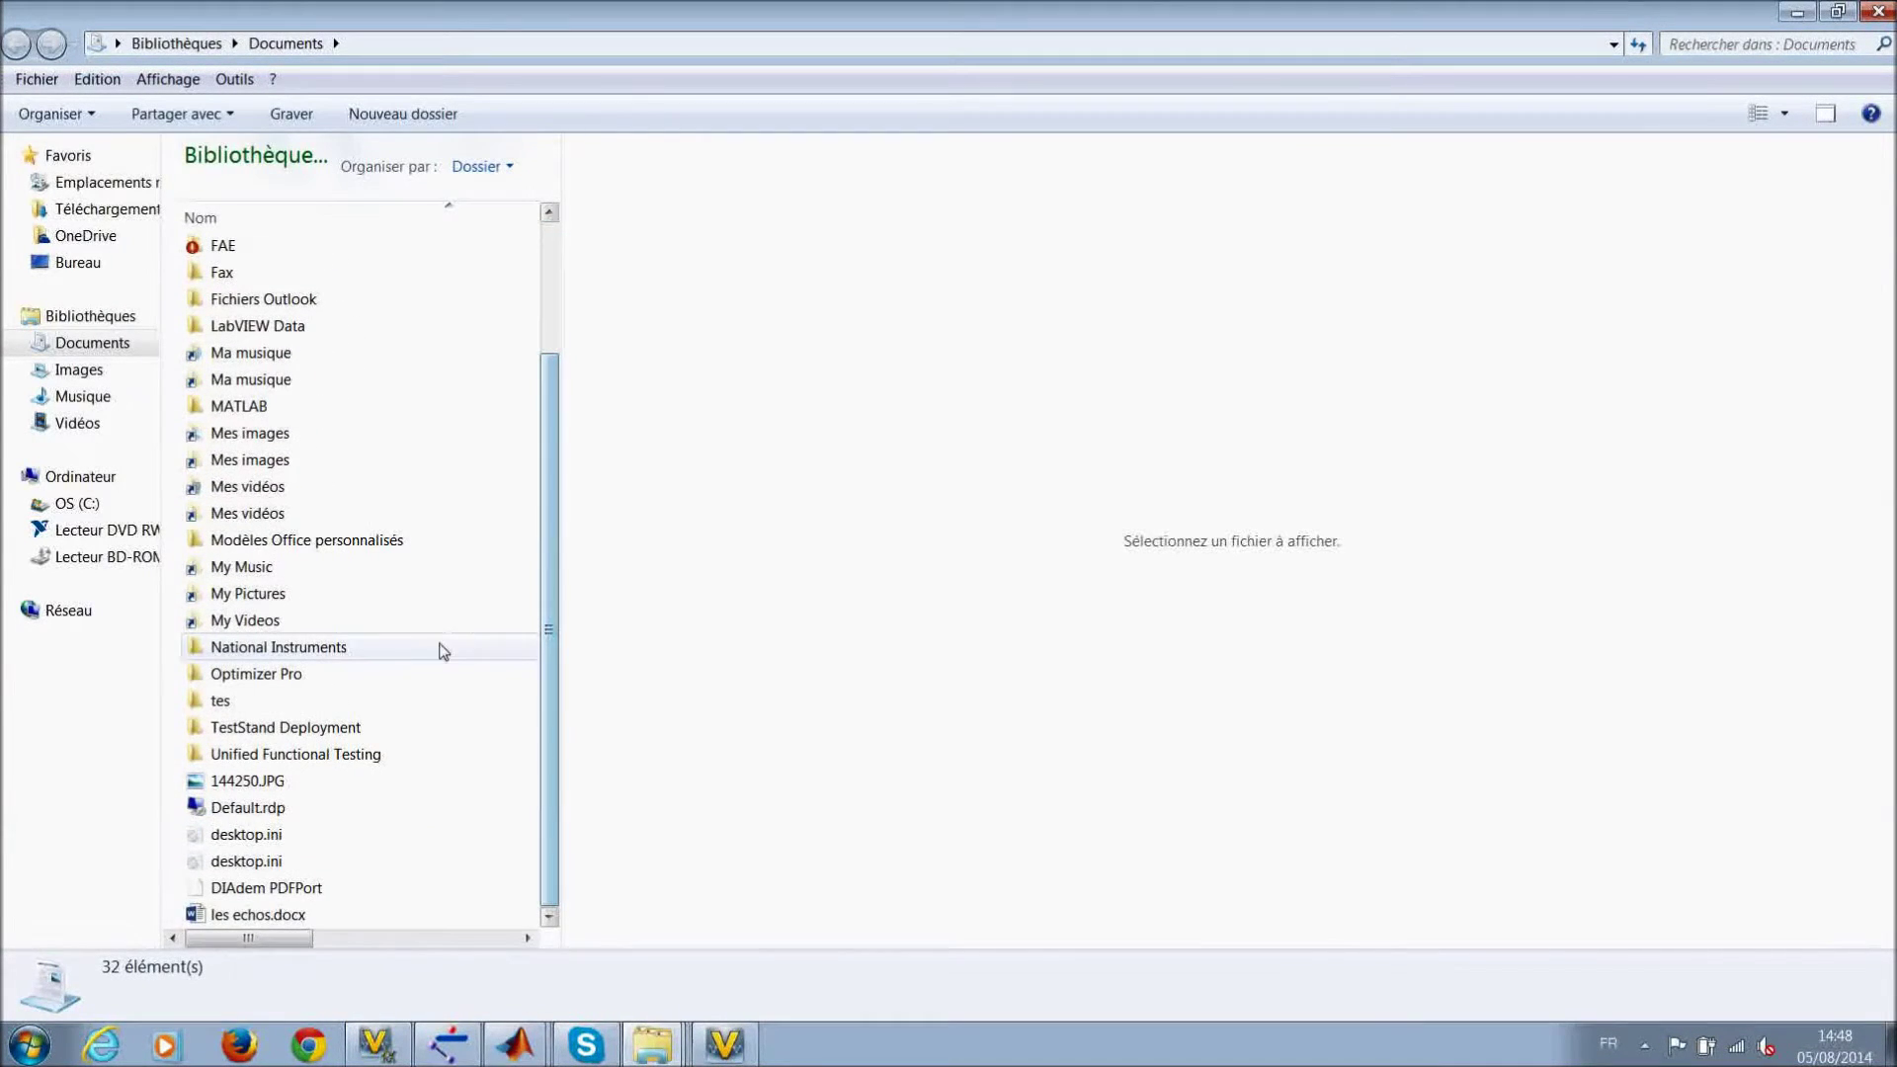
pyautogui.doubleClick(464, 646)
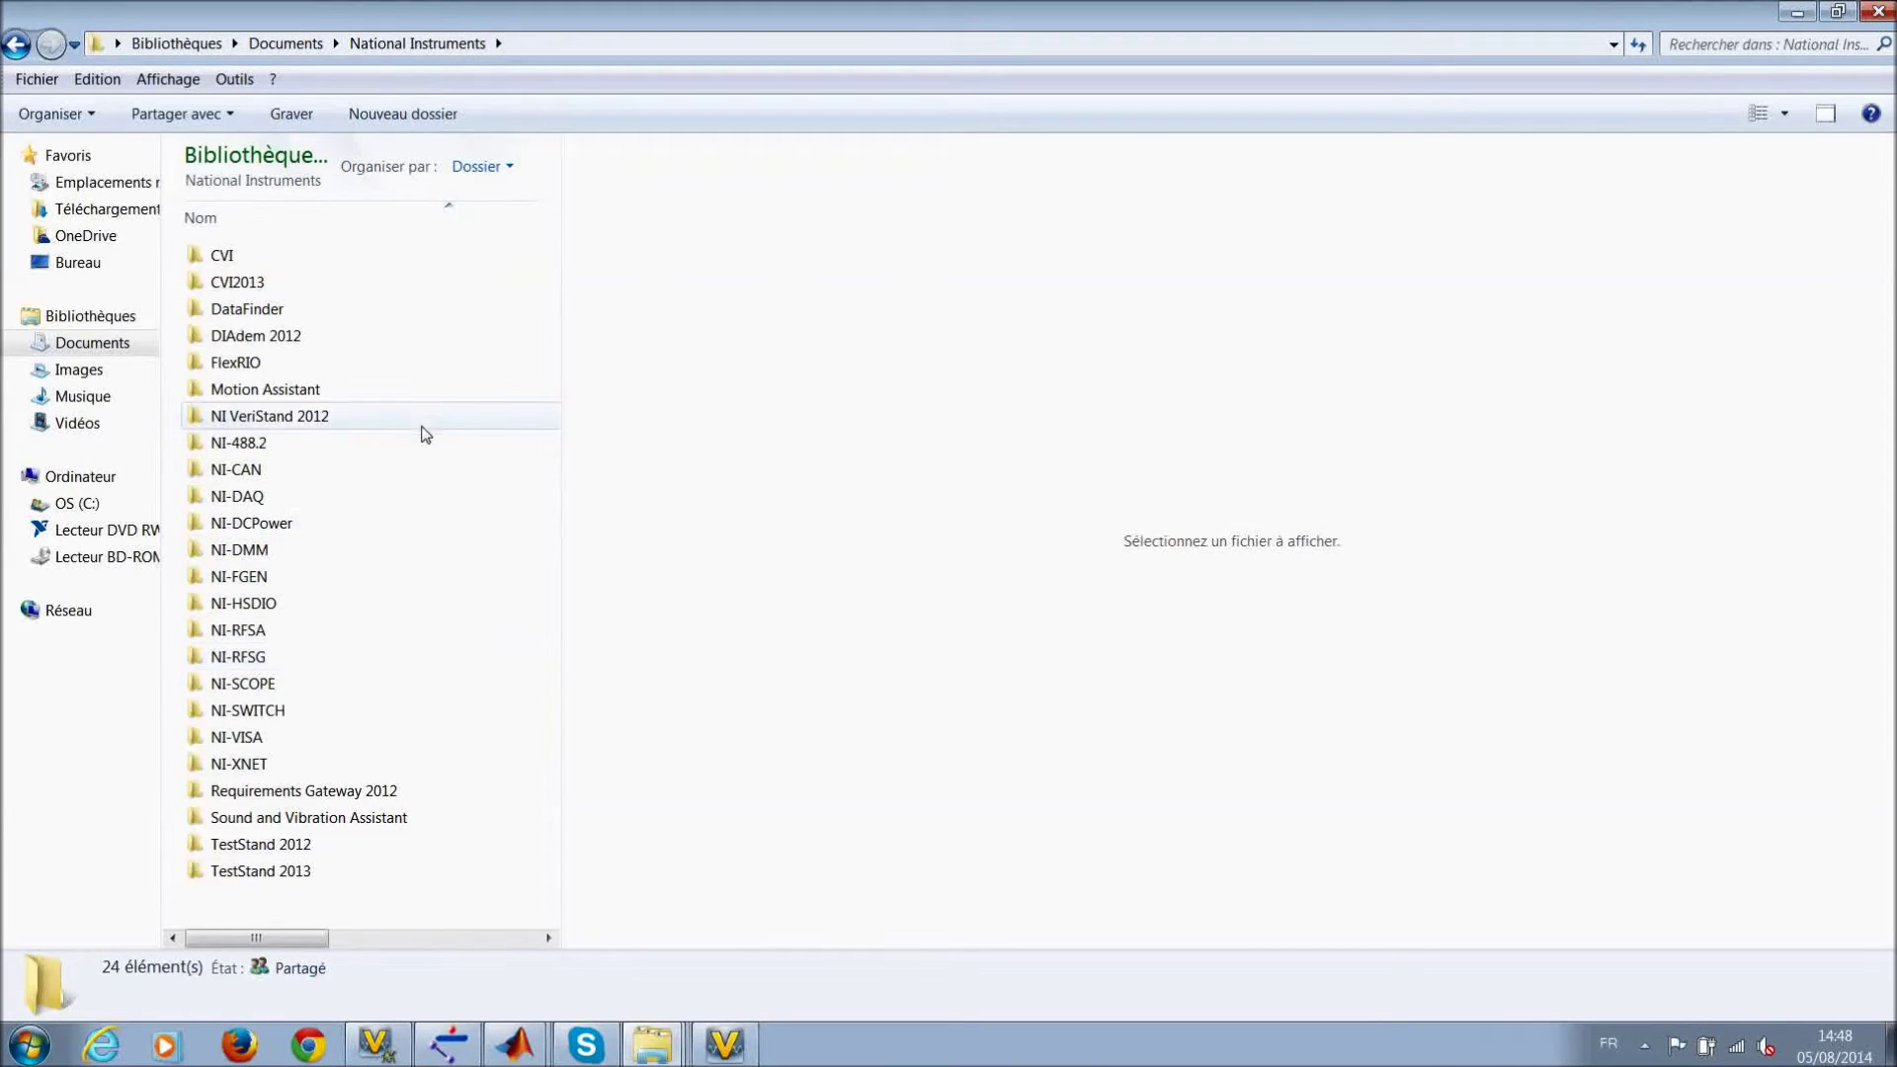
pyautogui.doubleClick(425, 423)
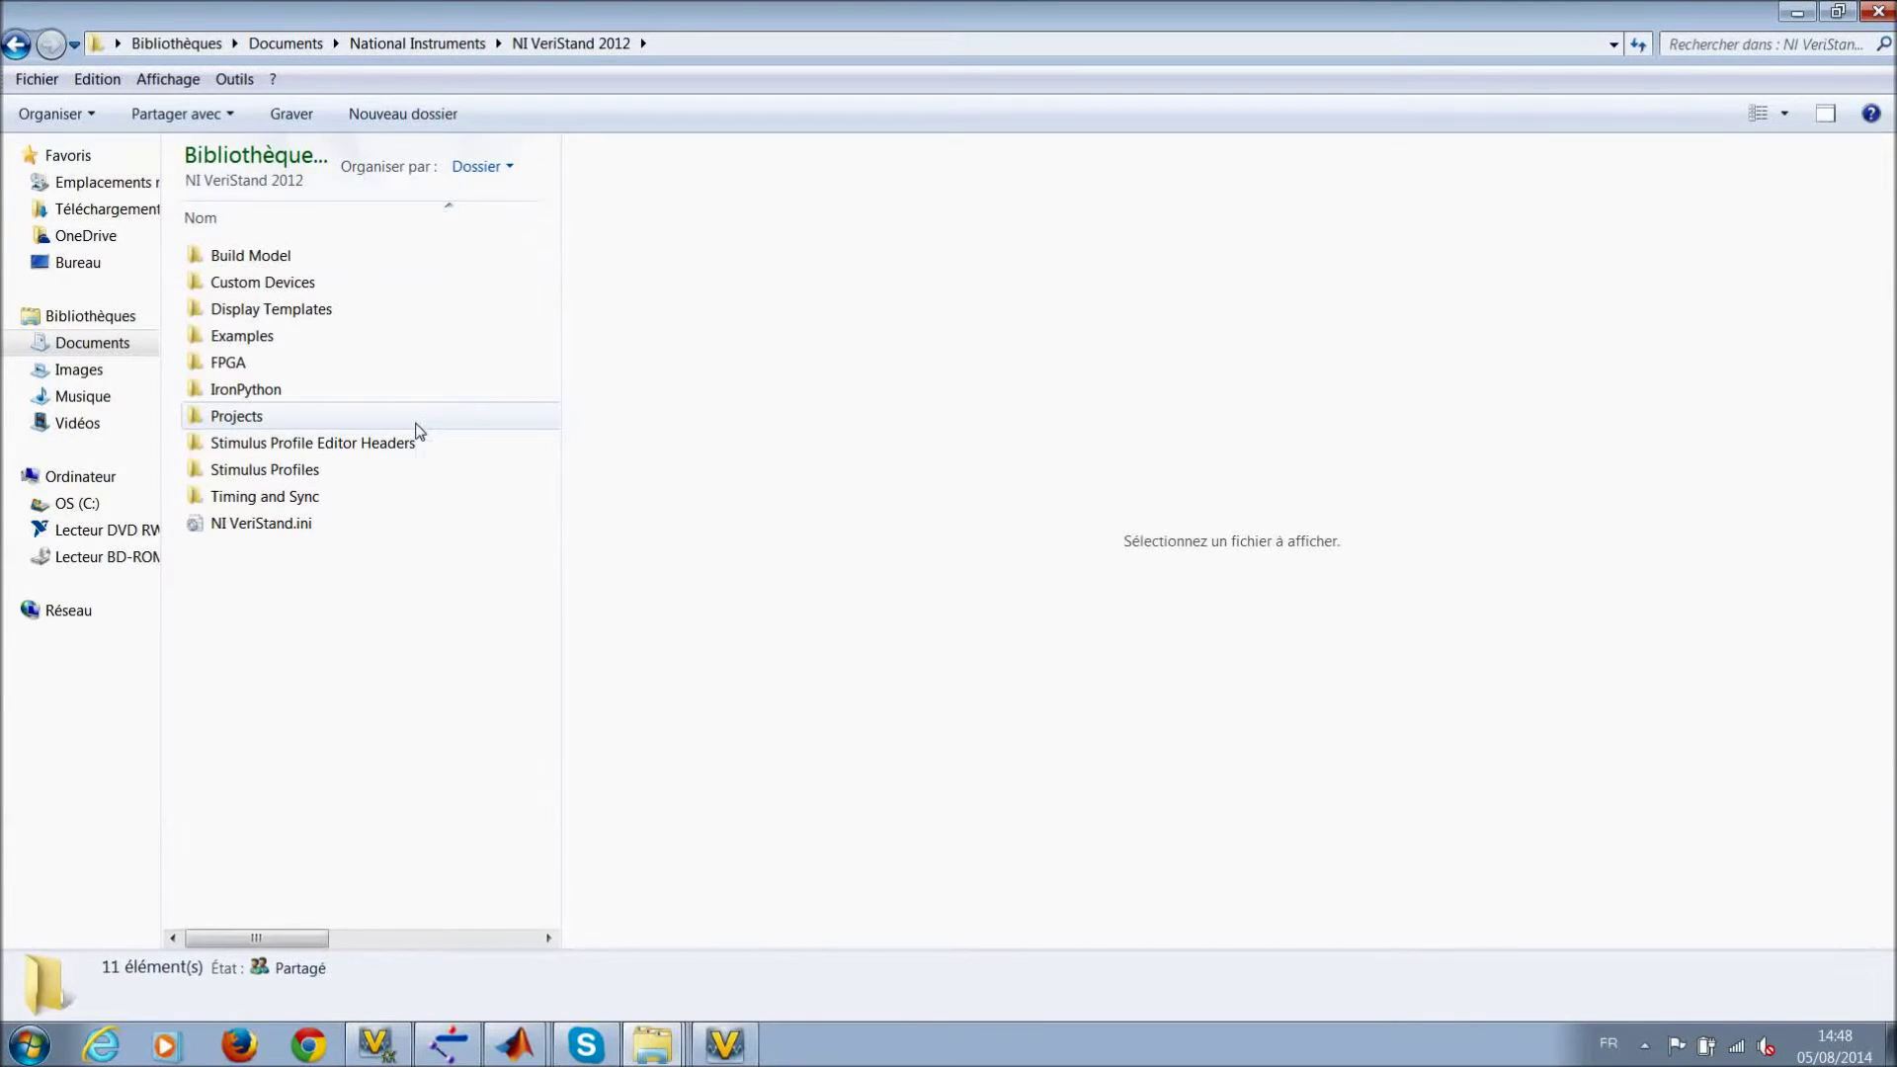
pyautogui.click(419, 423)
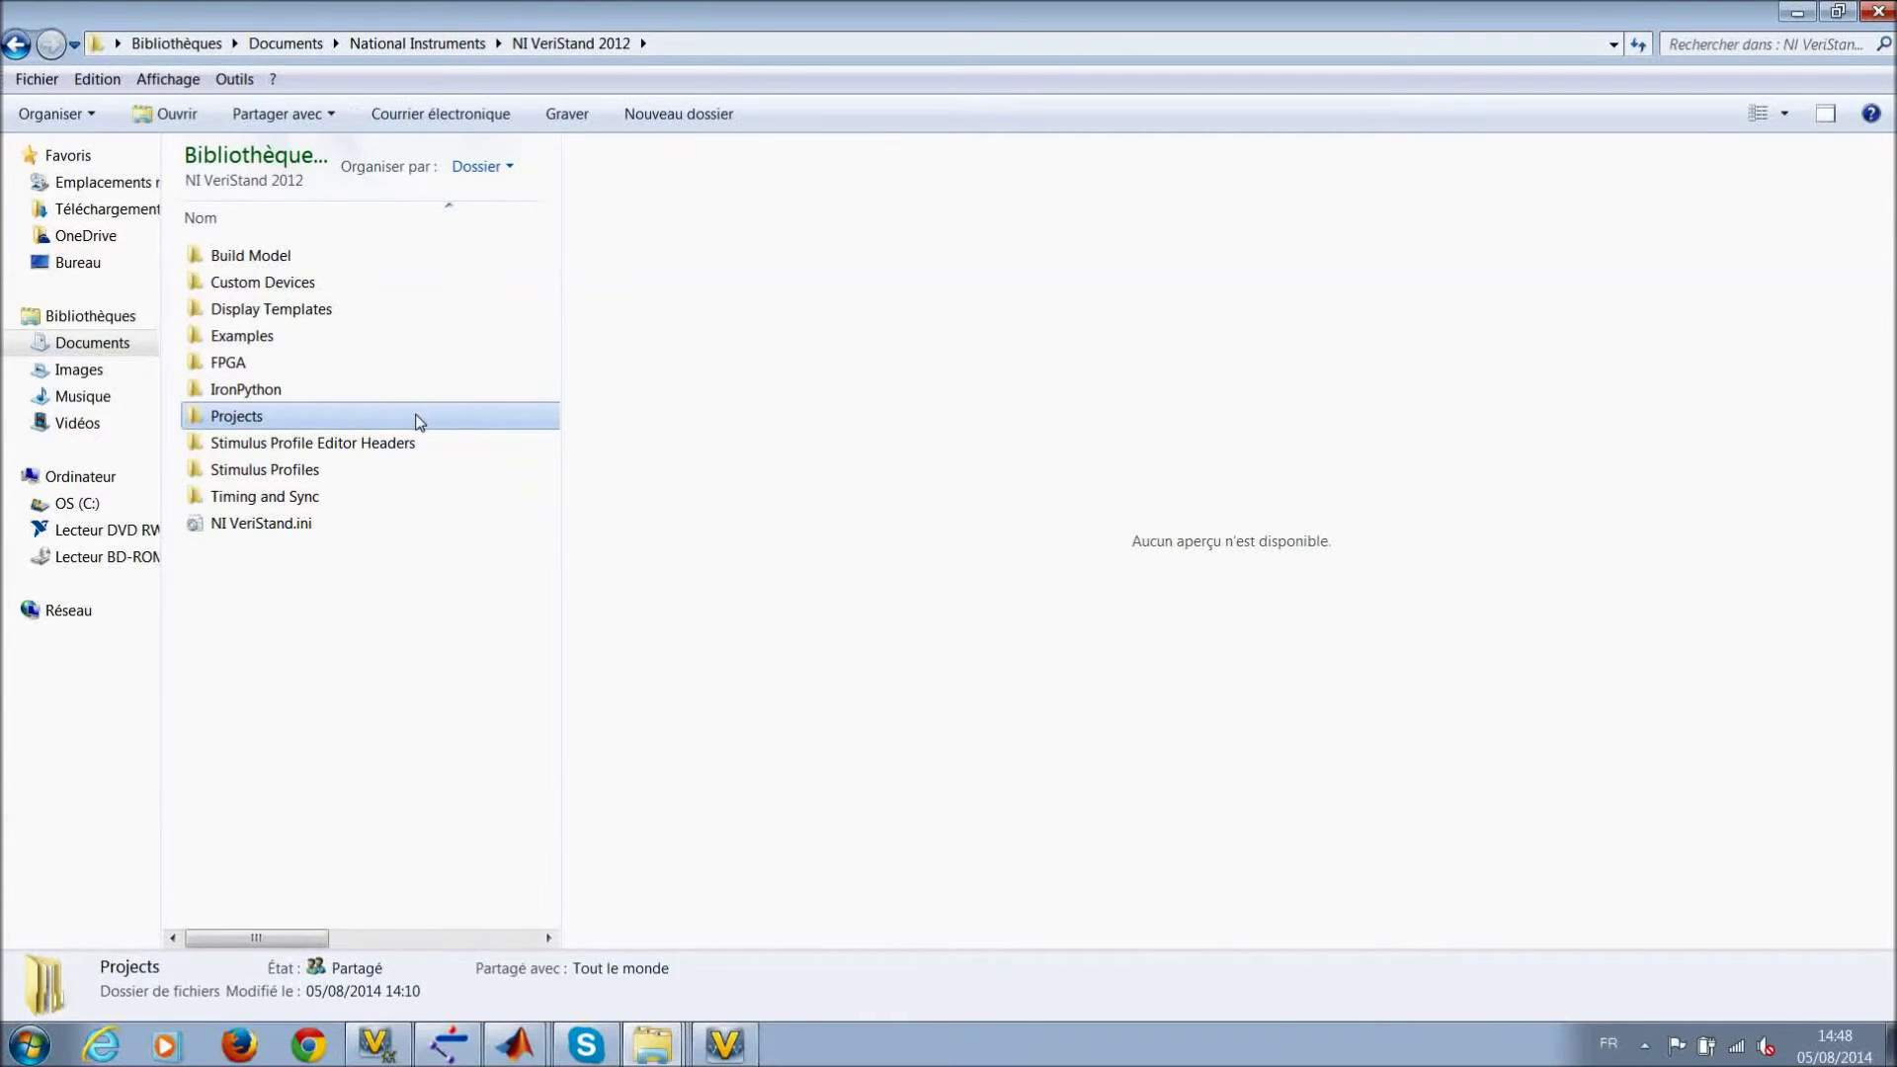
pyautogui.doubleClick(419, 423)
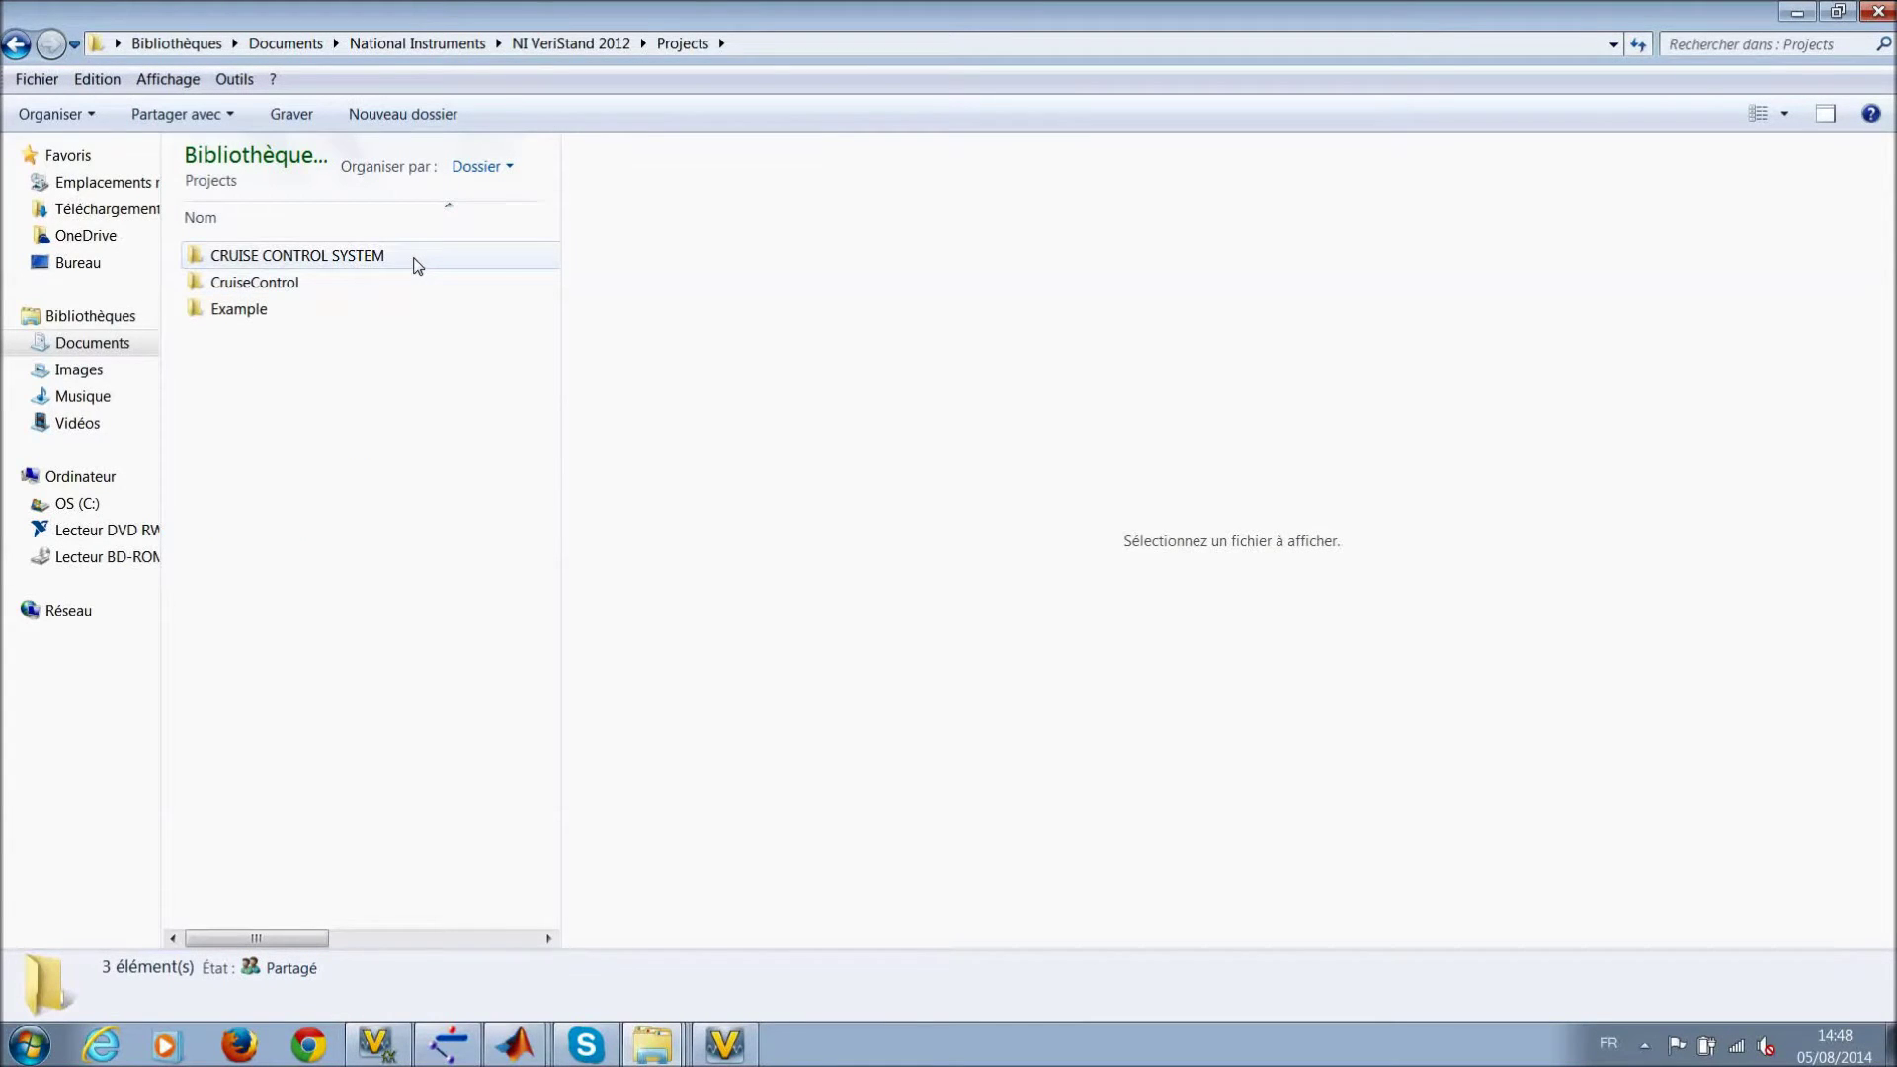
pyautogui.doubleClick(297, 255)
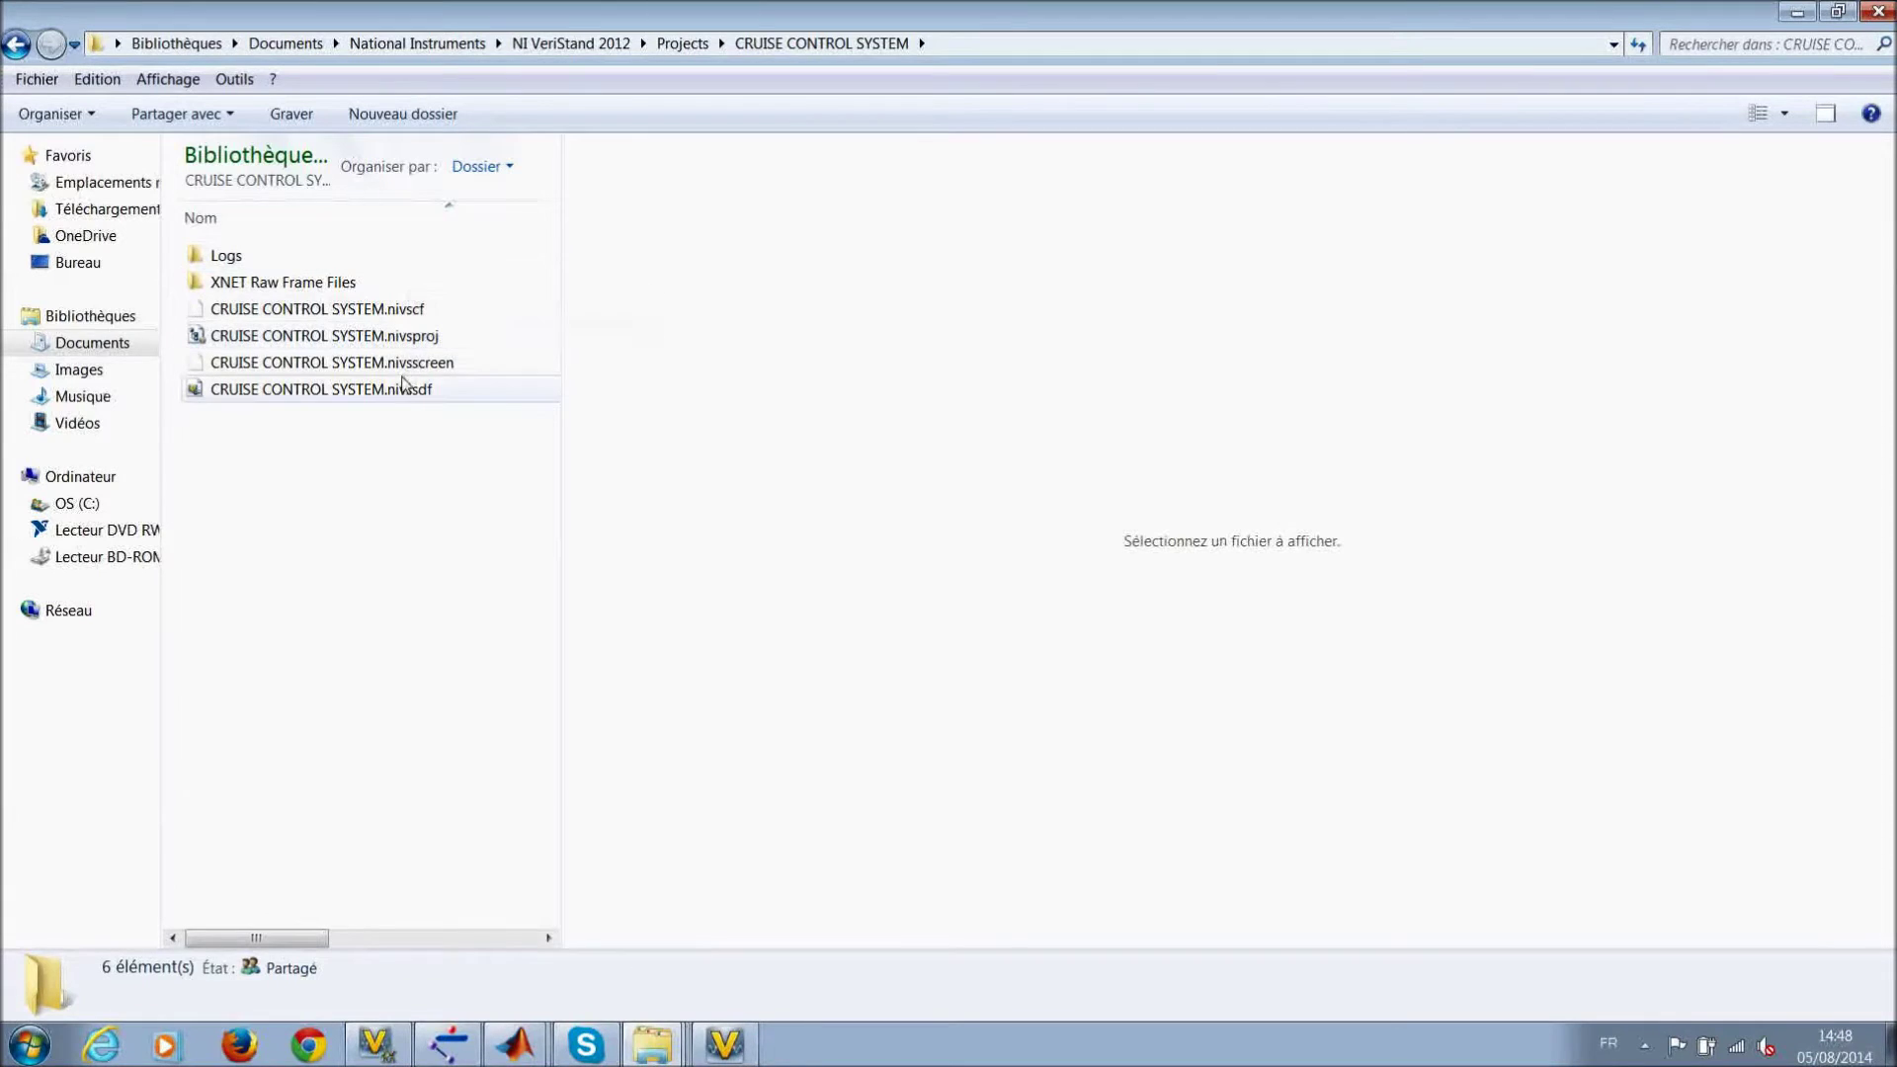
pyautogui.doubleClick(405, 394)
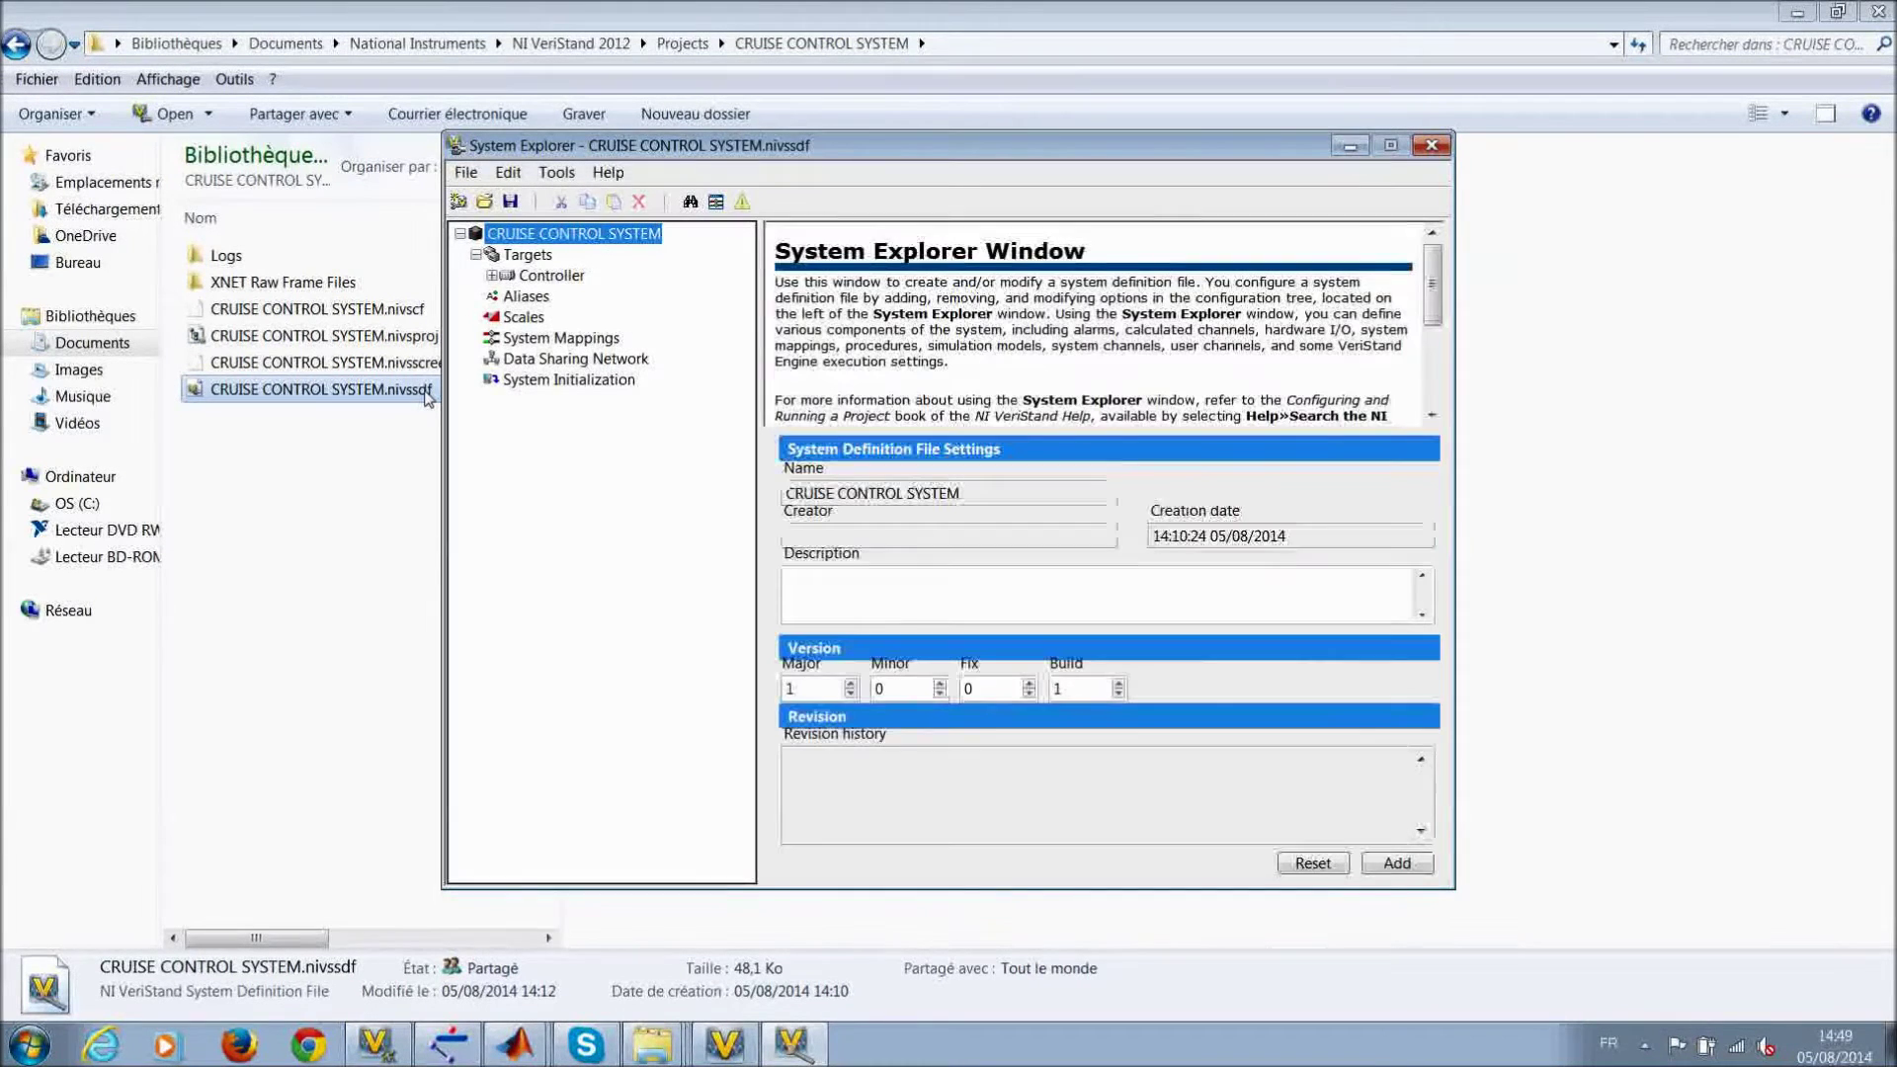
# Step: Expand the Controller's simulation models to examine the CC model's Inports and Outports
pyautogui.click(491, 276)
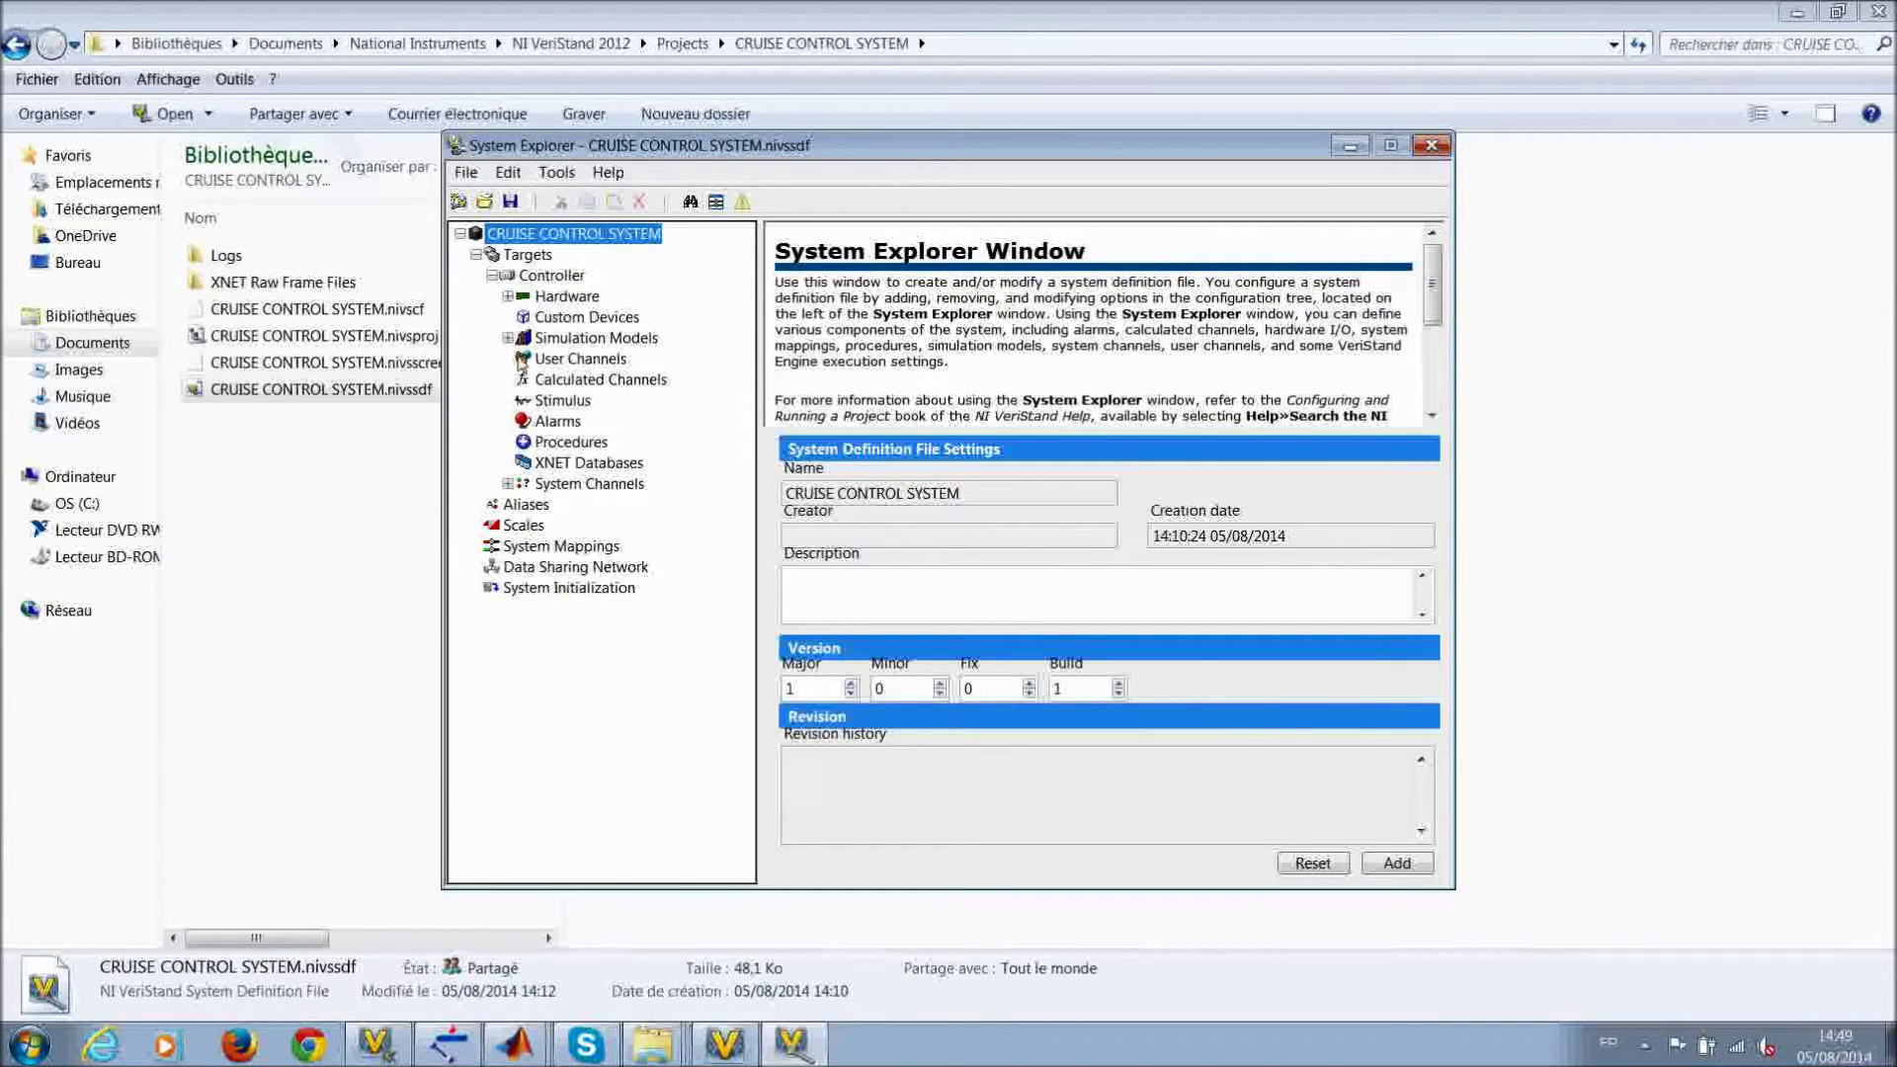
pyautogui.click(509, 339)
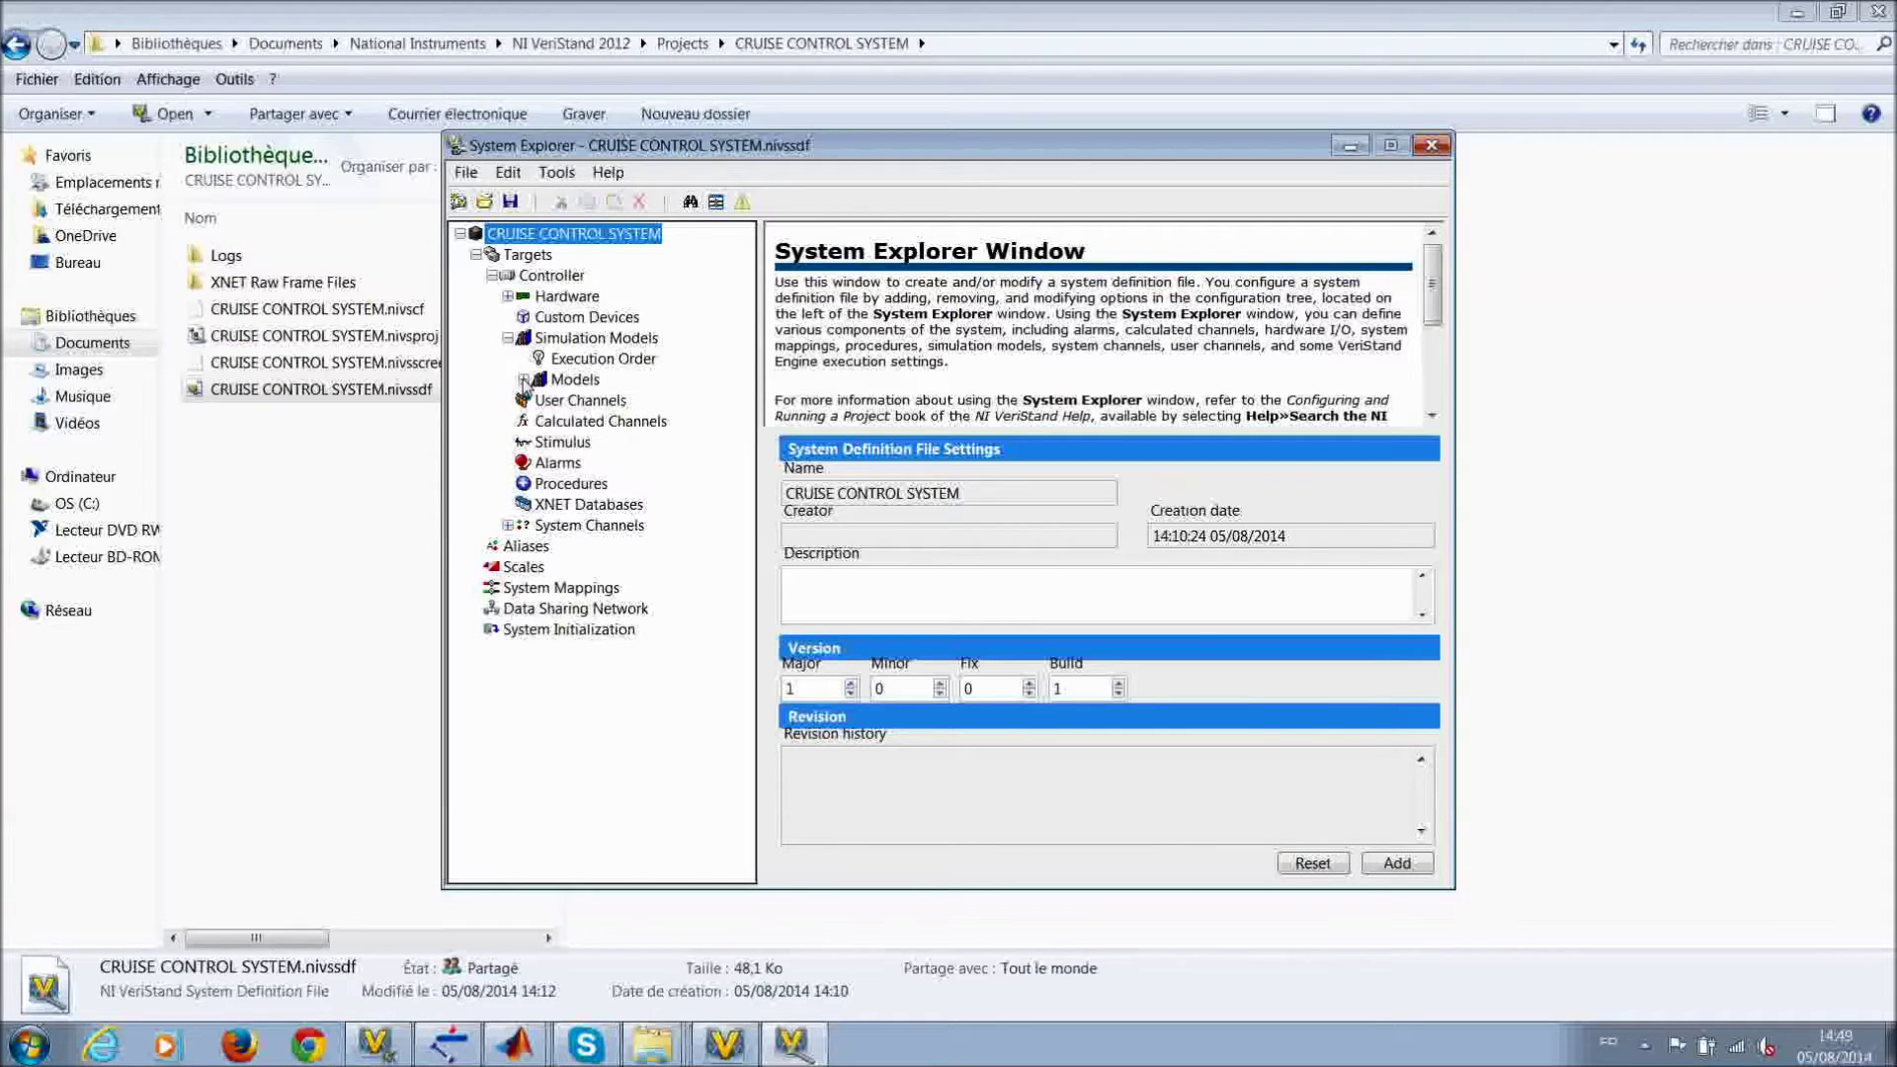
pyautogui.click(523, 381)
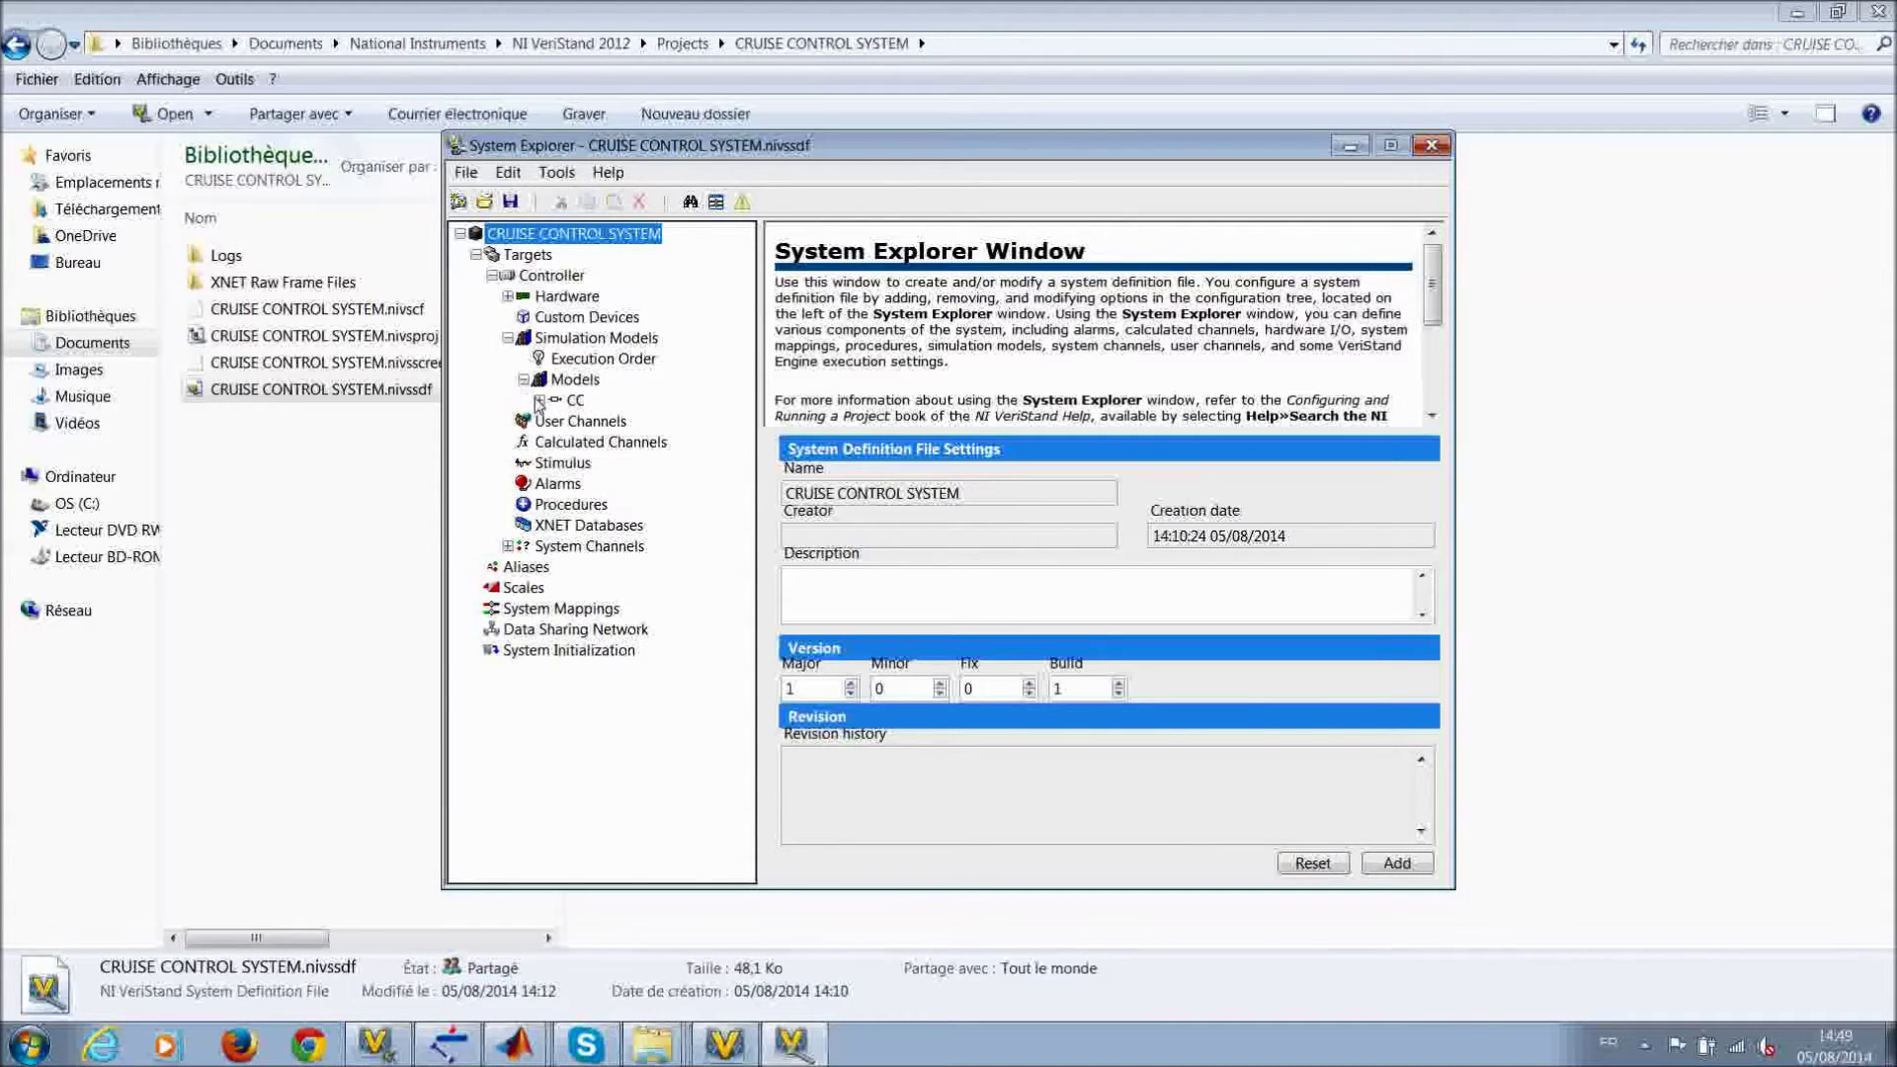
pyautogui.click(540, 400)
pyautogui.click(555, 442)
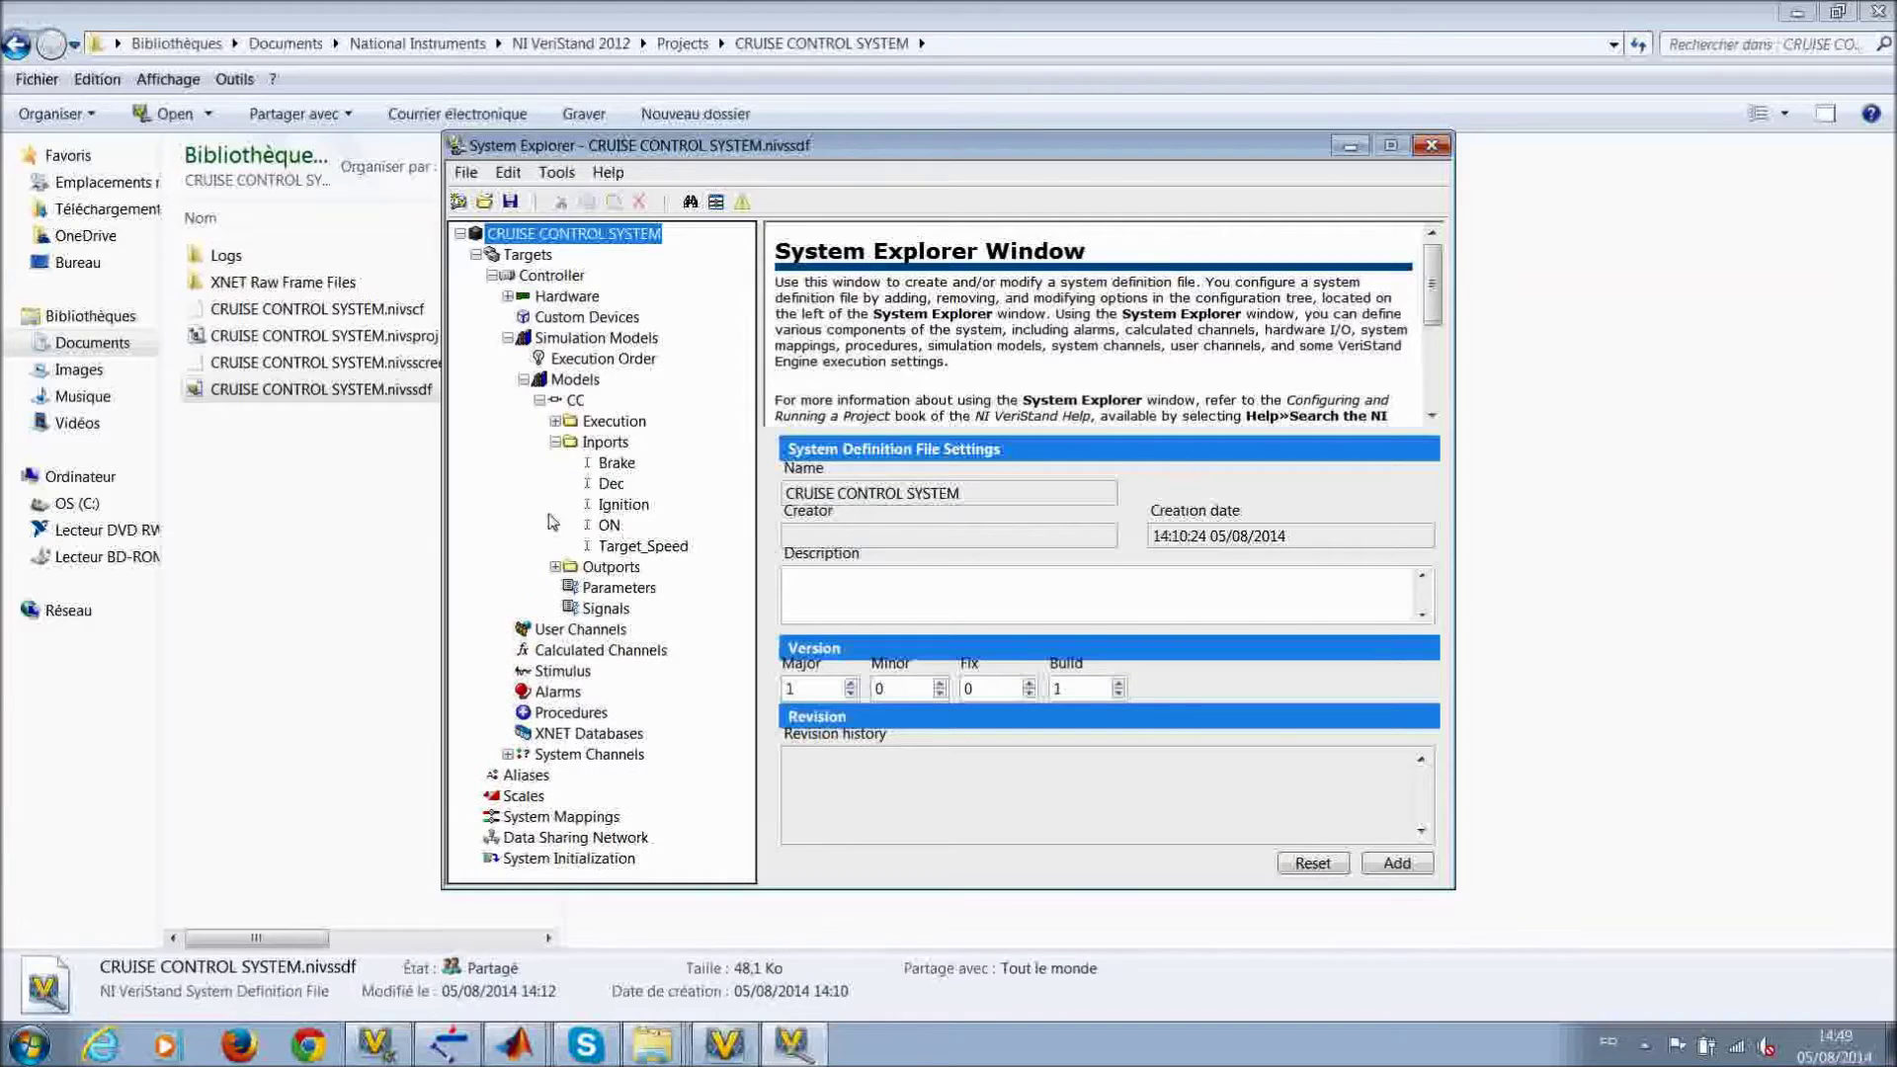
pyautogui.click(556, 567)
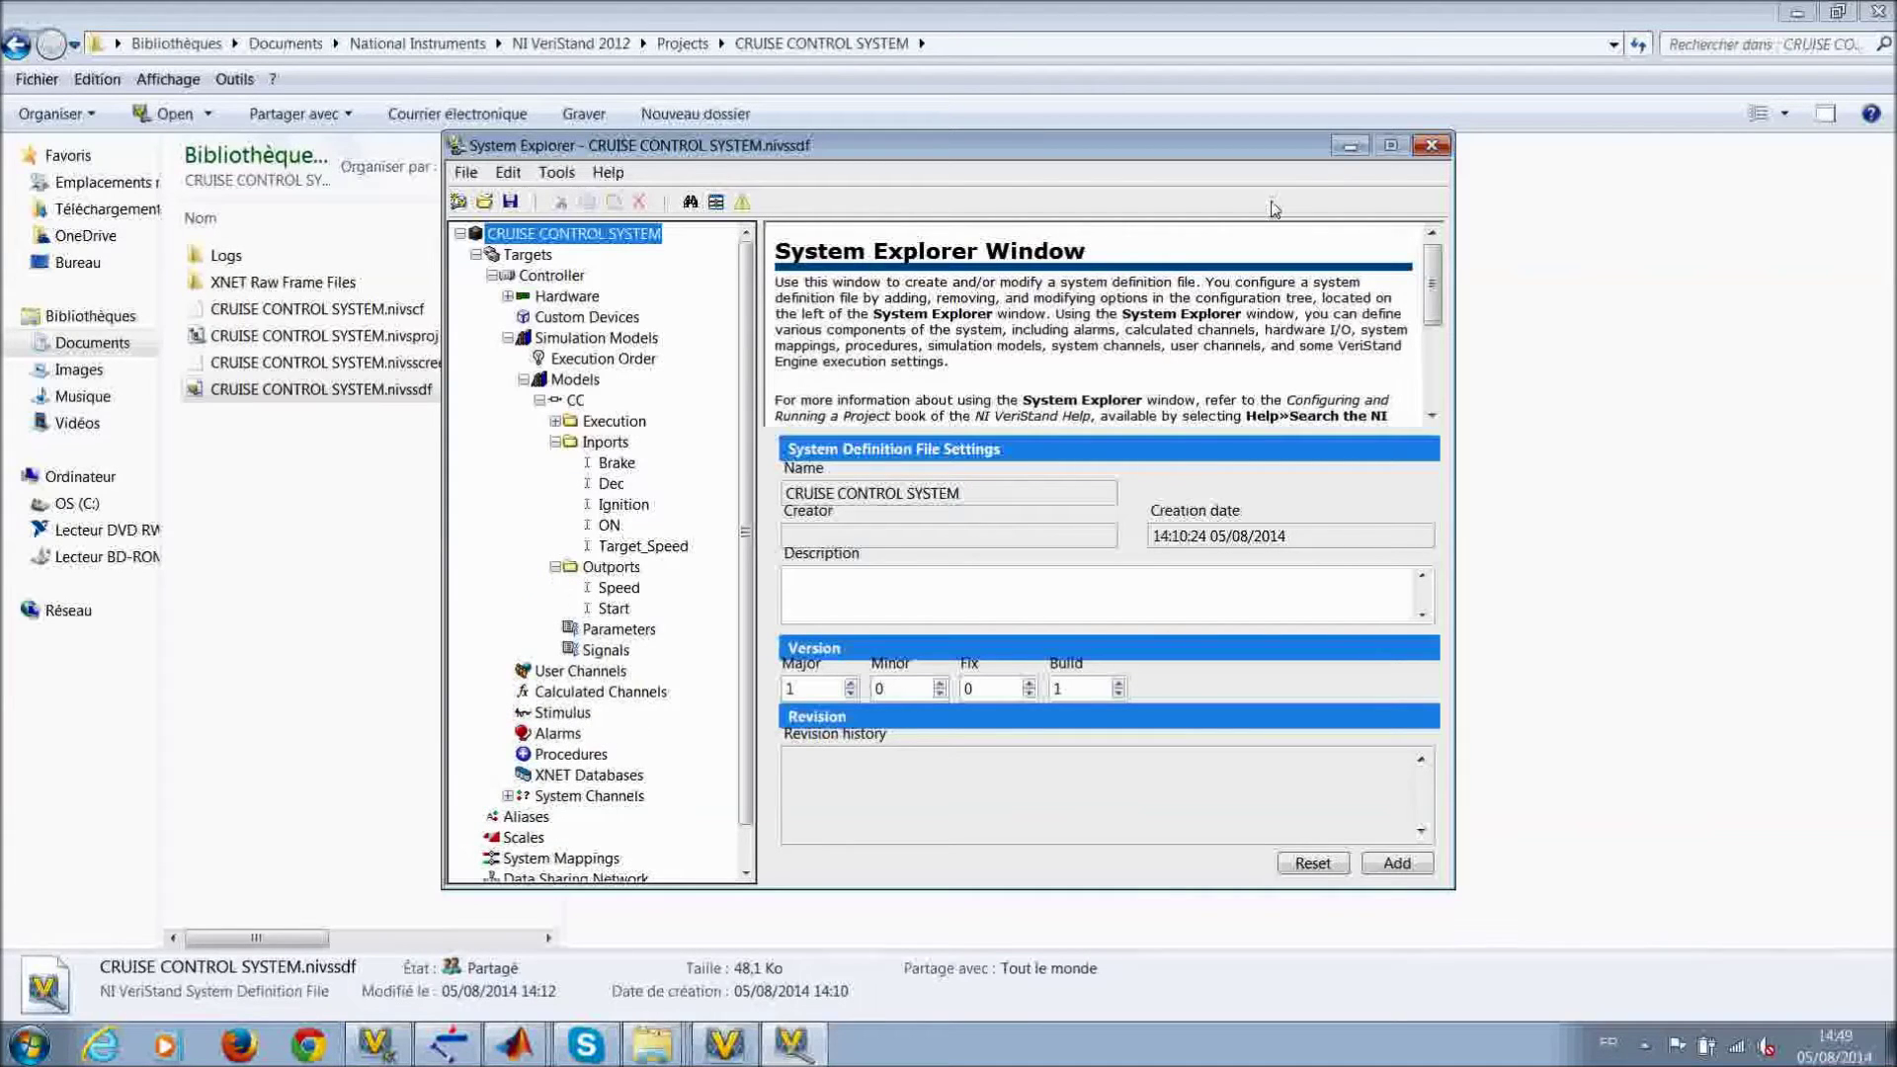
# Step: Close System Explorer and the NI VeriStand Getting Started window, minimizing the file browser
pyautogui.click(1431, 147)
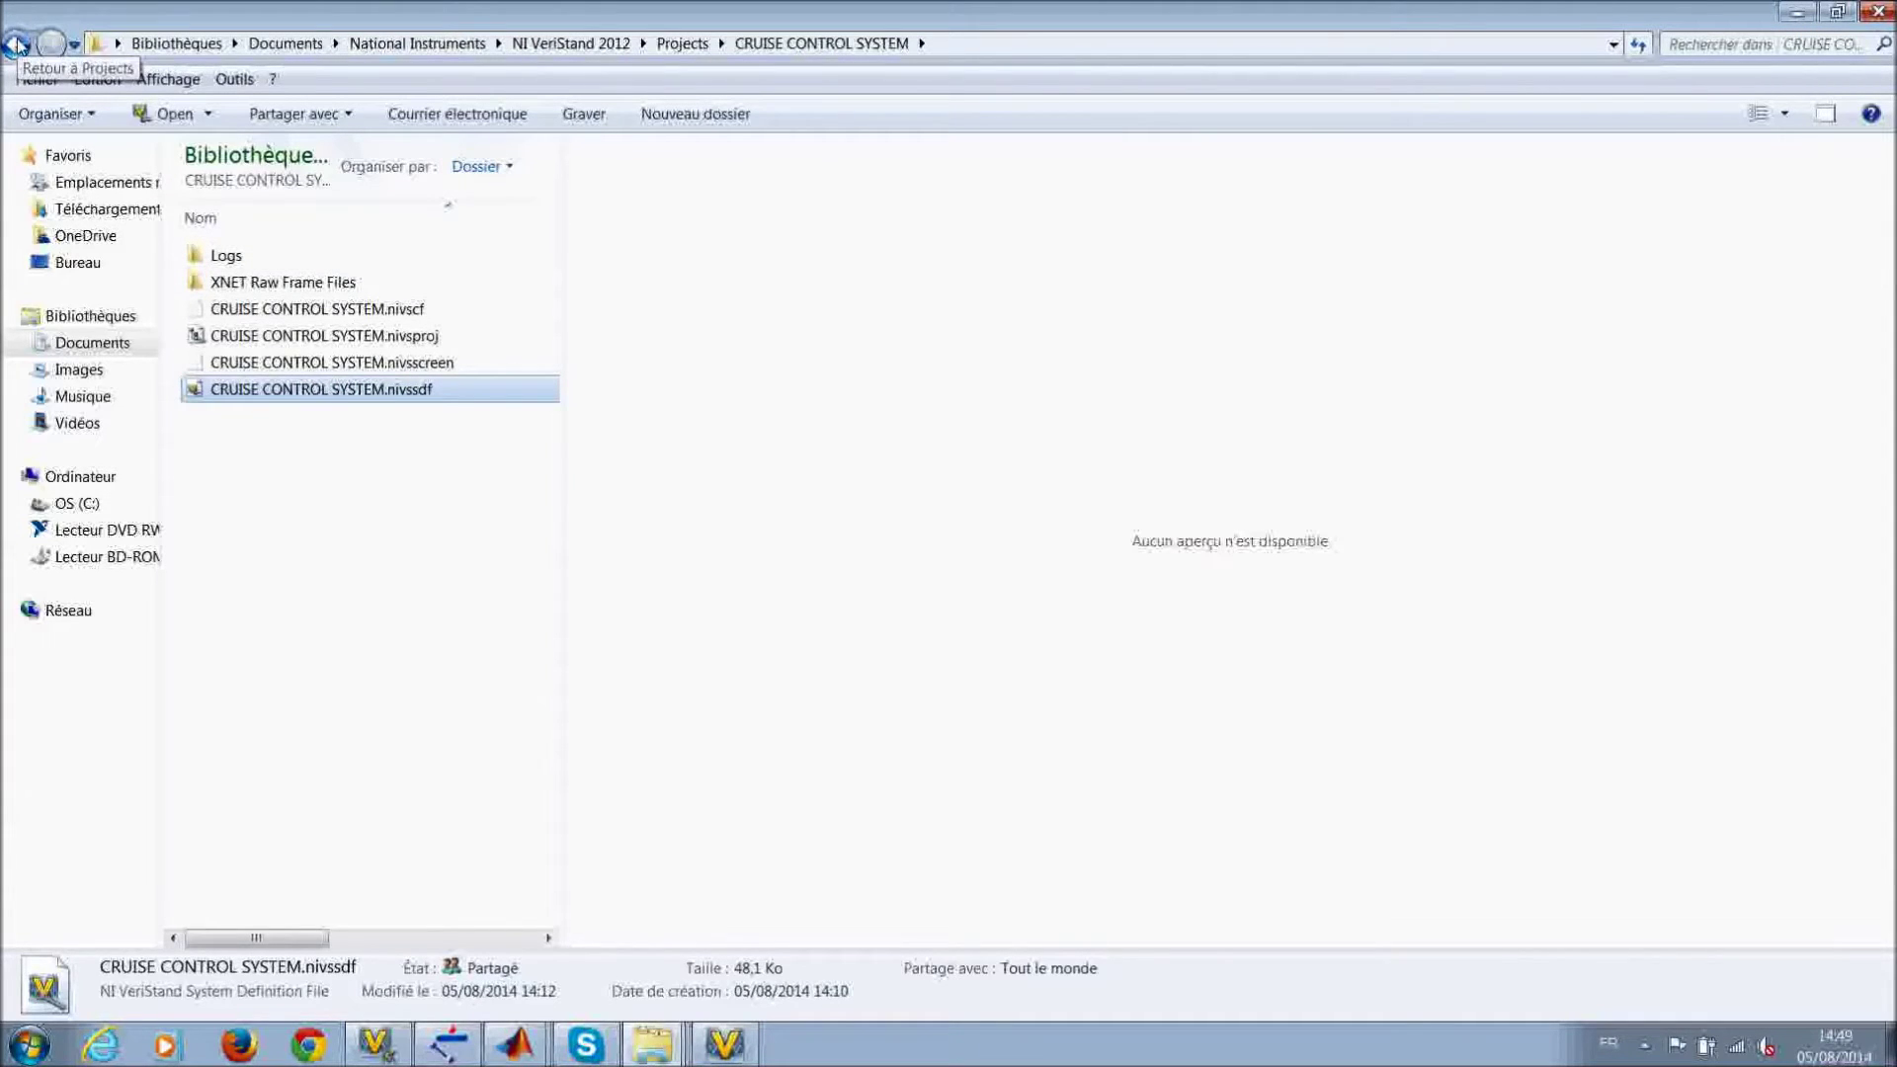
pyautogui.click(1796, 14)
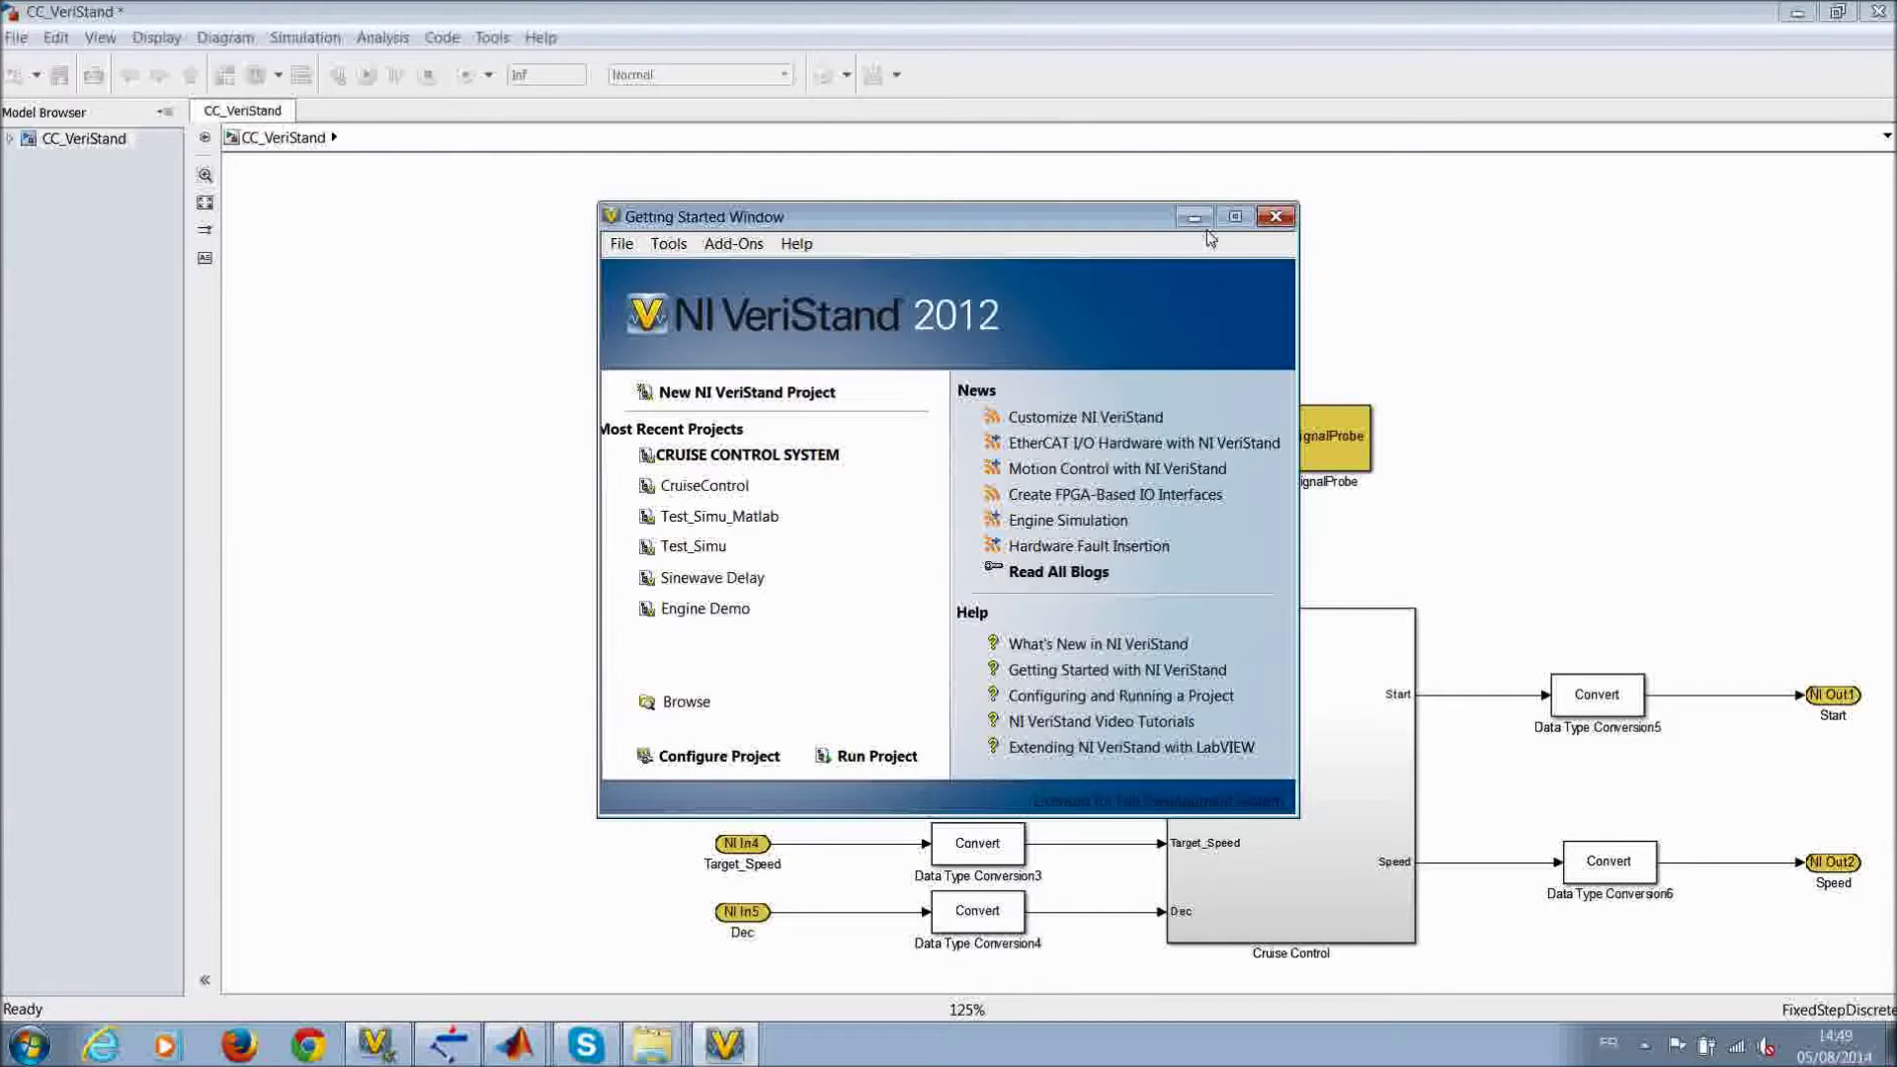
pyautogui.click(1272, 218)
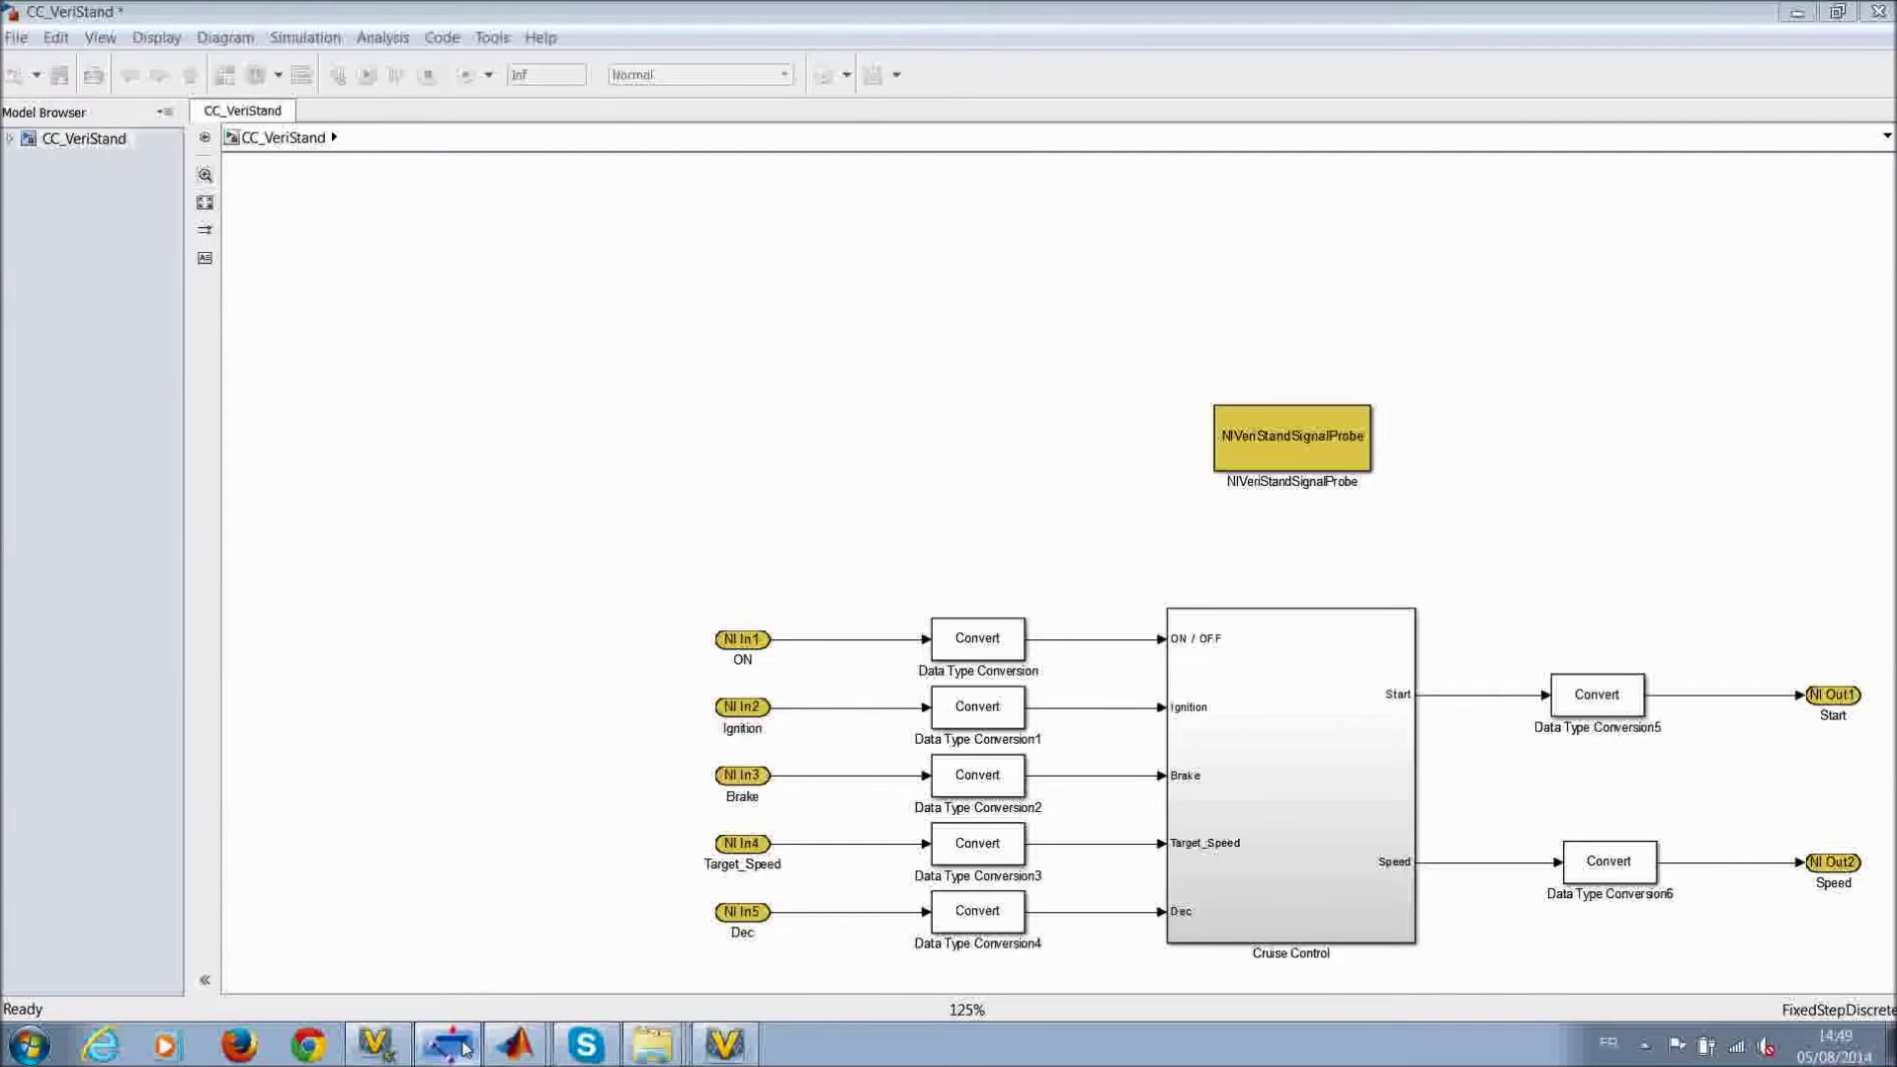
# Step: Switch to MaTeLo and start an import using the Versitand source under Test Bench
pyautogui.click(463, 1046)
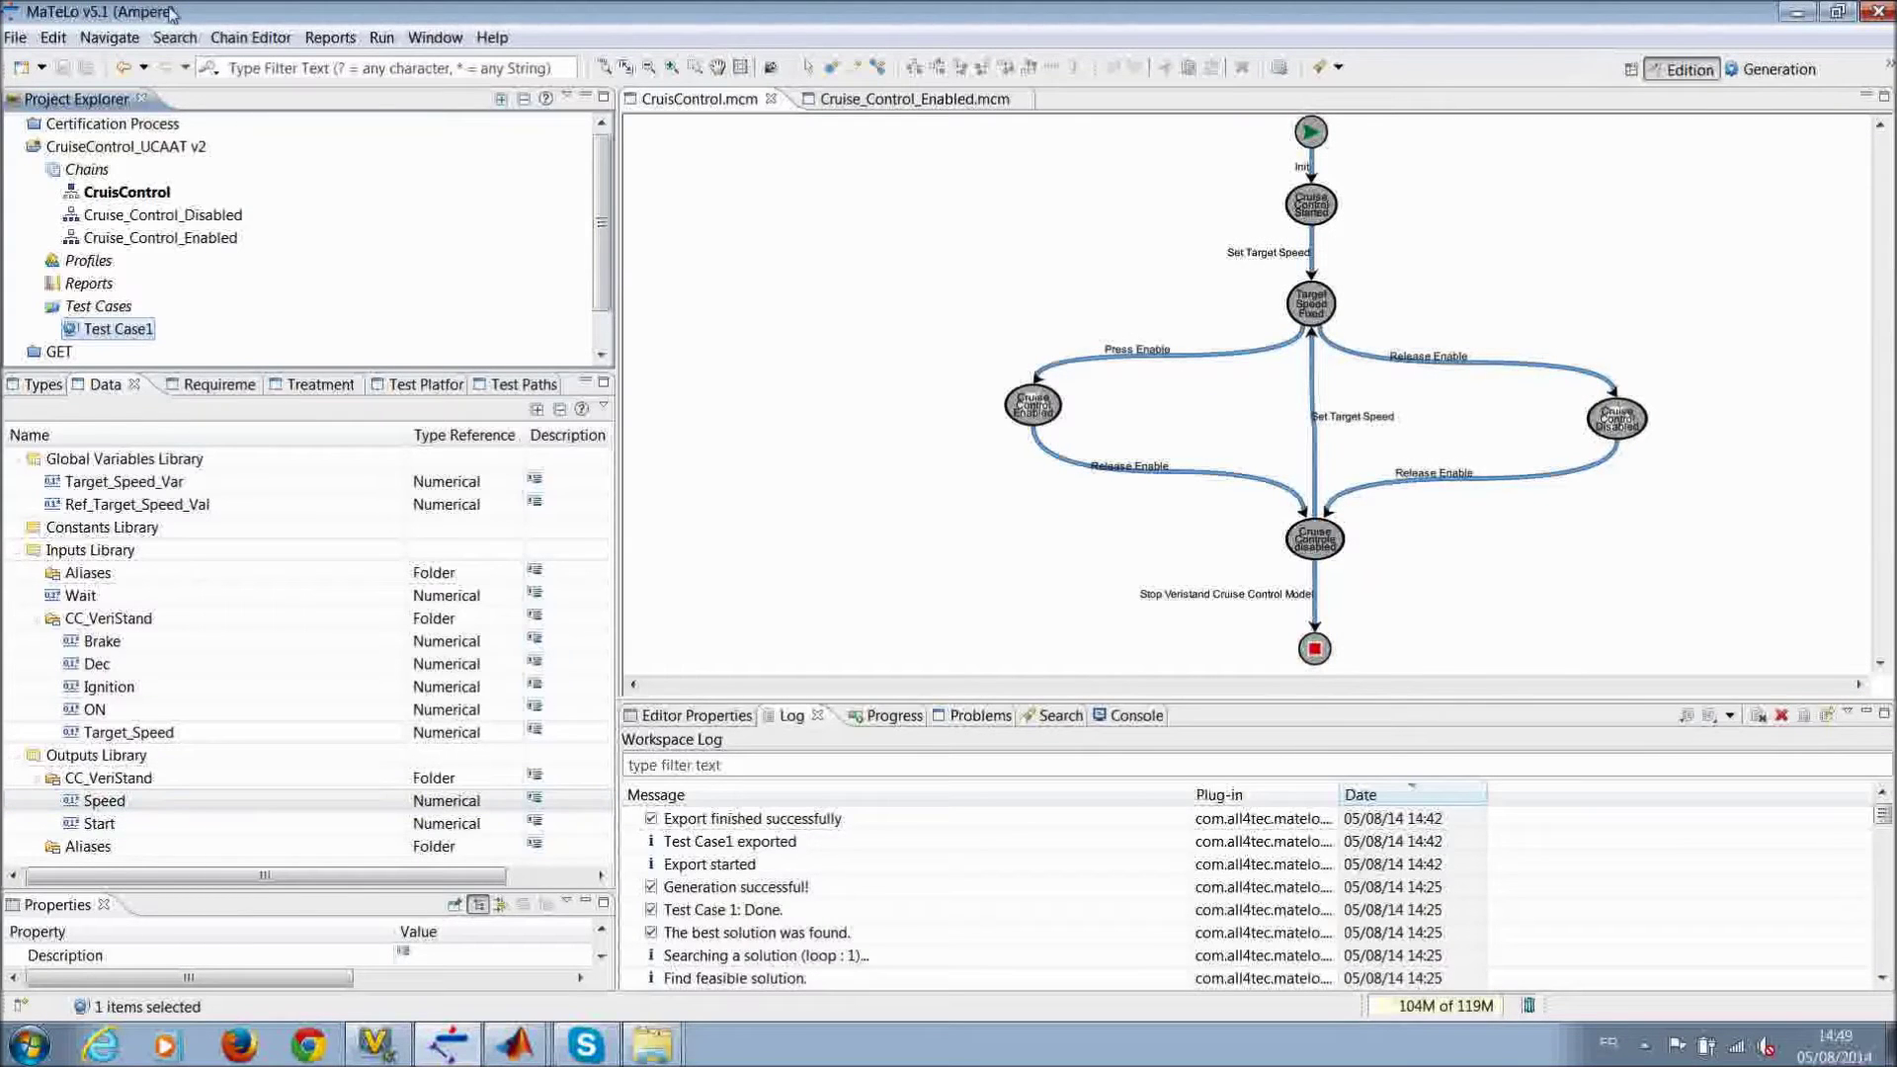
pyautogui.click(17, 39)
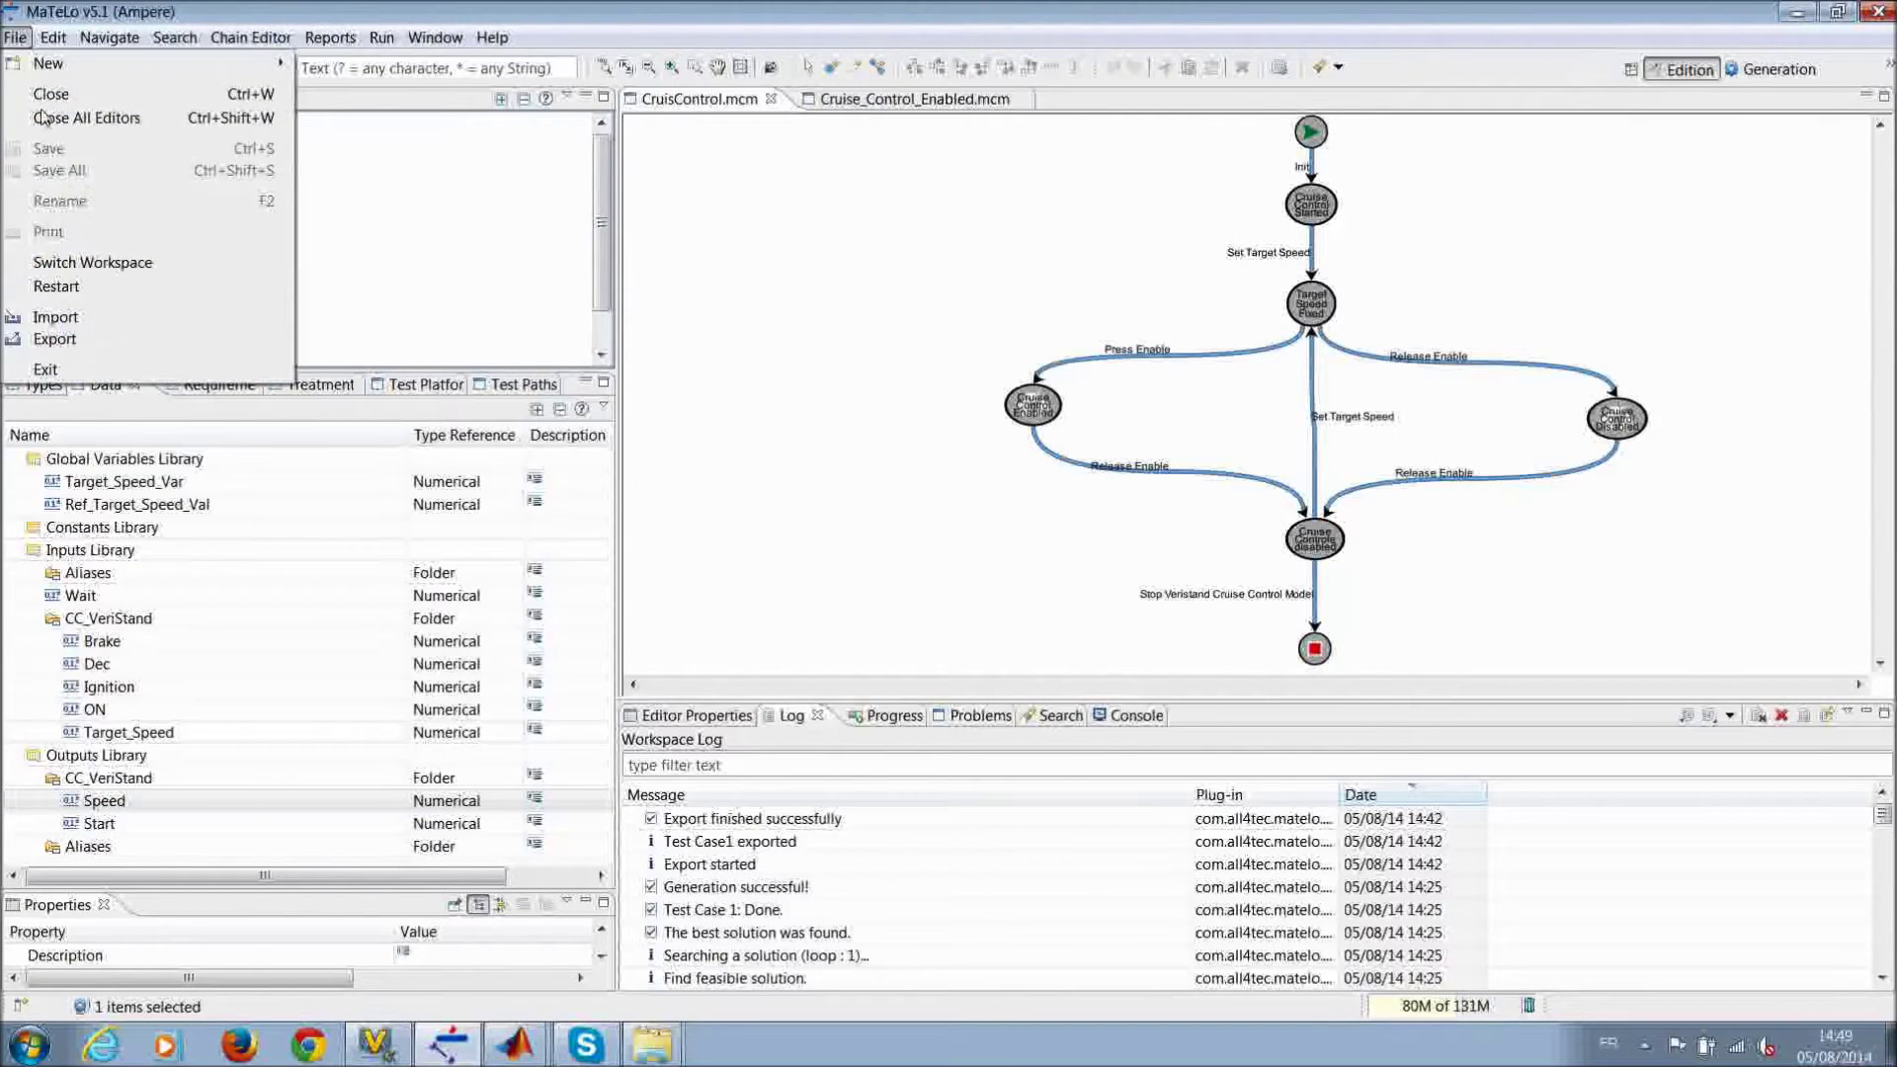
pyautogui.click(83, 320)
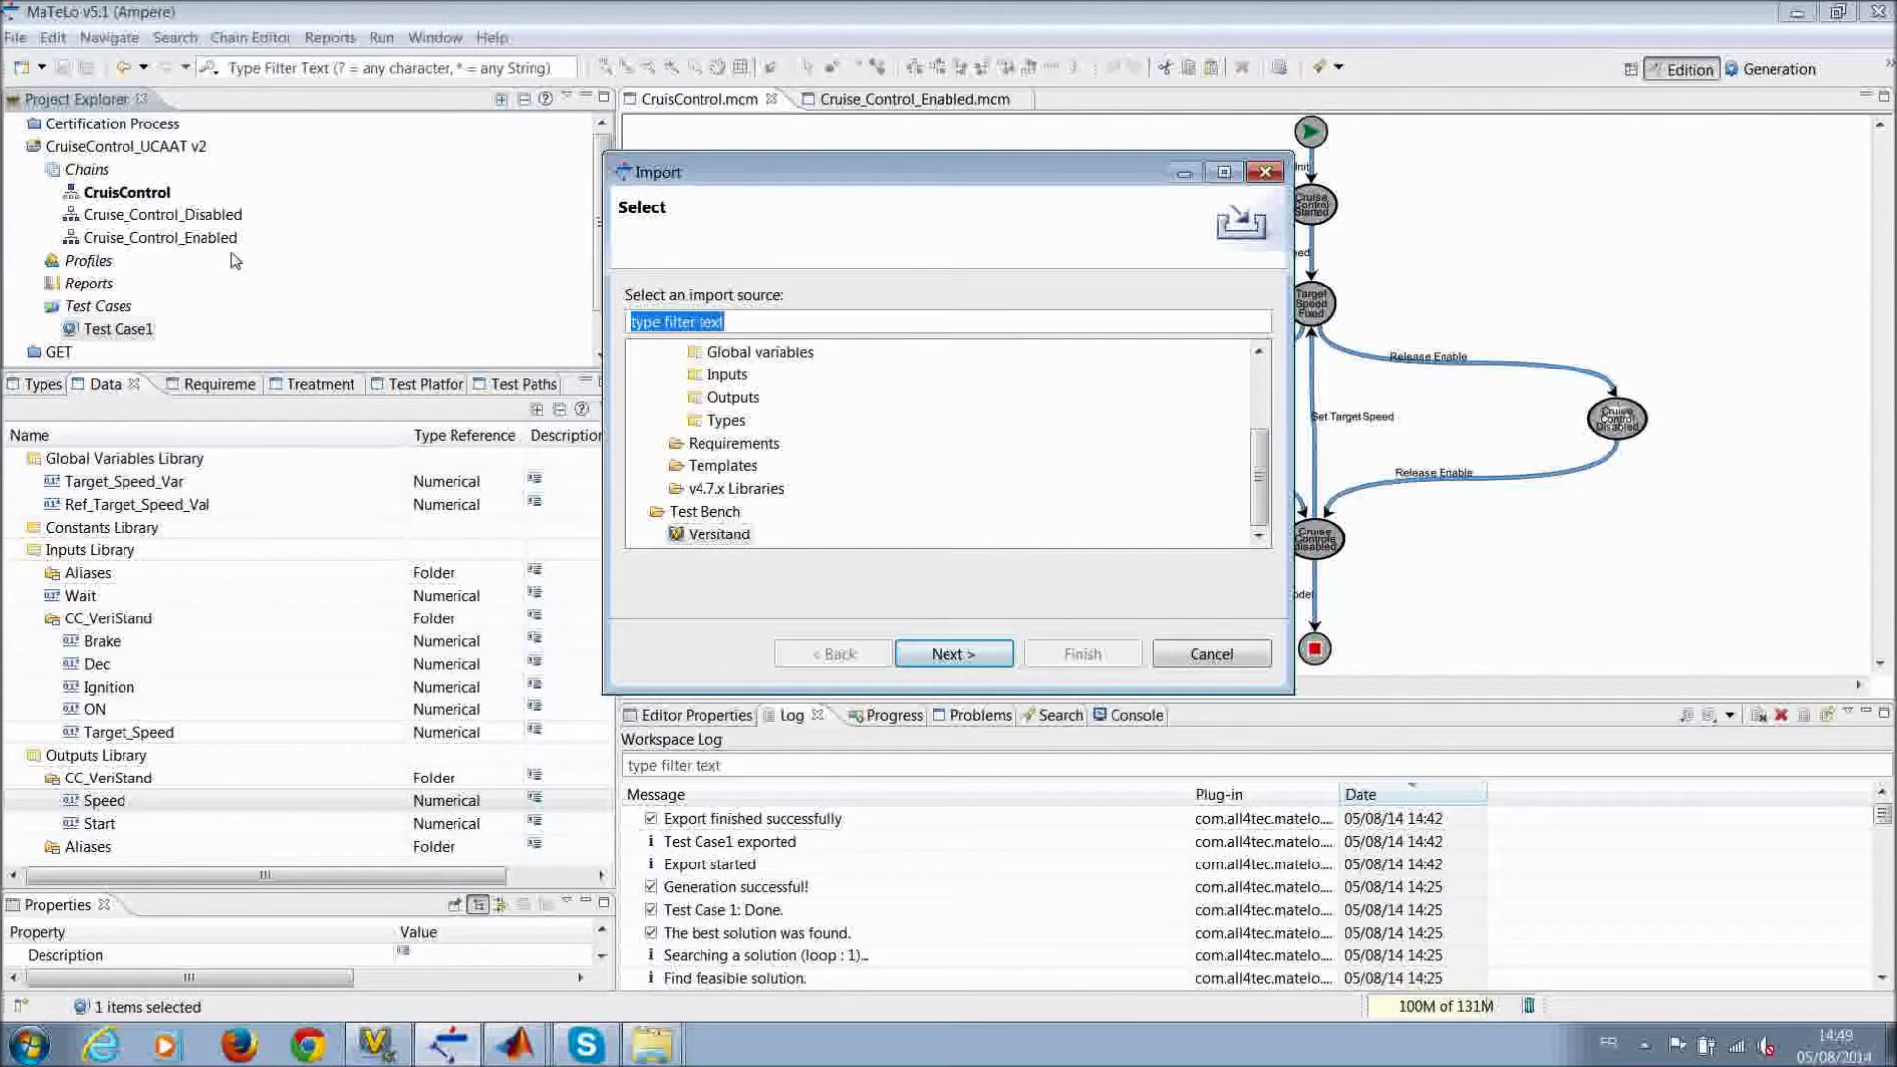
pyautogui.click(715, 538)
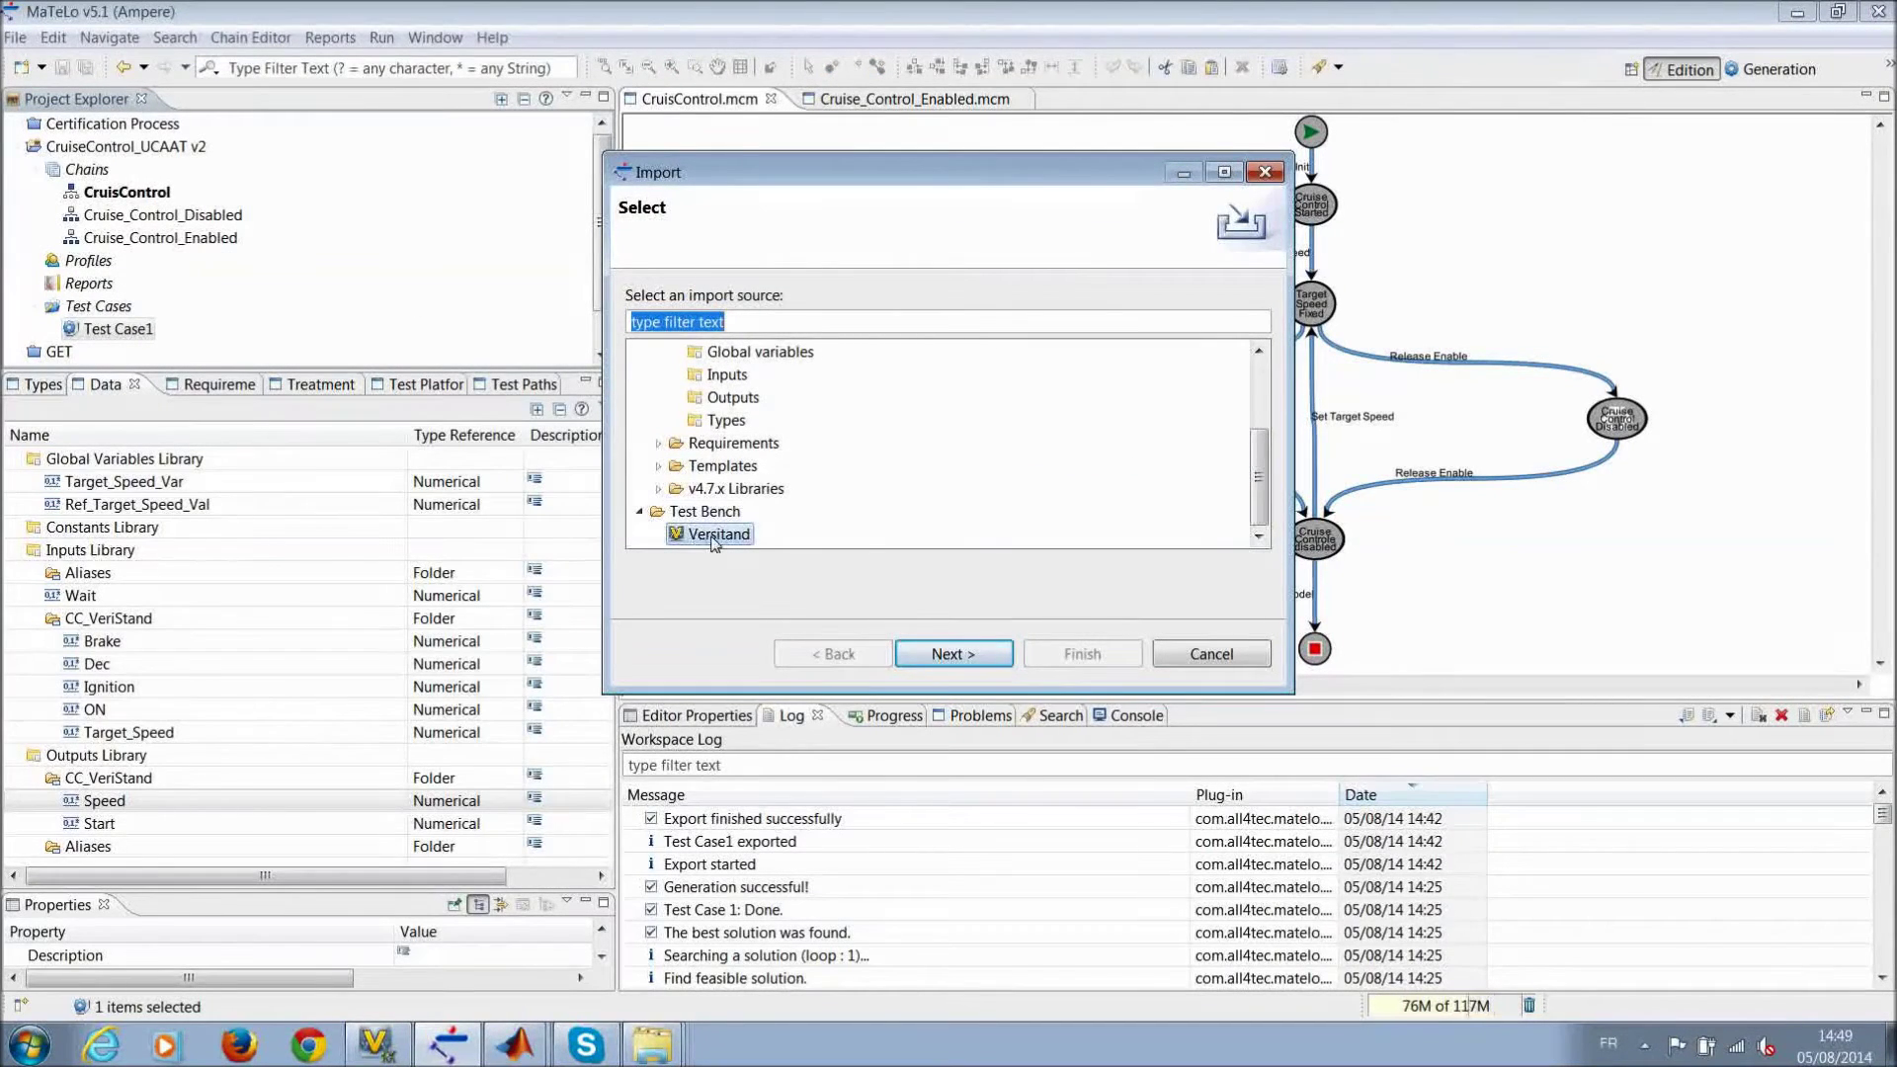
pyautogui.click(947, 655)
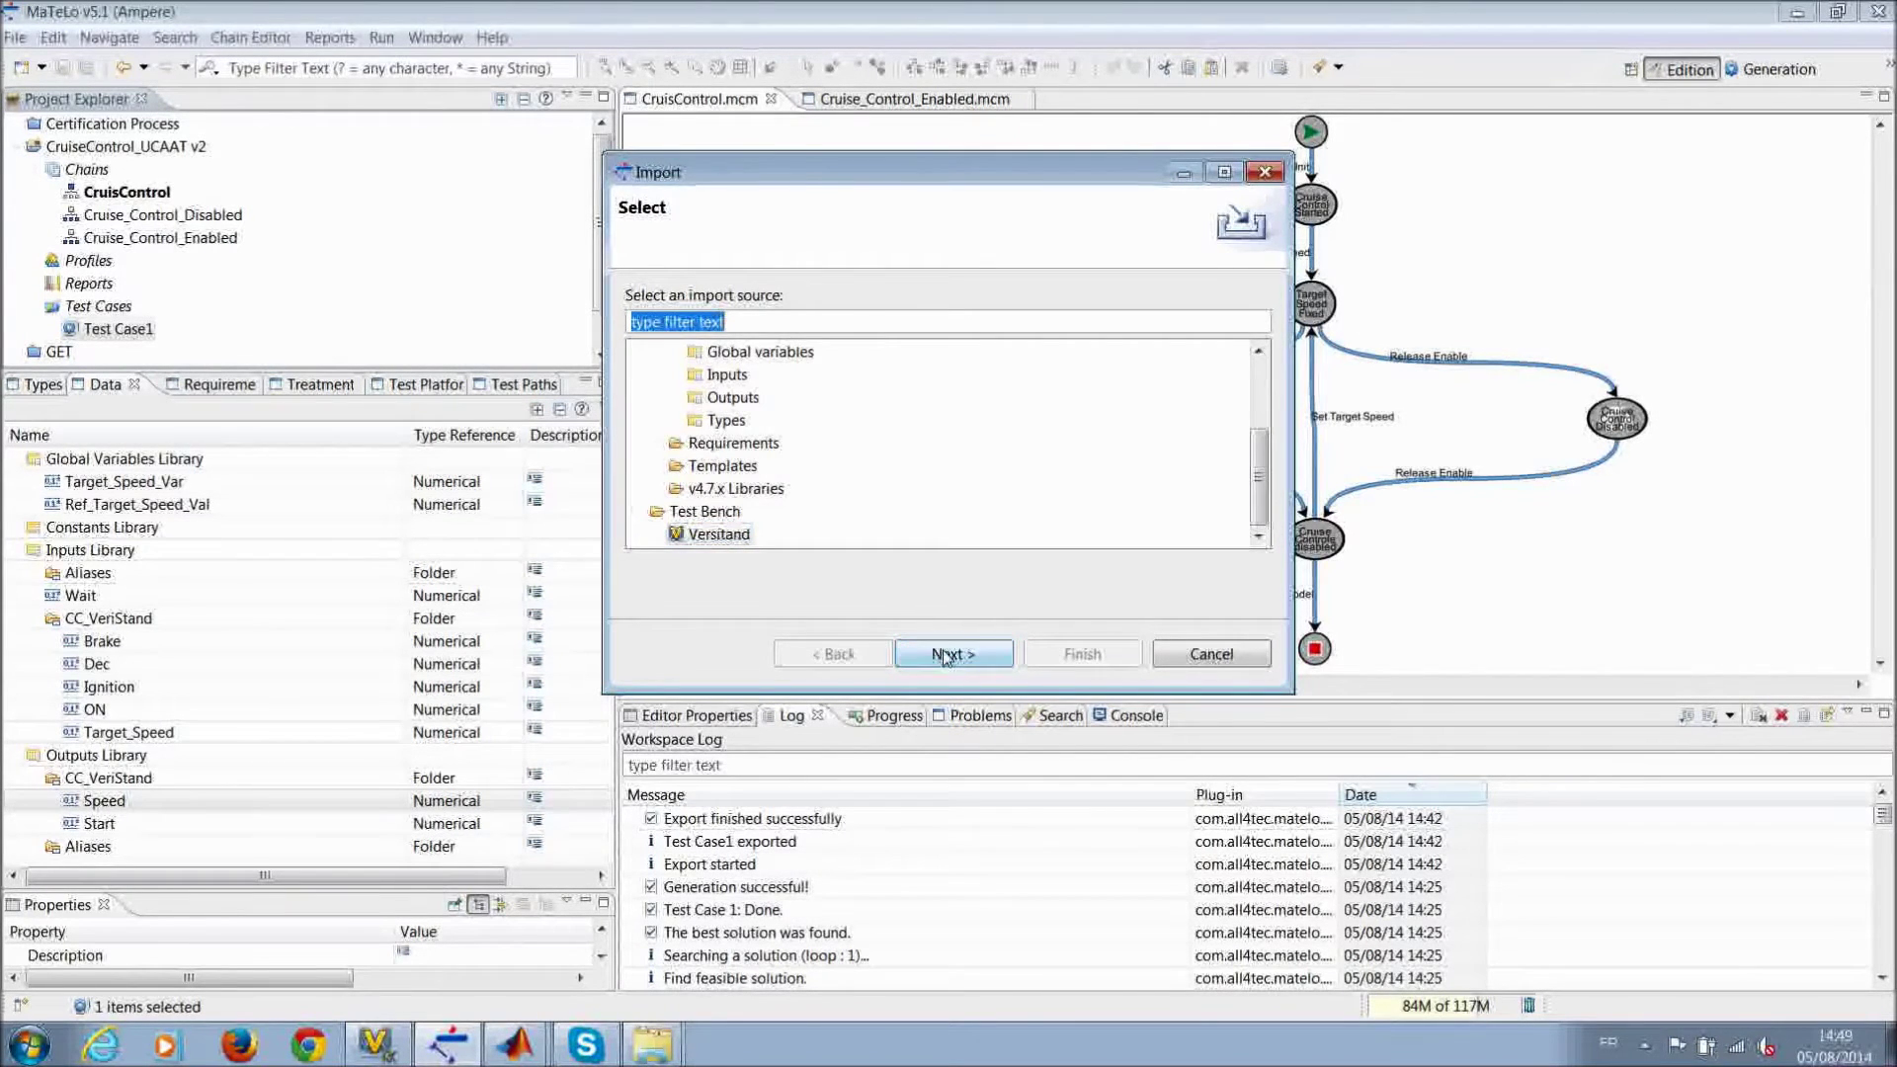
# Step: Select CRUISE CONTROL SYSTEM.nivssdf from the NI VeriStand 2012 > Projects > CRUISE CONTROL SYSTEM folder as the importer's Veristand file
pyautogui.click(1239, 295)
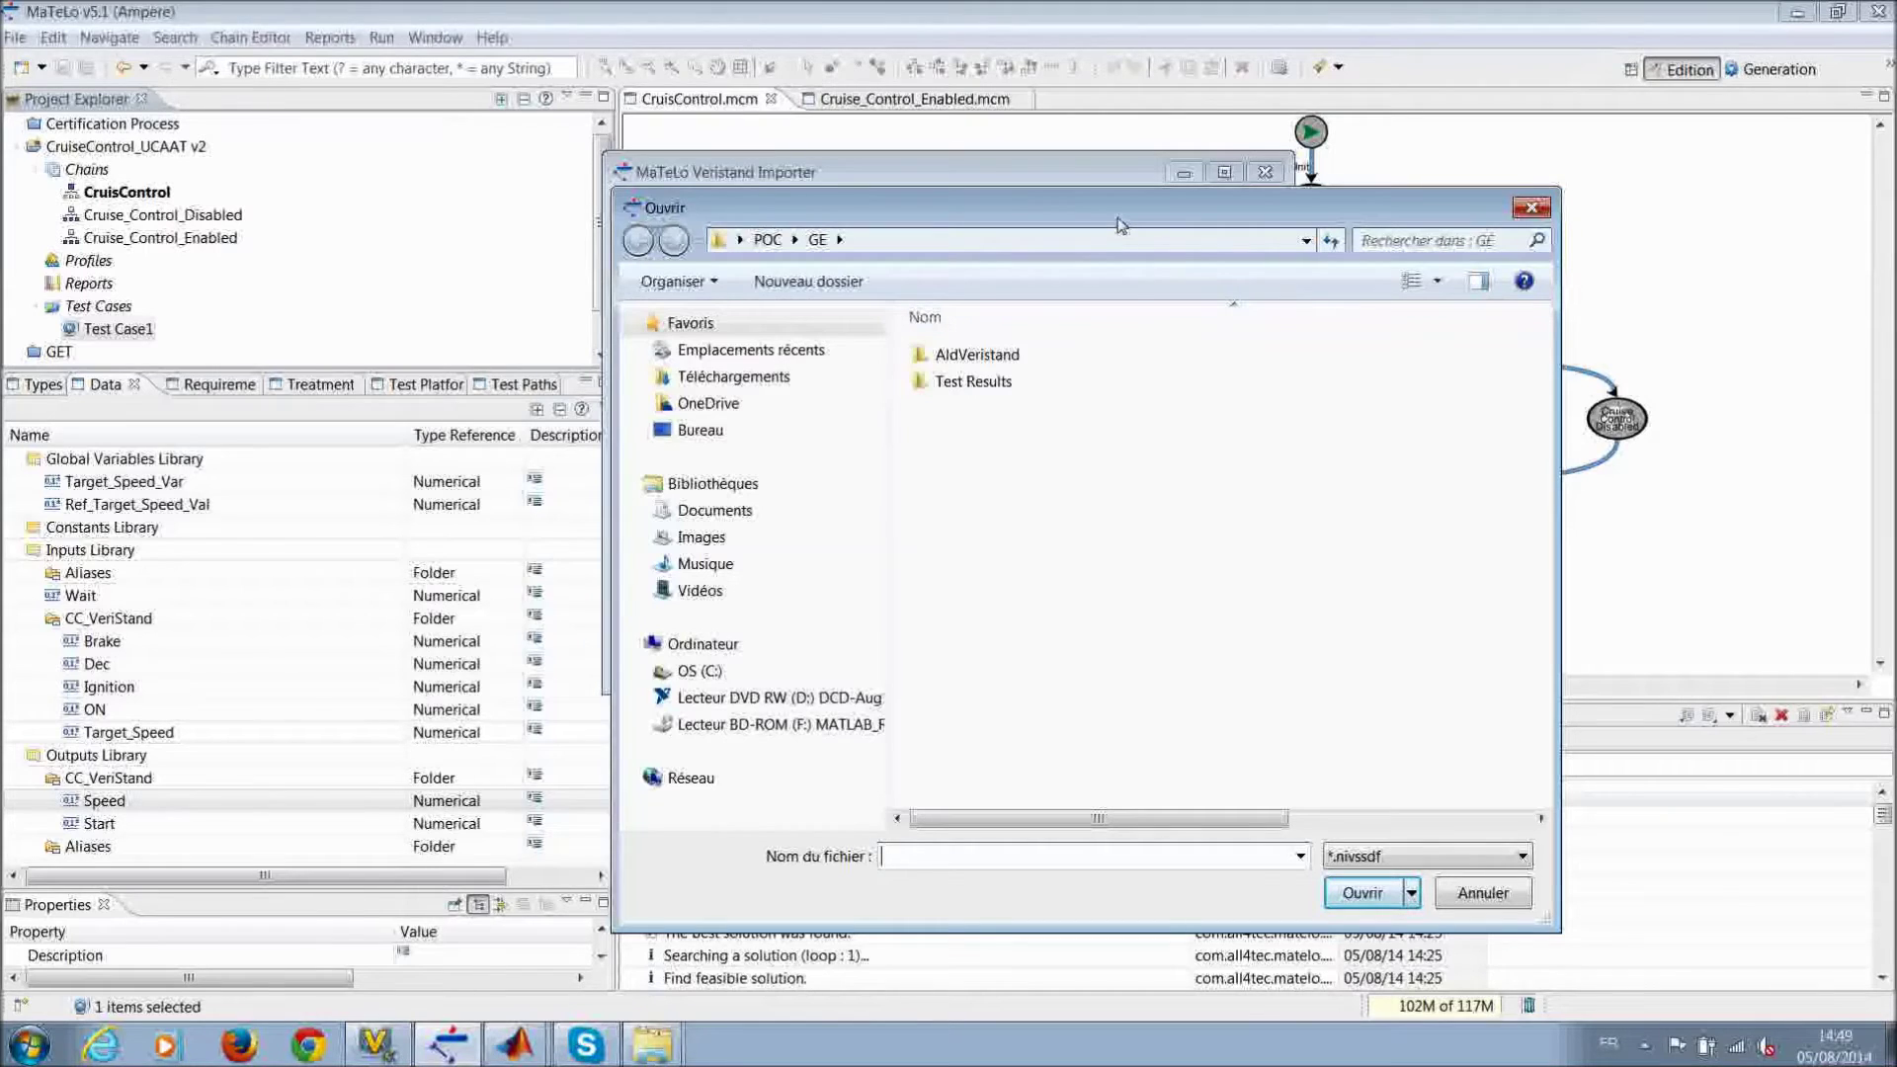
pyautogui.click(767, 240)
pyautogui.click(956, 573)
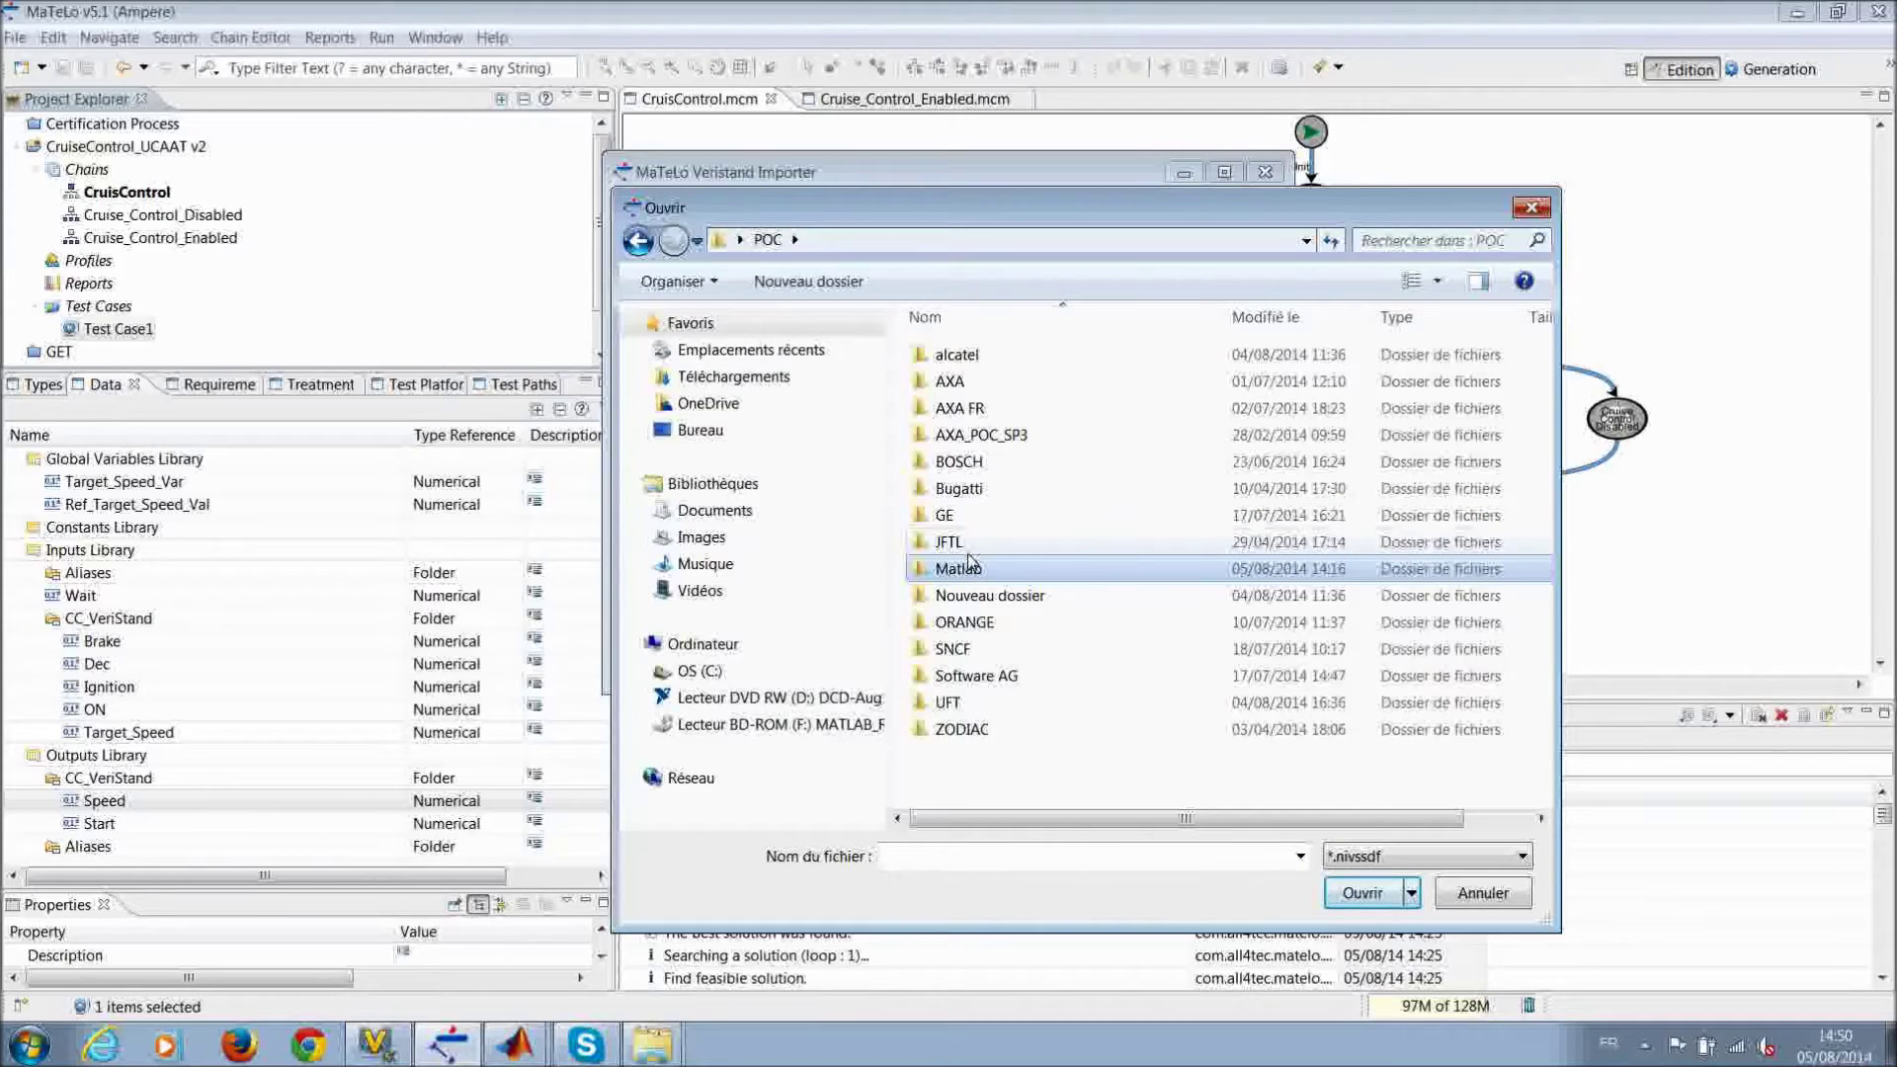
pyautogui.click(713, 510)
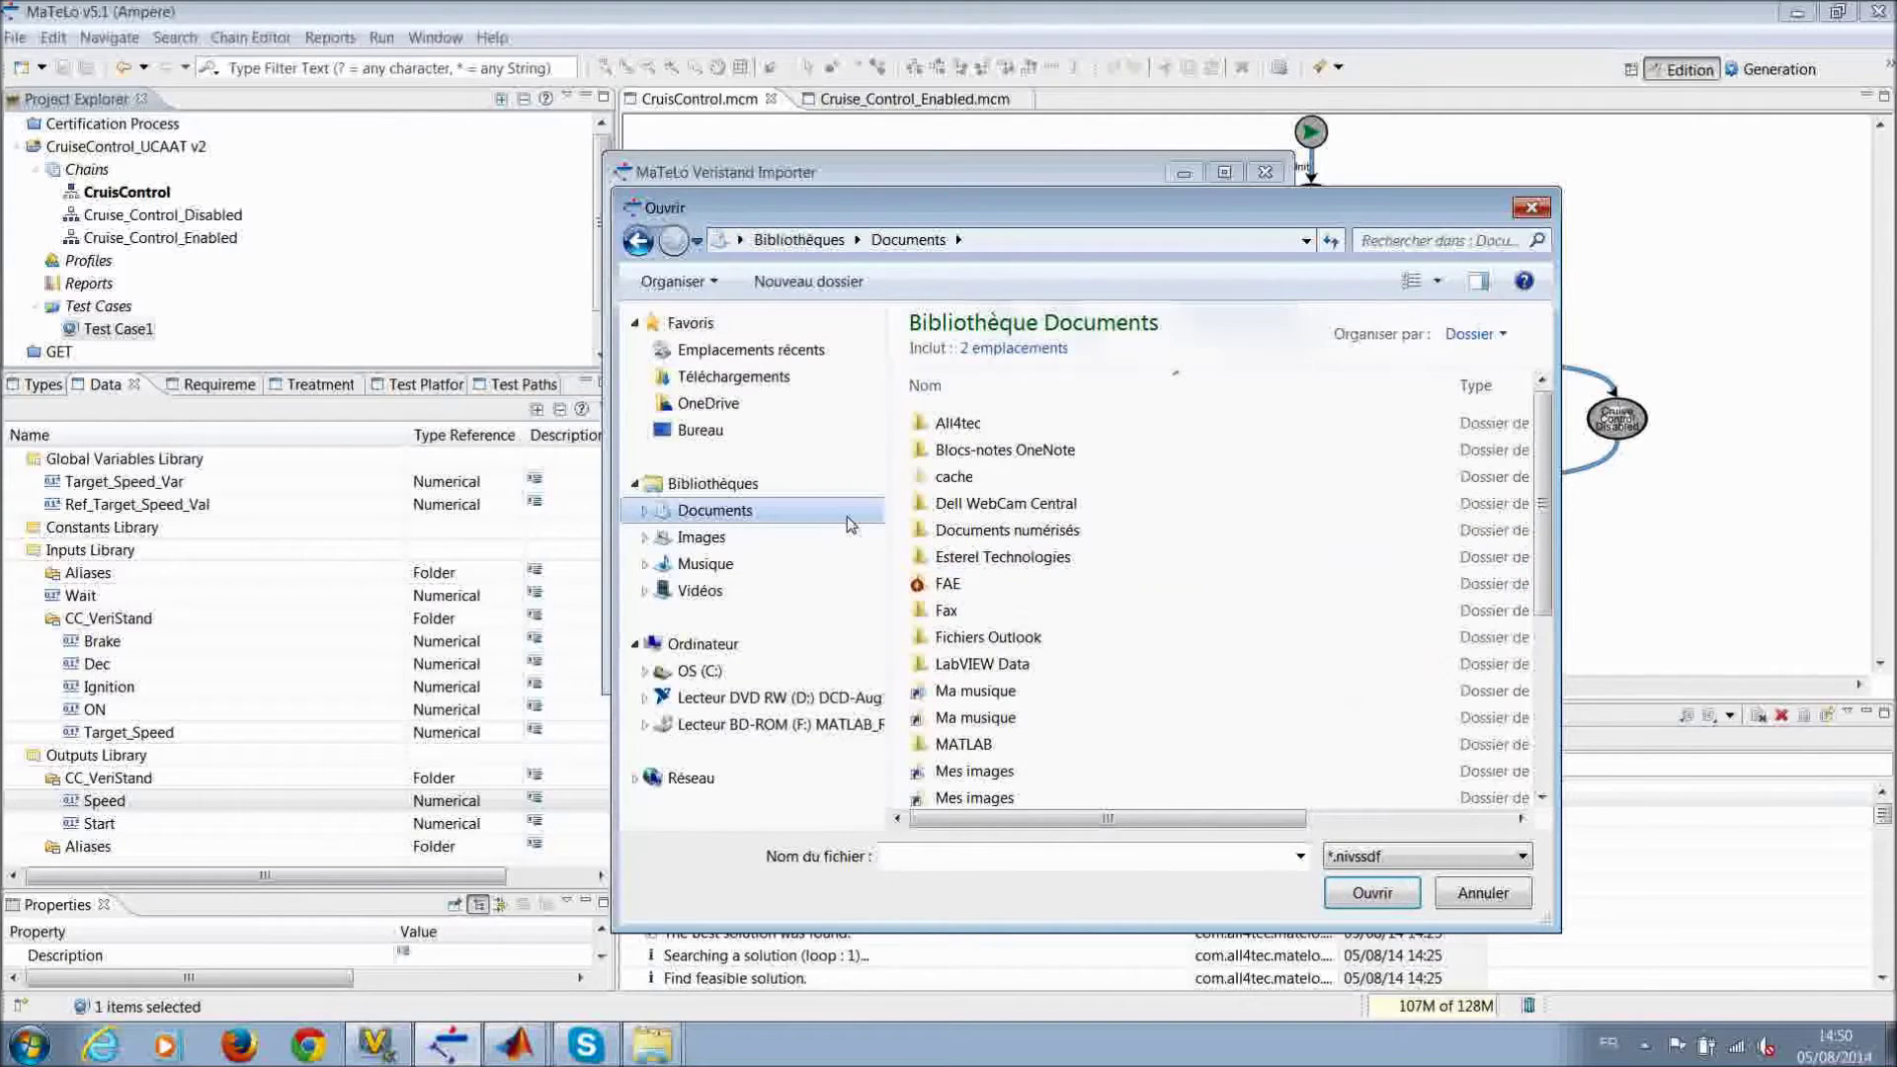
pyautogui.moveTo(1530, 497); pyautogui.dragTo(1541, 575)
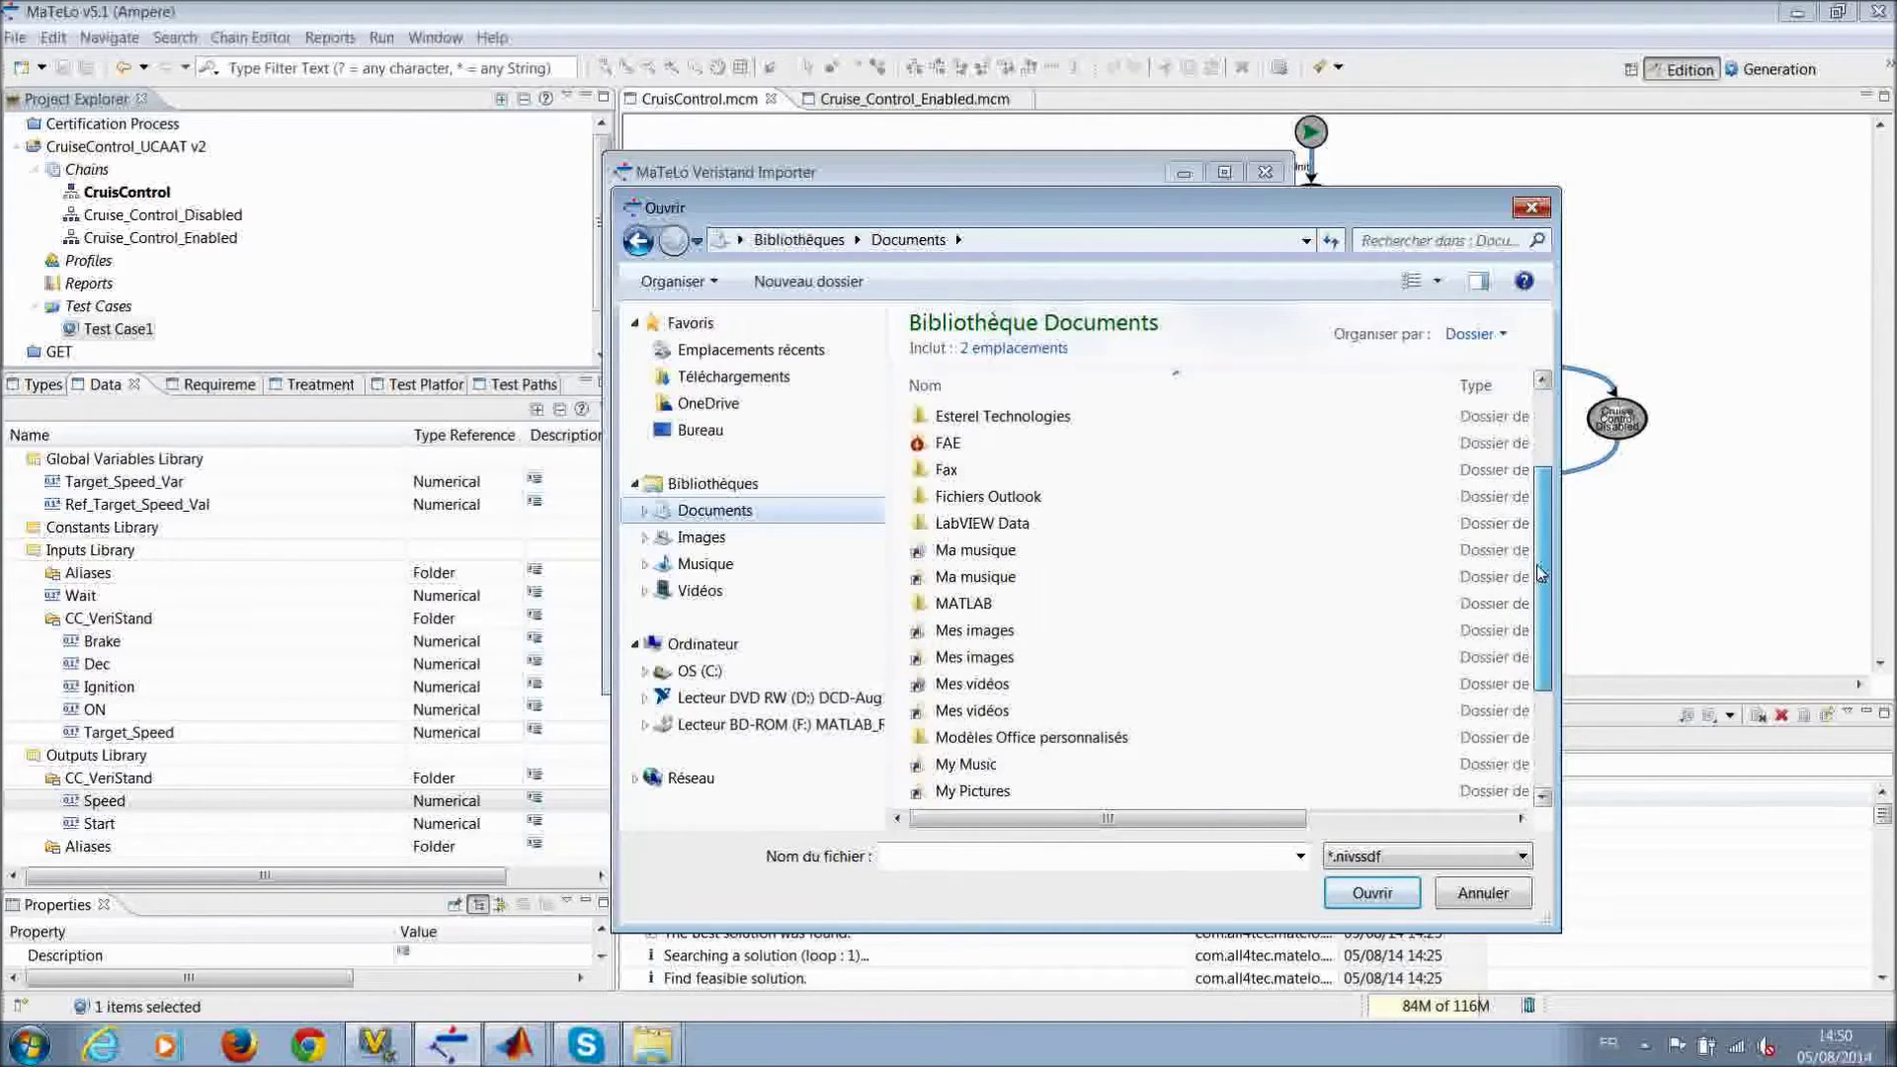
pyautogui.scroll(-2, 1123, 708)
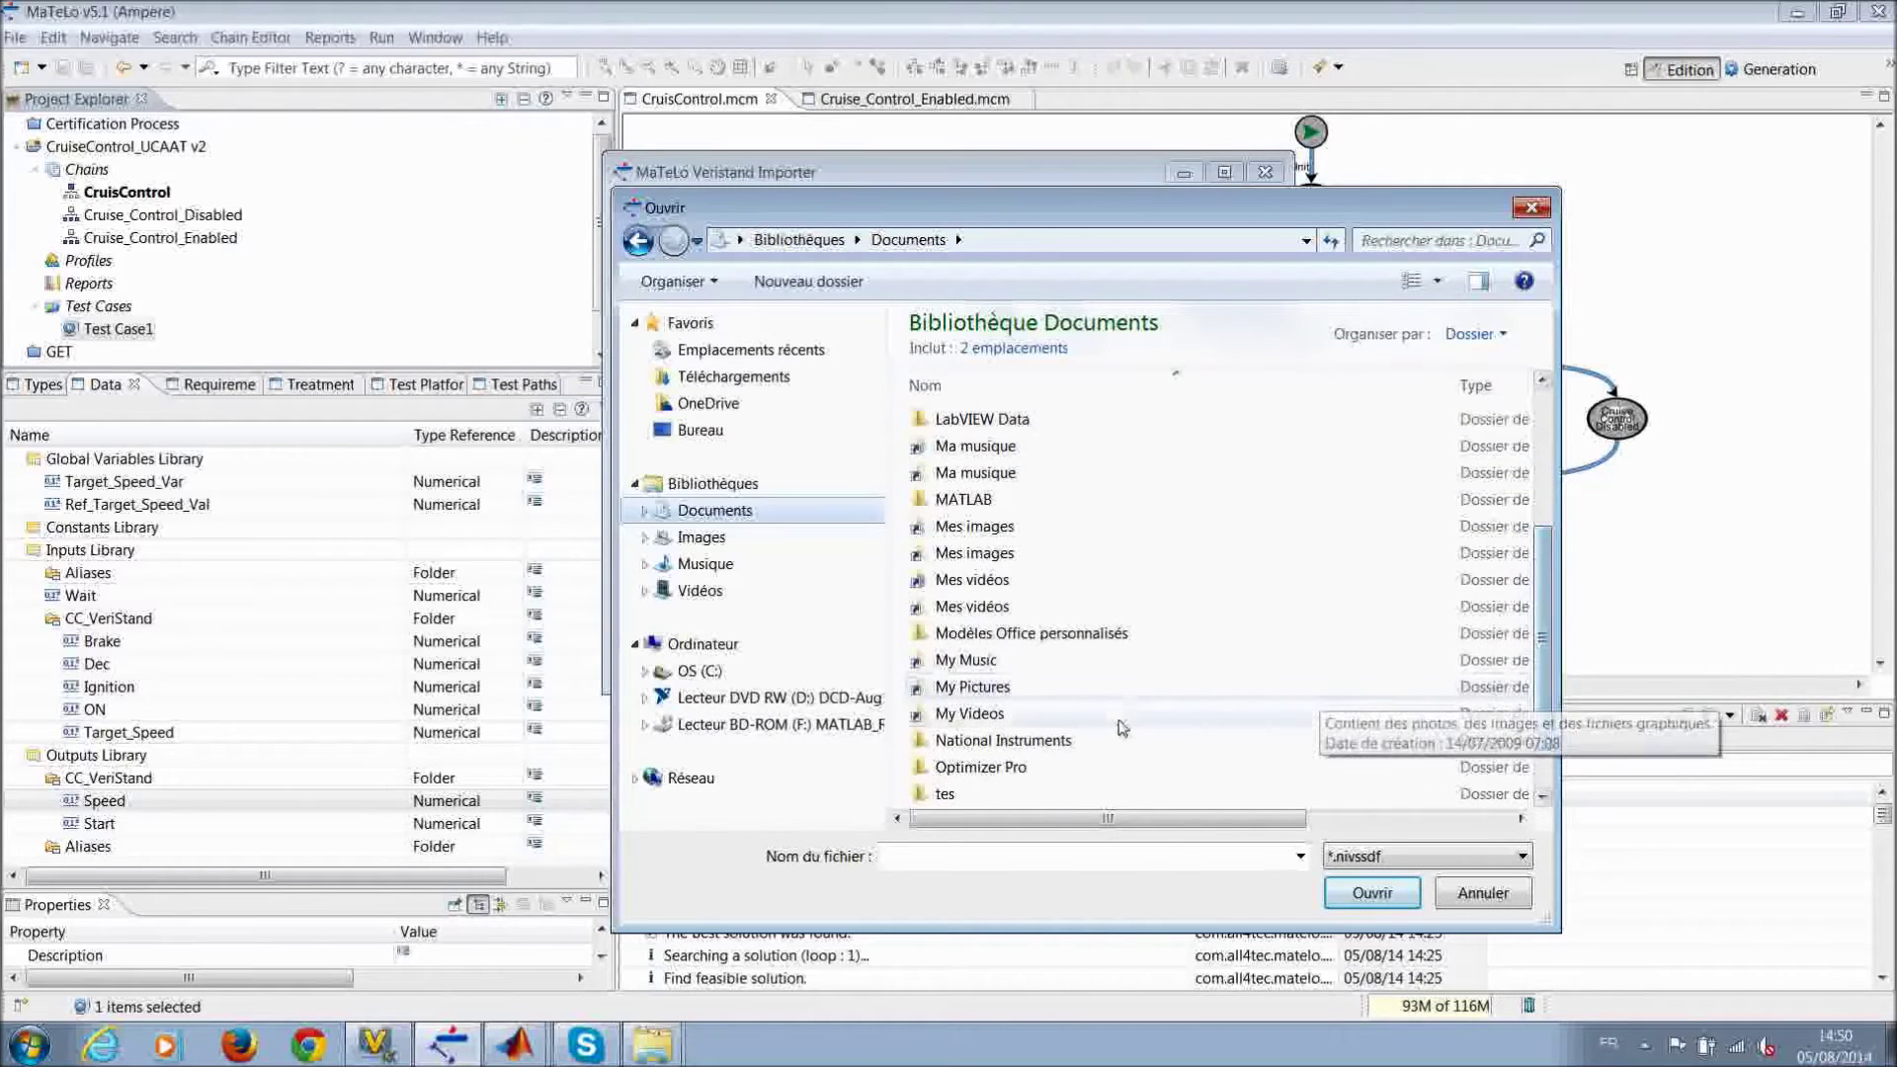
pyautogui.doubleClick(1102, 740)
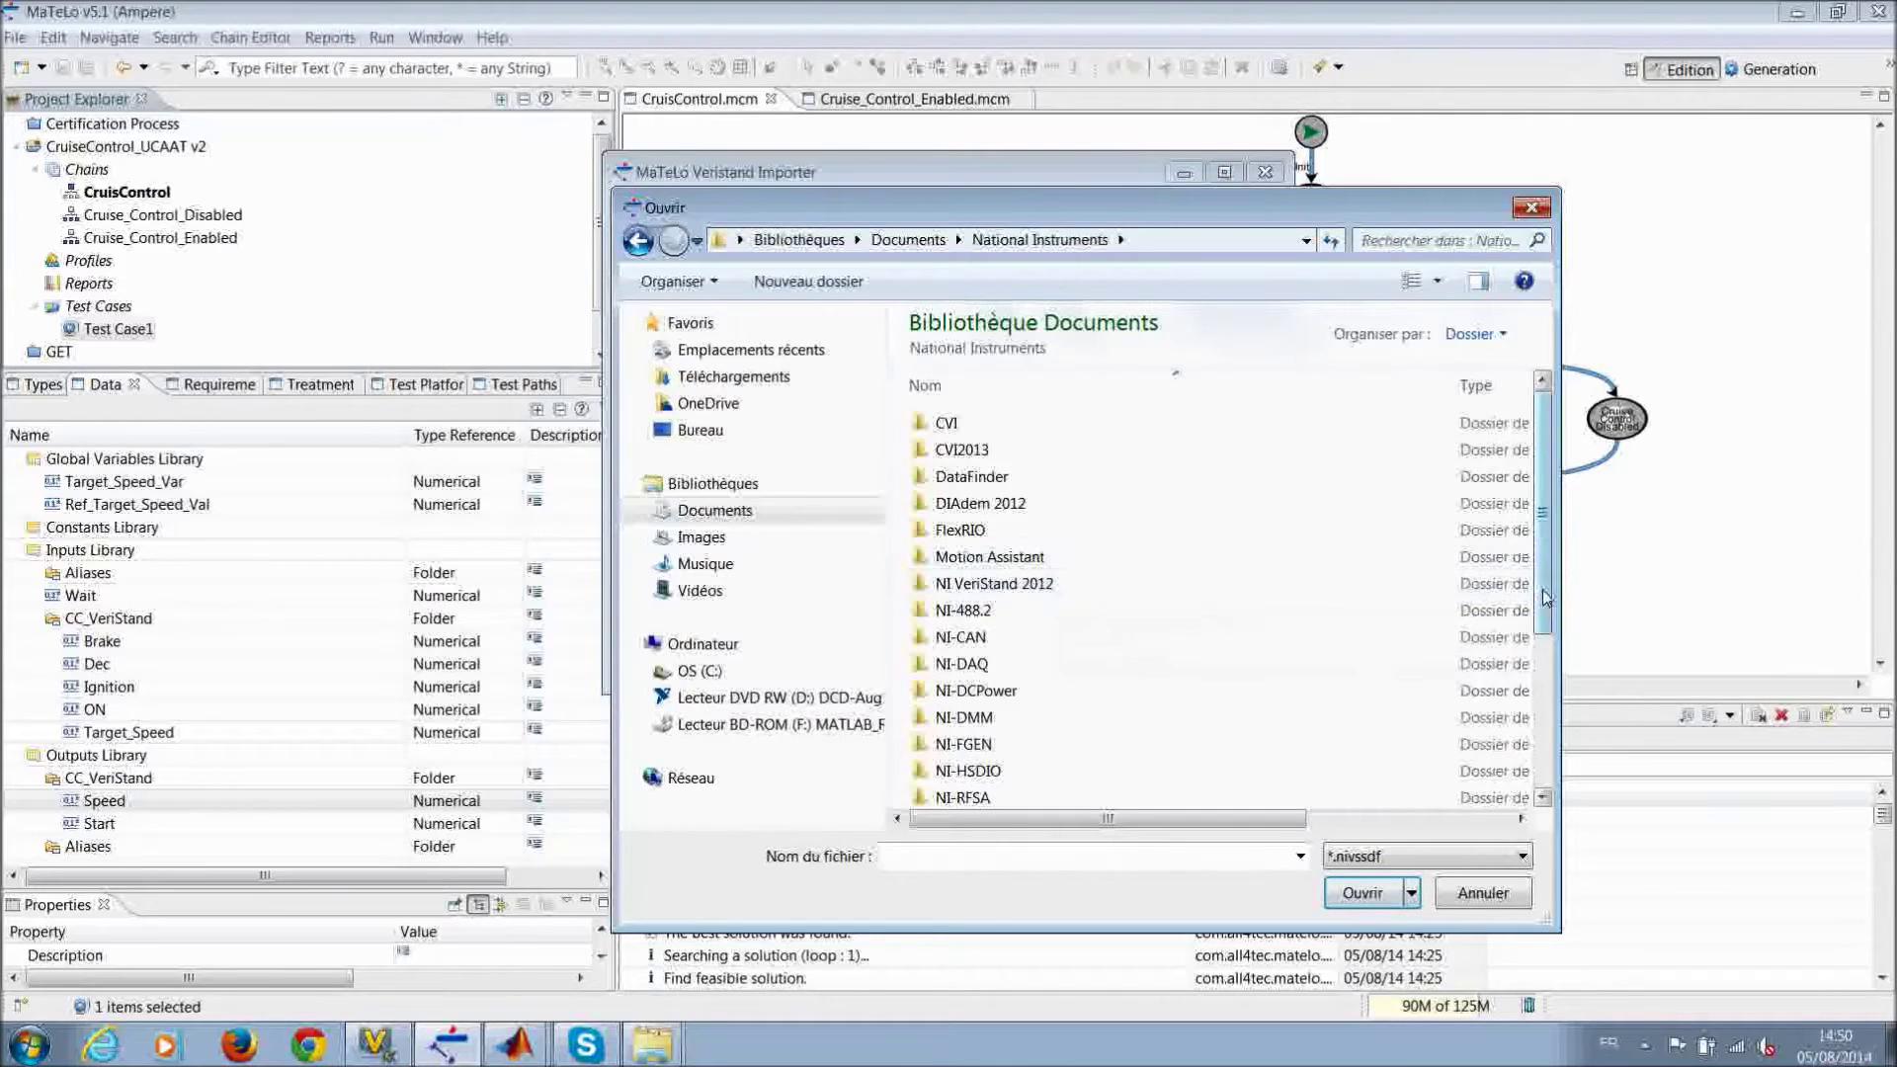
pyautogui.moveTo(1547, 598); pyautogui.dragTo(1548, 617)
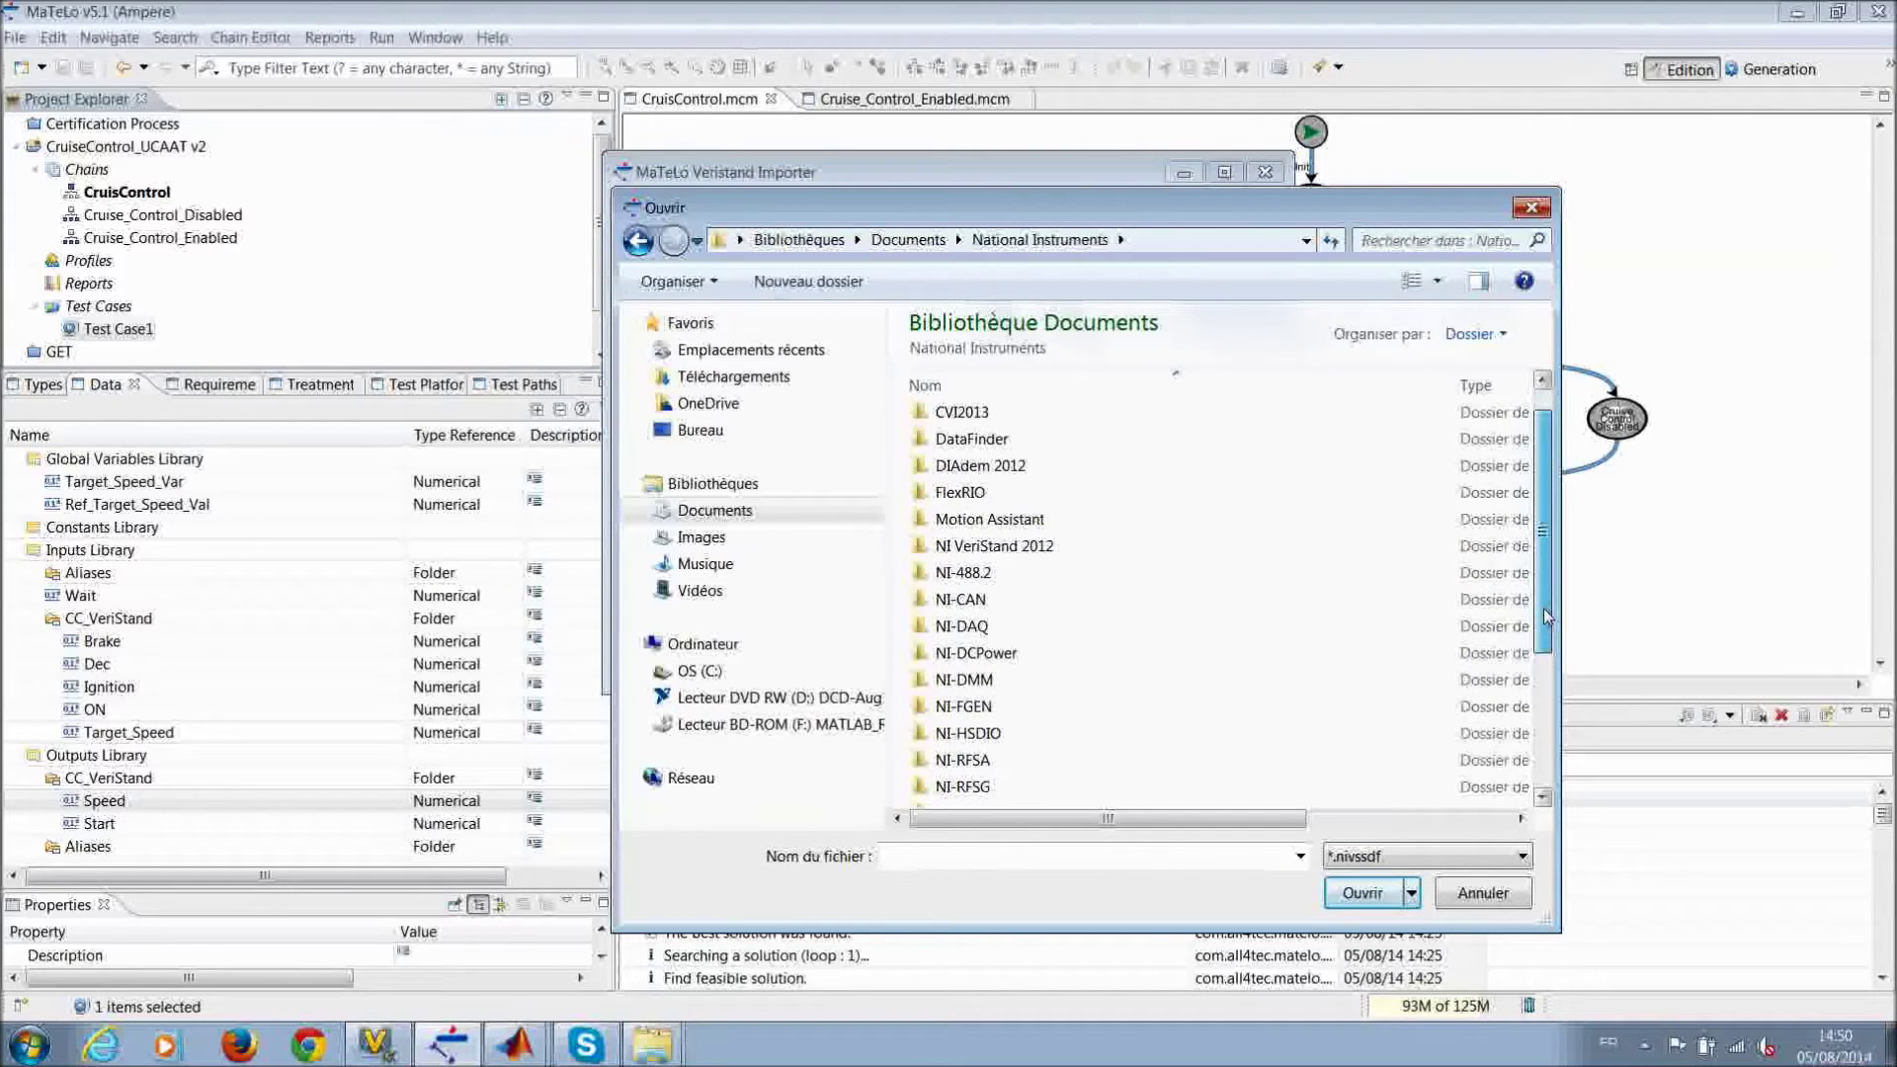
pyautogui.doubleClick(1139, 557)
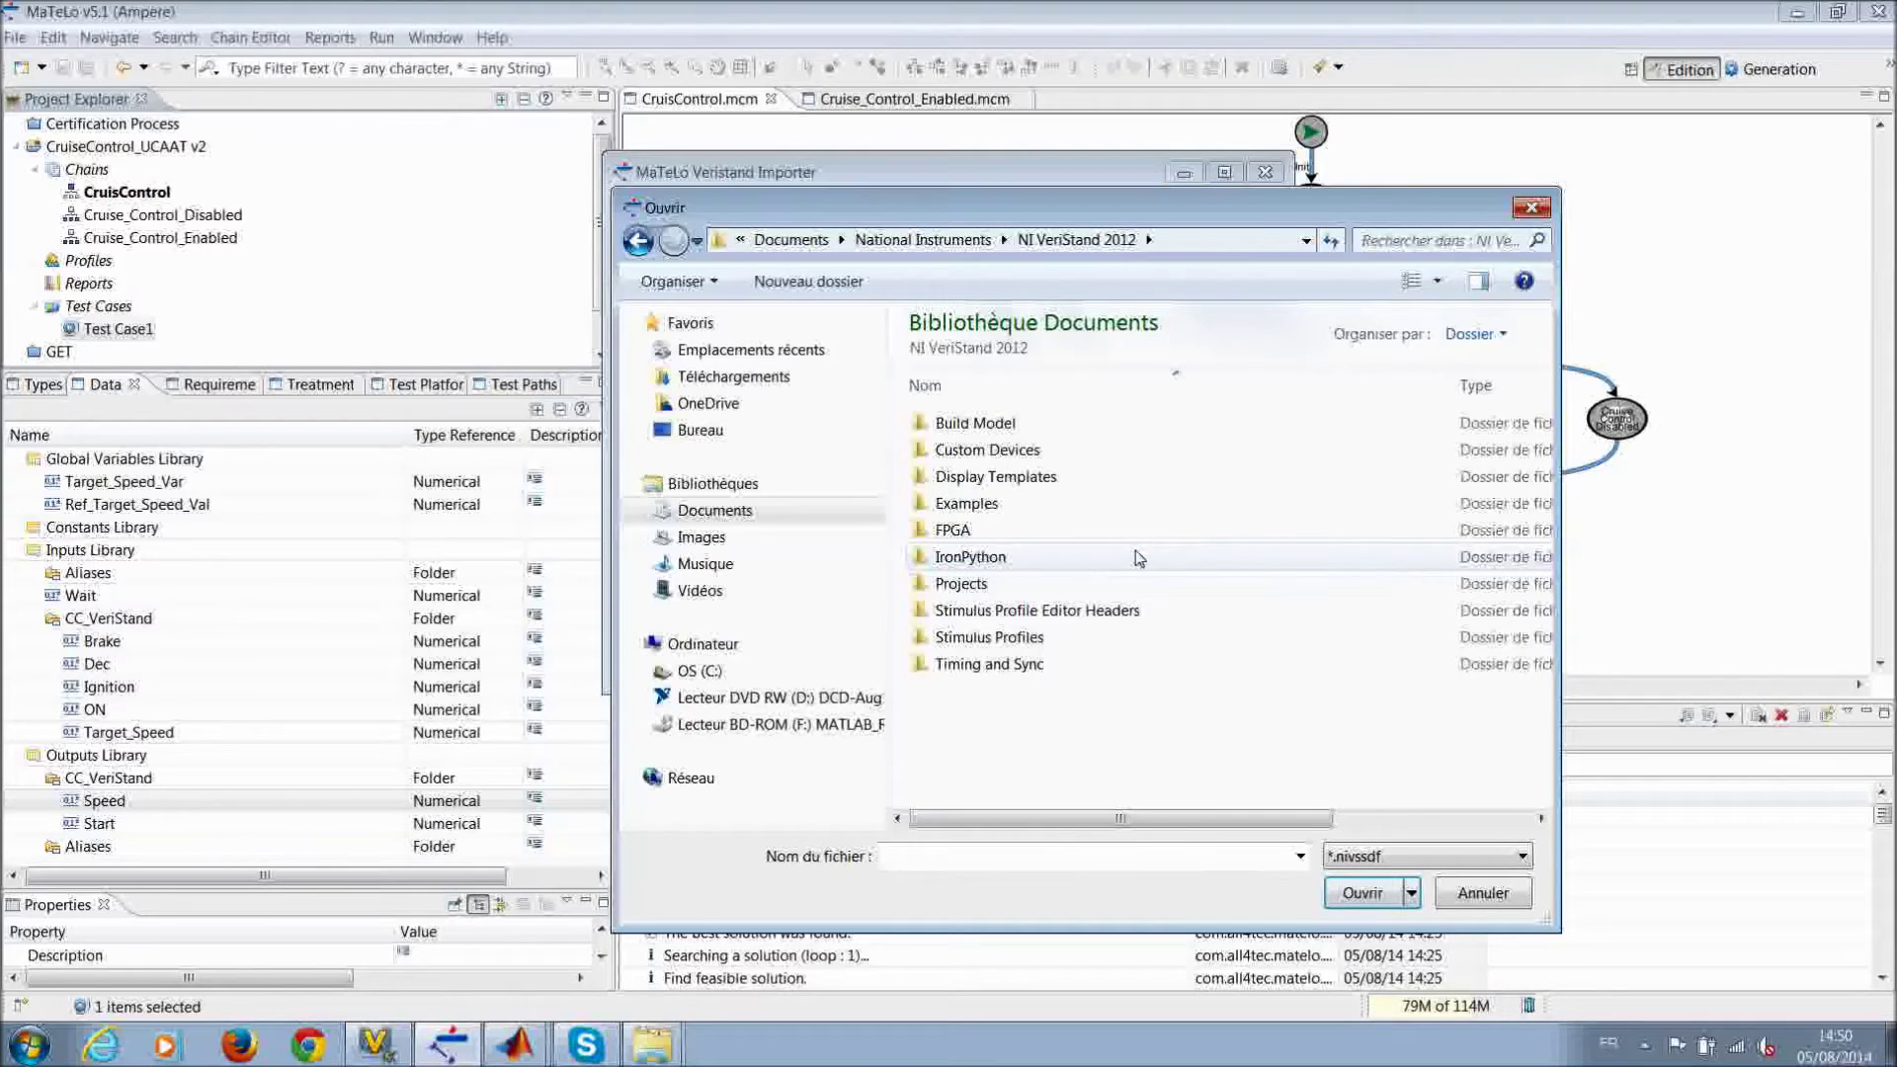
pyautogui.doubleClick(1141, 583)
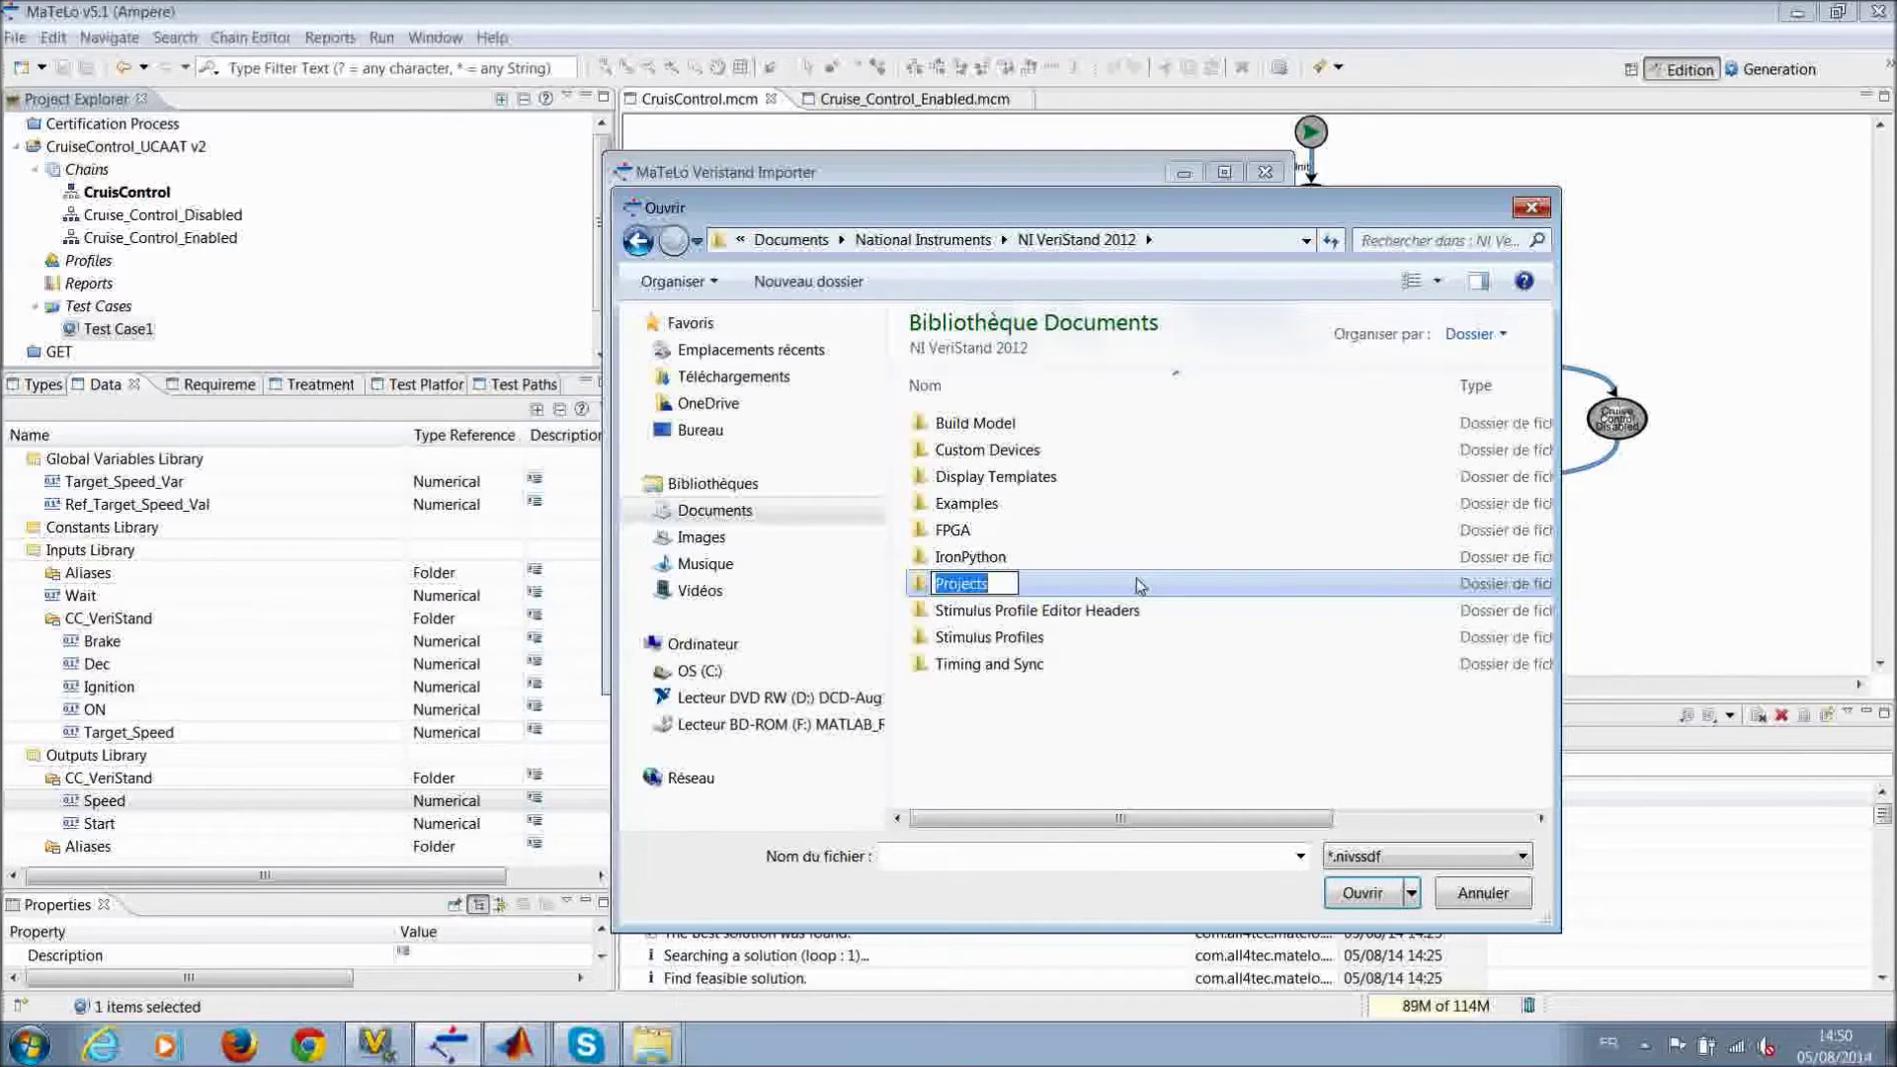
pyautogui.doubleClick(1040, 437)
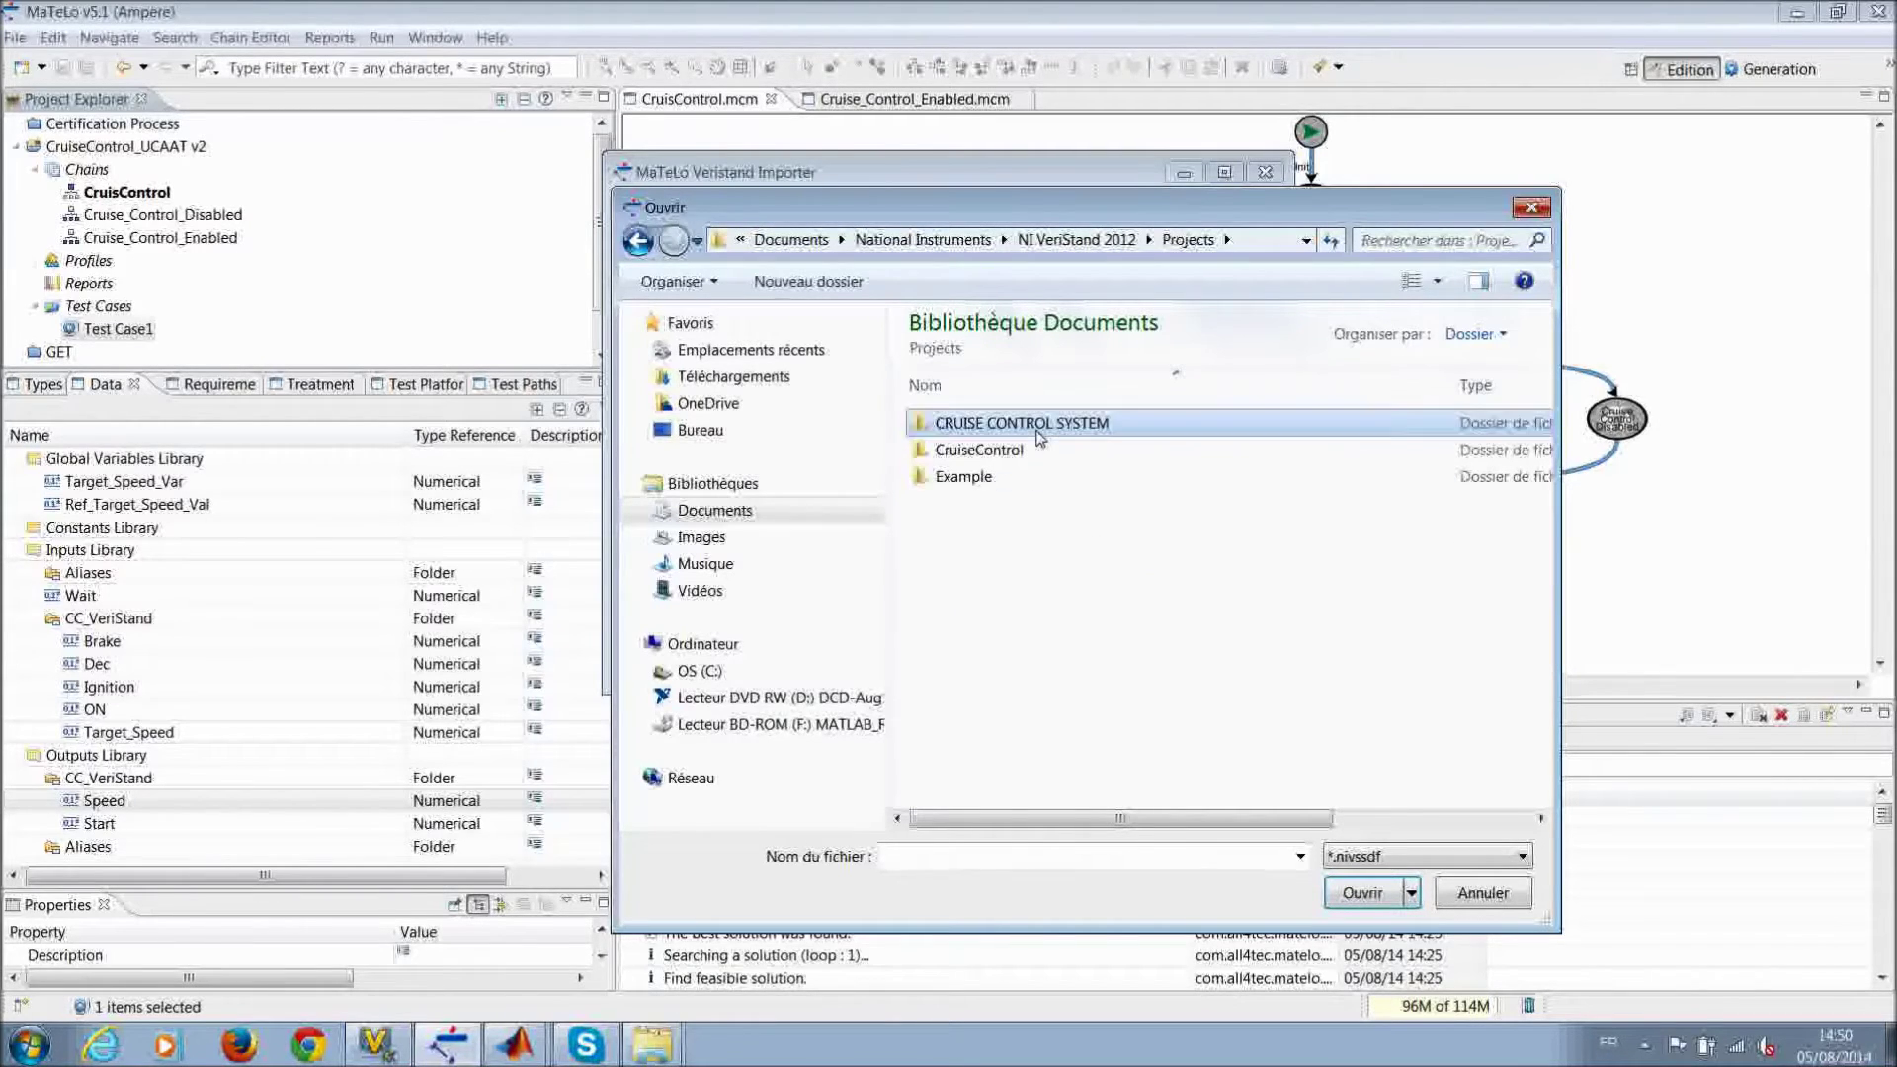
pyautogui.doubleClick(1051, 478)
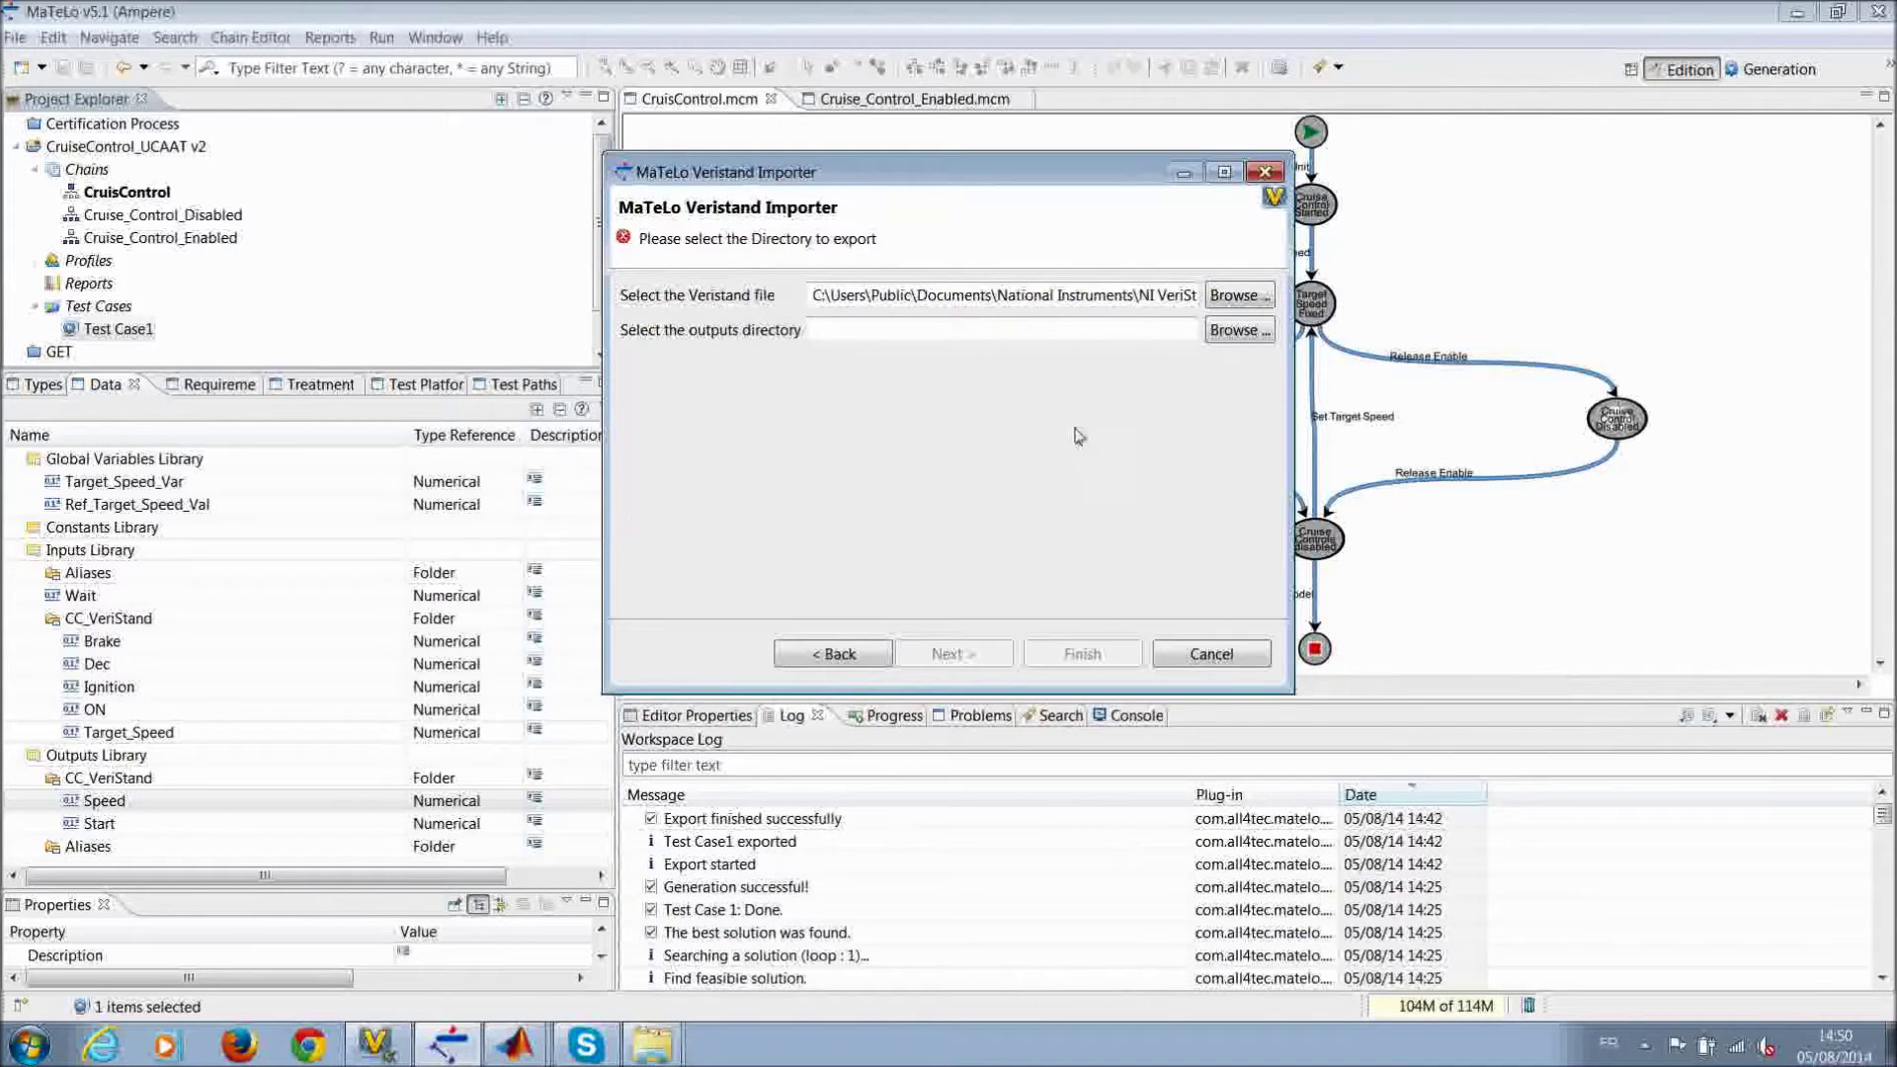
# Step: Set the importer's outputs directory to the desktop's POC > Matlab folder and complete the Veristand import
pyautogui.click(1229, 336)
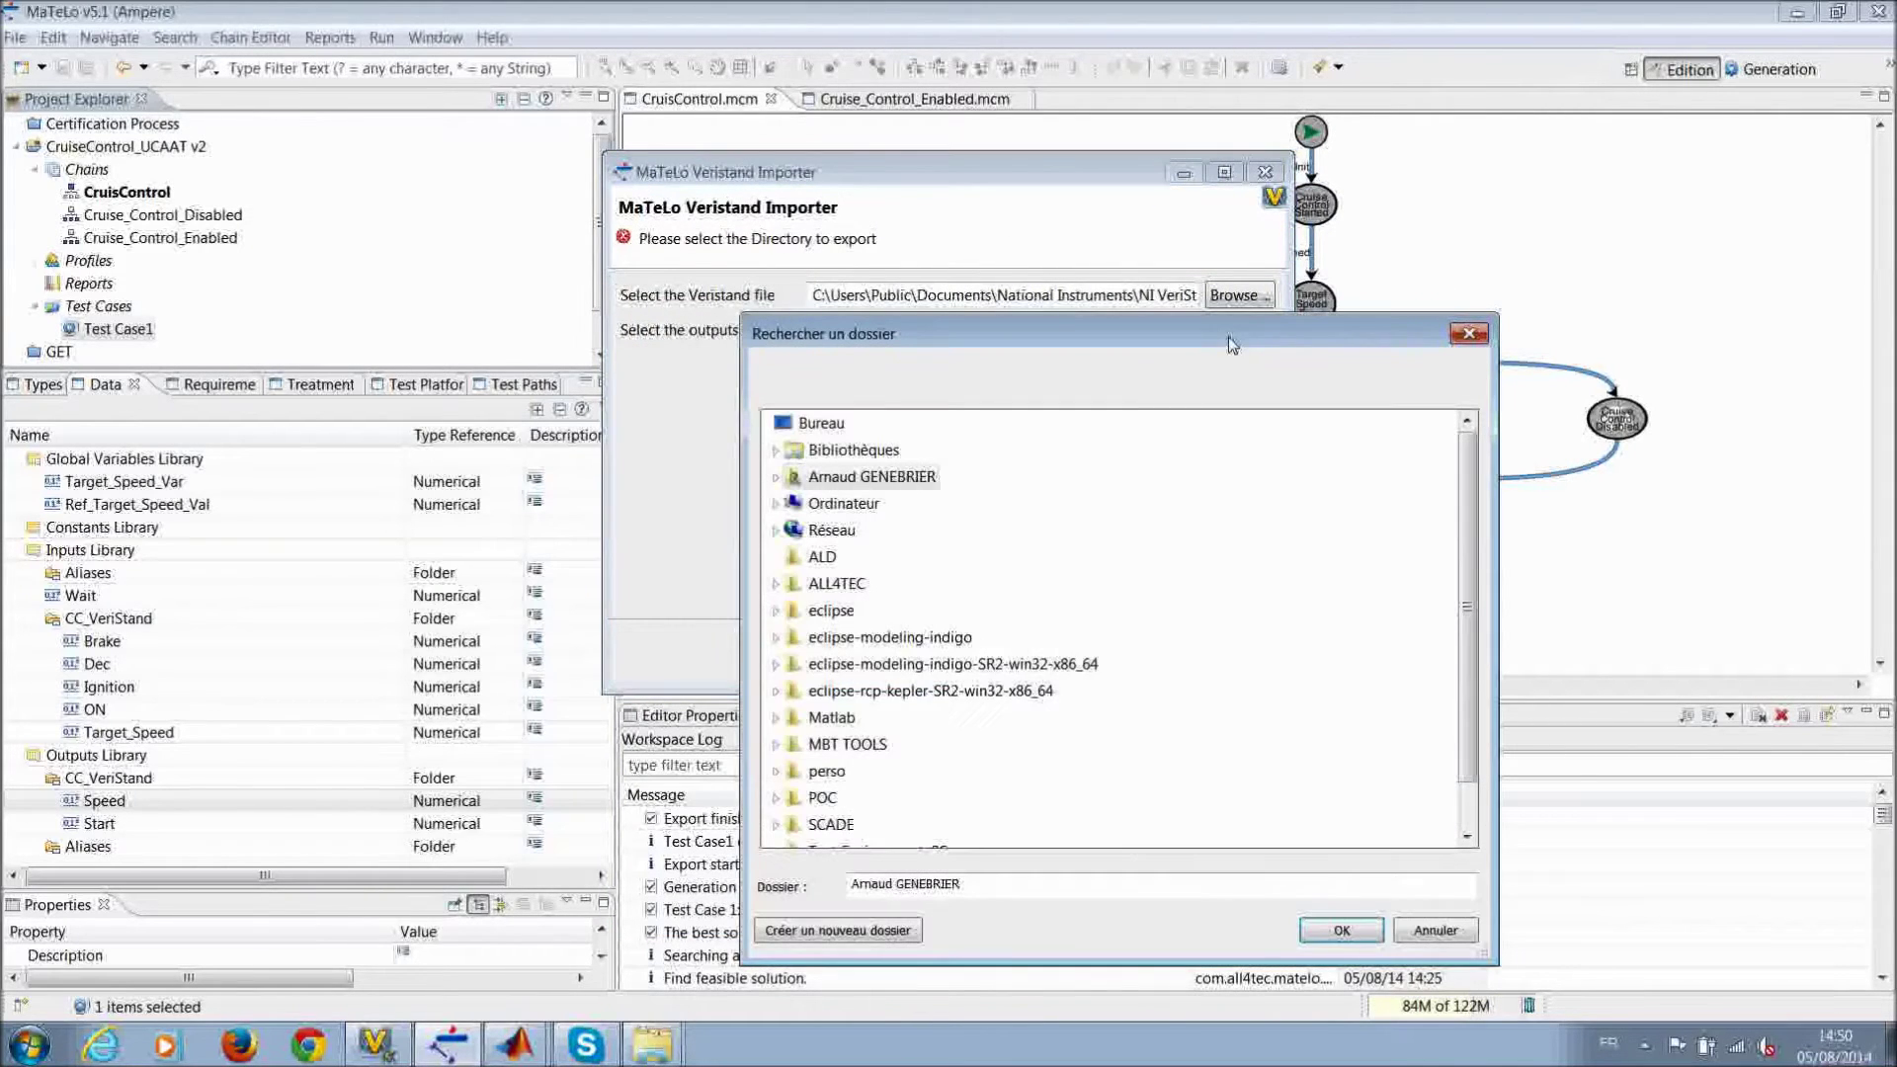
pyautogui.moveTo(1229, 334); pyautogui.dragTo(1277, 274)
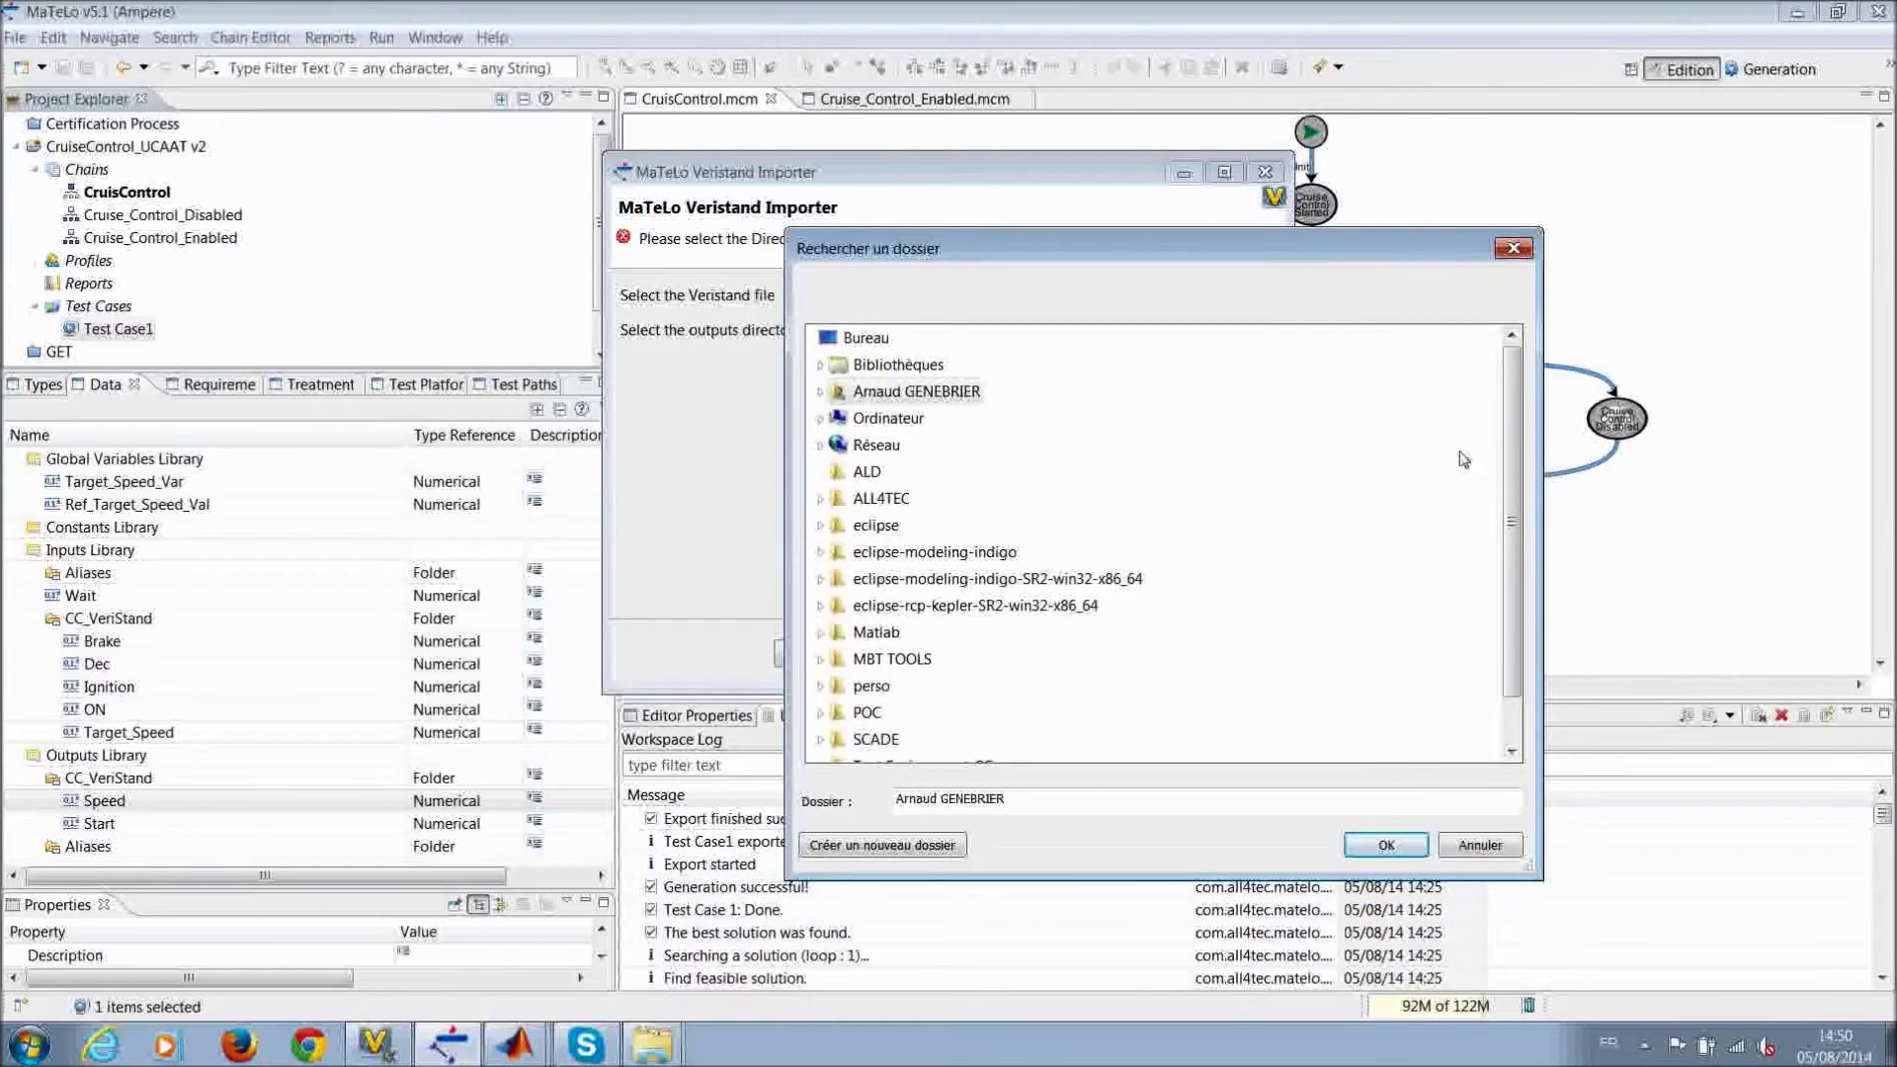
pyautogui.moveTo(1511, 459); pyautogui.dragTo(1511, 509)
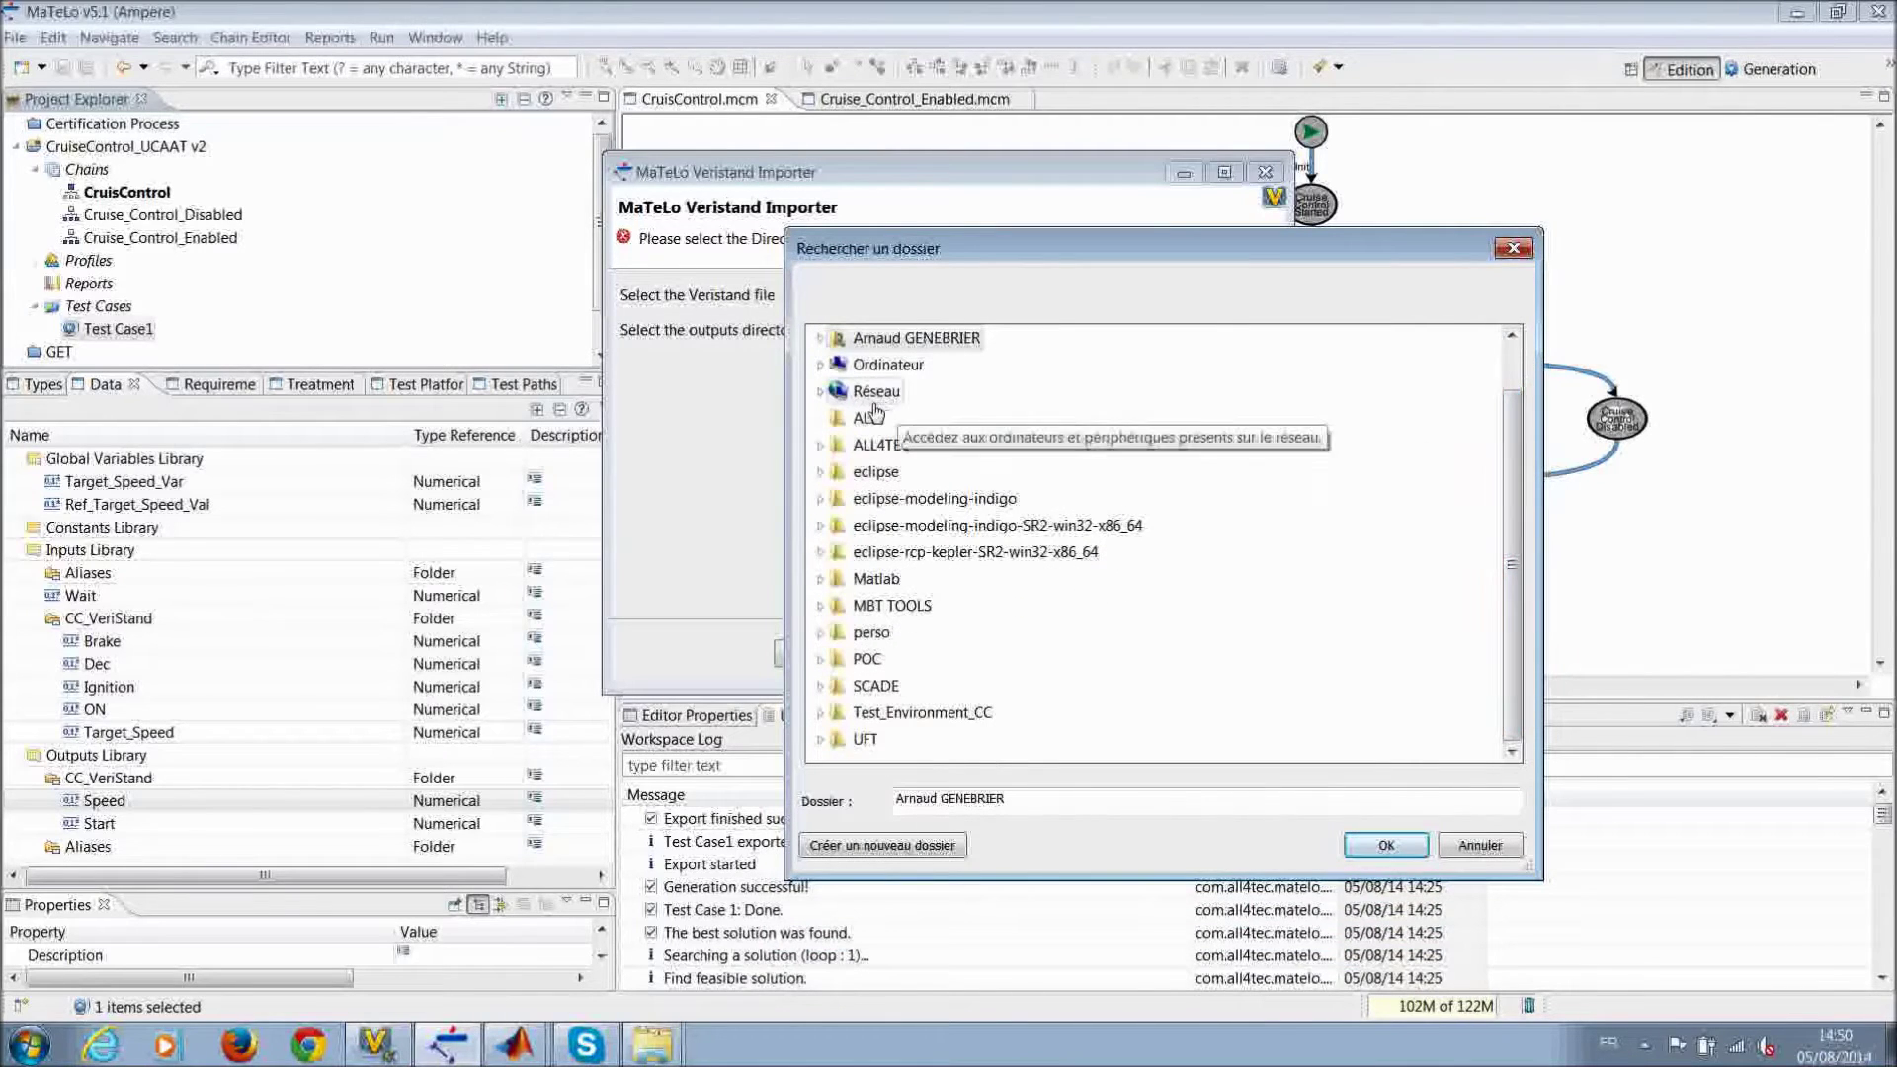
pyautogui.click(820, 580)
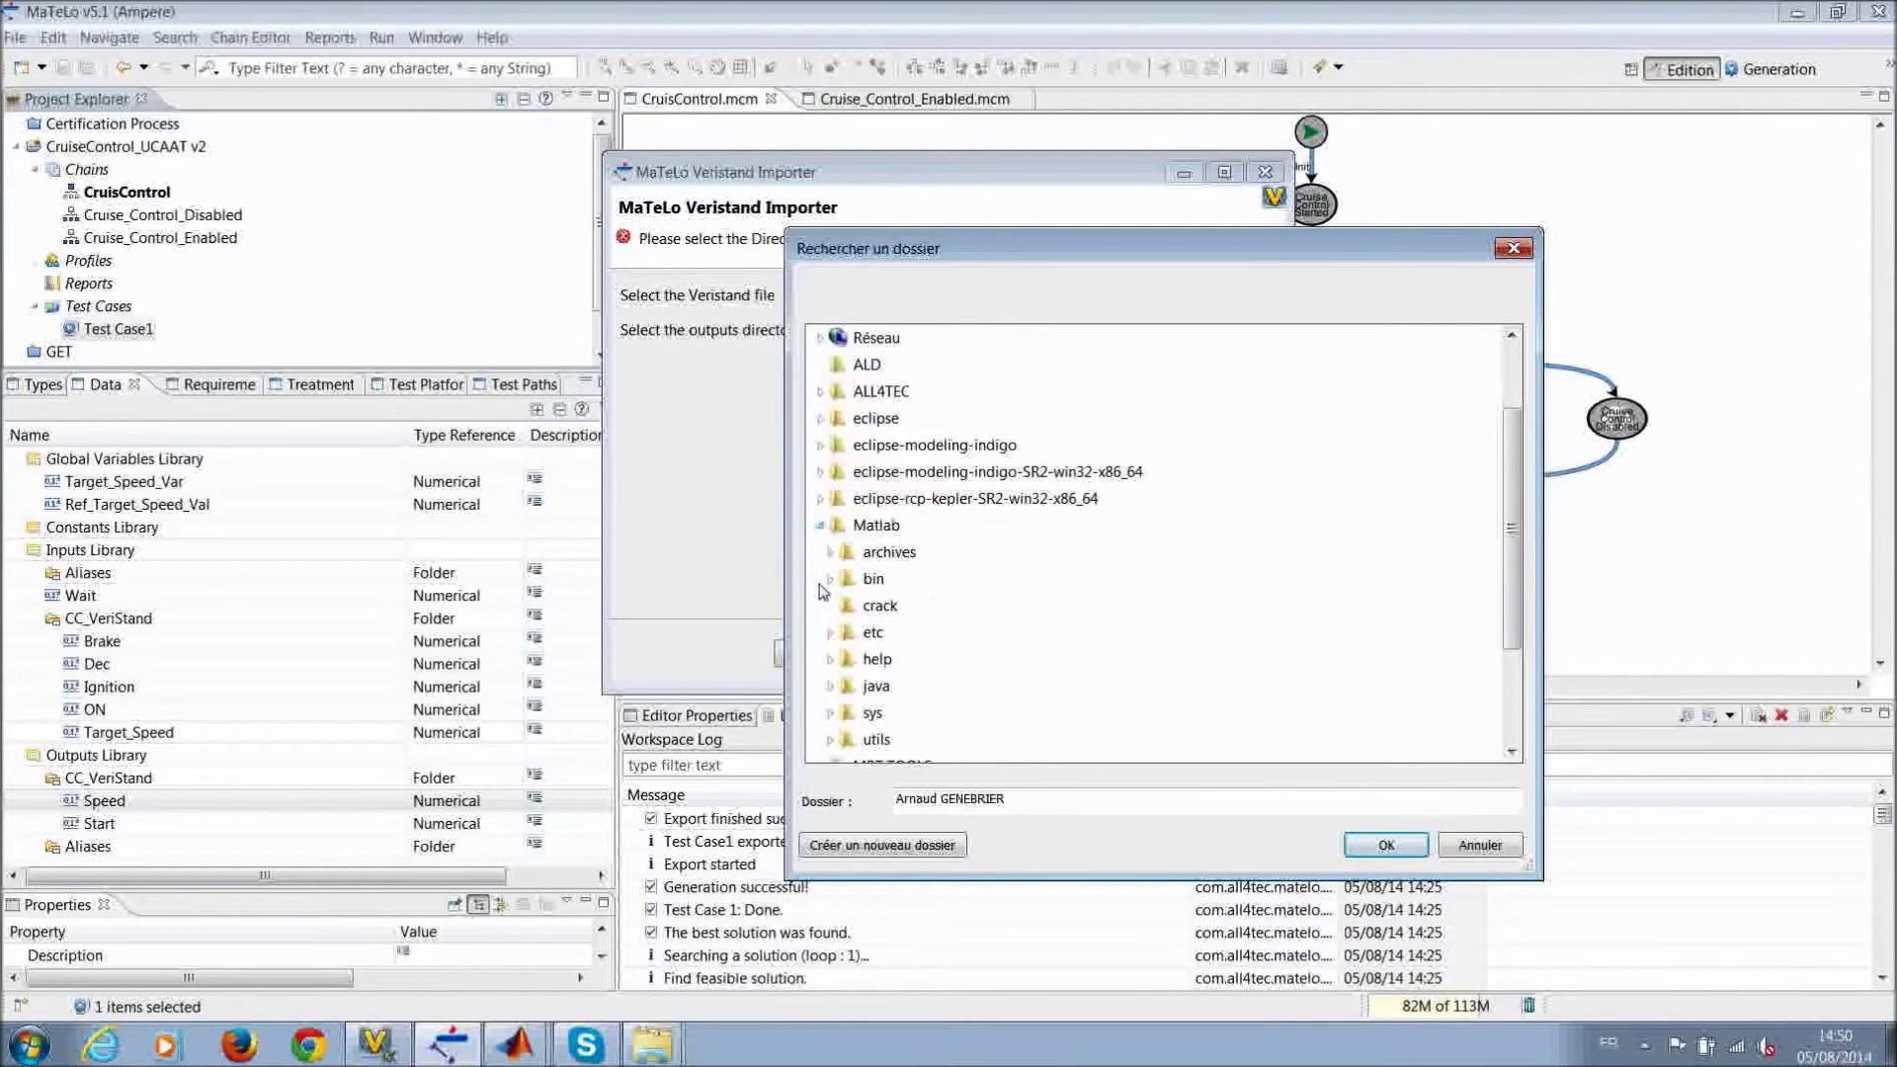
pyautogui.click(821, 529)
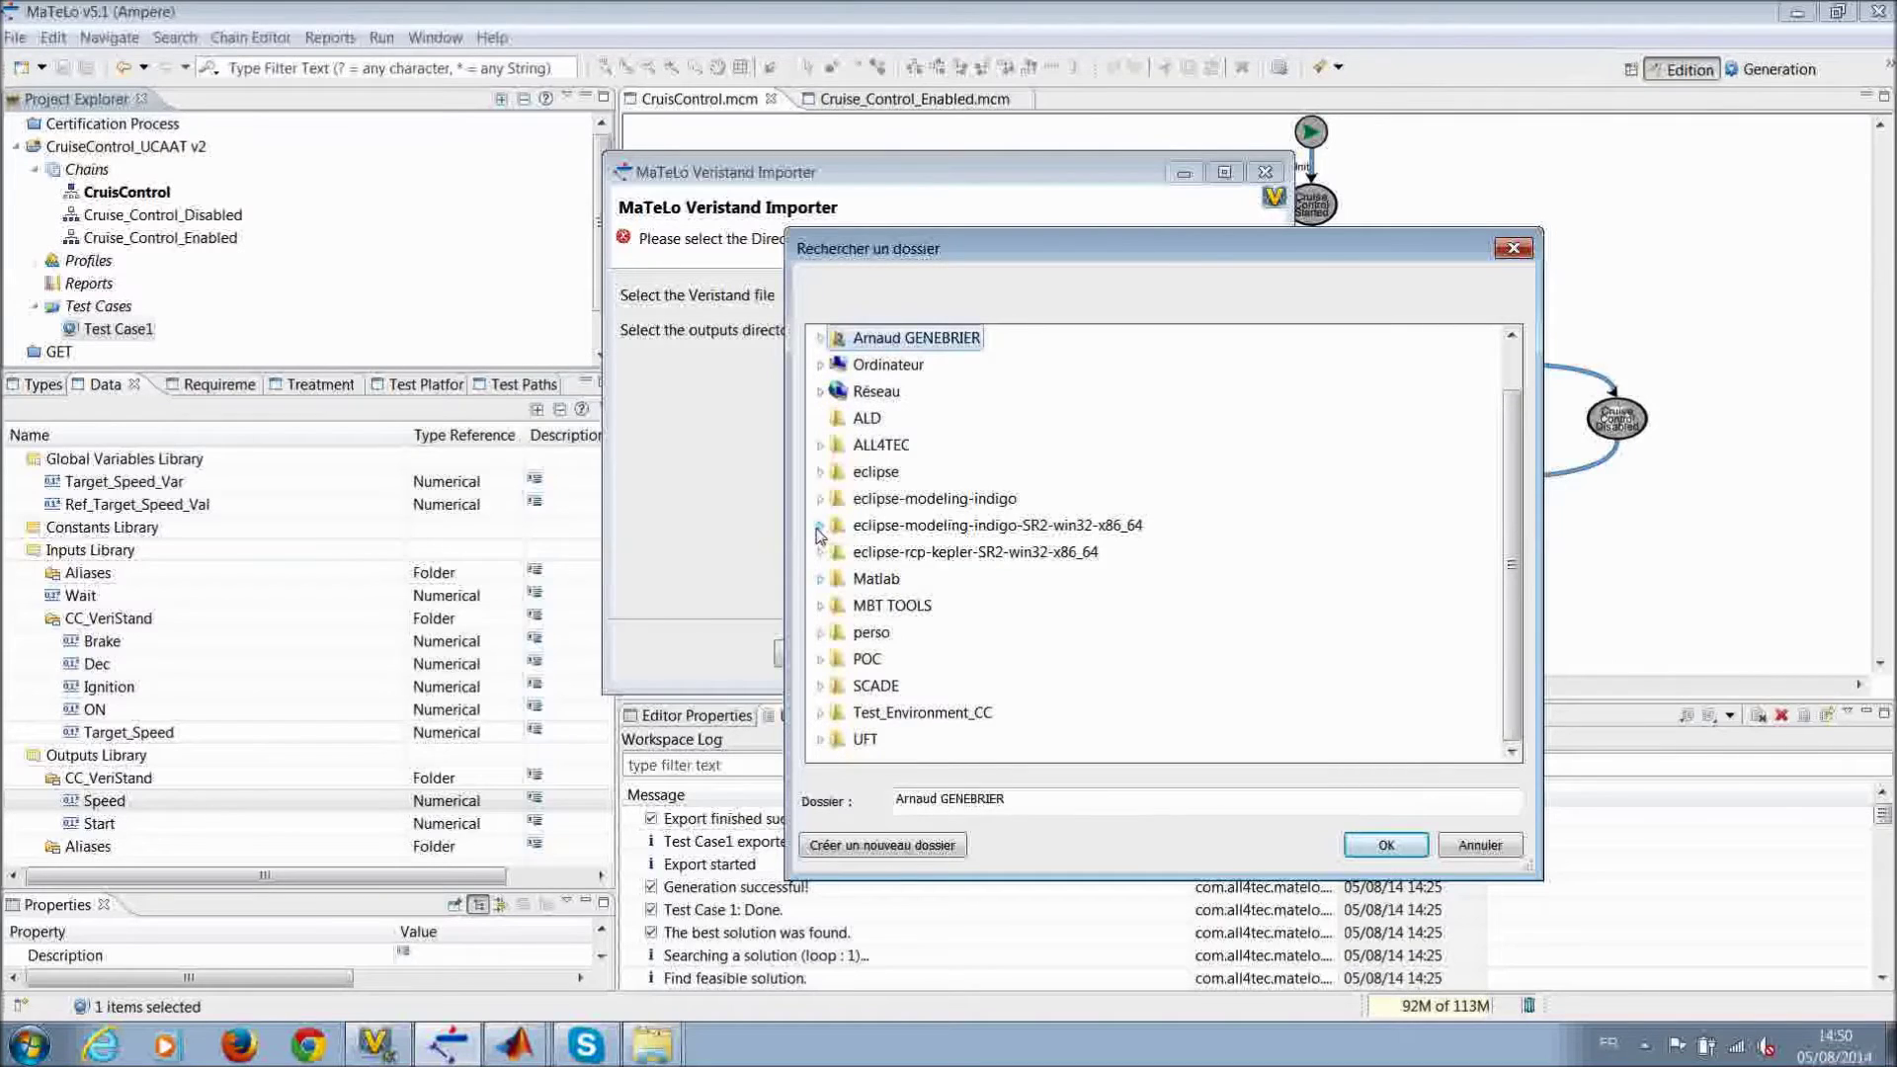
pyautogui.click(820, 659)
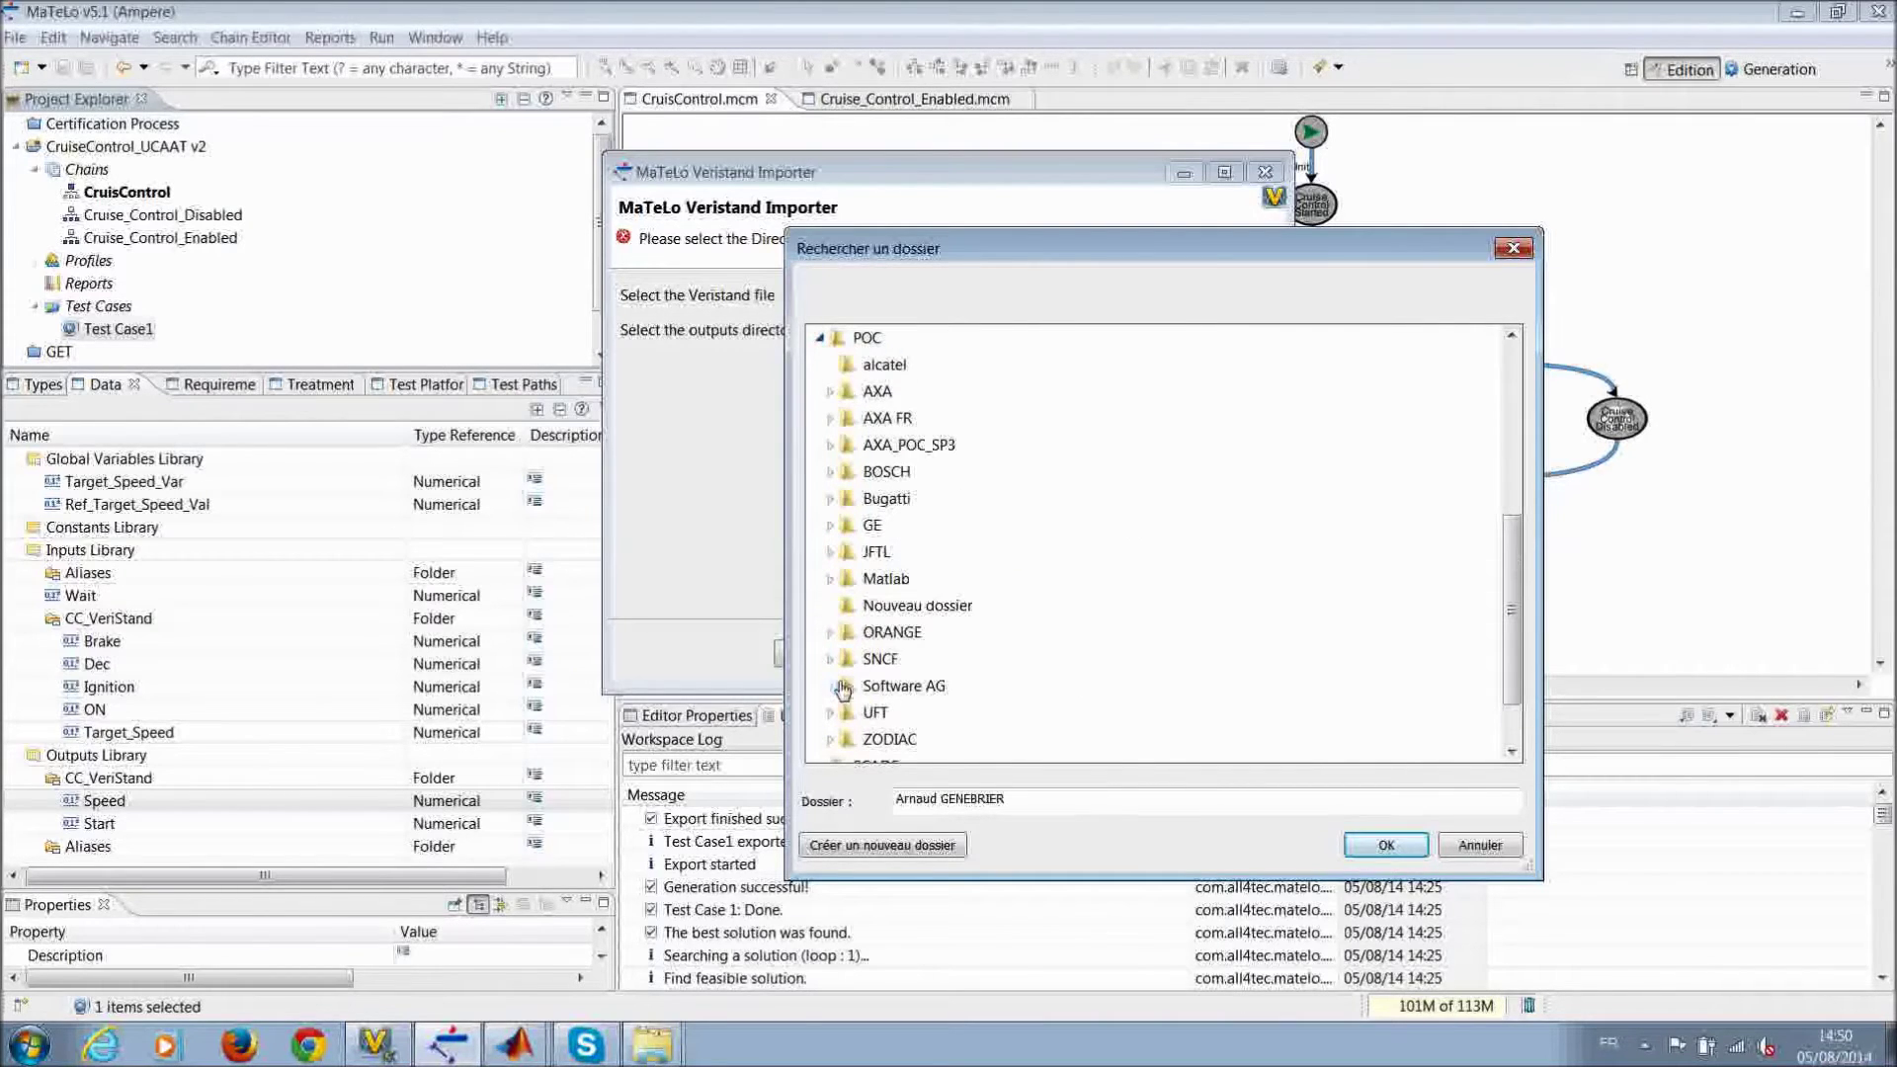
pyautogui.scroll(-1, 963, 634)
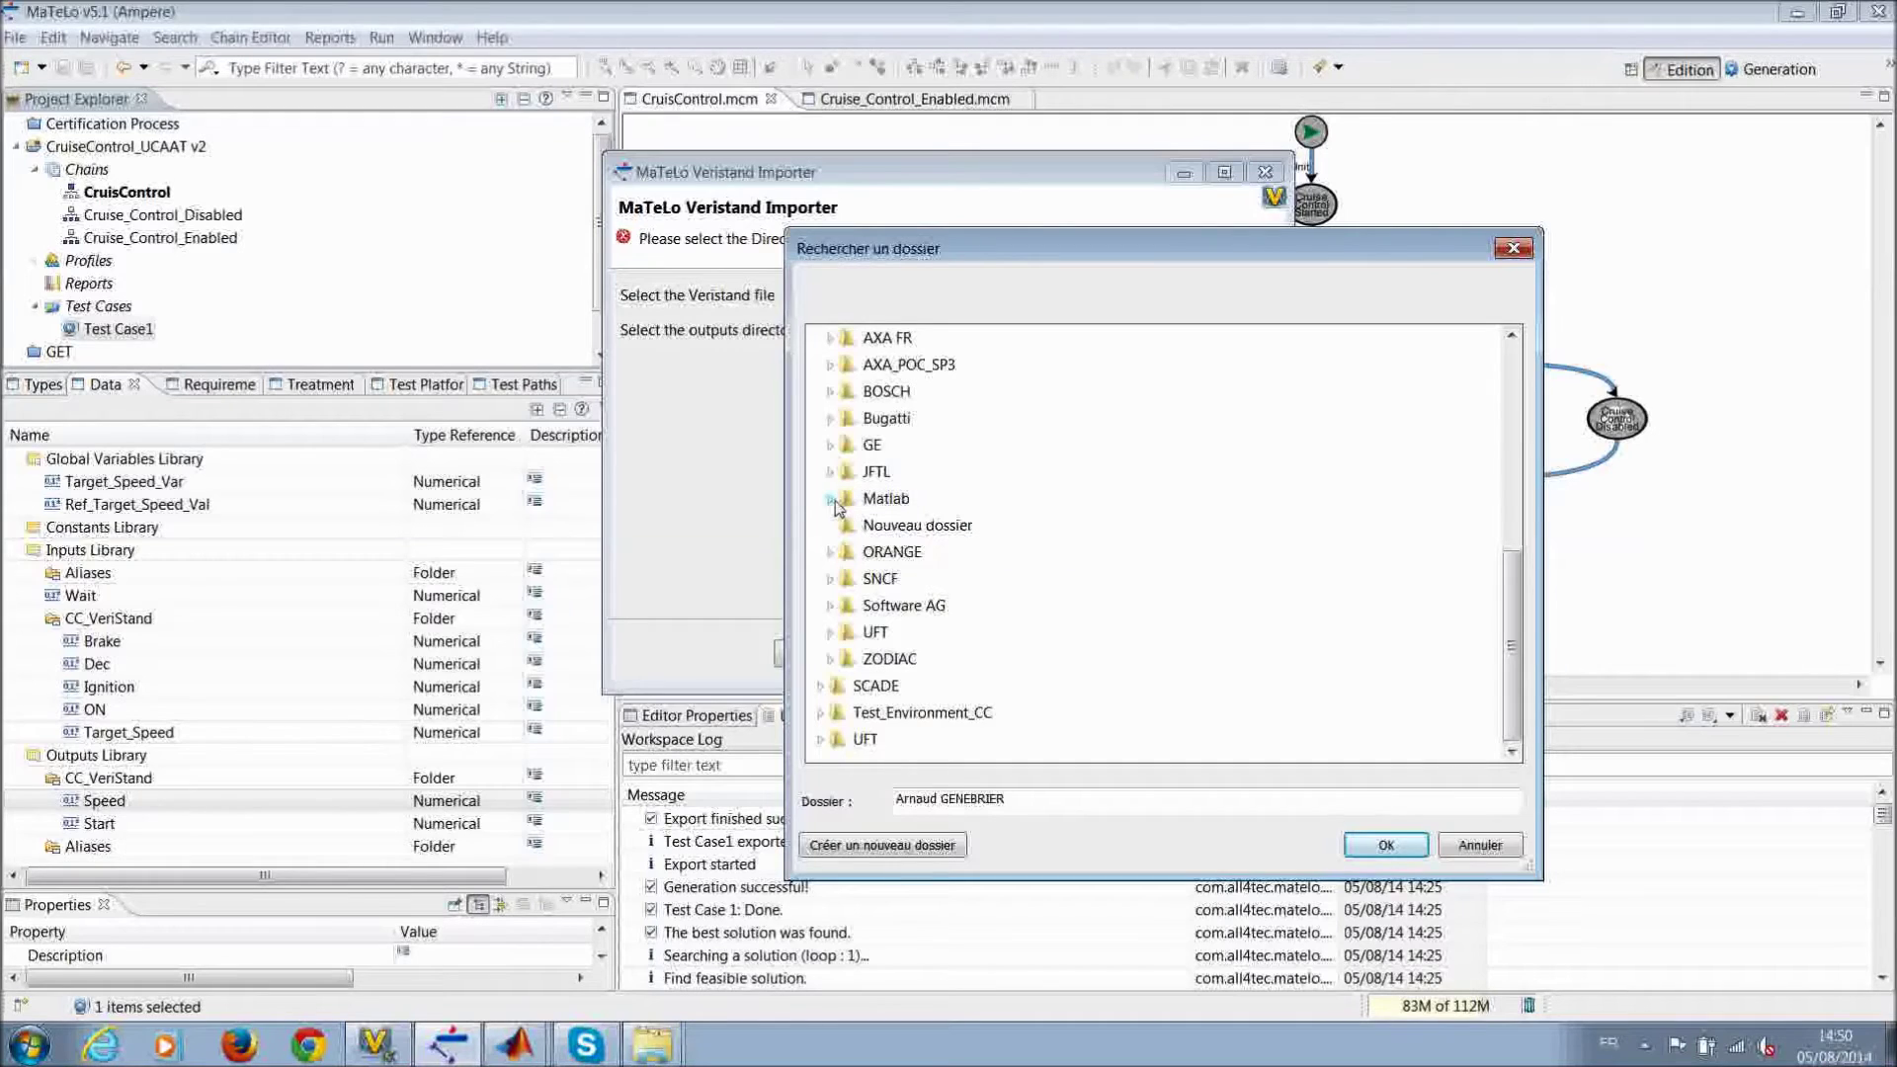
pyautogui.doubleClick(867, 504)
pyautogui.click(869, 506)
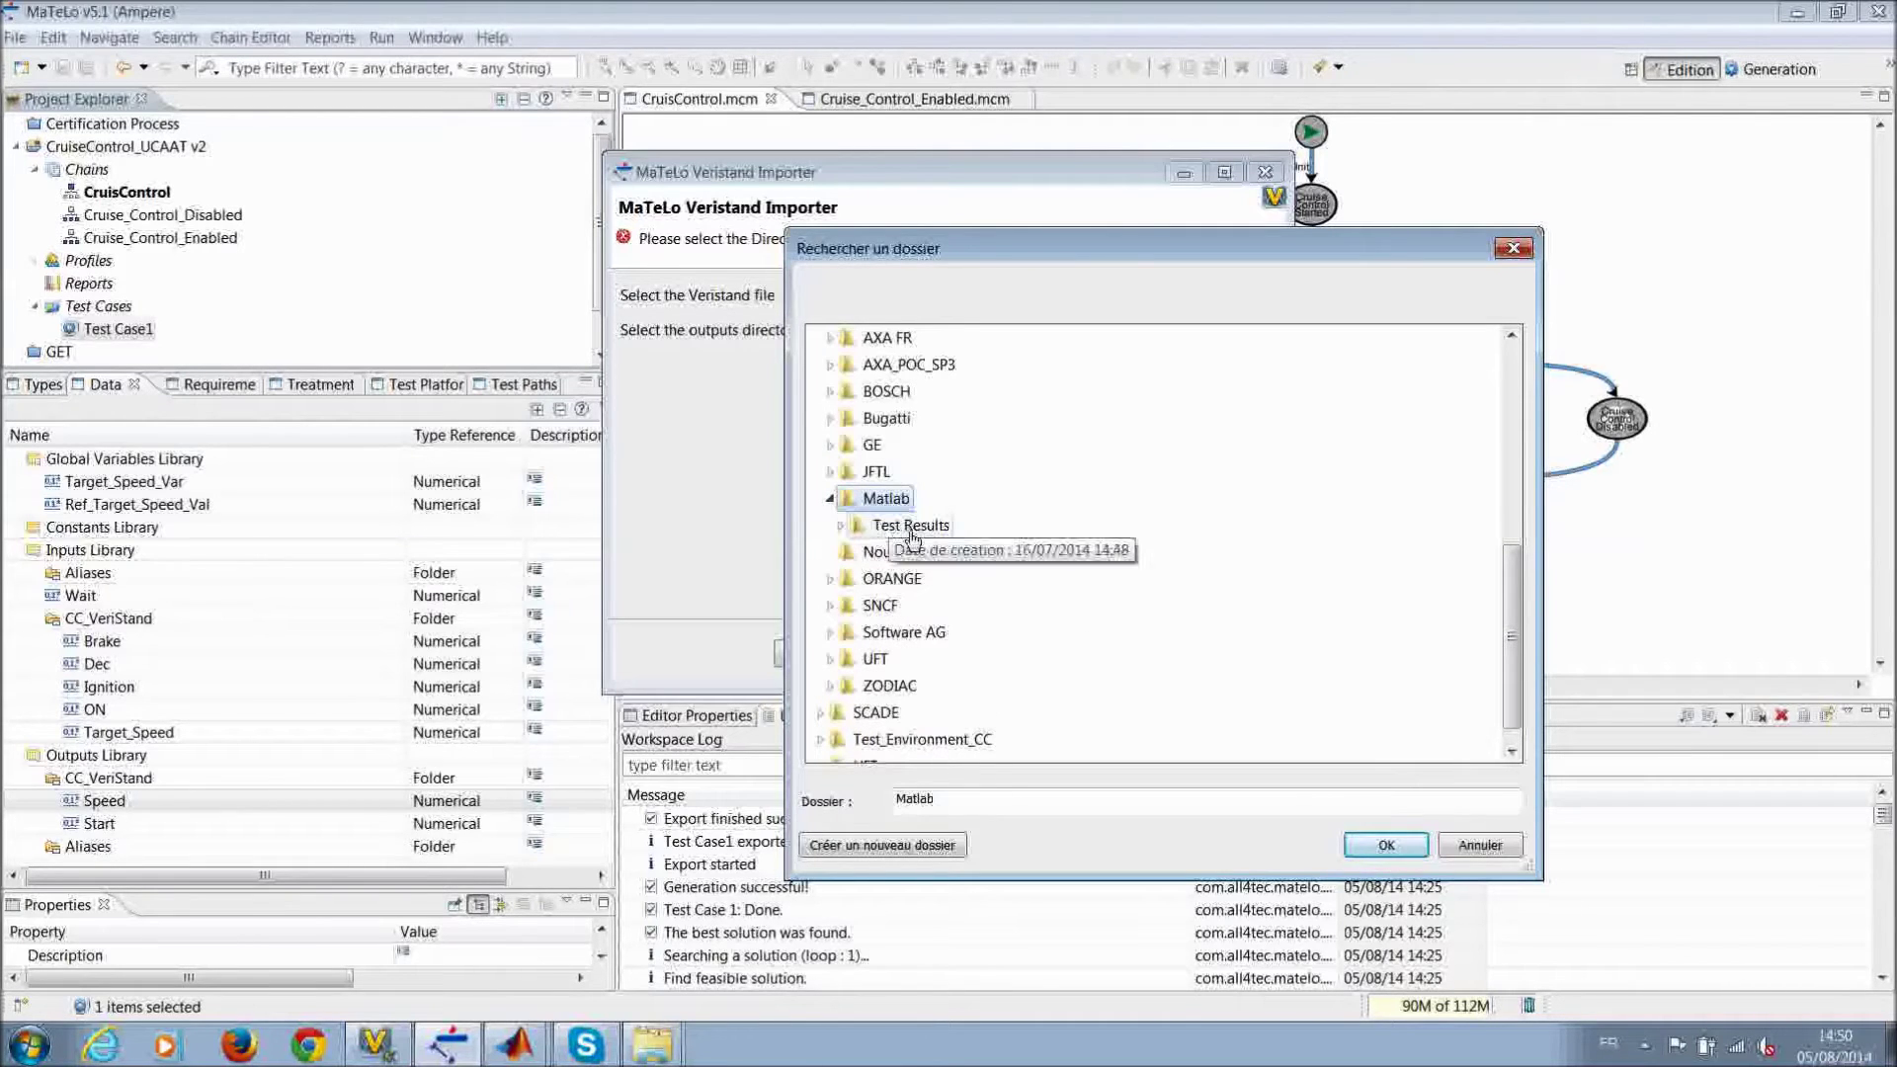
pyautogui.click(1375, 846)
pyautogui.click(1088, 668)
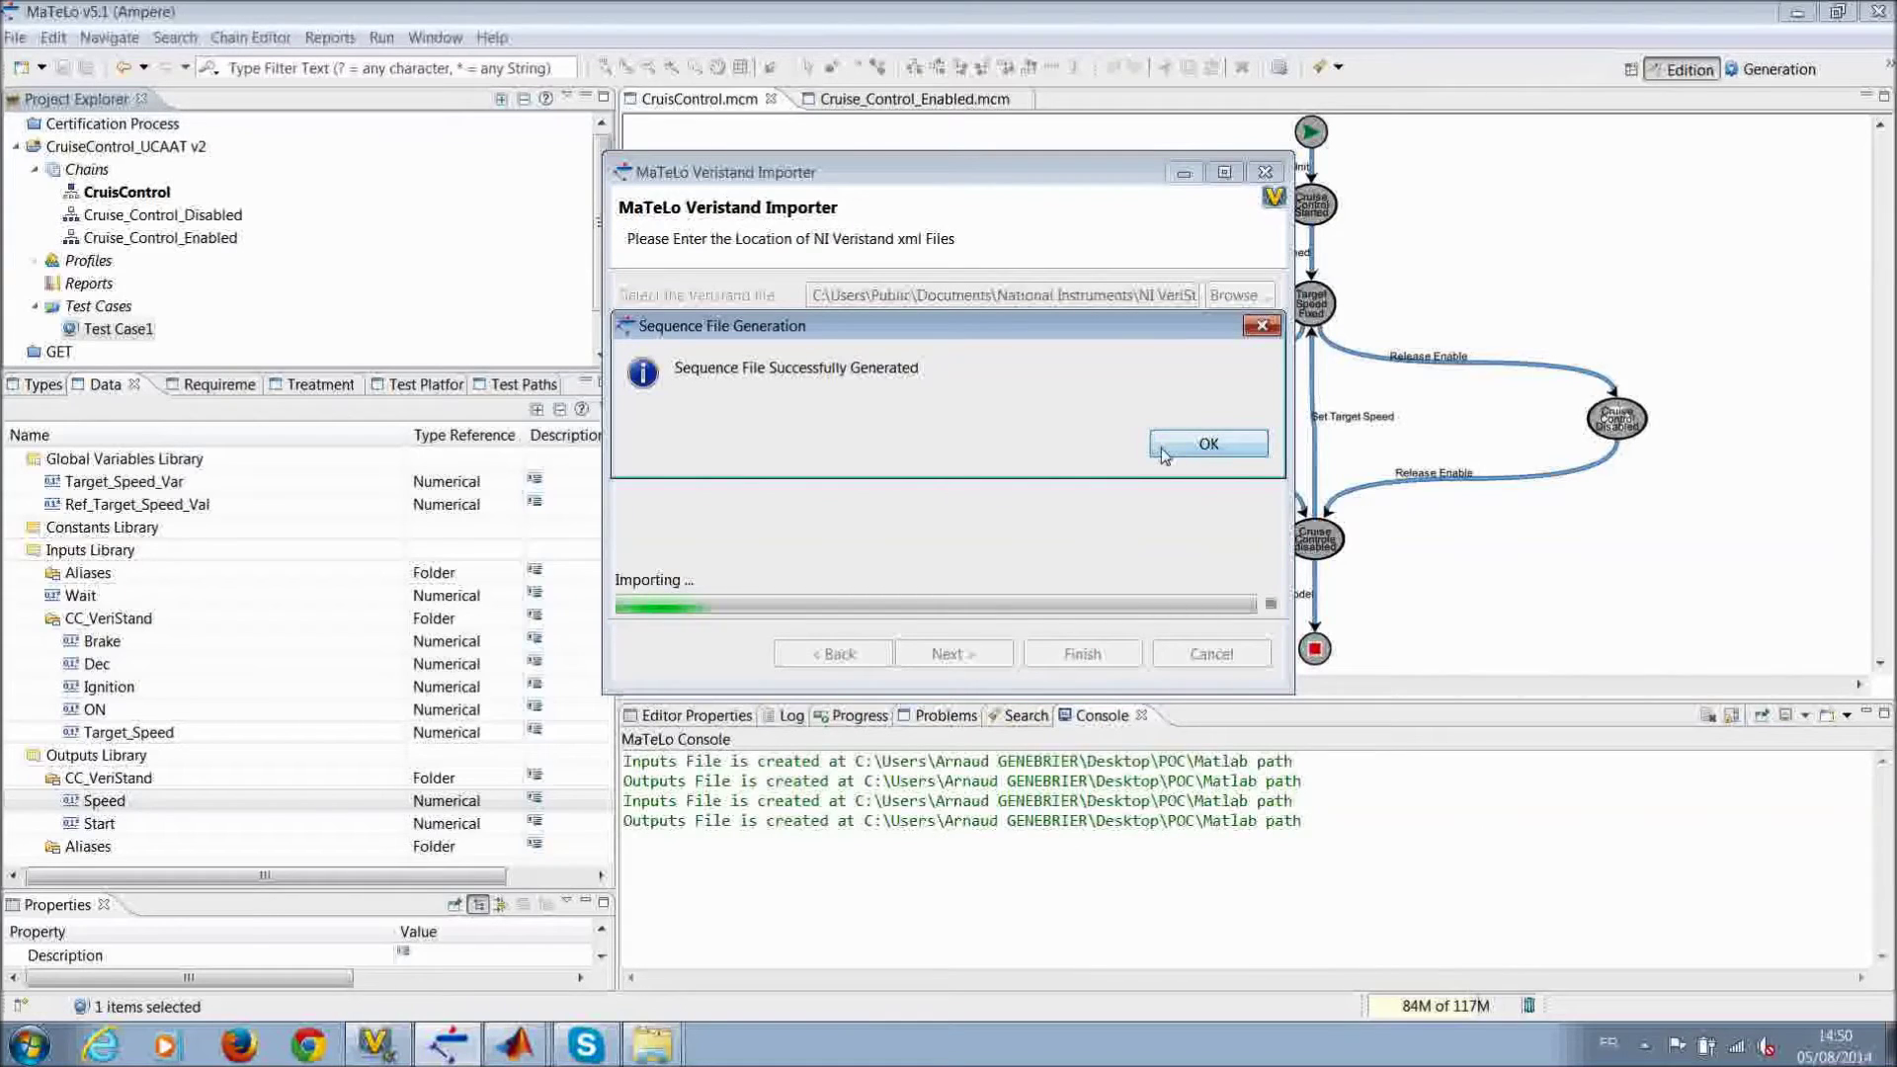
pyautogui.click(1173, 461)
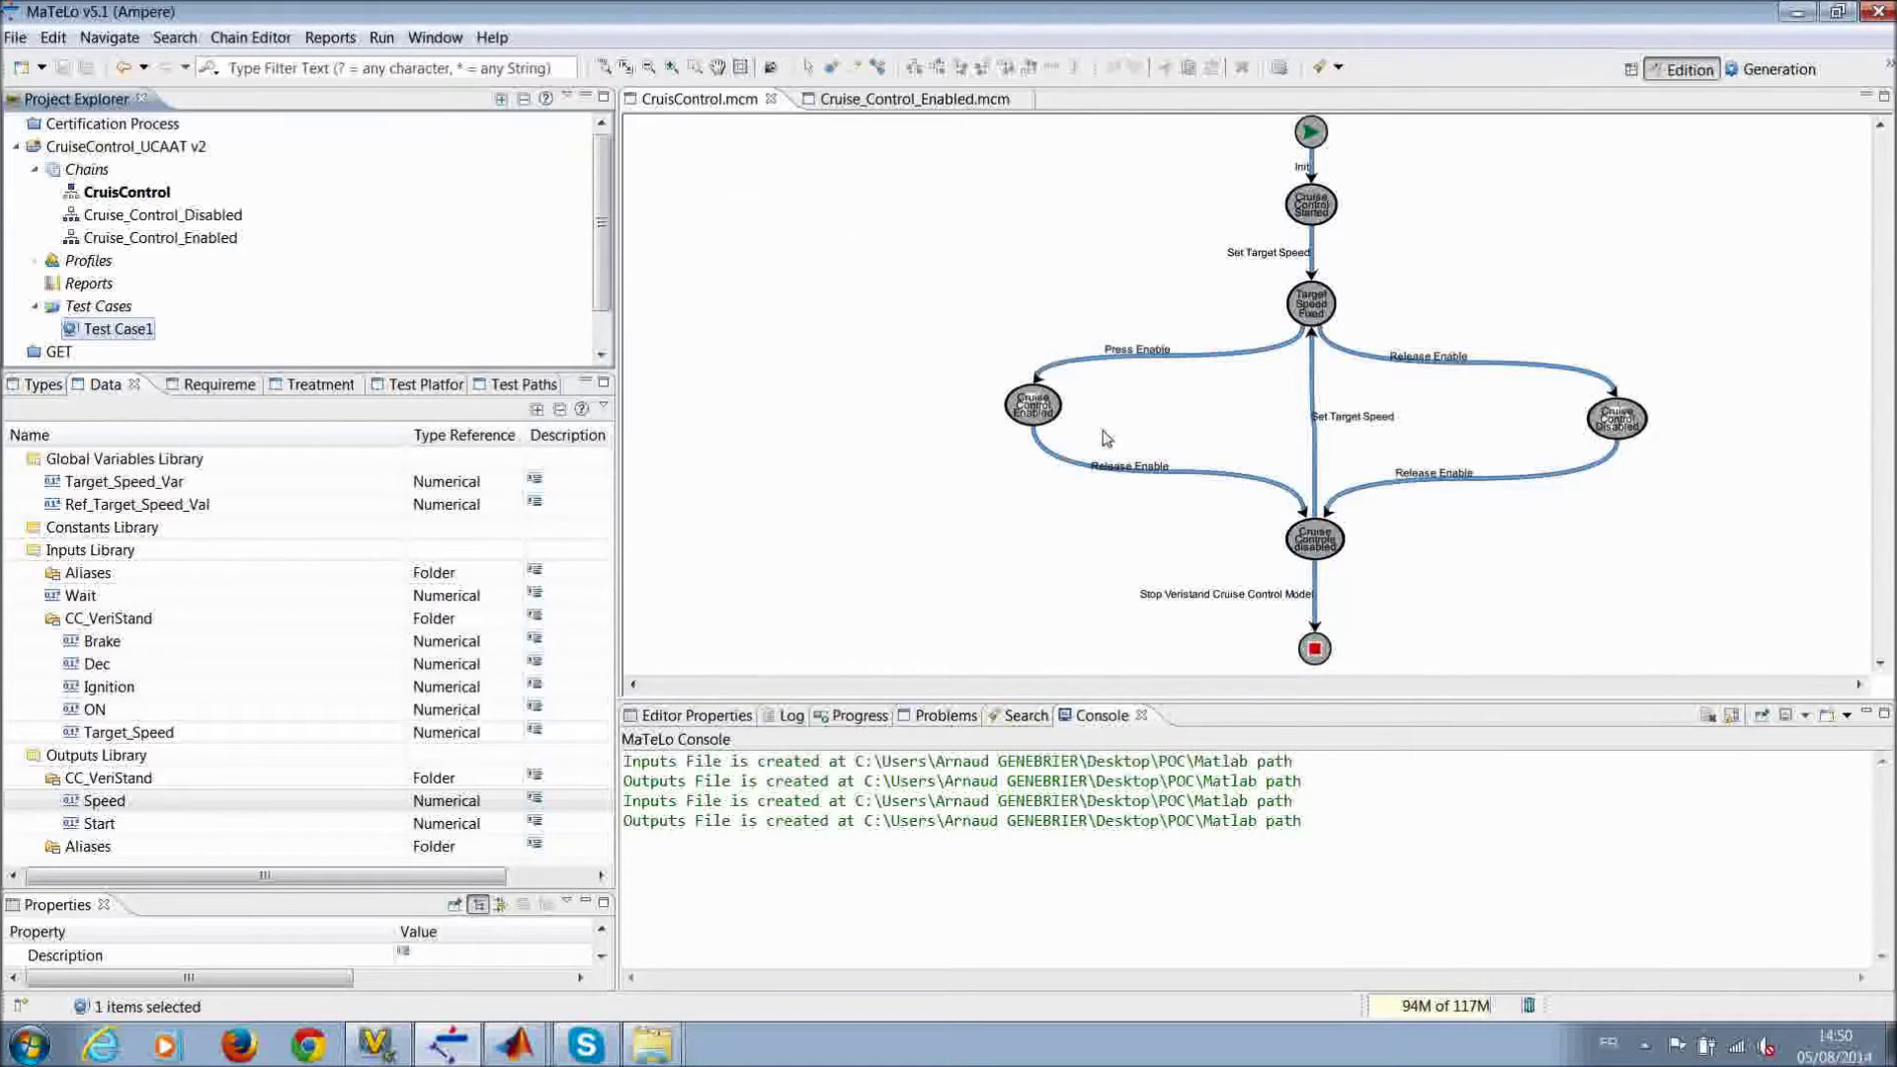
# Step: Preview CruiseControl.inputs from the desktop's POC > Matlab folder in the Inputs library import, and cancel without importing
pyautogui.click(16, 38)
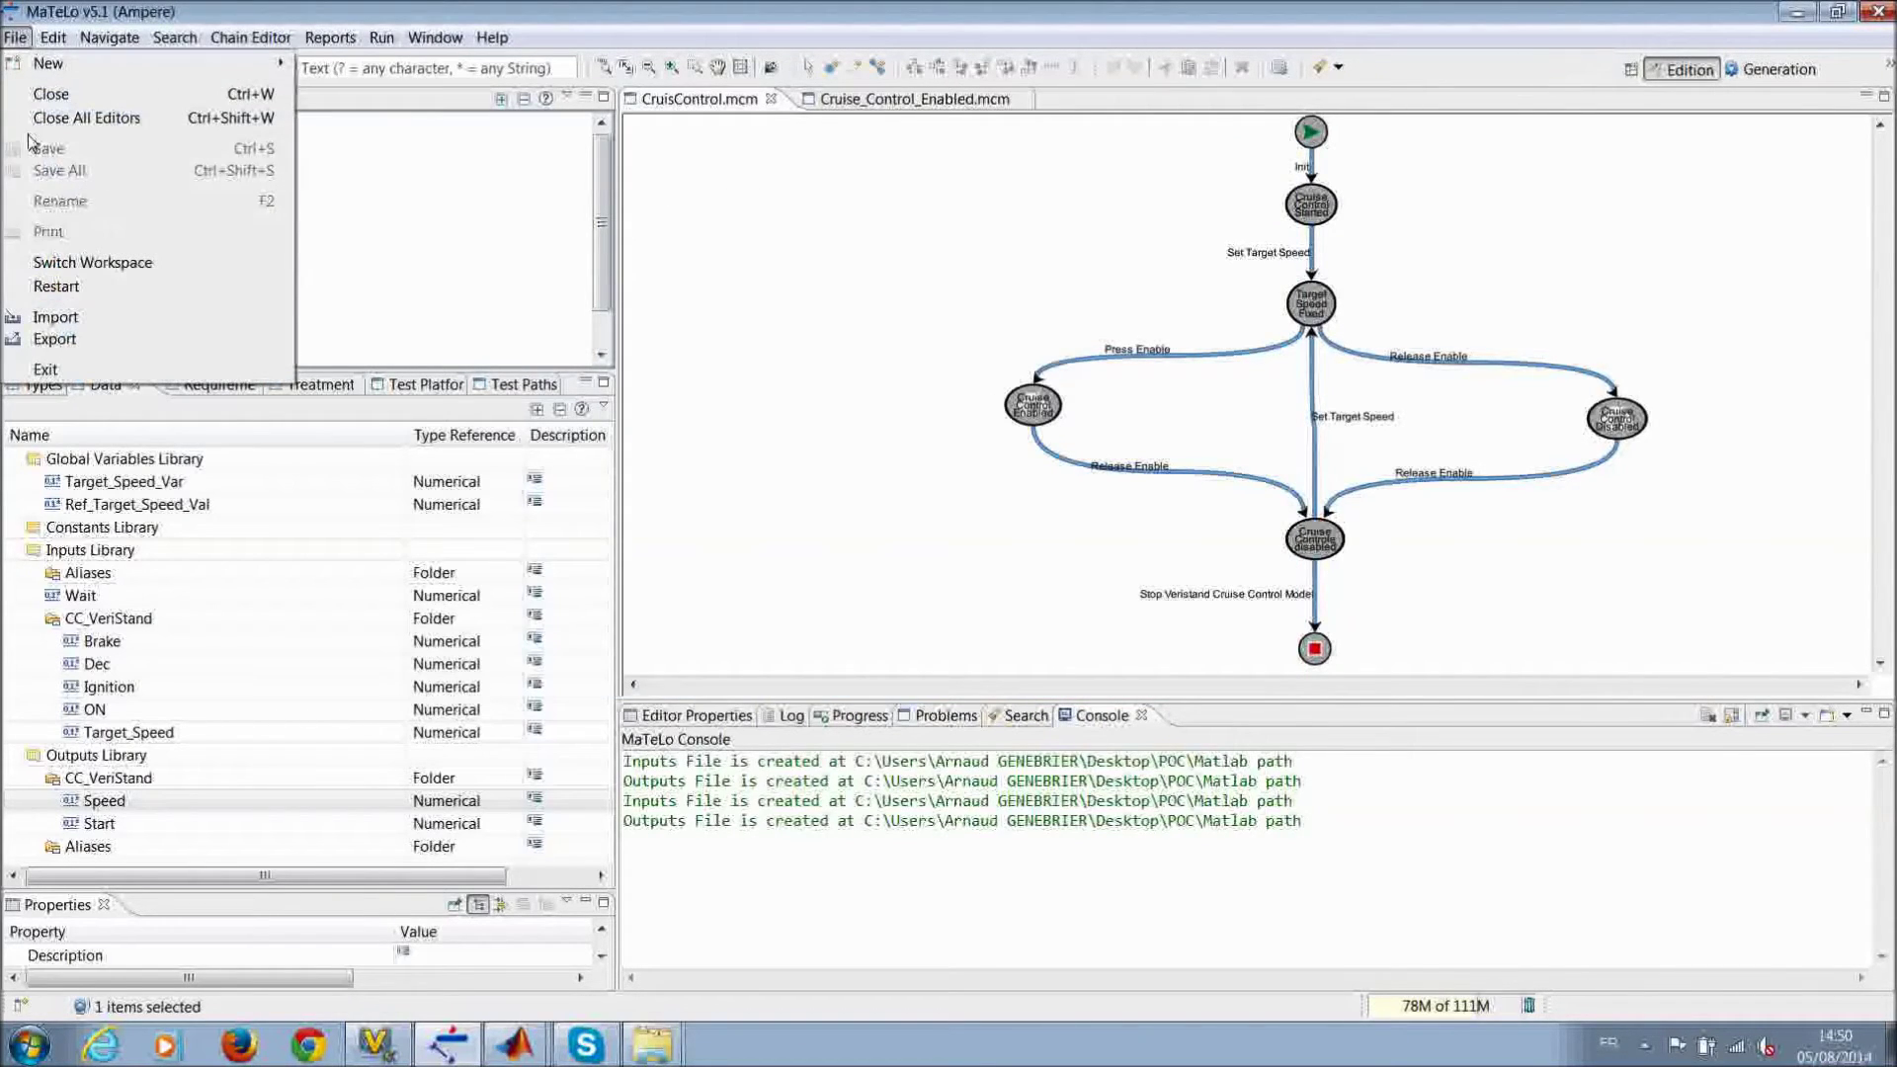
pyautogui.click(54, 317)
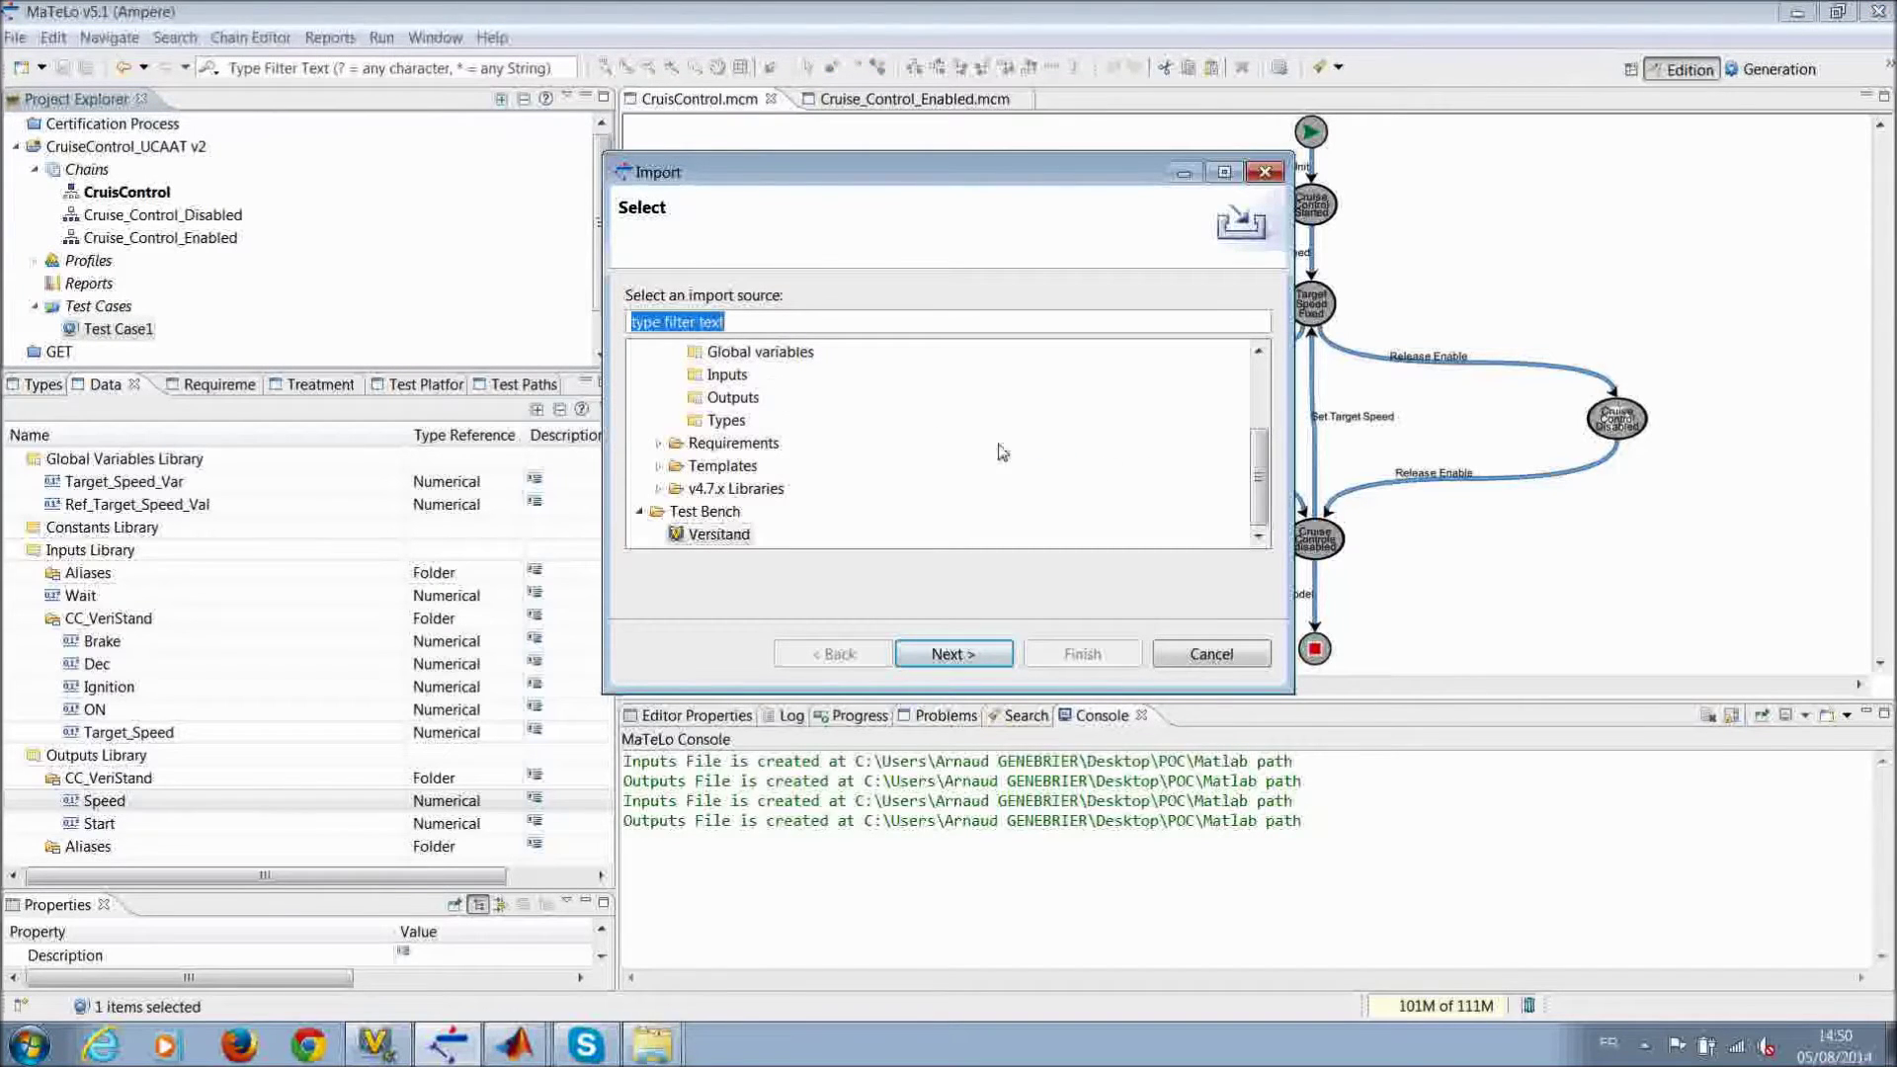
pyautogui.click(743, 382)
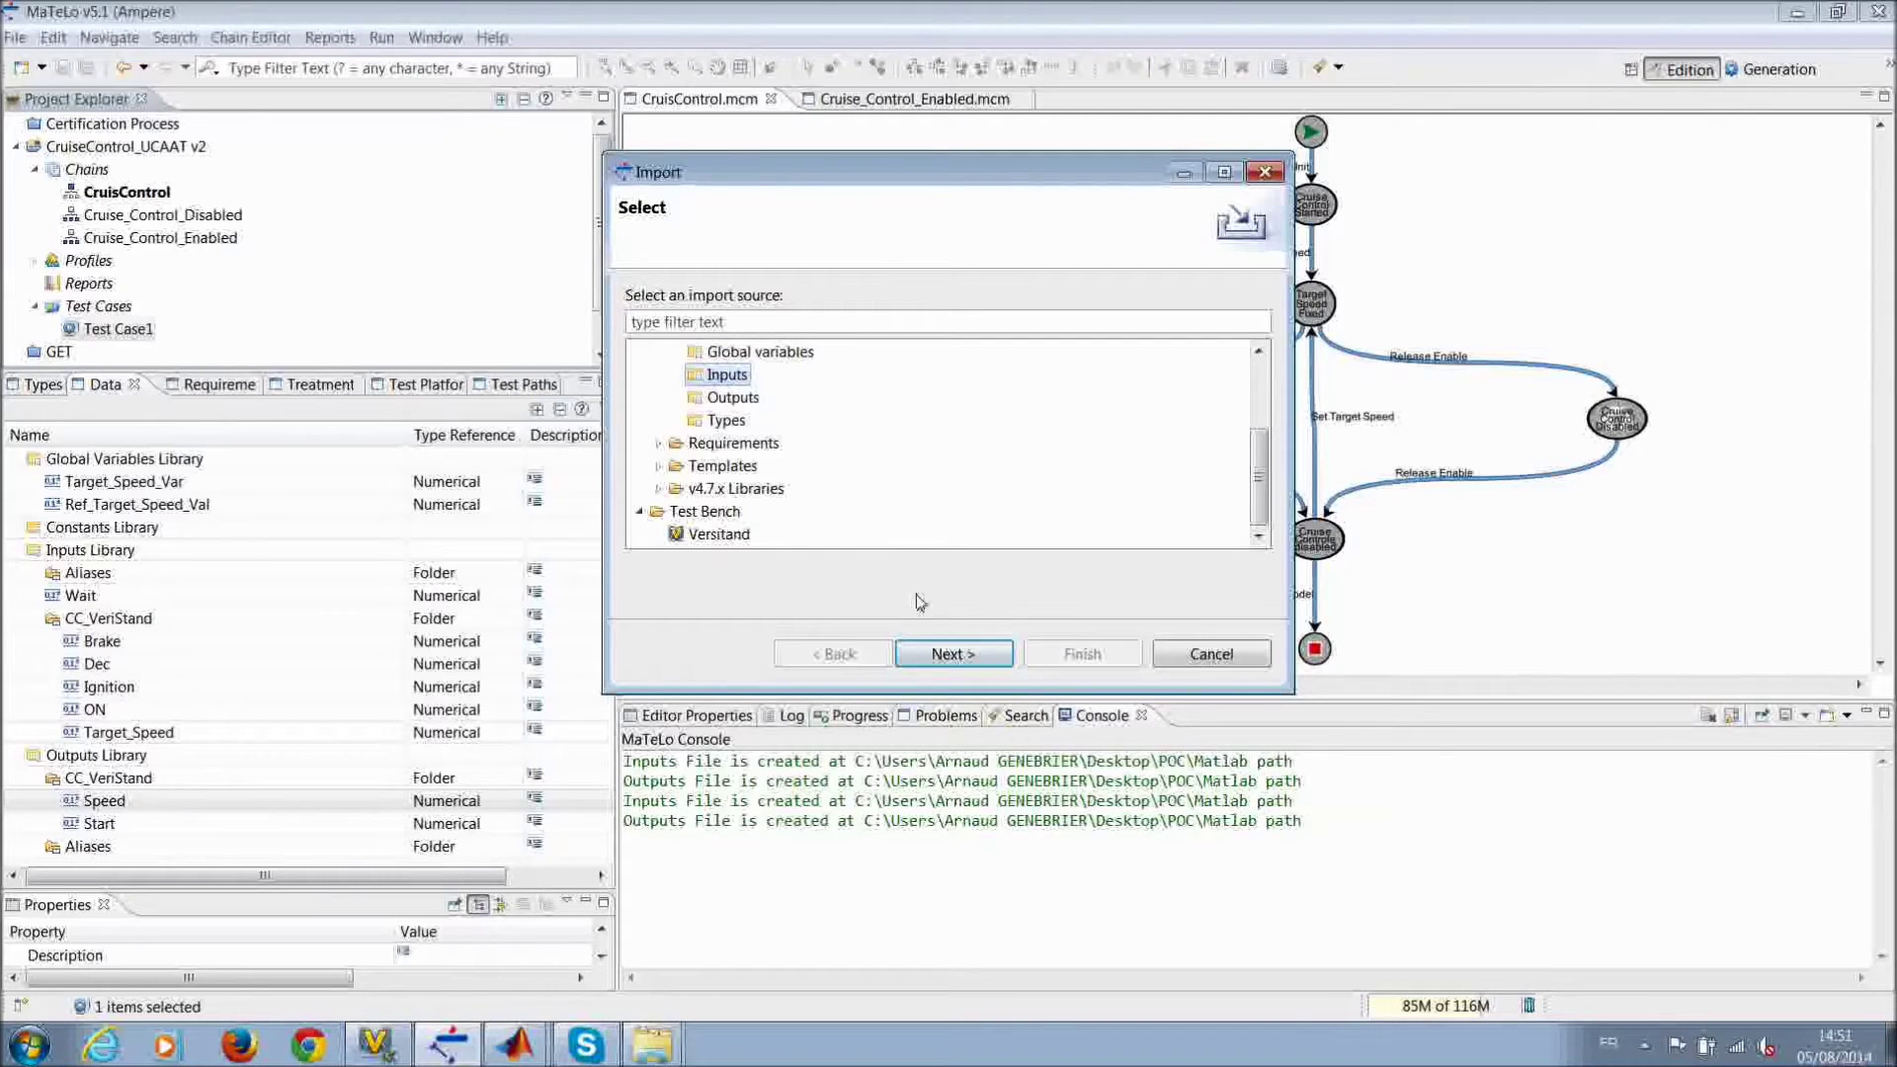
pyautogui.click(952, 654)
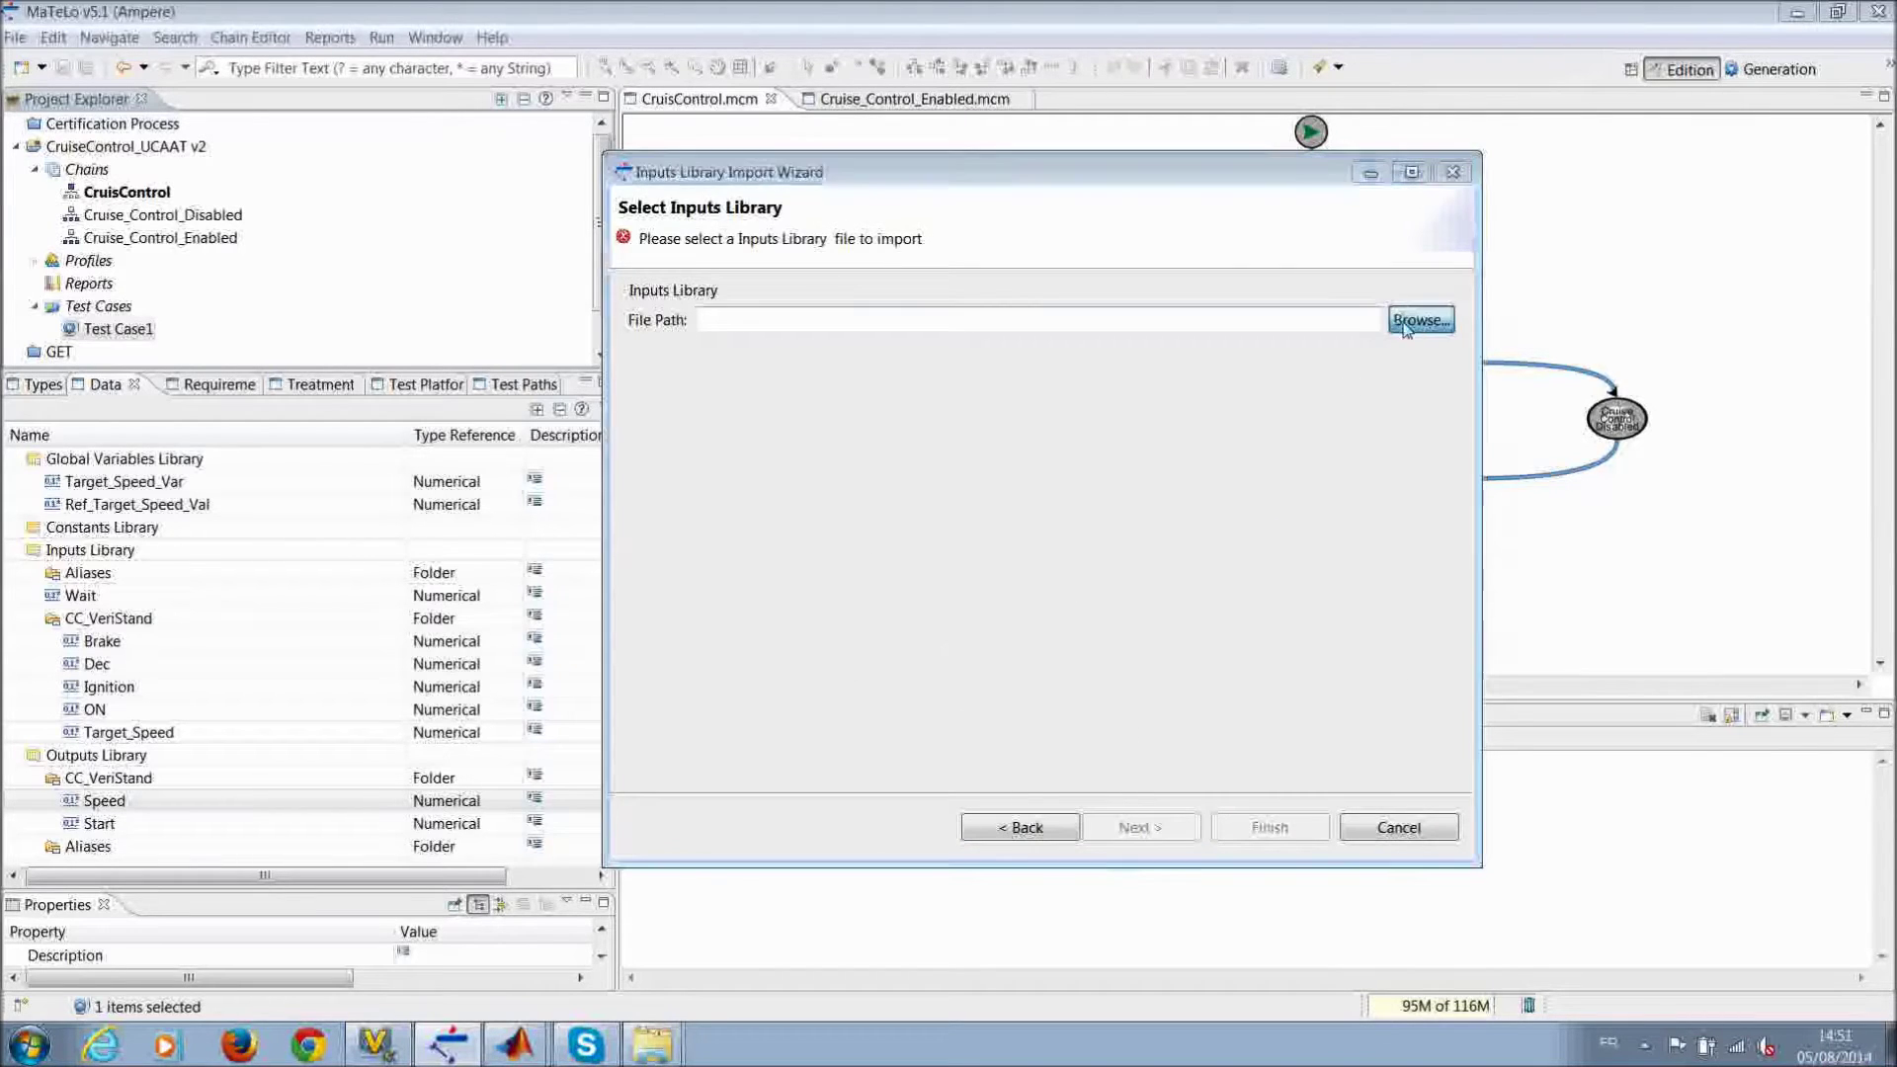
pyautogui.click(1420, 321)
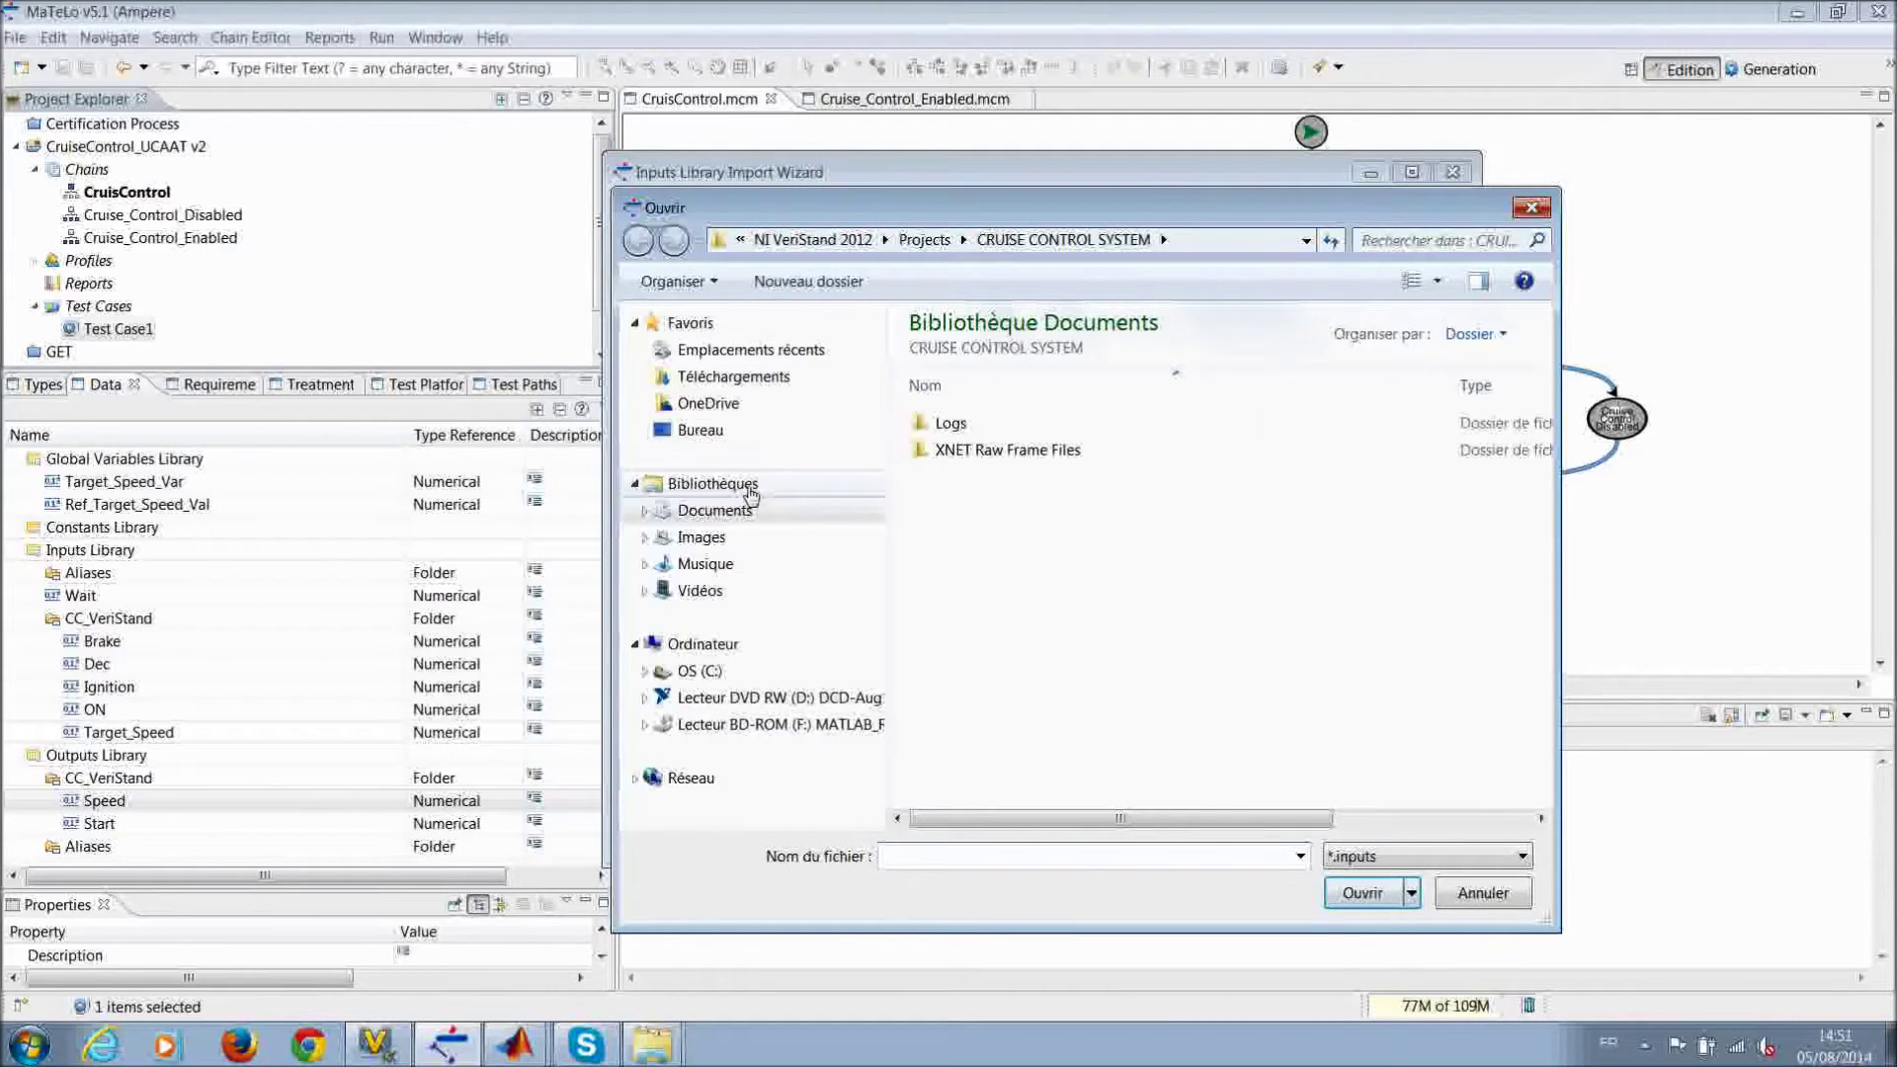
pyautogui.click(727, 431)
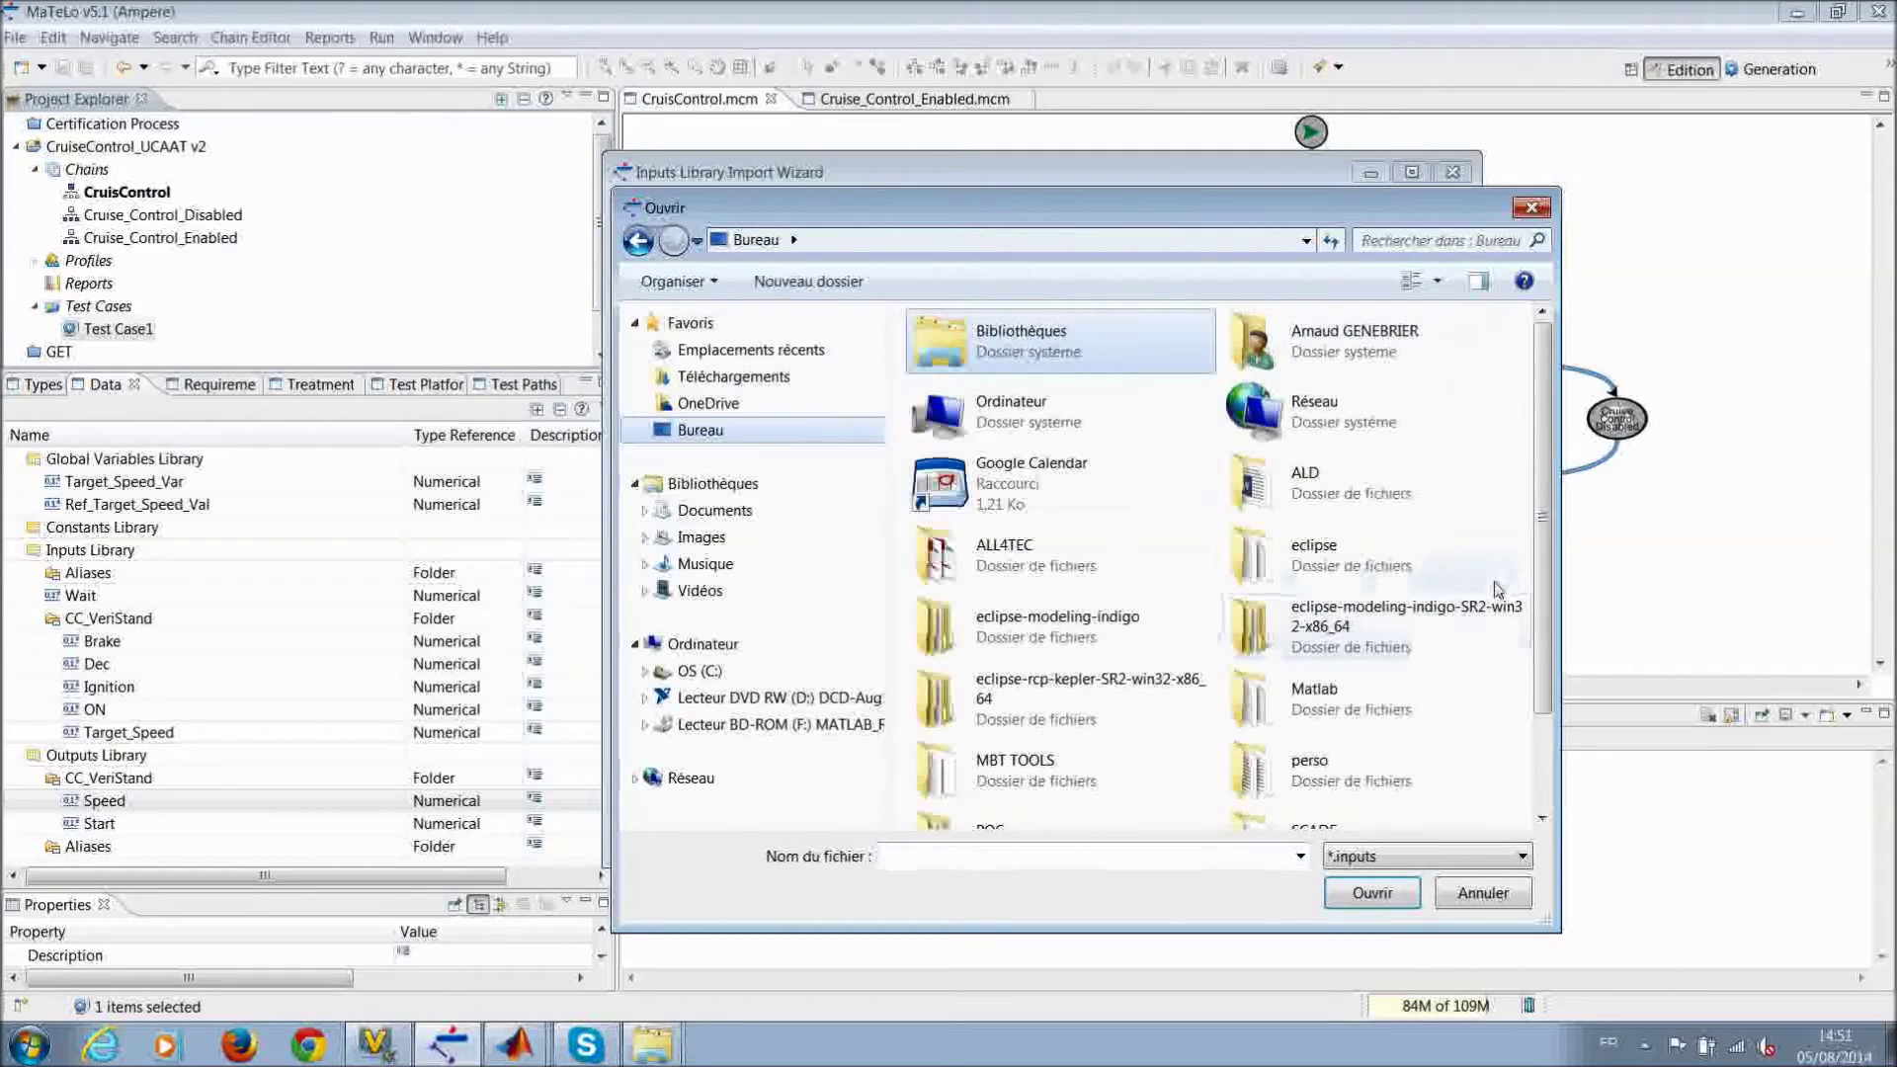
pyautogui.scroll(-2, 1384, 633)
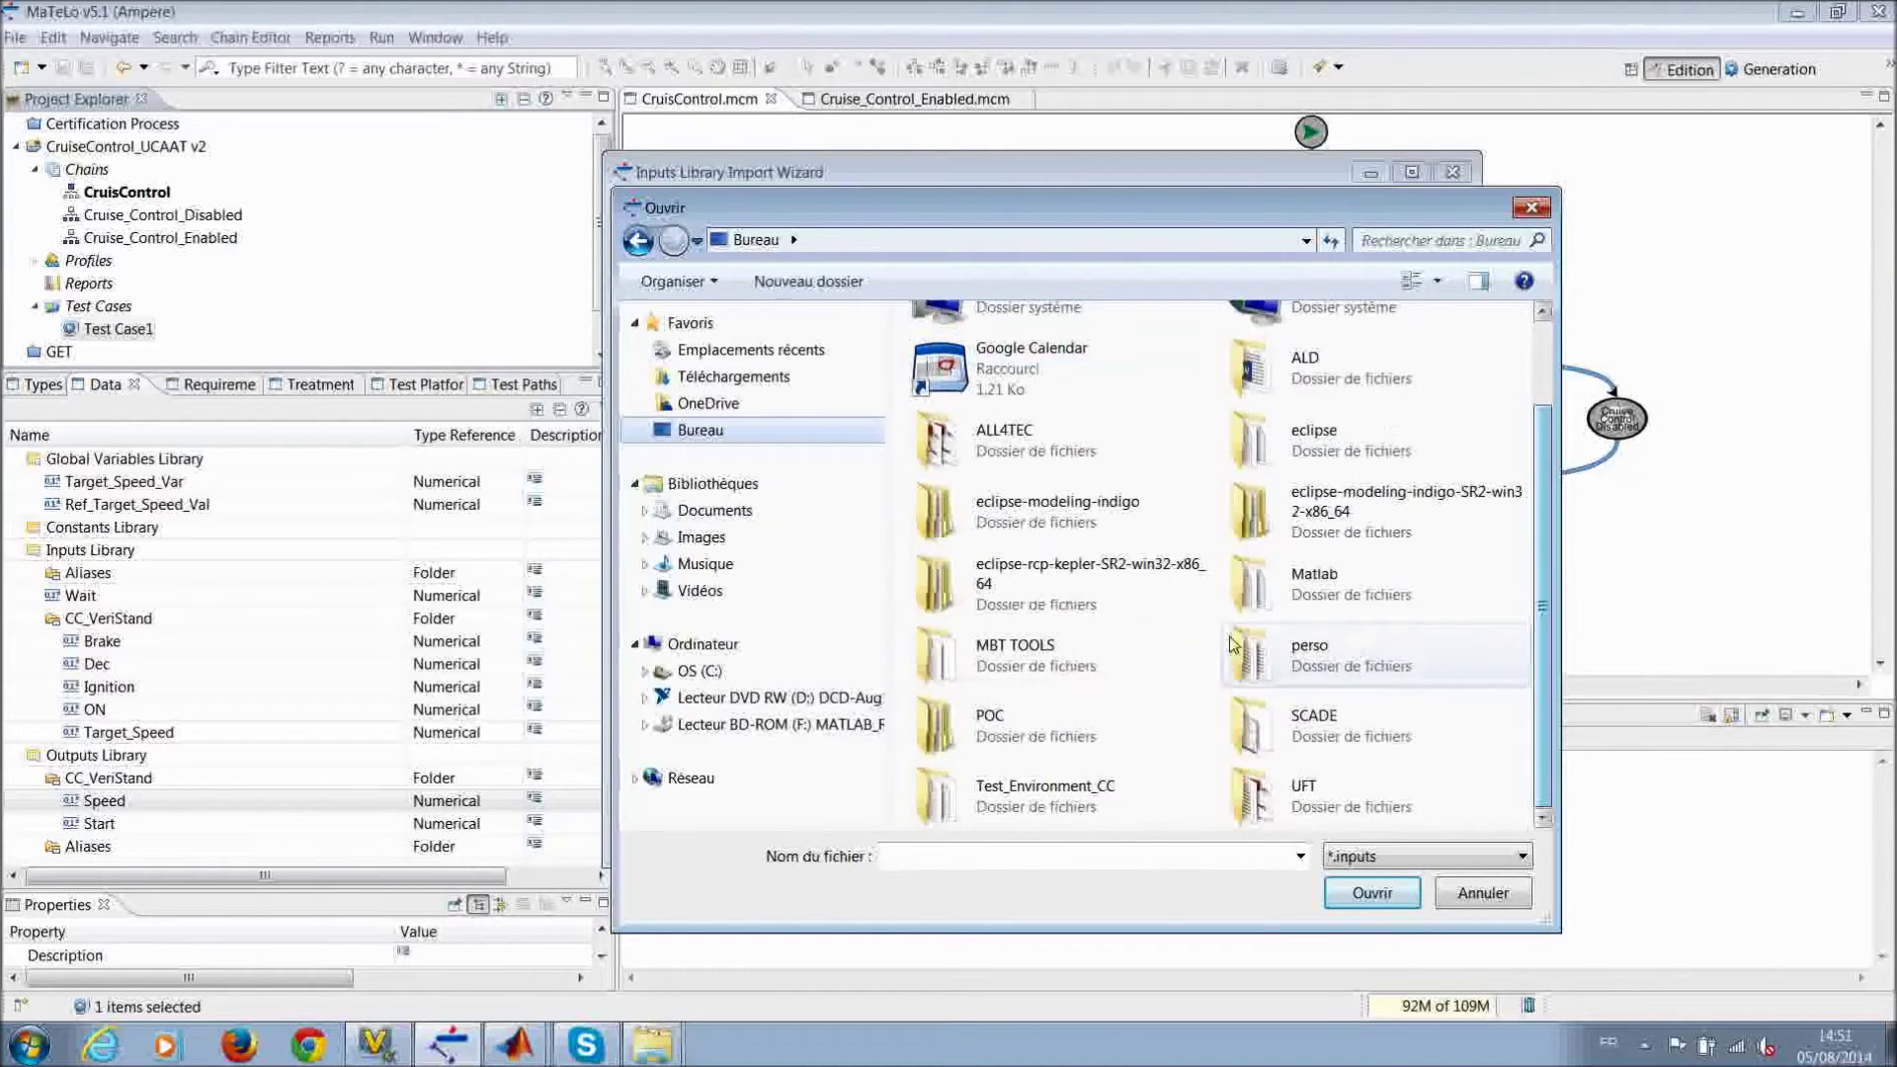
pyautogui.doubleClick(960, 713)
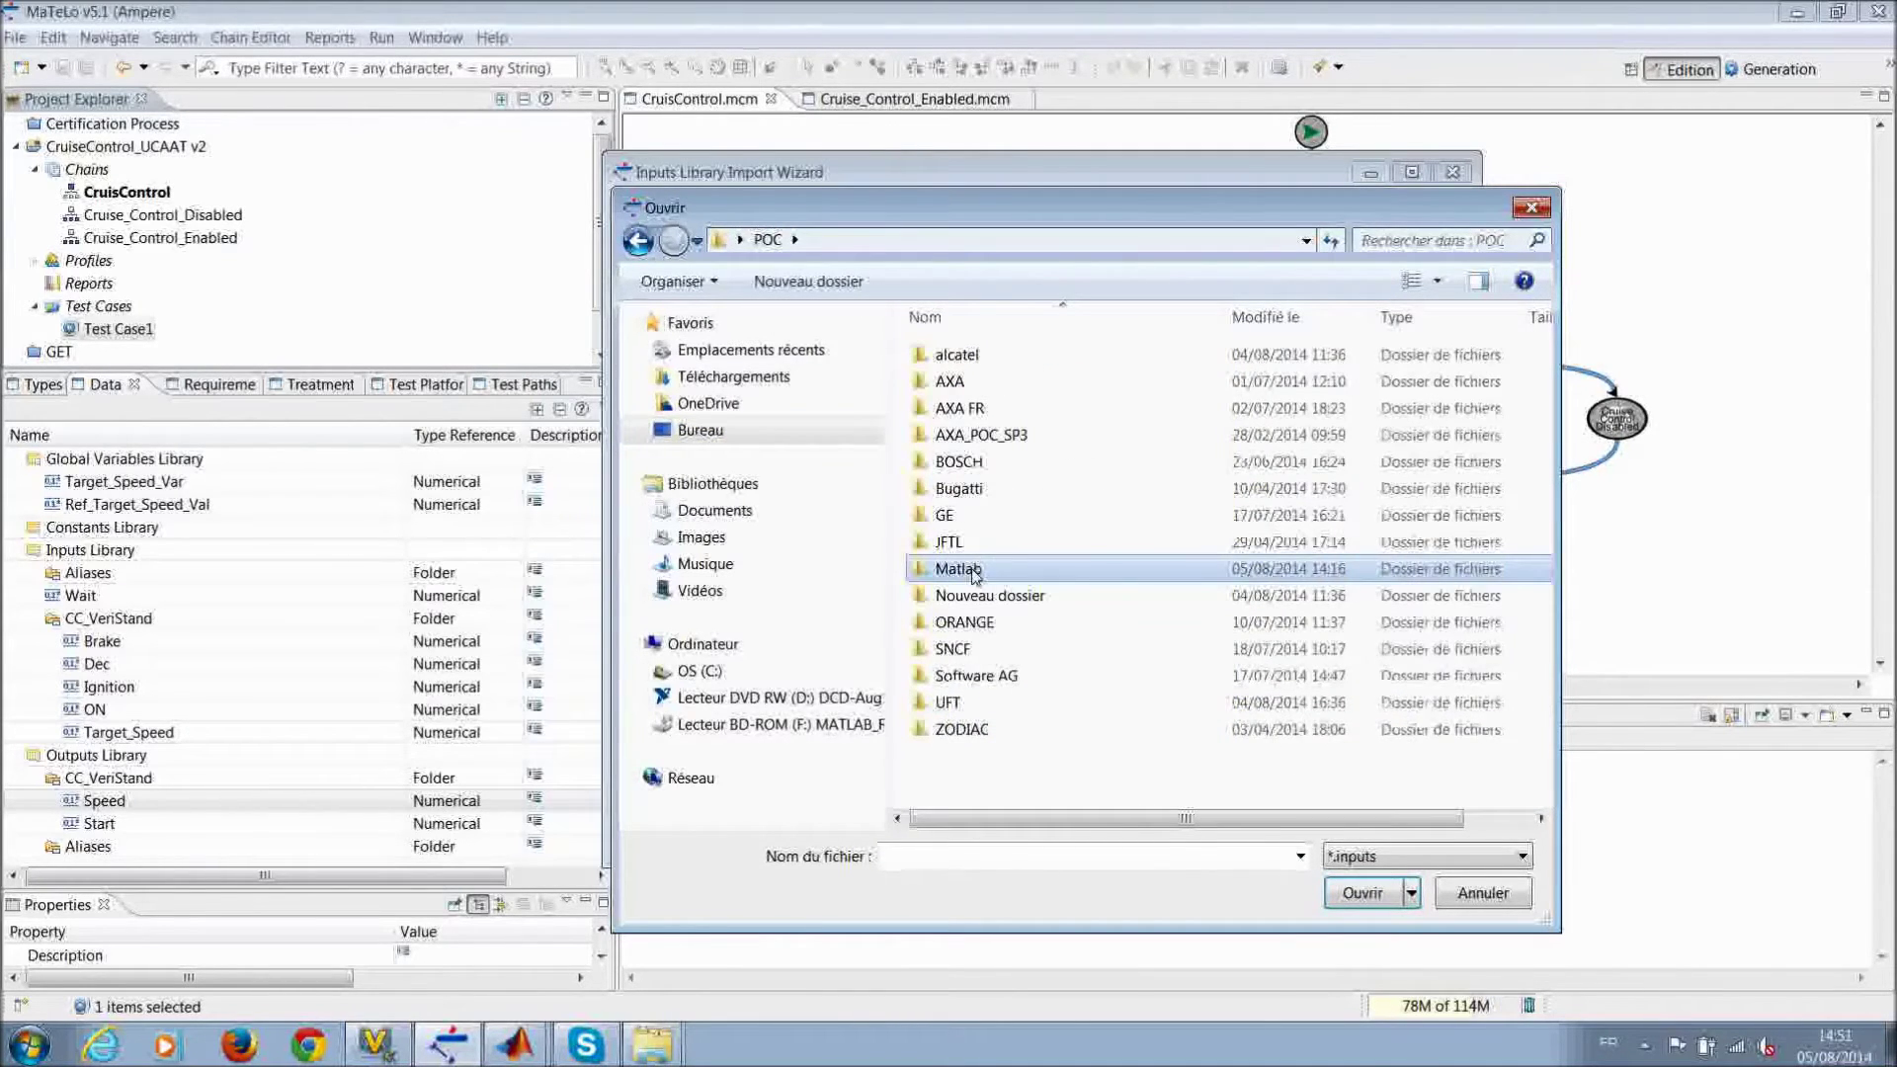
pyautogui.doubleClick(973, 571)
pyautogui.doubleClick(983, 388)
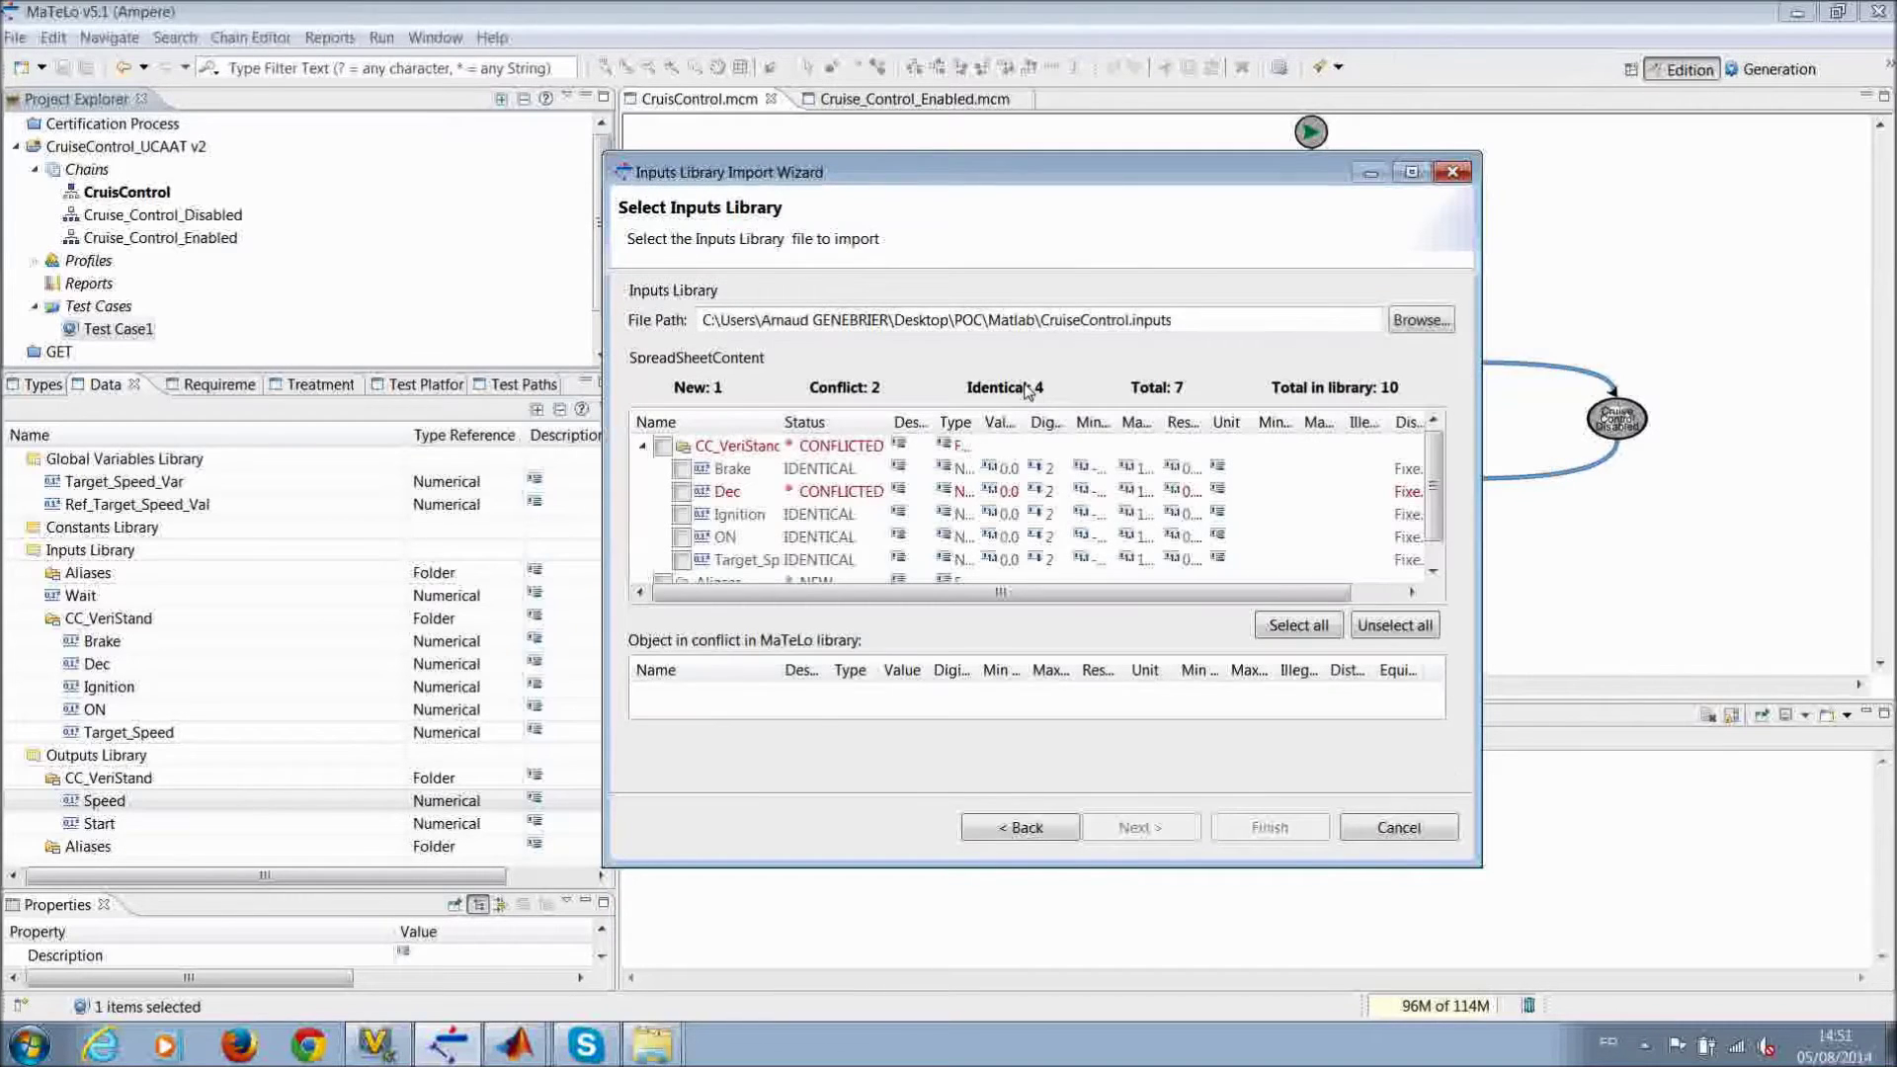
pyautogui.click(1415, 175)
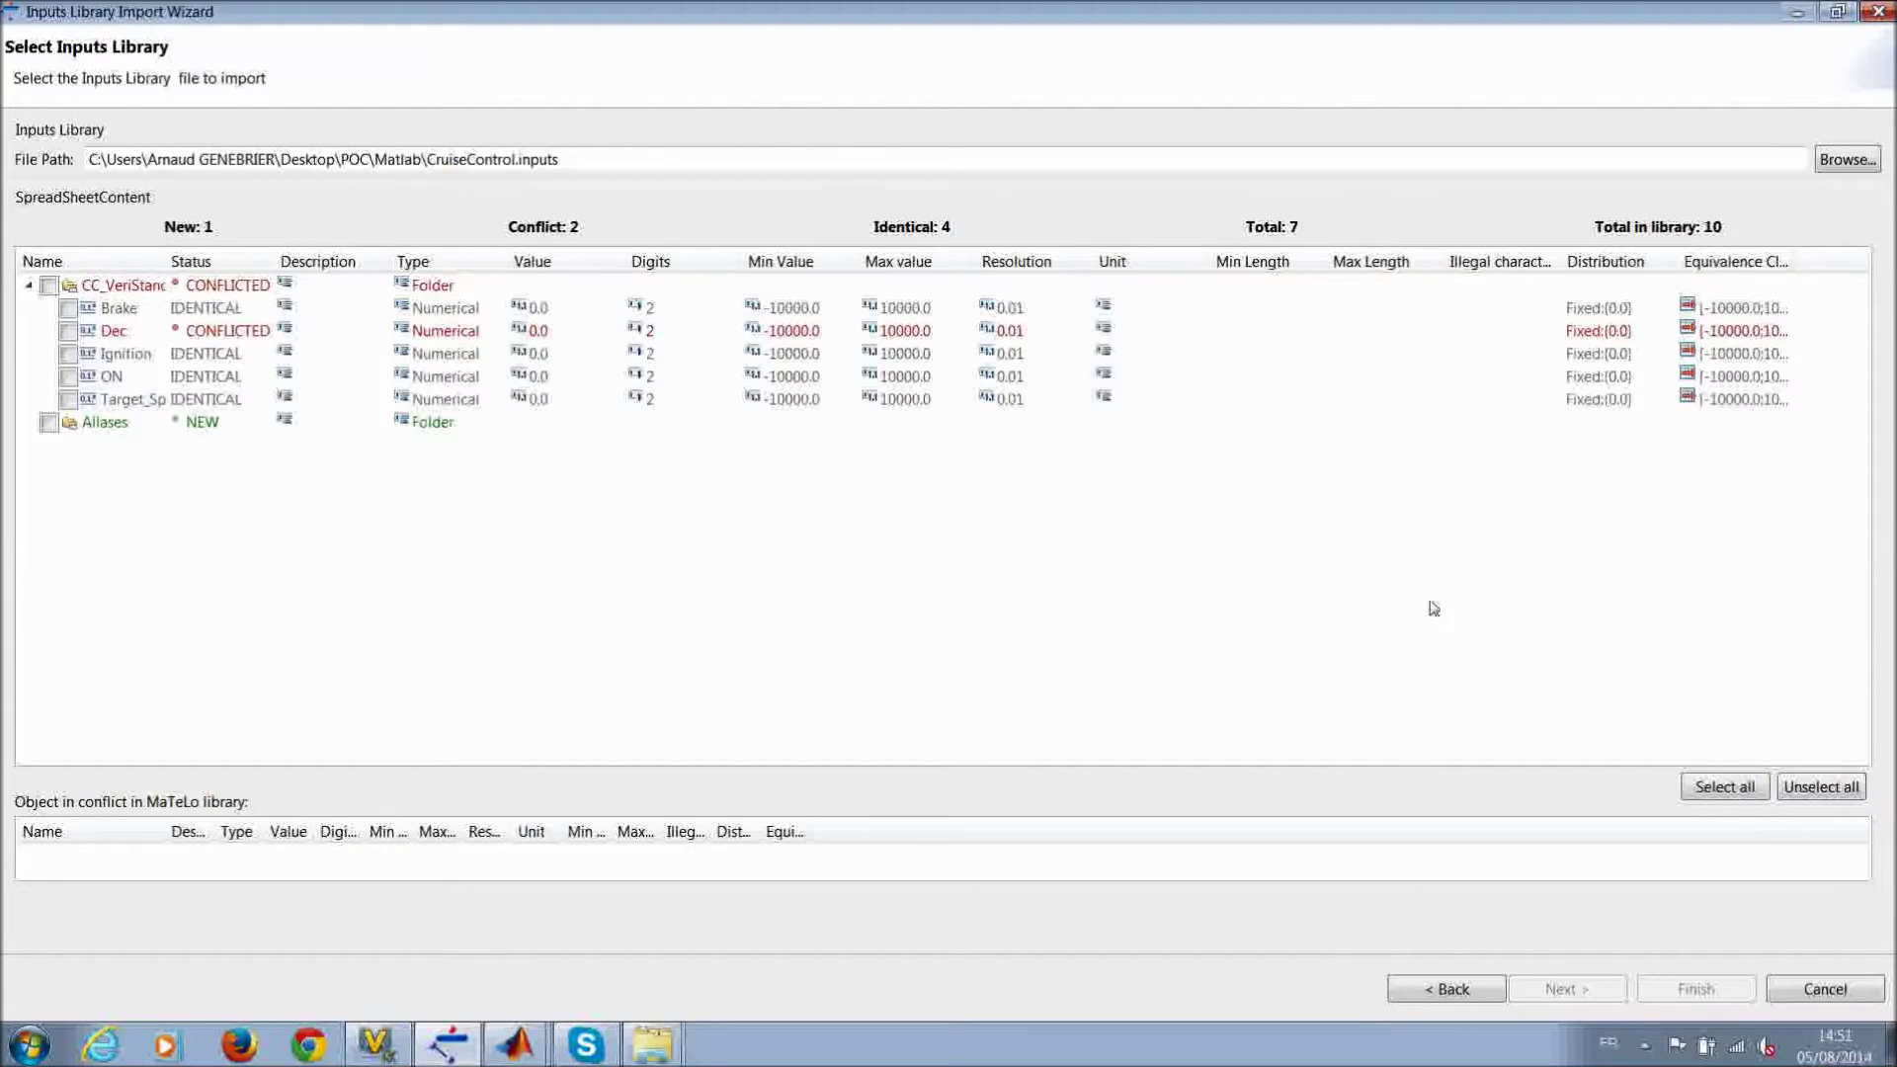
pyautogui.click(1821, 988)
# Step: Preview CruiseControl.outputs from the POC > Matlab folder in the Outputs library import, and cancel without importing
pyautogui.click(12, 37)
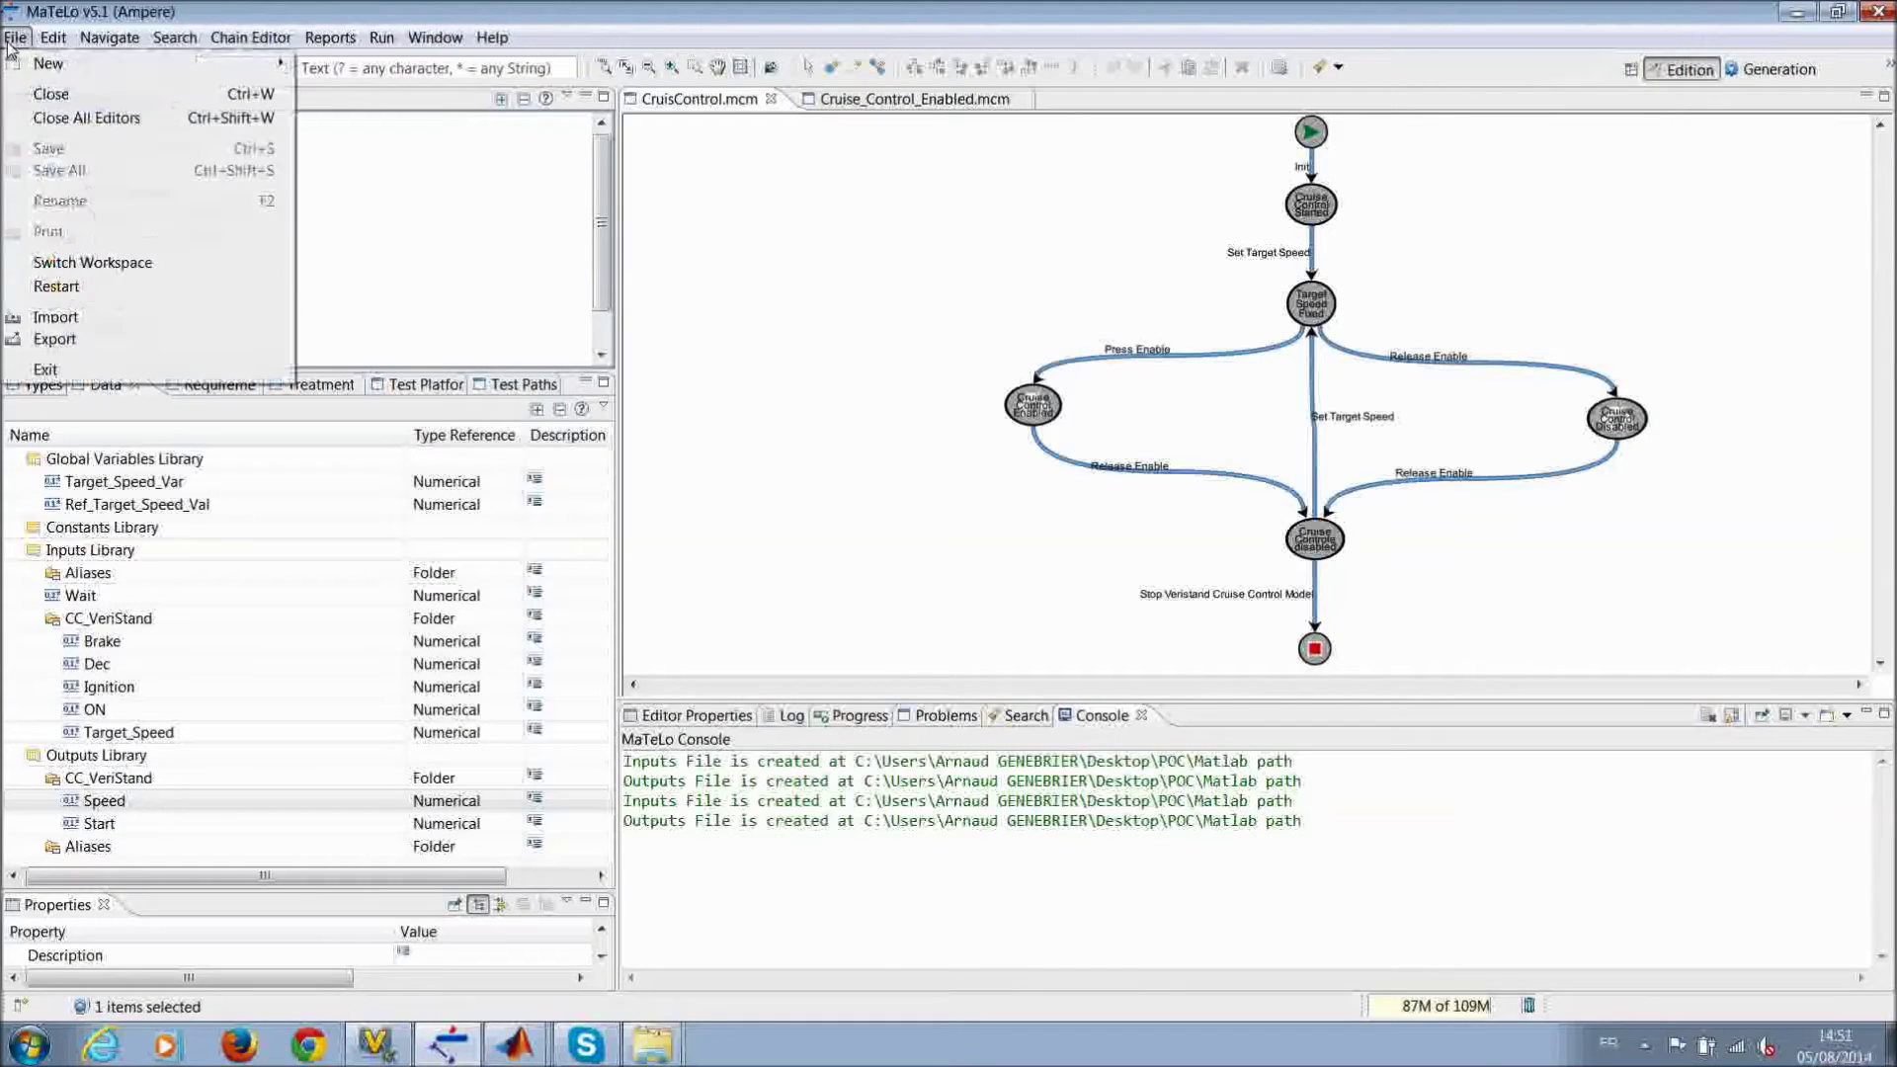
pyautogui.click(123, 314)
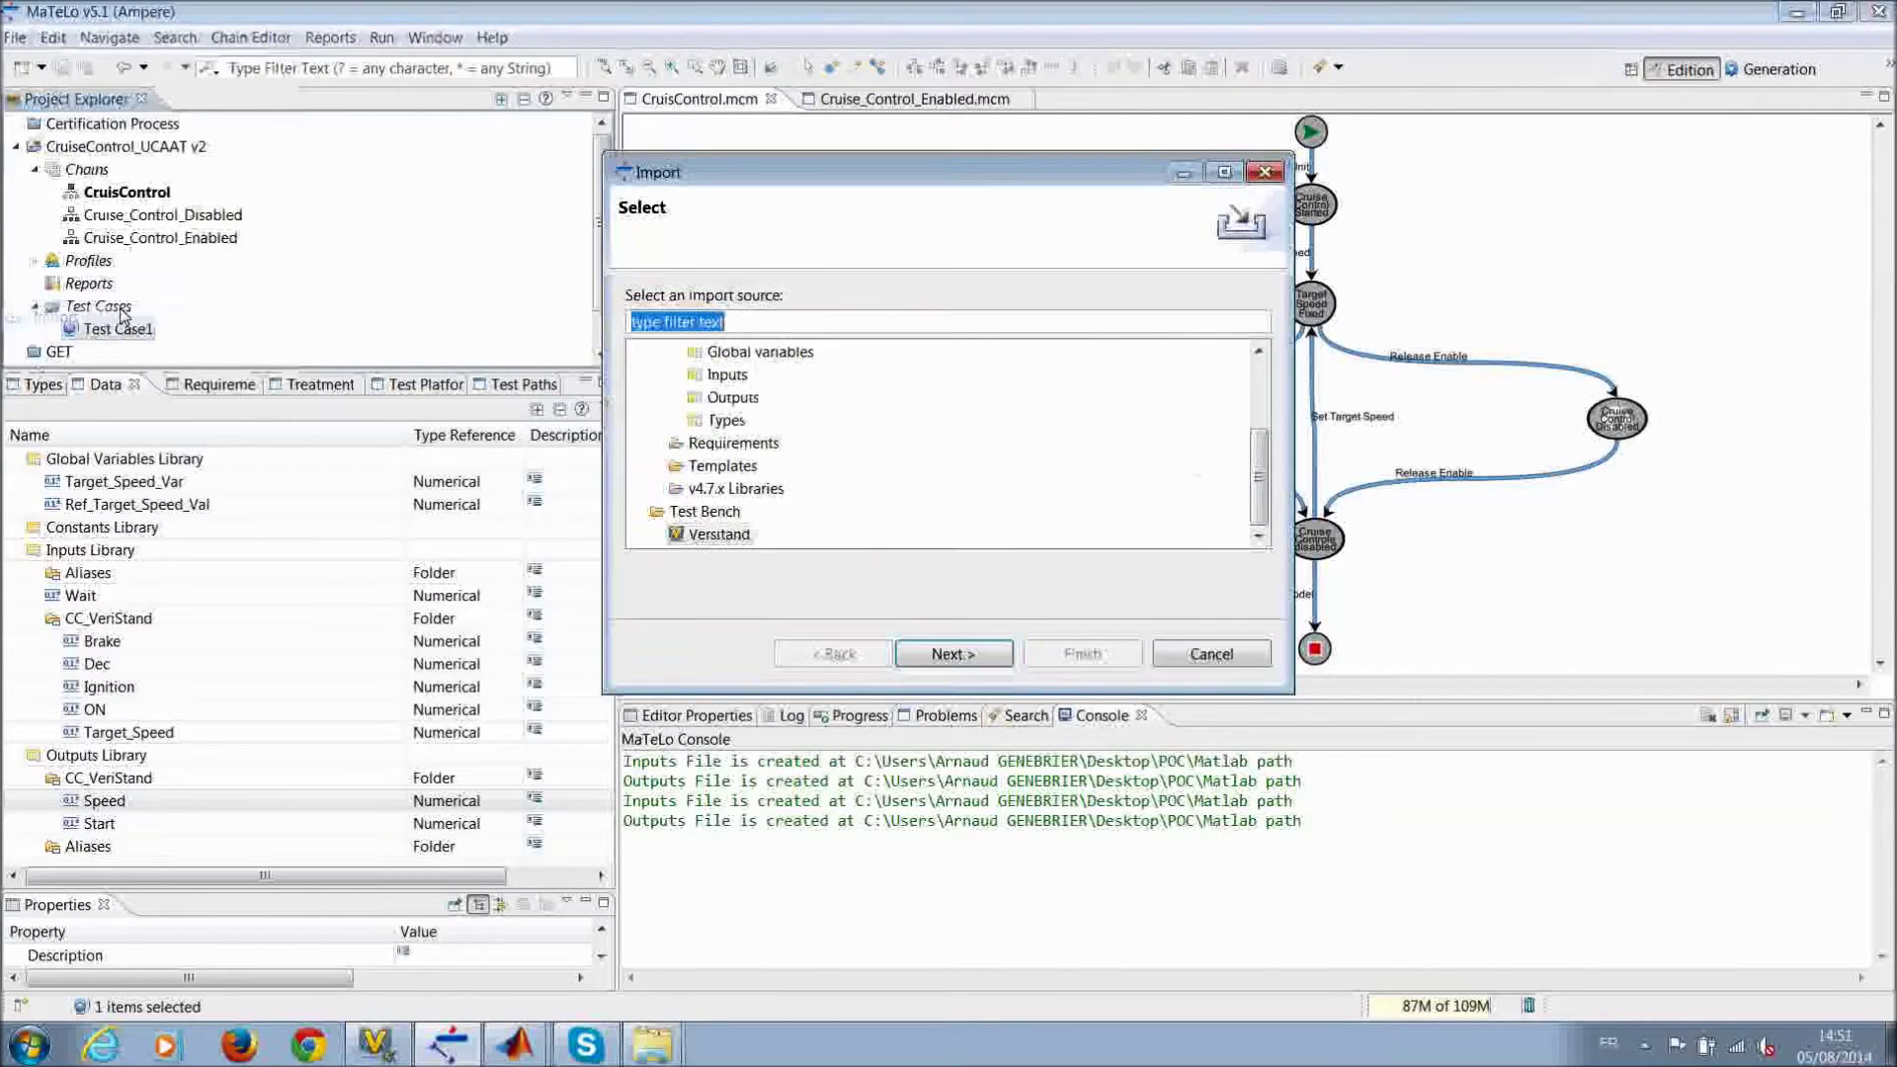
pyautogui.doubleClick(733, 397)
pyautogui.click(1372, 319)
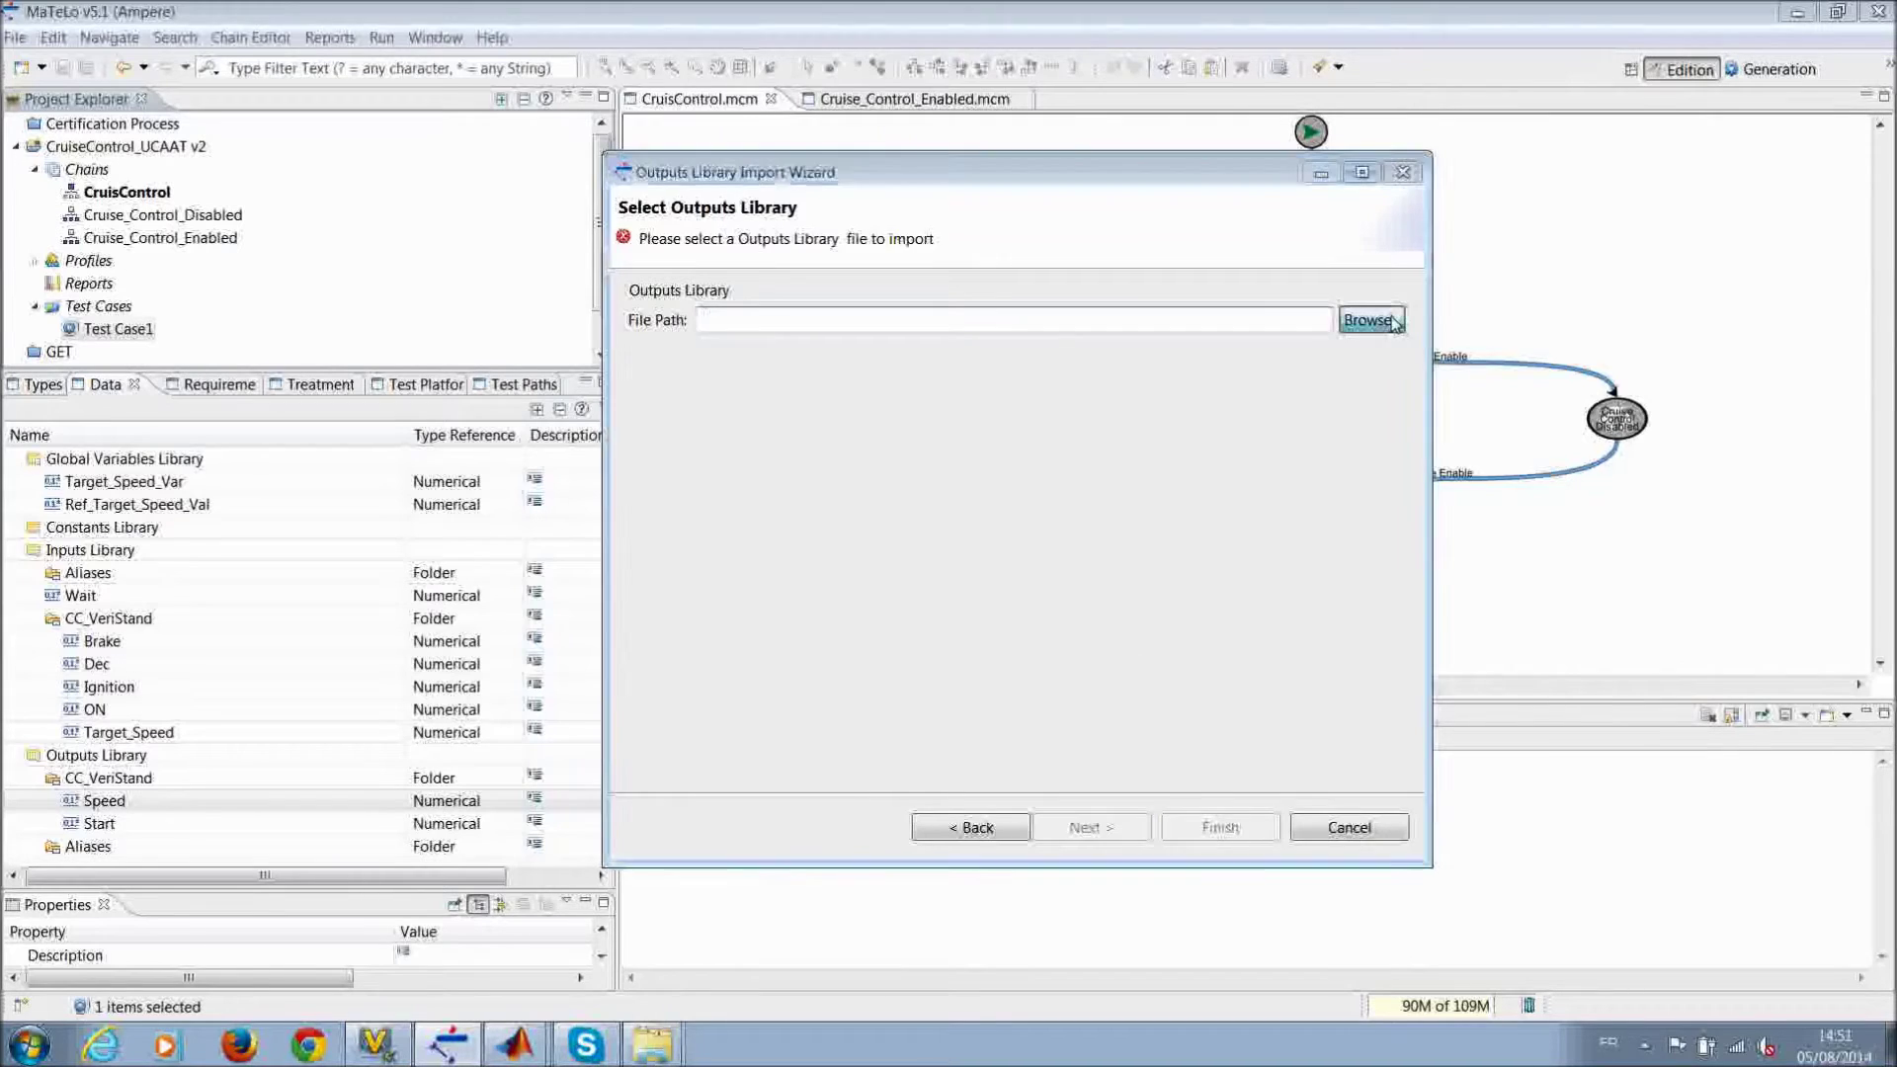
pyautogui.click(1107, 384)
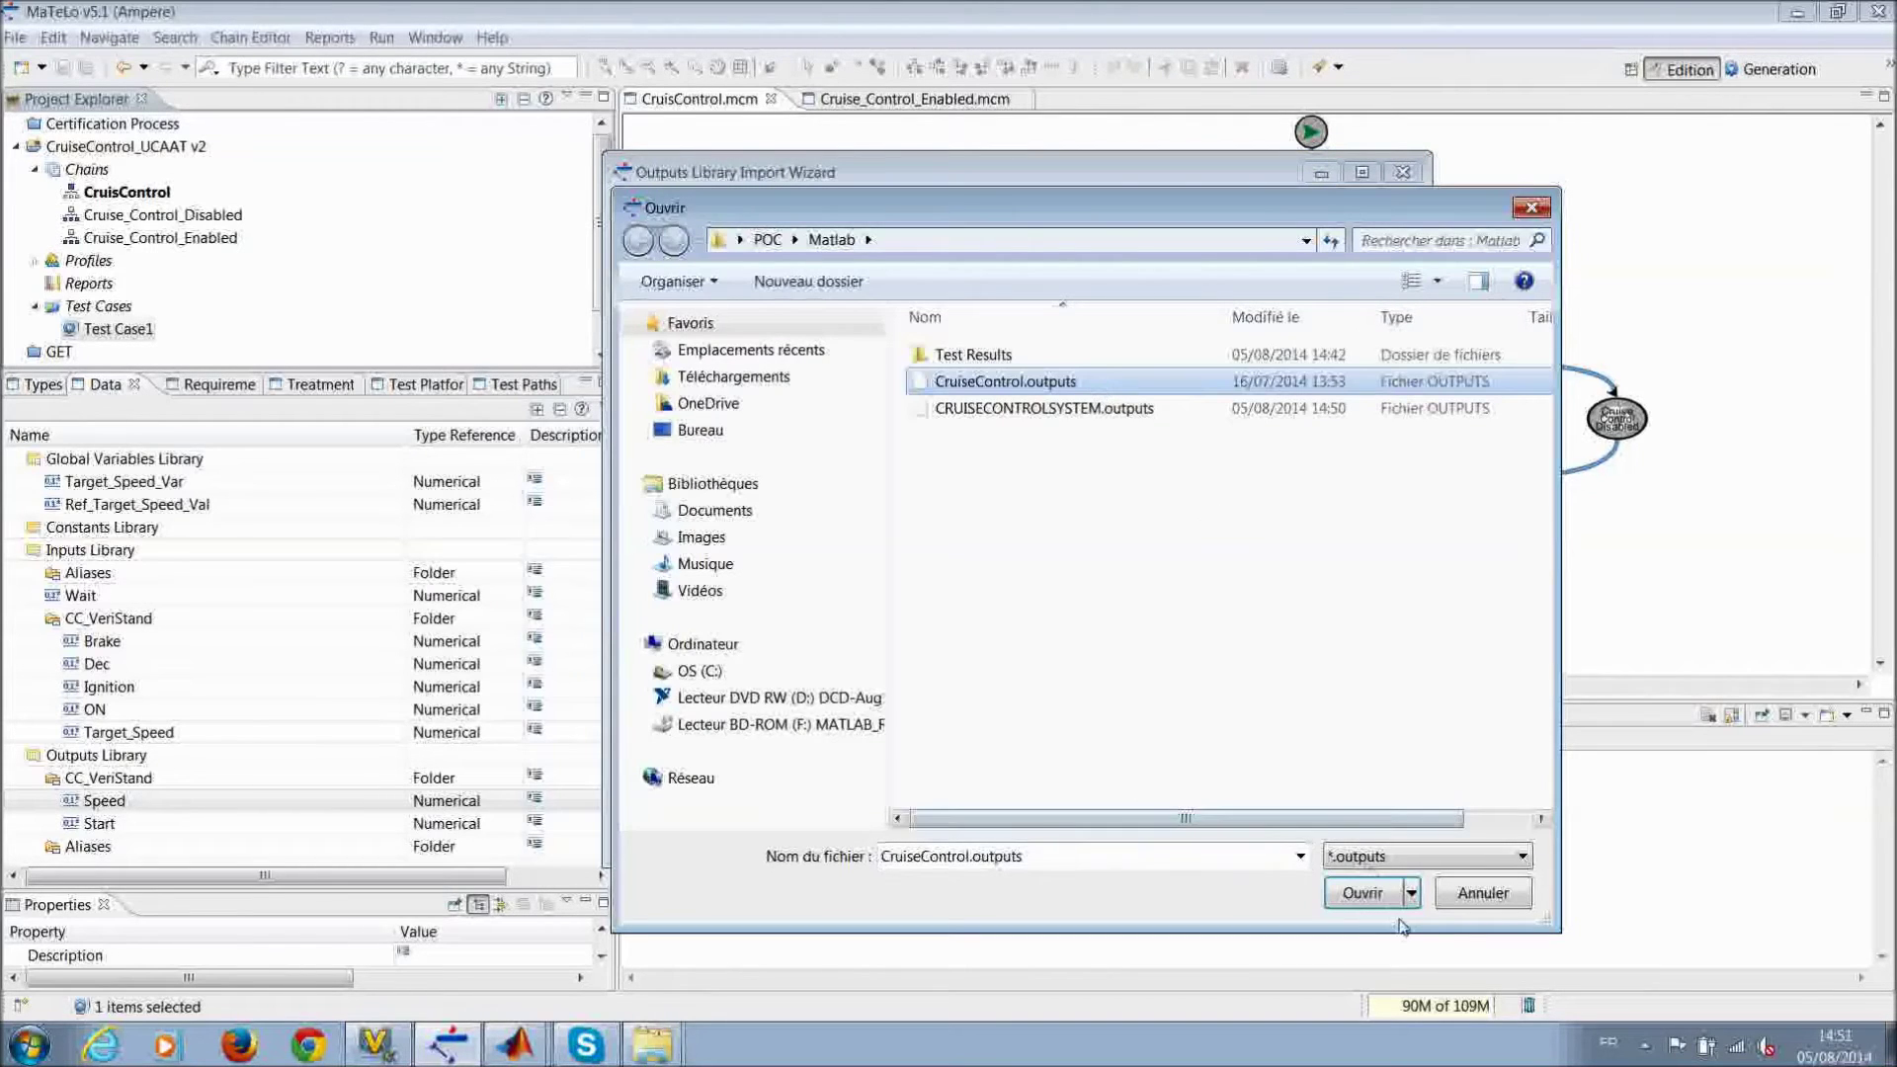
pyautogui.click(1359, 893)
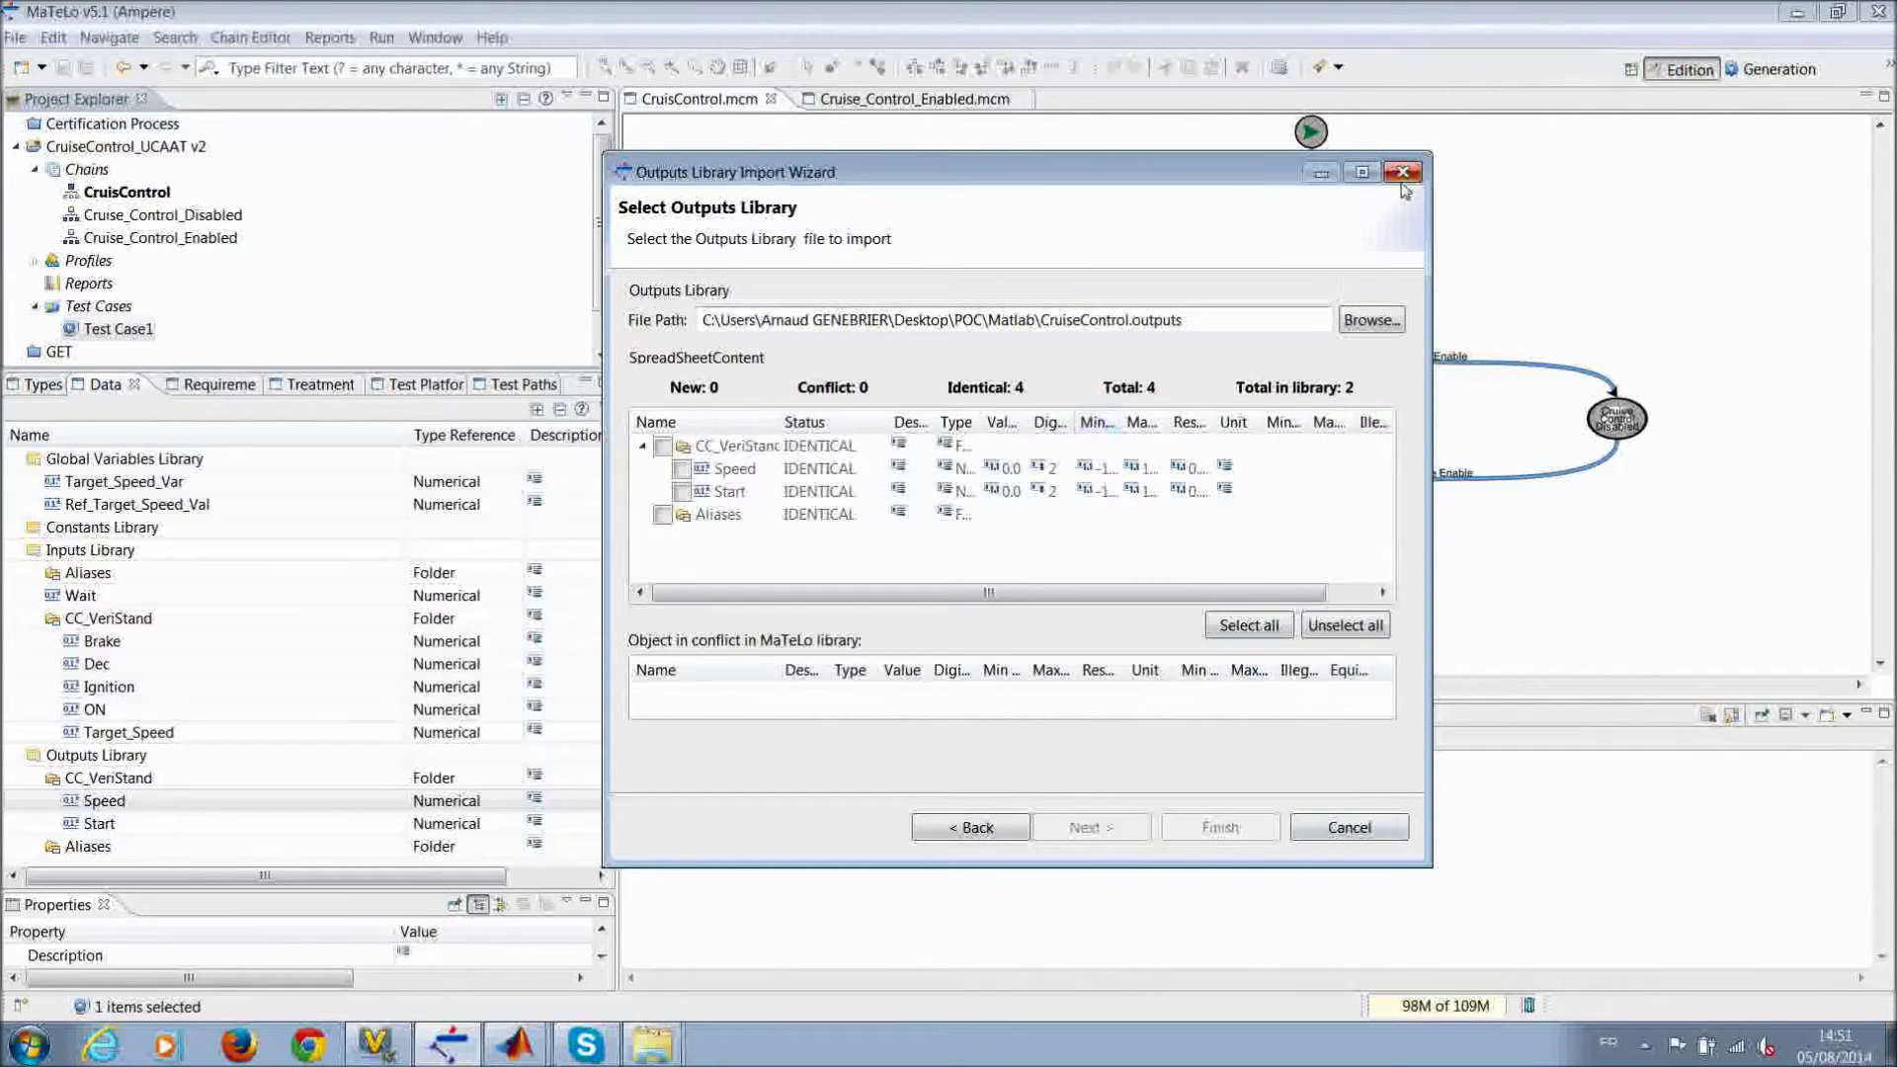
pyautogui.click(1362, 172)
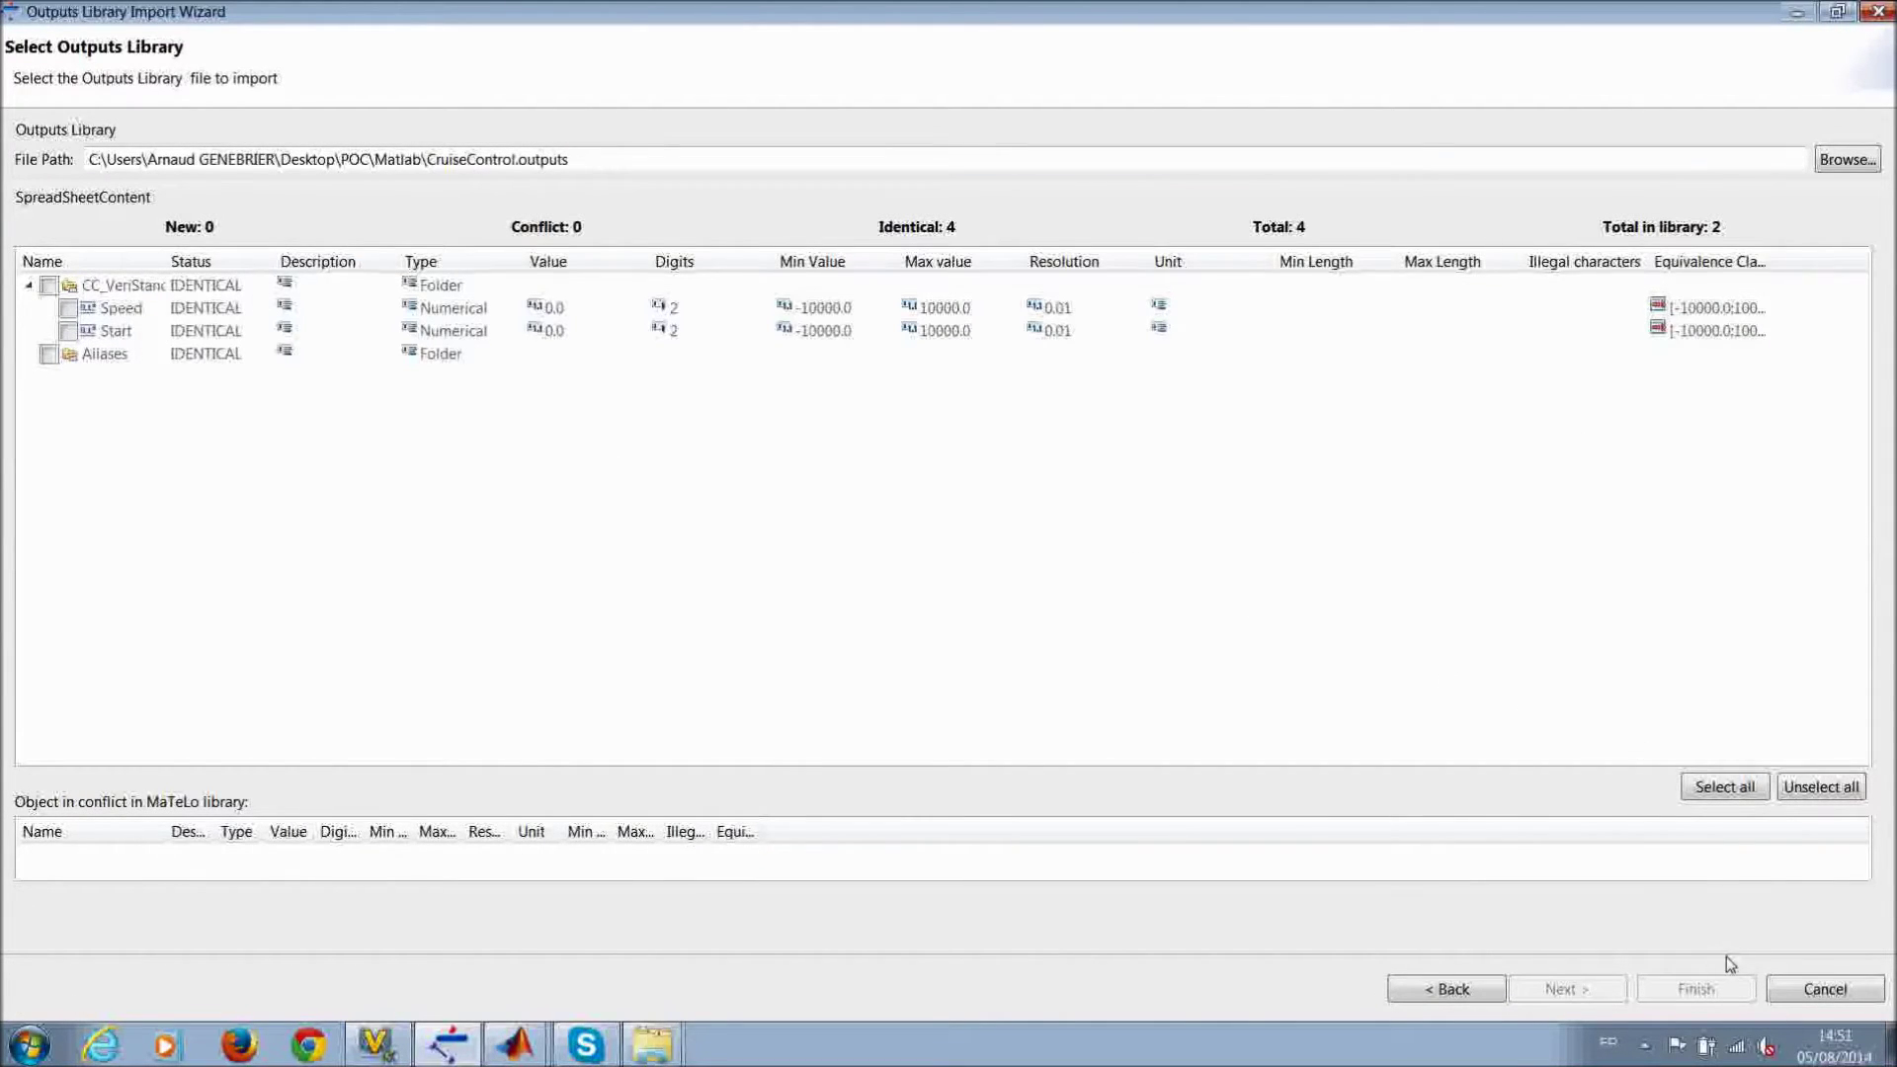
pyautogui.click(1809, 993)
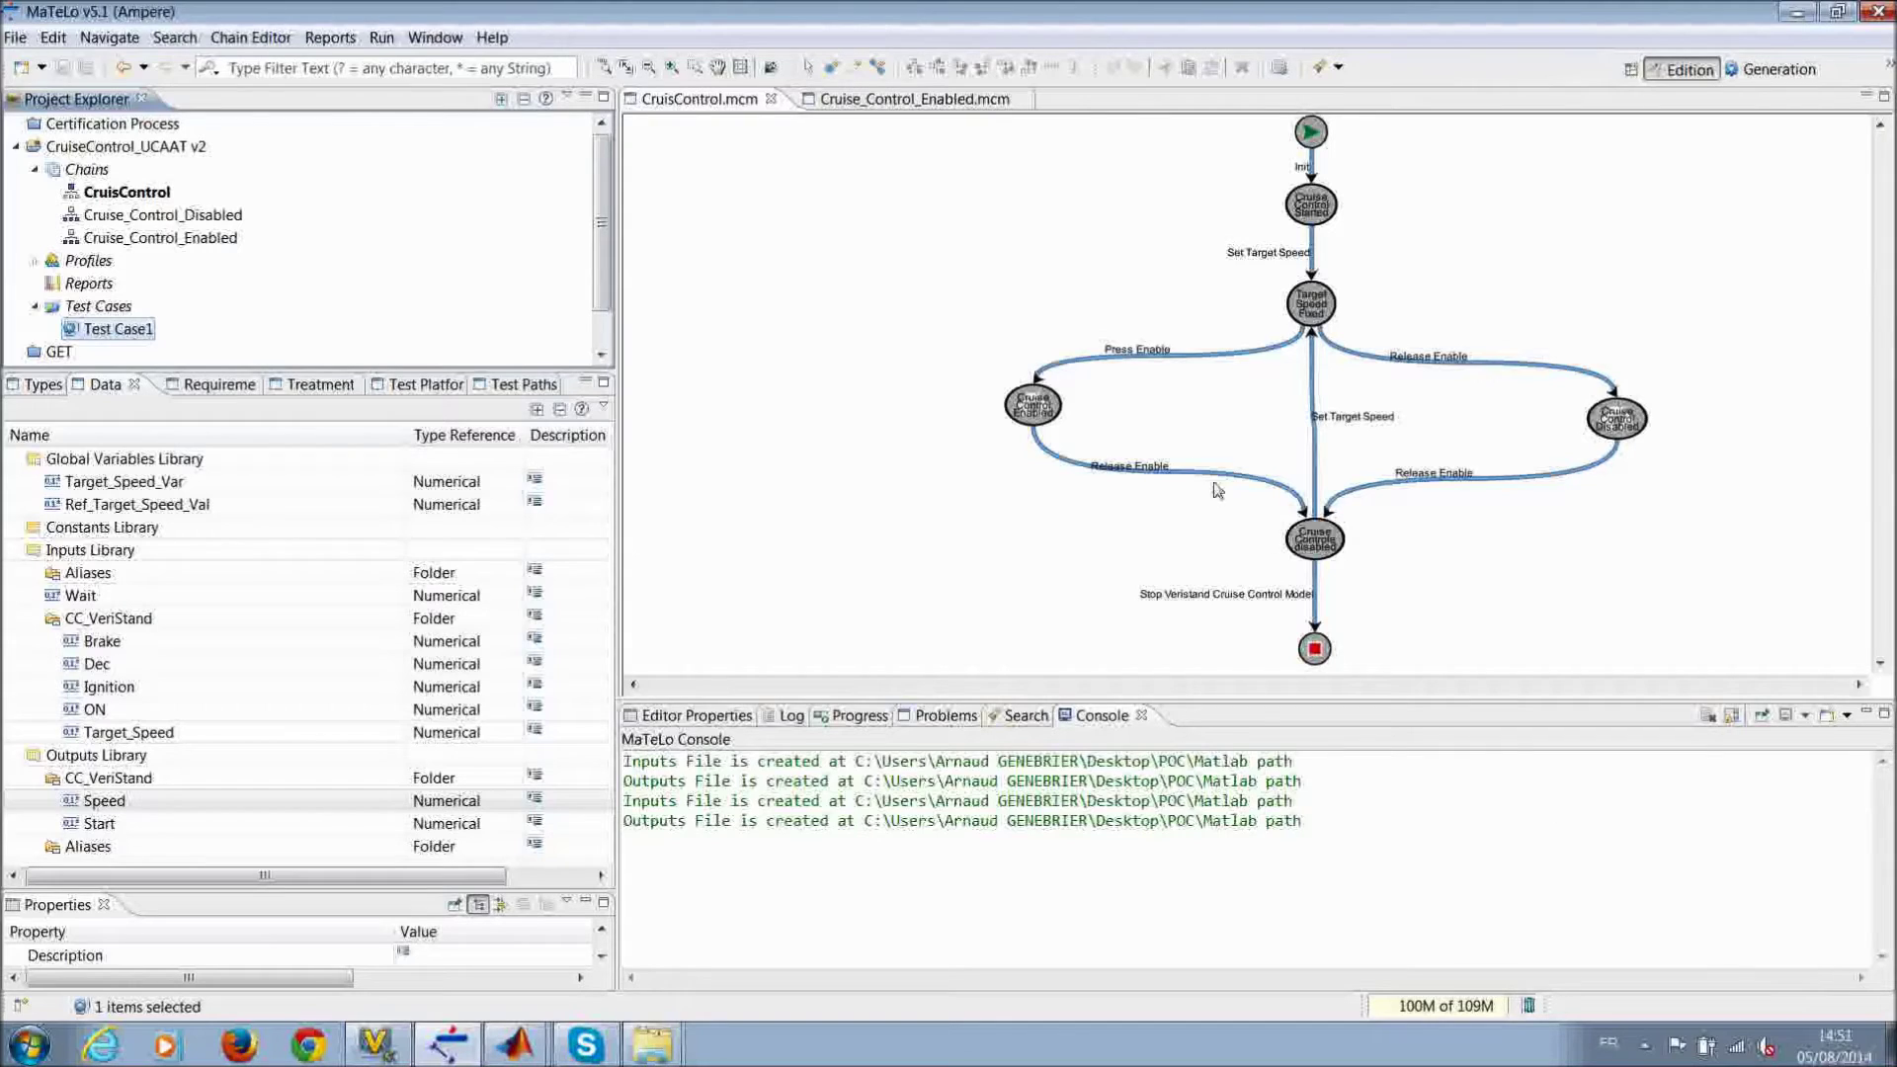
# Step: Examine the CC_VeriStand entries in the Inputs Library, from Brake to Target_Speed, and Speed and Start in the Outputs Library
pyautogui.click(915, 298)
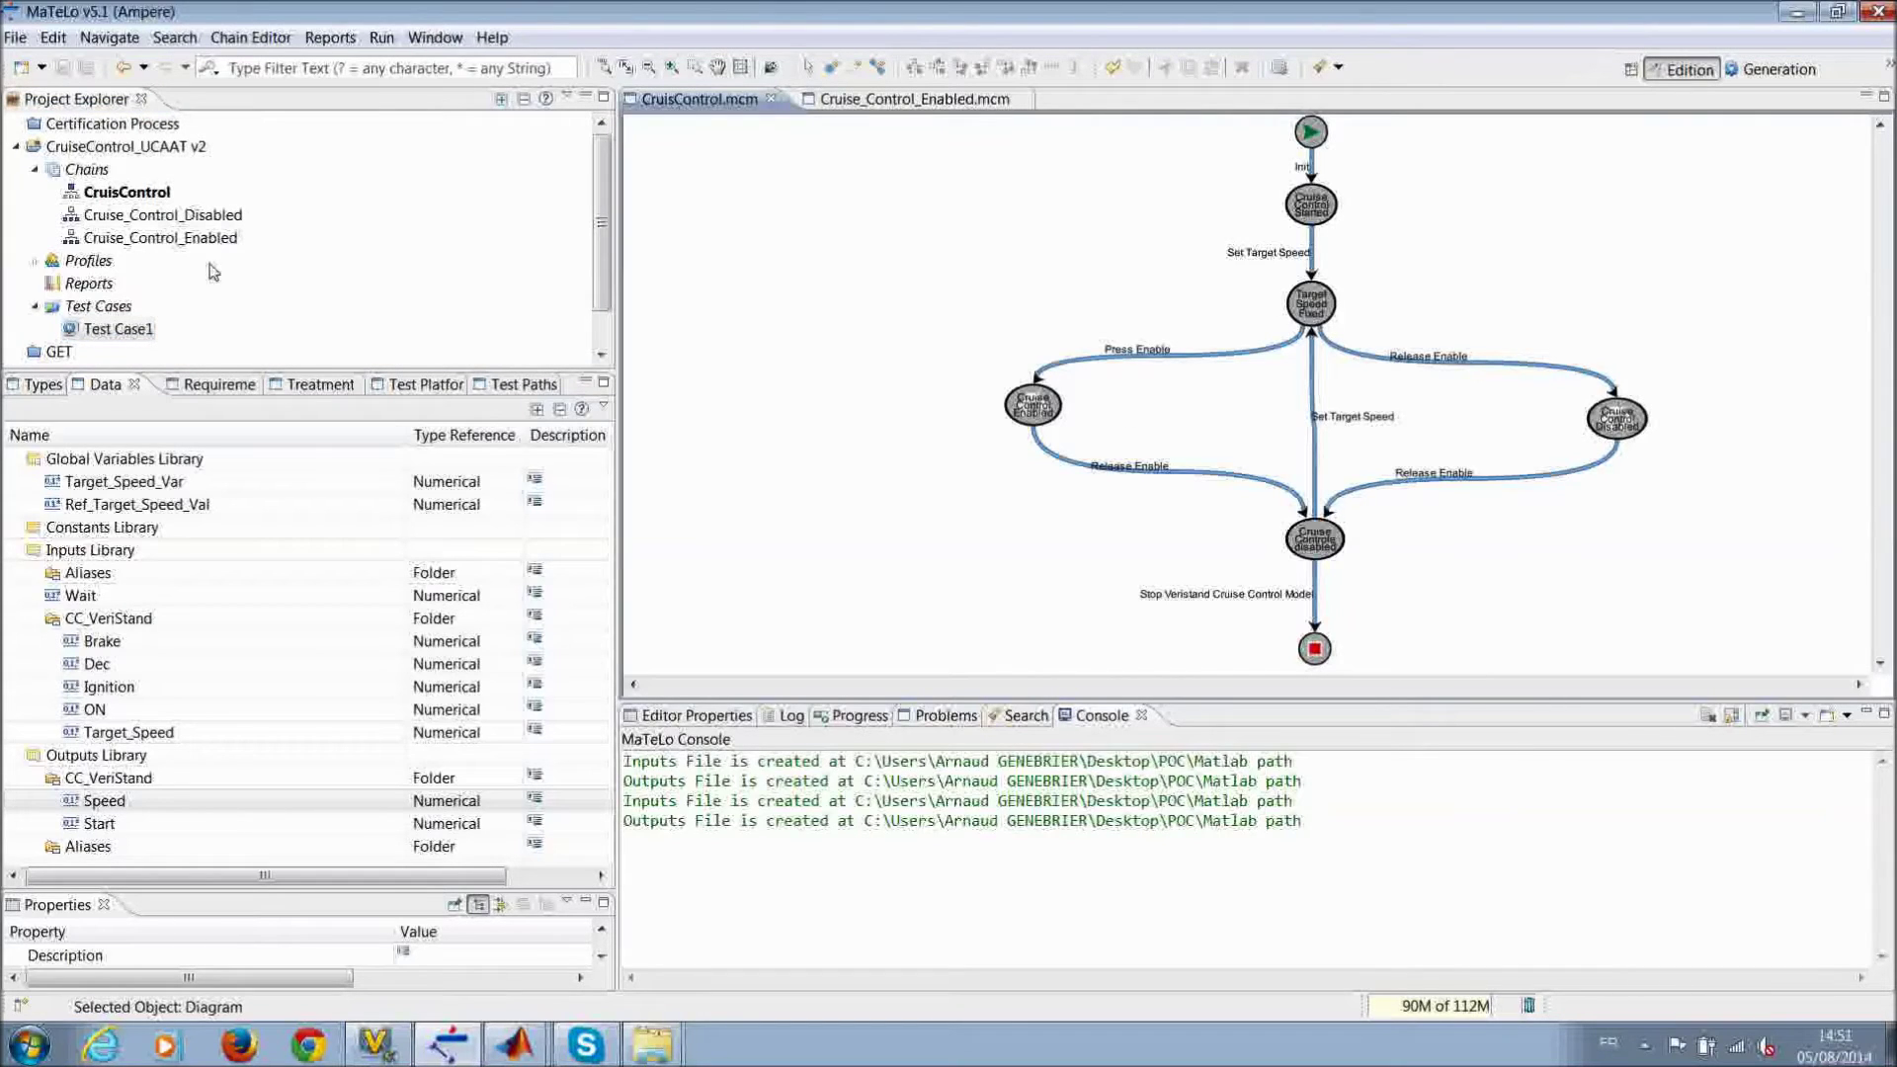
pyautogui.click(180, 646)
pyautogui.click(185, 665)
pyautogui.click(190, 685)
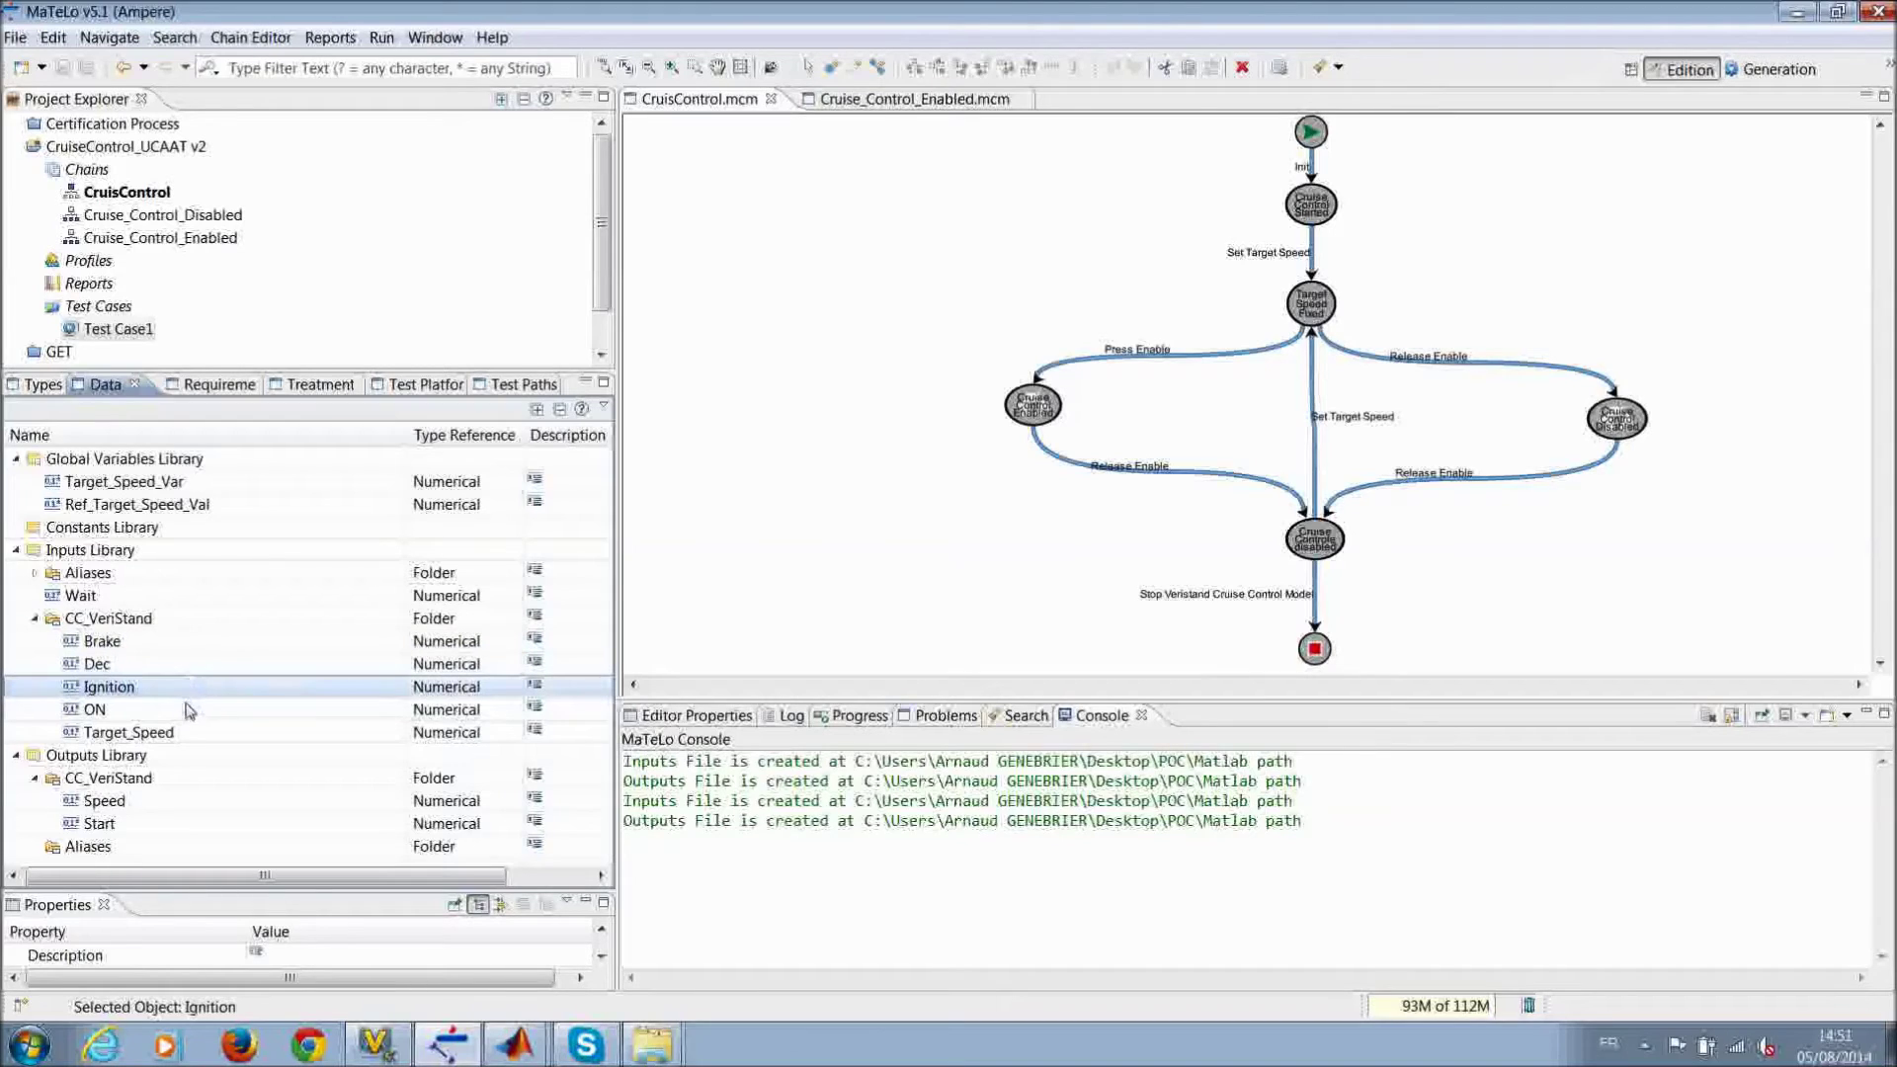
pyautogui.click(192, 709)
pyautogui.click(192, 736)
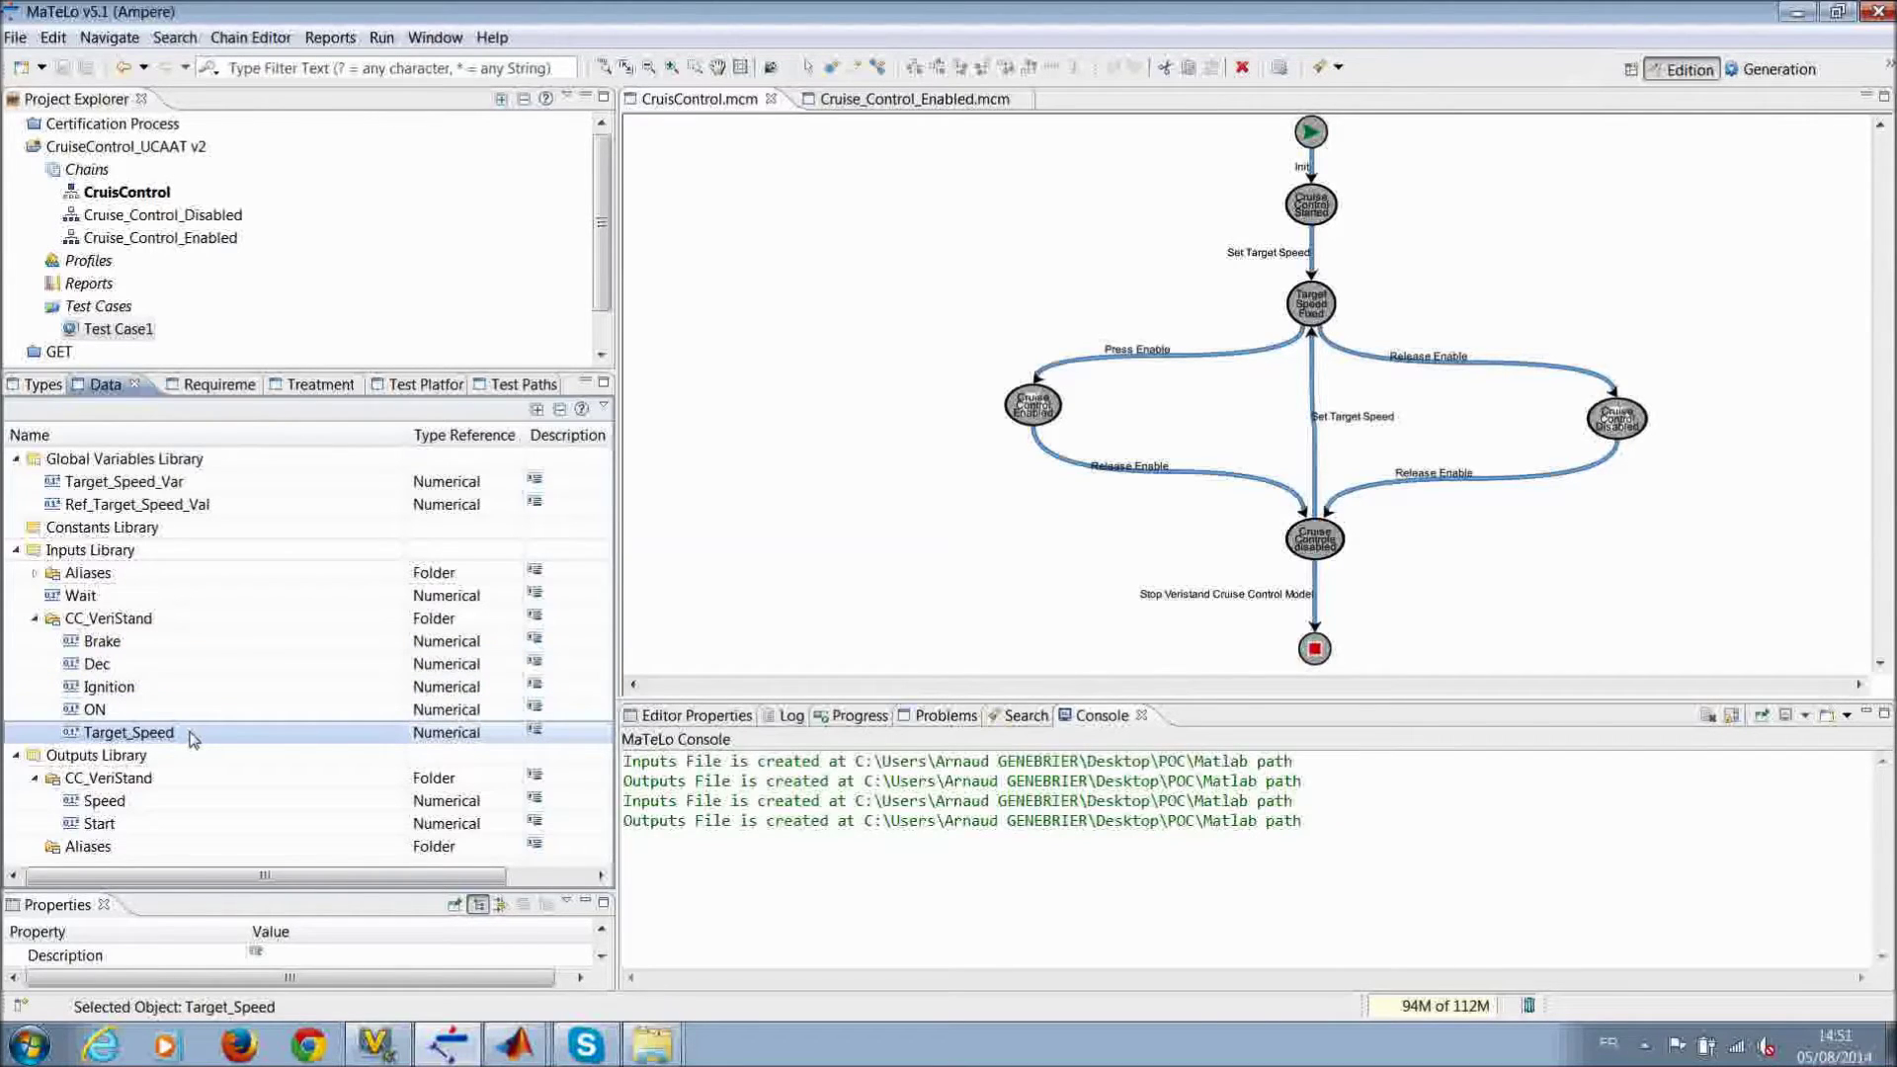
pyautogui.click(194, 802)
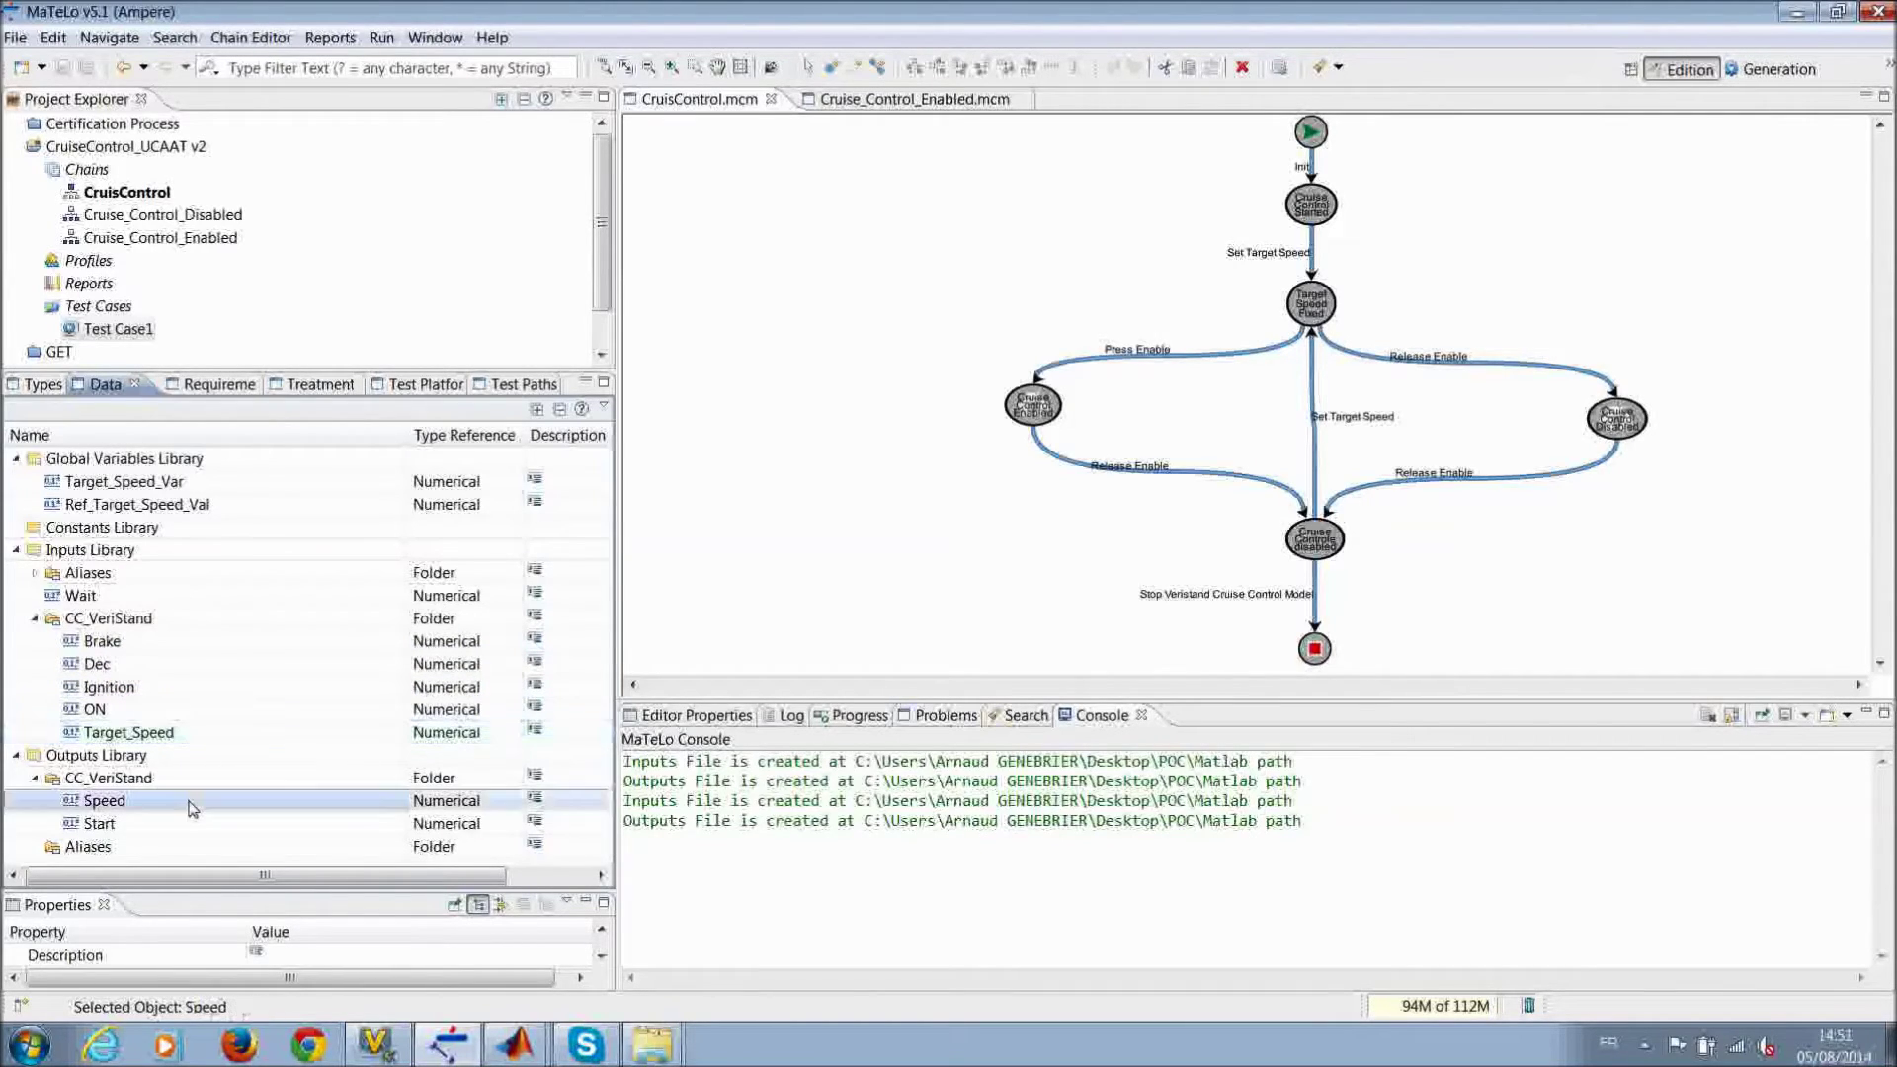
pyautogui.click(196, 825)
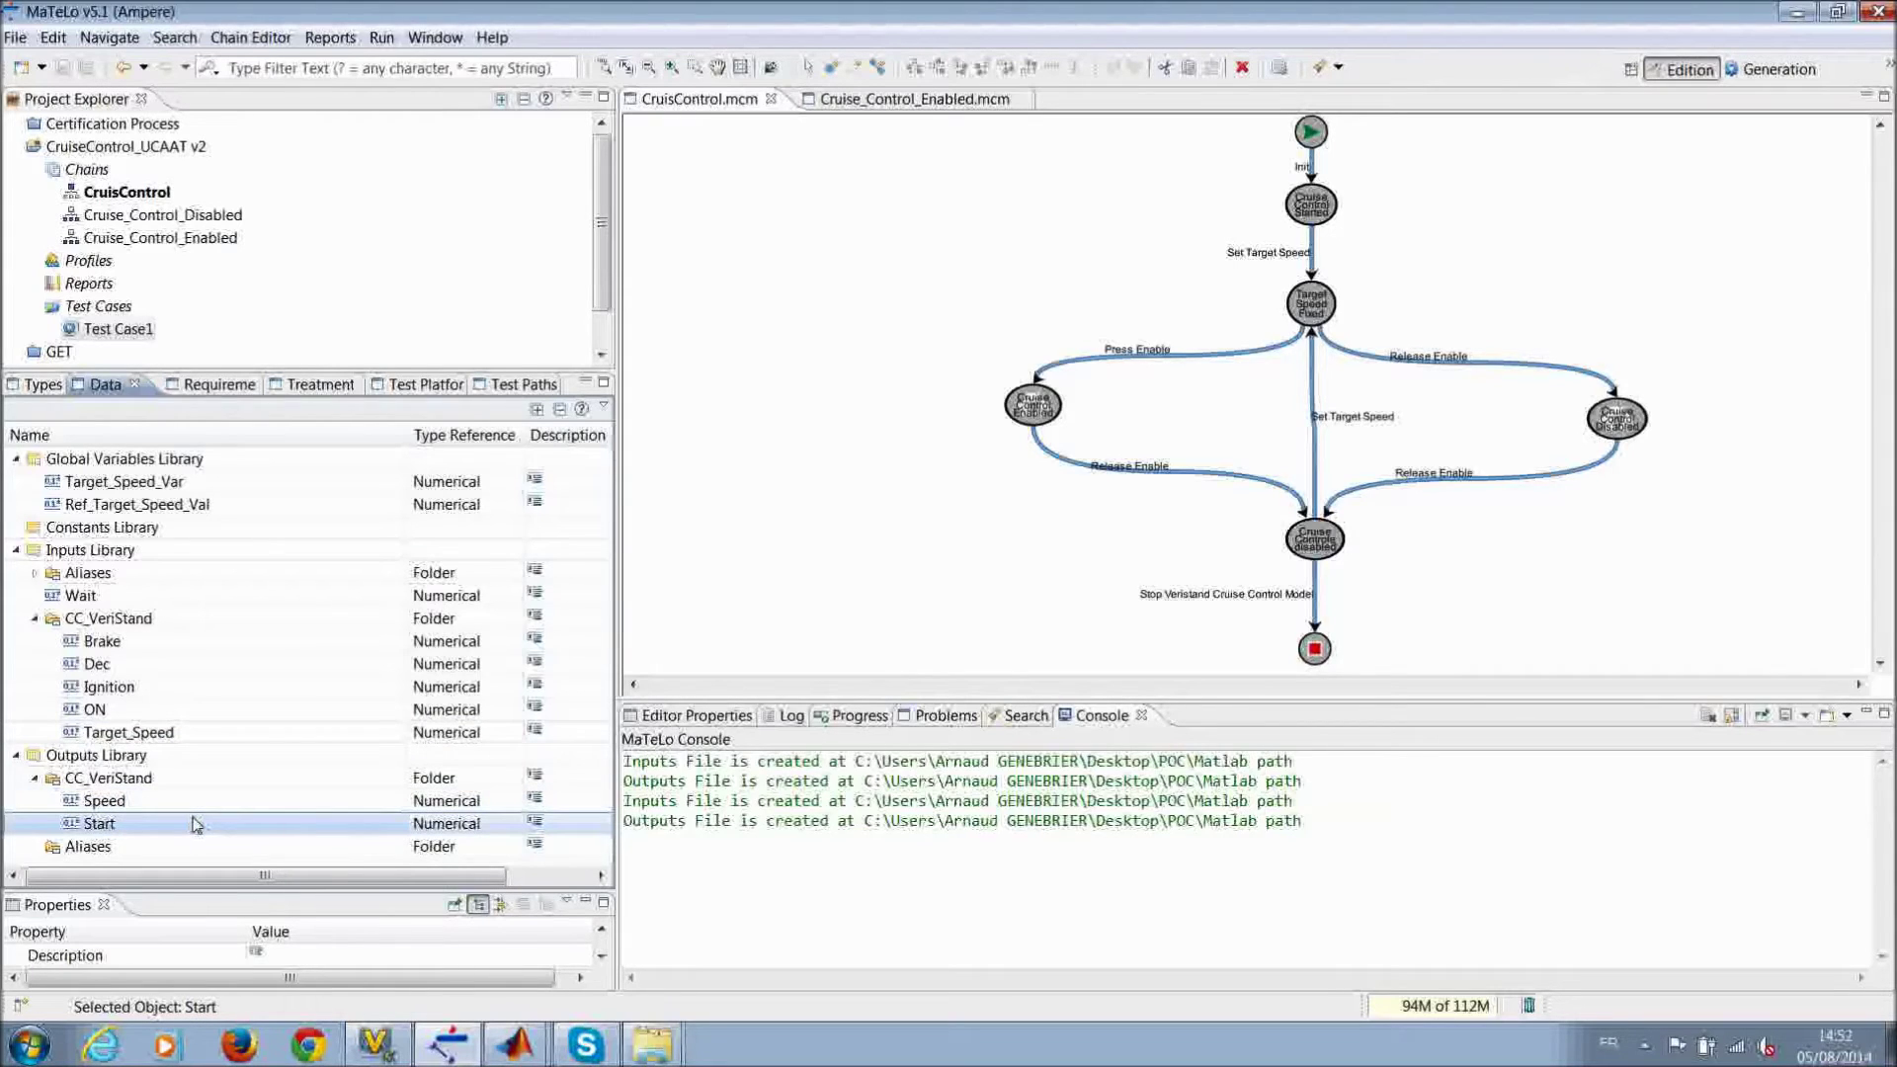
# Step: Show the editor properties of the Press Enable transition in the CruisControl chain and inspect its Ignition stimulation
pyautogui.click(1133, 364)
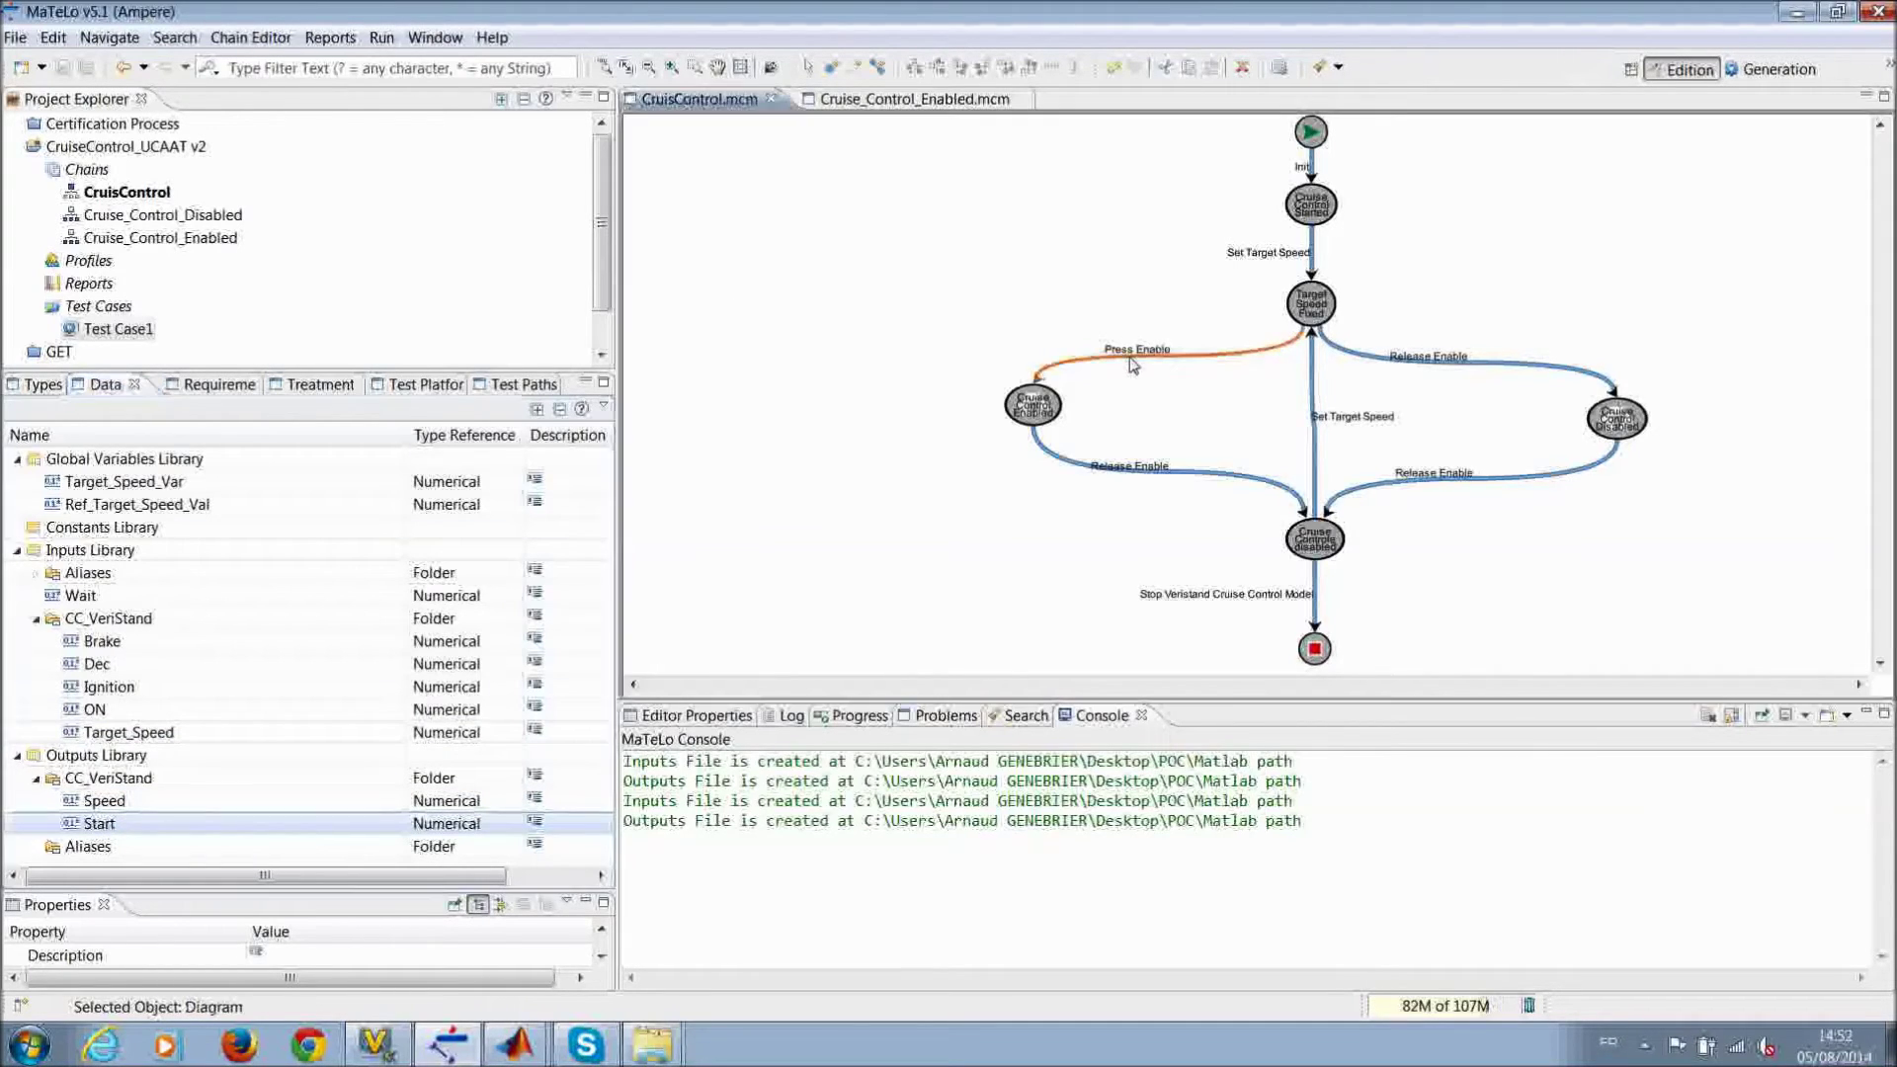
pyautogui.click(697, 717)
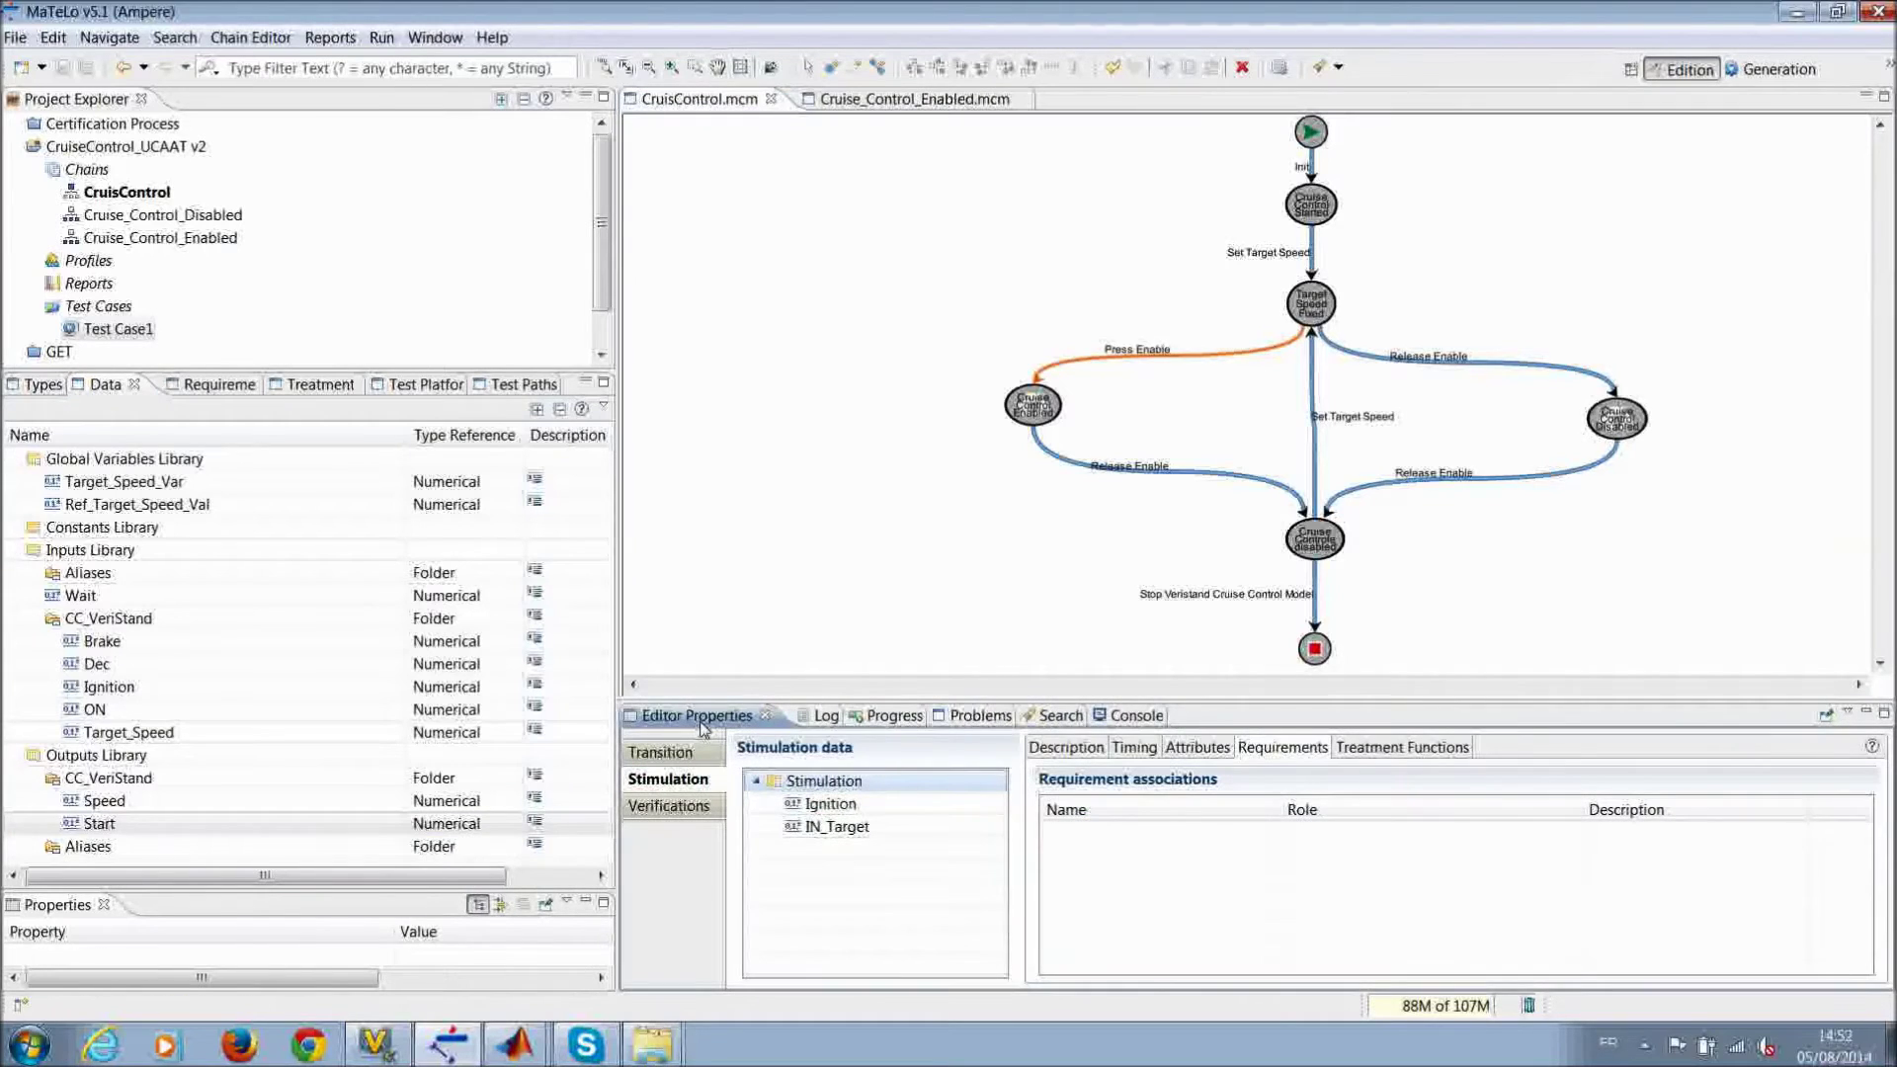
pyautogui.click(858, 806)
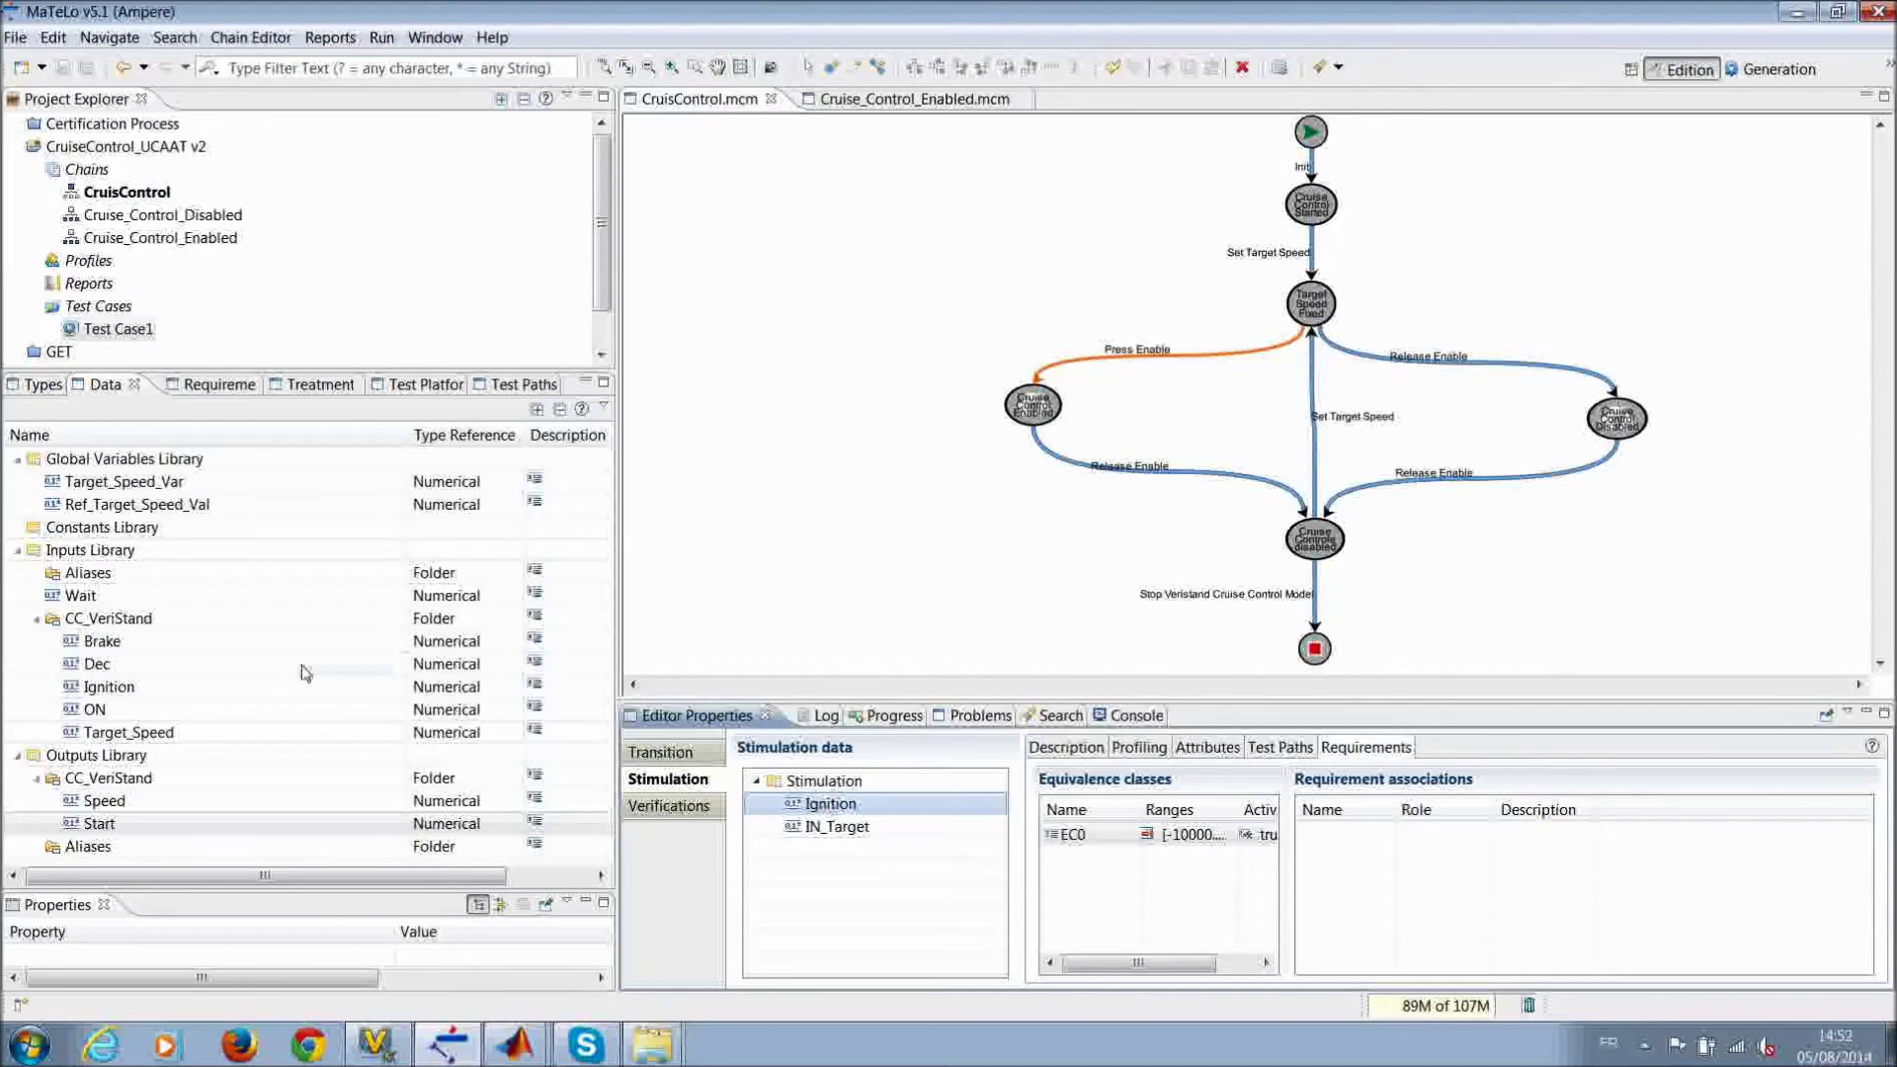
# Step: Add the ON input to the Press Enable transition's stimulation data, and delete it again
pyautogui.moveTo(228, 710); pyautogui.dragTo(848, 791)
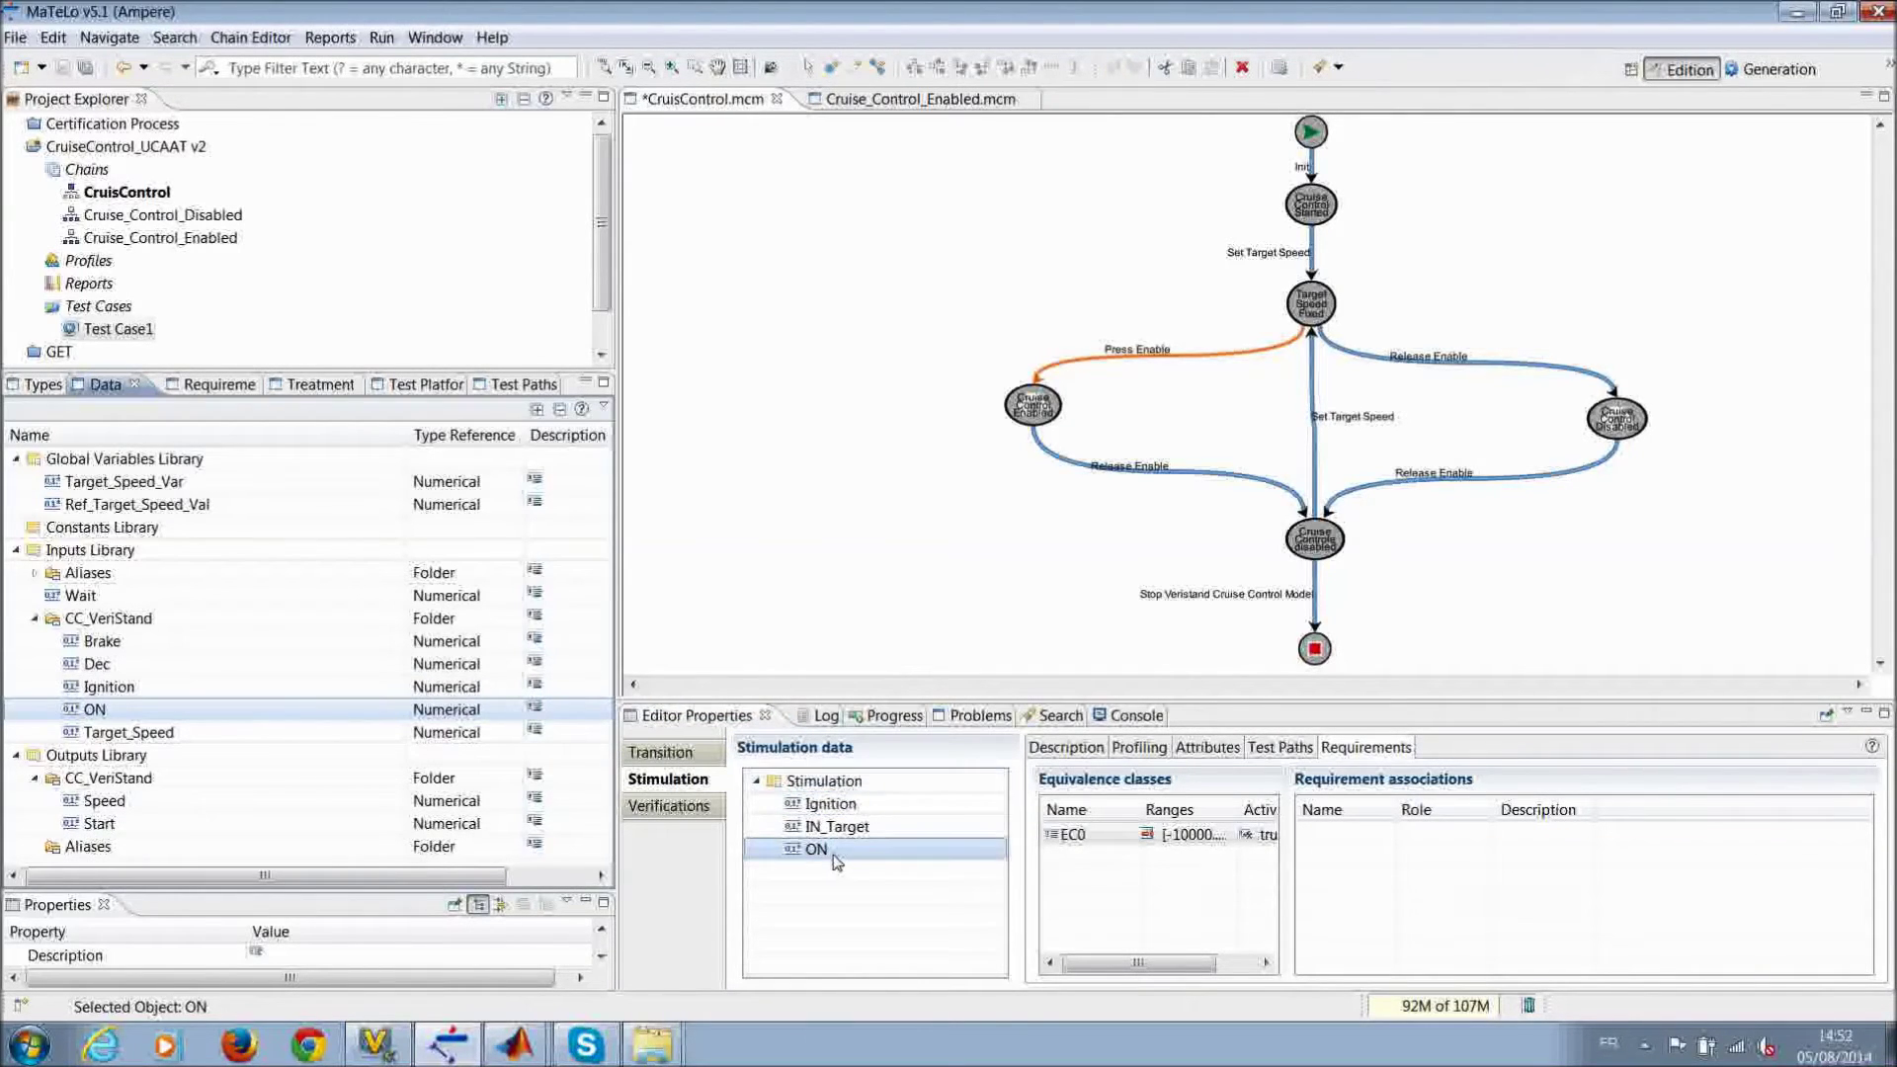
pyautogui.rightClick(836, 851)
pyautogui.click(880, 920)
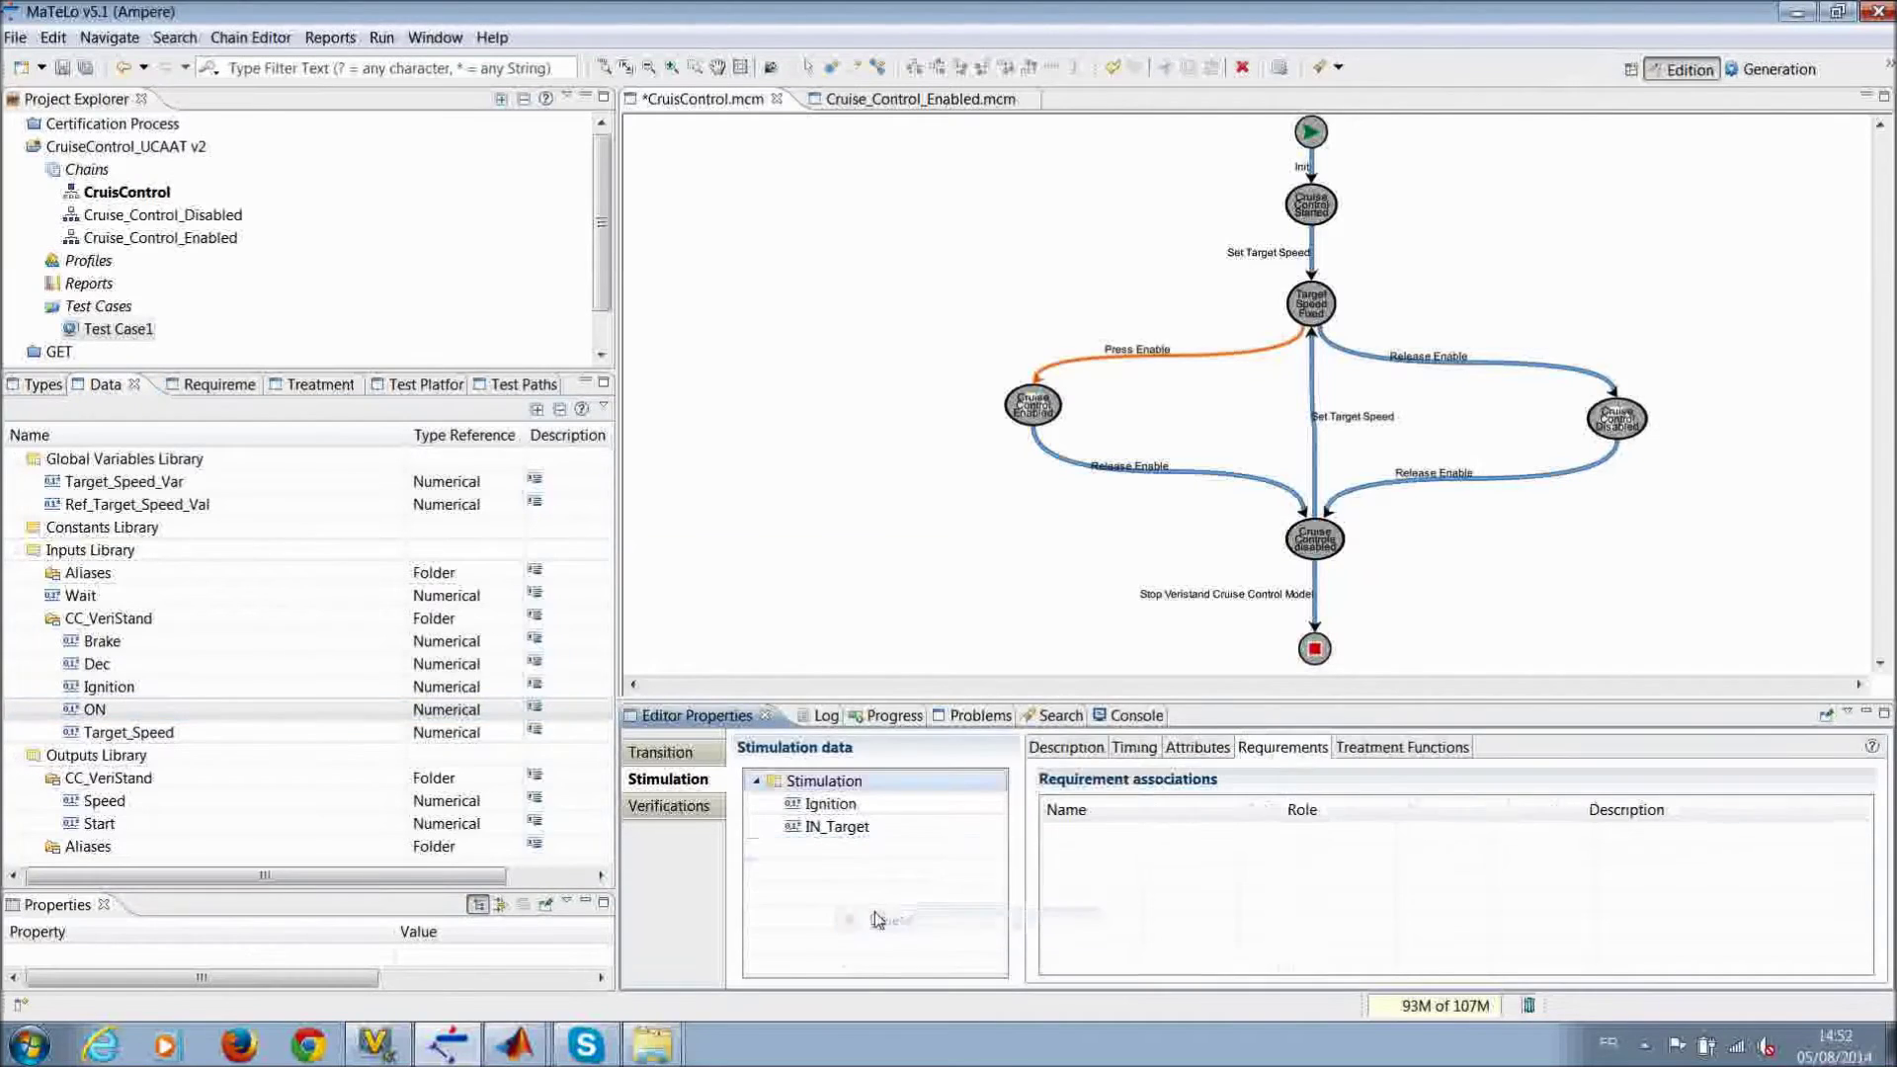
# Step: Review the stimulation's description and timing options, and show the default profile value of its Ignition input
pyautogui.click(1064, 751)
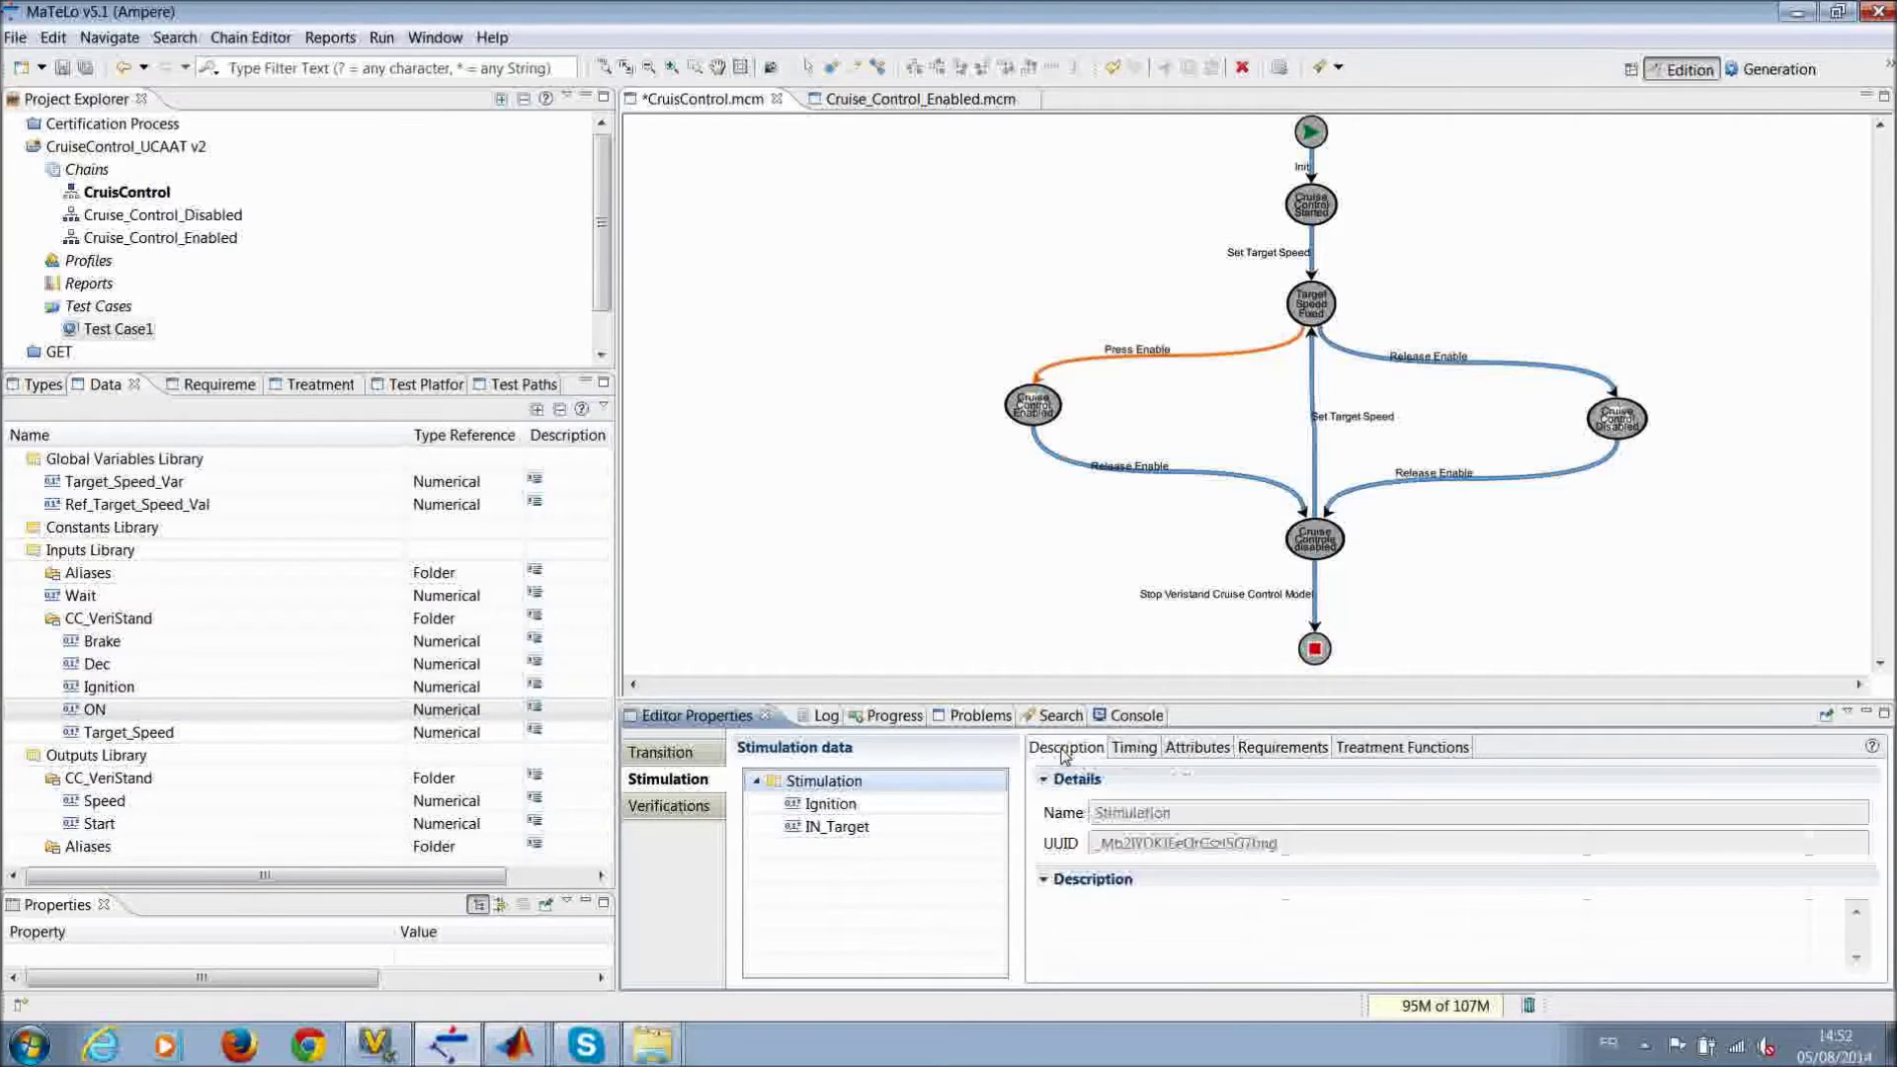
pyautogui.click(1129, 753)
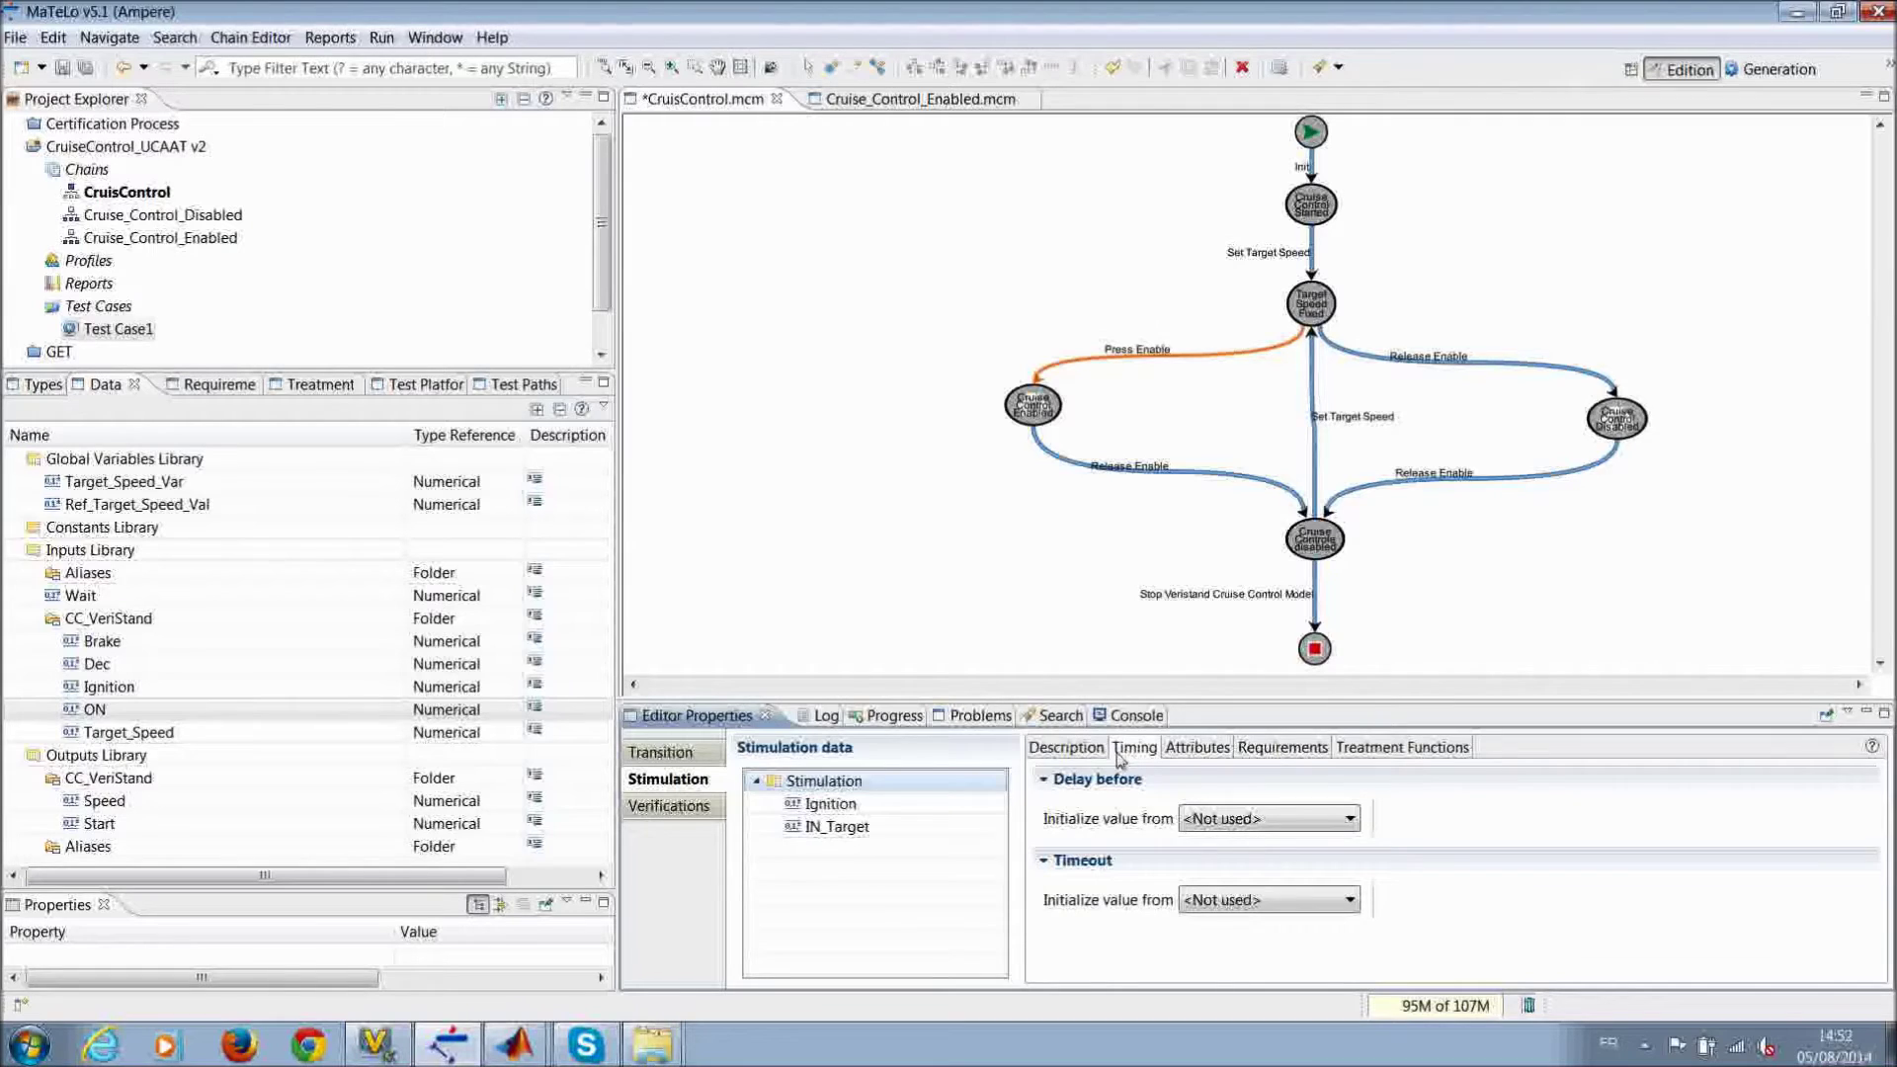
pyautogui.click(830, 804)
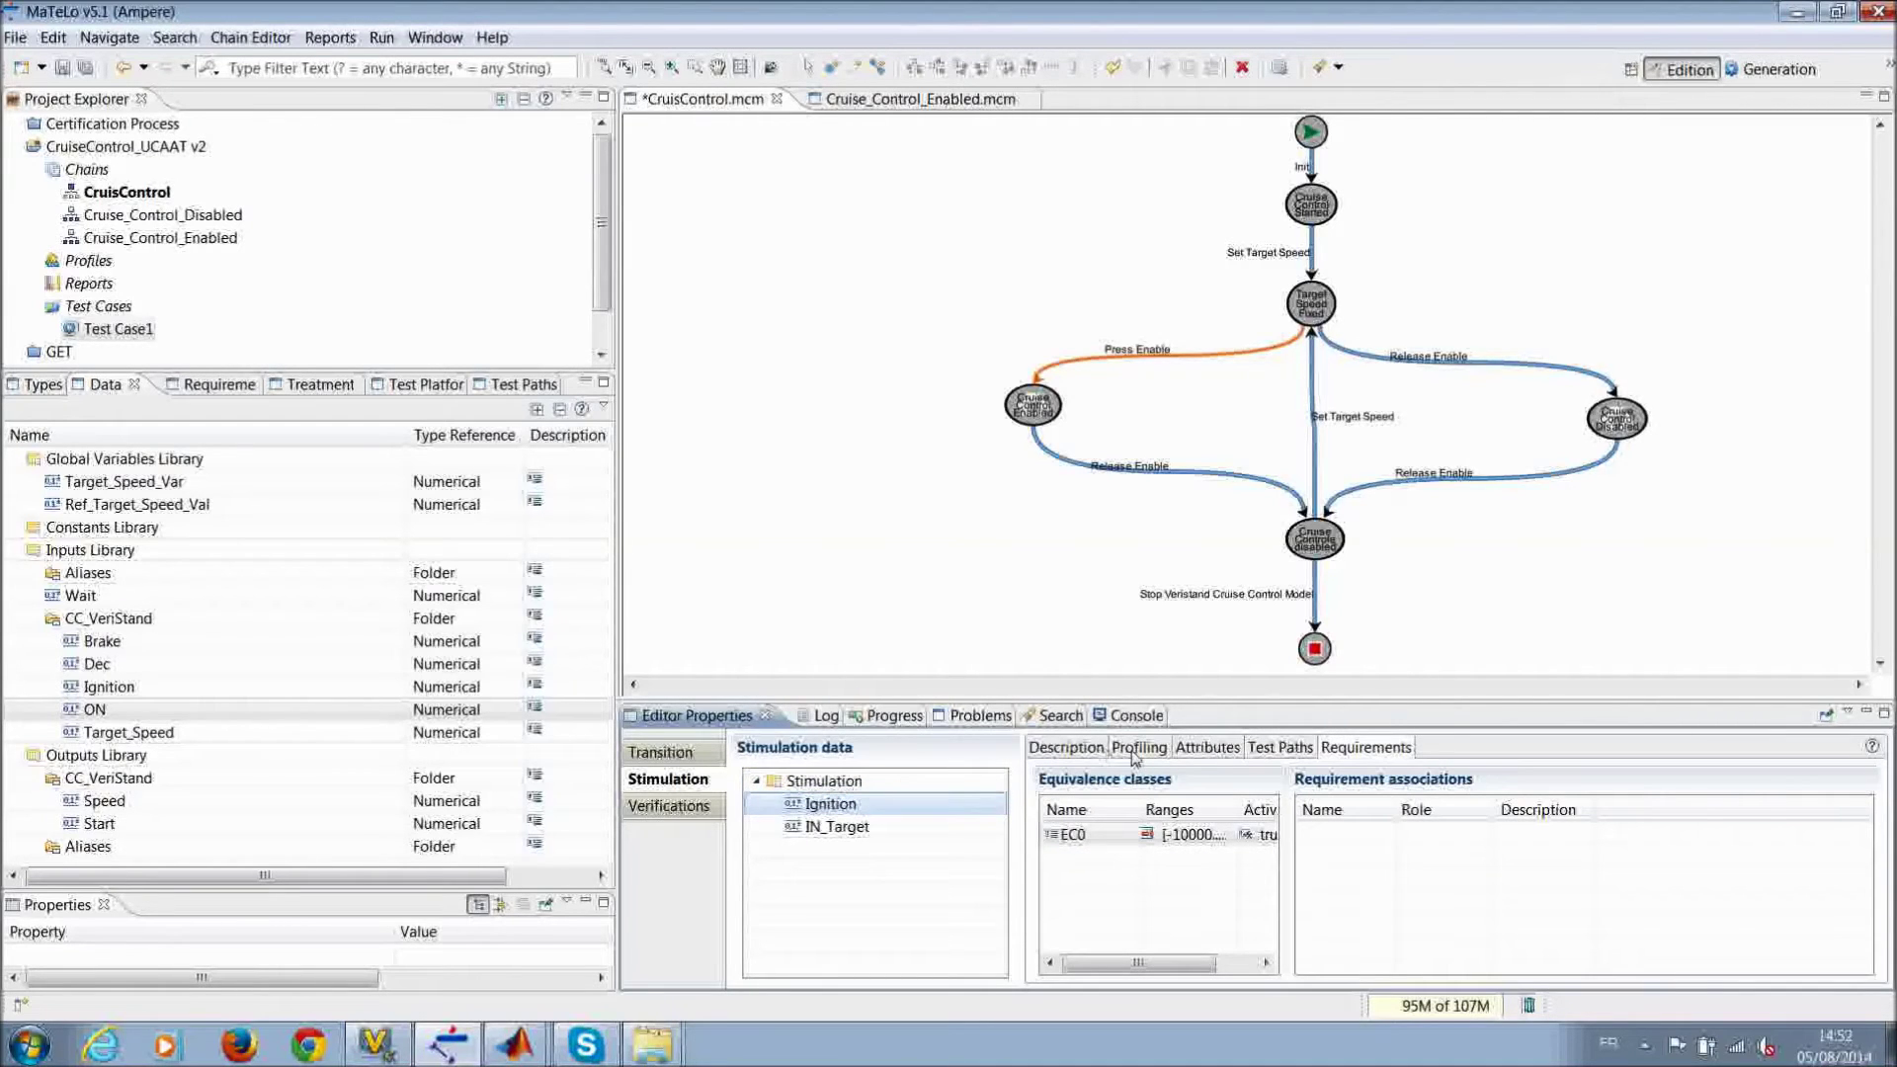
pyautogui.click(1136, 751)
pyautogui.click(1819, 833)
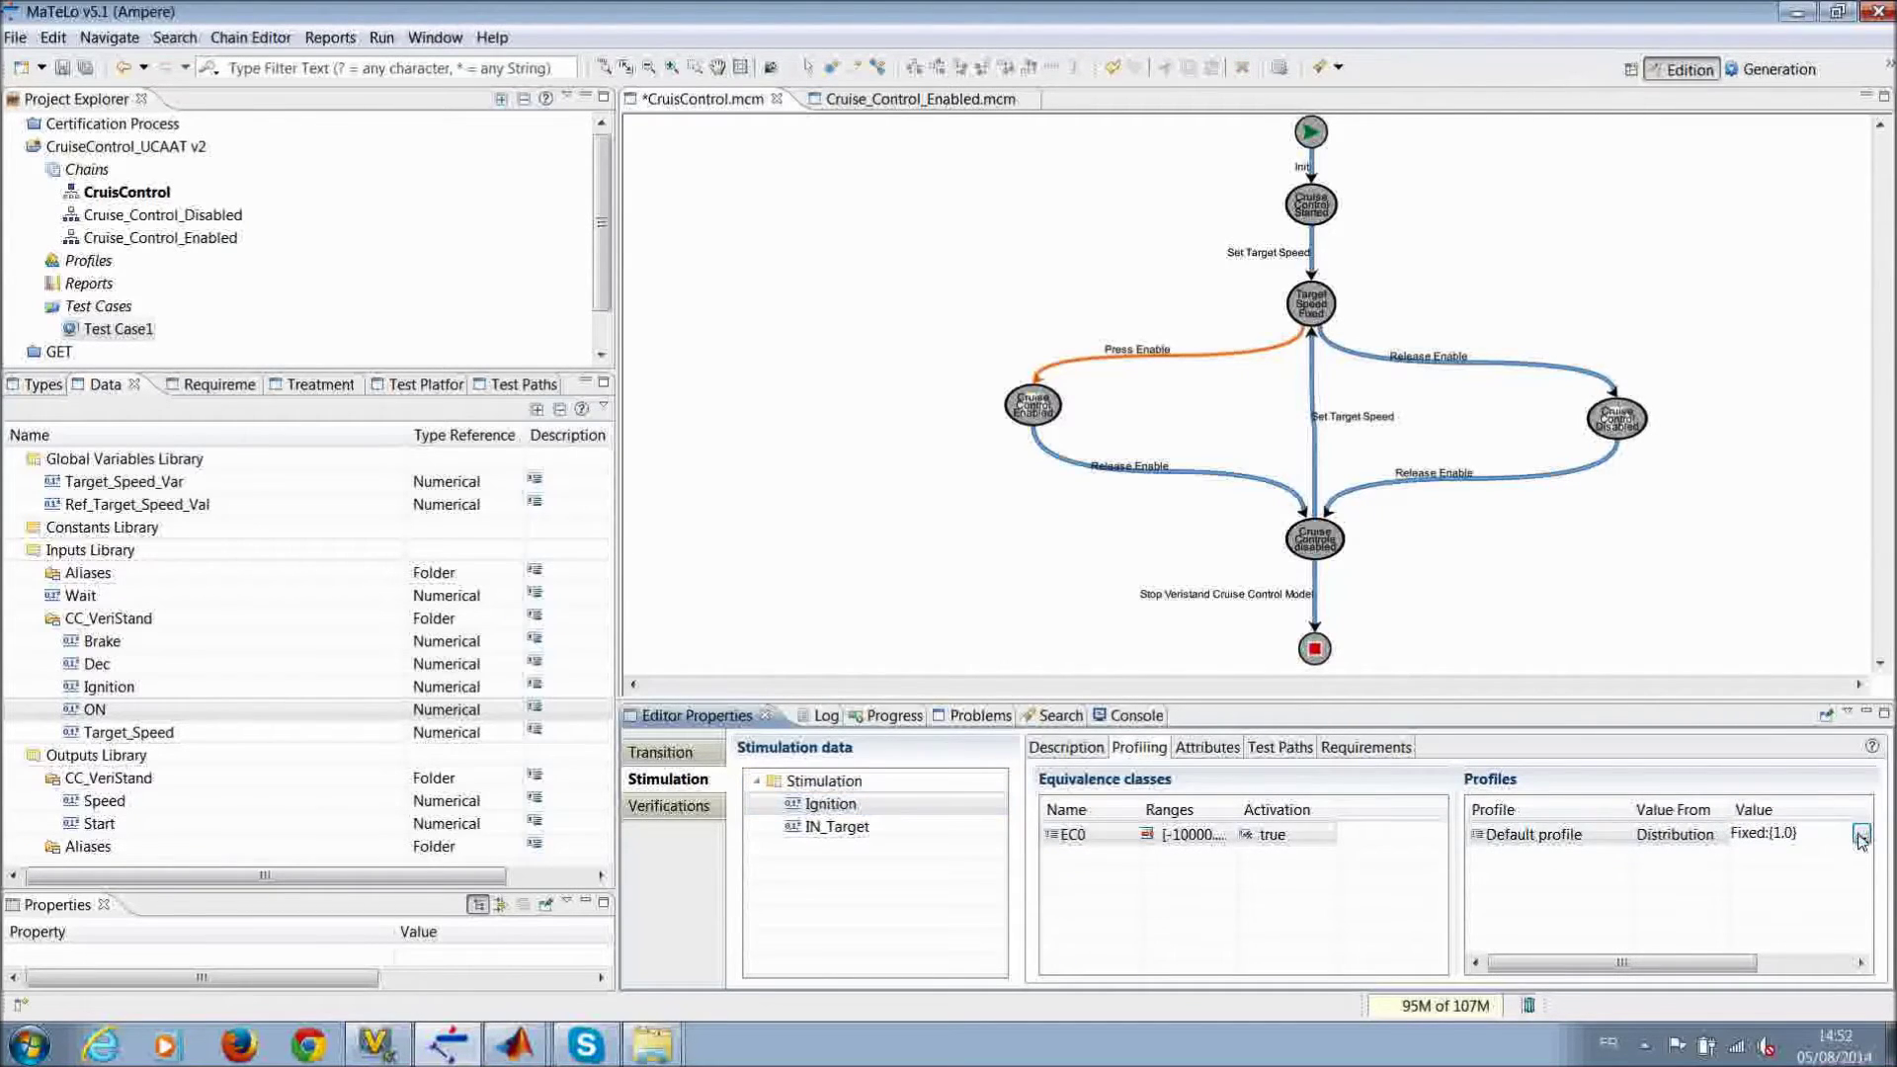
# Step: Open the value distribution of Ignition's default profile, list the available distribution kinds and keep Fixed
pyautogui.click(1861, 834)
pyautogui.click(766, 474)
pyautogui.click(769, 475)
pyautogui.click(788, 480)
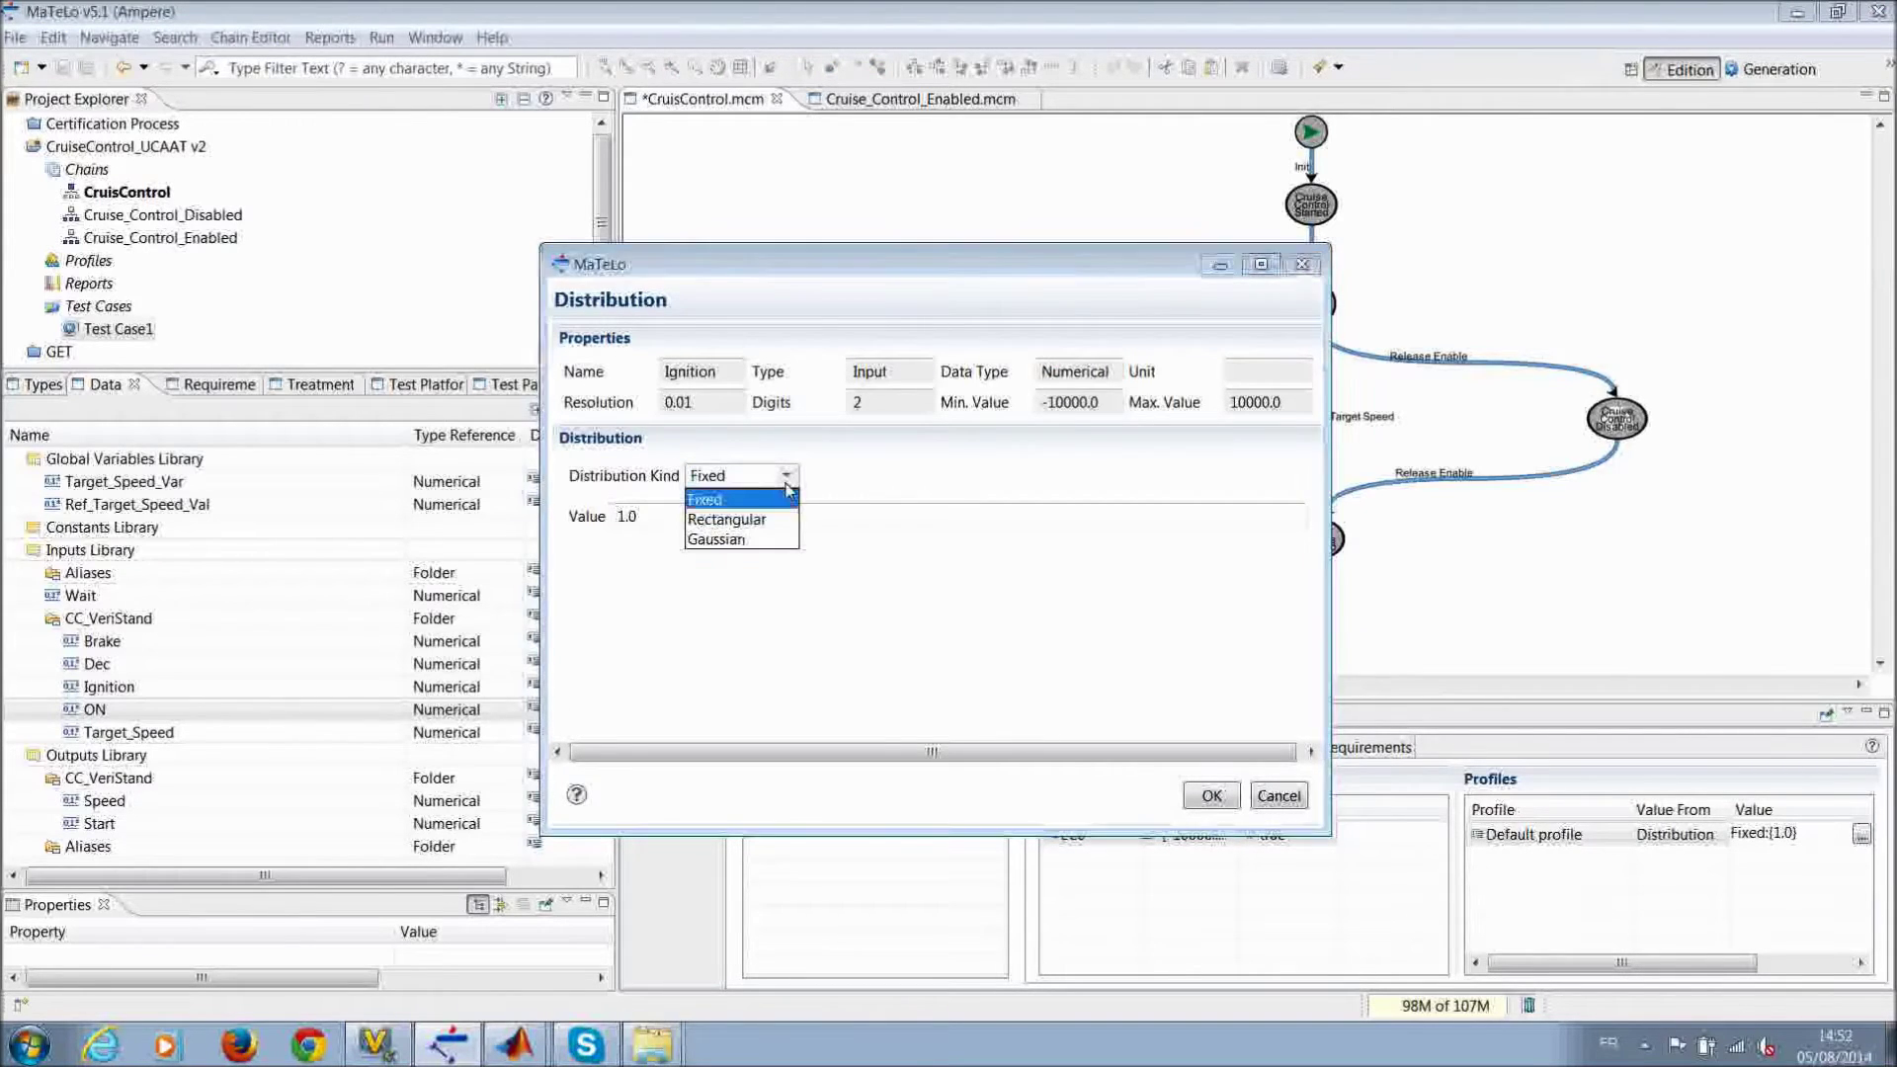
pyautogui.click(777, 504)
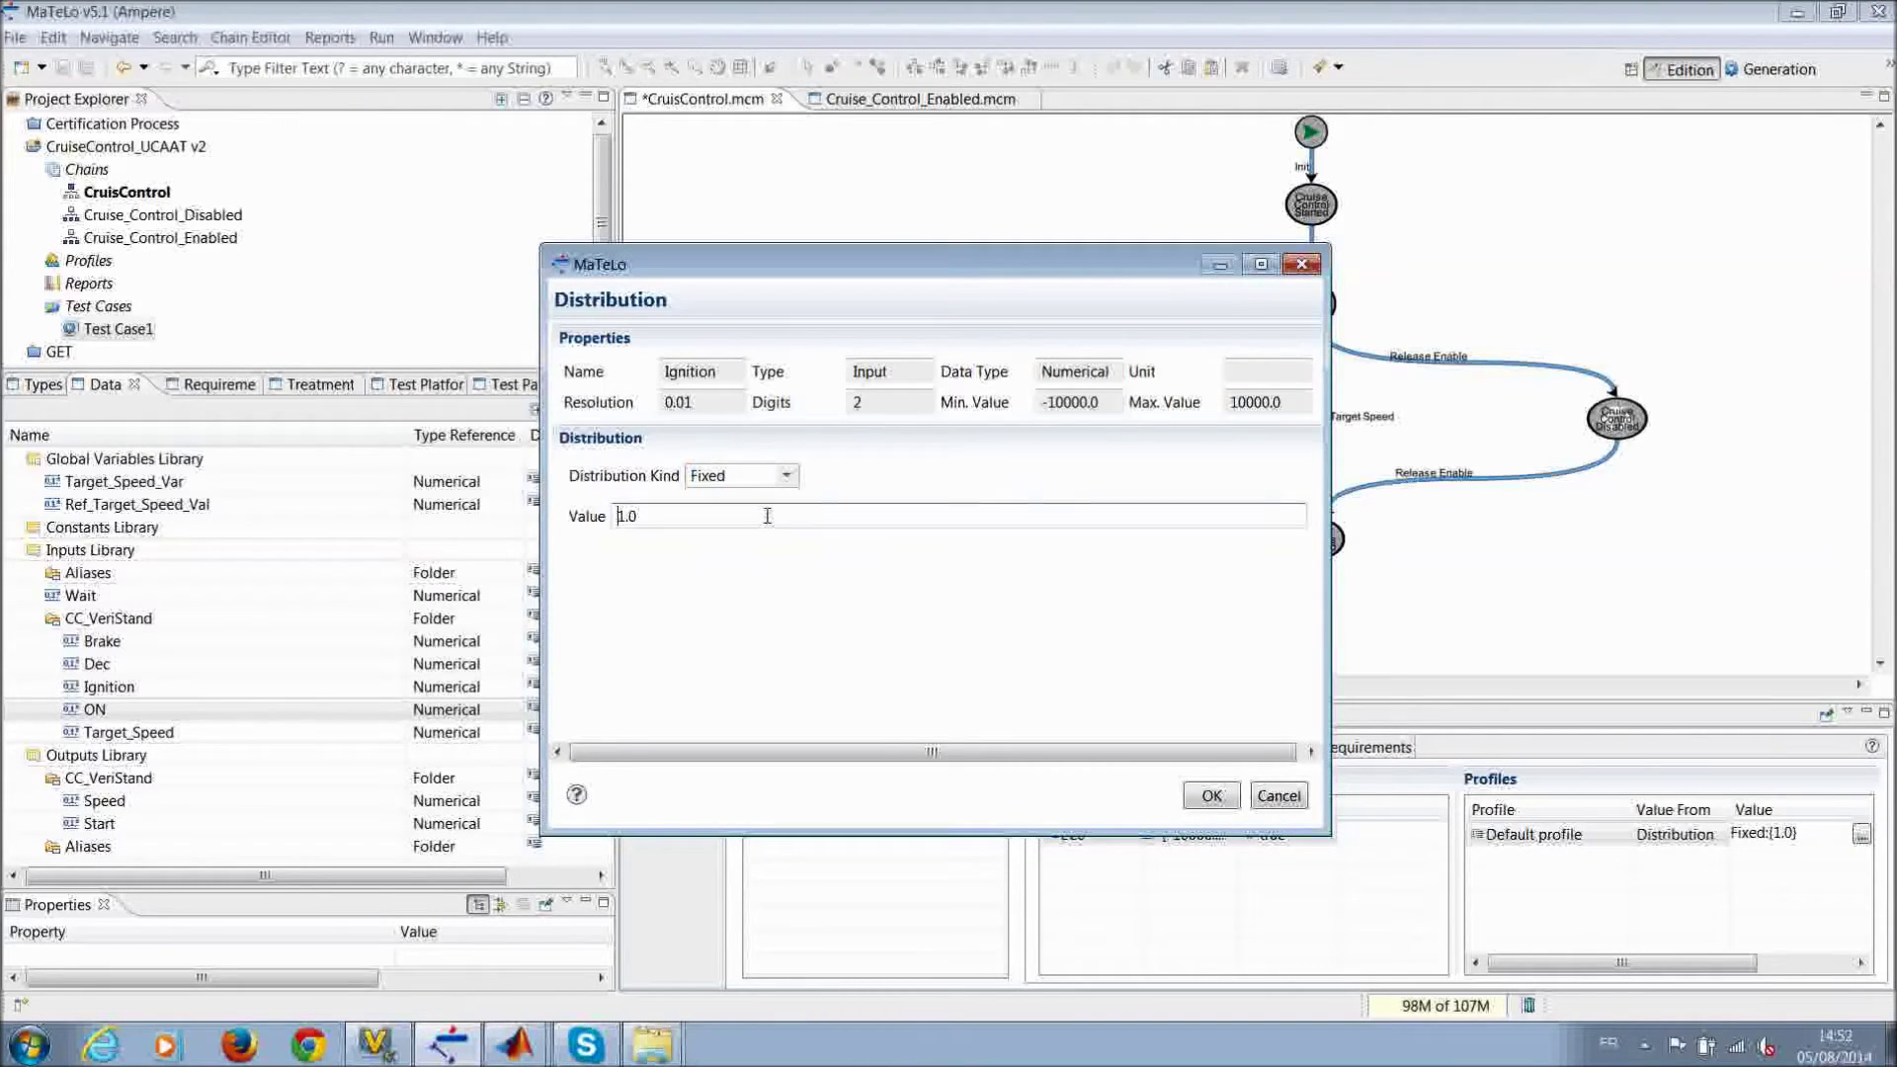
# Step: Preview the Rectangular and Gaussian distribution kinds for Ignition in the enlarged dialog, return to Fixed and confirm
pyautogui.click(787, 476)
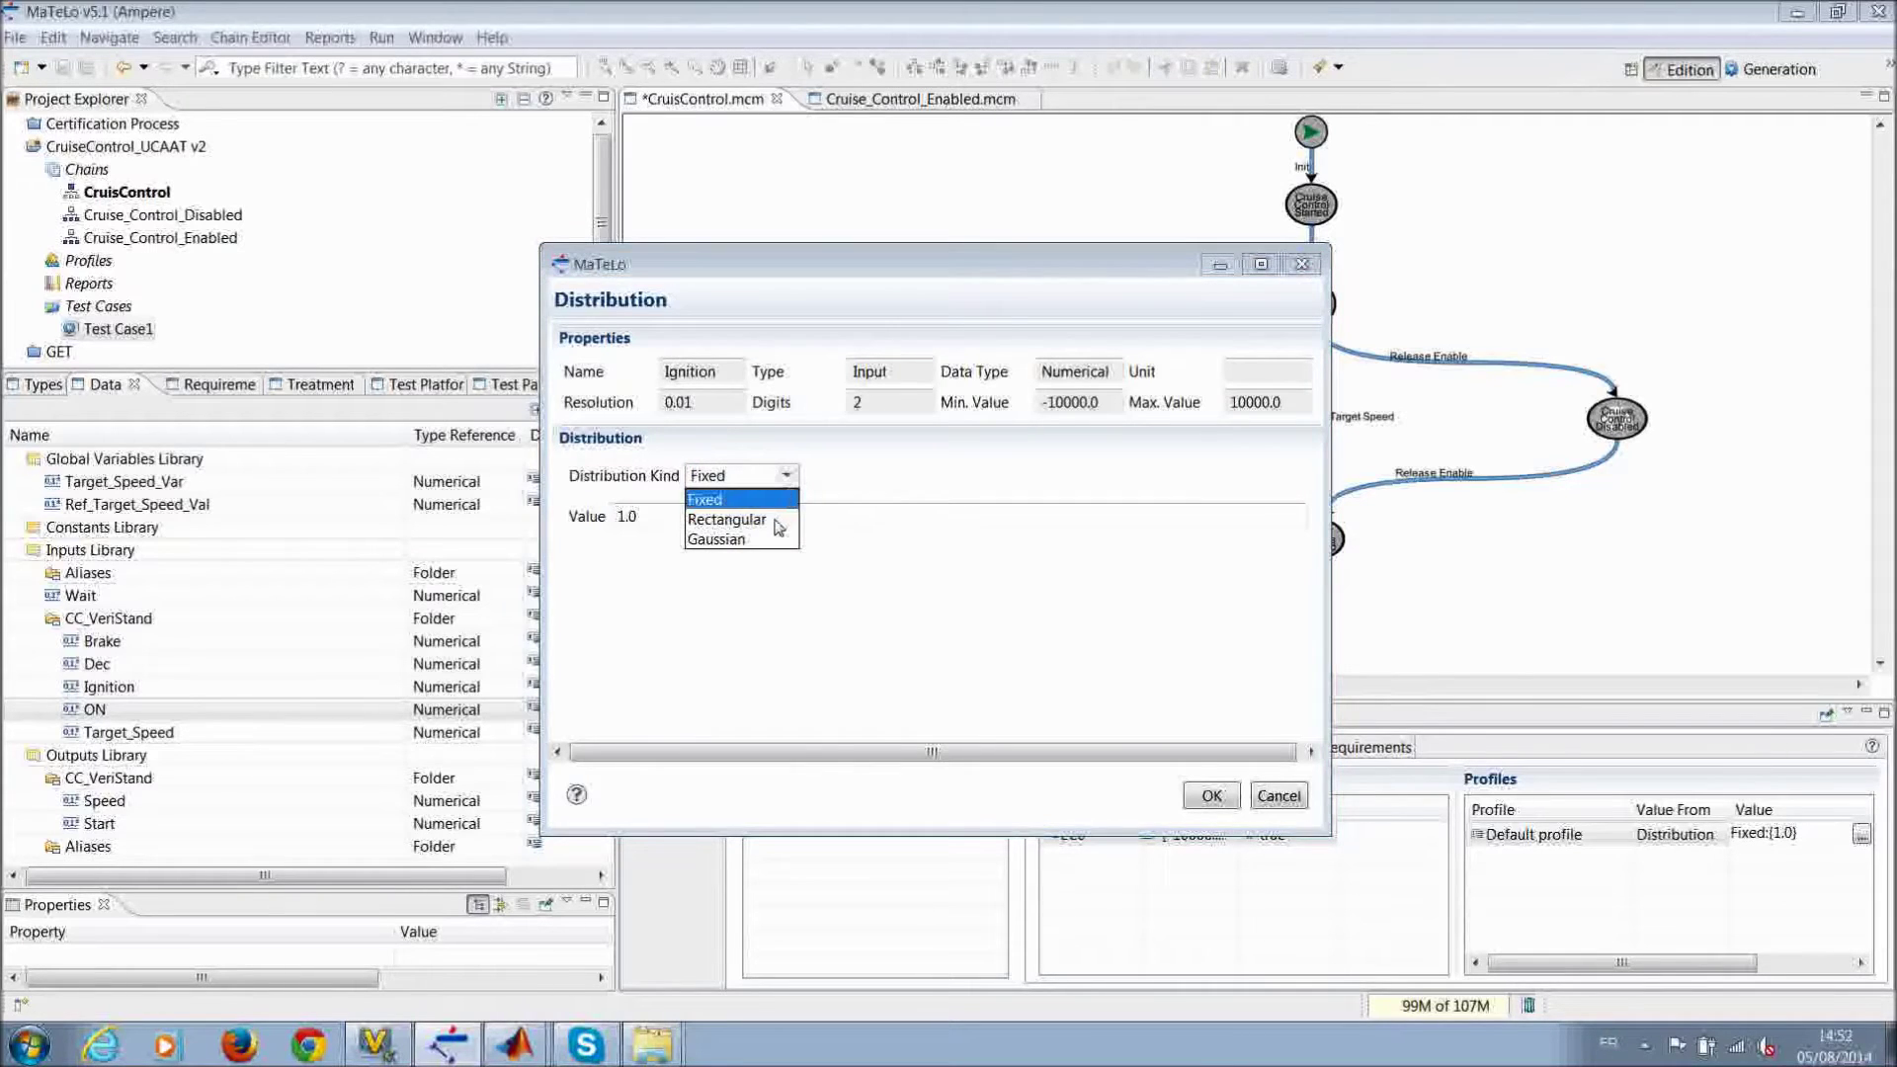
pyautogui.click(778, 515)
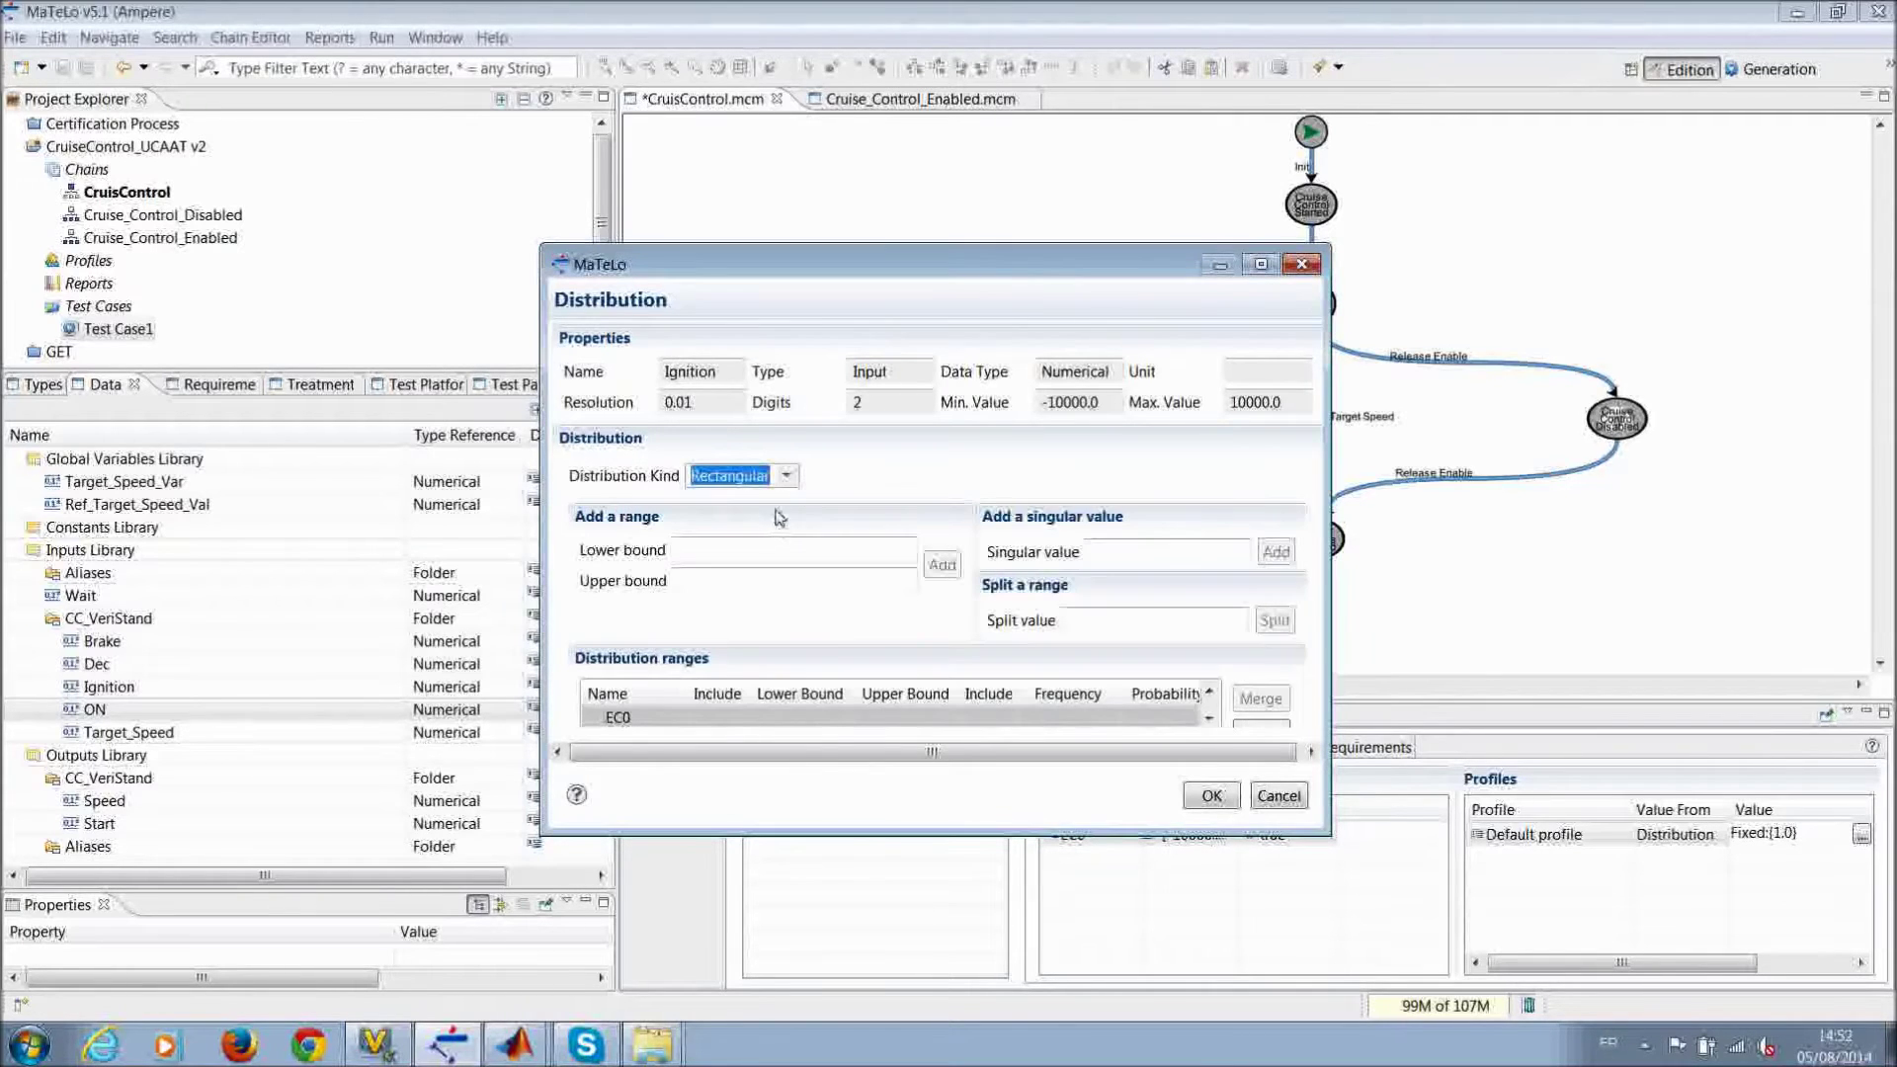
pyautogui.click(1260, 263)
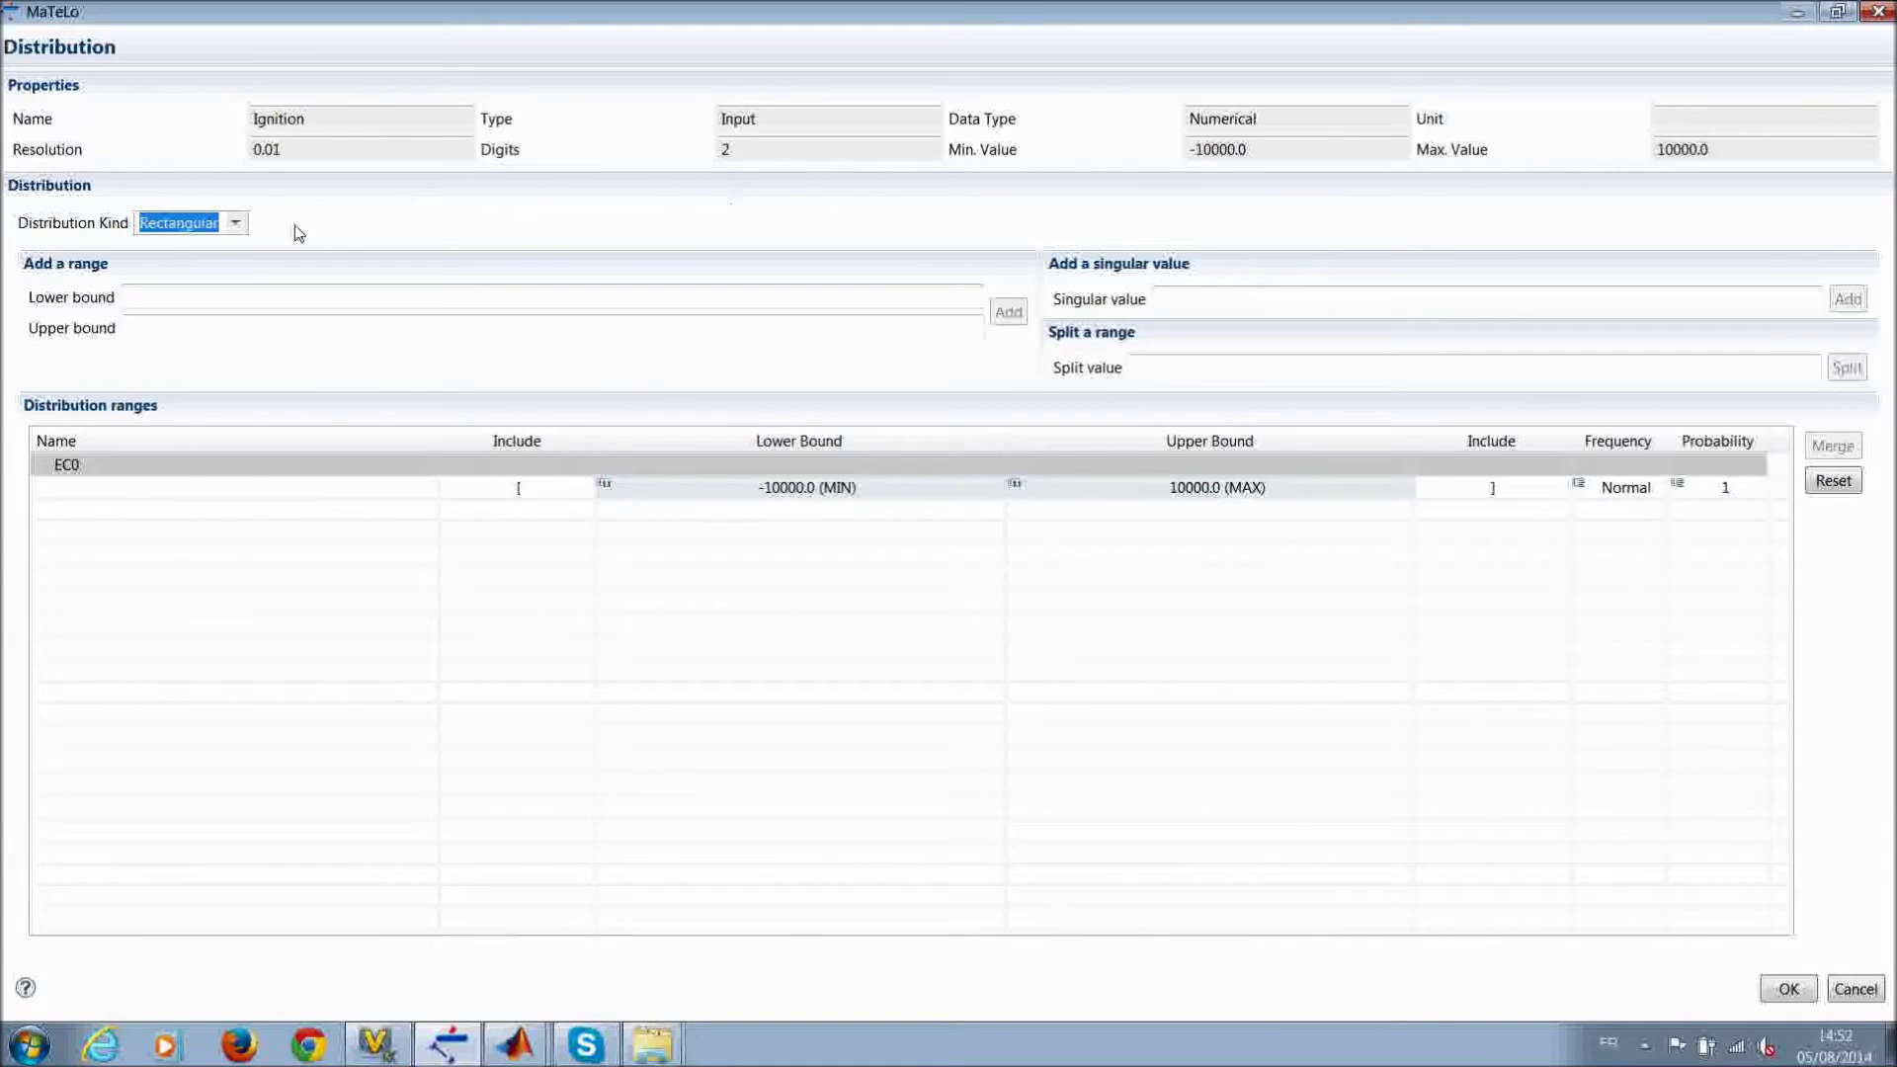
pyautogui.click(235, 224)
pyautogui.click(224, 286)
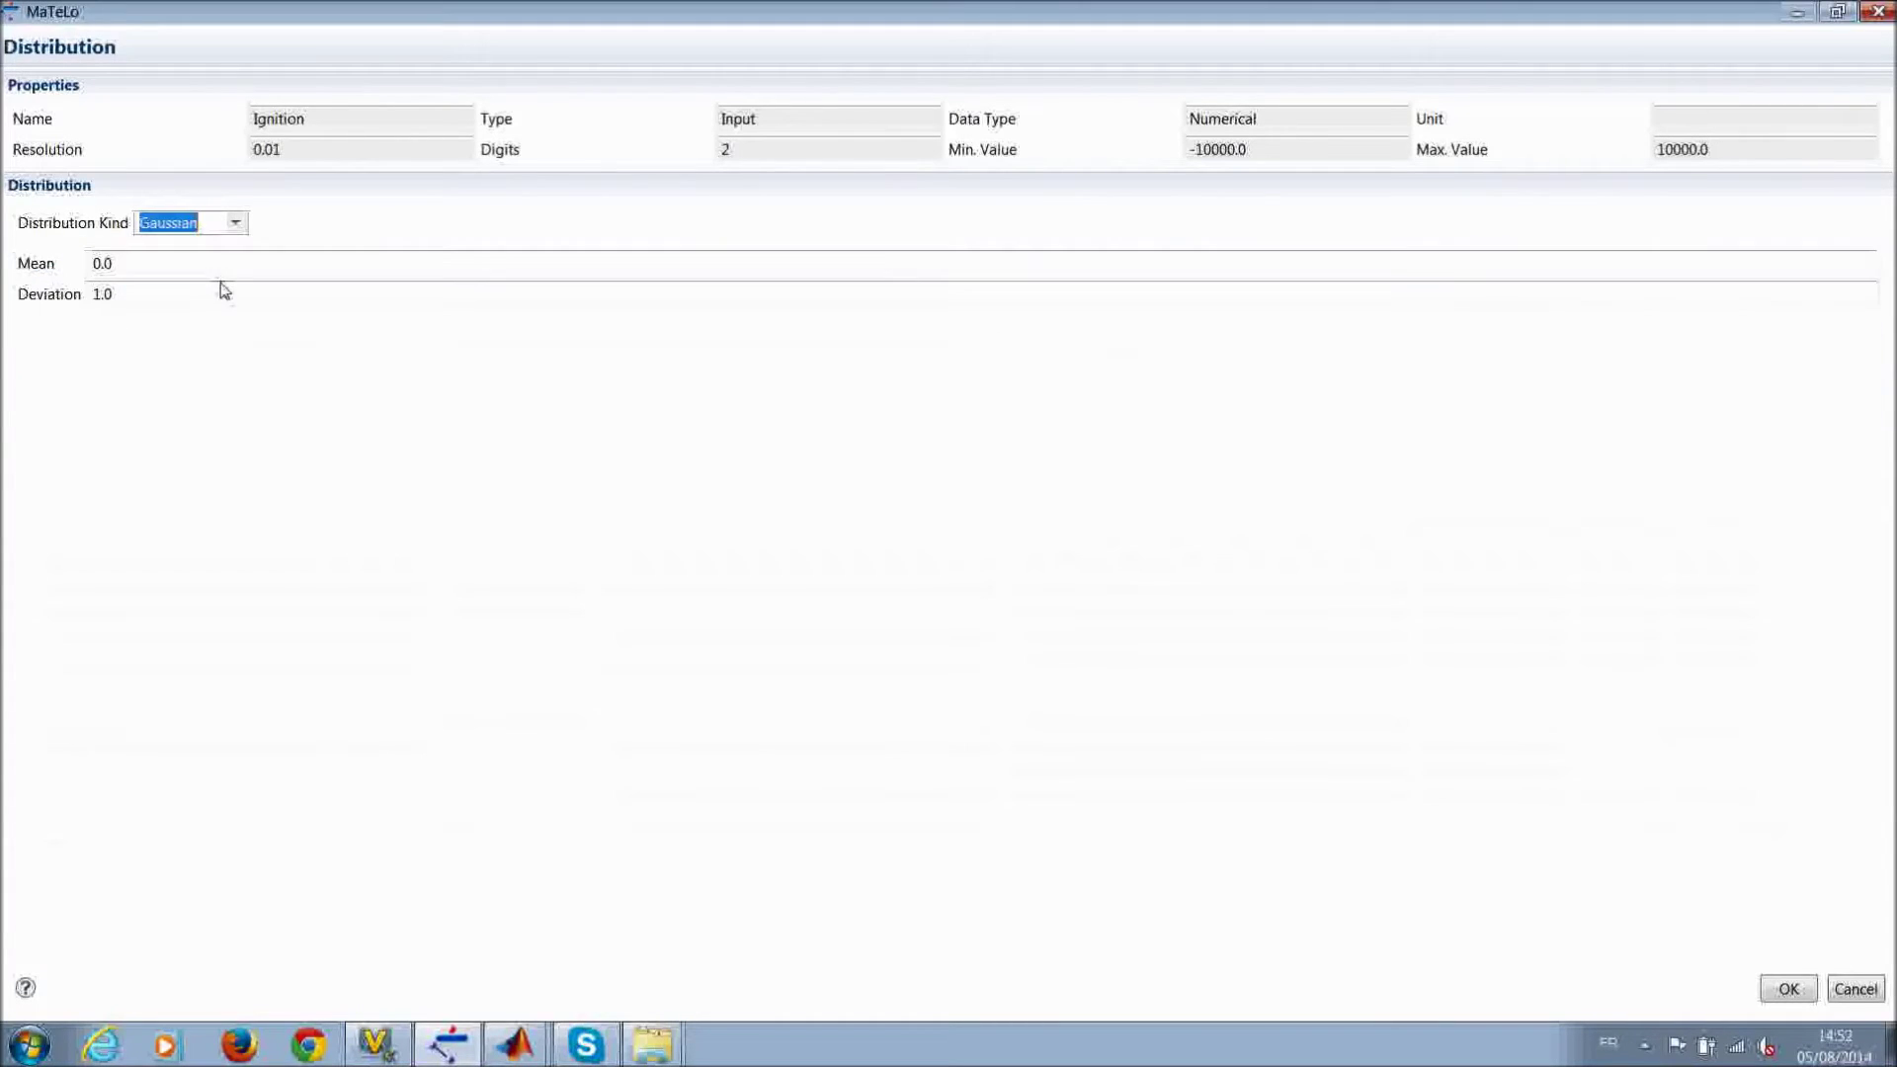
pyautogui.click(235, 222)
pyautogui.click(227, 242)
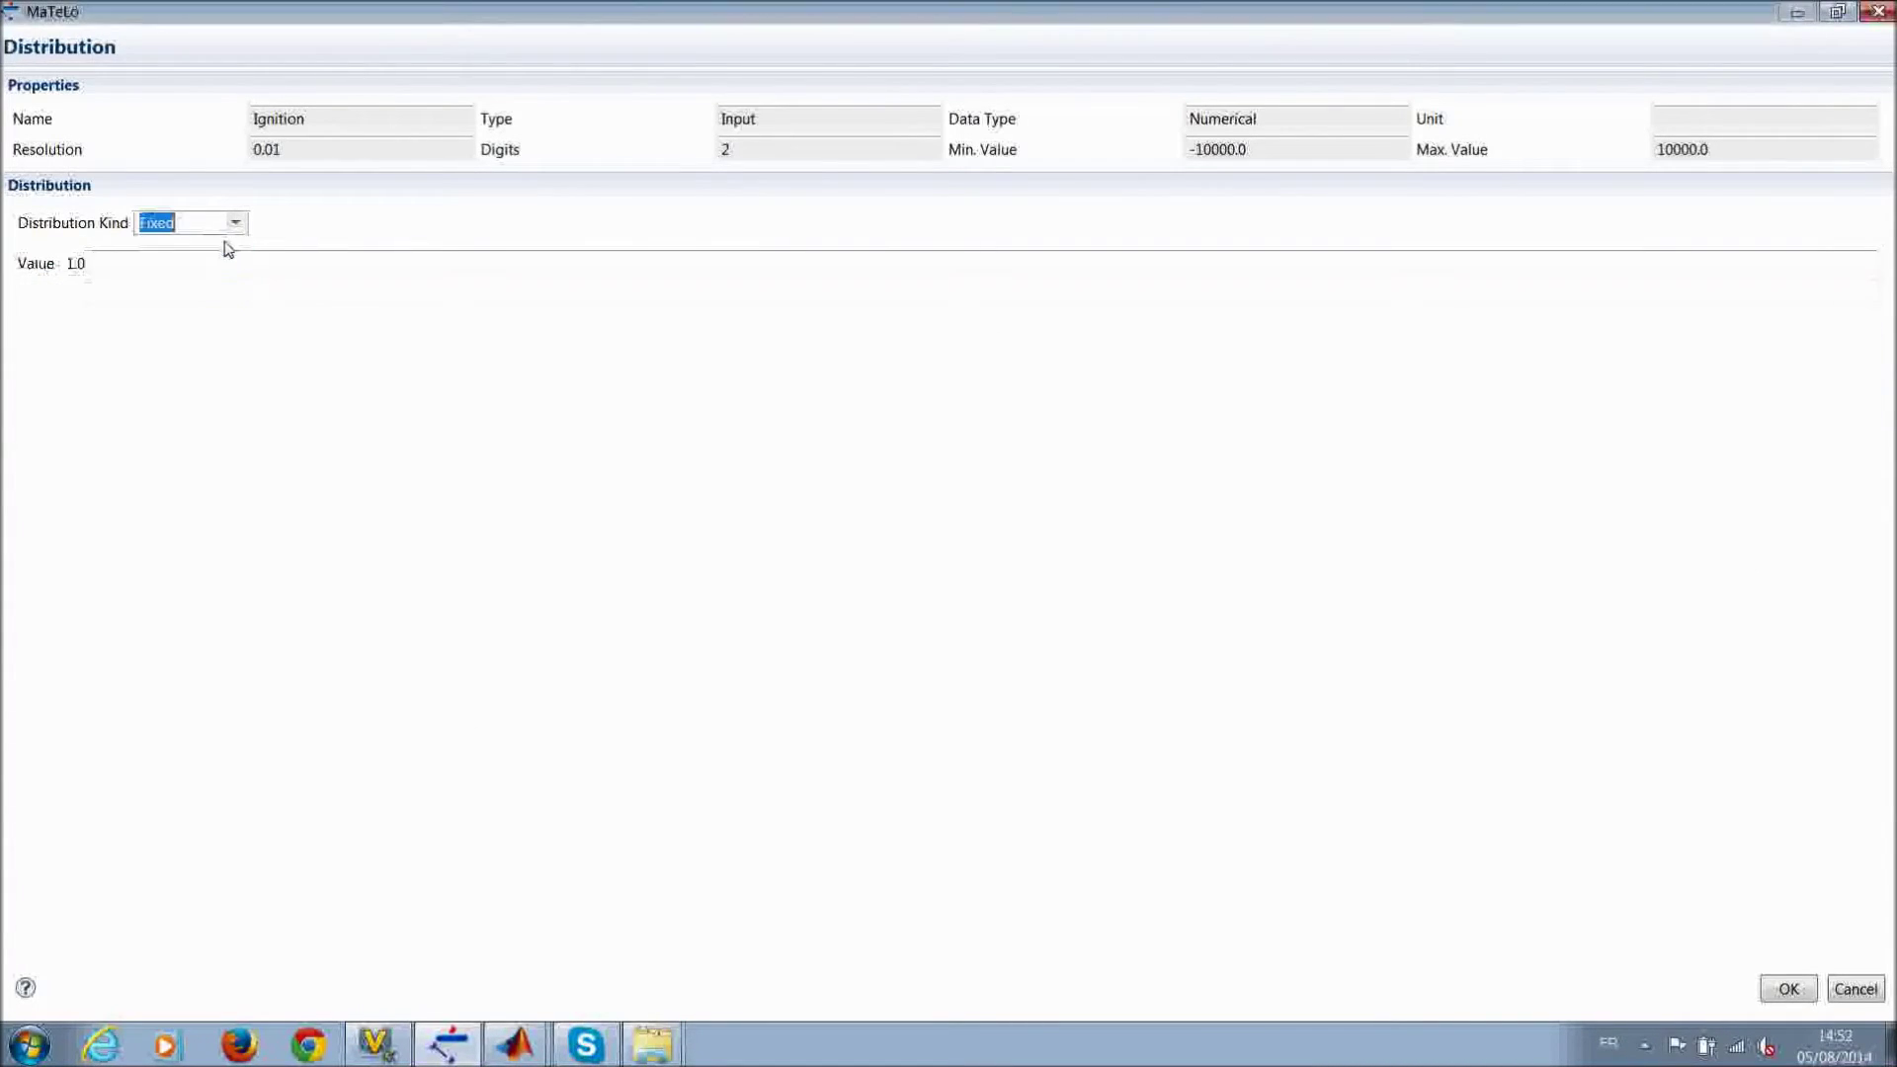
pyautogui.click(1788, 988)
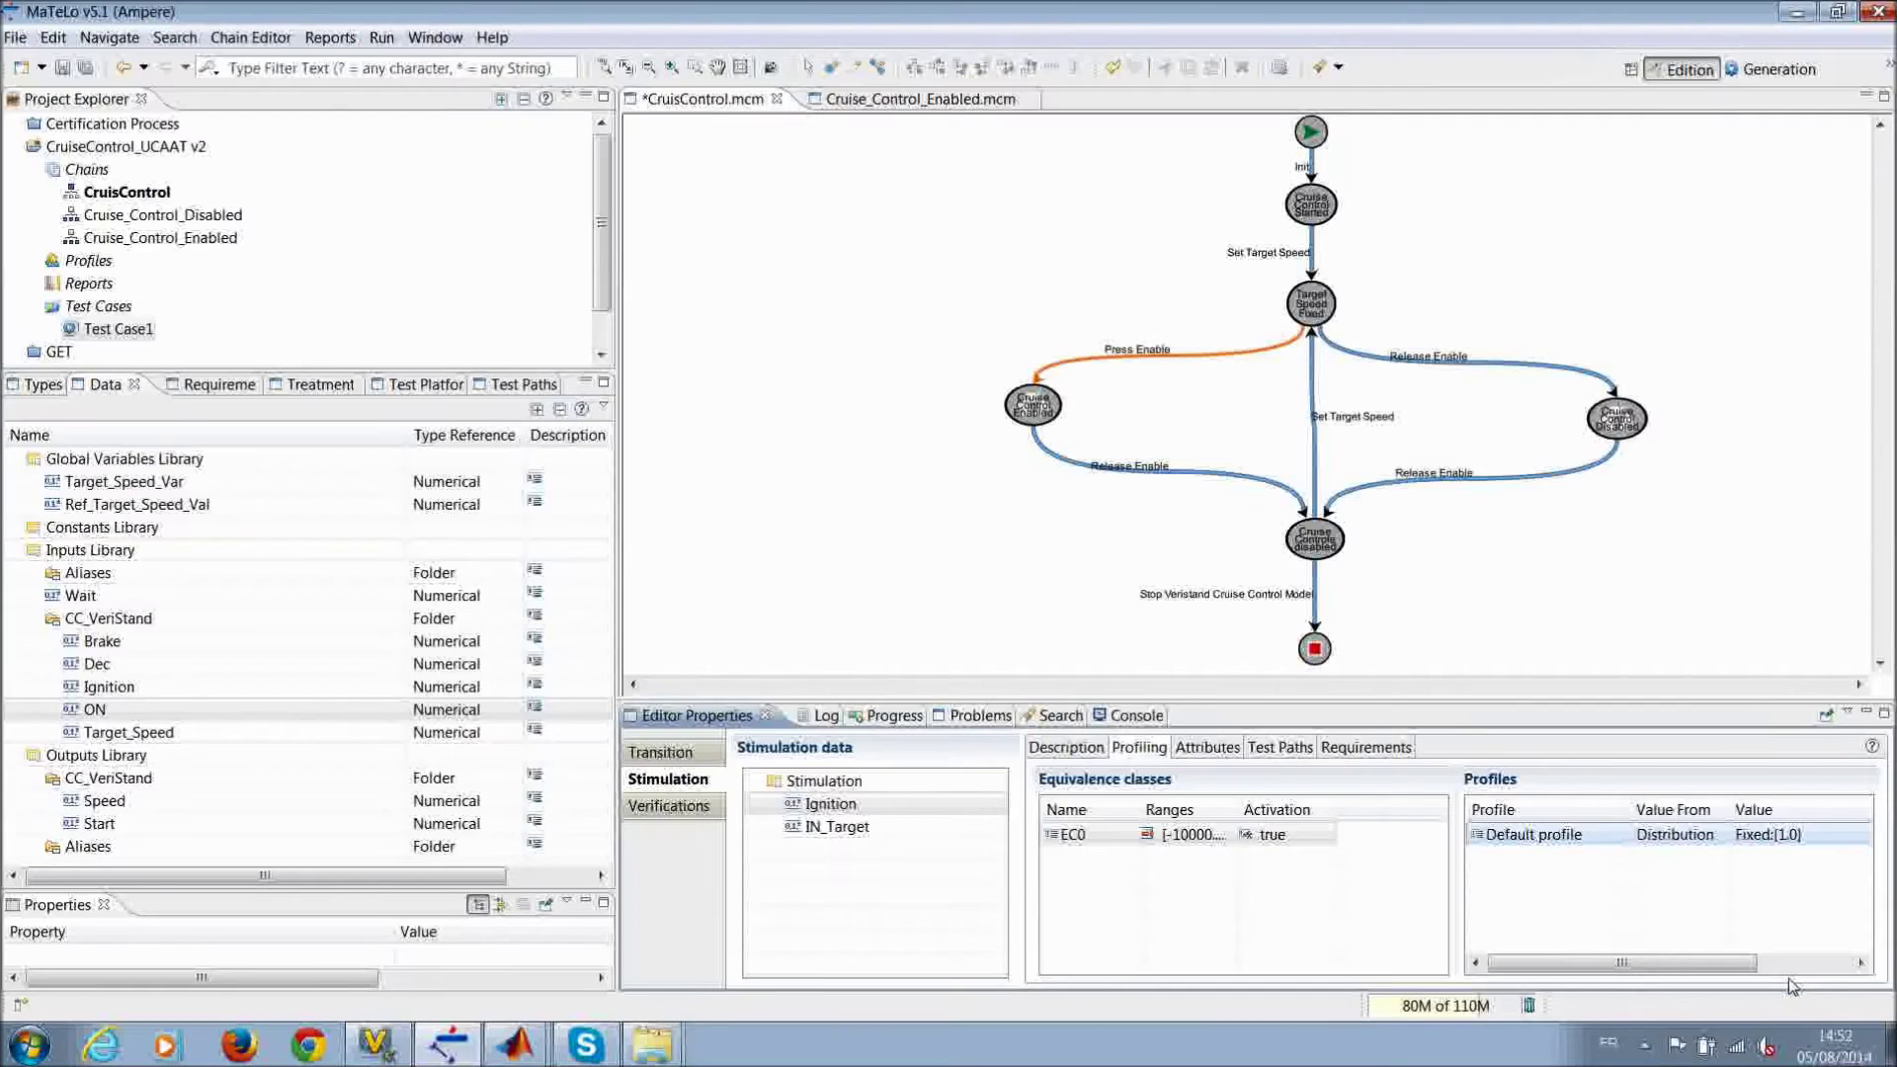
# Step: Check Ignition's requirement associations and the Brake req entry in the Requirements Library, and return to the data libraries with Ignition selected
pyautogui.click(1385, 749)
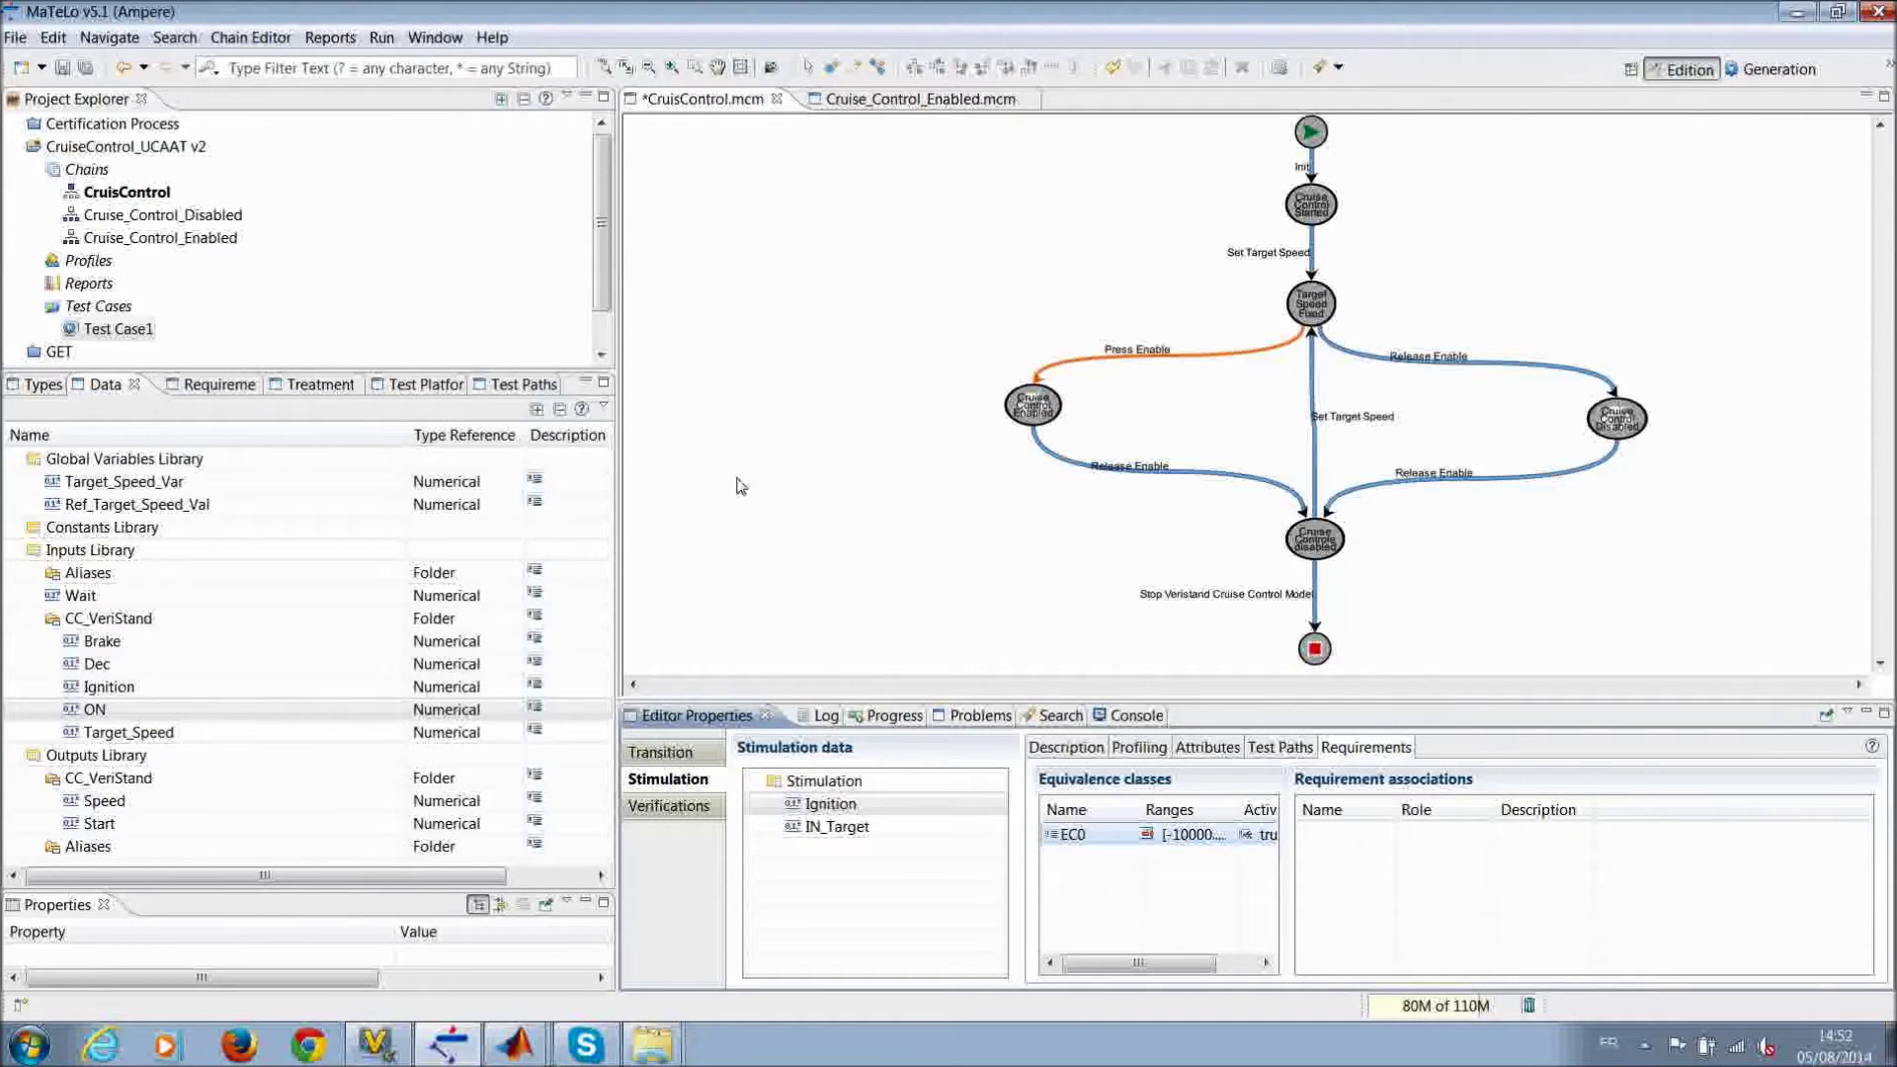
pyautogui.click(201, 387)
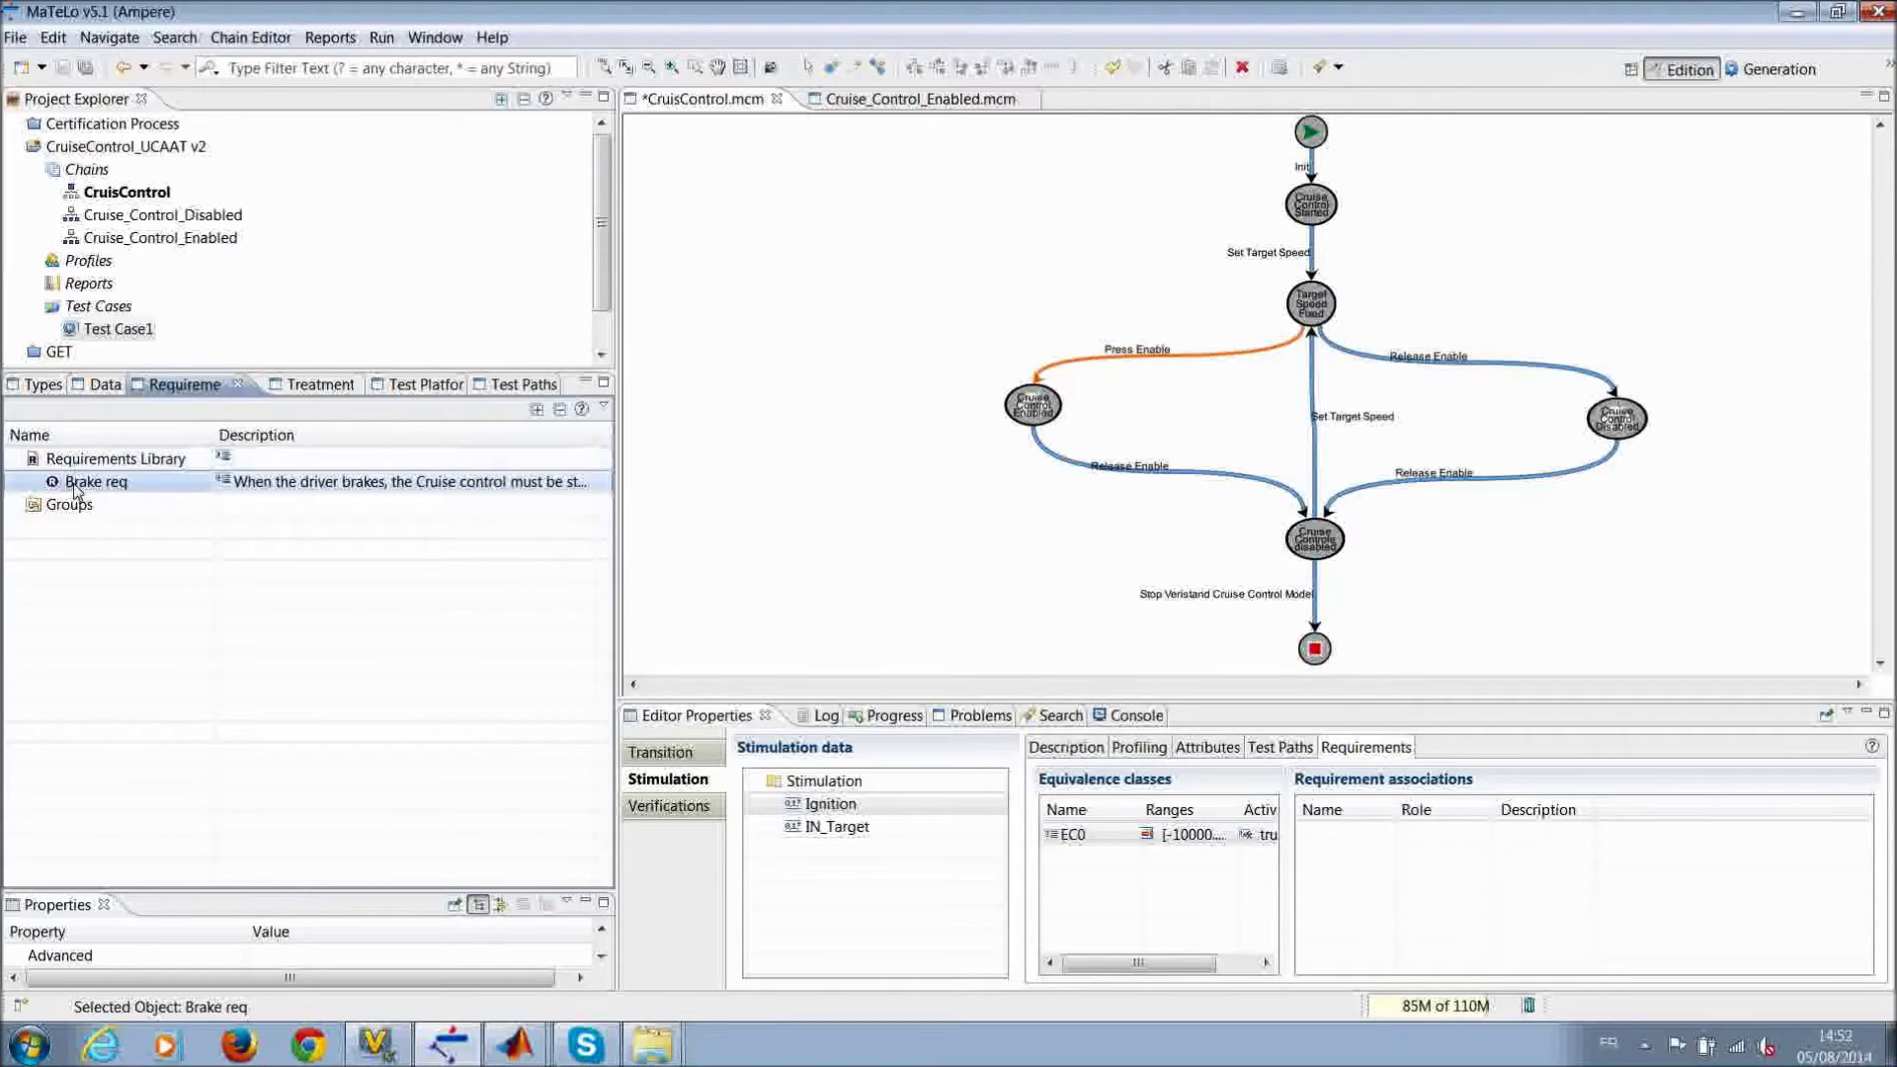
pyautogui.doubleClick(94, 385)
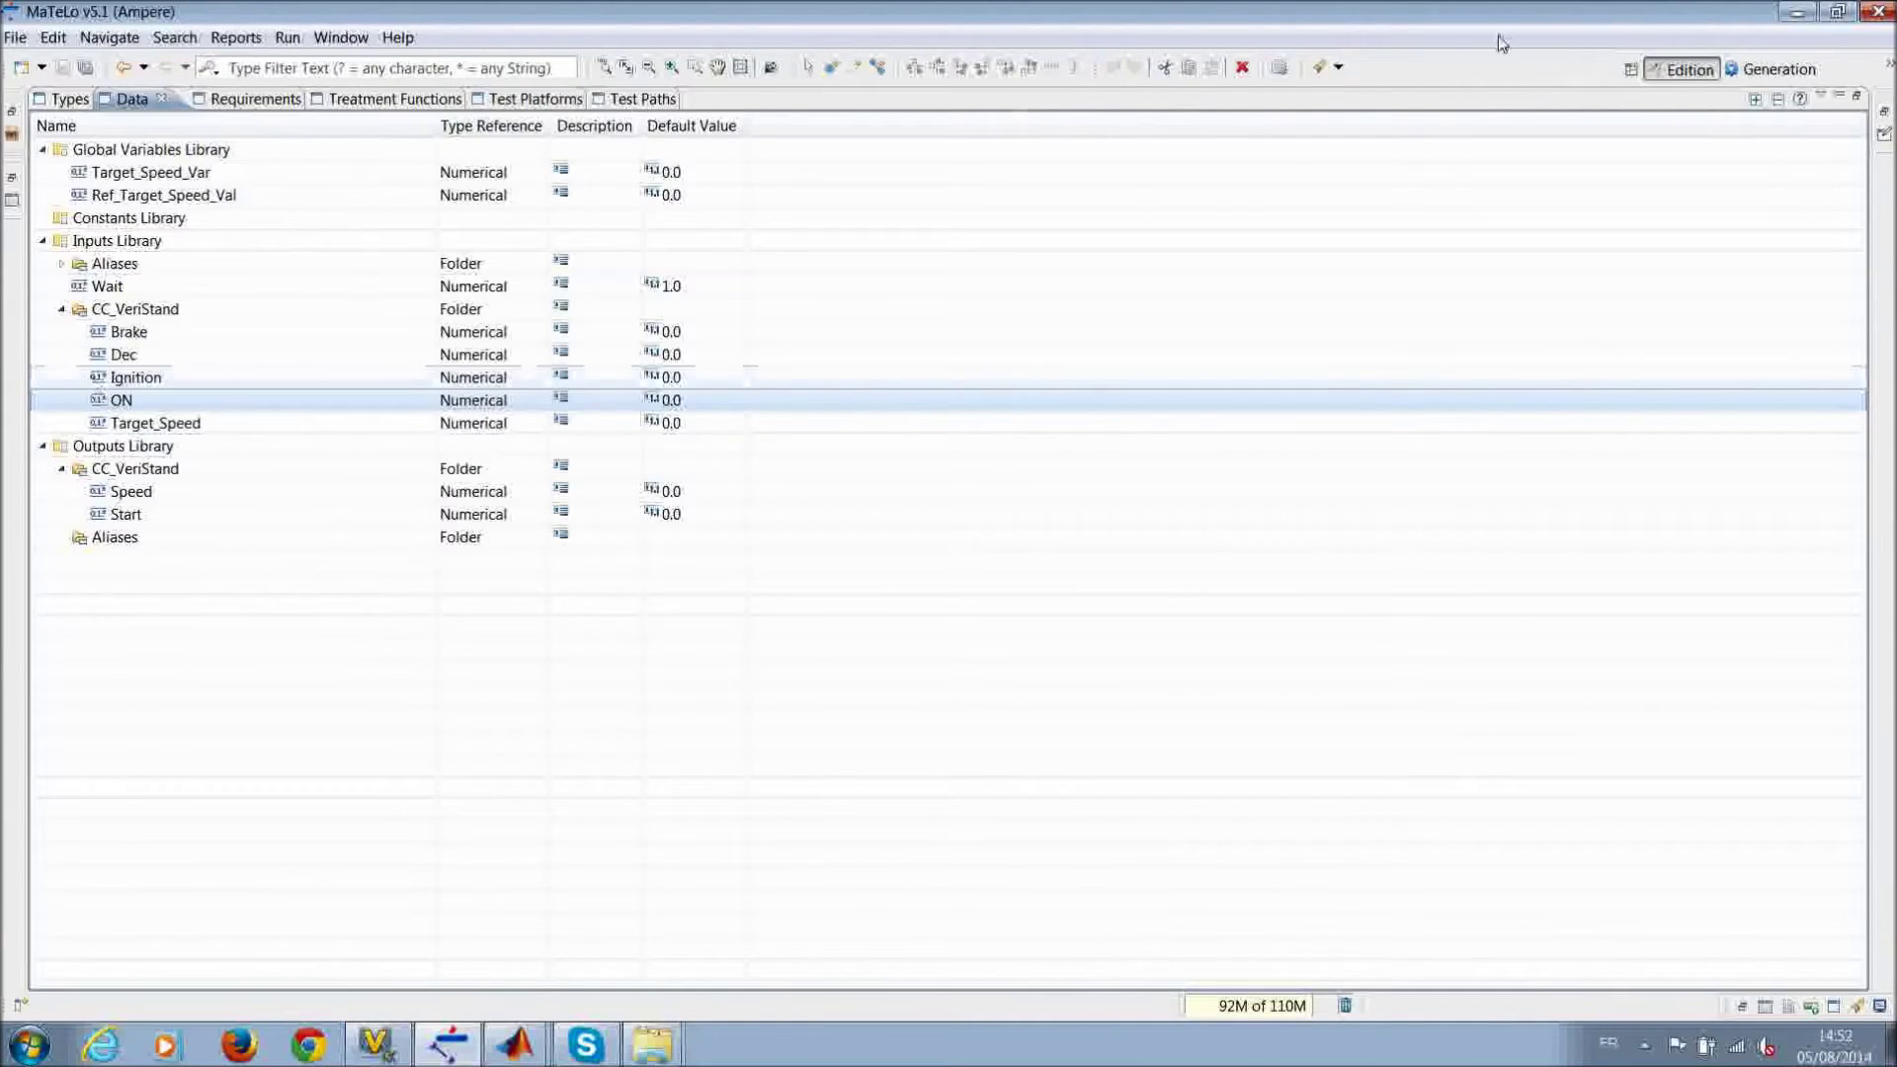
pyautogui.click(1883, 111)
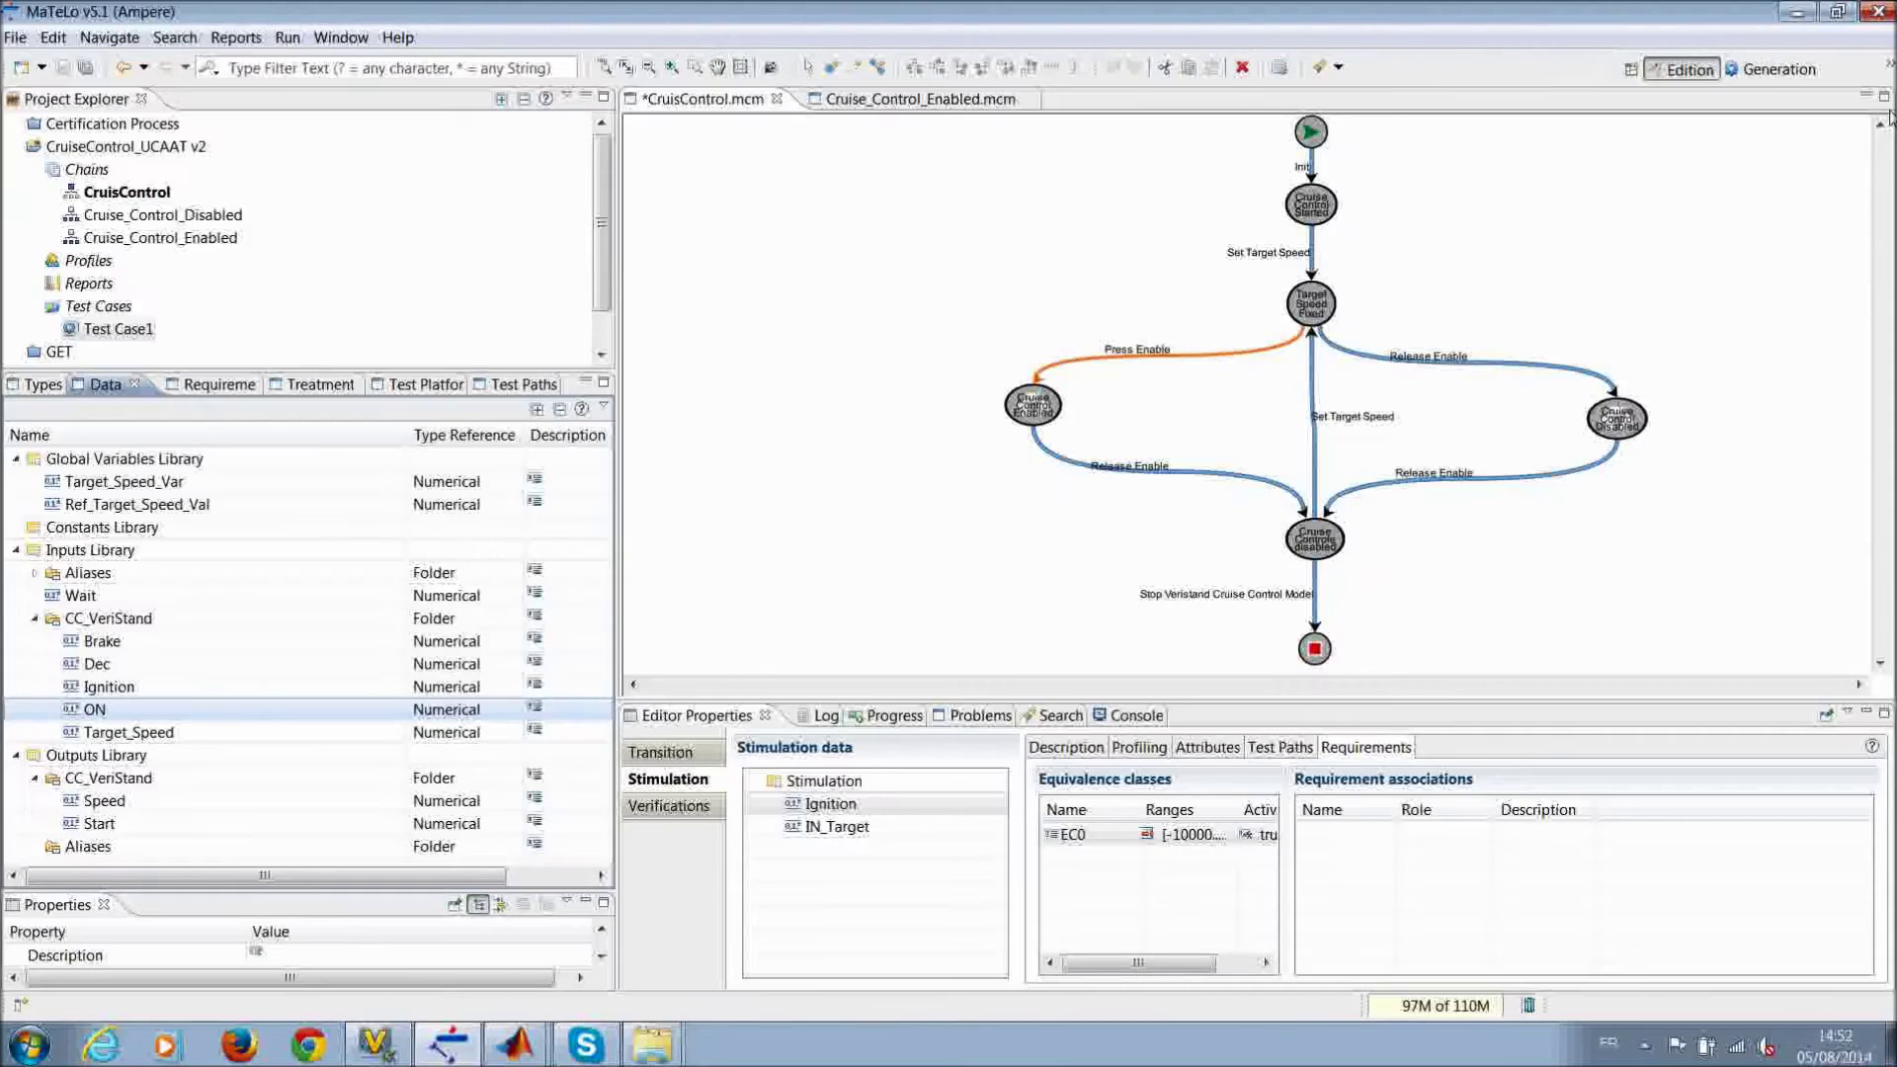
pyautogui.click(817, 808)
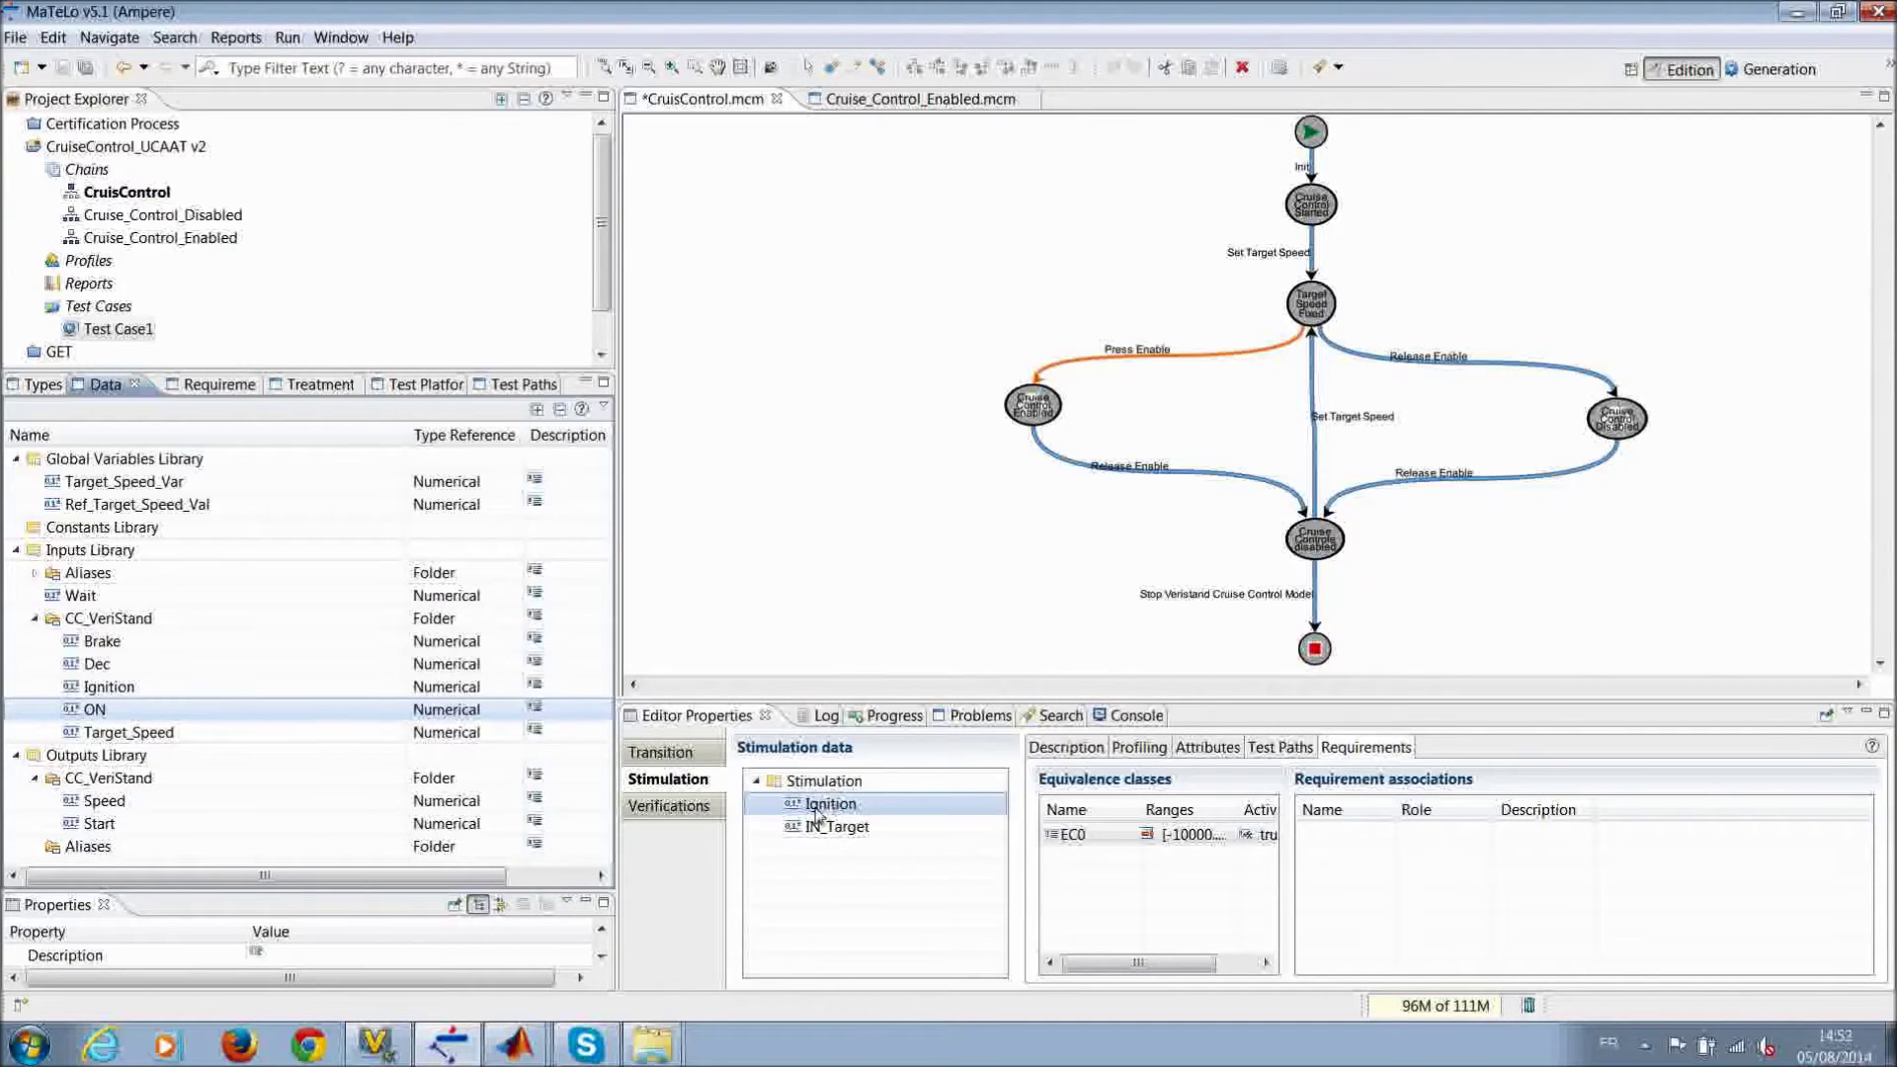
# Step: Open the Cruise_Control_Enabled chain and inspect the Dec stimulation of the Press Inc transition beside the Inc Press state
pyautogui.doubleClick(1033, 405)
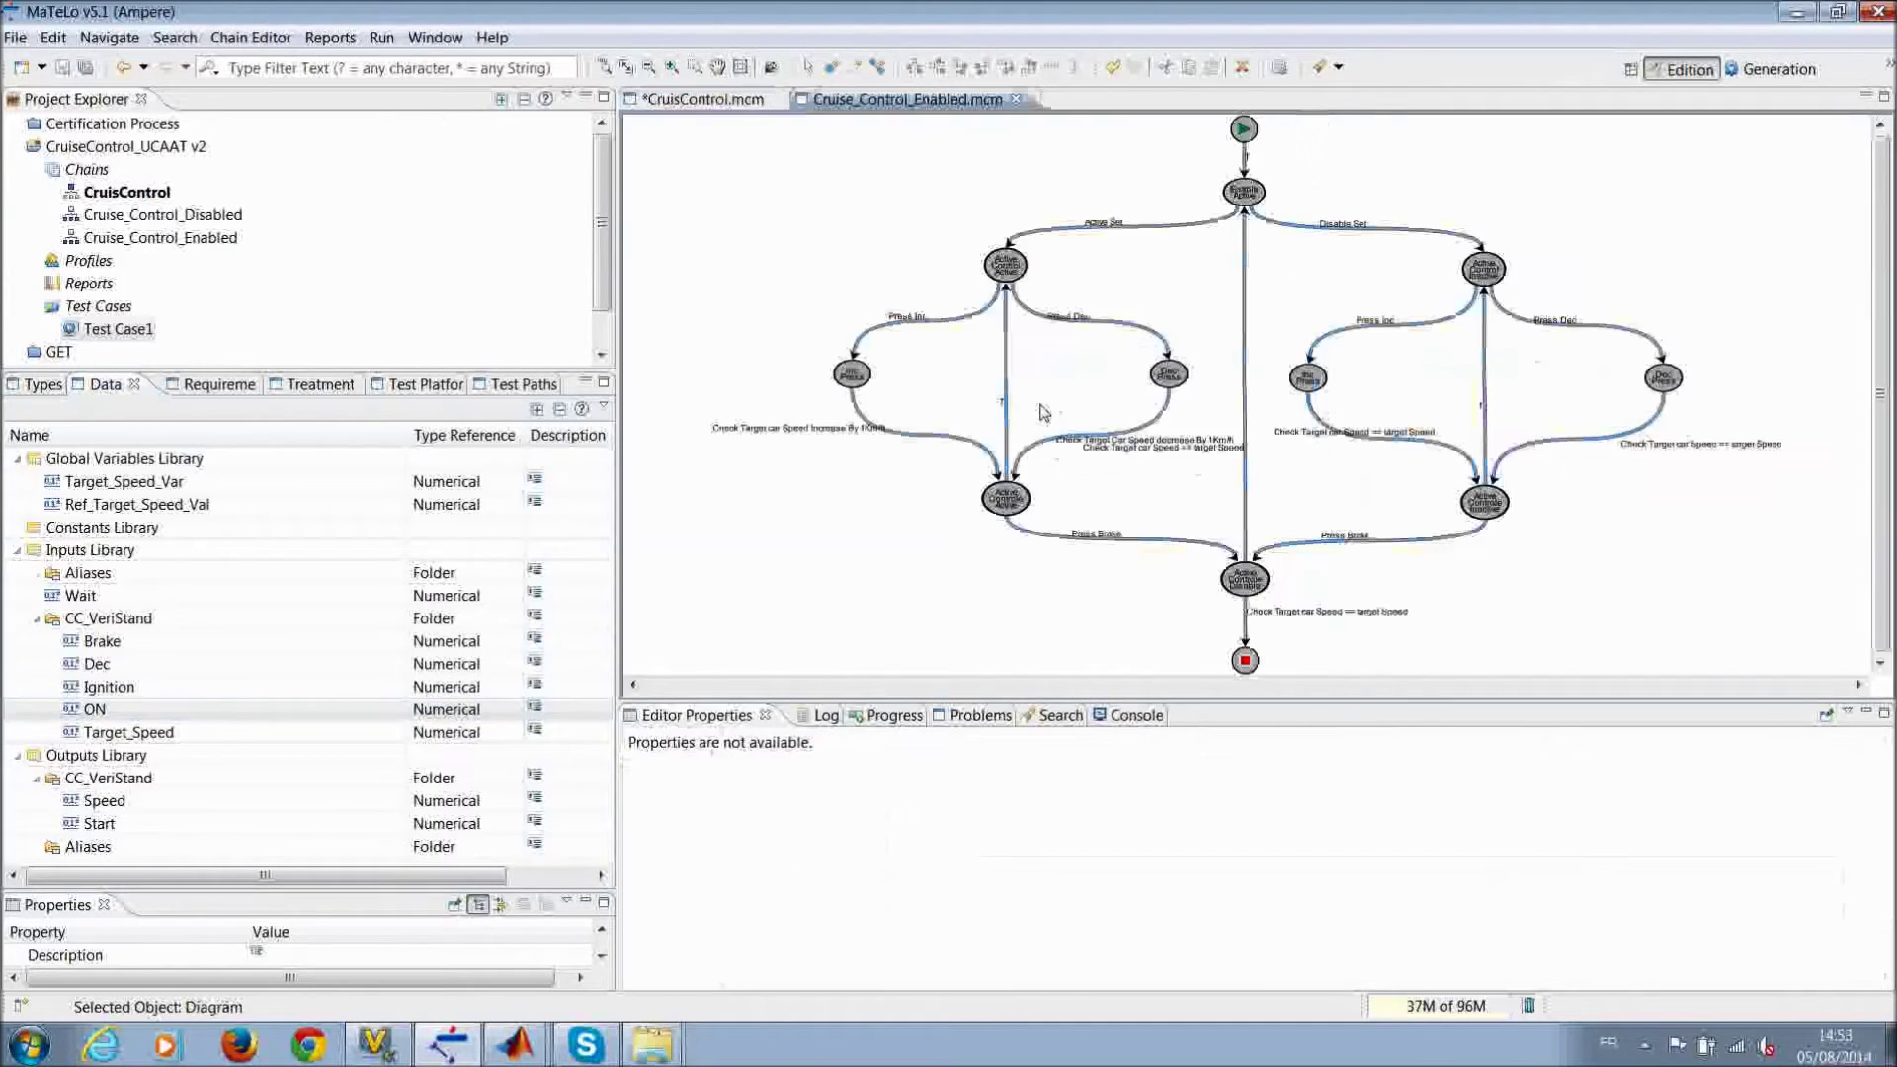
pyautogui.click(943, 322)
pyautogui.click(698, 785)
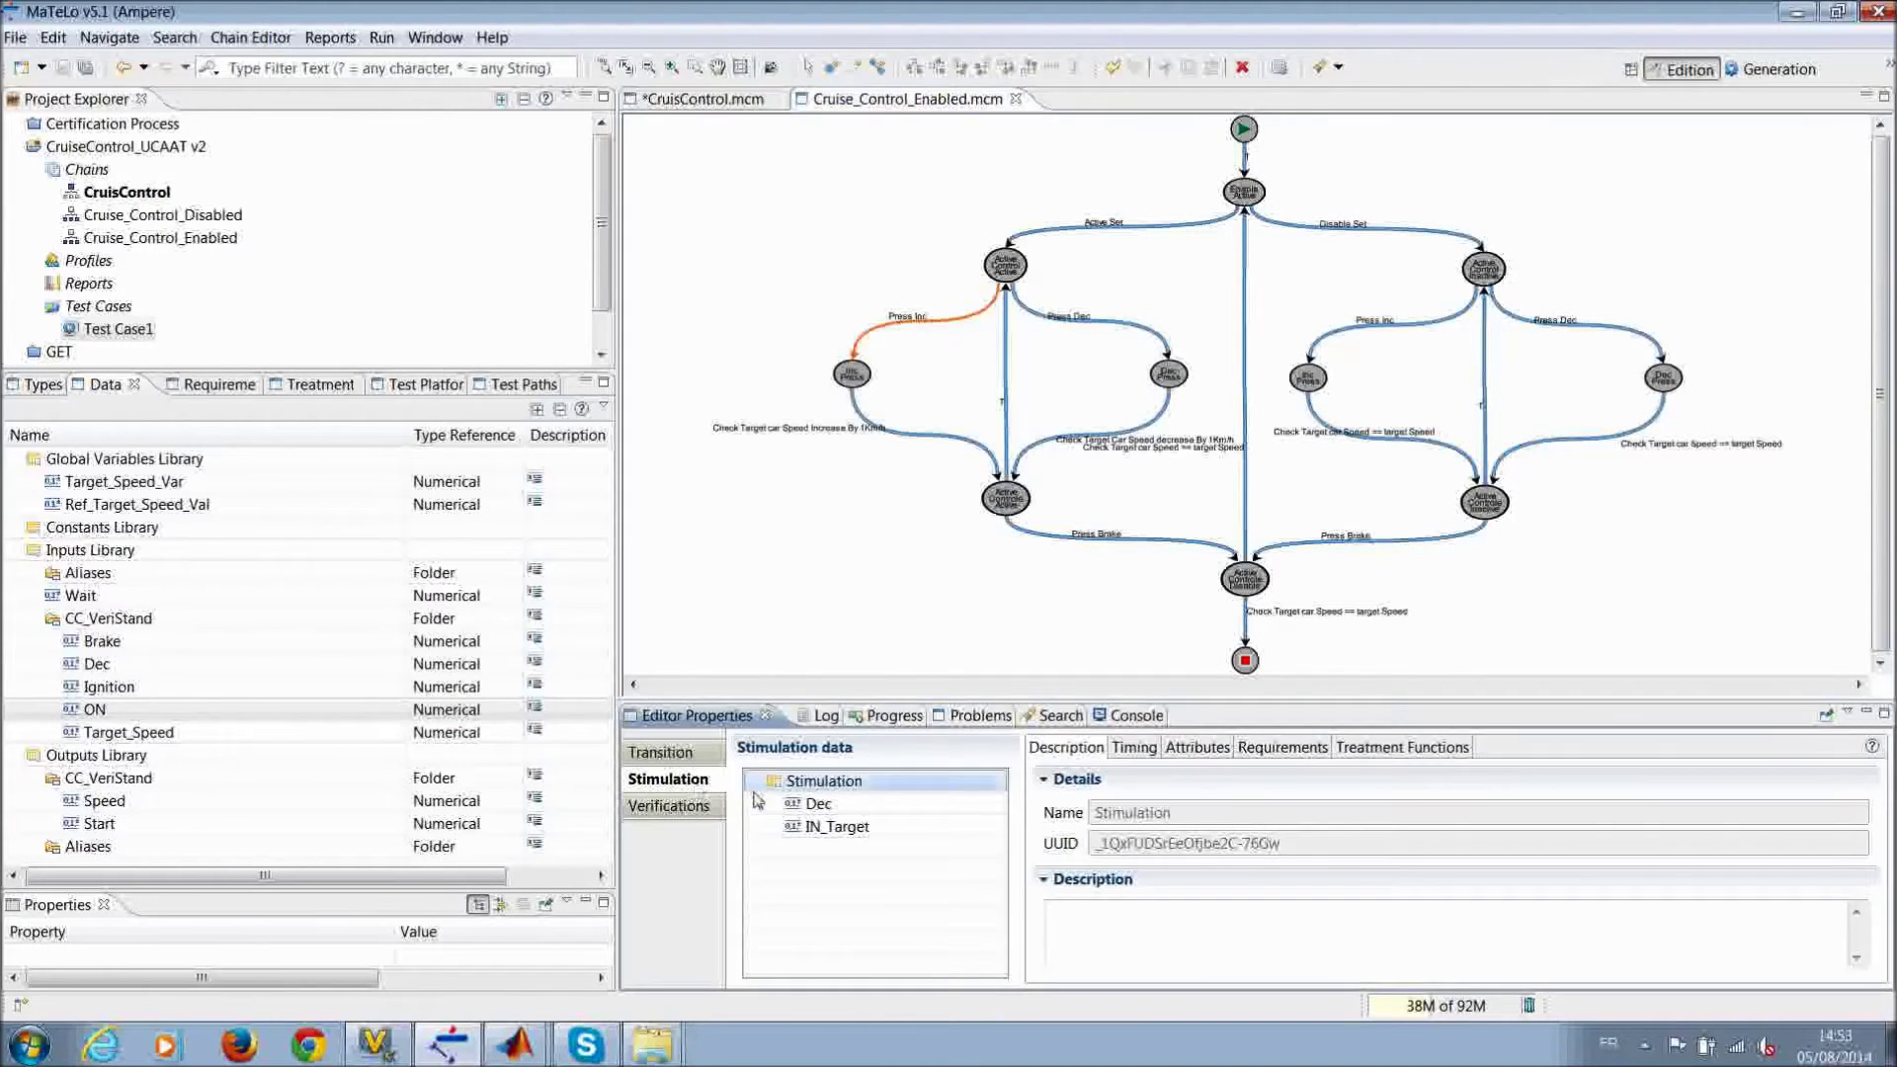
pyautogui.click(818, 803)
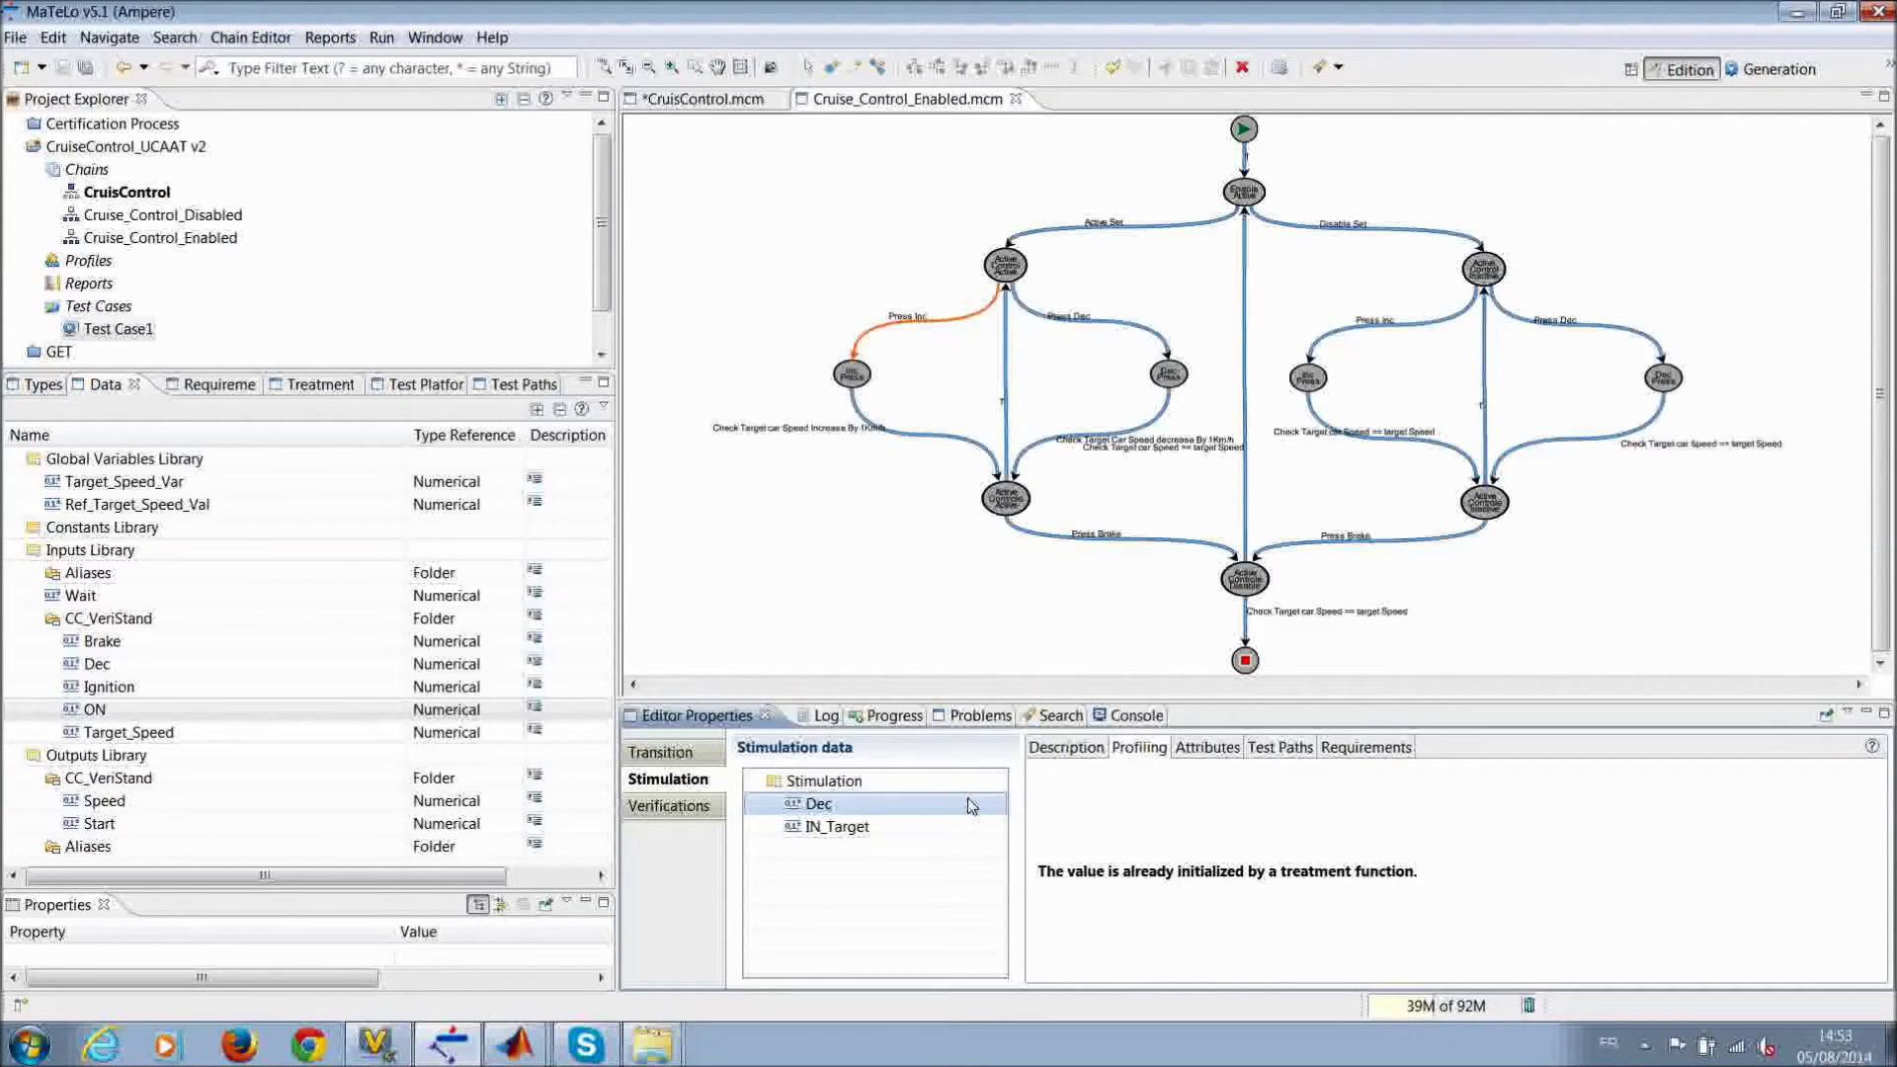
# Step: Show the Treatment Functions Library and expand the parameters of the Press Inc transition's add pre-treatment function
pyautogui.click(319, 385)
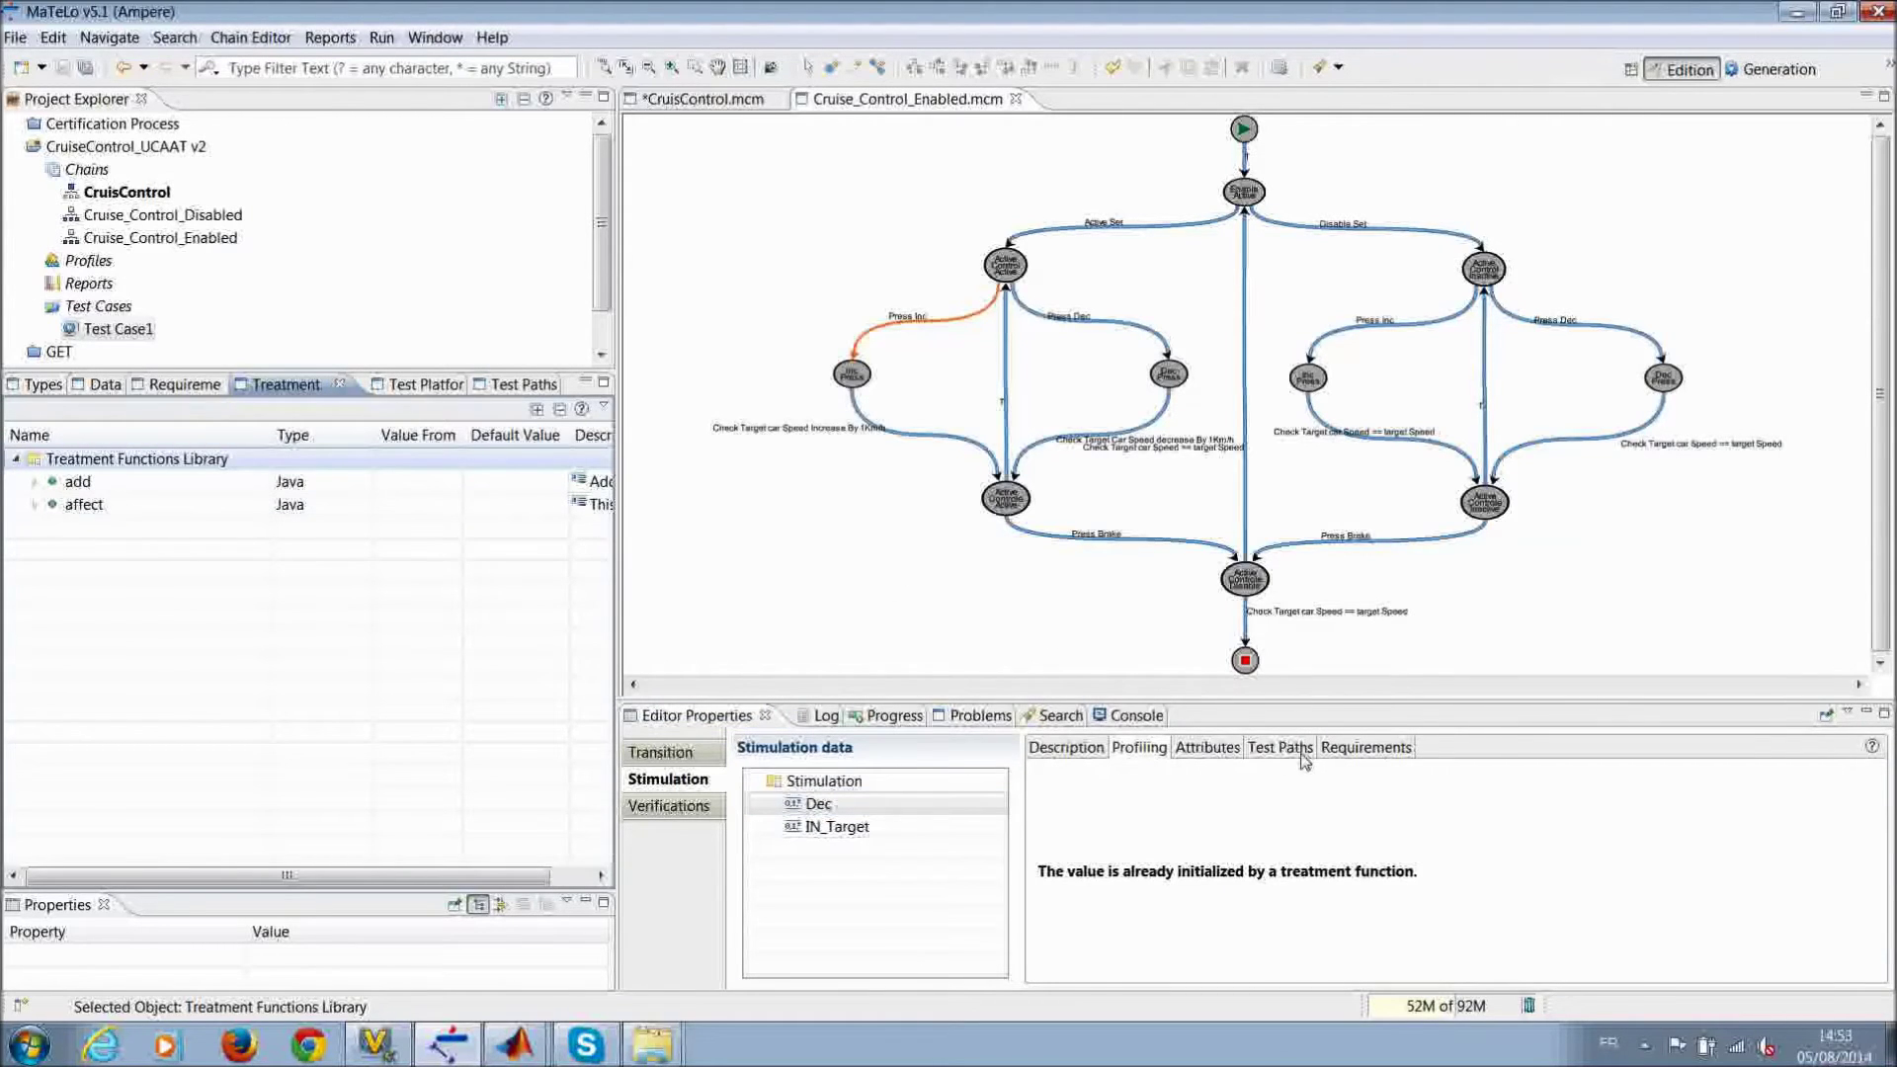
pyautogui.click(660, 751)
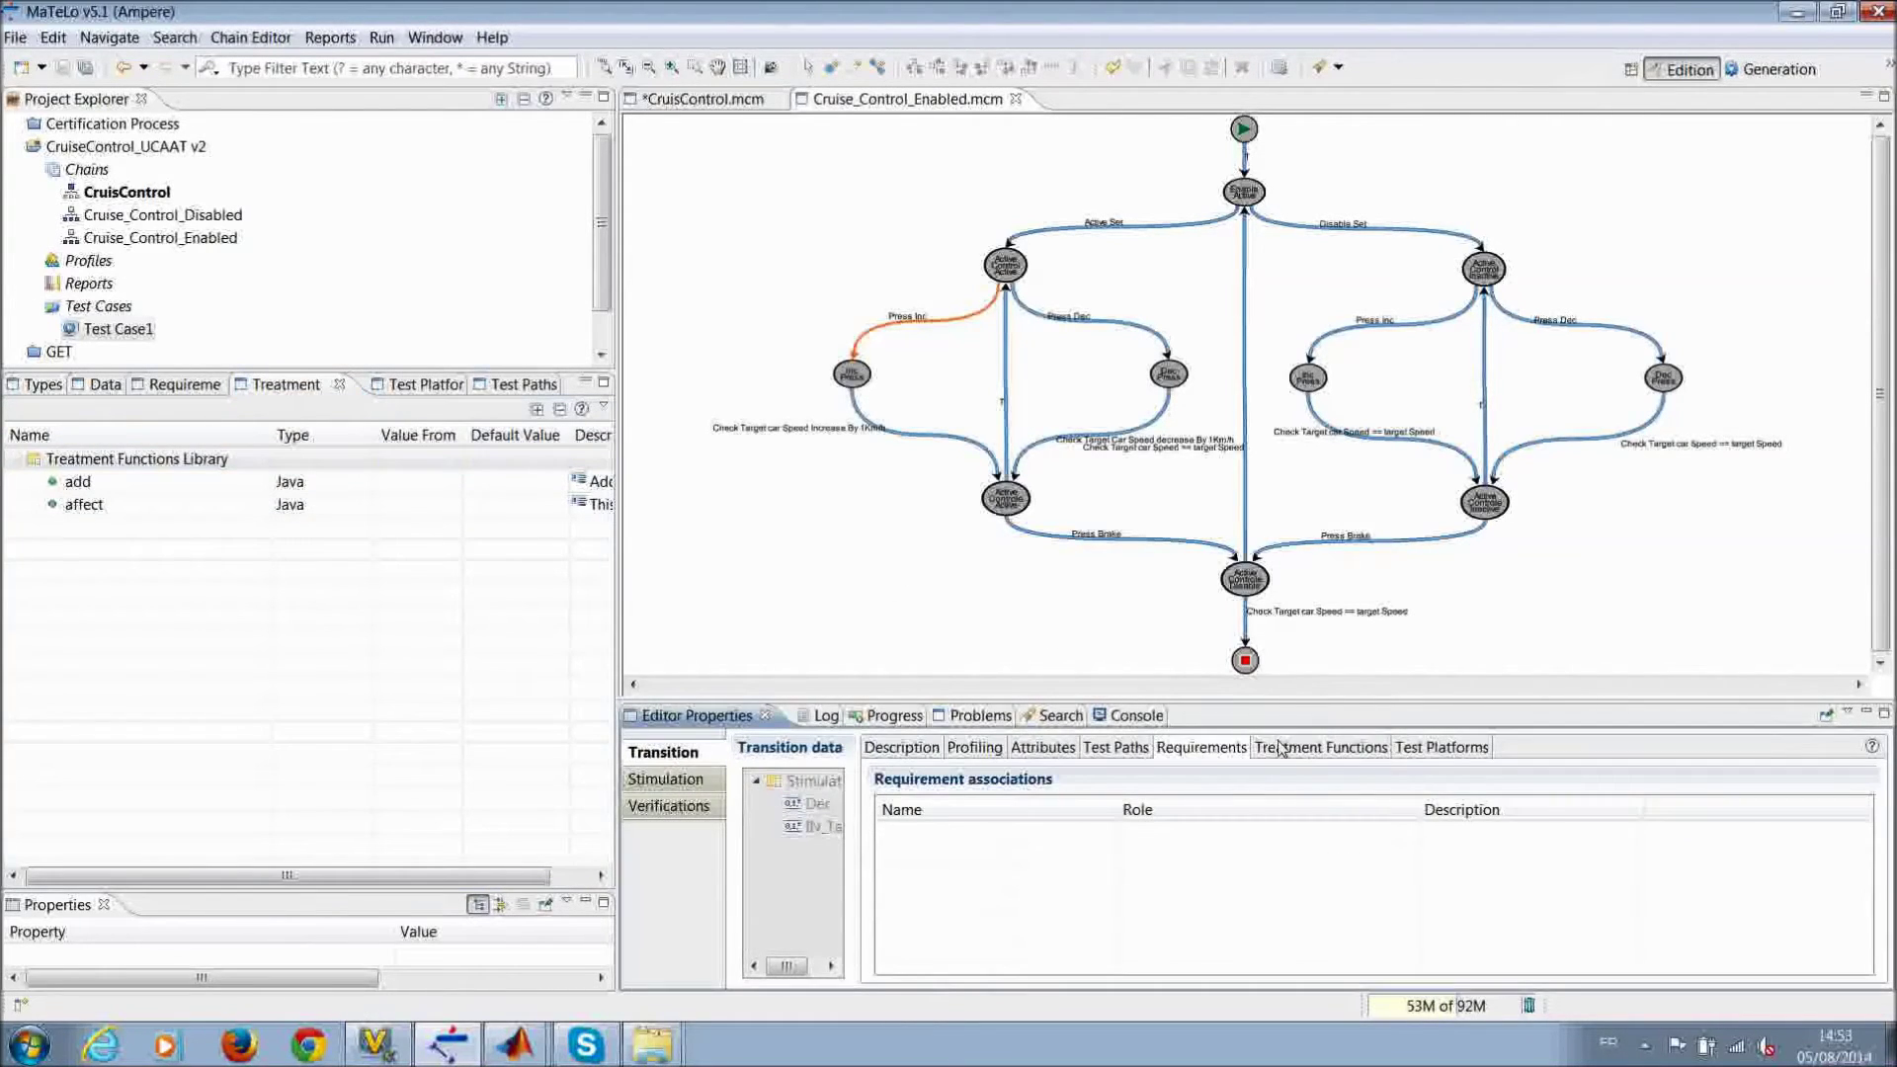
pyautogui.click(1281, 748)
pyautogui.click(888, 834)
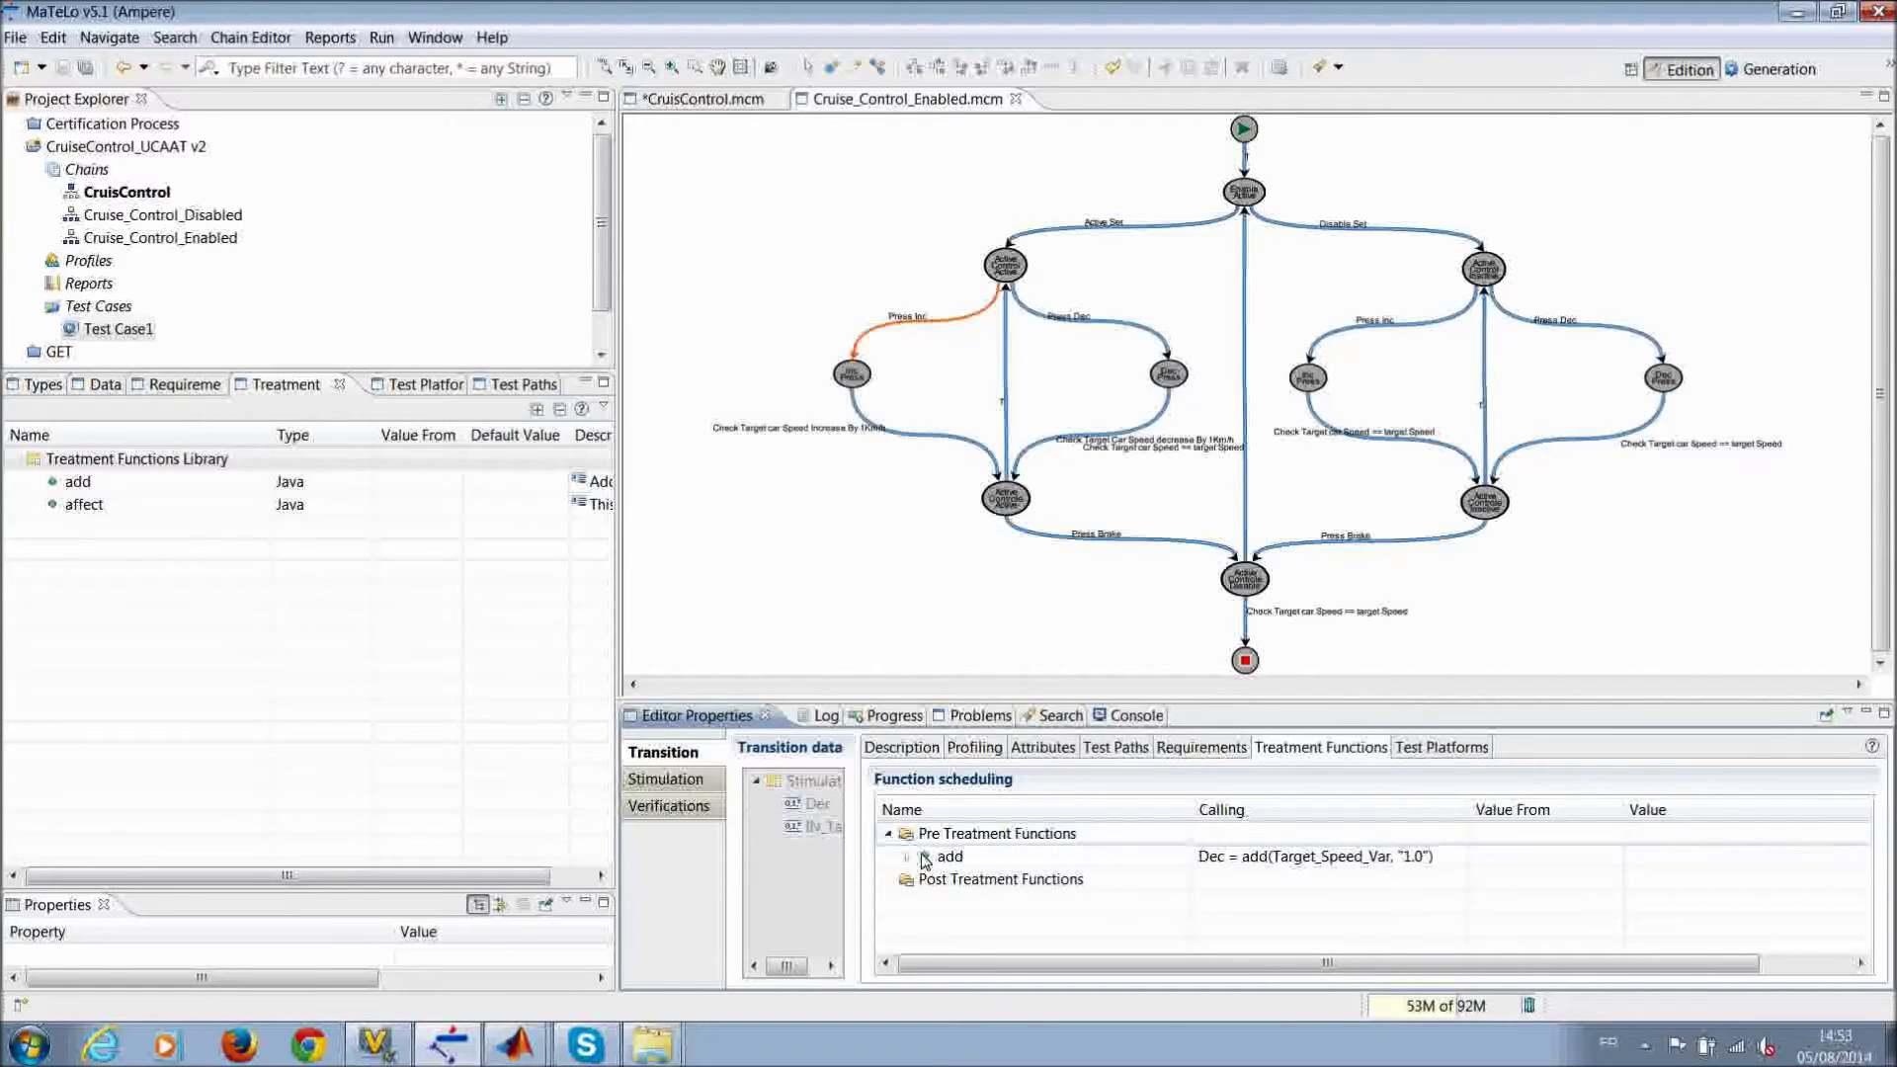
pyautogui.click(907, 858)
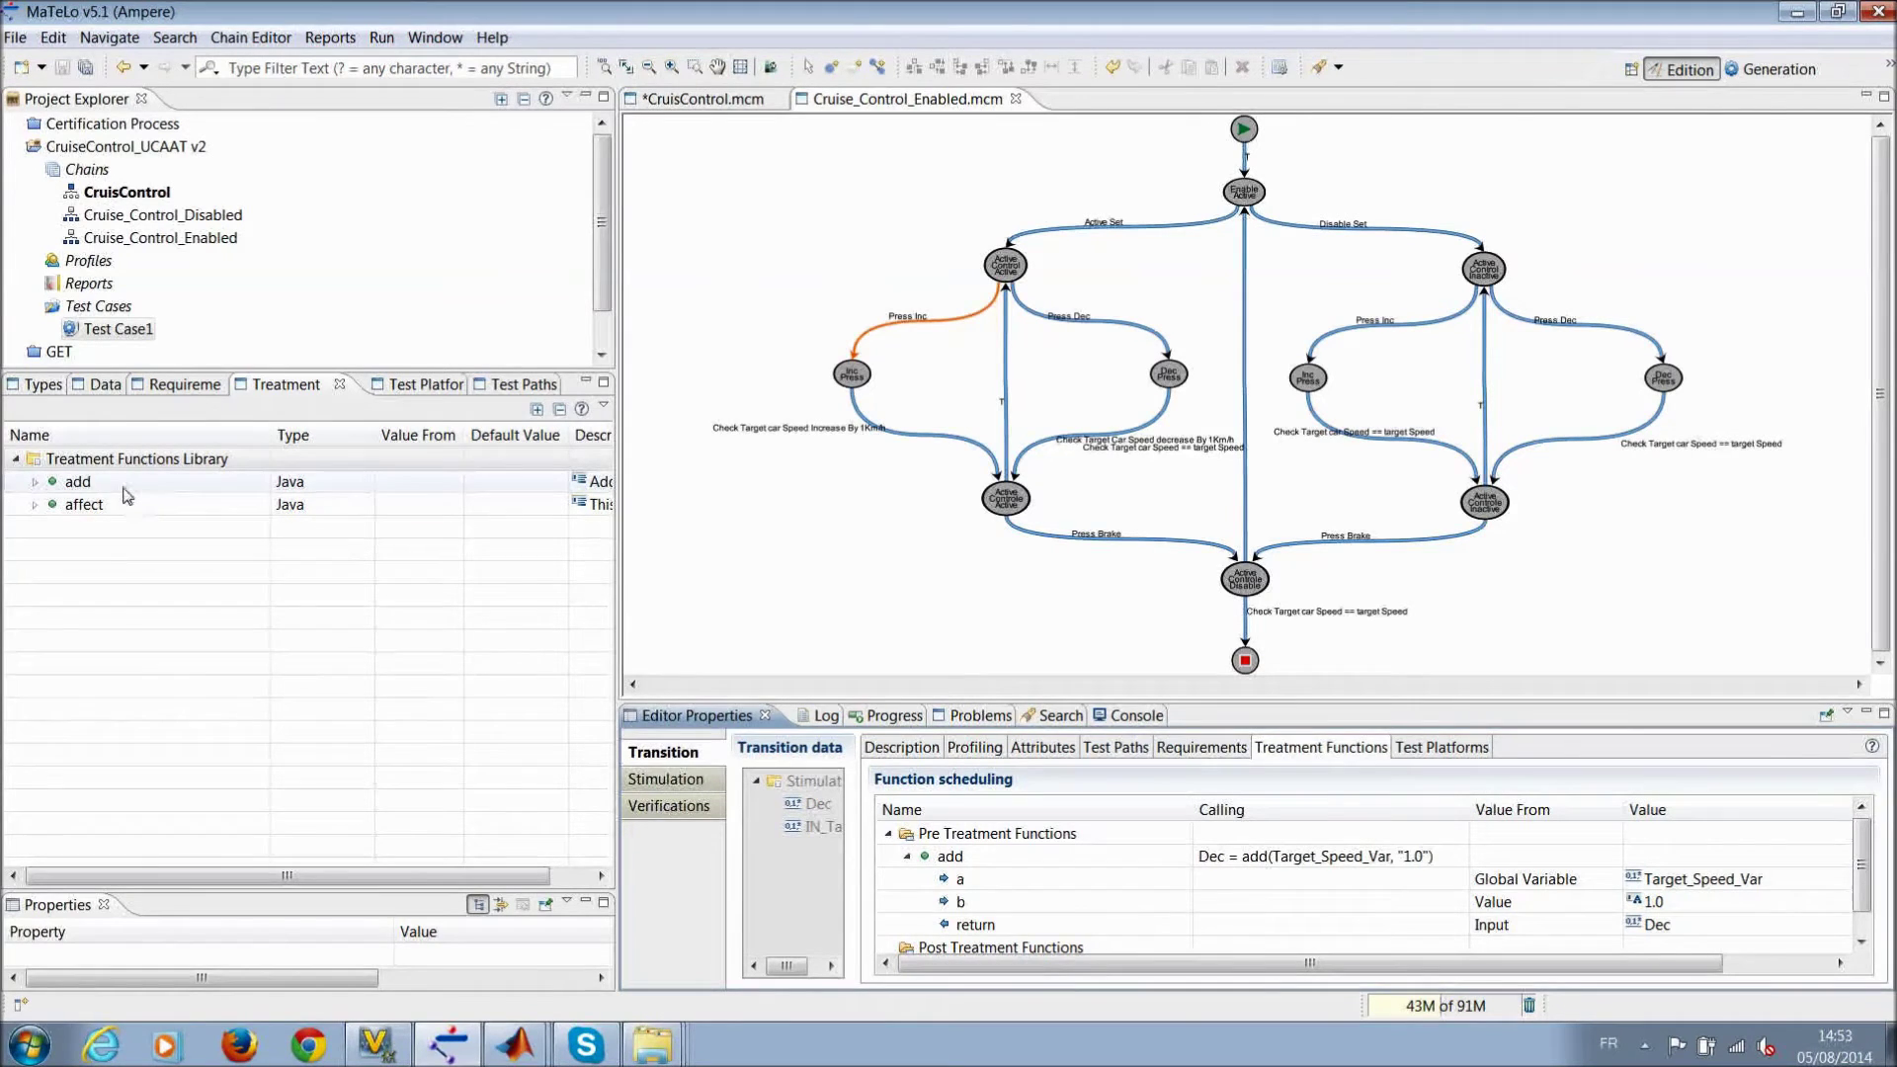
# Step: Locate the add function in the Treatment Functions Library and recheck the profiling of Press Inc's Dec stimulation
pyautogui.click(365, 483)
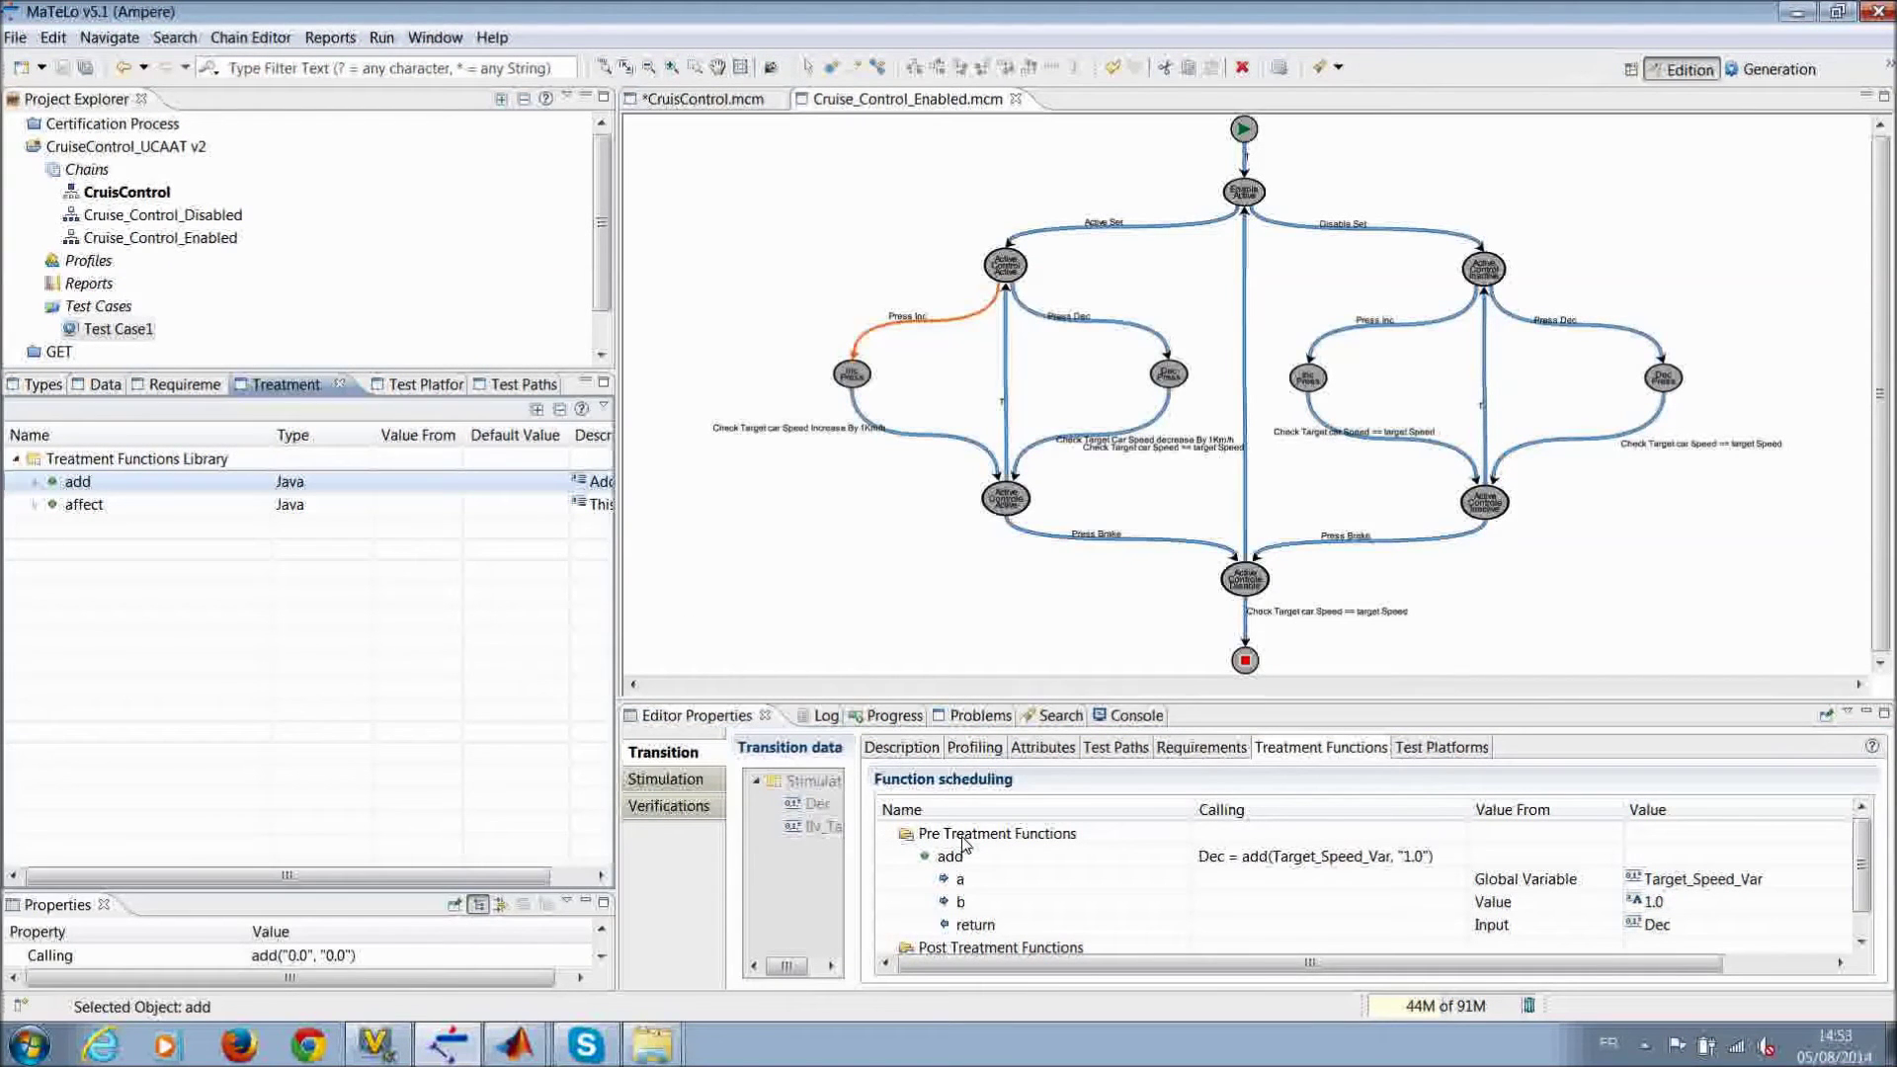
pyautogui.moveTo(70, 482); pyautogui.dragTo(158, 482)
pyautogui.click(691, 780)
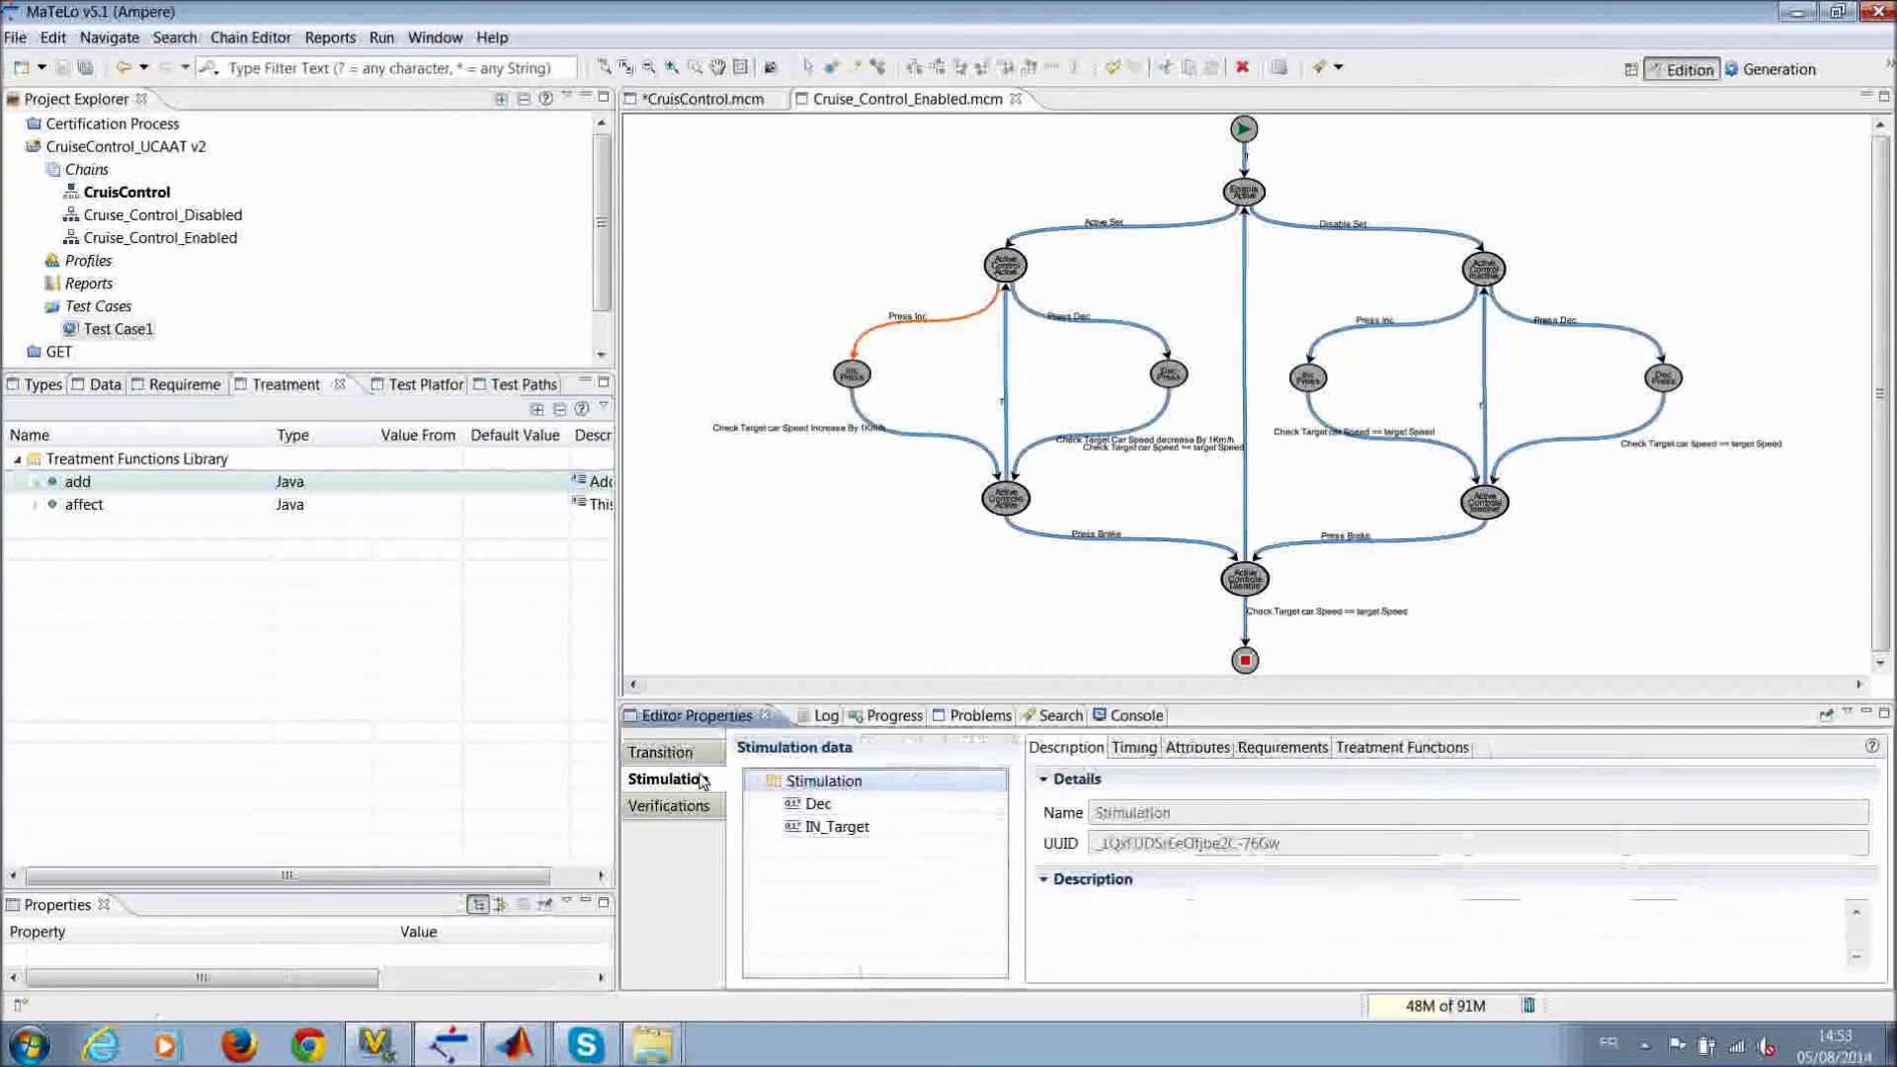
pyautogui.click(840, 805)
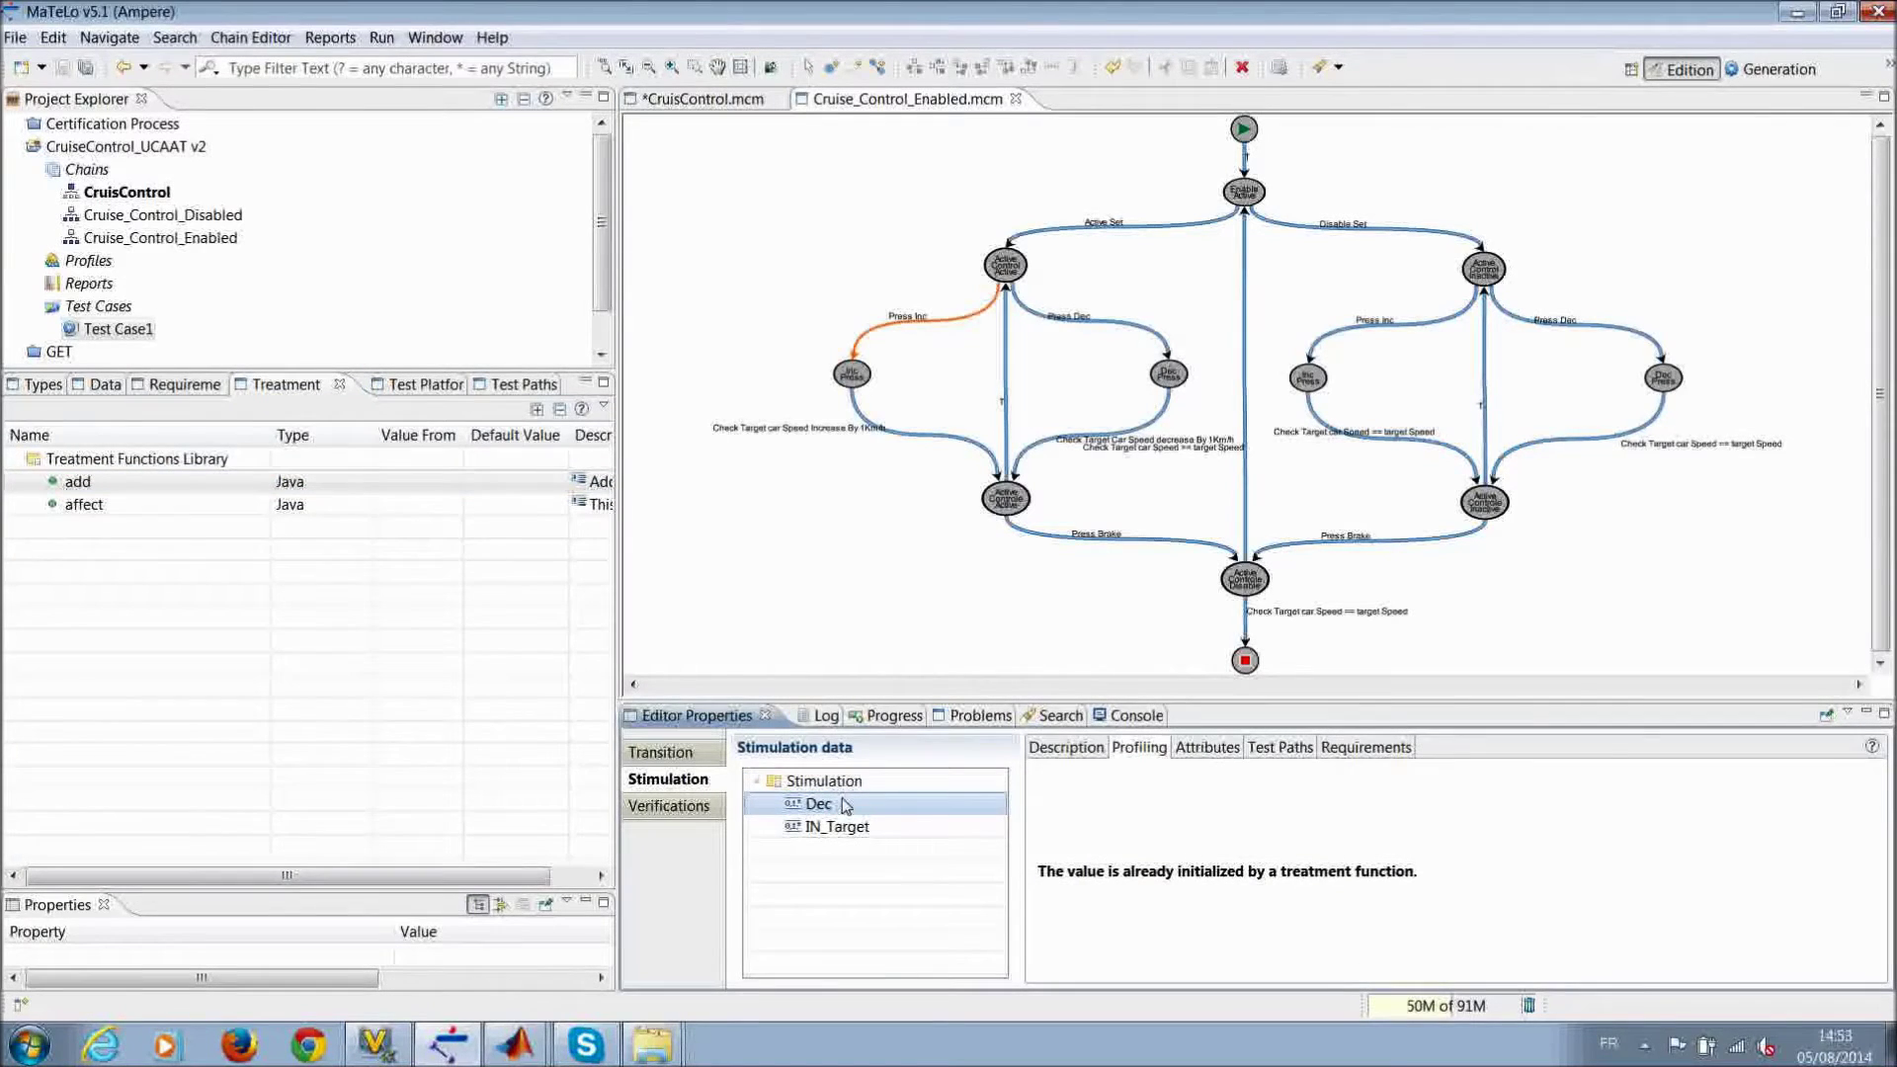
# Step: Inspect the Speed comparison verified on the Check Target car Speed Increase By 1Km/h transition, and locate Speed in the Outputs Library
pyautogui.click(711, 806)
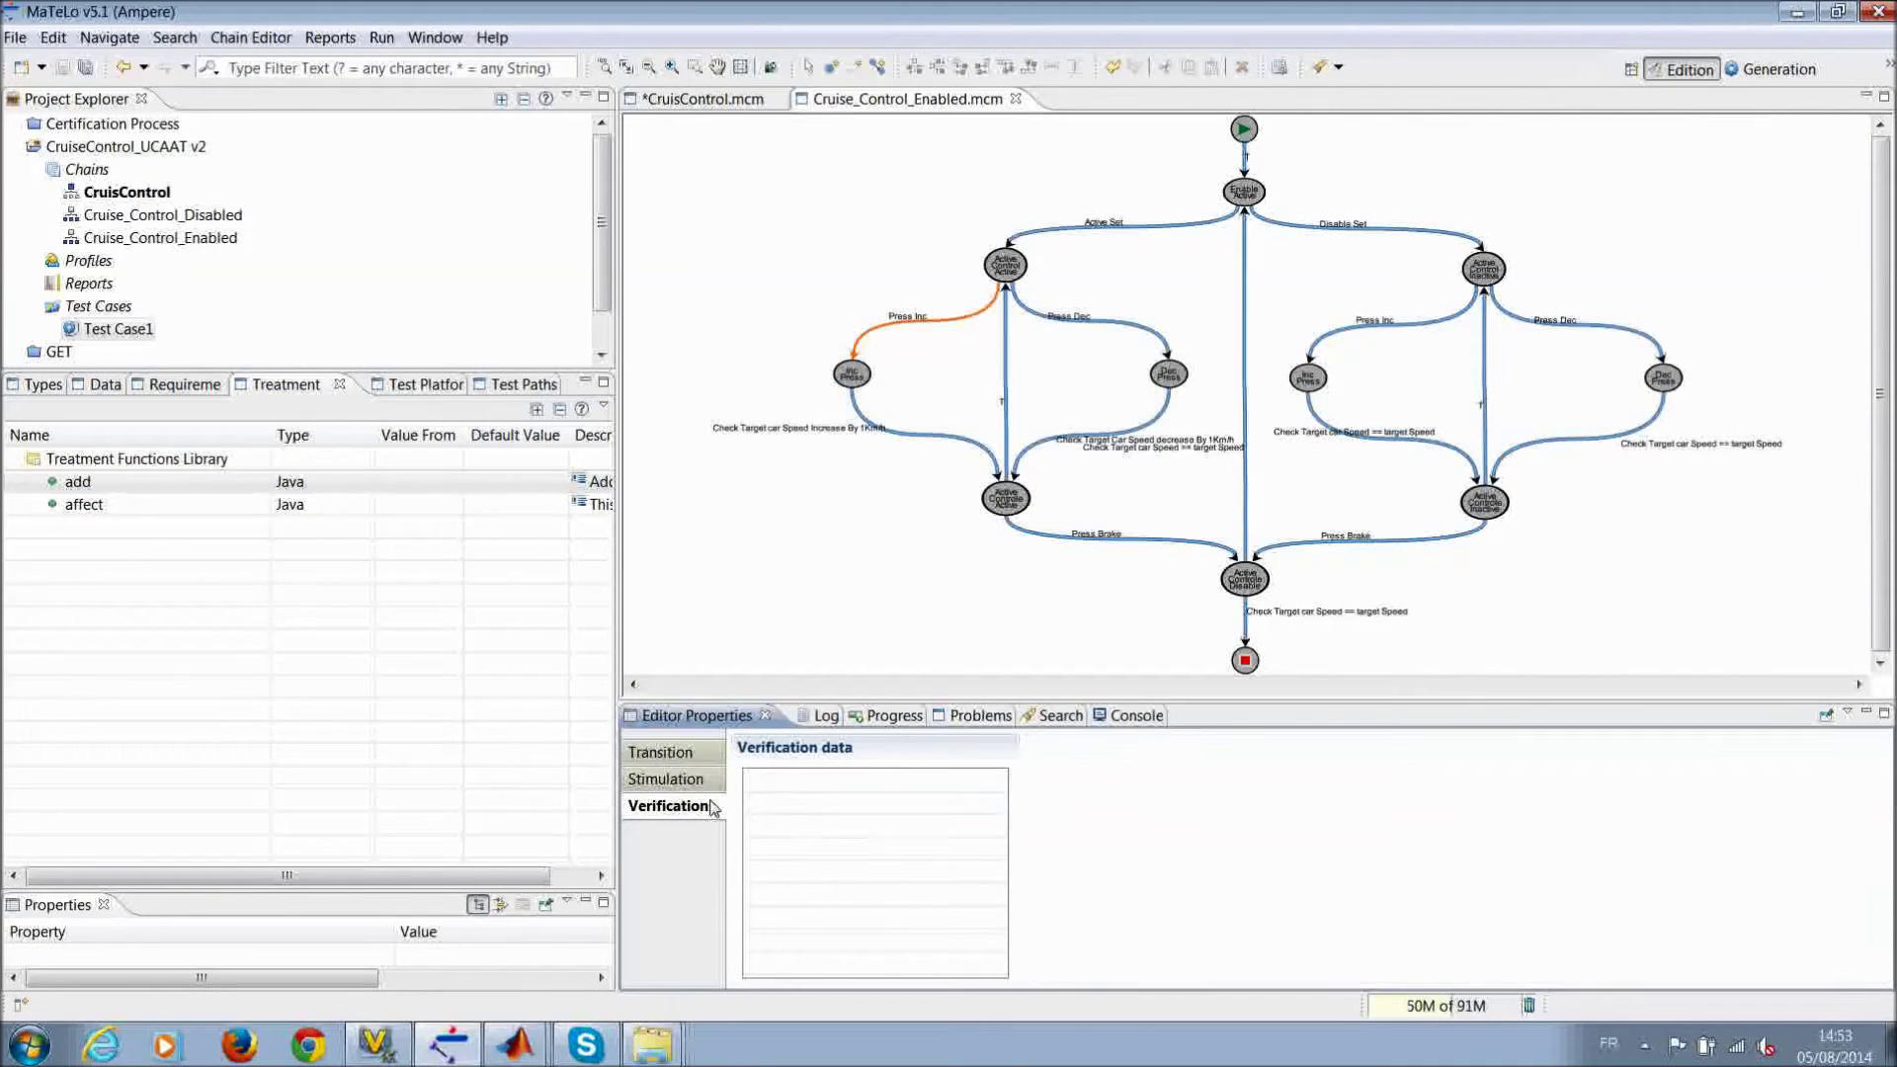
pyautogui.click(888, 433)
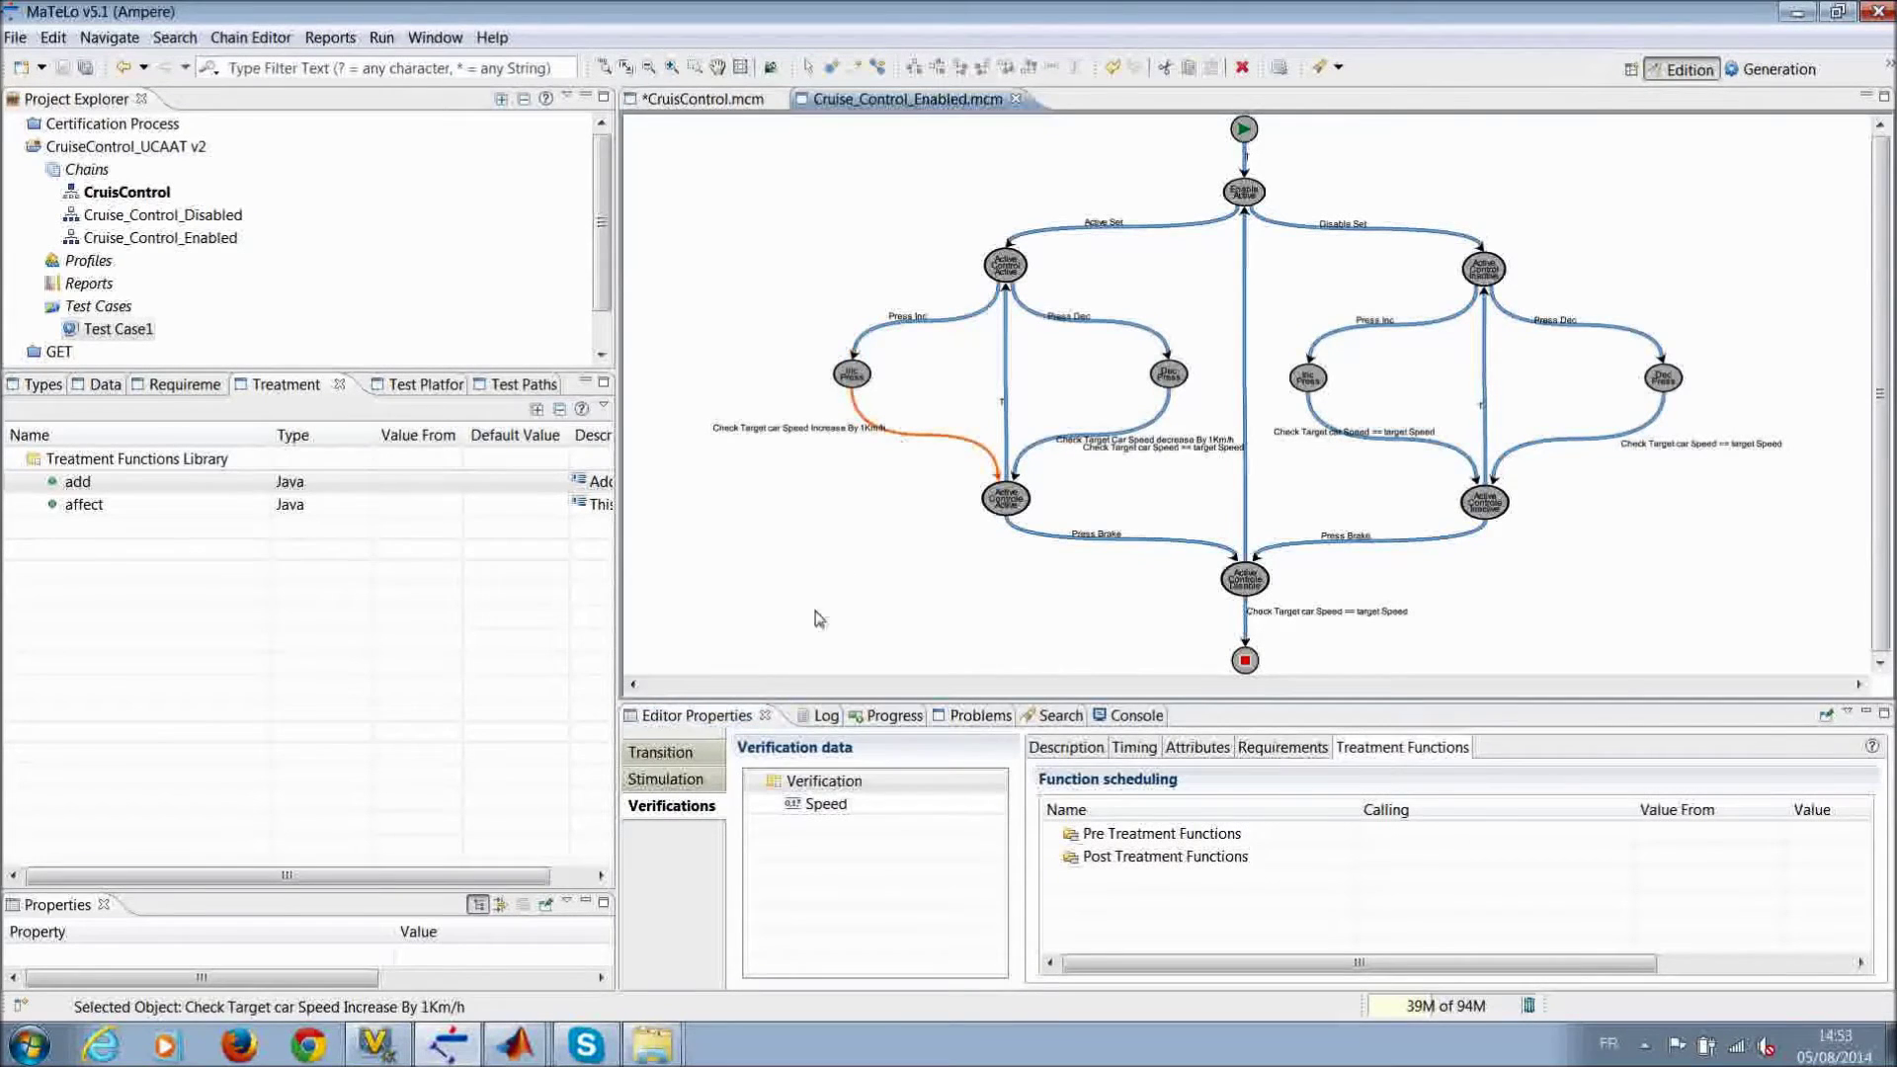
pyautogui.click(798, 812)
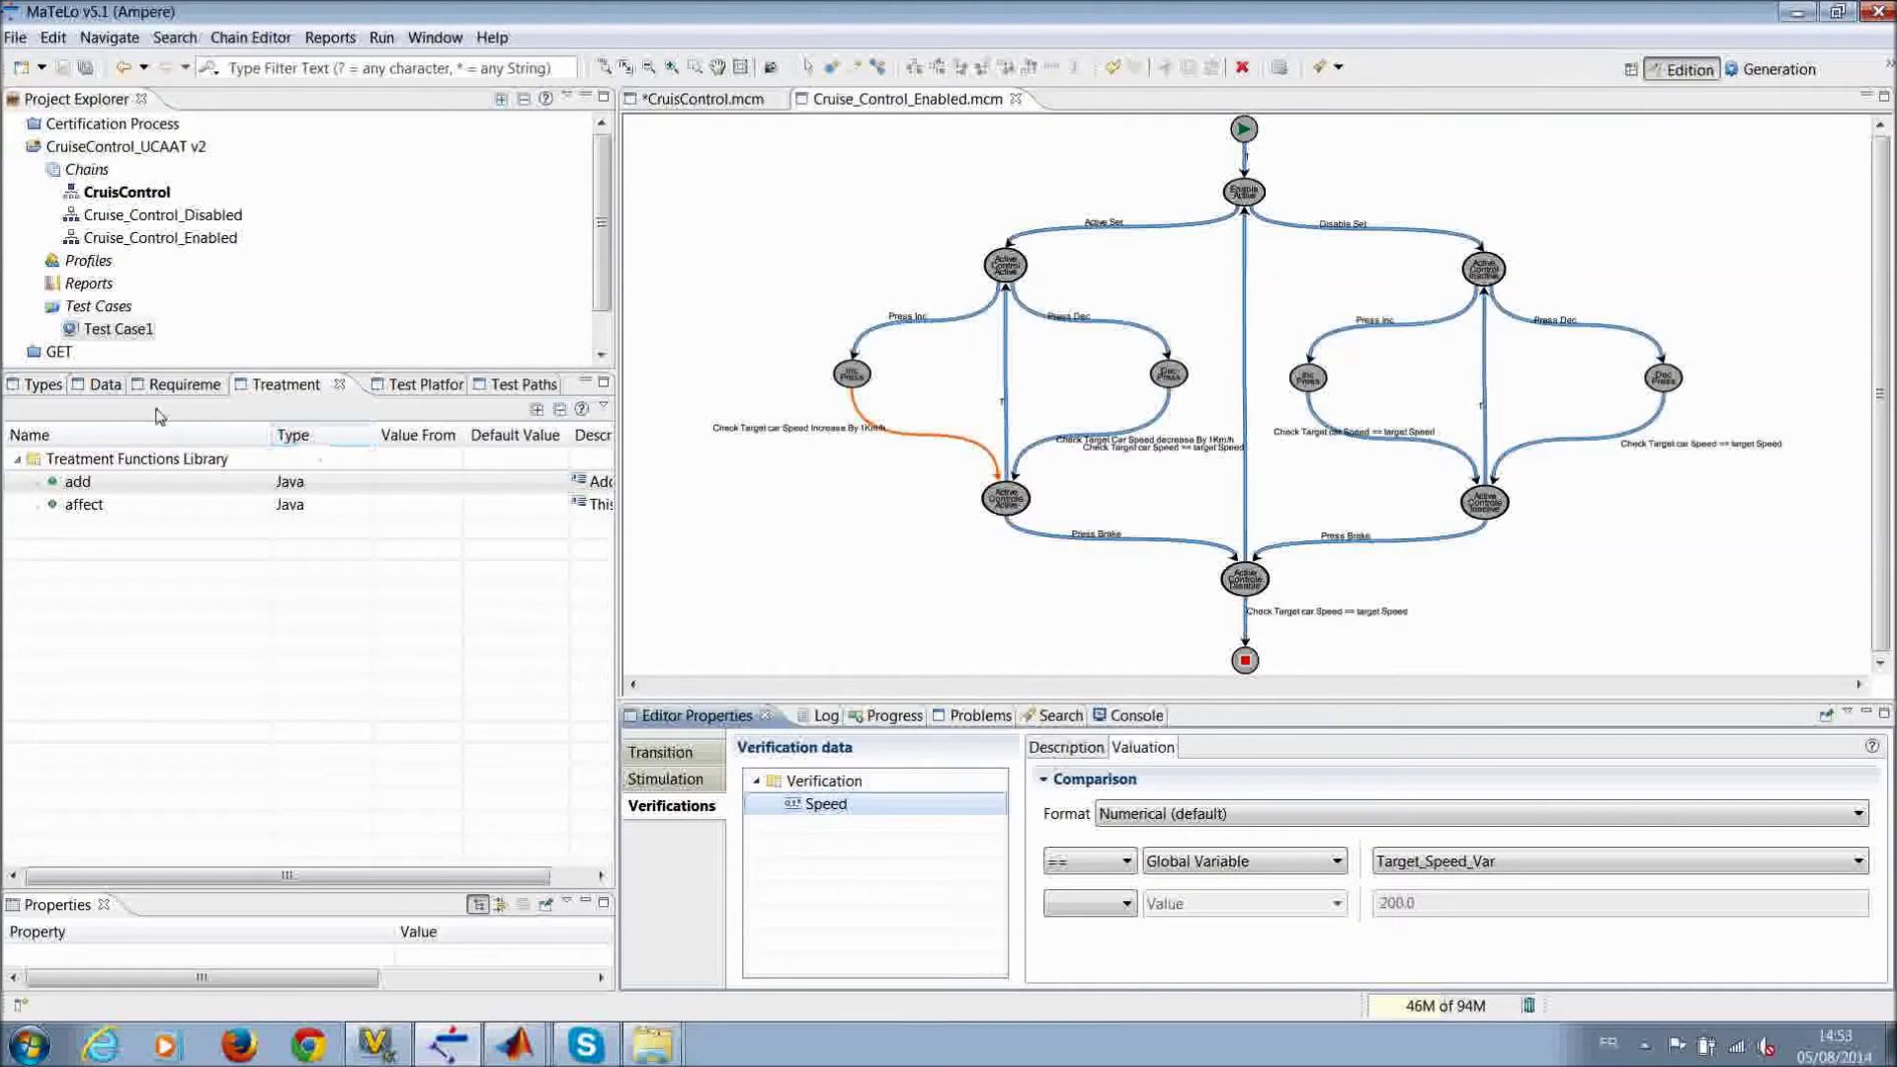
pyautogui.click(105, 385)
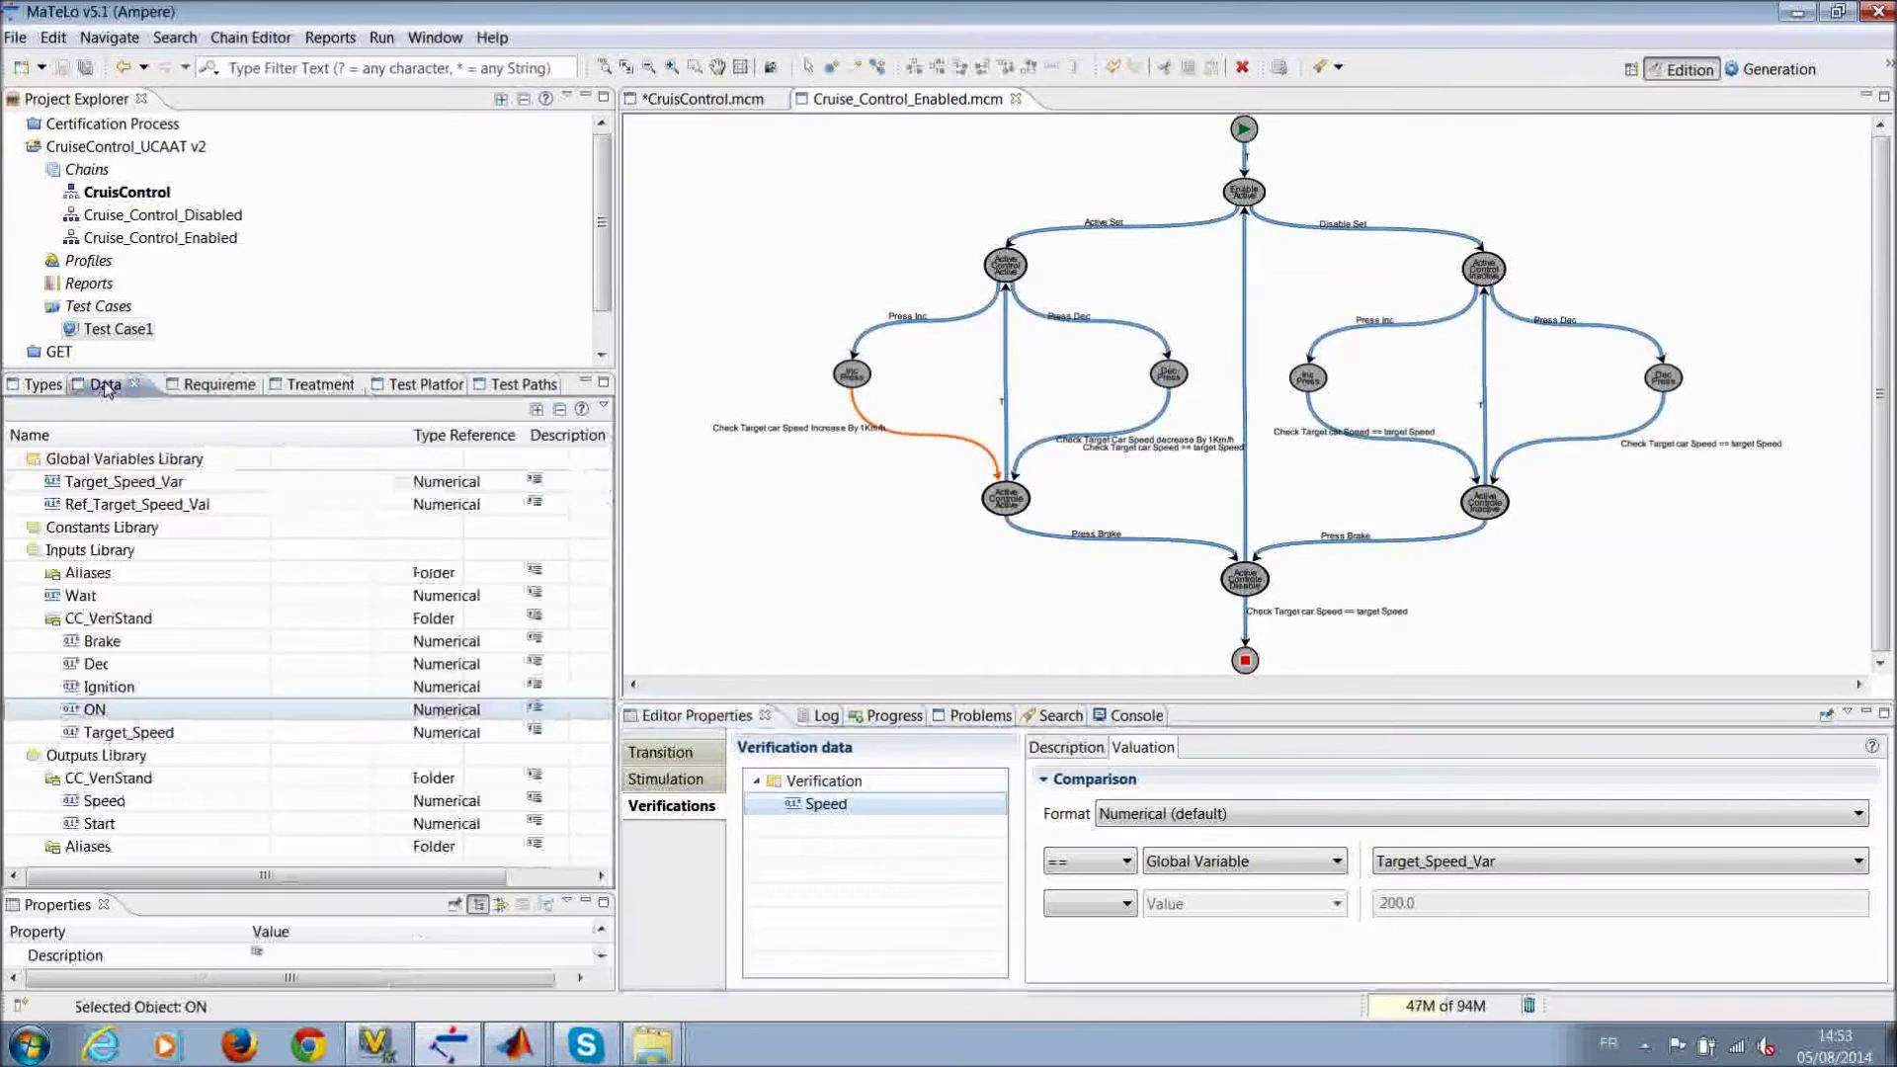
pyautogui.click(205, 802)
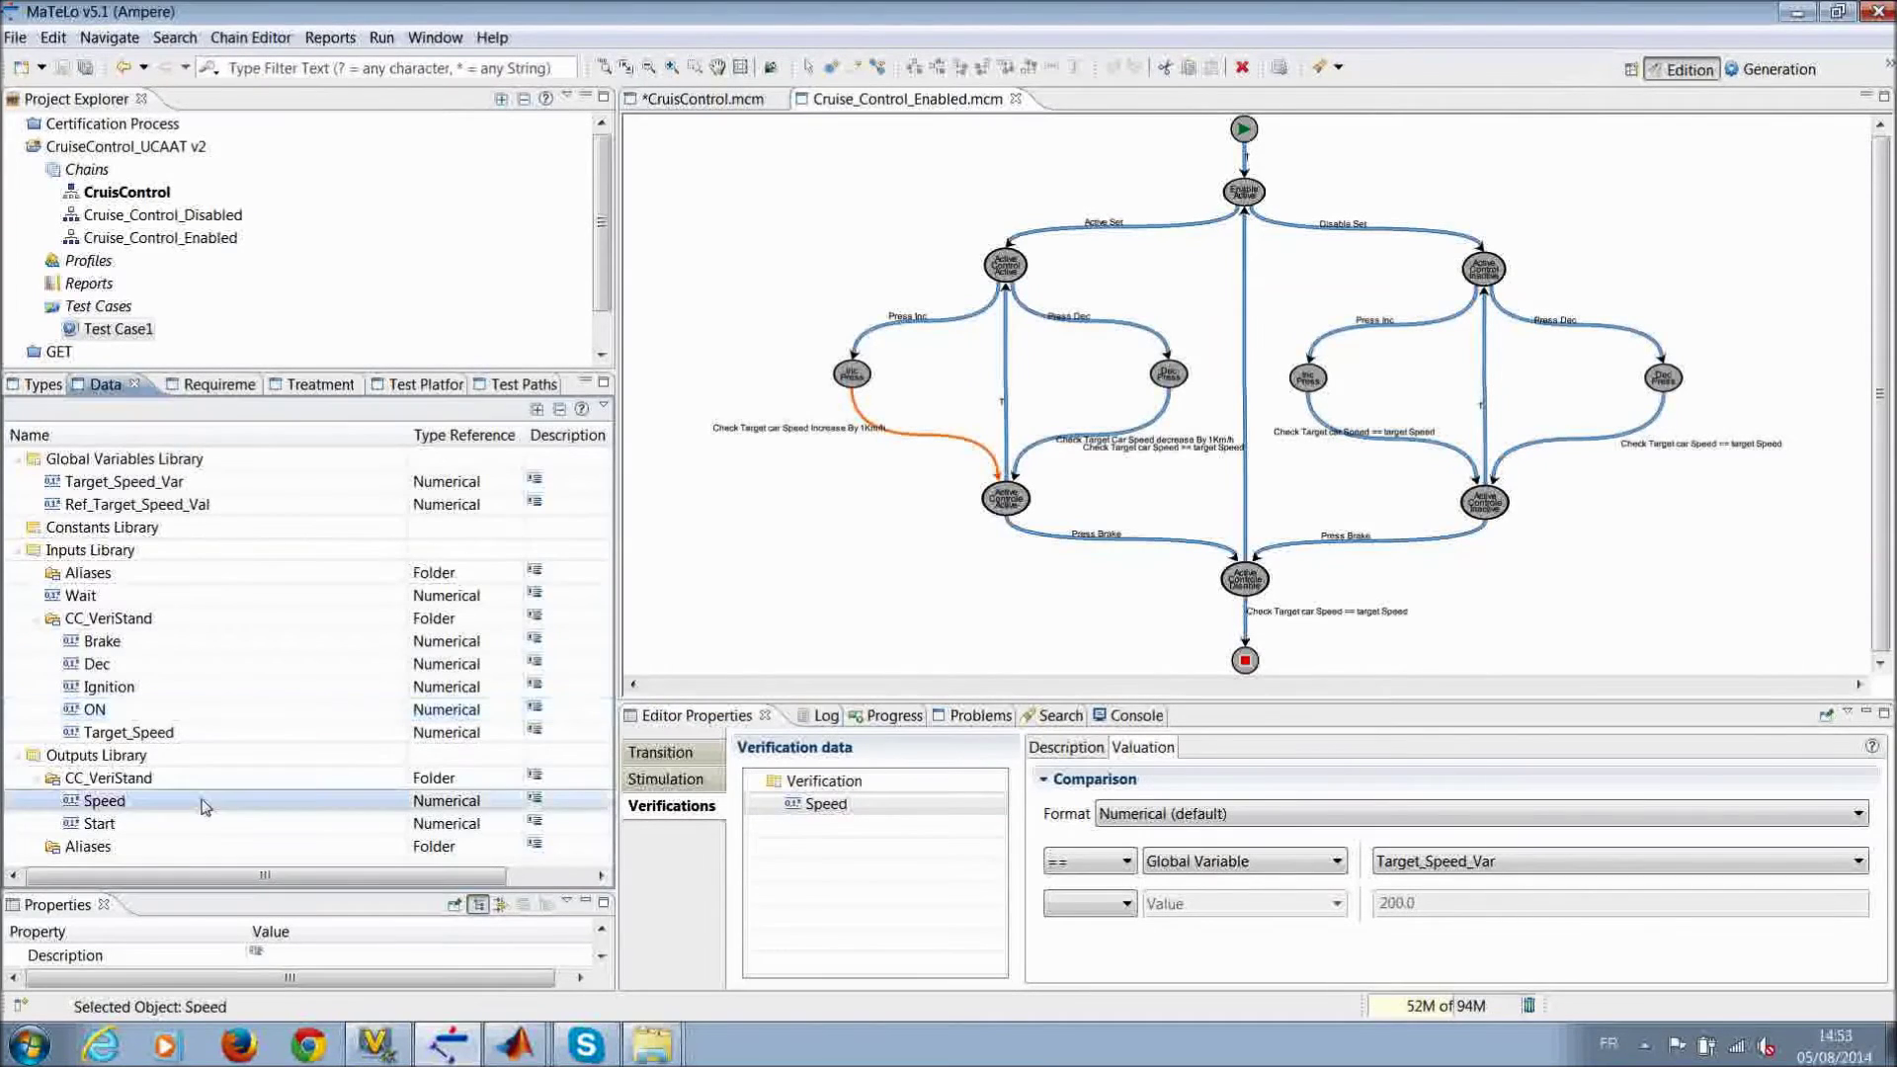
pyautogui.click(826, 806)
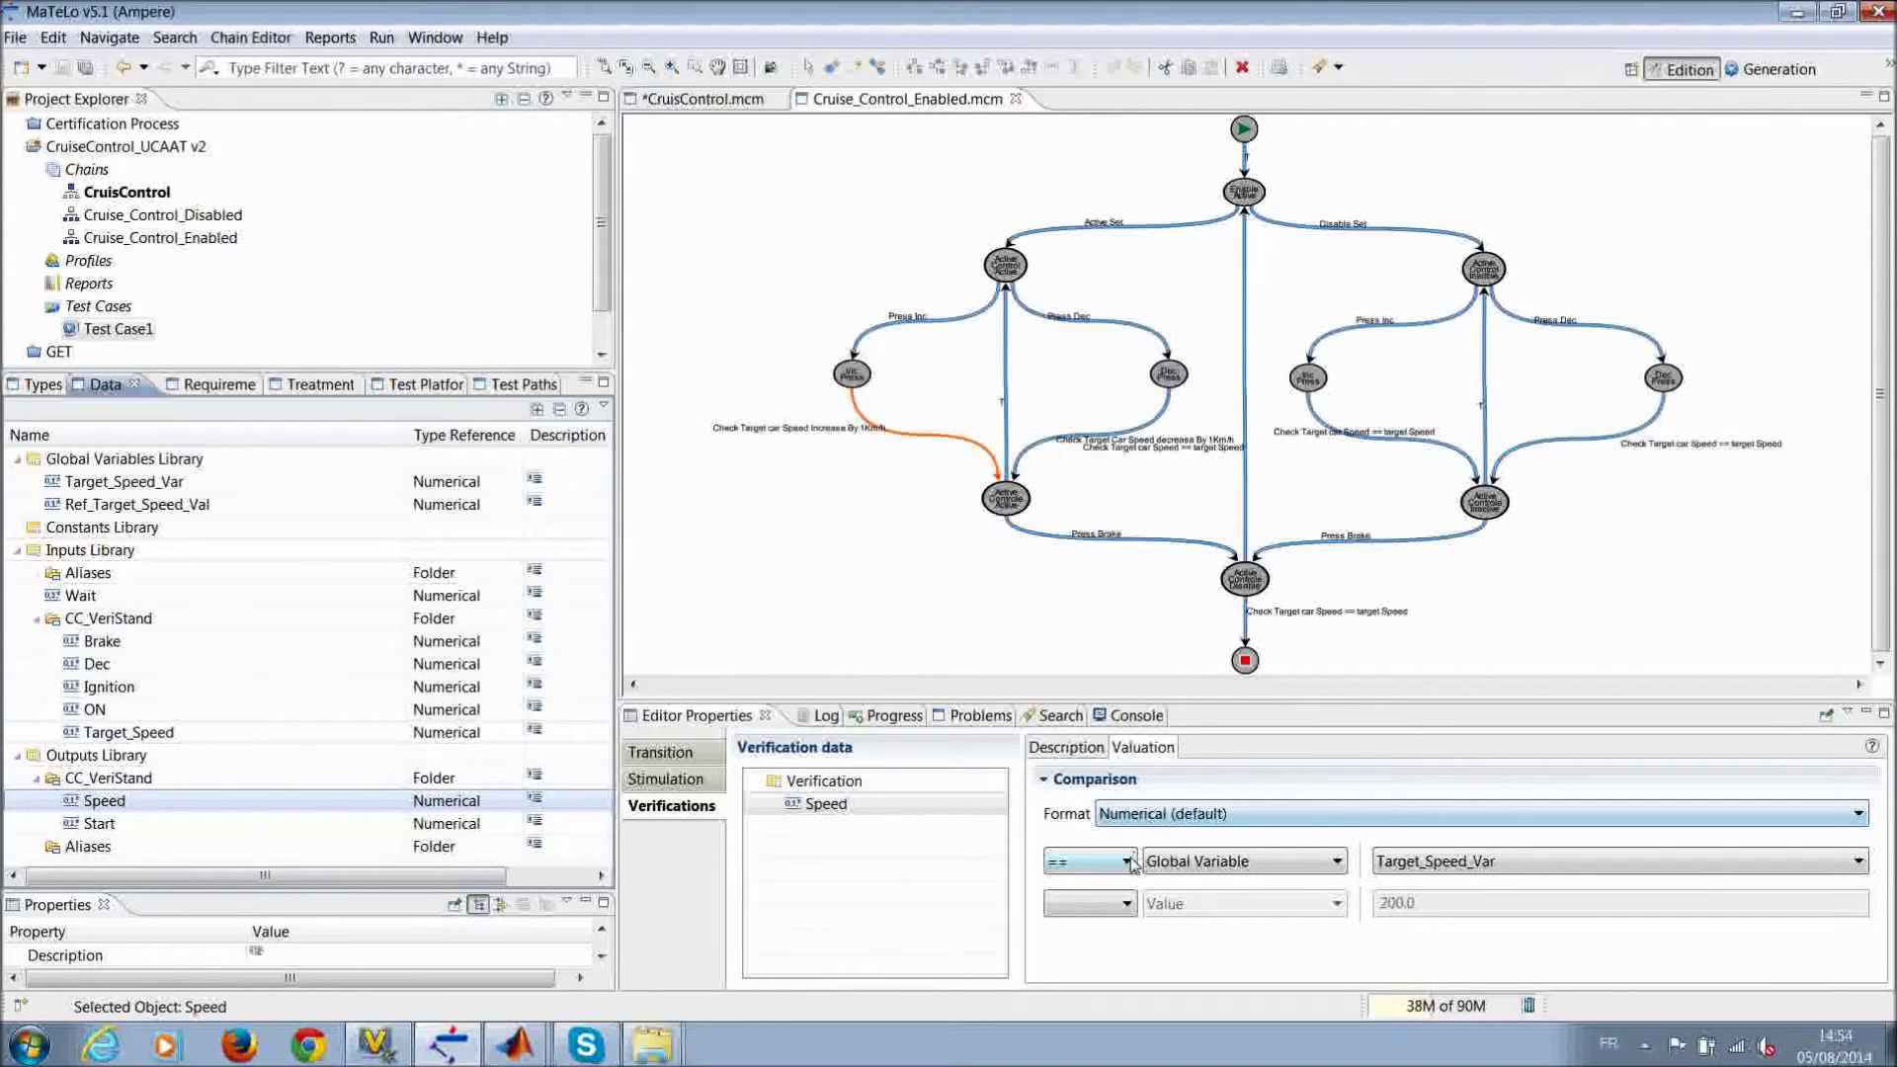
# Step: Check the Speed comparison's format options, keeping Numerical (default), and inspect the Brake stimulation profiling of the Press Brake transition below Inc Press
pyautogui.click(1154, 816)
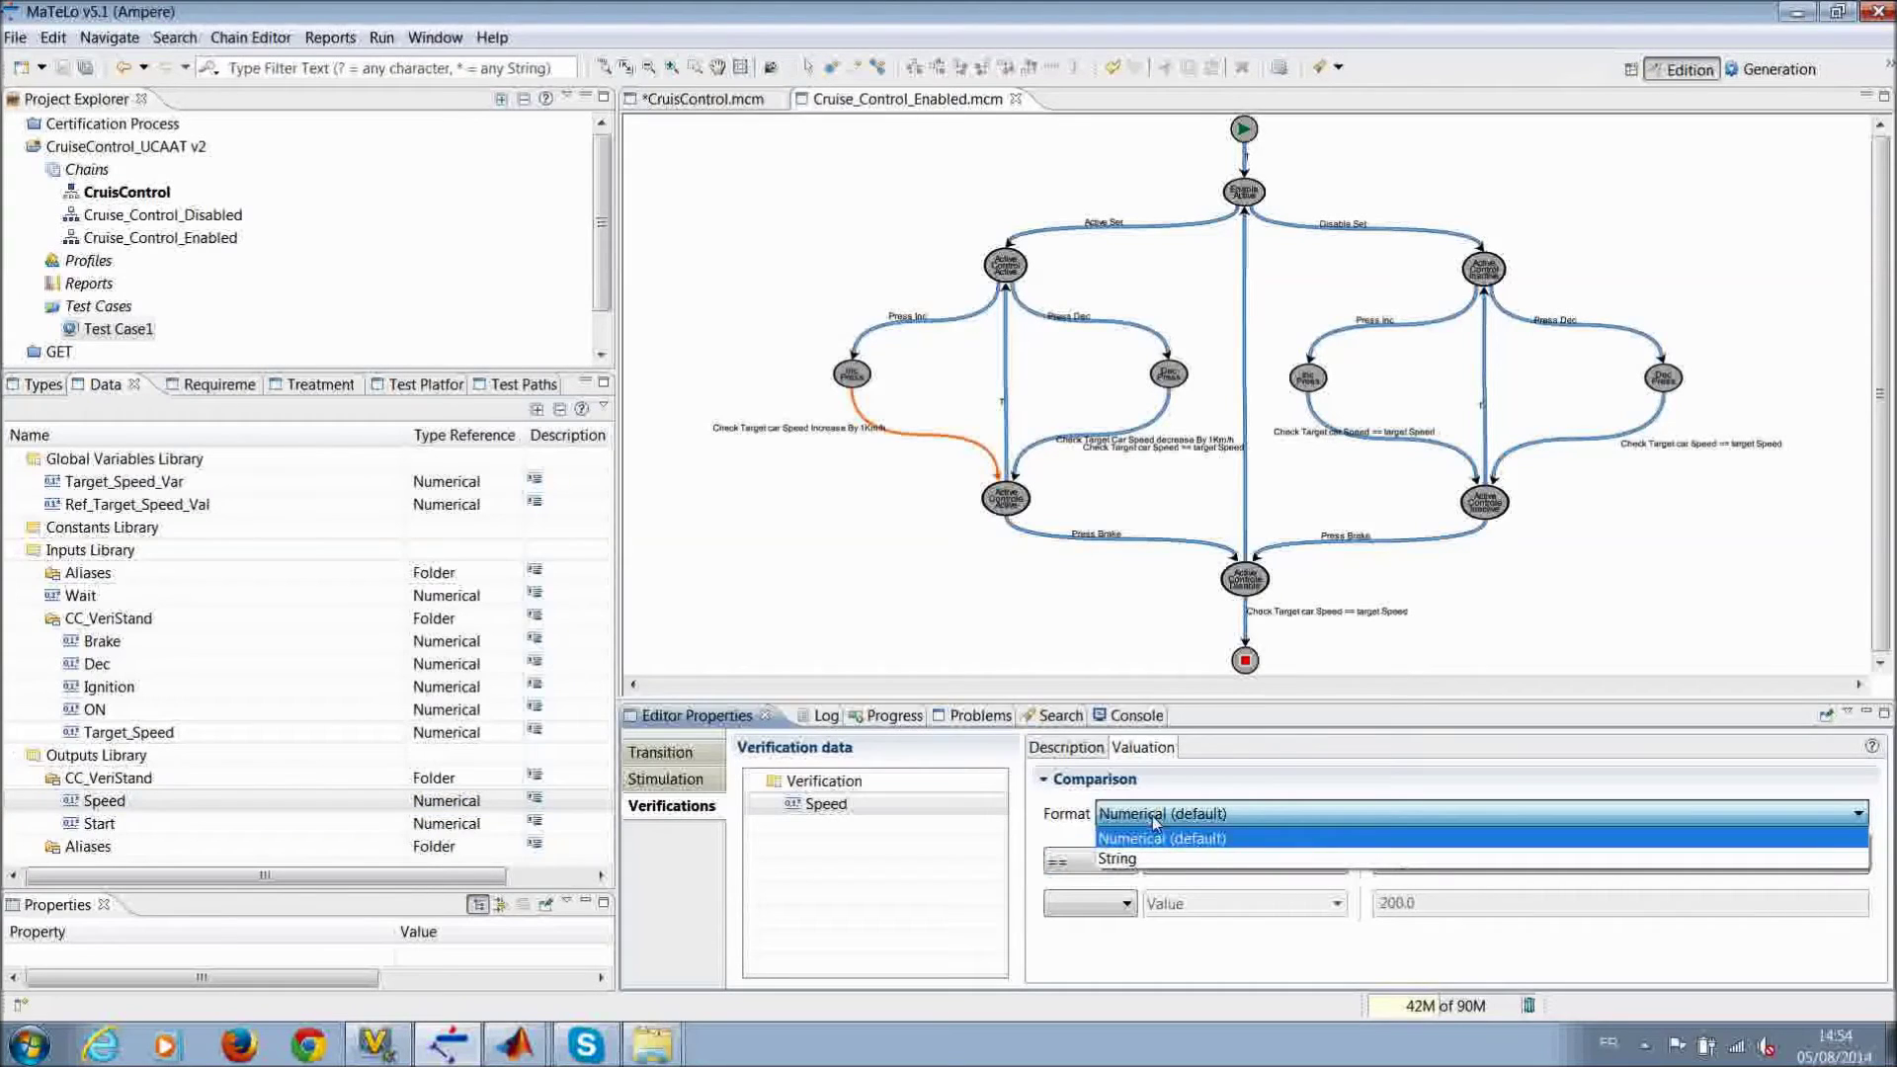
pyautogui.click(1158, 838)
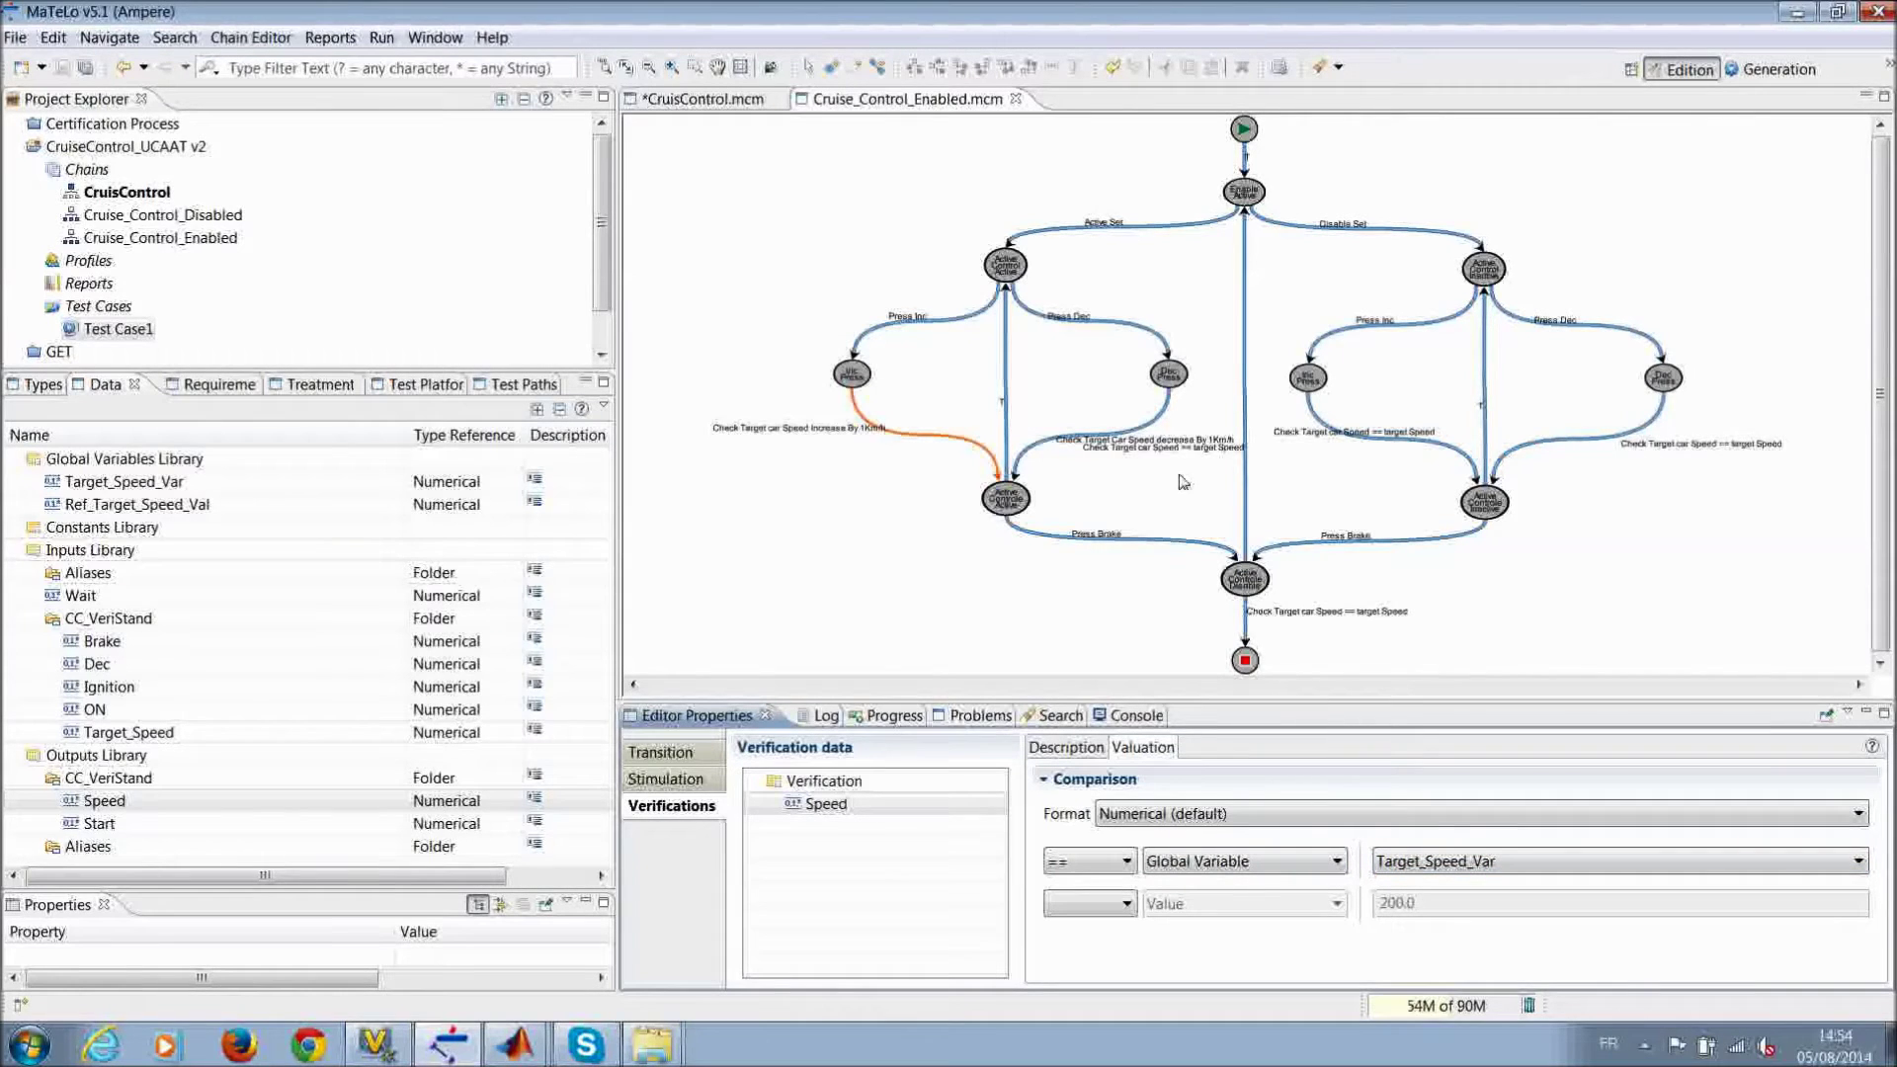
pyautogui.click(1076, 539)
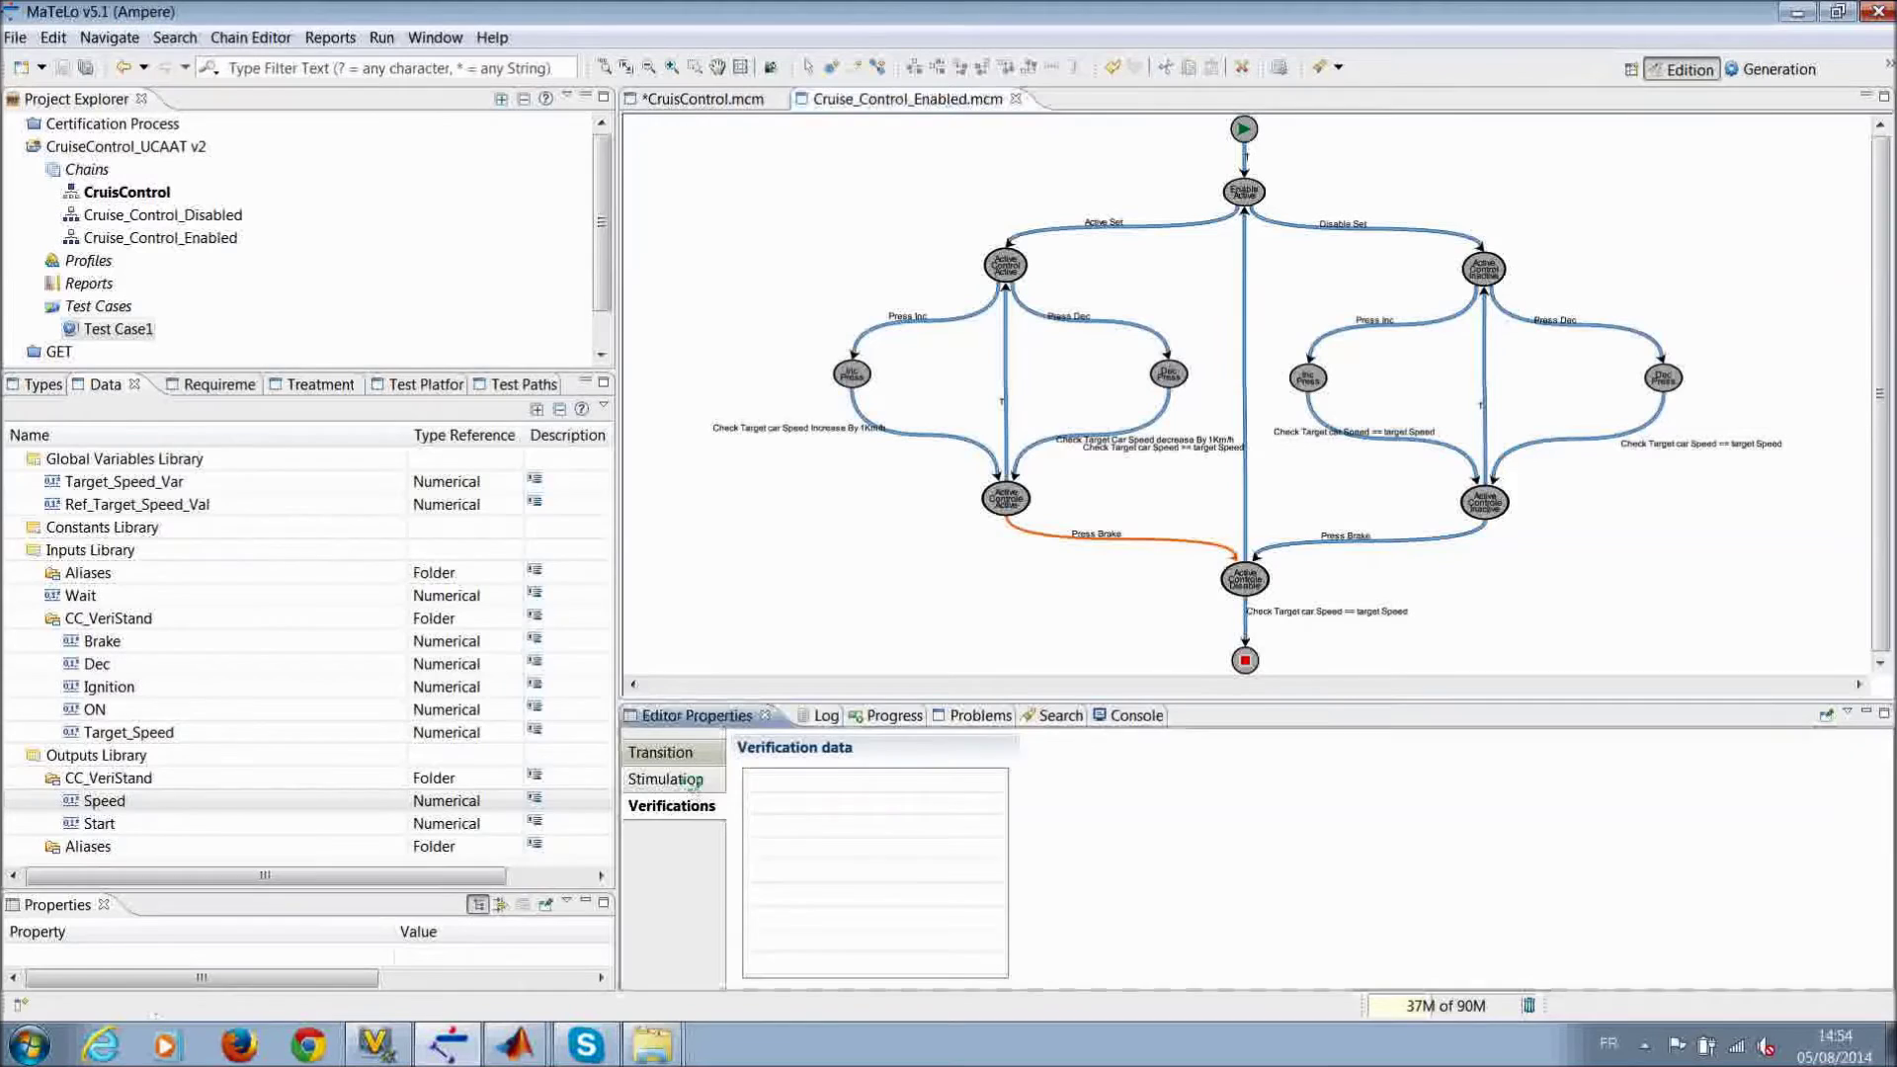
pyautogui.click(670, 779)
pyautogui.click(821, 804)
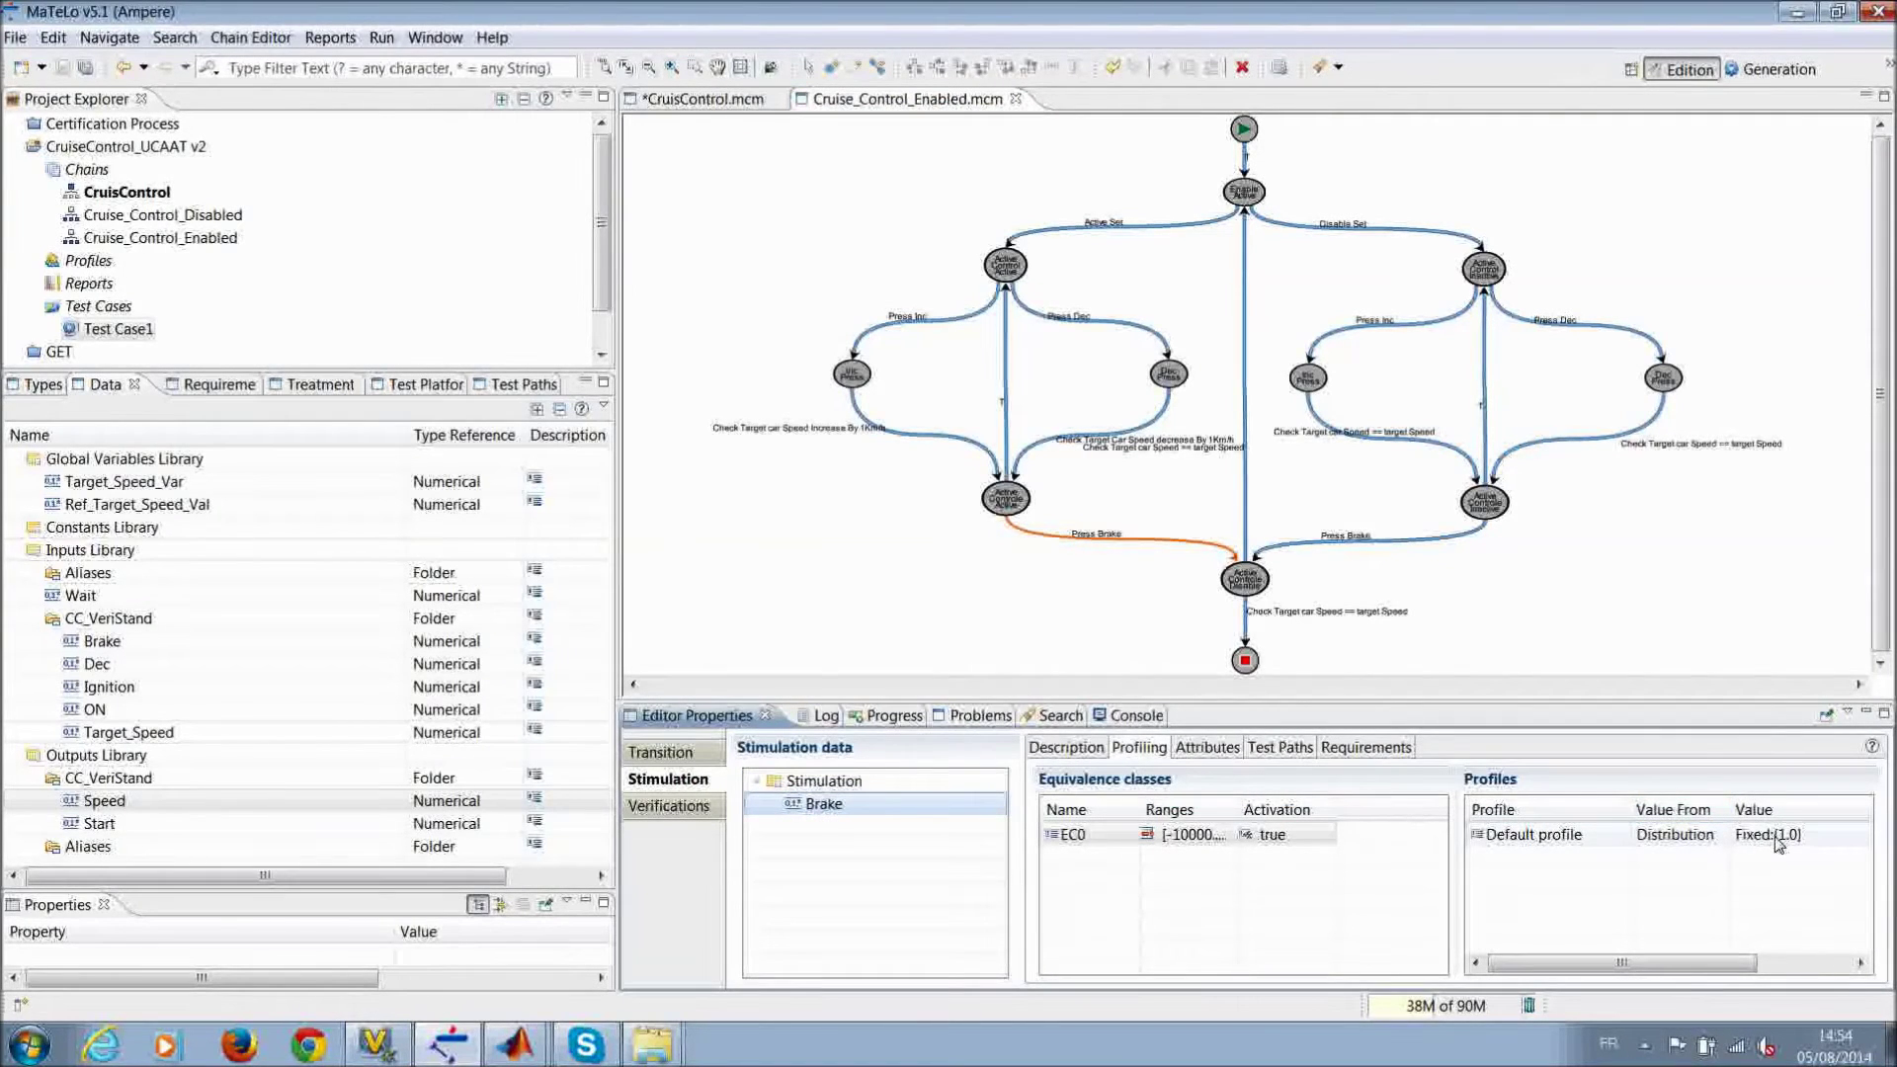
# Step: Inspect the Speed comparison verified on the final Check Target car Speed == target Speed transition, leading to the end state
pyautogui.click(1246, 617)
pyautogui.click(669, 805)
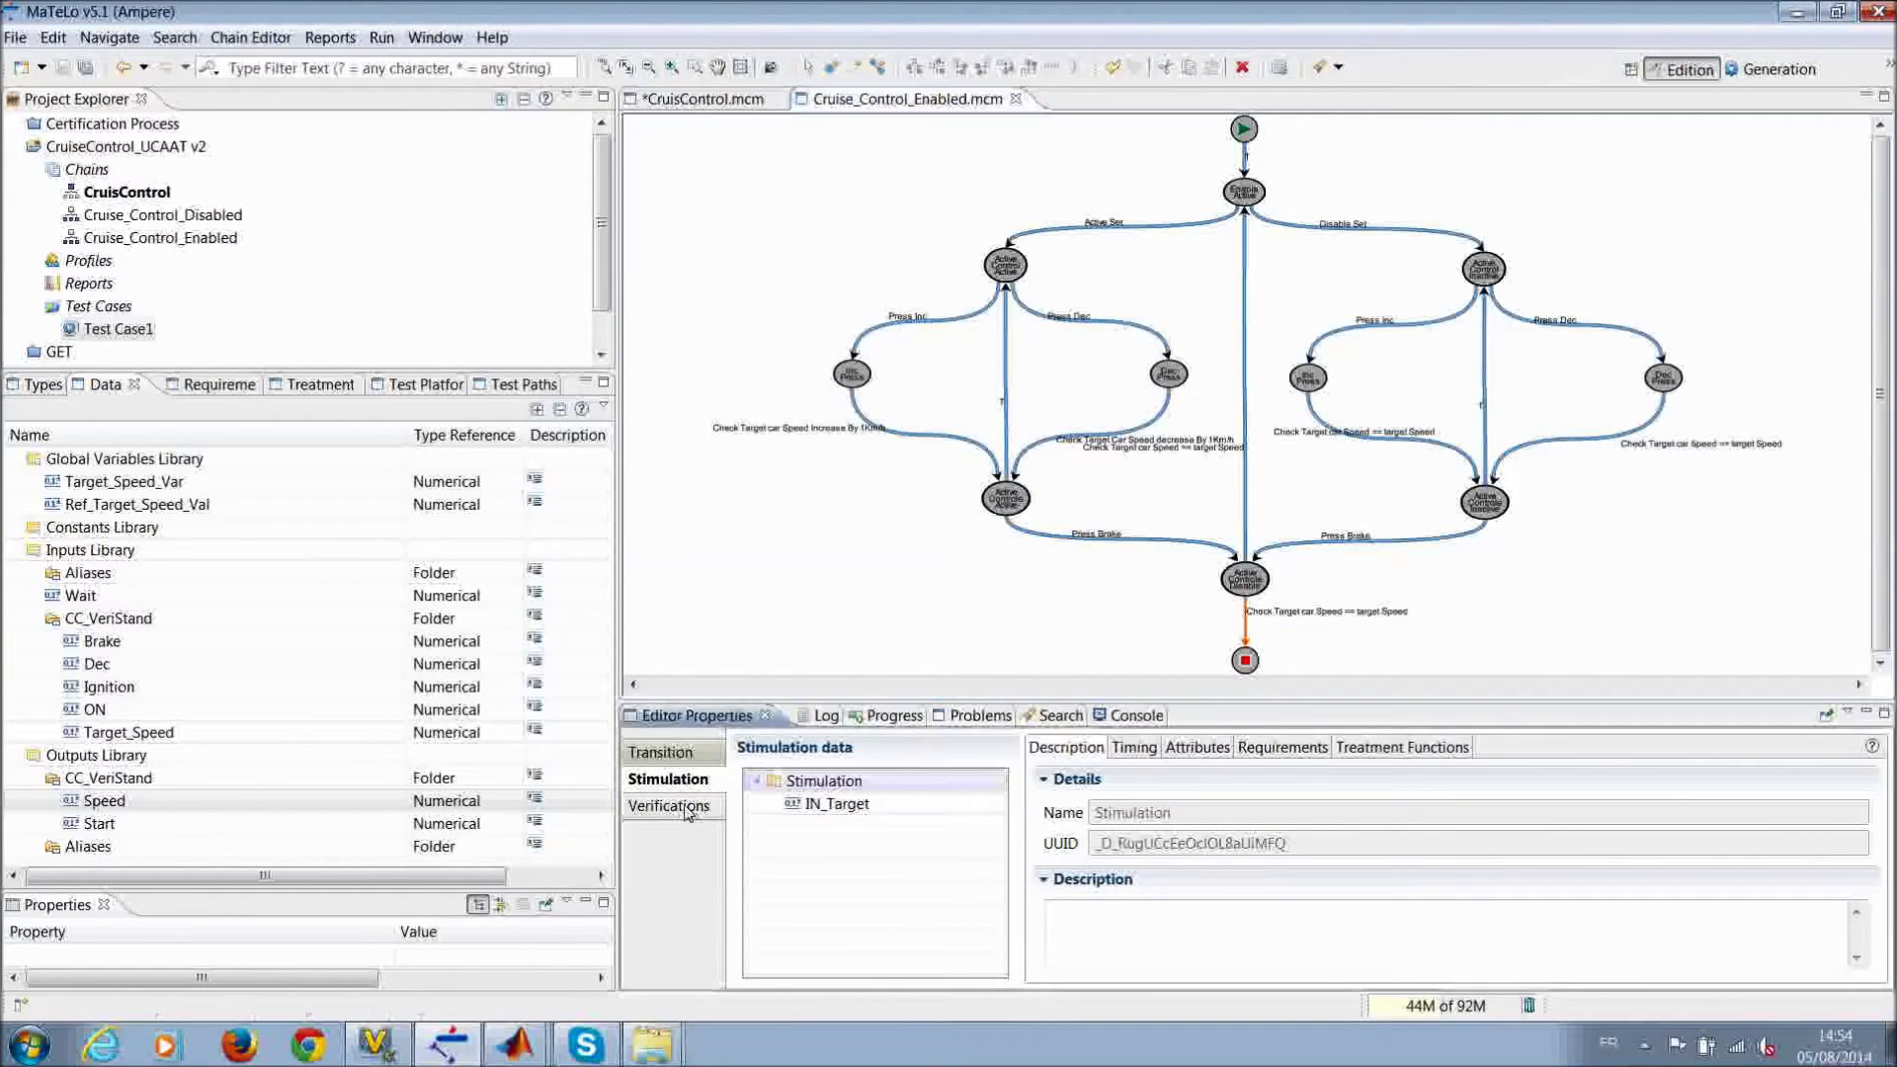
pyautogui.click(809, 809)
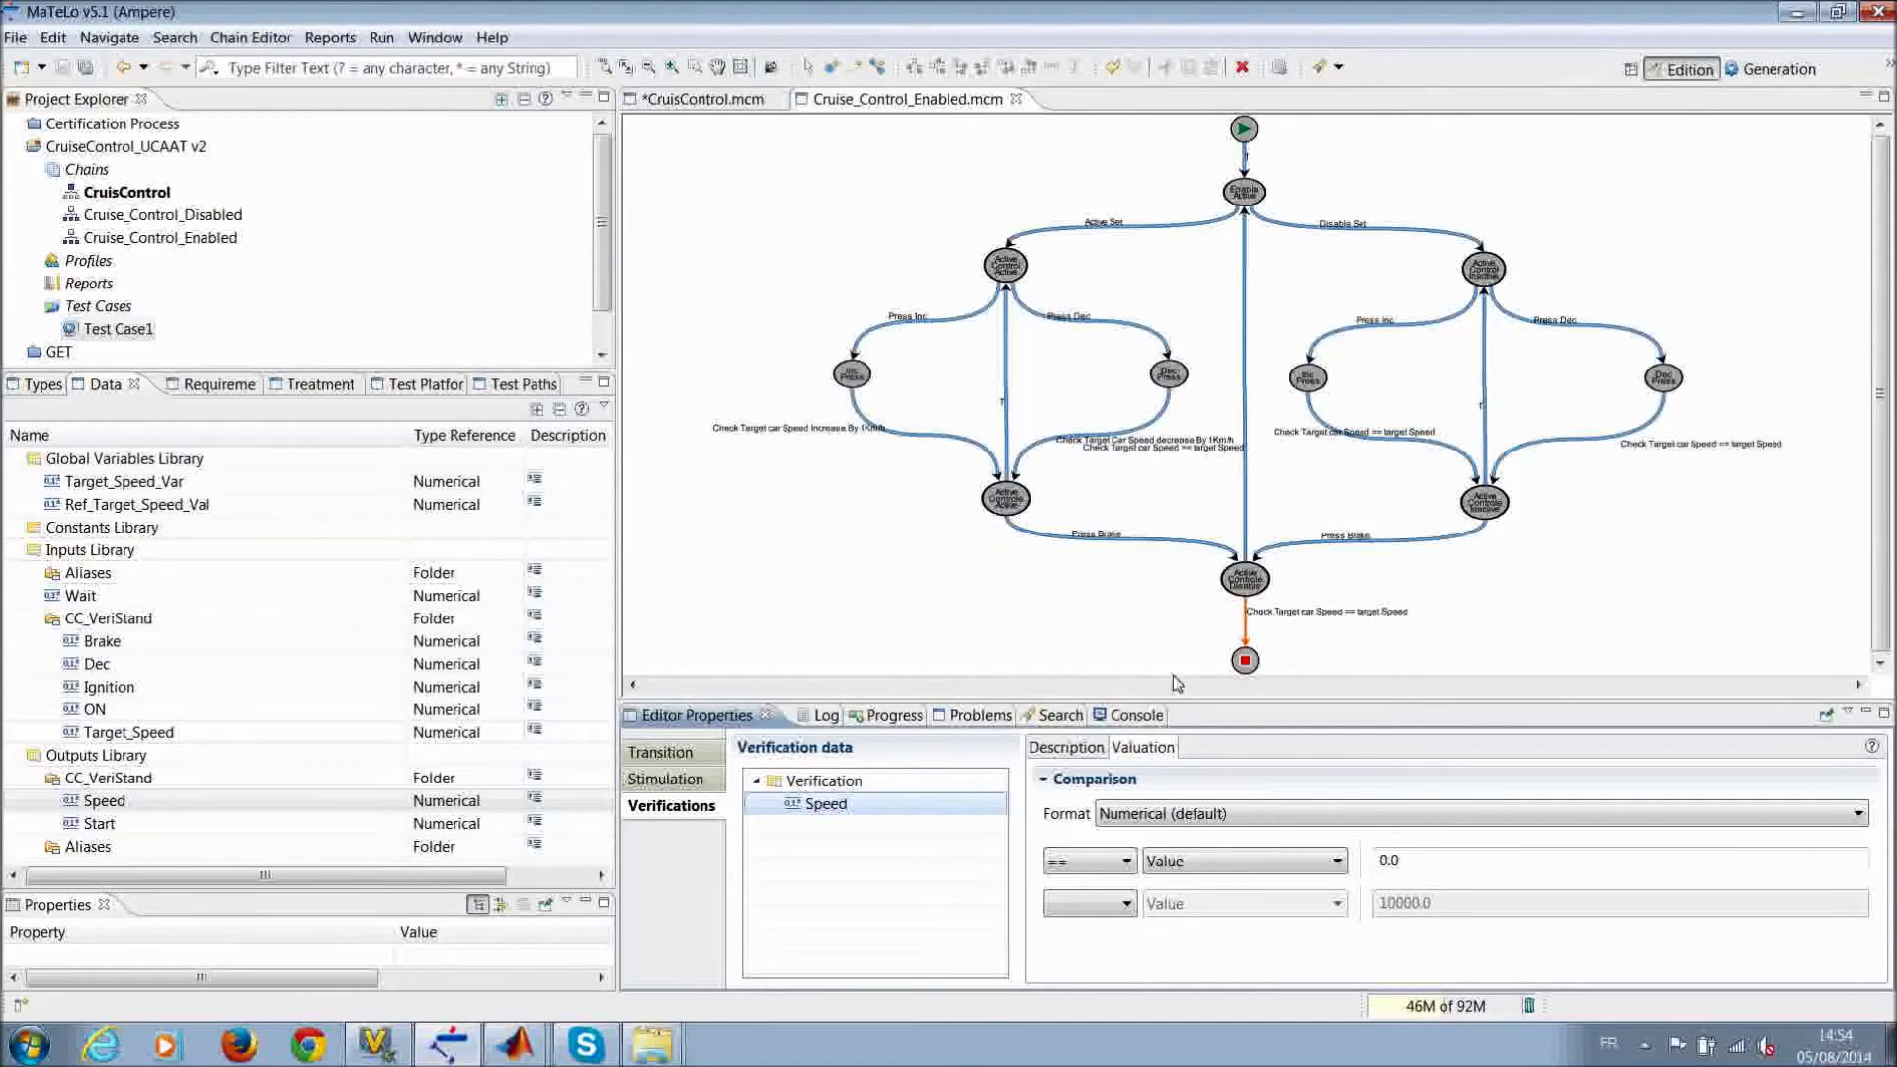
# Step: Save the CruisControl chain and switch to the Generation perspective
pyautogui.click(709, 103)
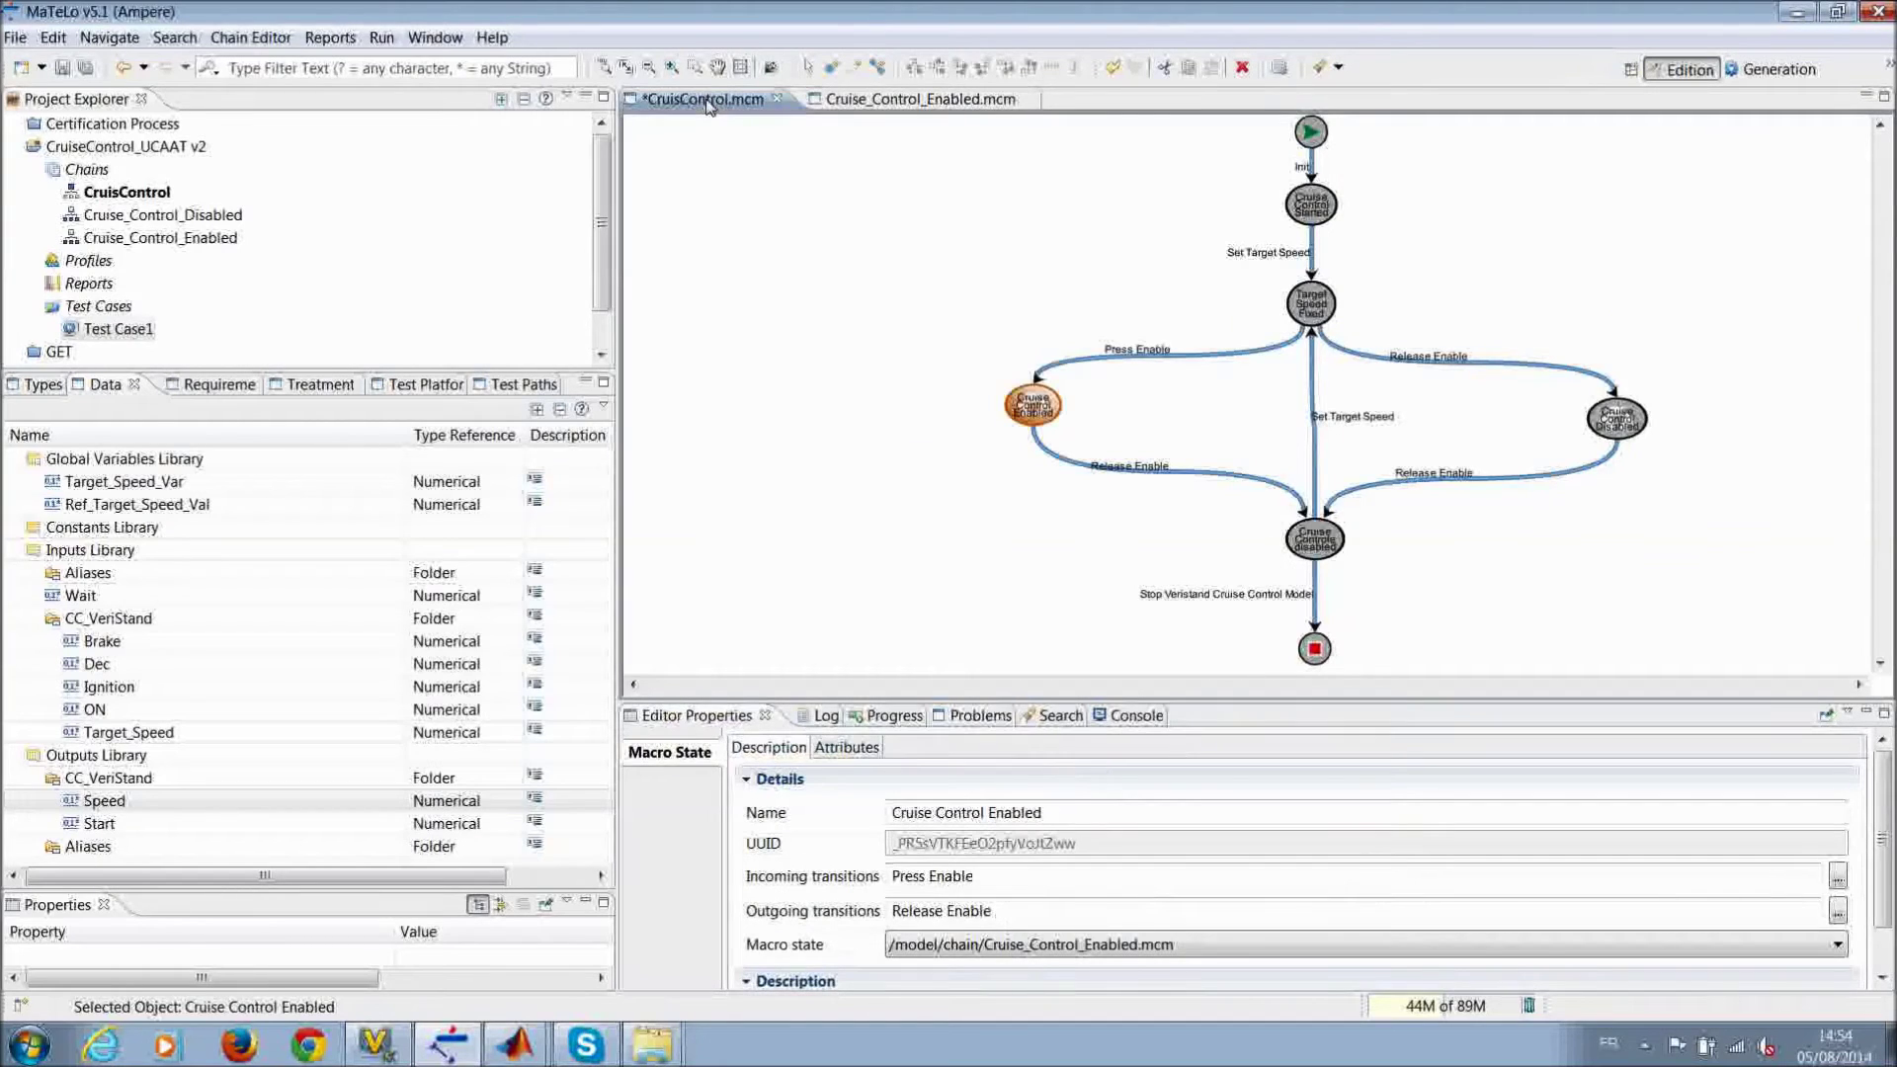
pyautogui.click(61, 68)
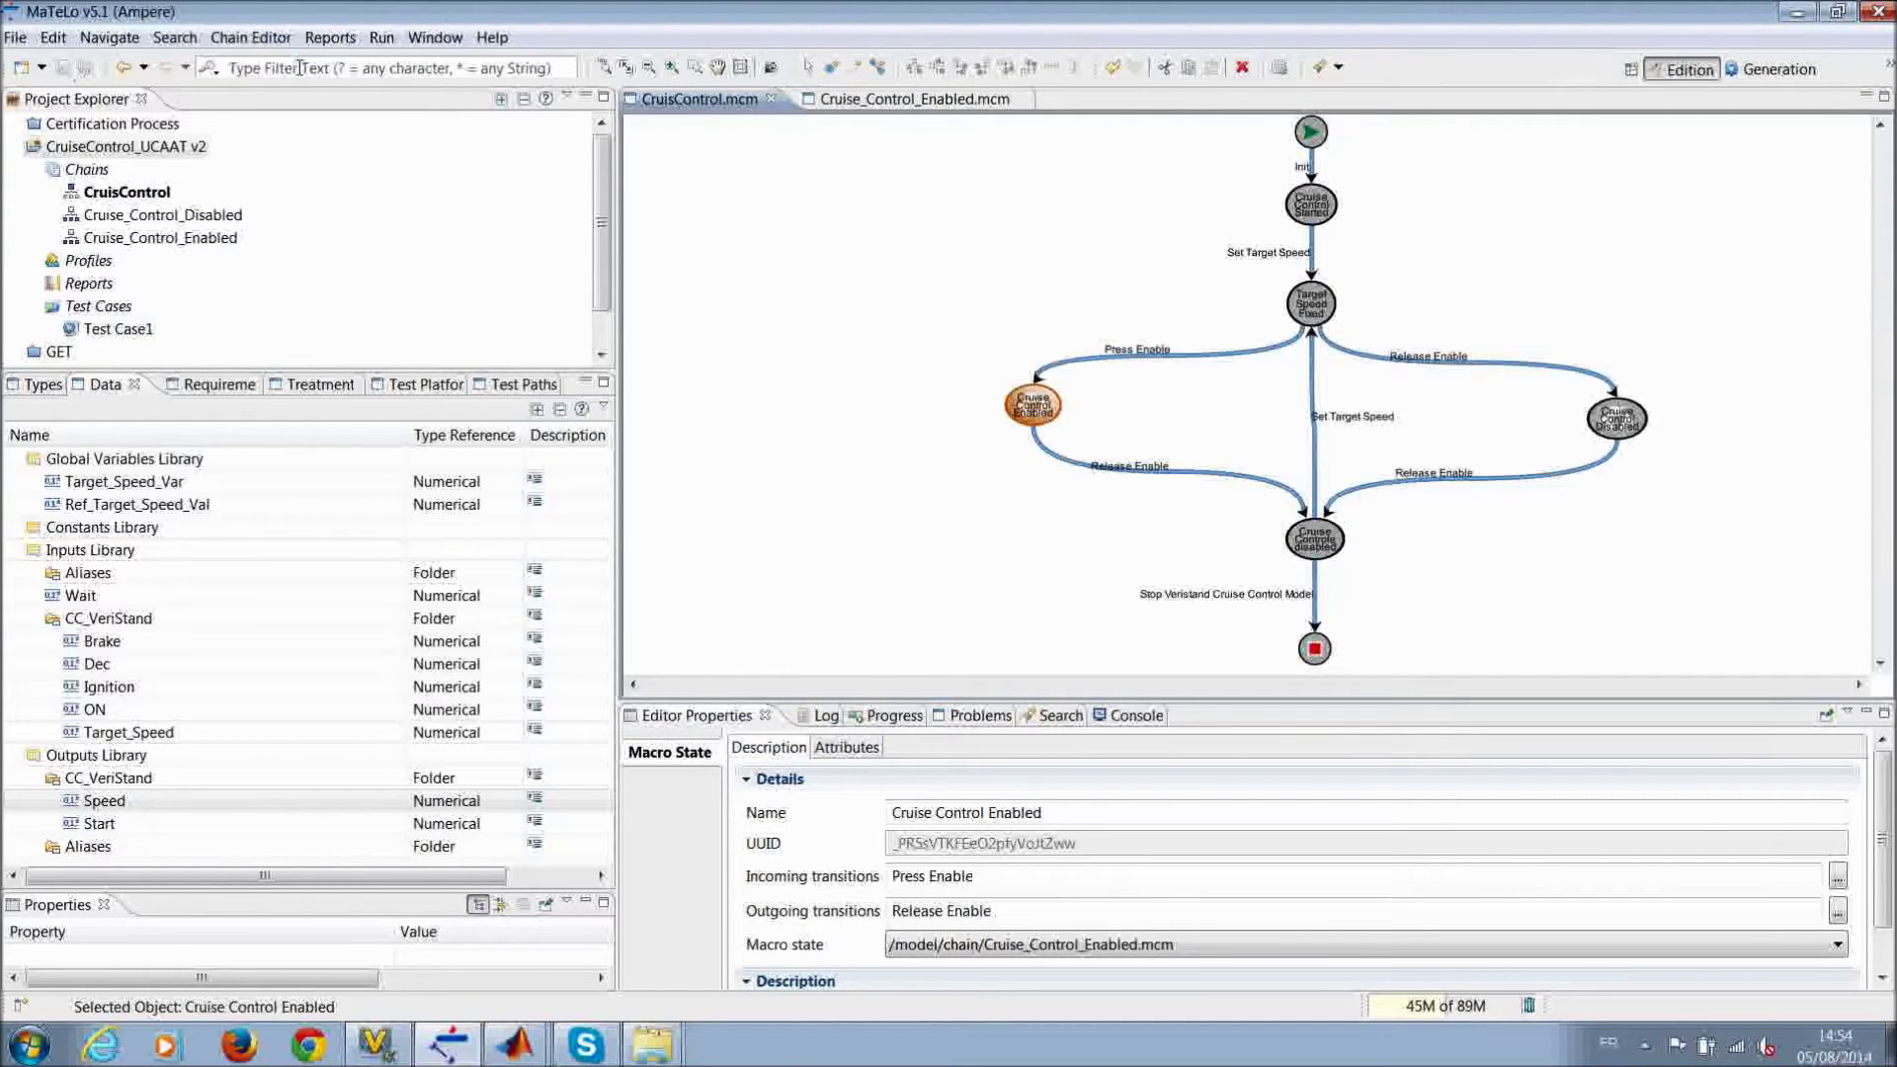
pyautogui.click(1779, 69)
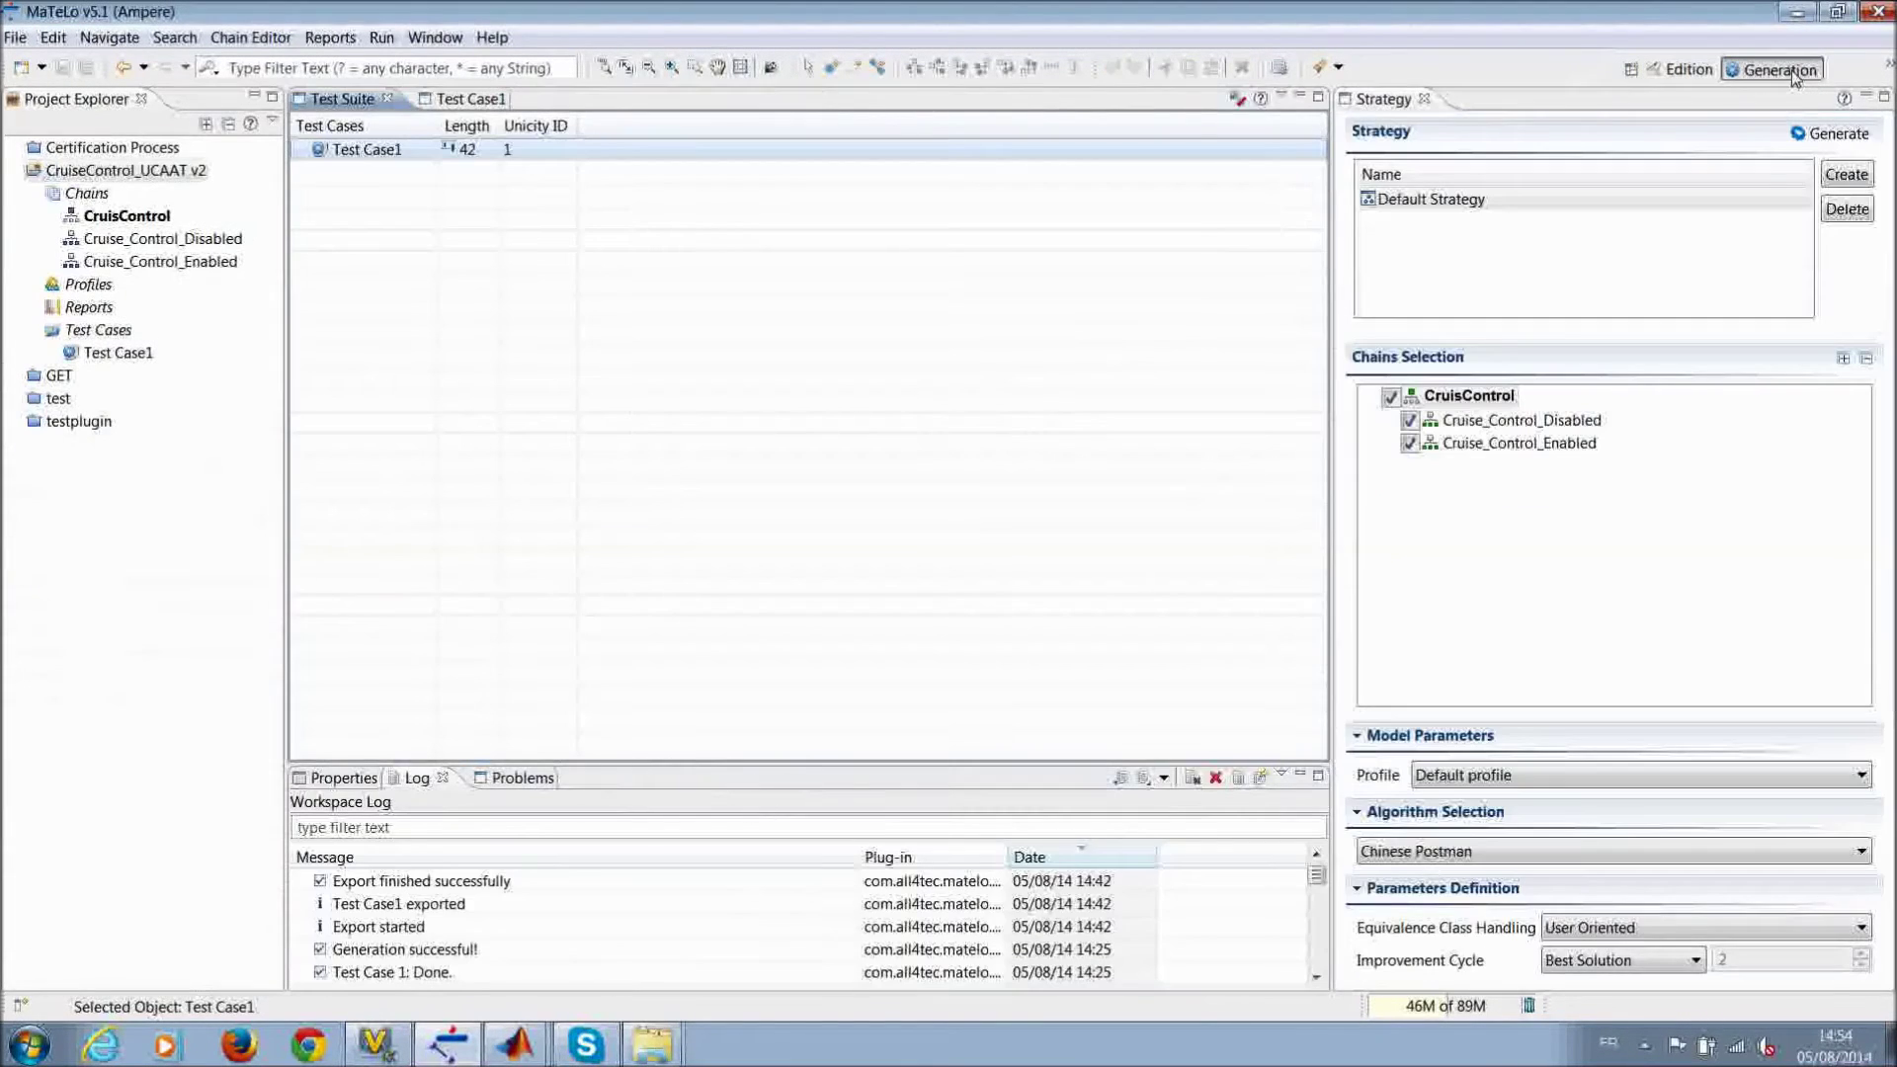
# Step: Create an additional generation strategy beside Default Strategy, leave its name as New Strategy, and delete it again
pyautogui.click(1515, 205)
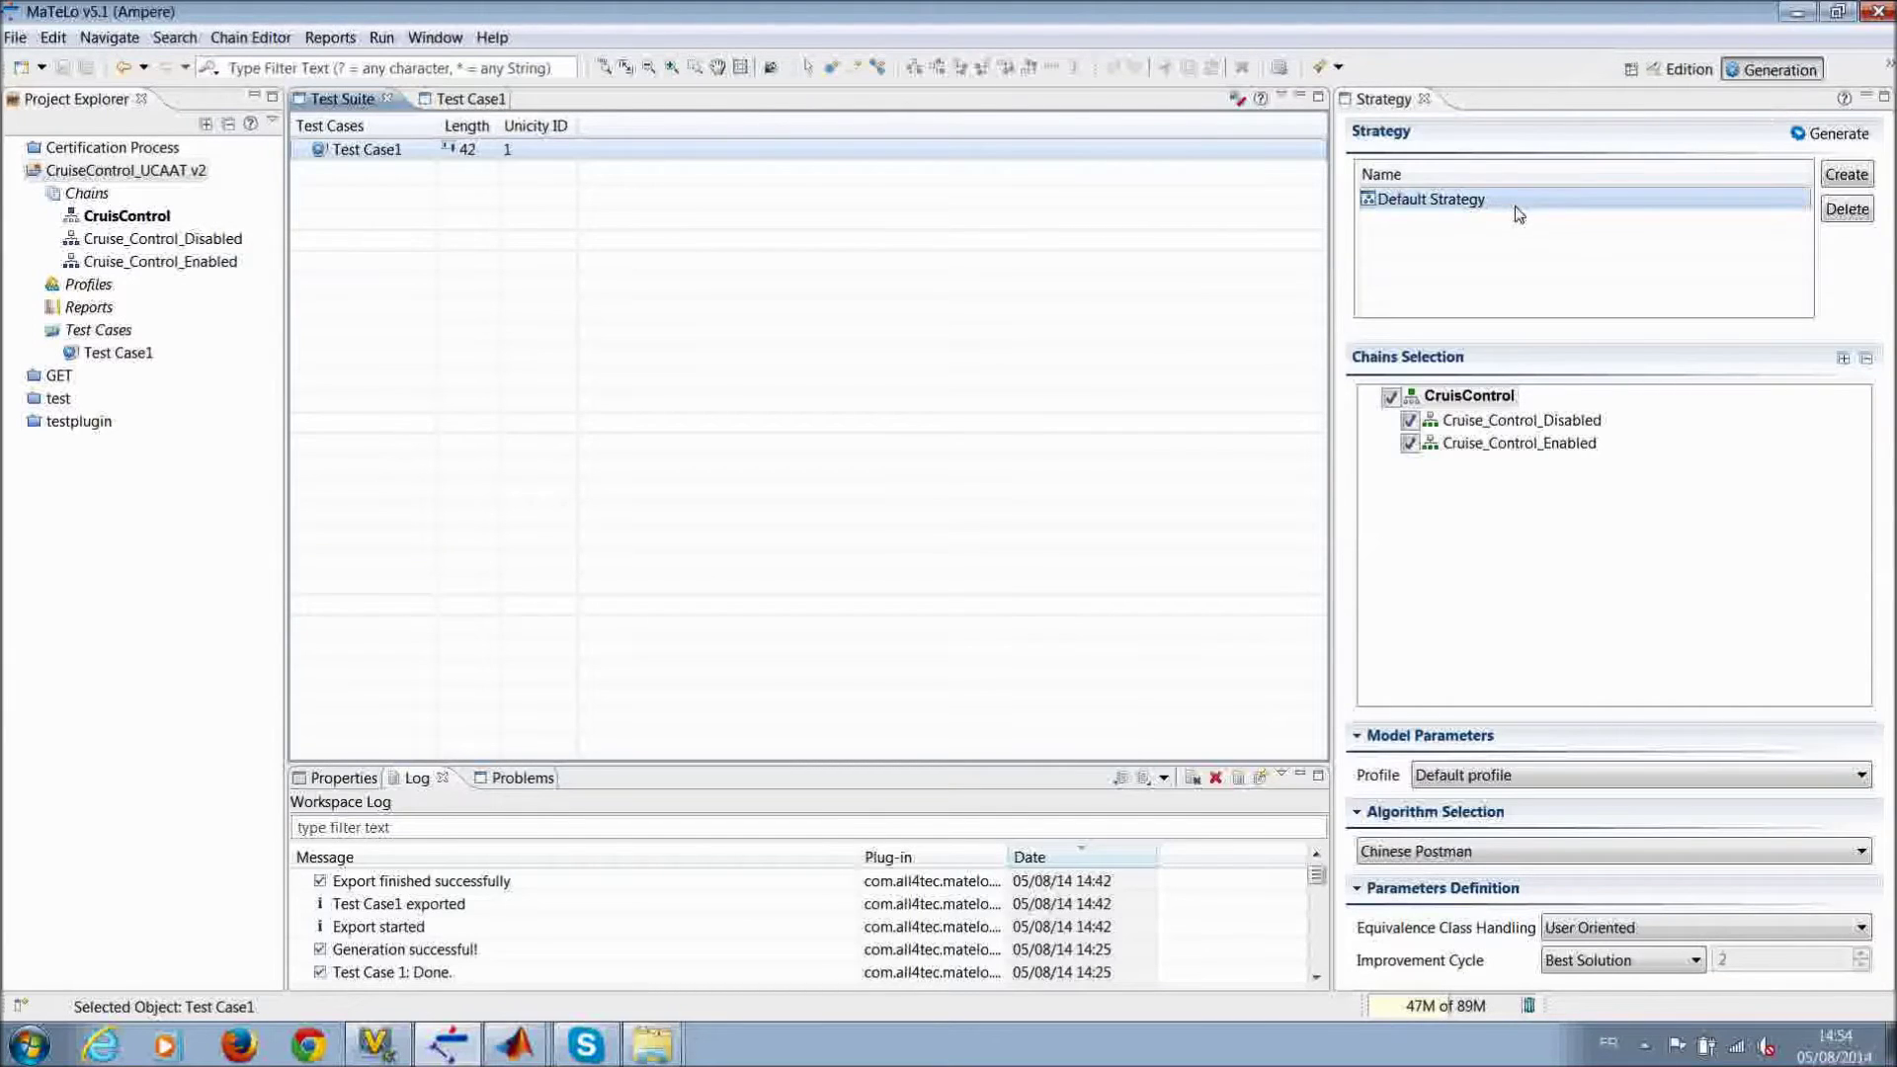
pyautogui.click(1847, 174)
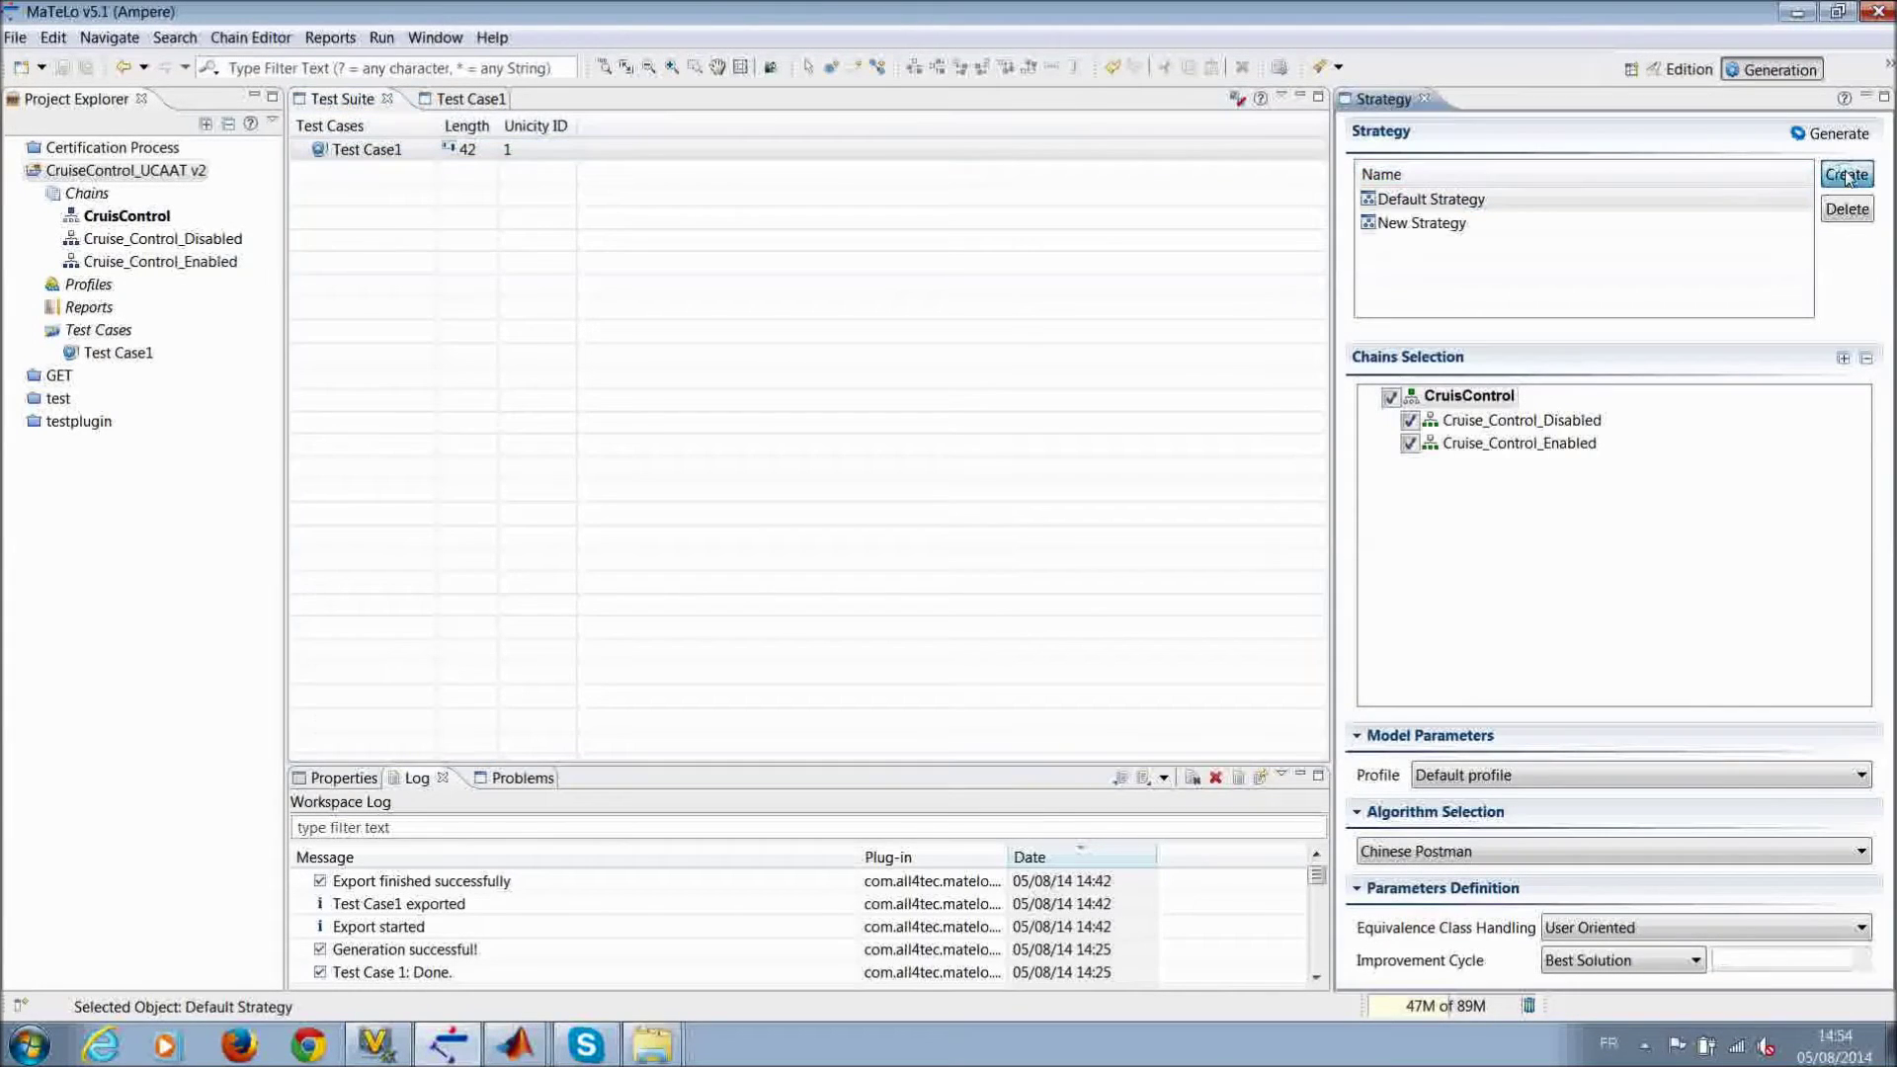
pyautogui.click(1464, 226)
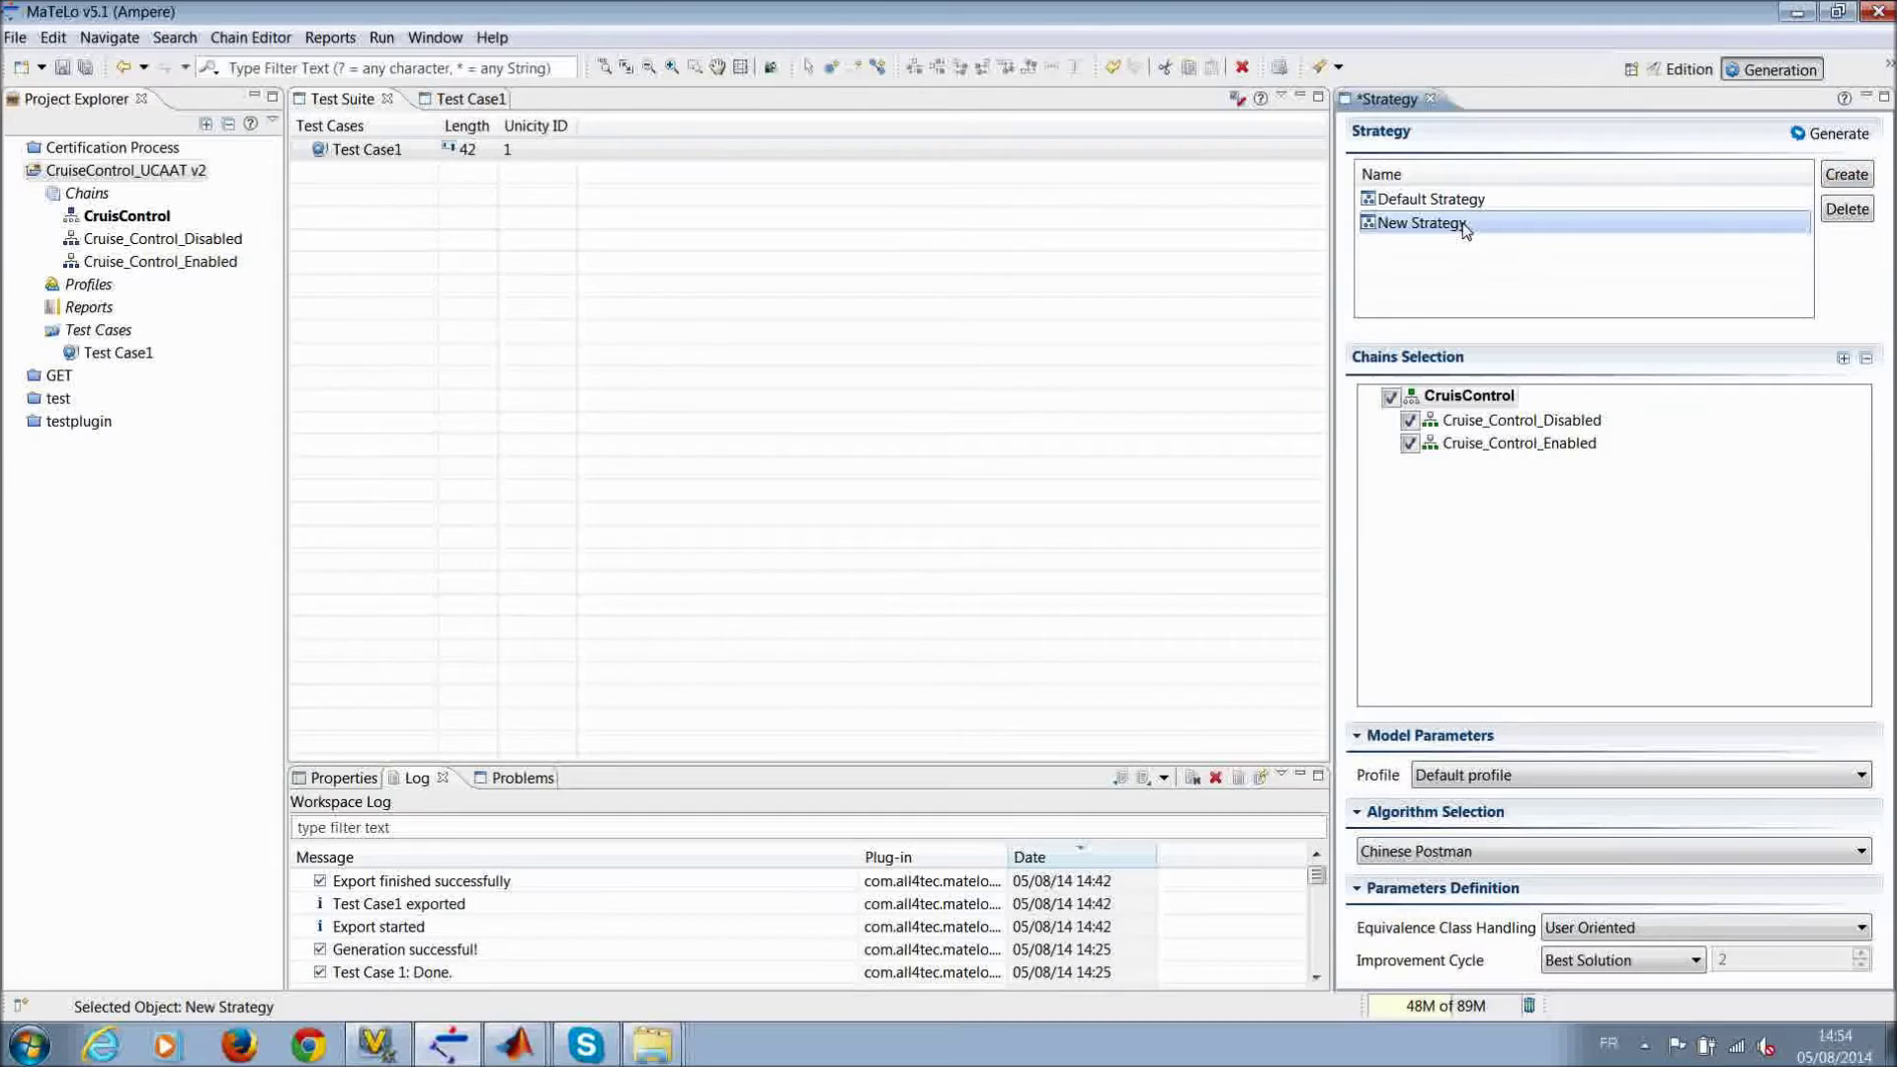
pyautogui.click(1466, 224)
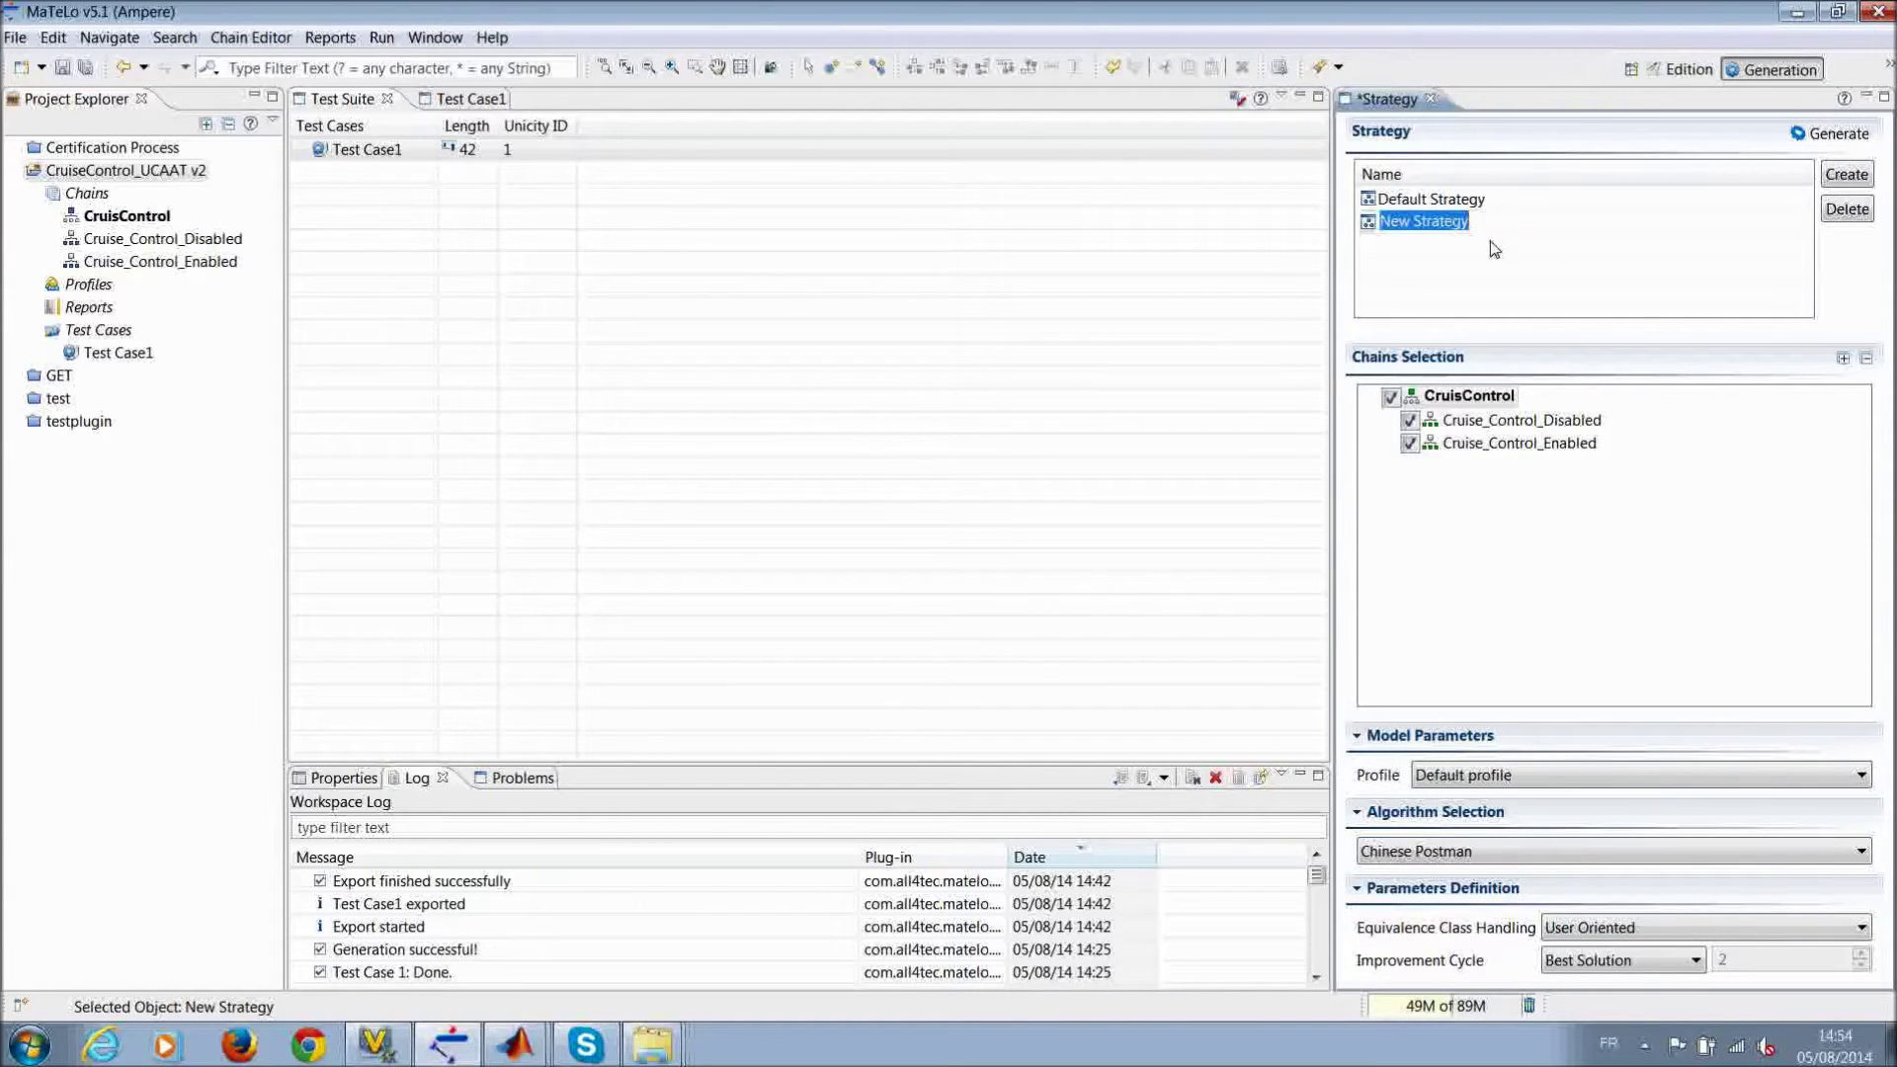
pyautogui.press('Return')
pyautogui.rightClick(1483, 229)
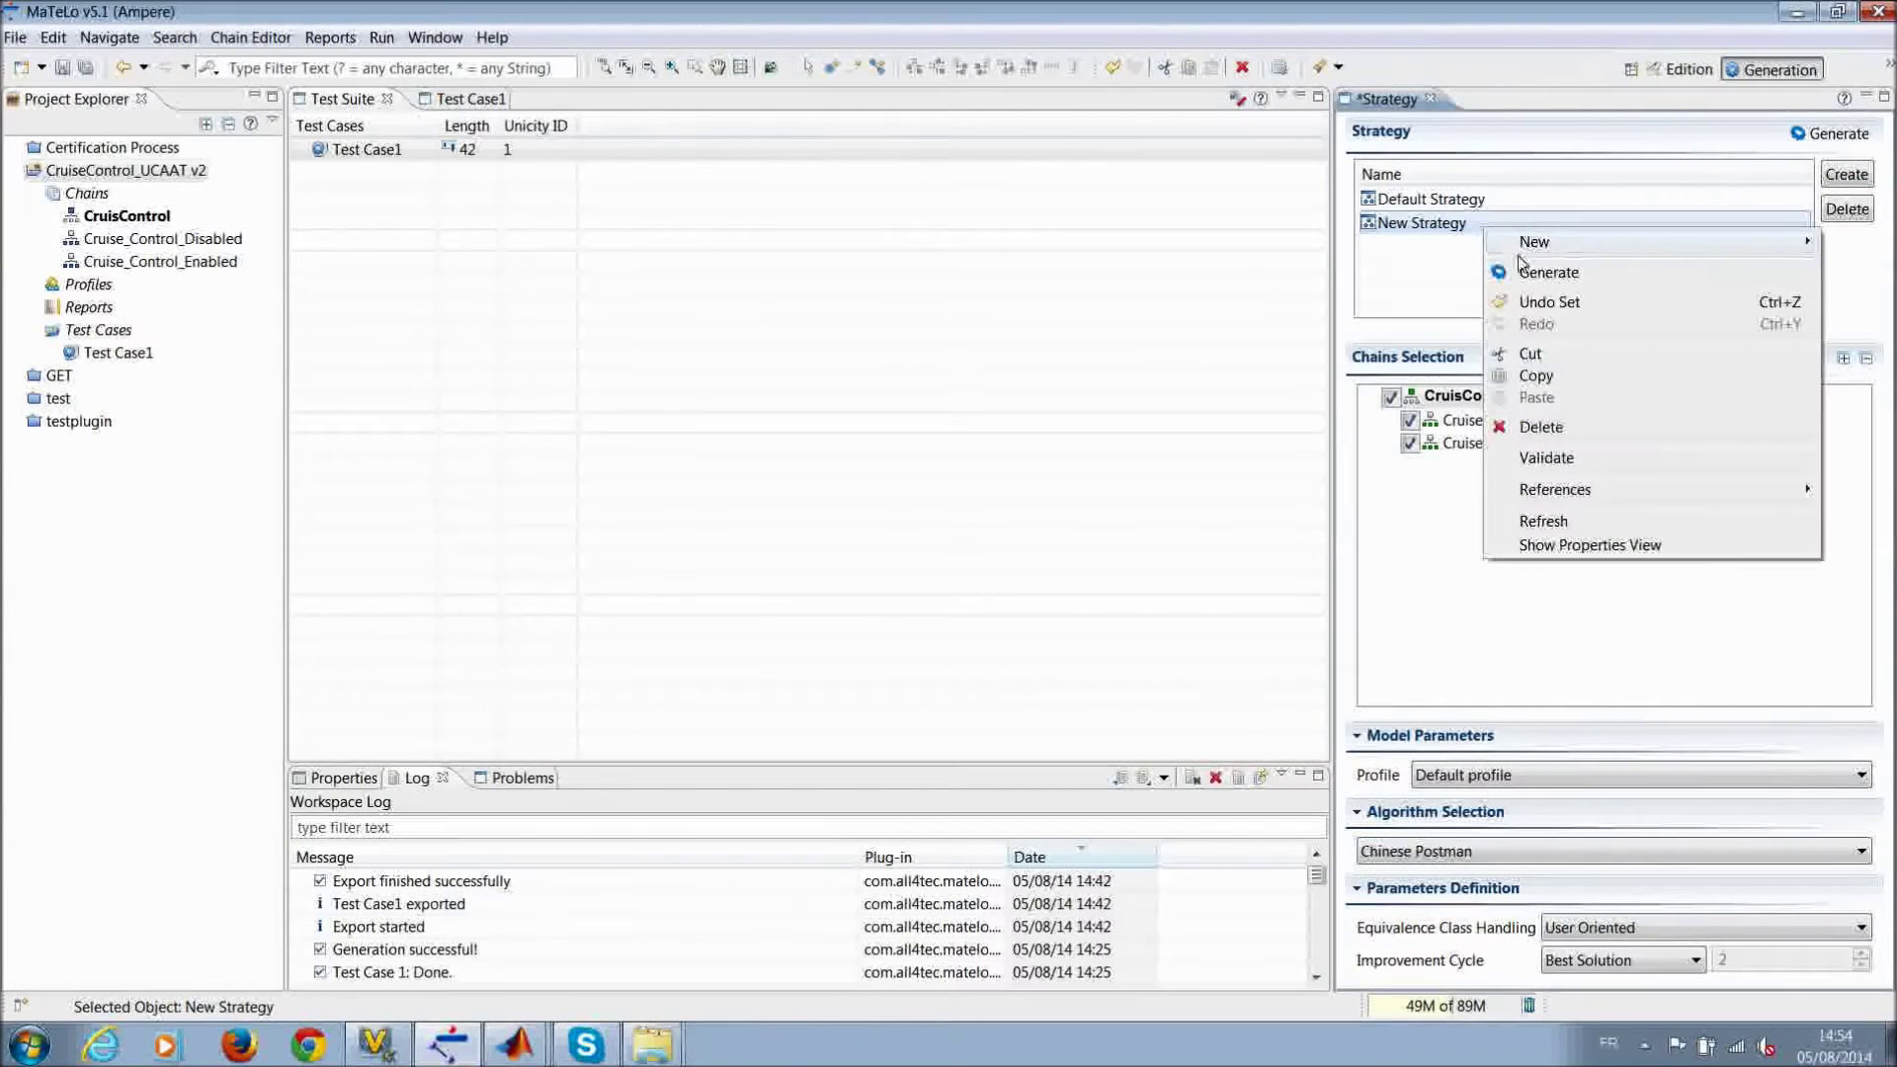
pyautogui.click(1541, 426)
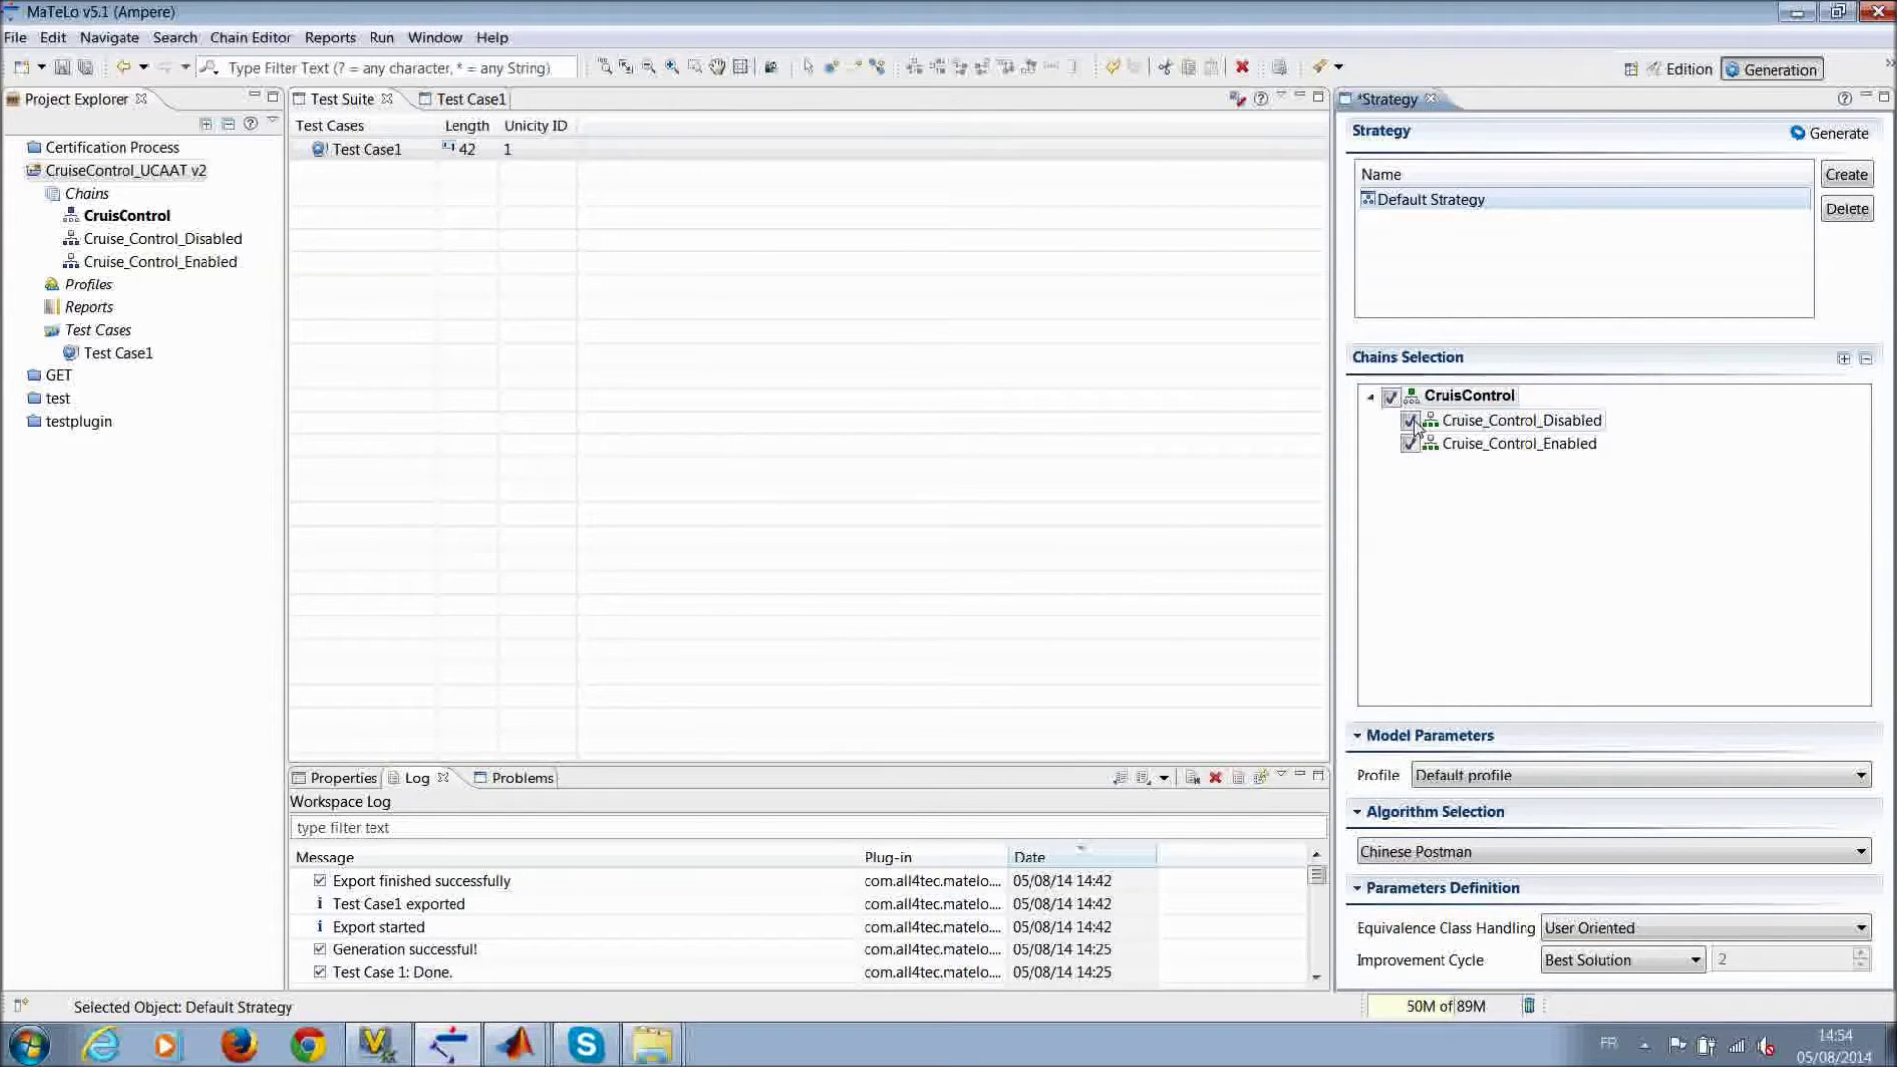
# Step: Keep the Default profile and the Chinese Postman algorithm for Default Strategy, and save the strategy
pyautogui.click(1615, 780)
pyautogui.click(1611, 780)
pyautogui.click(1635, 851)
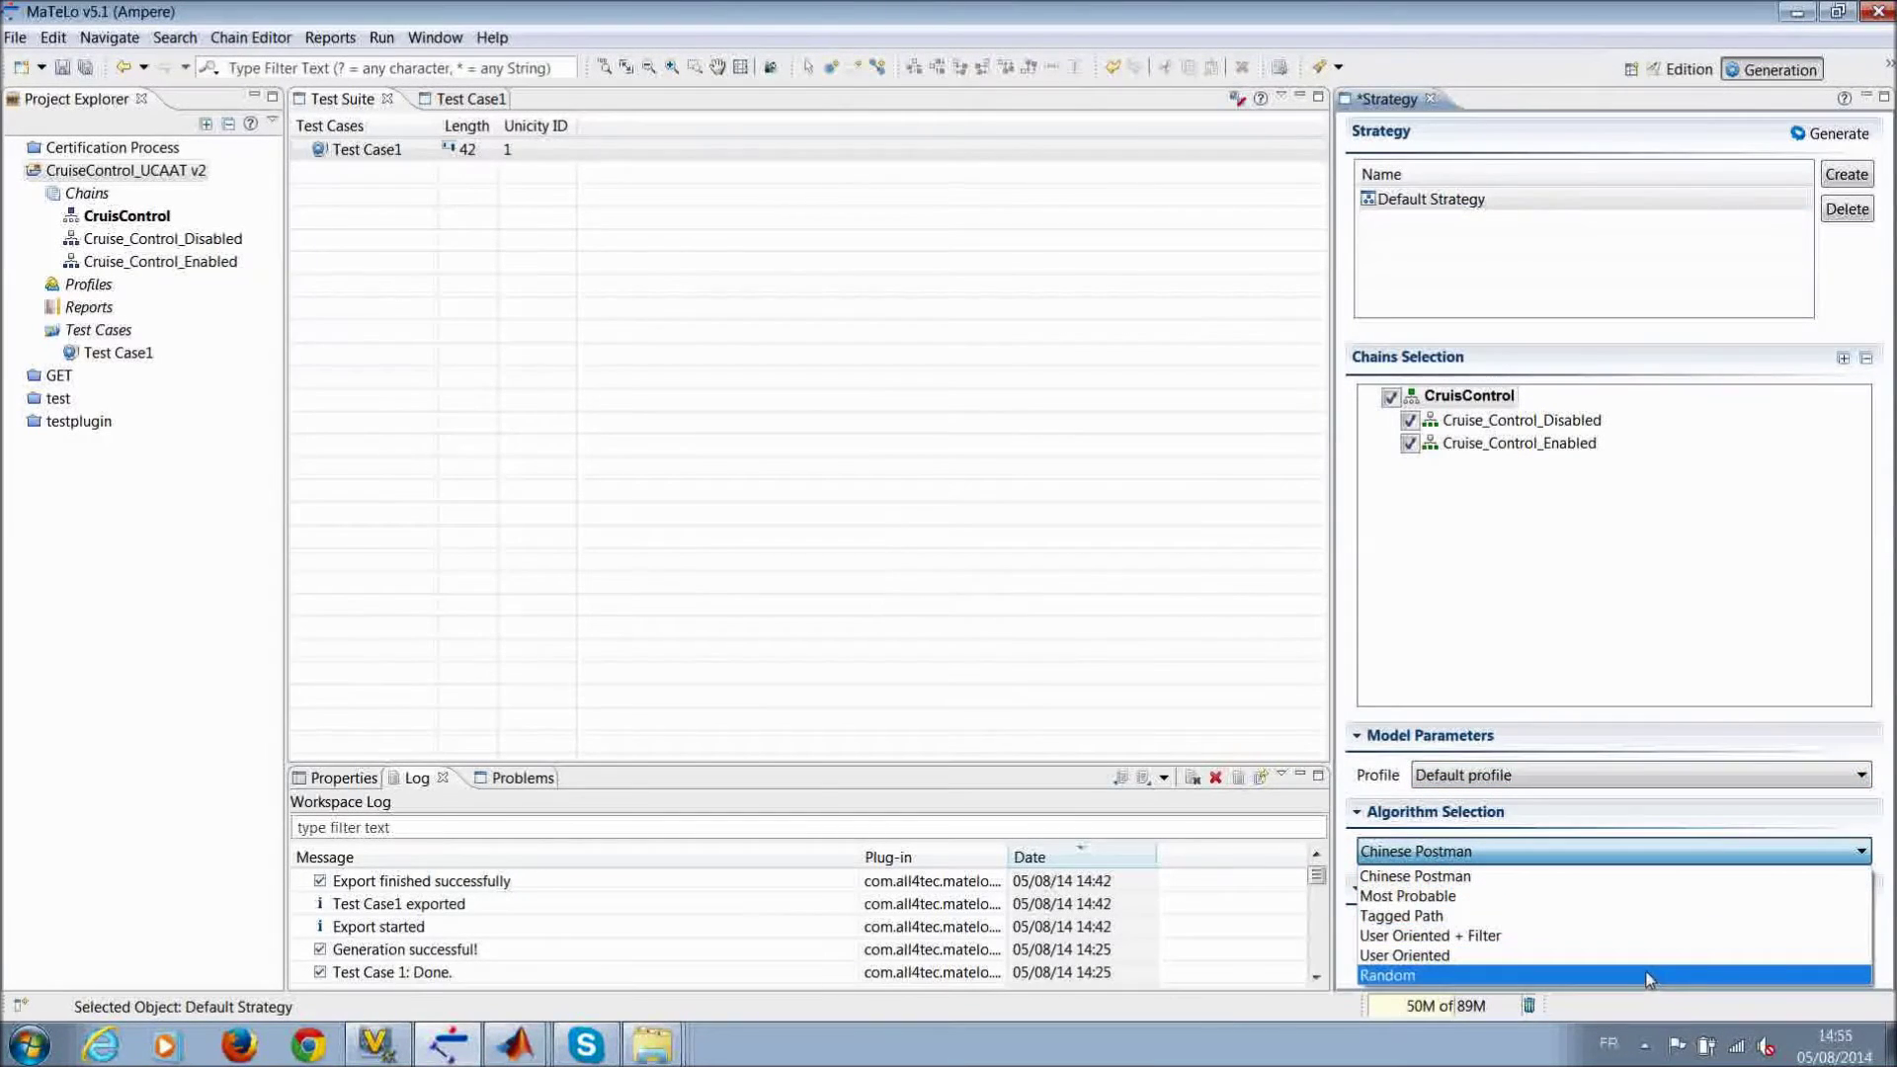
pyautogui.click(1640, 880)
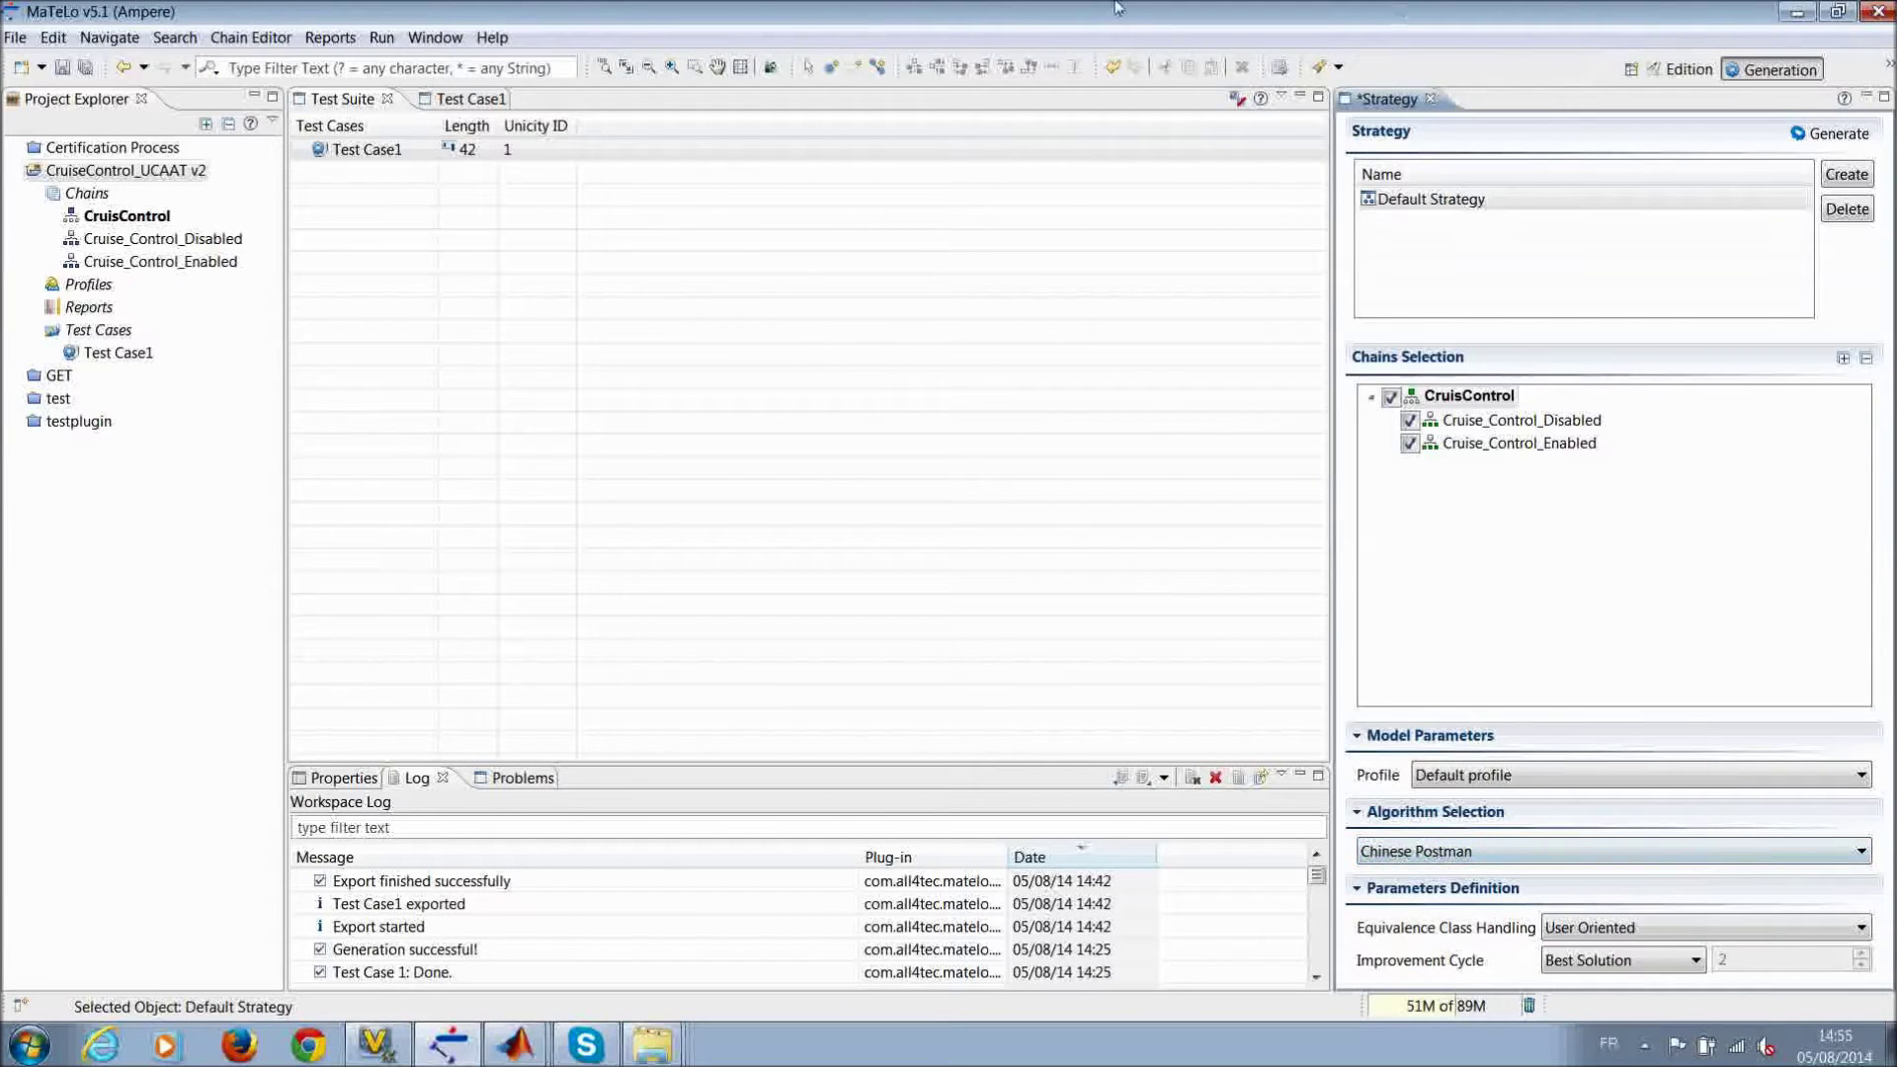
pyautogui.click(62, 67)
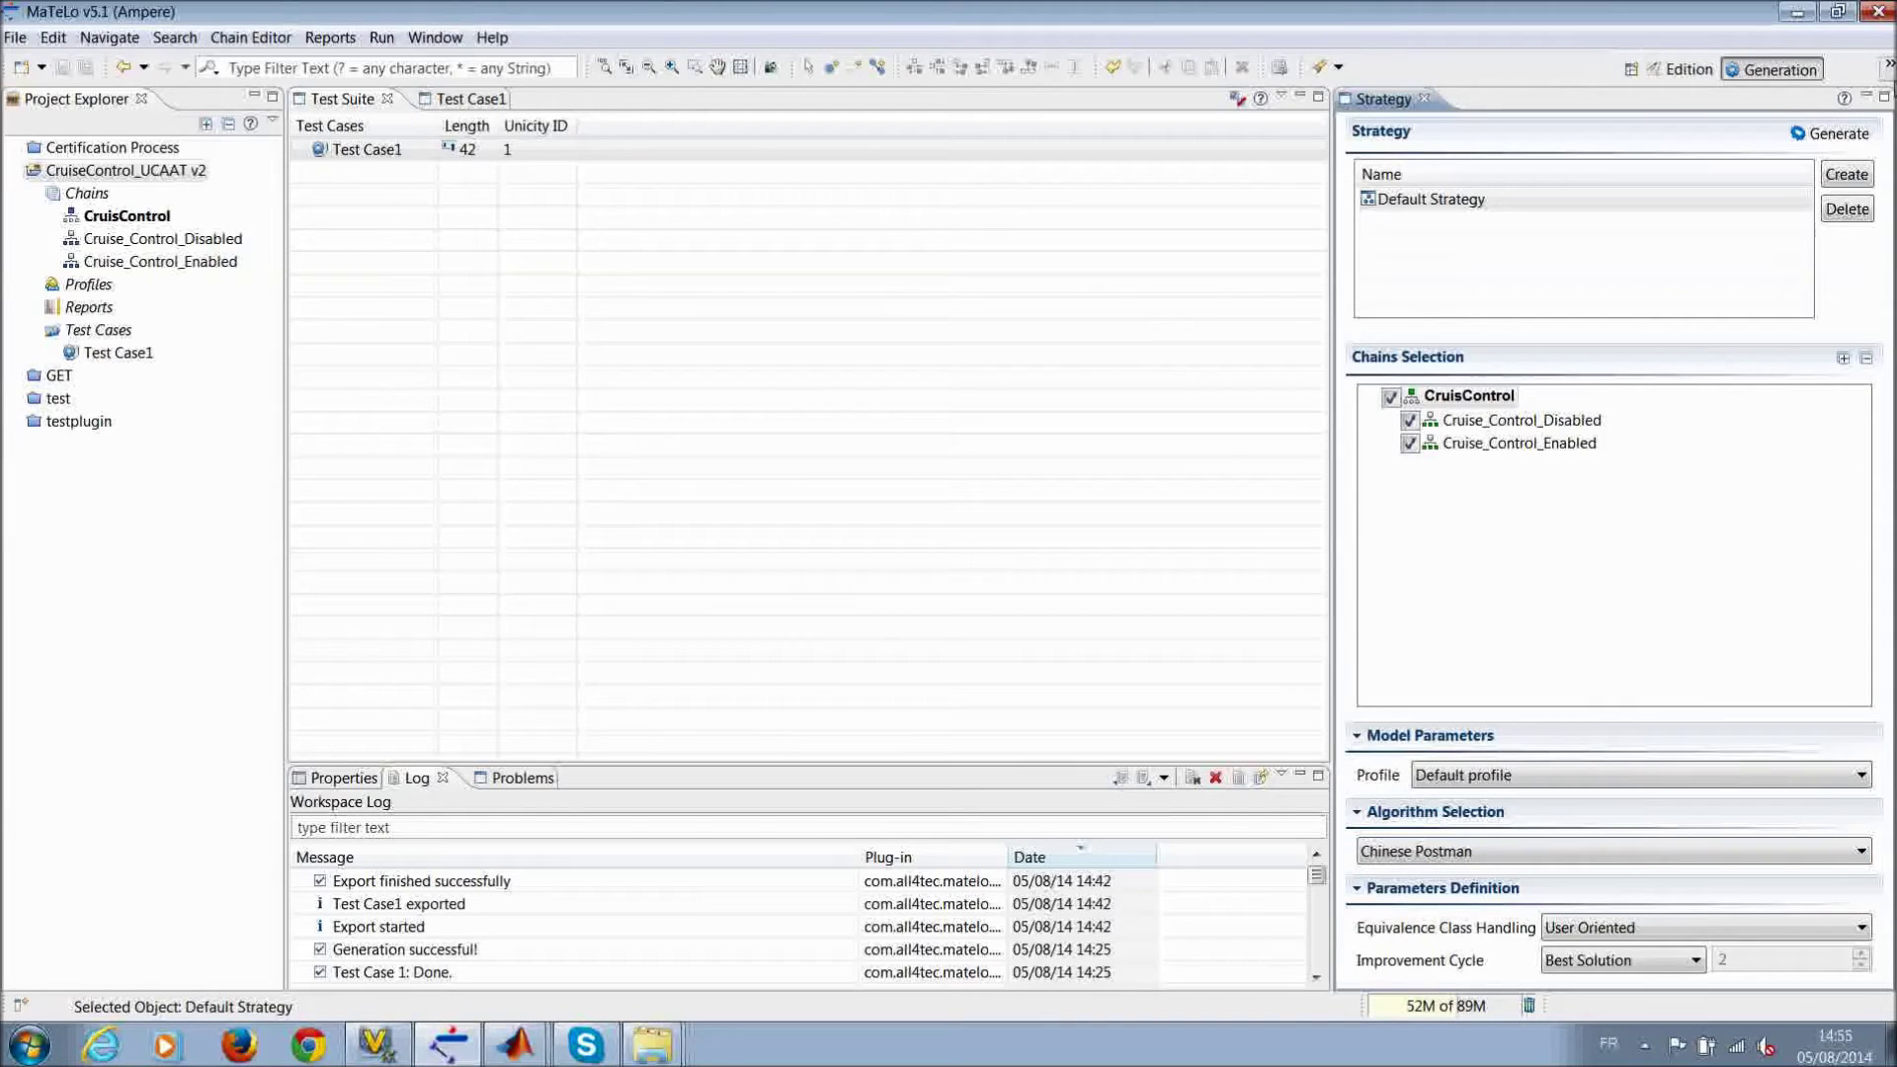
# Step: Generate the test cases from Default Strategy, accepting that the open test case details views are closed
pyautogui.click(1840, 134)
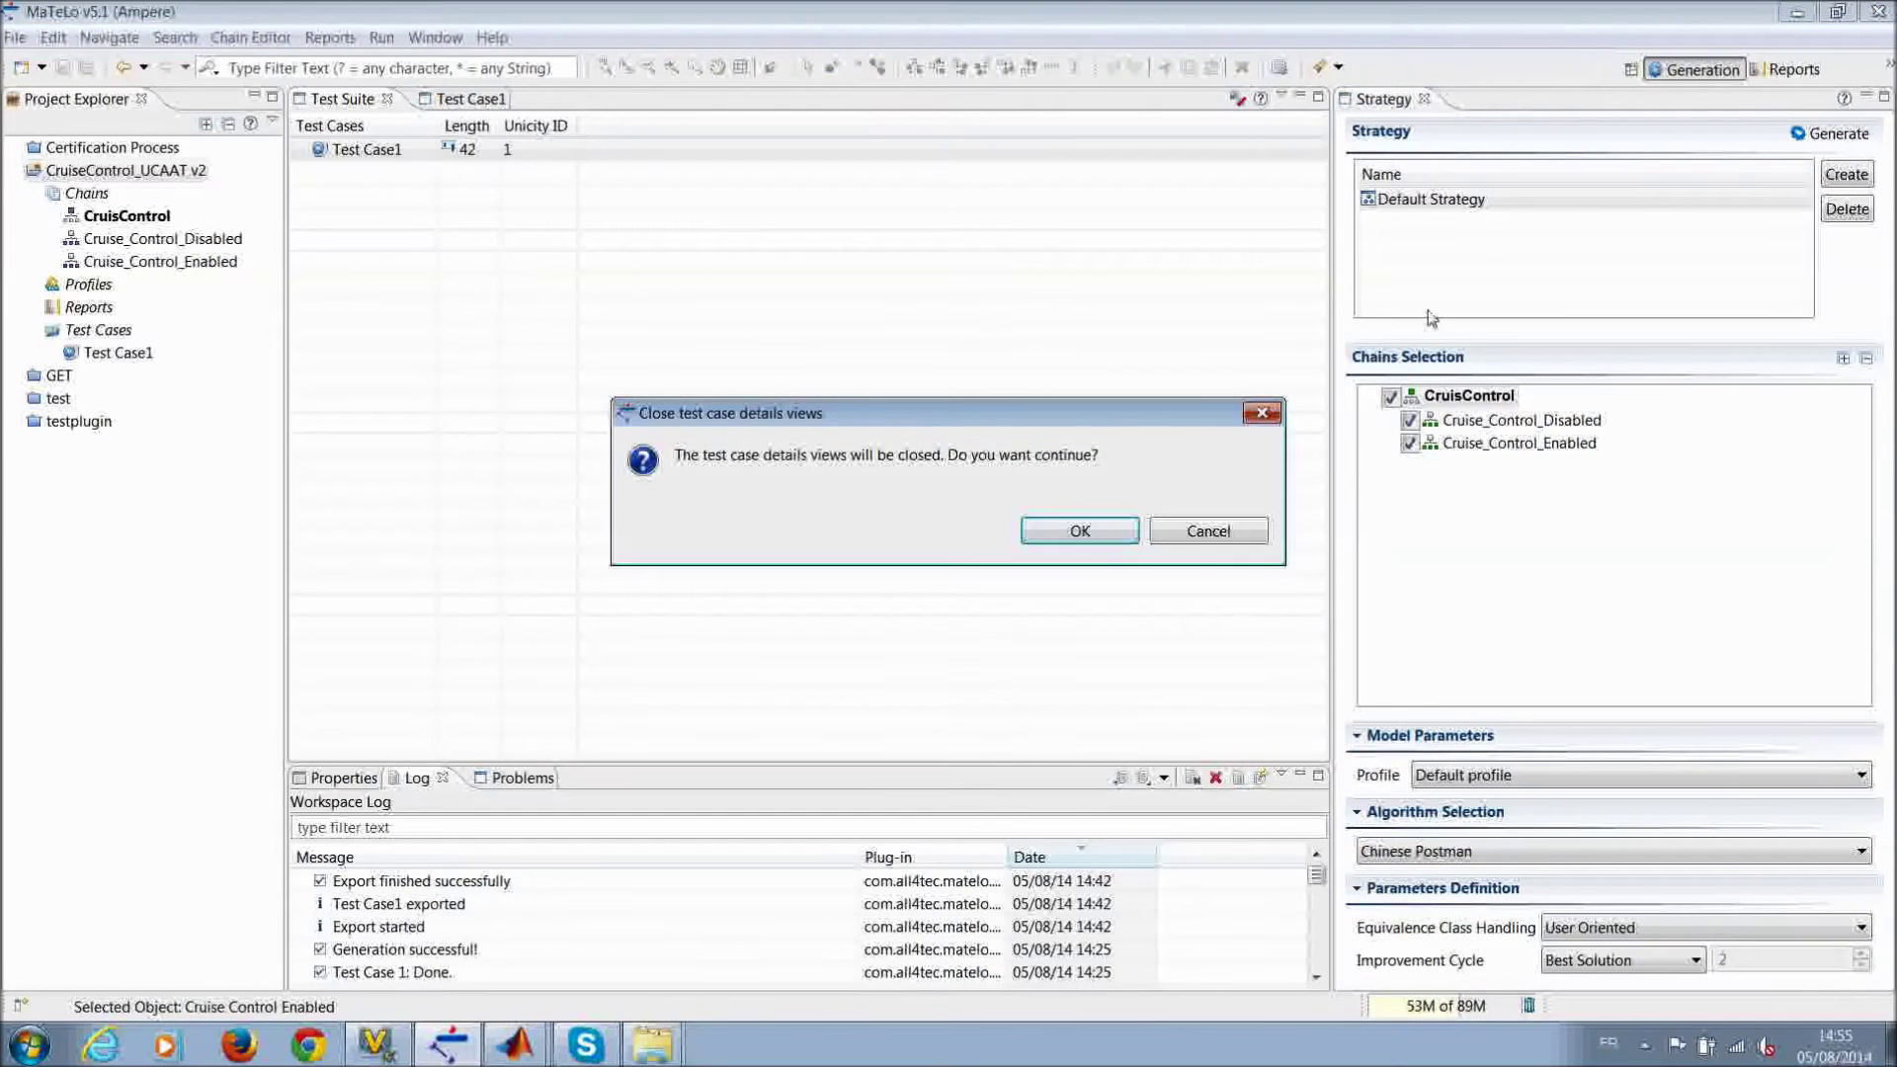
pyautogui.click(1104, 543)
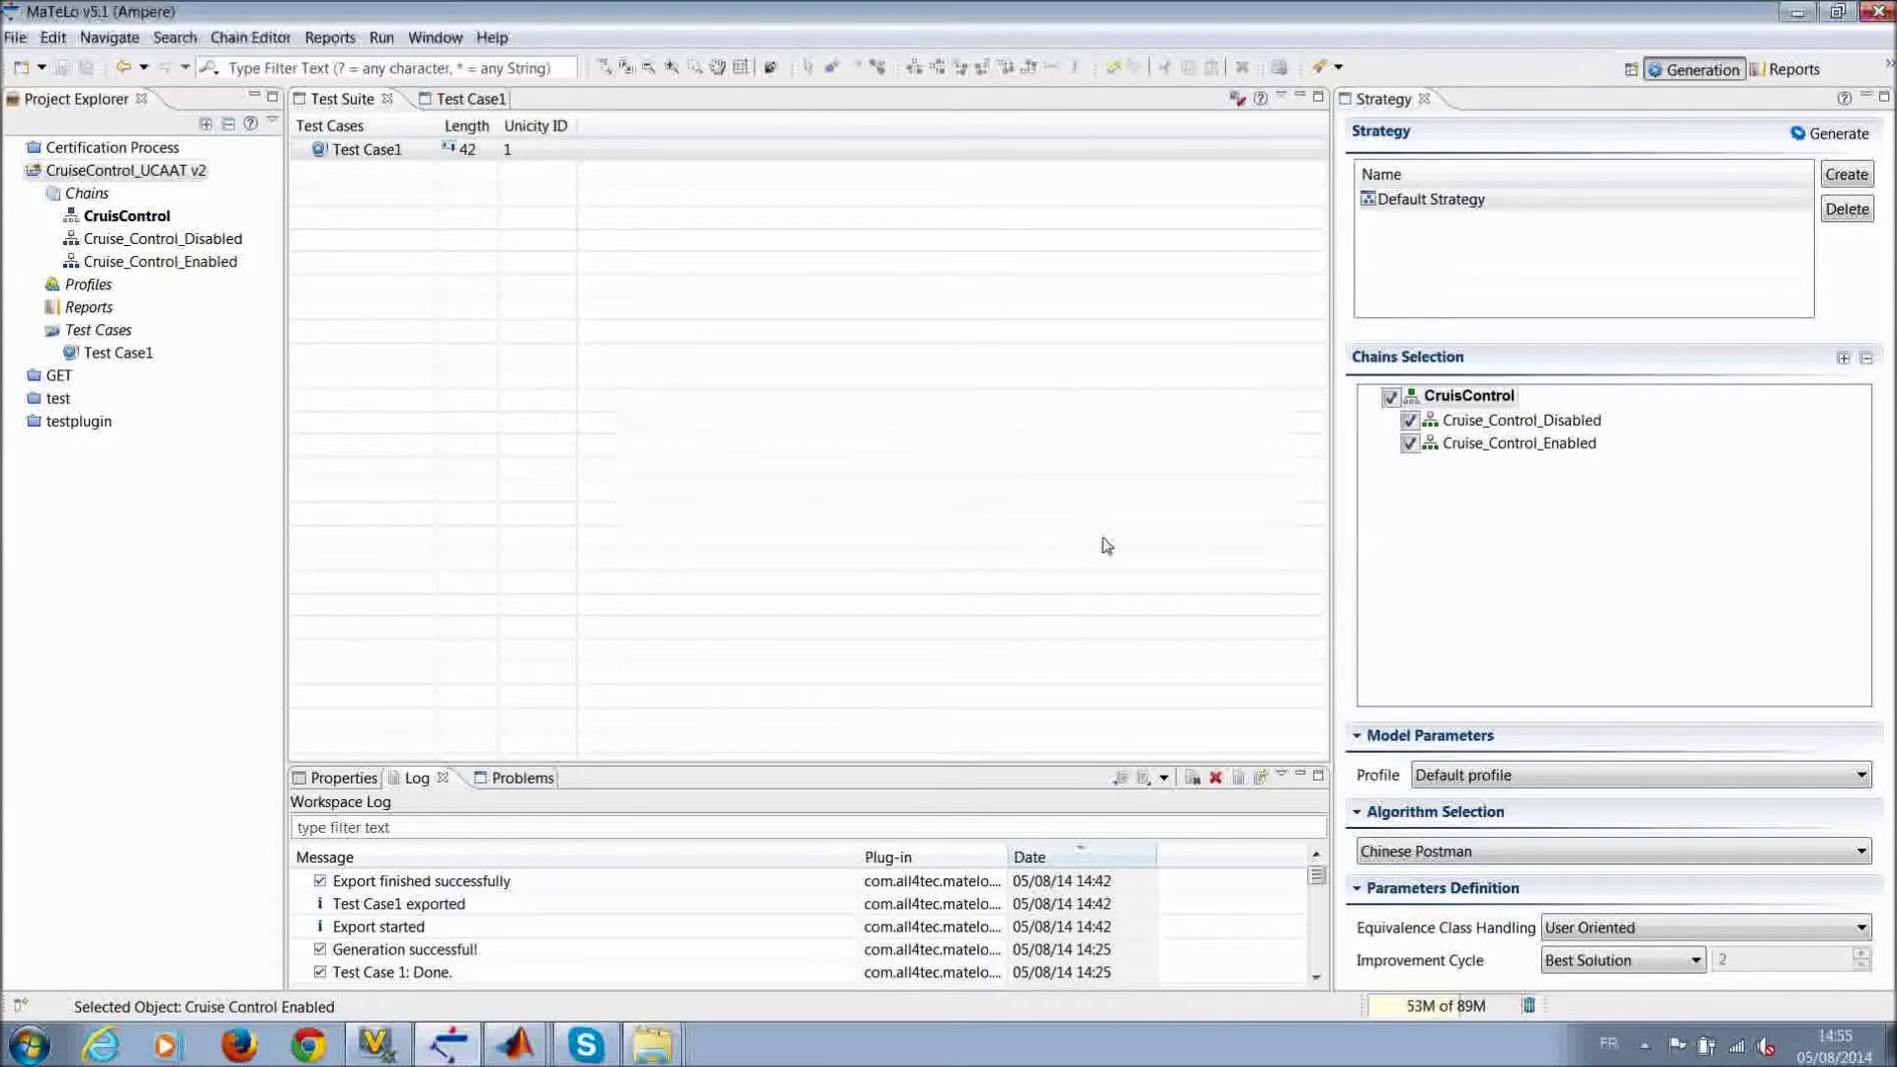
pyautogui.click(1171, 543)
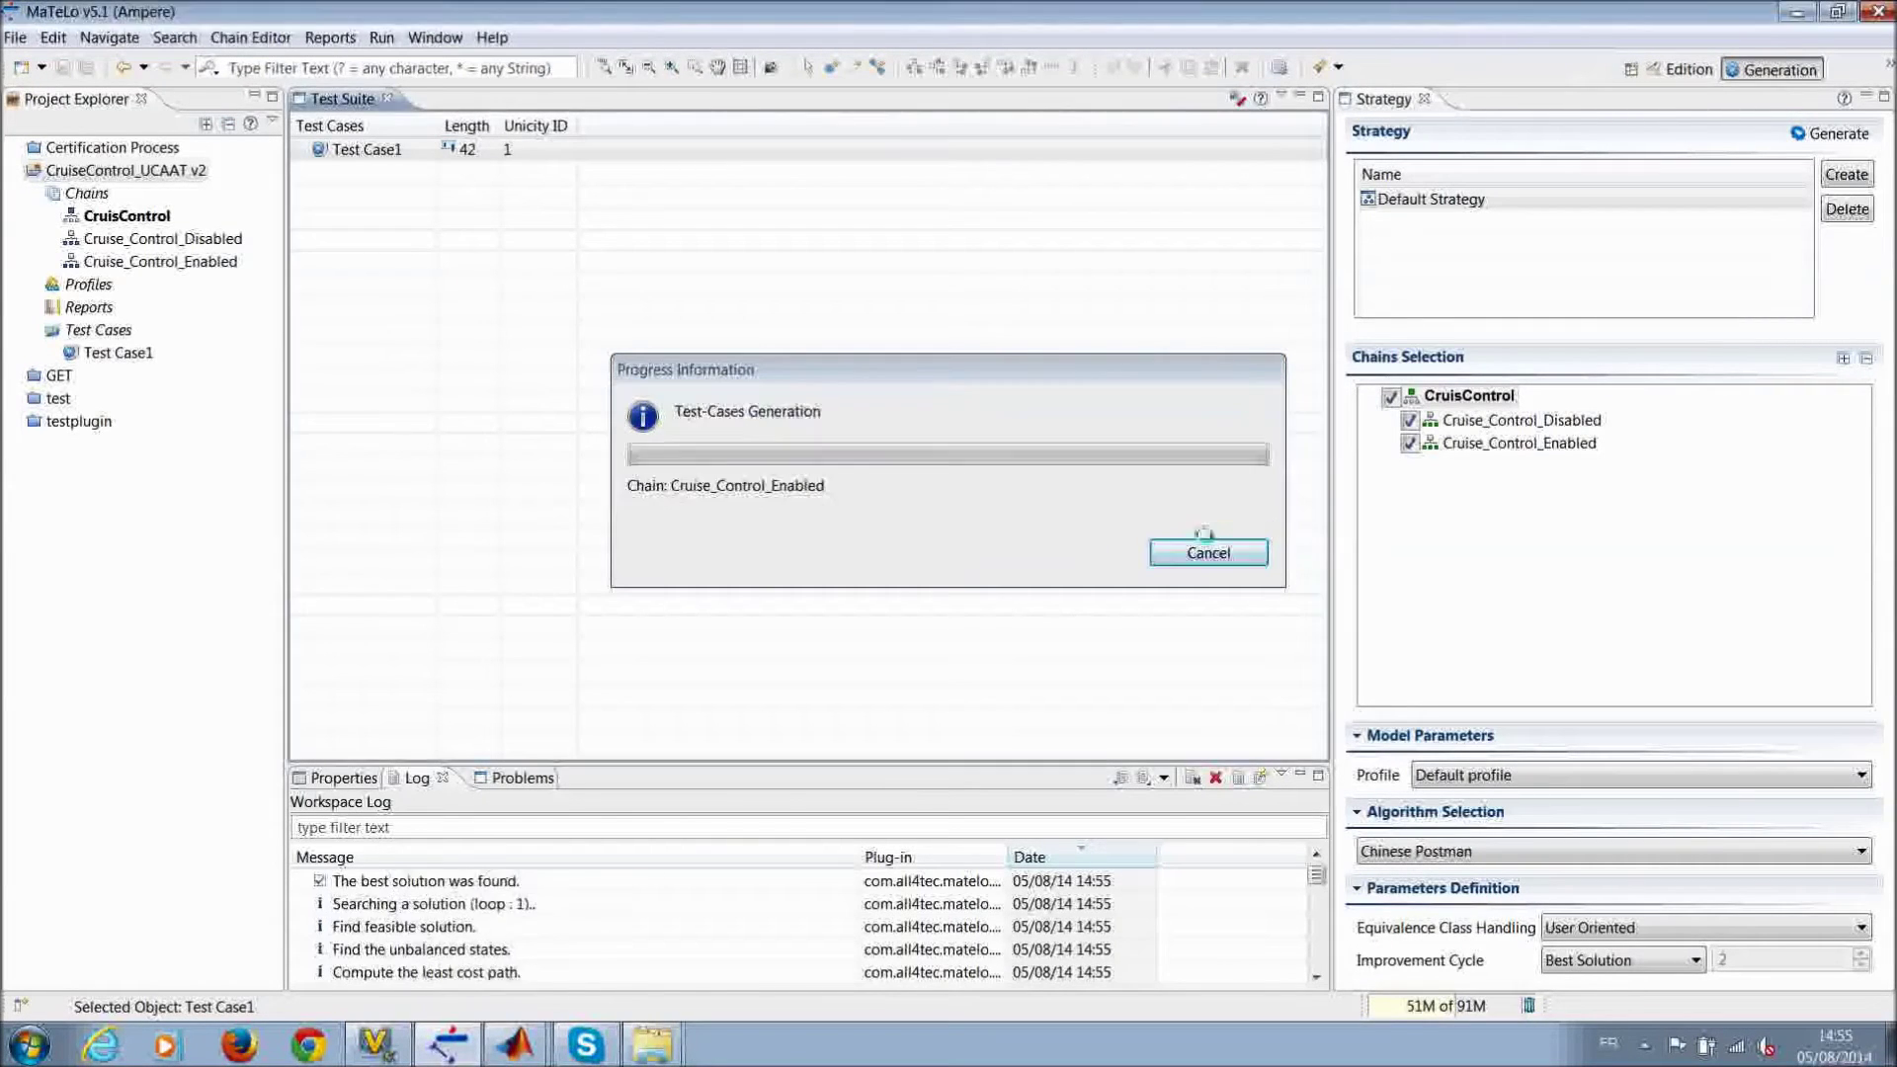
pyautogui.click(1176, 538)
# Step: Open the generated Test Case1 in its html view and widen the report area
pyautogui.doubleClick(361, 149)
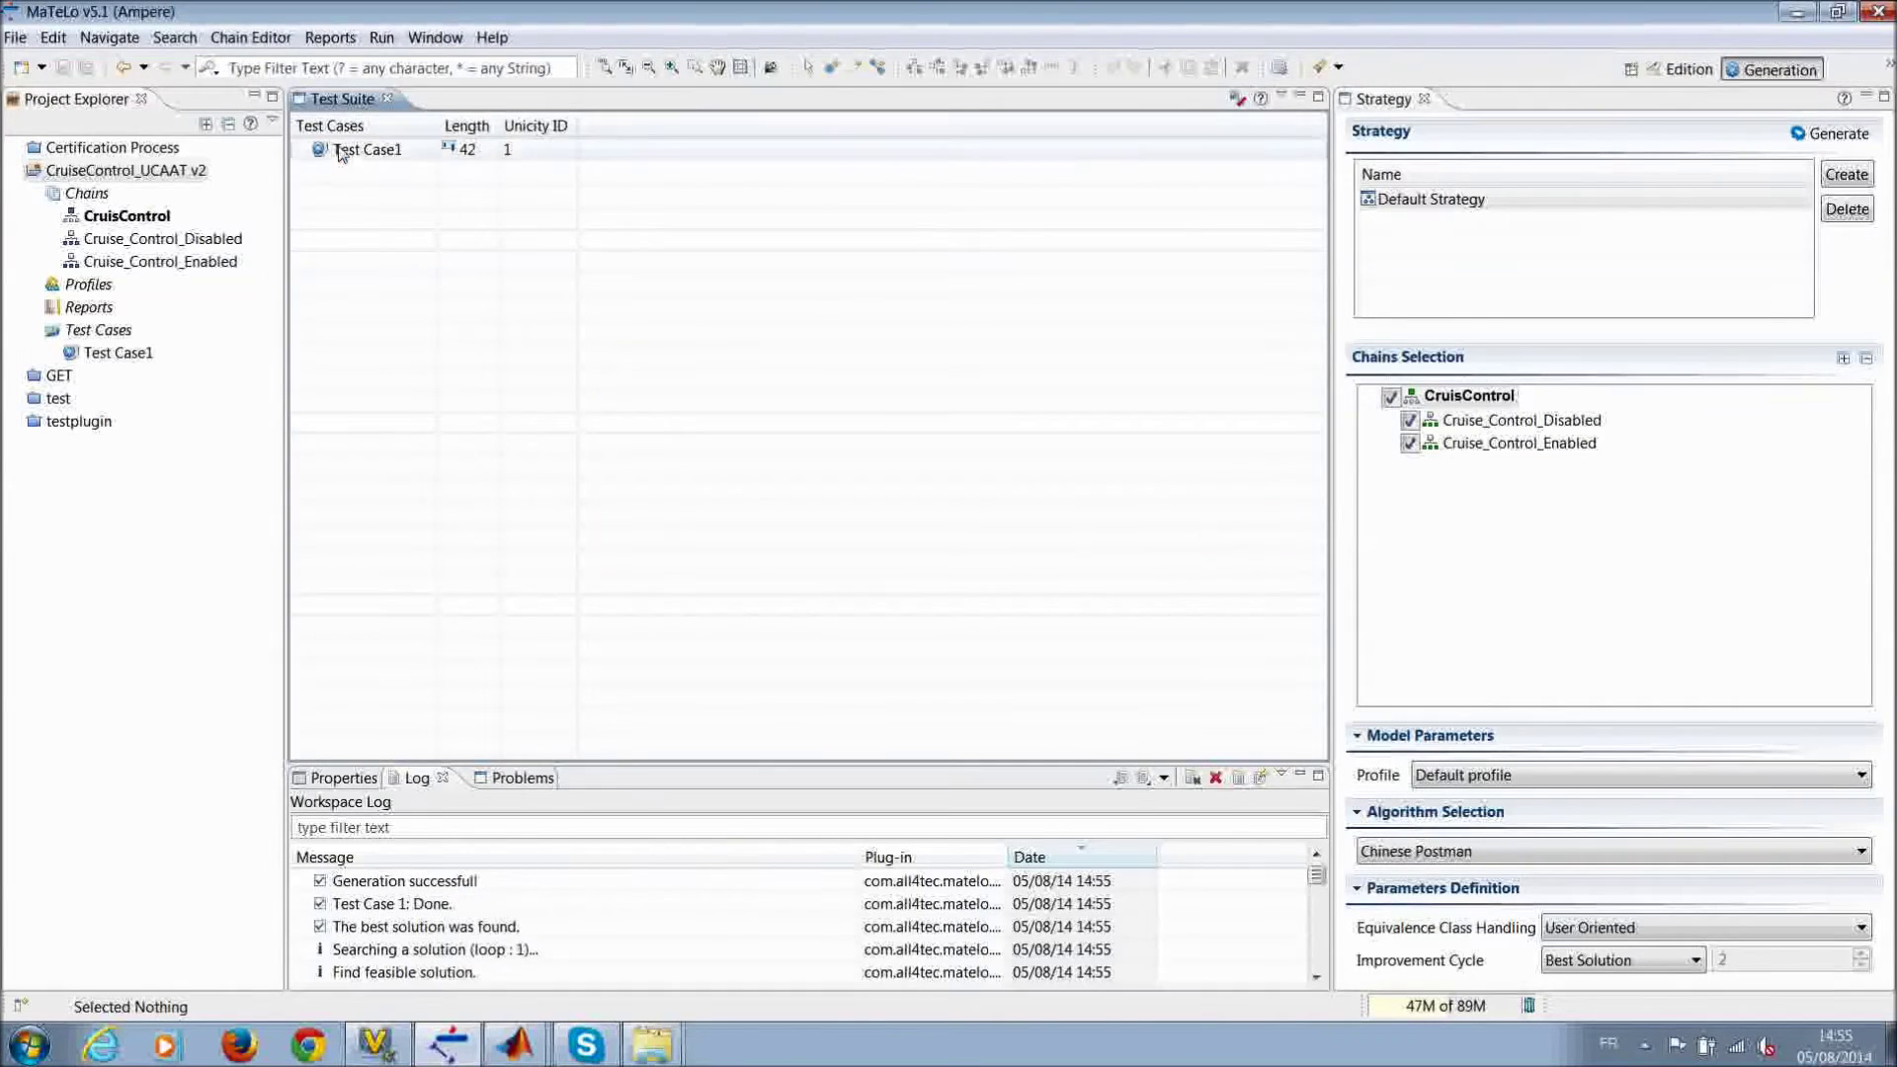
pyautogui.click(342, 748)
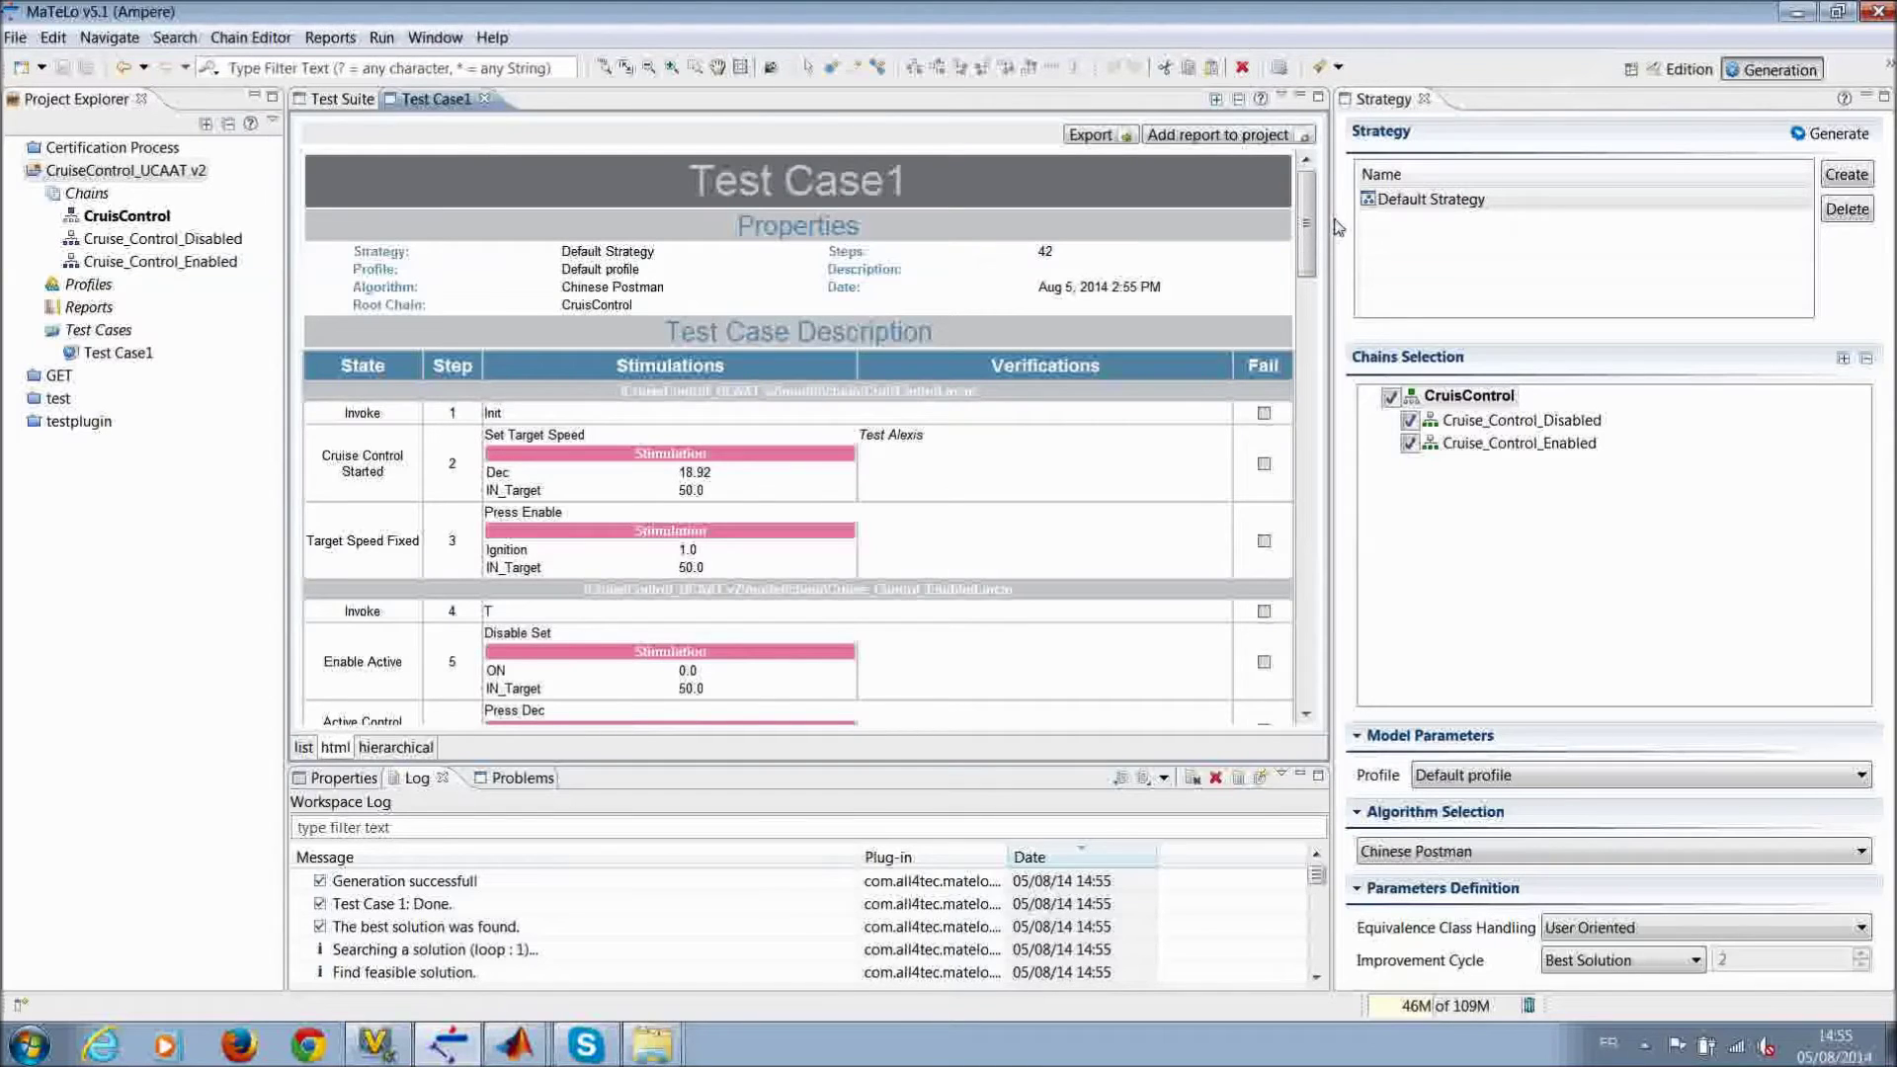
pyautogui.moveTo(1332, 217); pyautogui.dragTo(1538, 217)
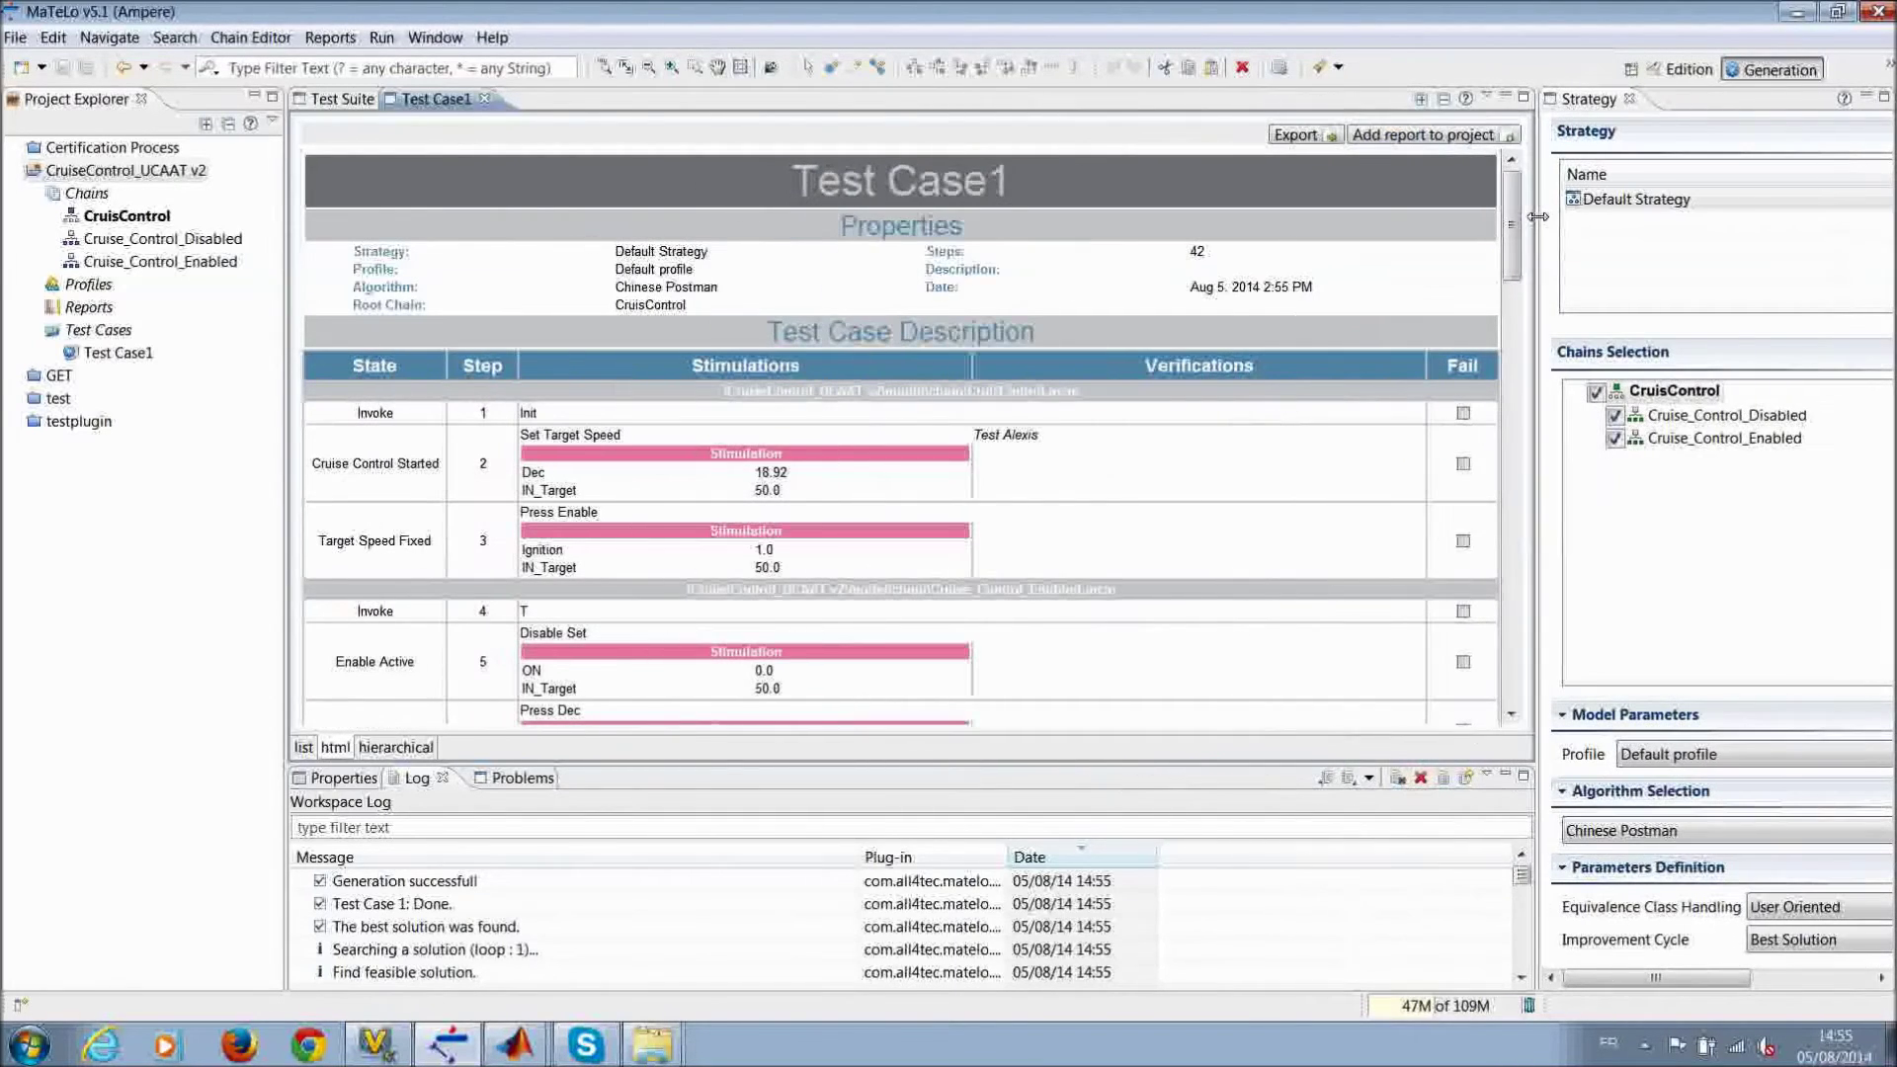
# Step: Examine the stimulation values of Set Target Speed in step 2 and Press Enable in step 3 of the Test Case1 description
pyautogui.scroll(-5, 1512, 227)
pyautogui.scroll(2, 1064, 334)
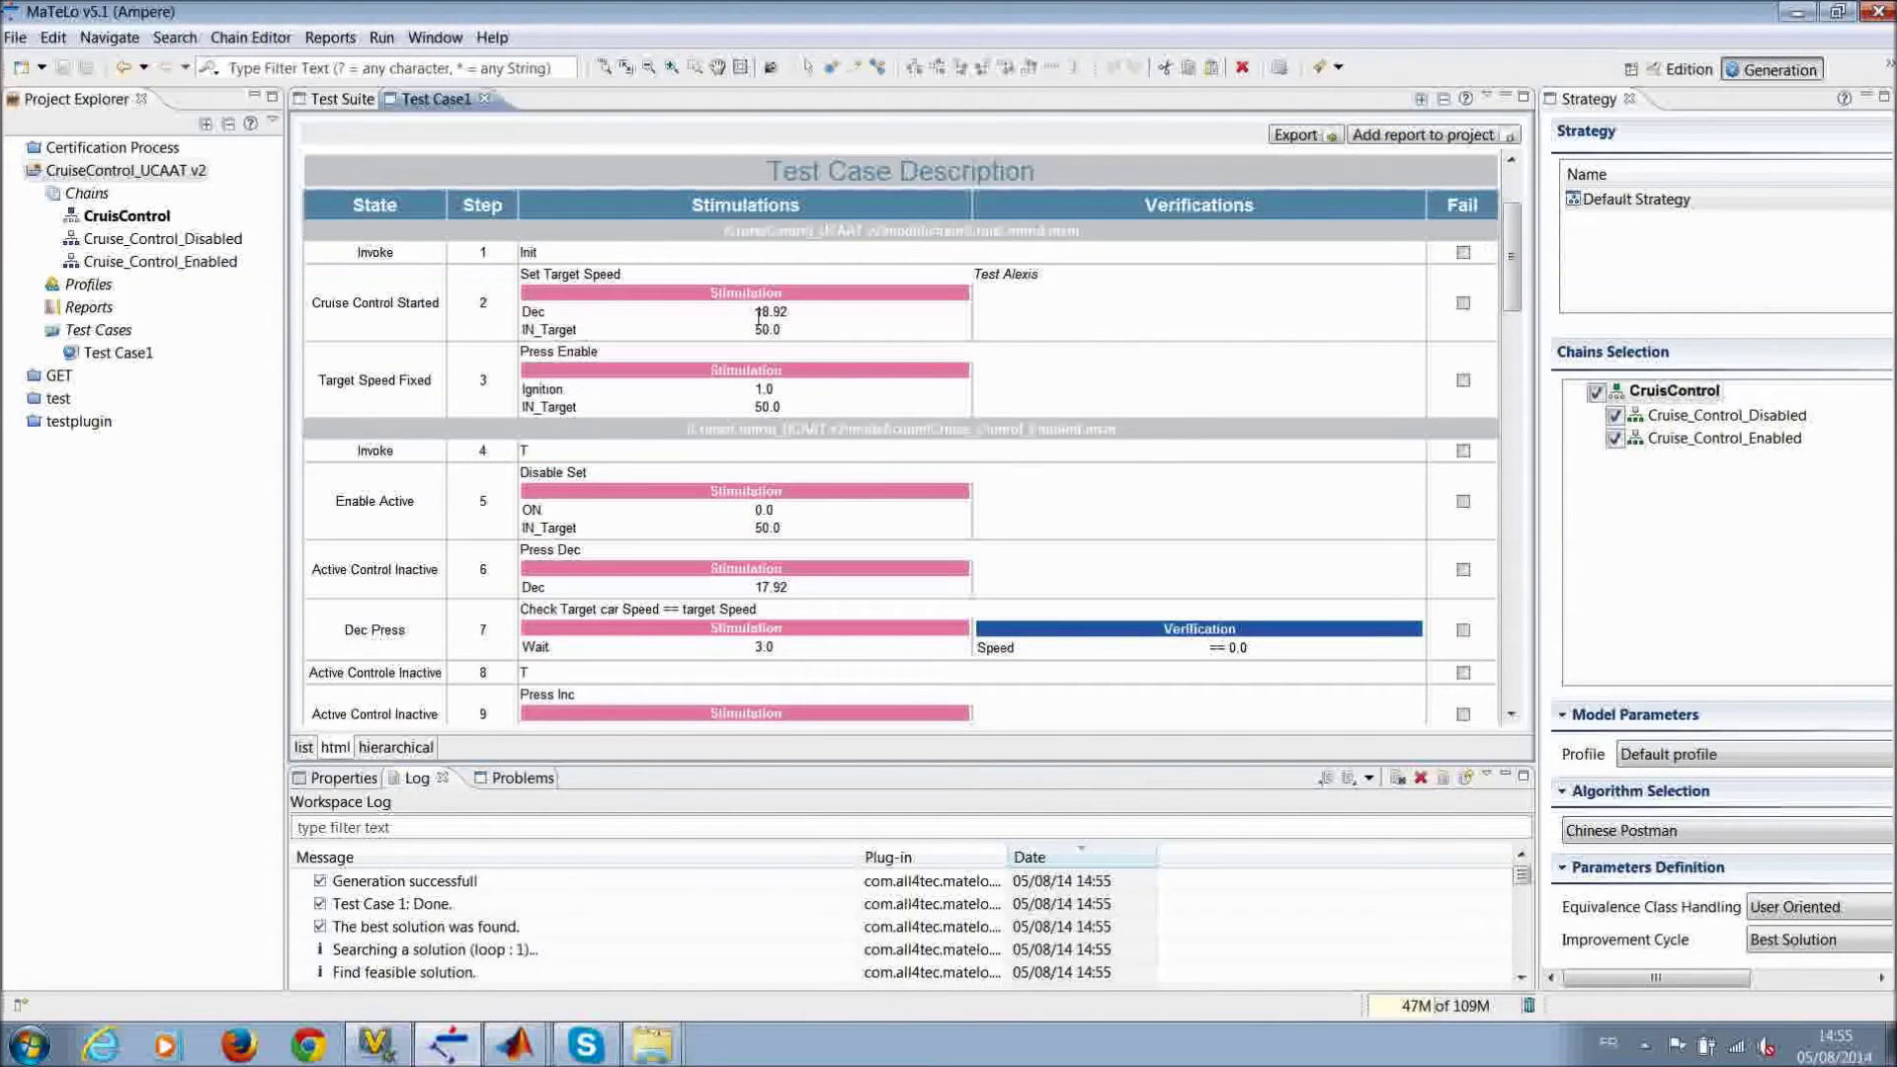
pyautogui.moveTo(714, 291); pyautogui.dragTo(785, 293)
pyautogui.doubleClick(758, 314)
pyautogui.moveTo(758, 330); pyautogui.dragTo(791, 385)
pyautogui.click(789, 377)
pyautogui.moveTo(728, 373); pyautogui.dragTo(782, 373)
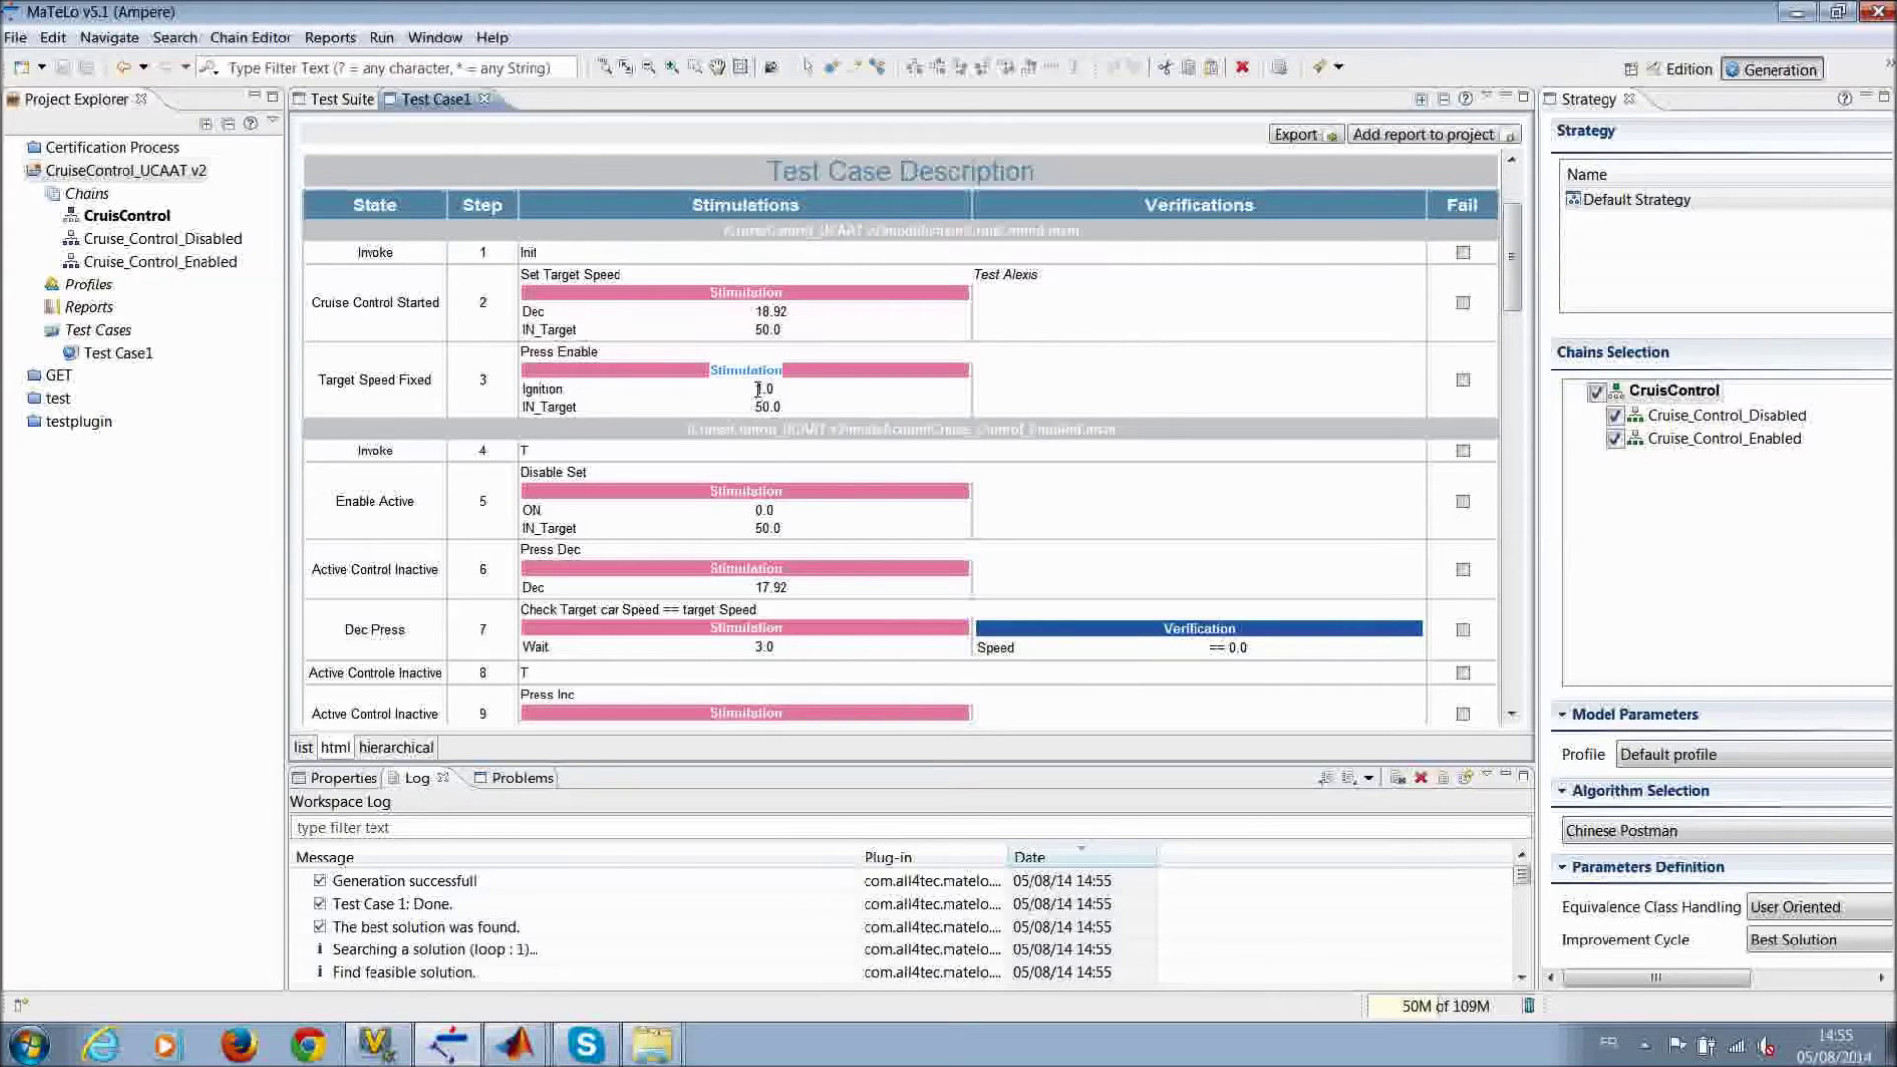
pyautogui.click(764, 390)
pyautogui.moveTo(758, 407); pyautogui.dragTo(790, 413)
pyautogui.click(800, 414)
# Step: Examine the Speed verifications of steps 7 (Dec Press) and 10 (Inc Press) in the Test Case1 description
pyautogui.scroll(-5, 1509, 262)
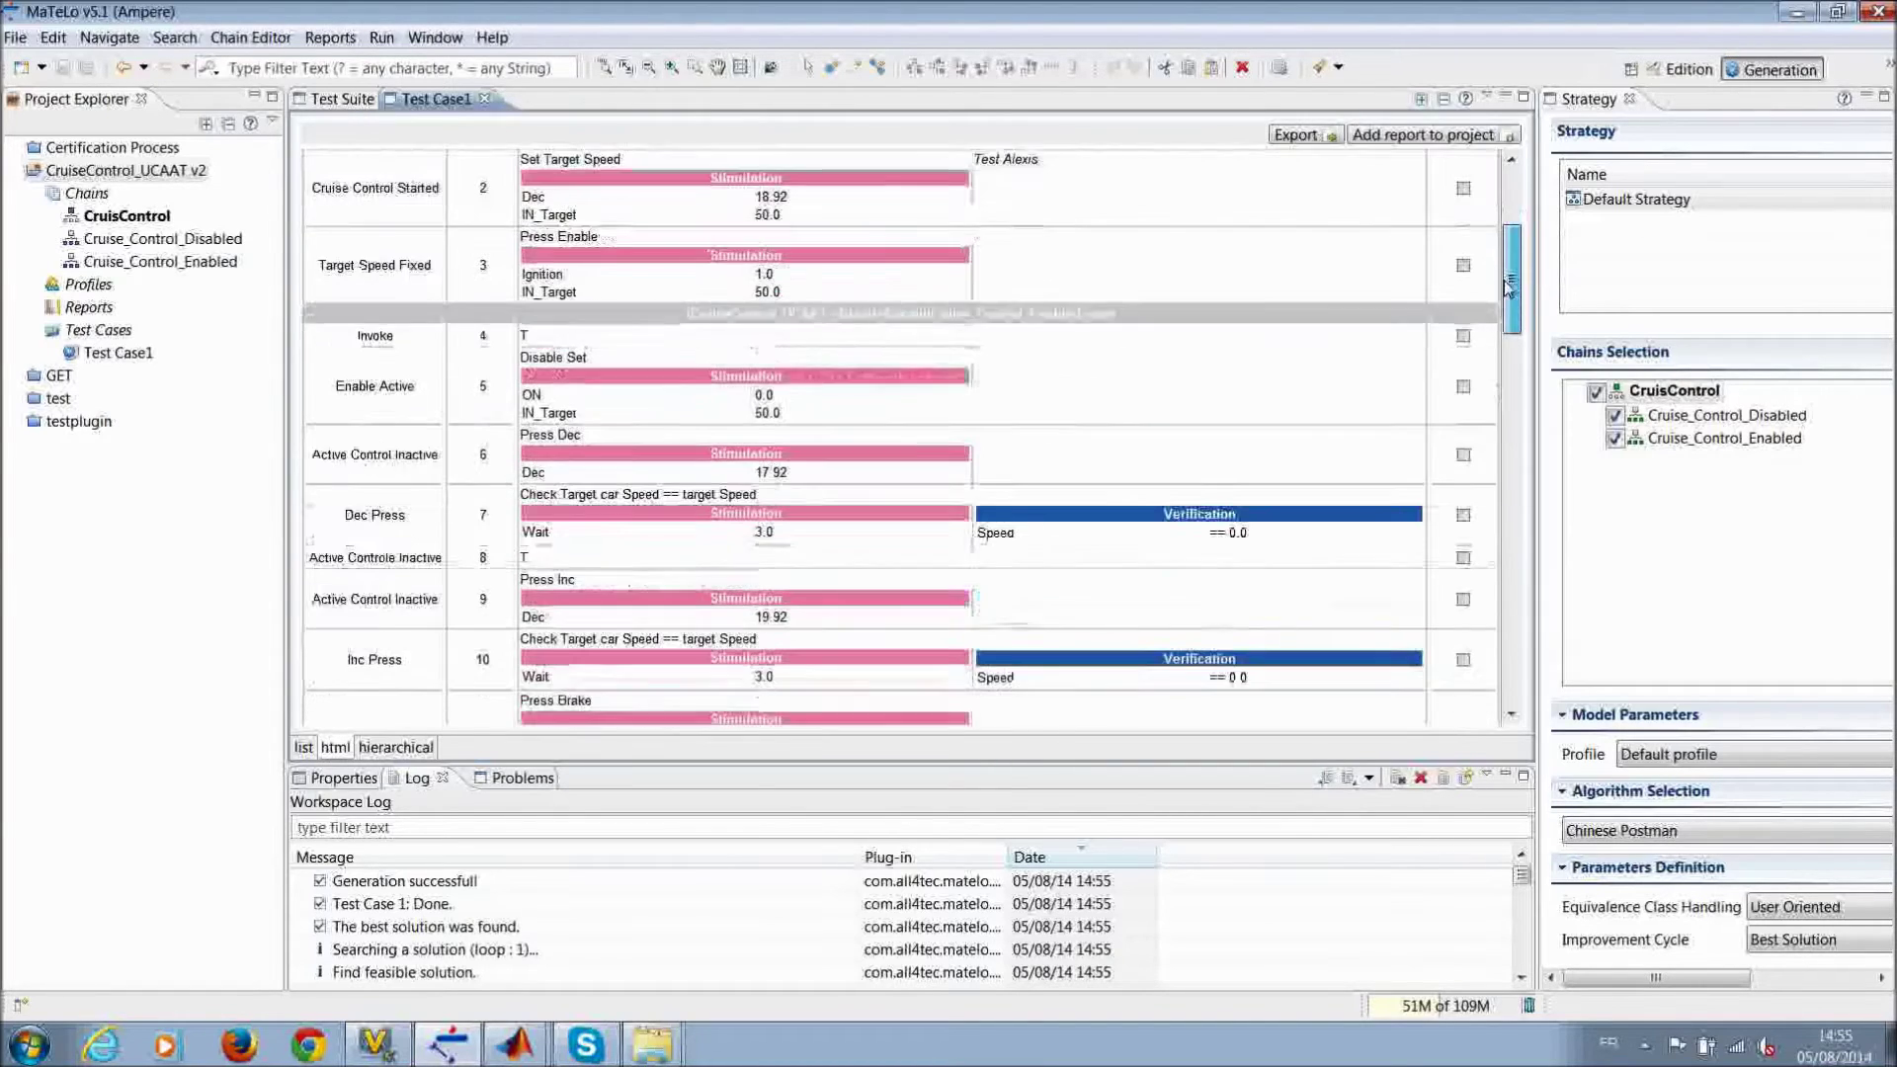
pyautogui.moveTo(1166, 398); pyautogui.dragTo(1251, 416)
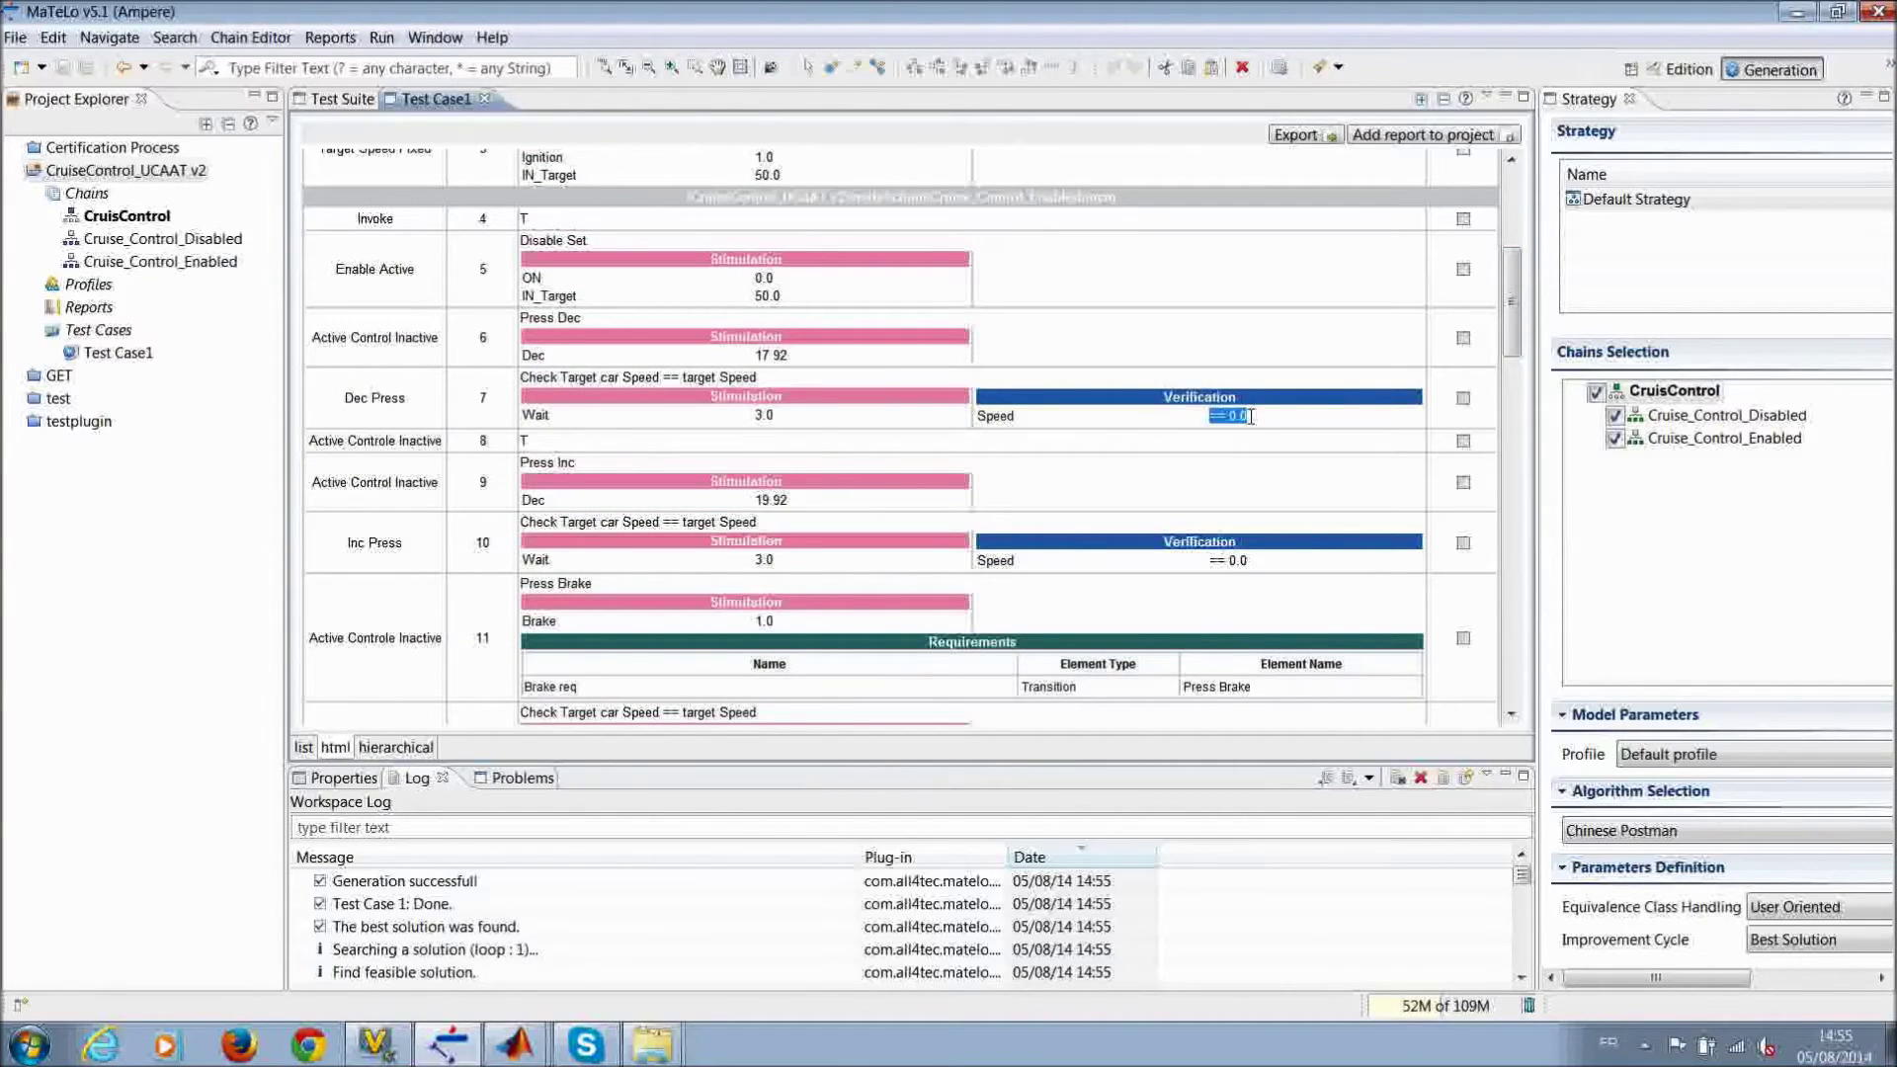
pyautogui.moveTo(1509, 328); pyautogui.dragTo(1510, 373)
pyautogui.moveTo(1164, 317); pyautogui.dragTo(1262, 339)
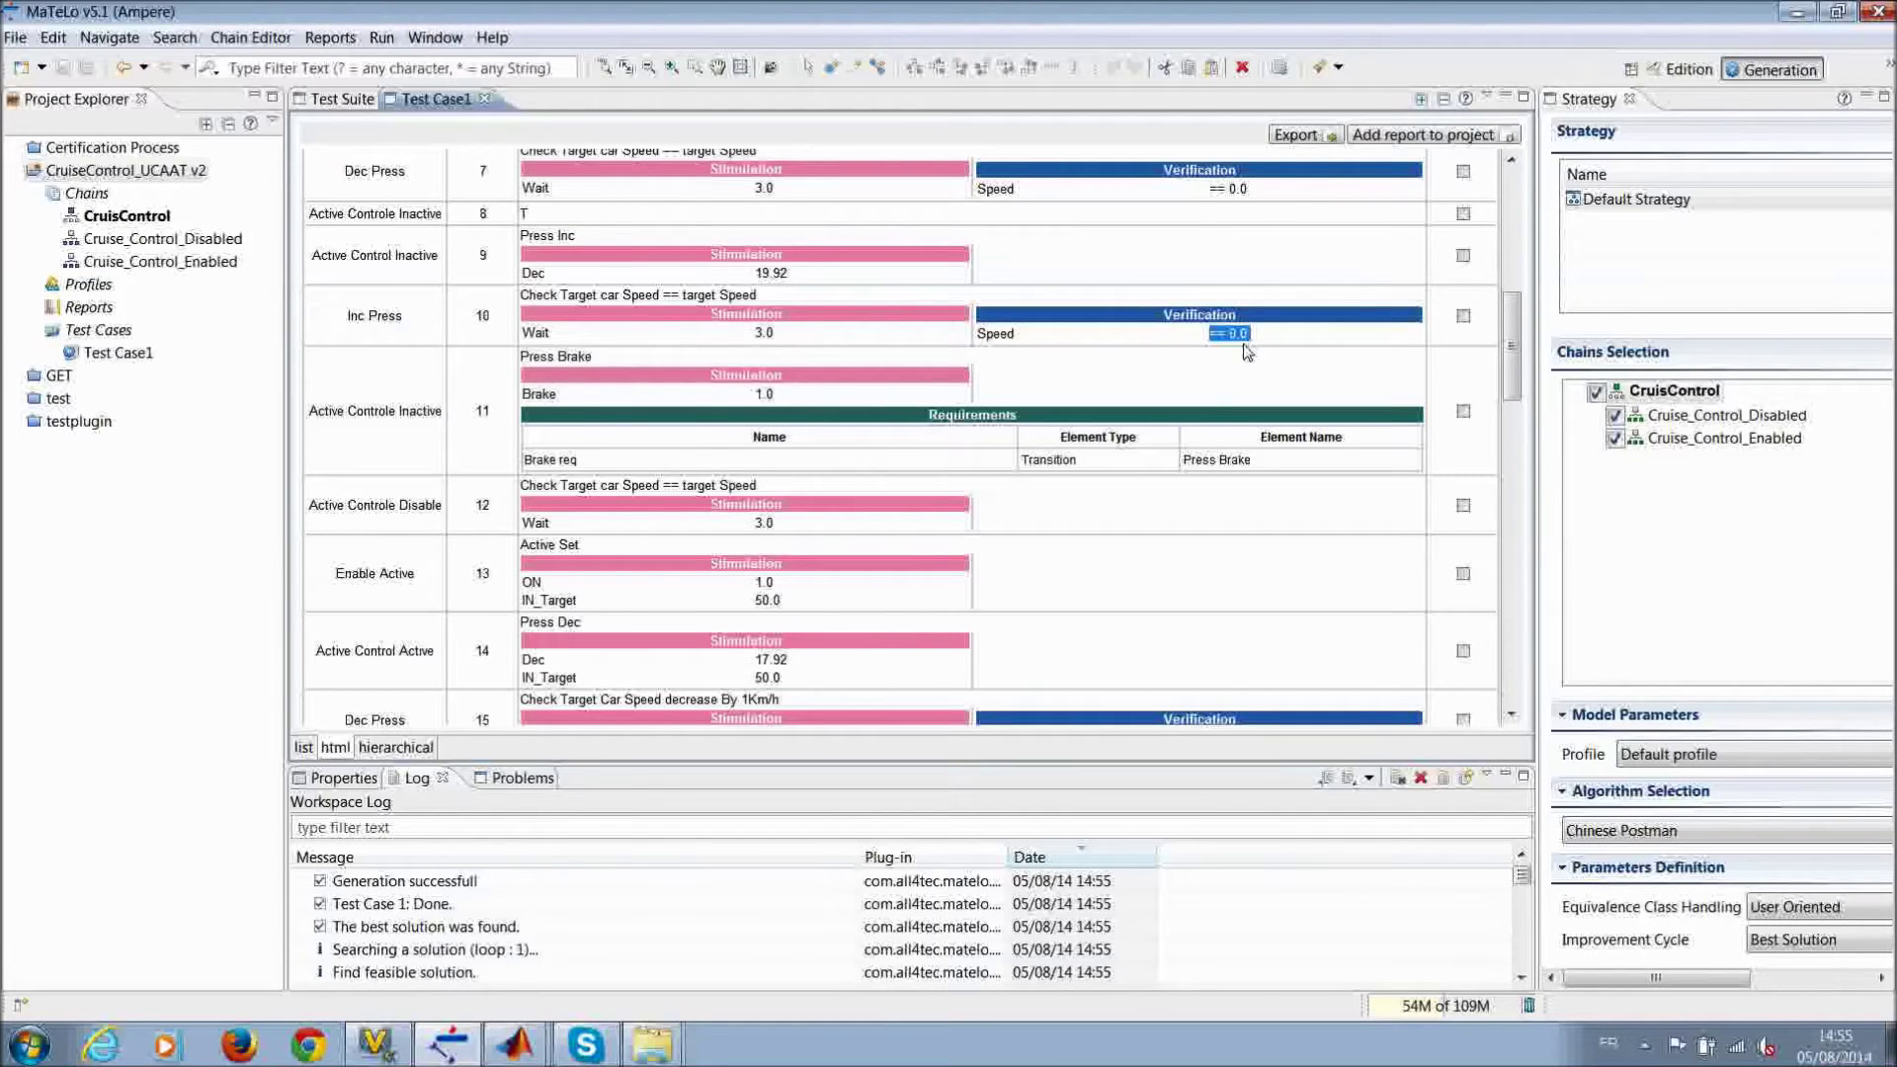
# Step: Examine the requirement linked to Press Brake in step 11, including its name, element type and element name
pyautogui.moveTo(931, 416); pyautogui.dragTo(1017, 416)
pyautogui.moveTo(595, 473); pyautogui.dragTo(527, 467)
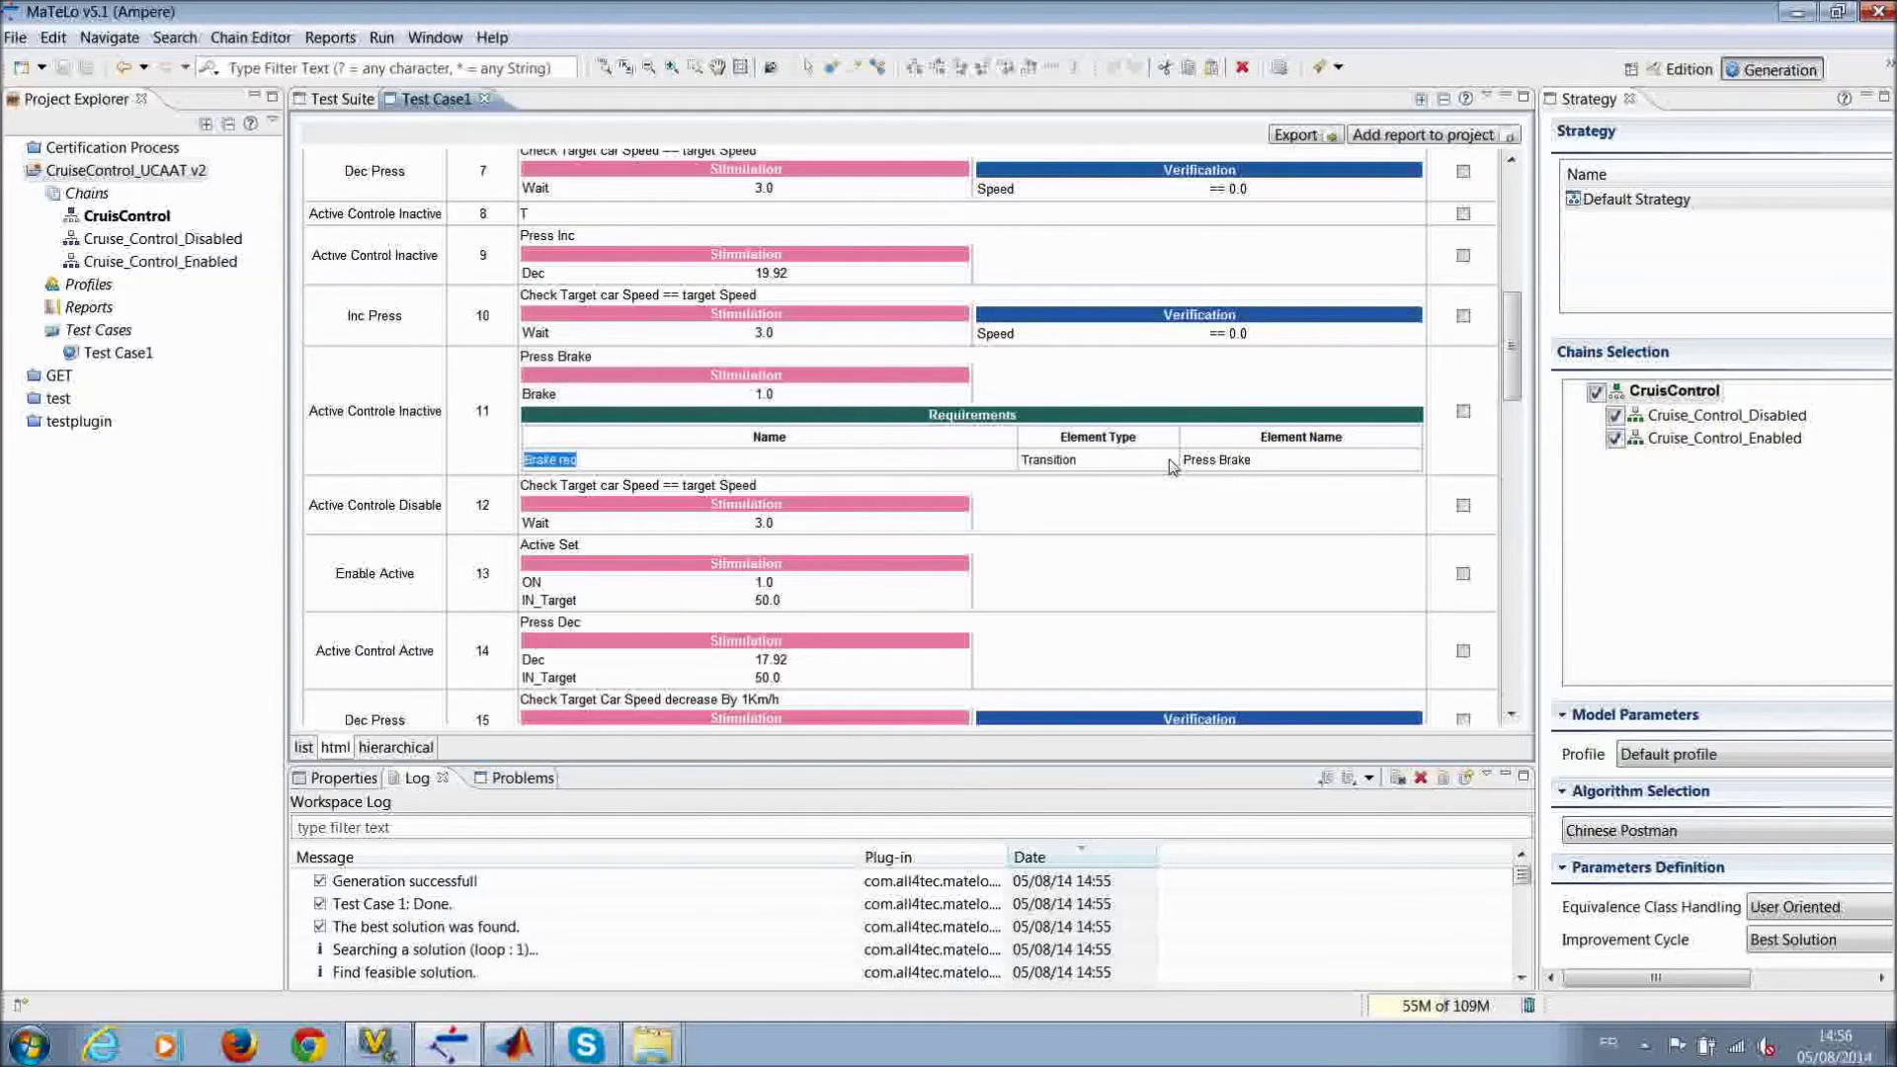
pyautogui.moveTo(1099, 460); pyautogui.dragTo(1005, 468)
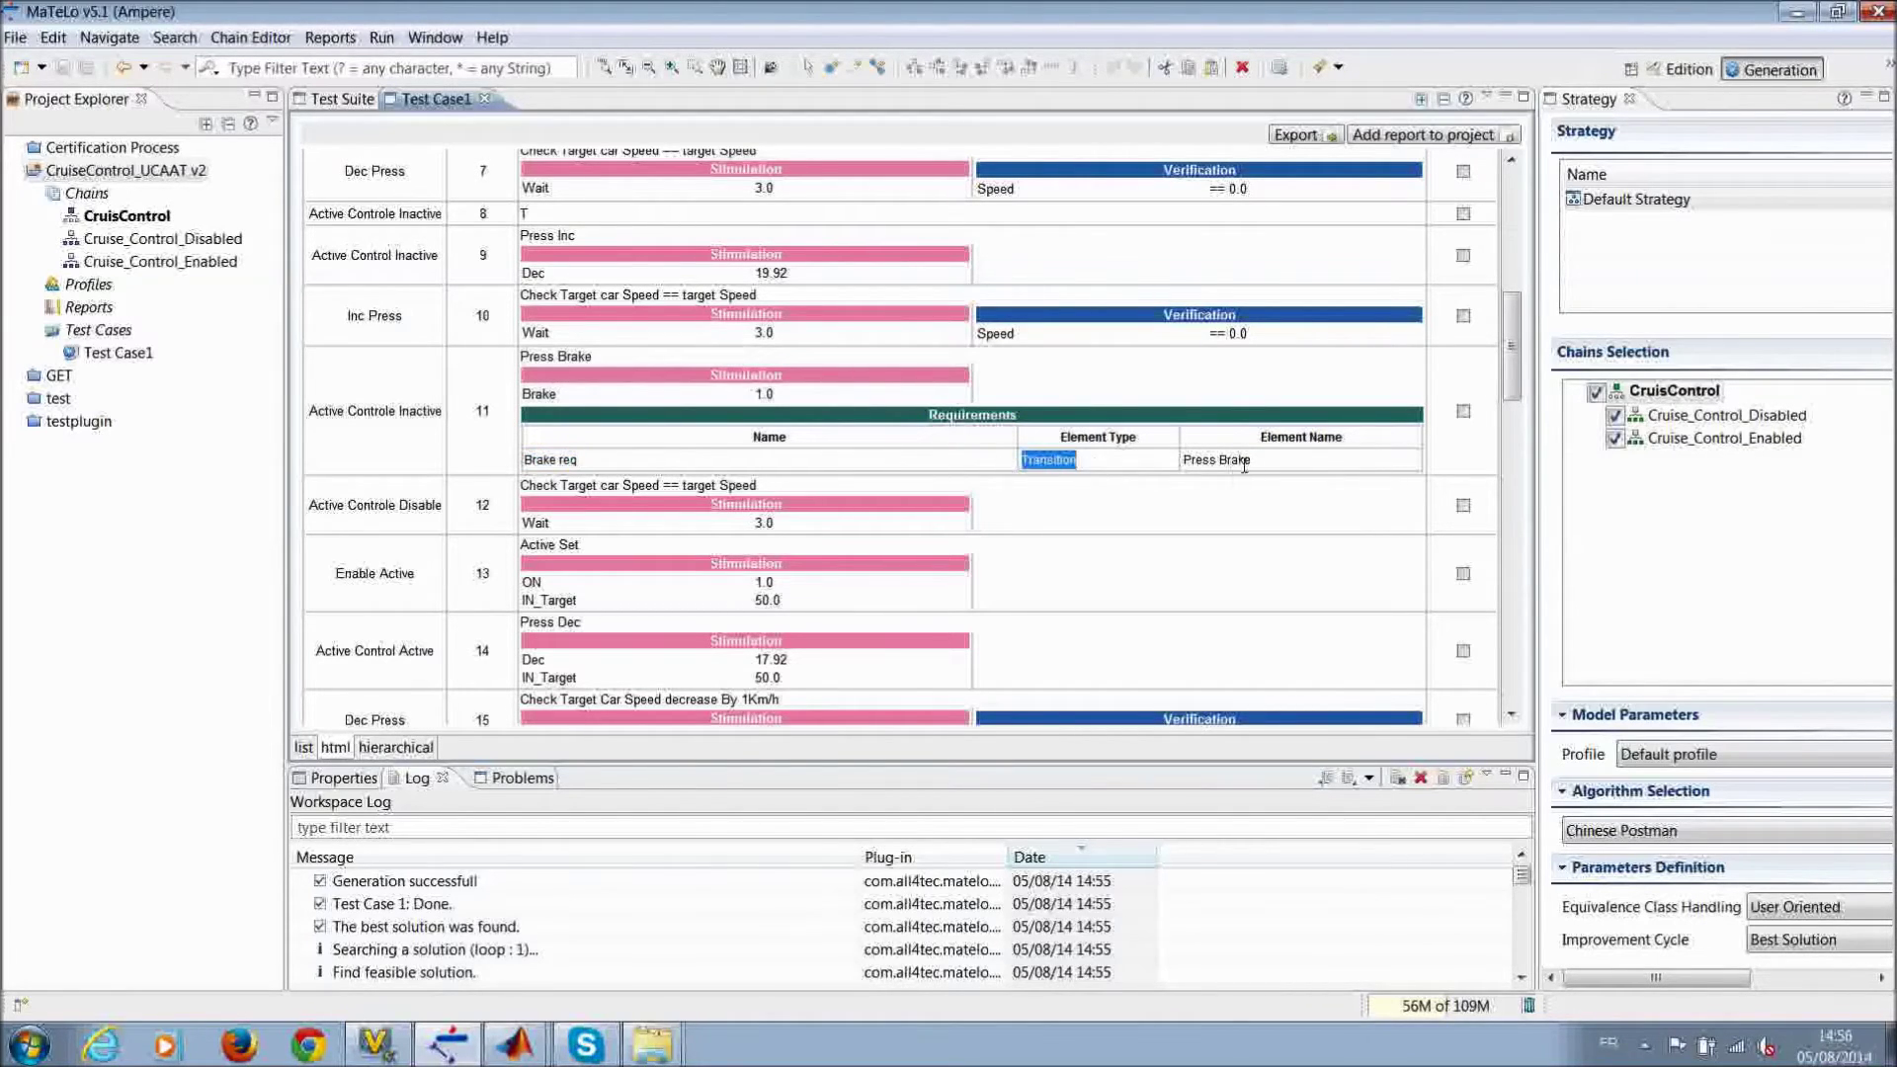
pyautogui.moveTo(1252, 460); pyautogui.dragTo(1182, 469)
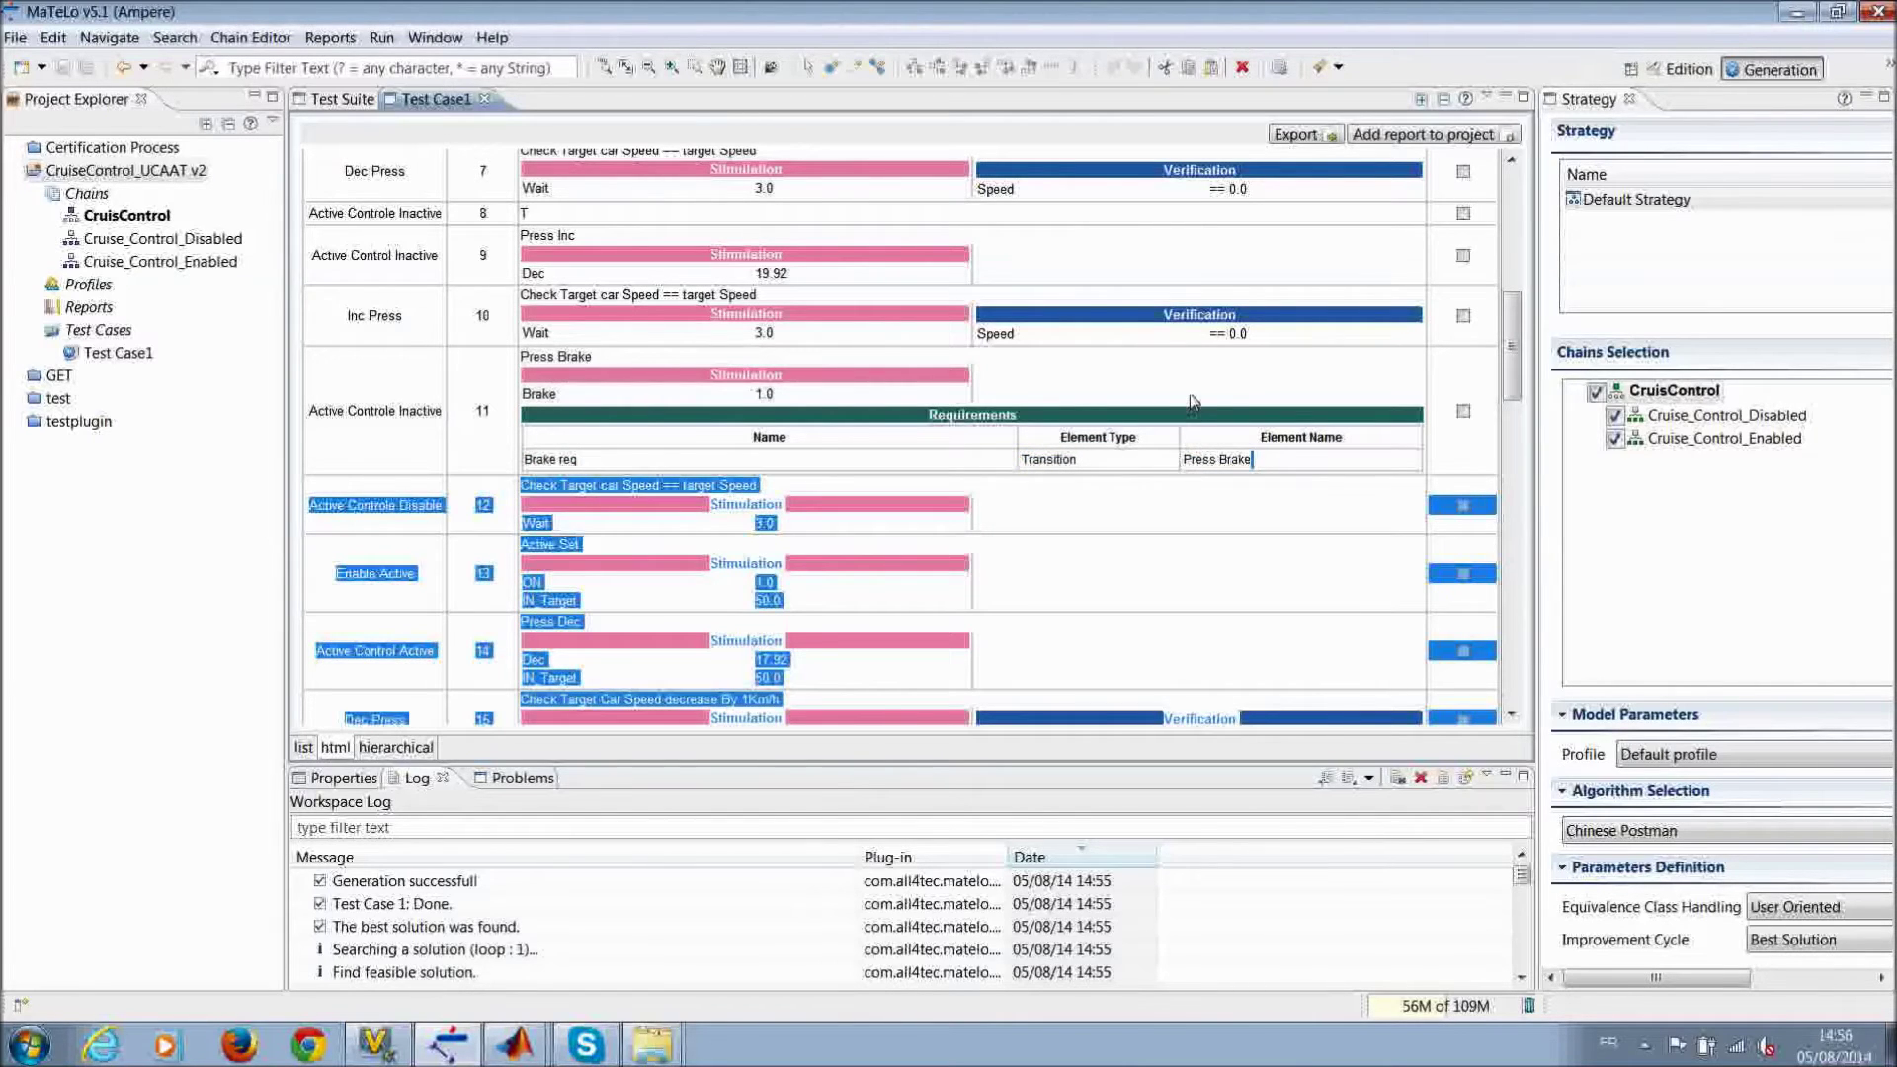
pyautogui.click(1233, 464)
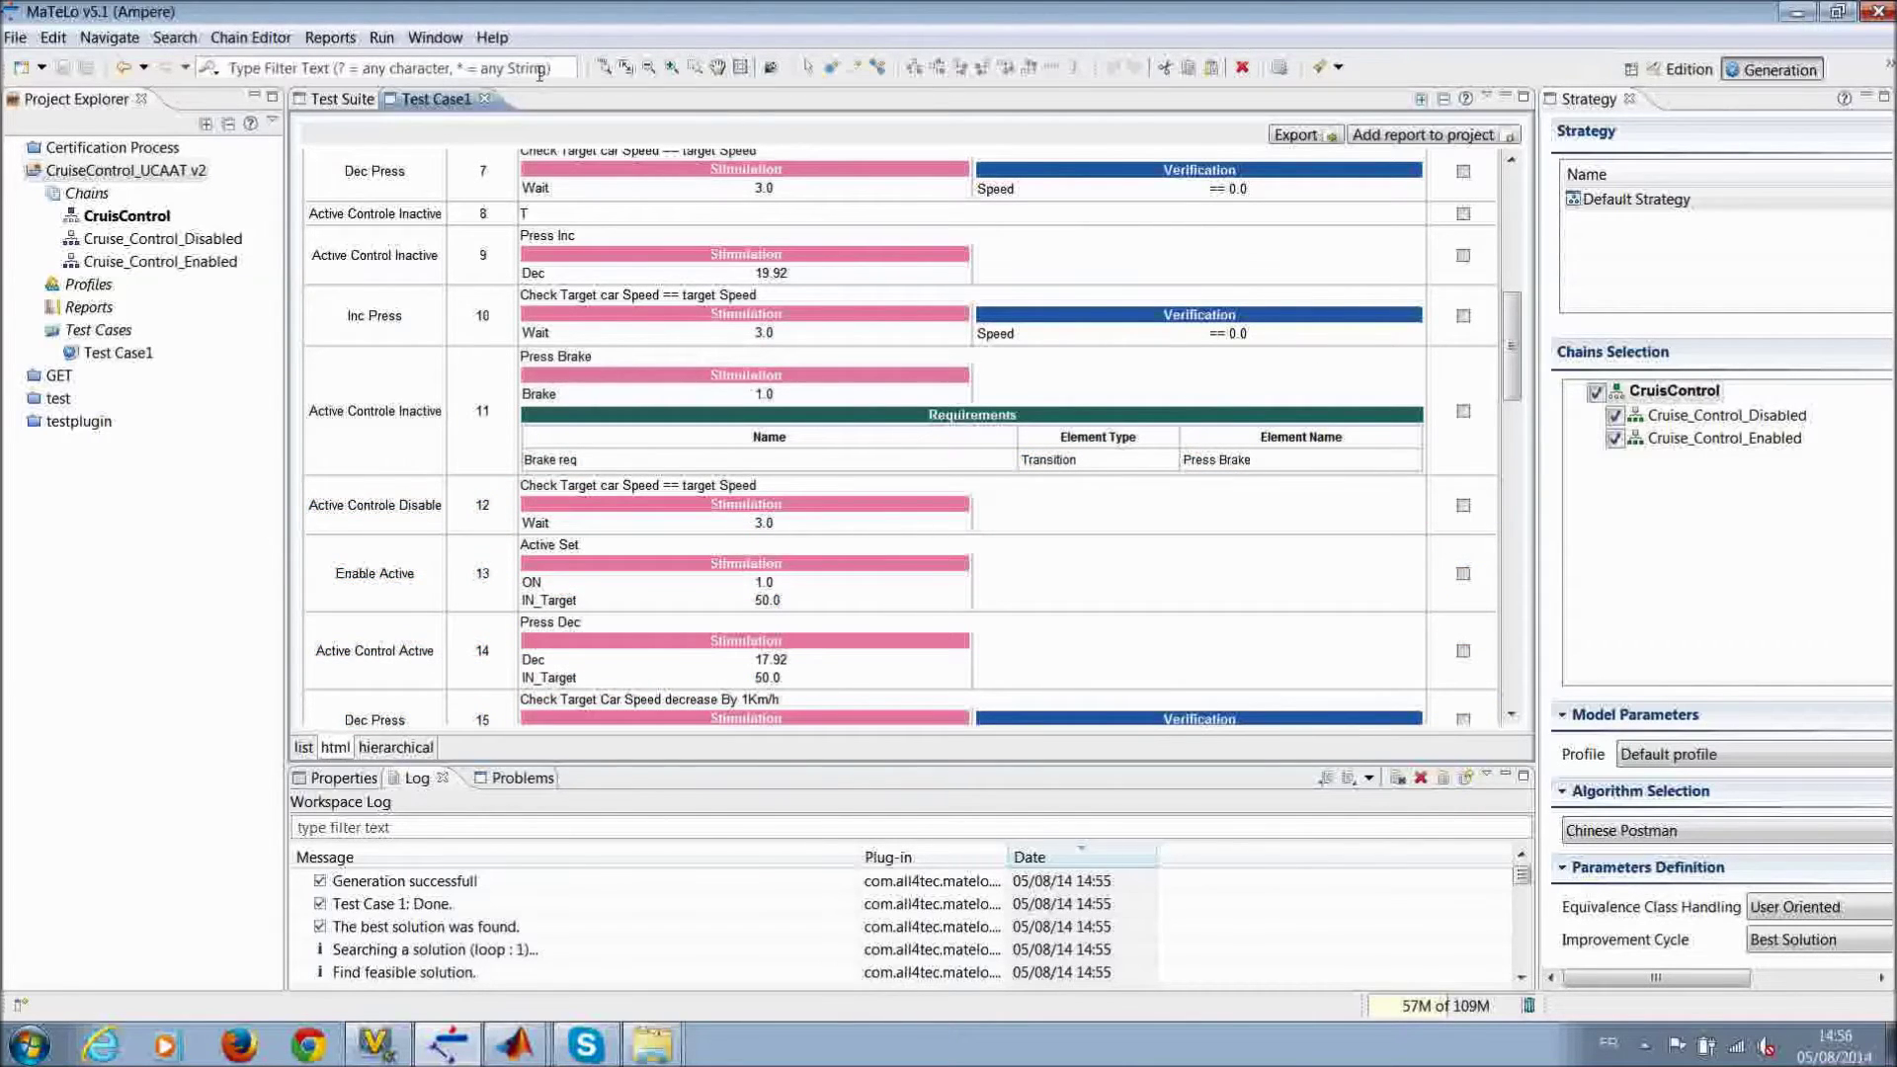
# Step: Close the Test Case1 details and return to the Edition perspective
pyautogui.click(484, 100)
pyautogui.rightClick(403, 149)
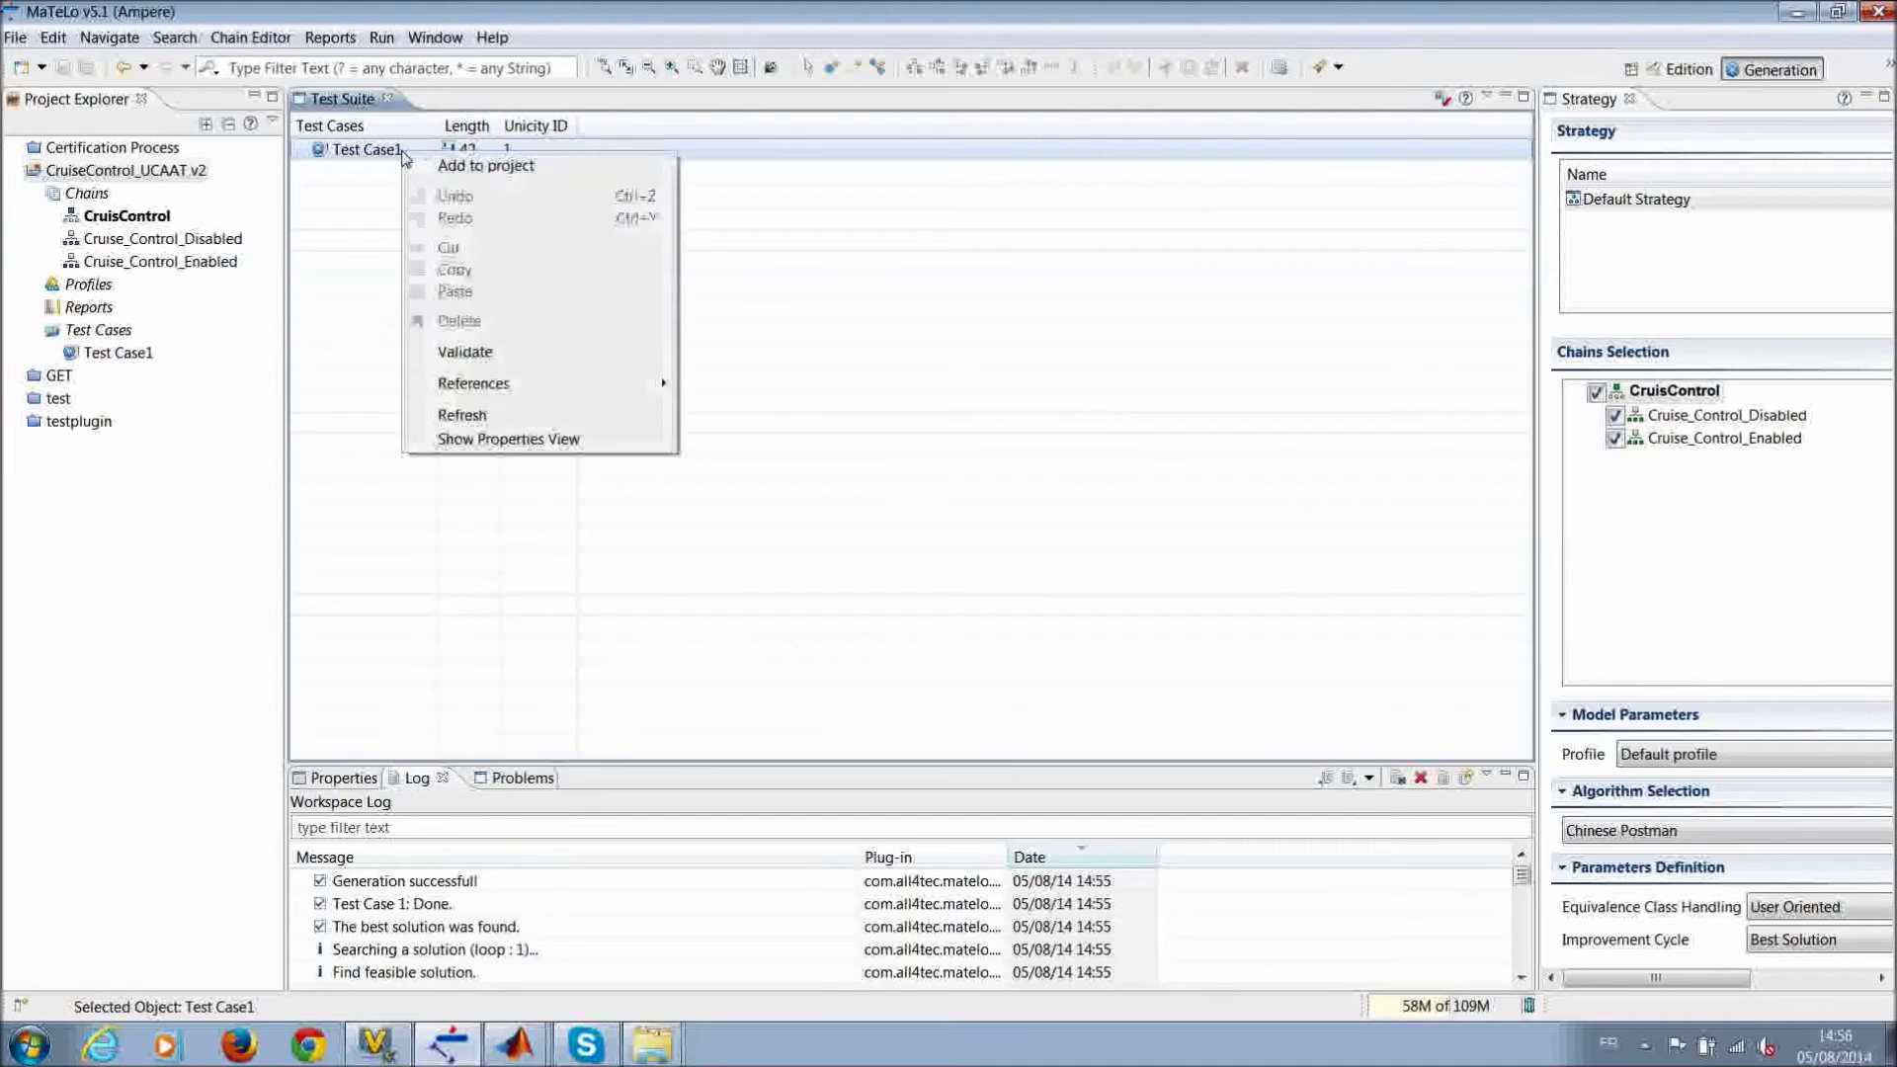
pyautogui.click(1194, 292)
pyautogui.click(1657, 71)
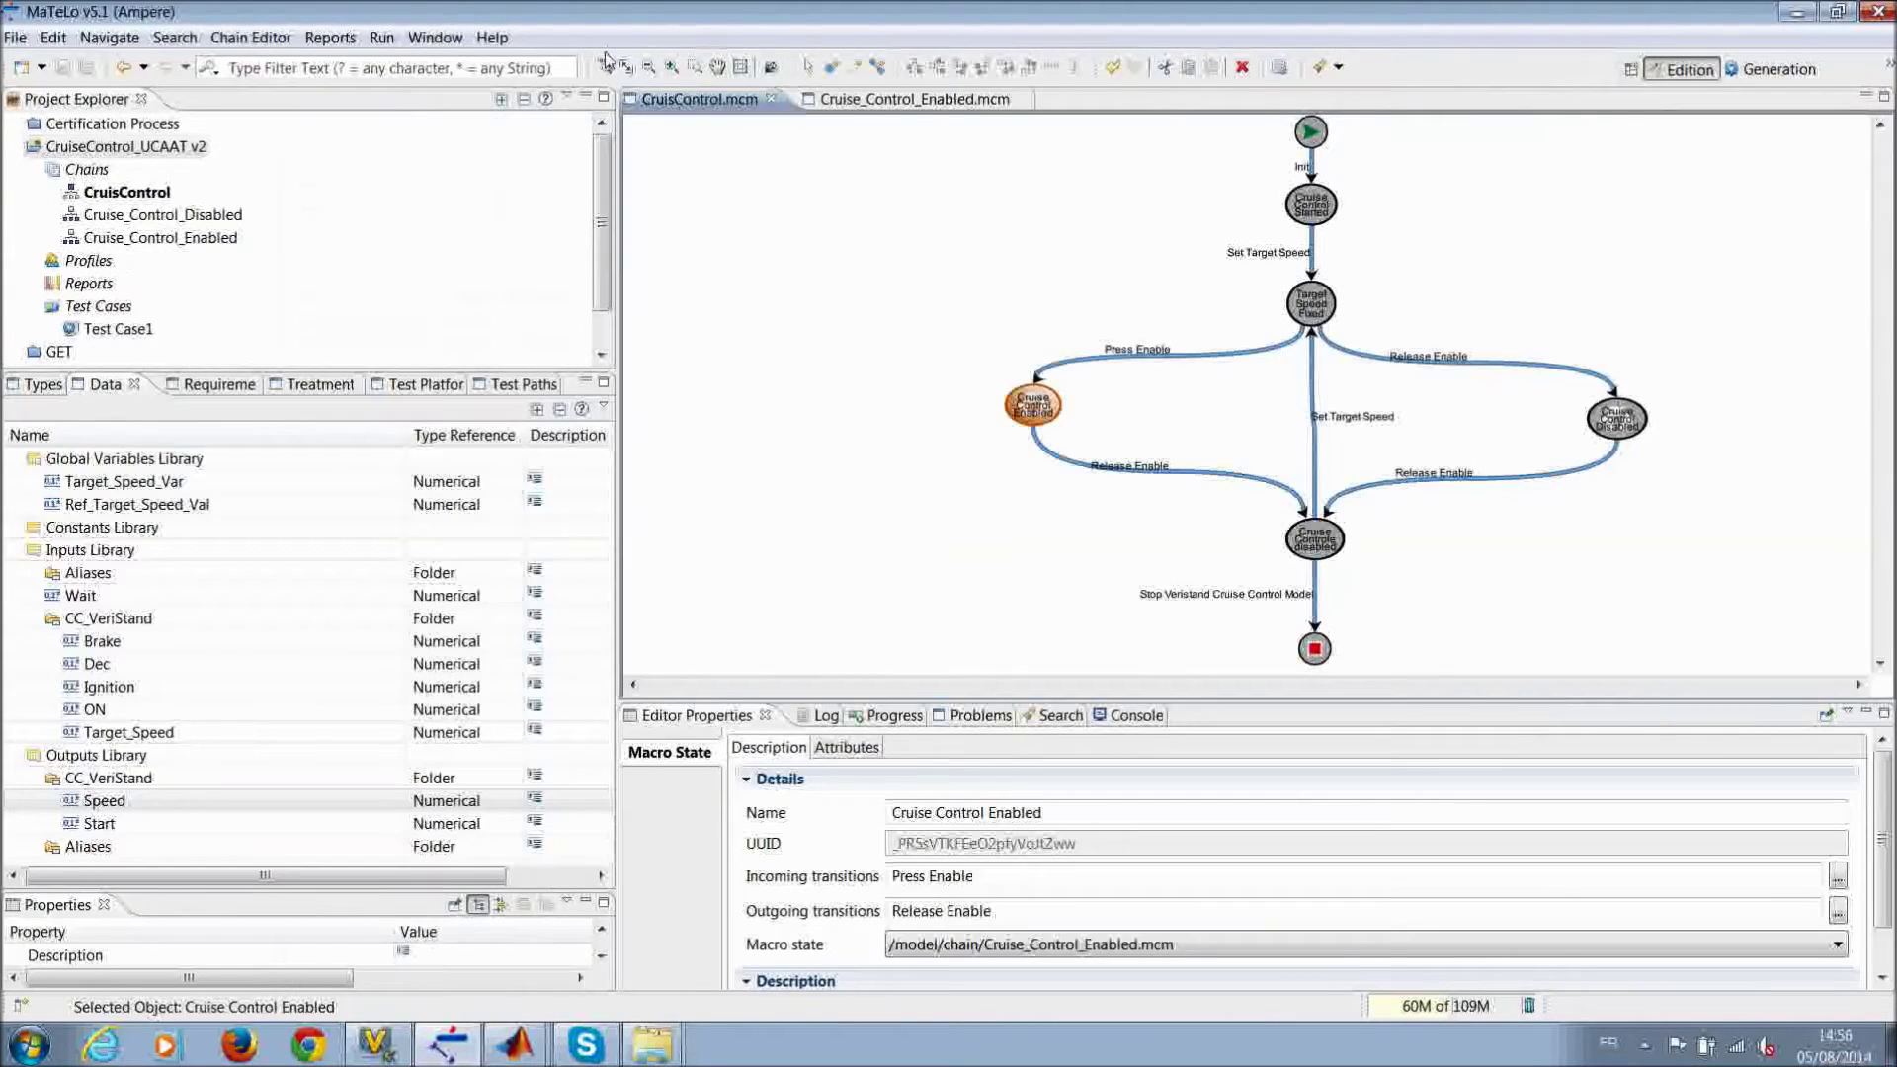
# Step: Start exporting Test Case1 with the Veristand test bench exporter
pyautogui.click(119, 327)
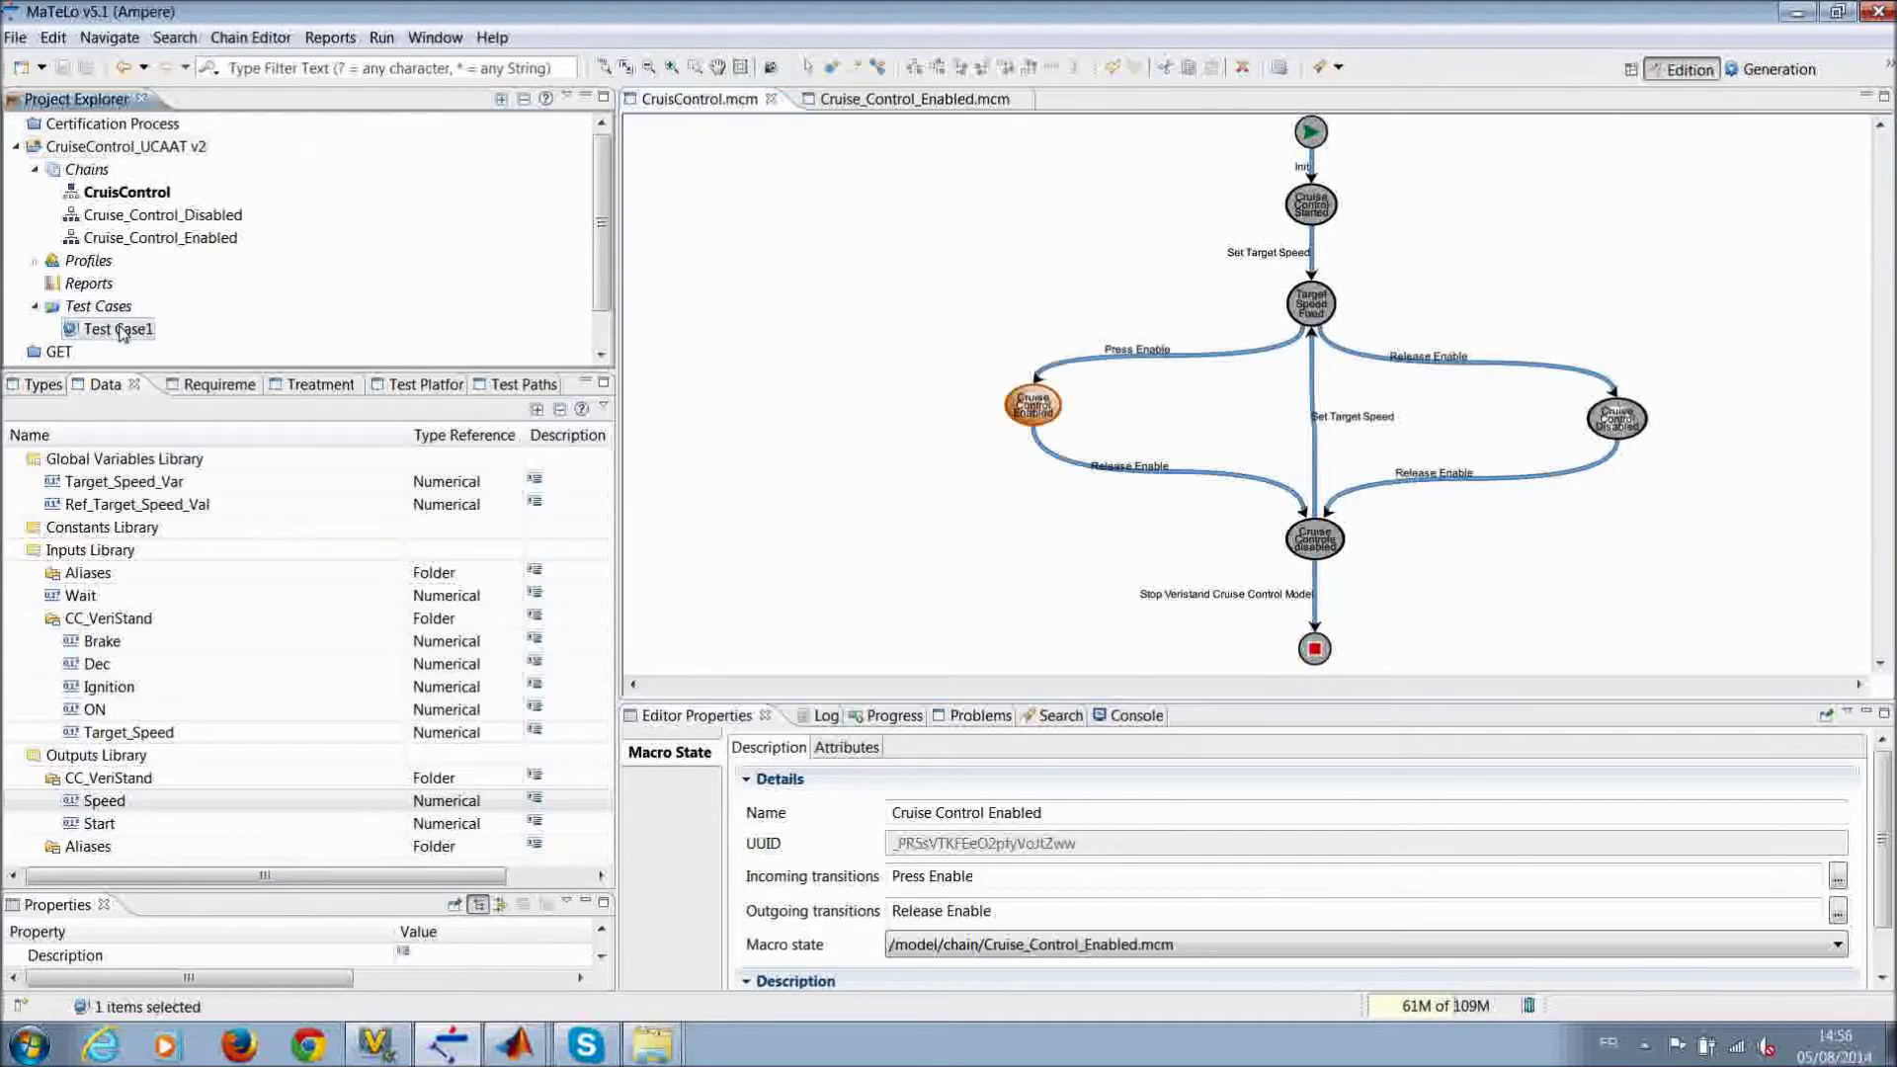
pyautogui.click(16, 38)
pyautogui.click(99, 341)
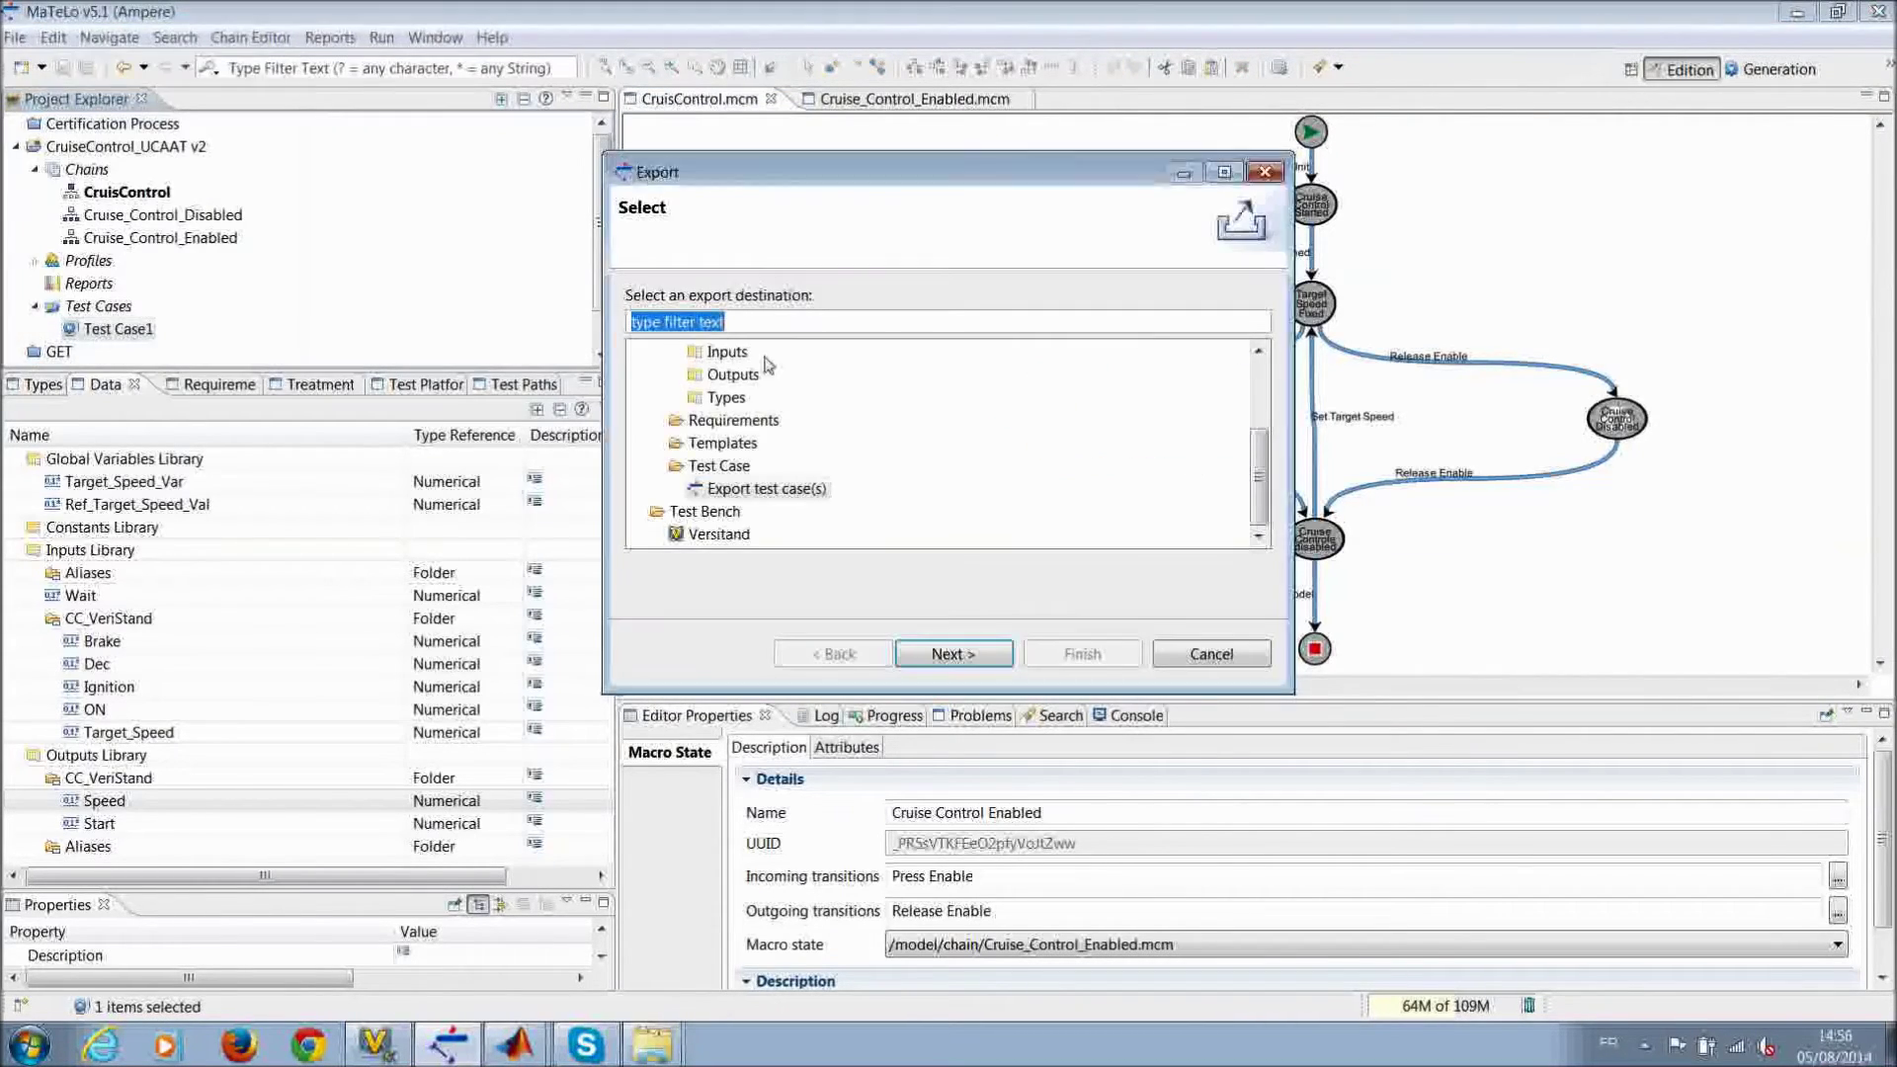
pyautogui.click(718, 534)
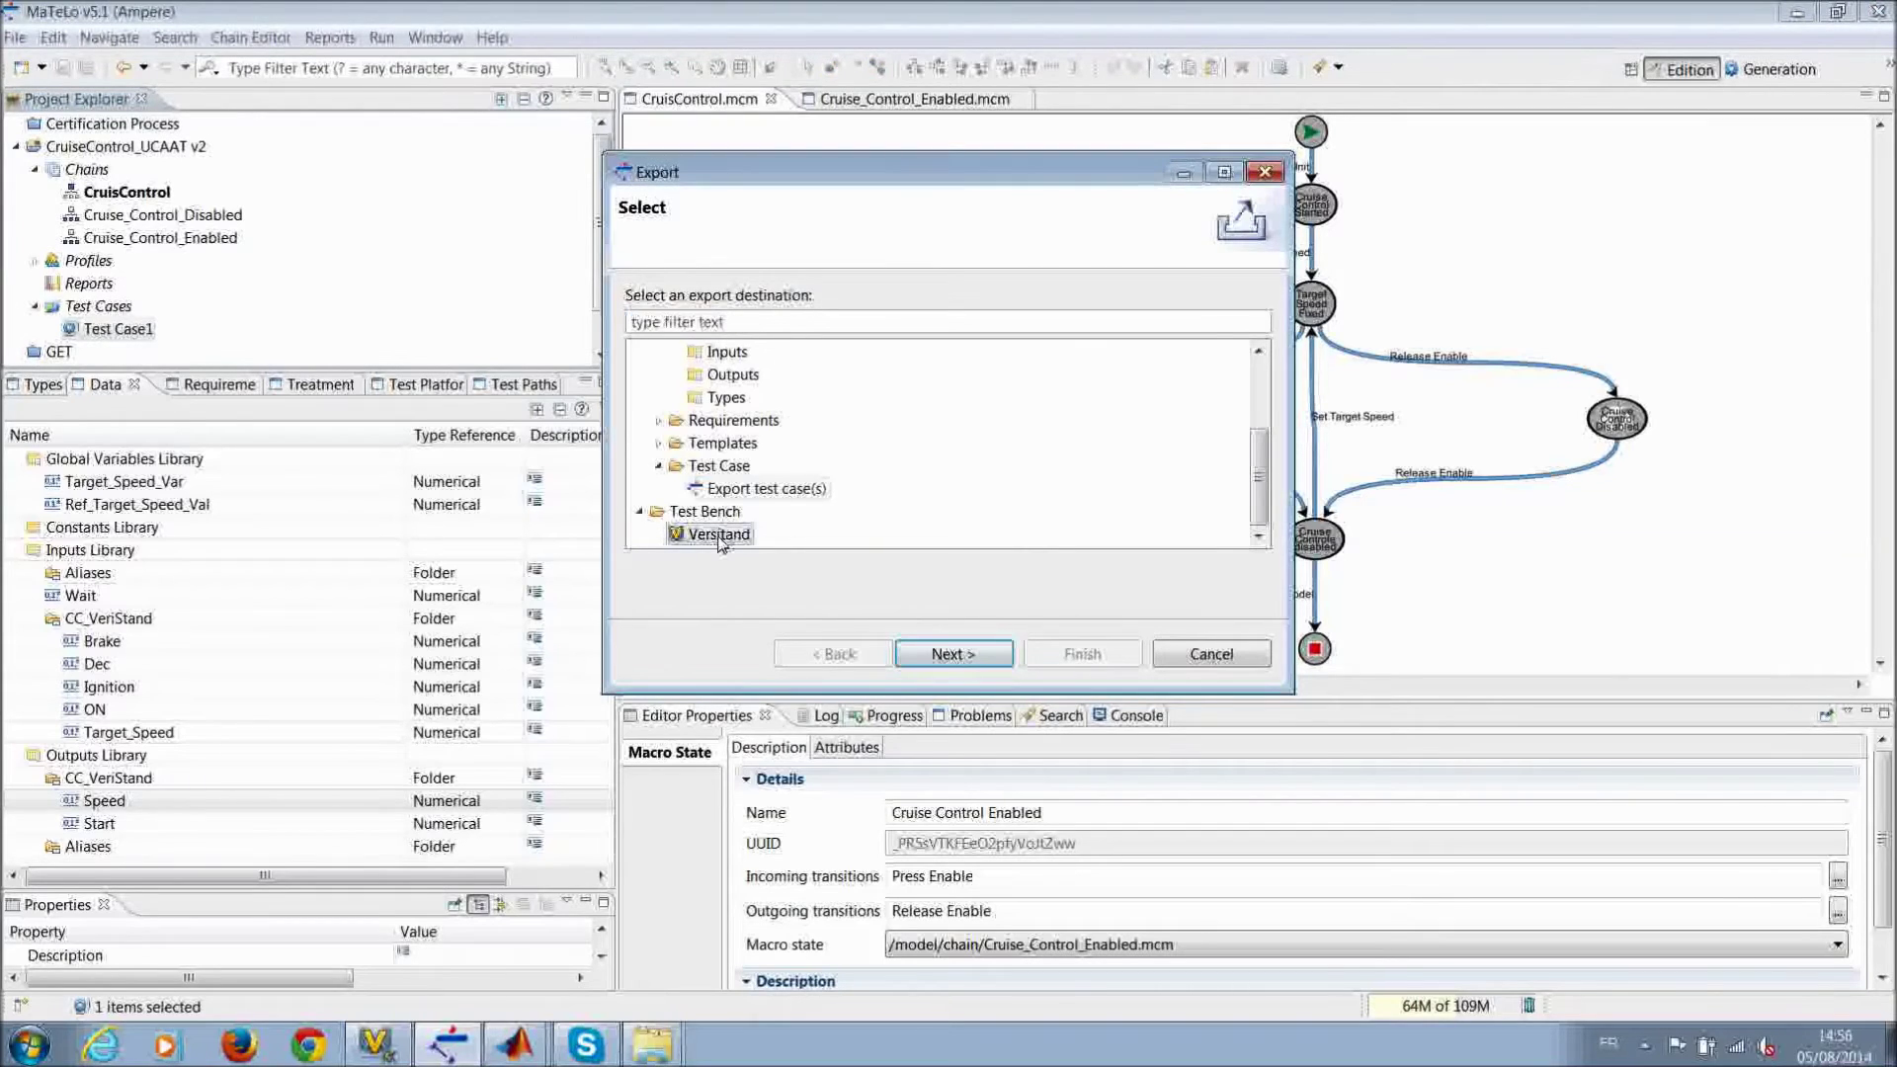
pyautogui.click(947, 660)
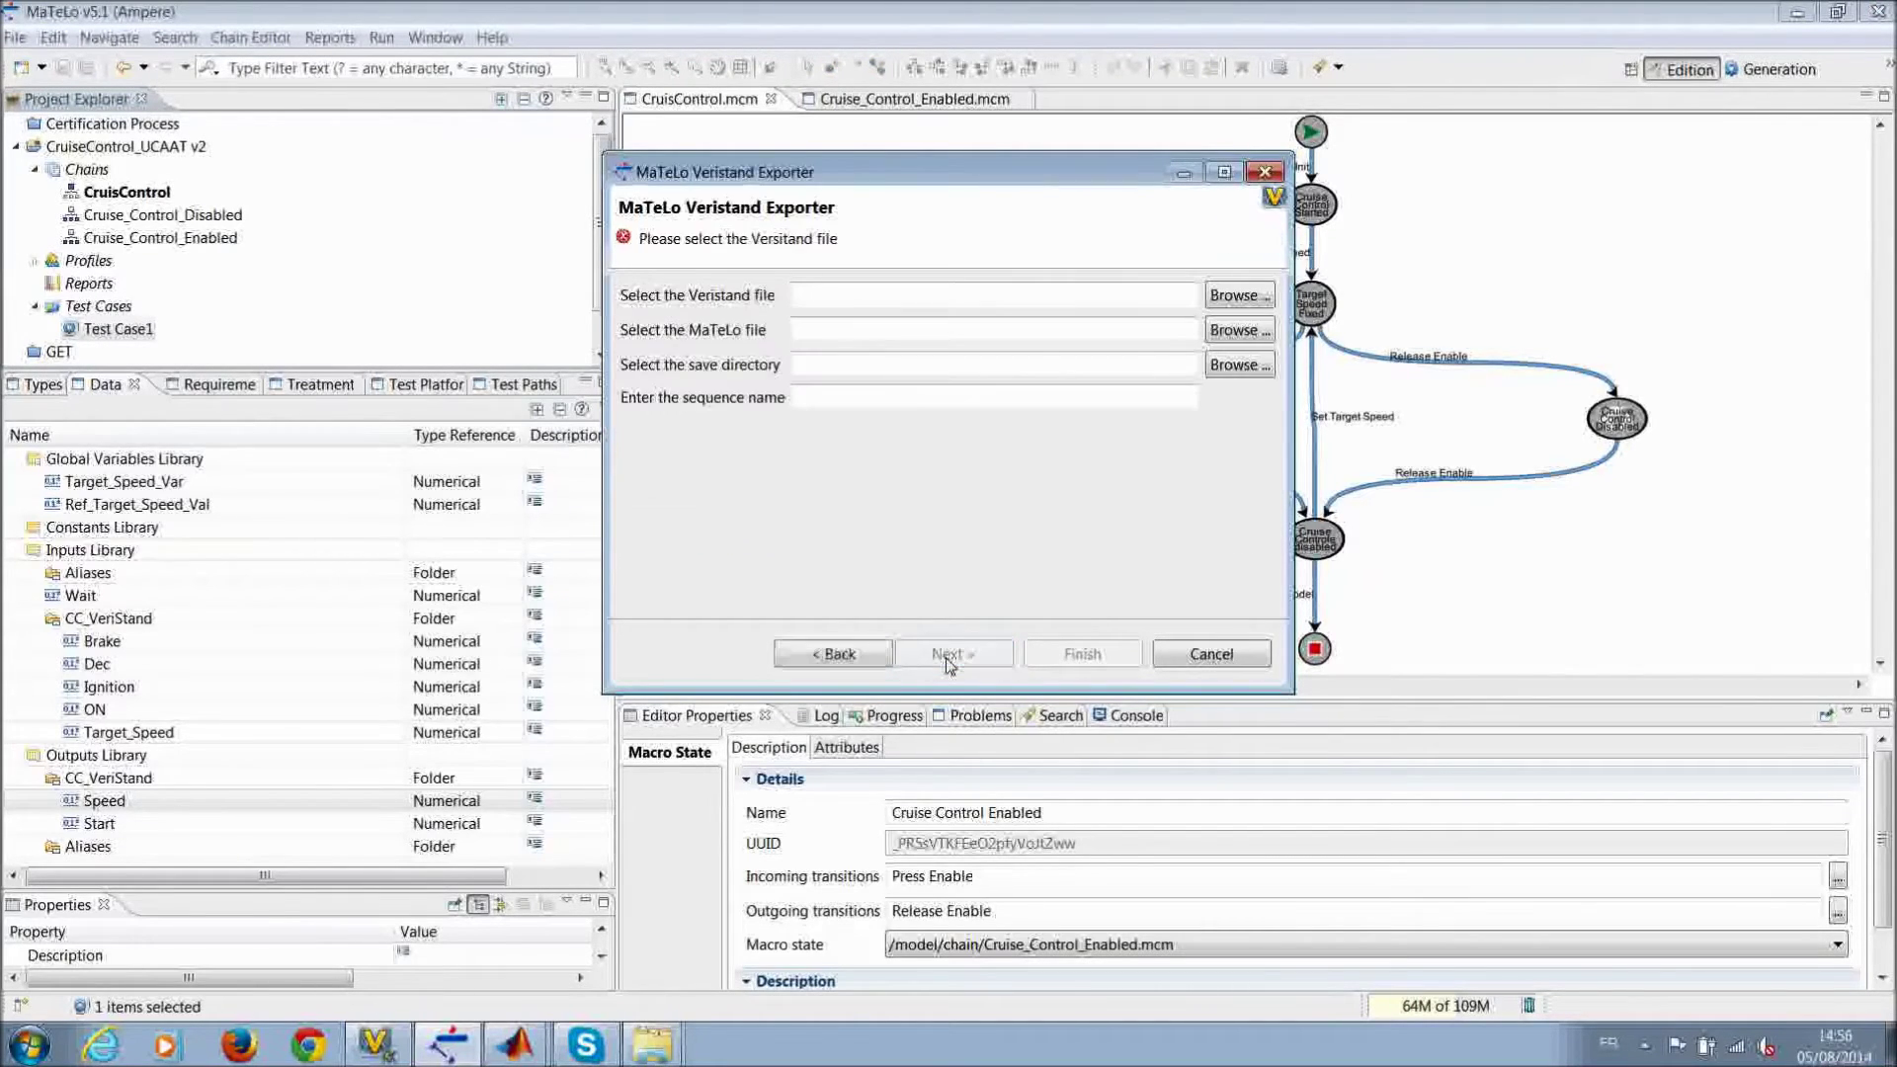
# Step: Choose CRUISE CONTROL SYSTEM.nivssdf from the NI VeriStand 2012 project folder CRUISE CONTROL SYSTEM as the Veristand file
pyautogui.click(1239, 296)
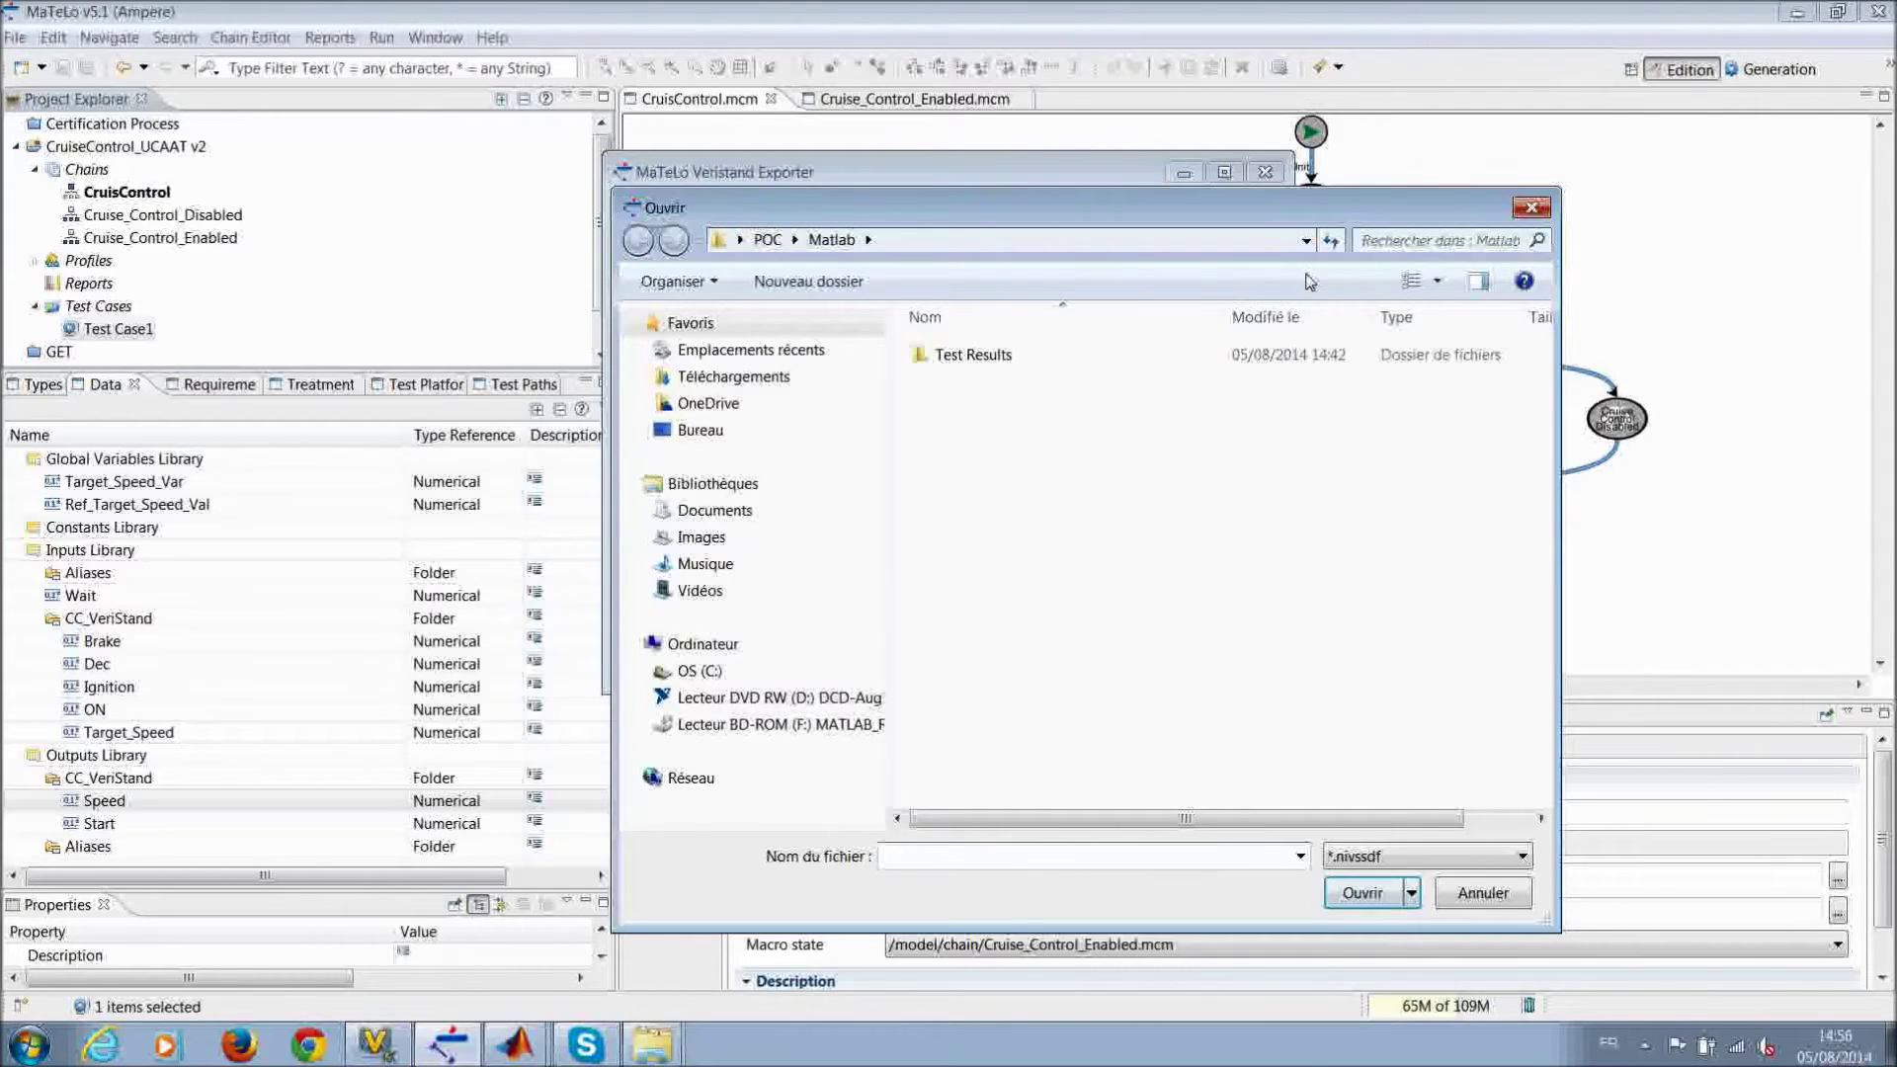
pyautogui.click(731, 510)
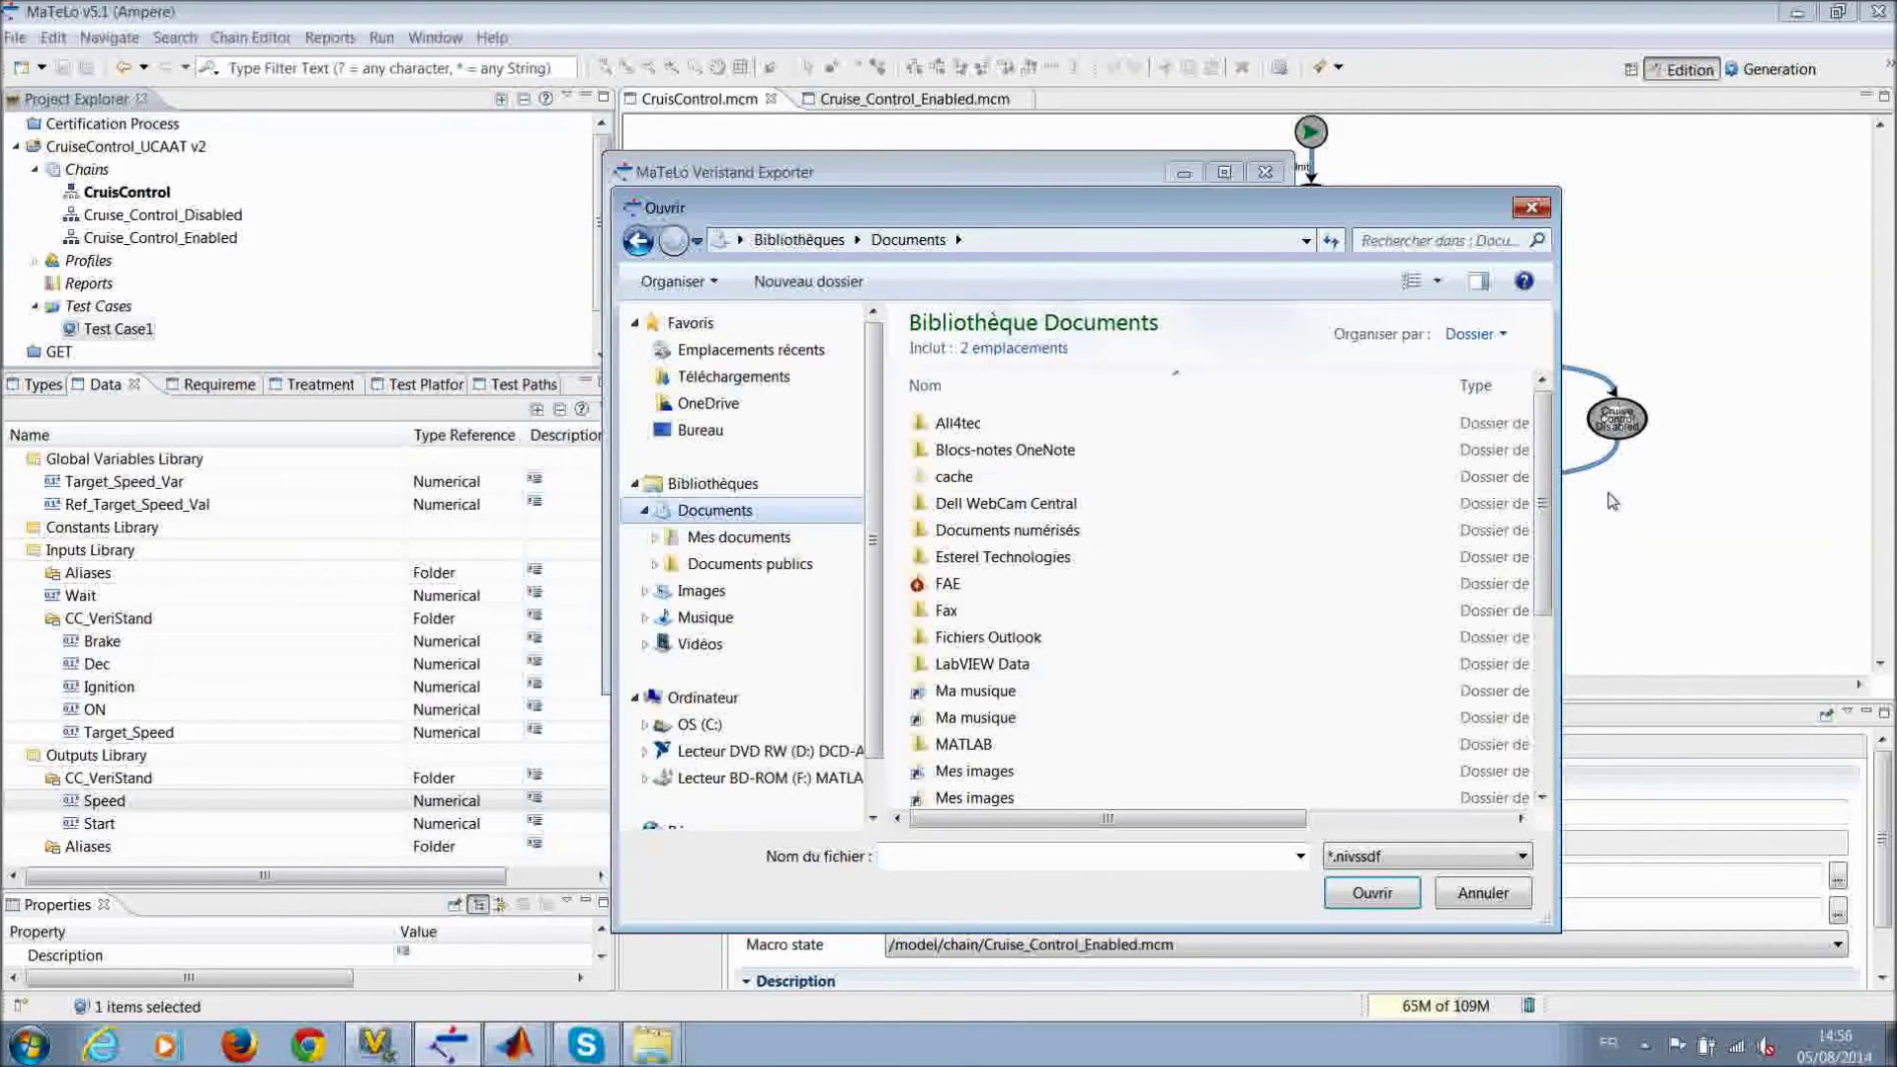
pyautogui.moveTo(1543, 467); pyautogui.dragTo(1535, 619)
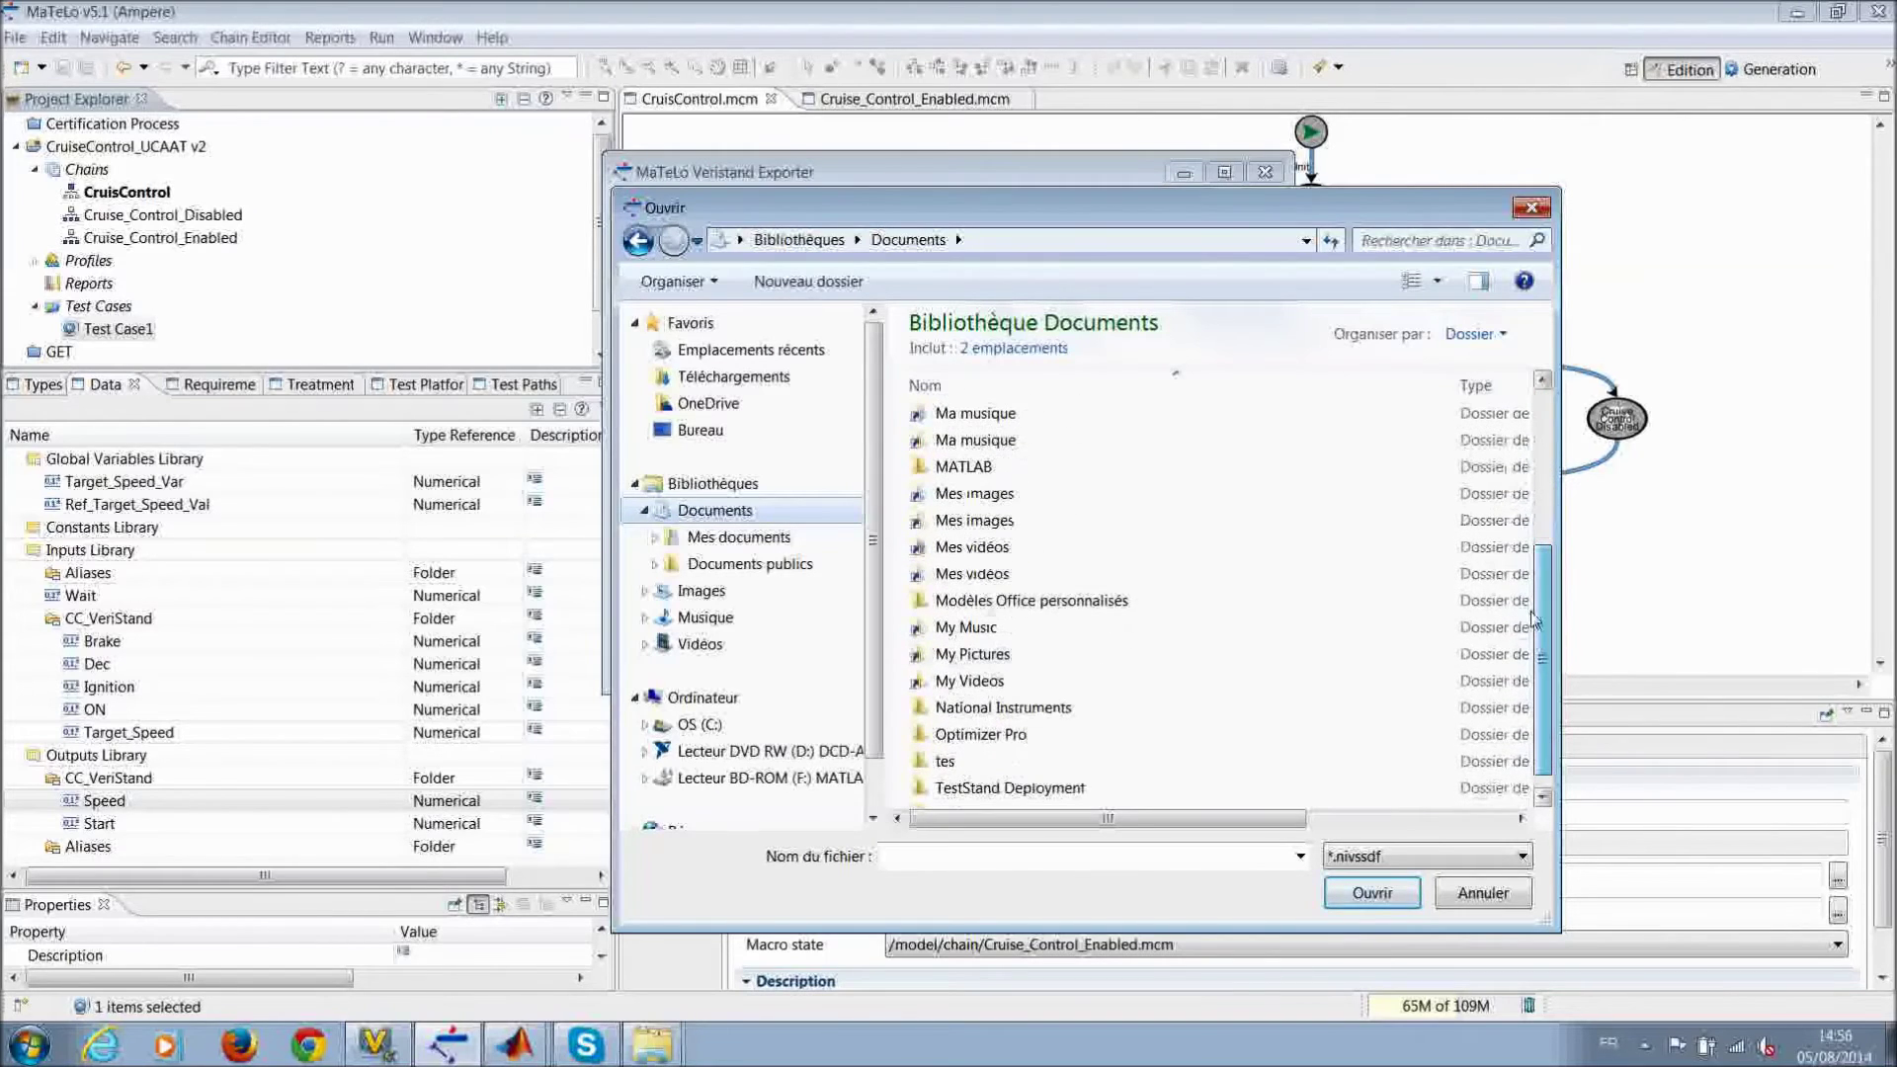
pyautogui.doubleClick(1176, 710)
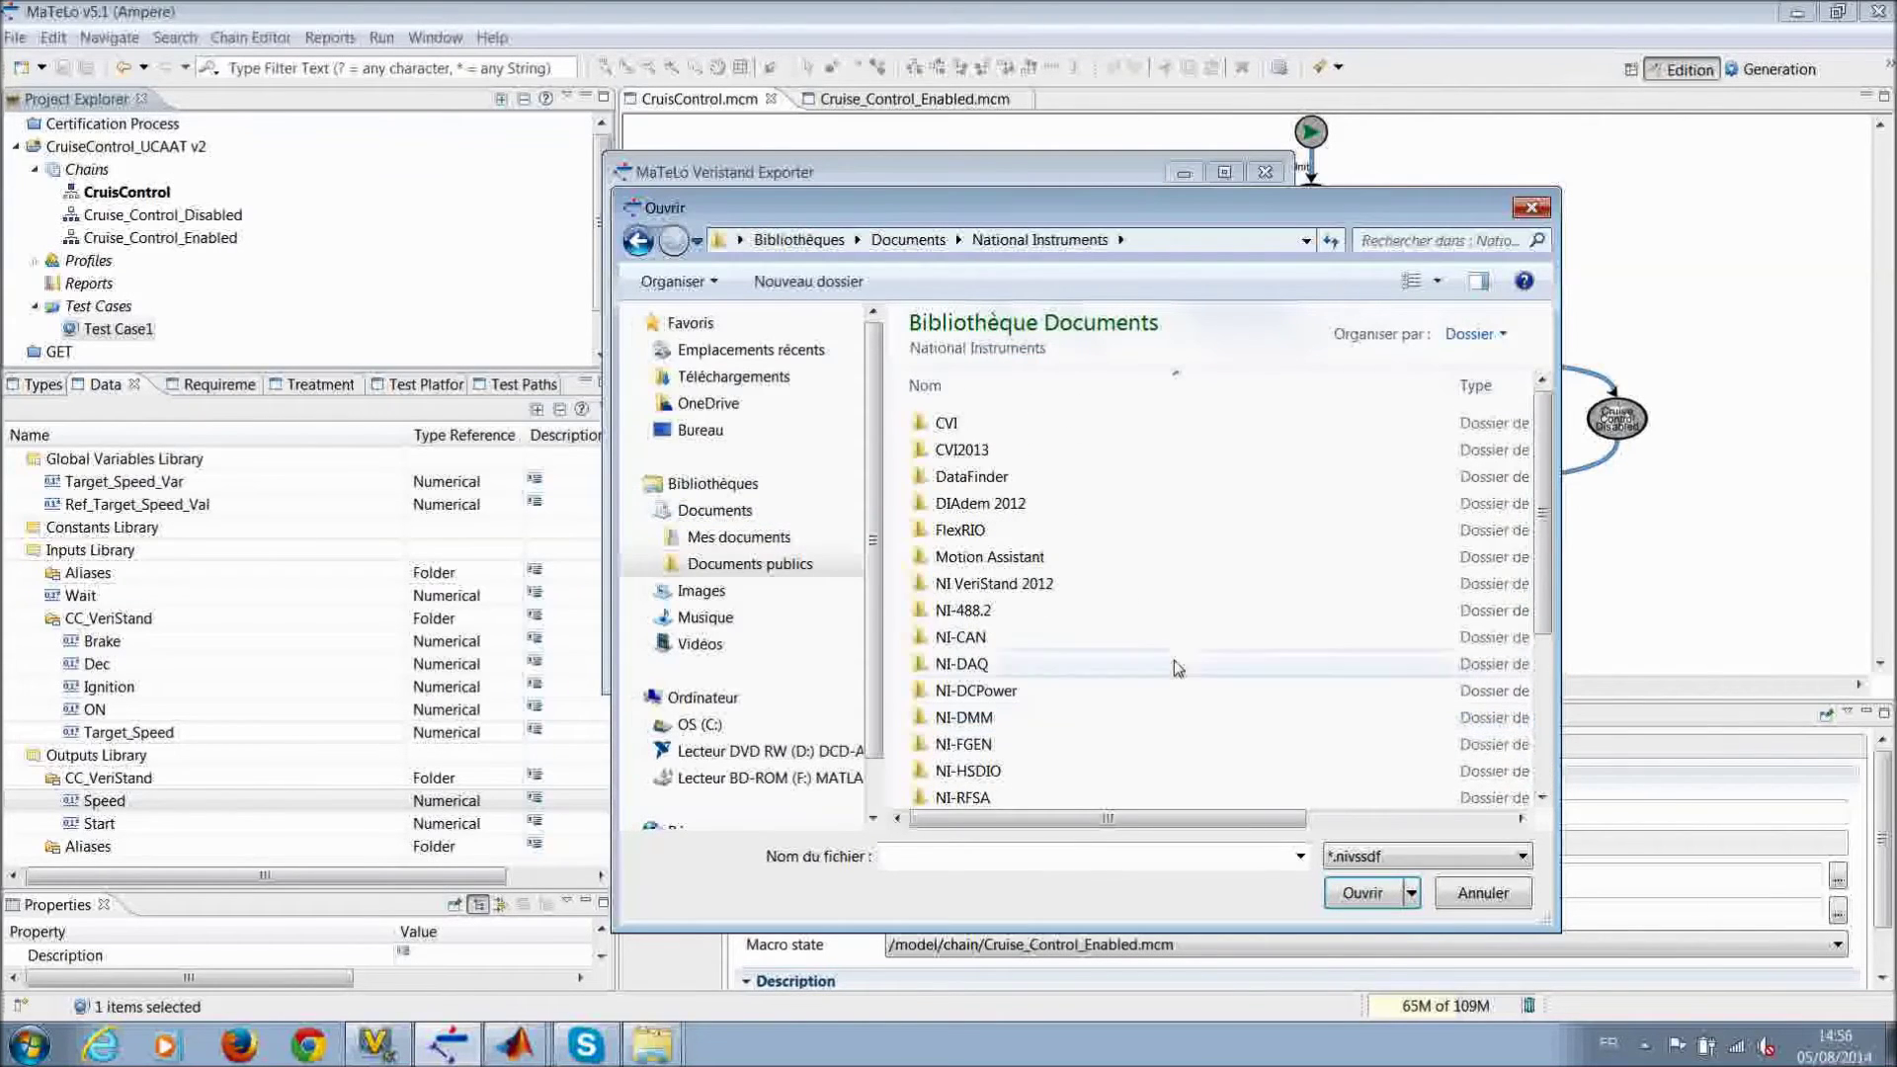
pyautogui.doubleClick(1350, 585)
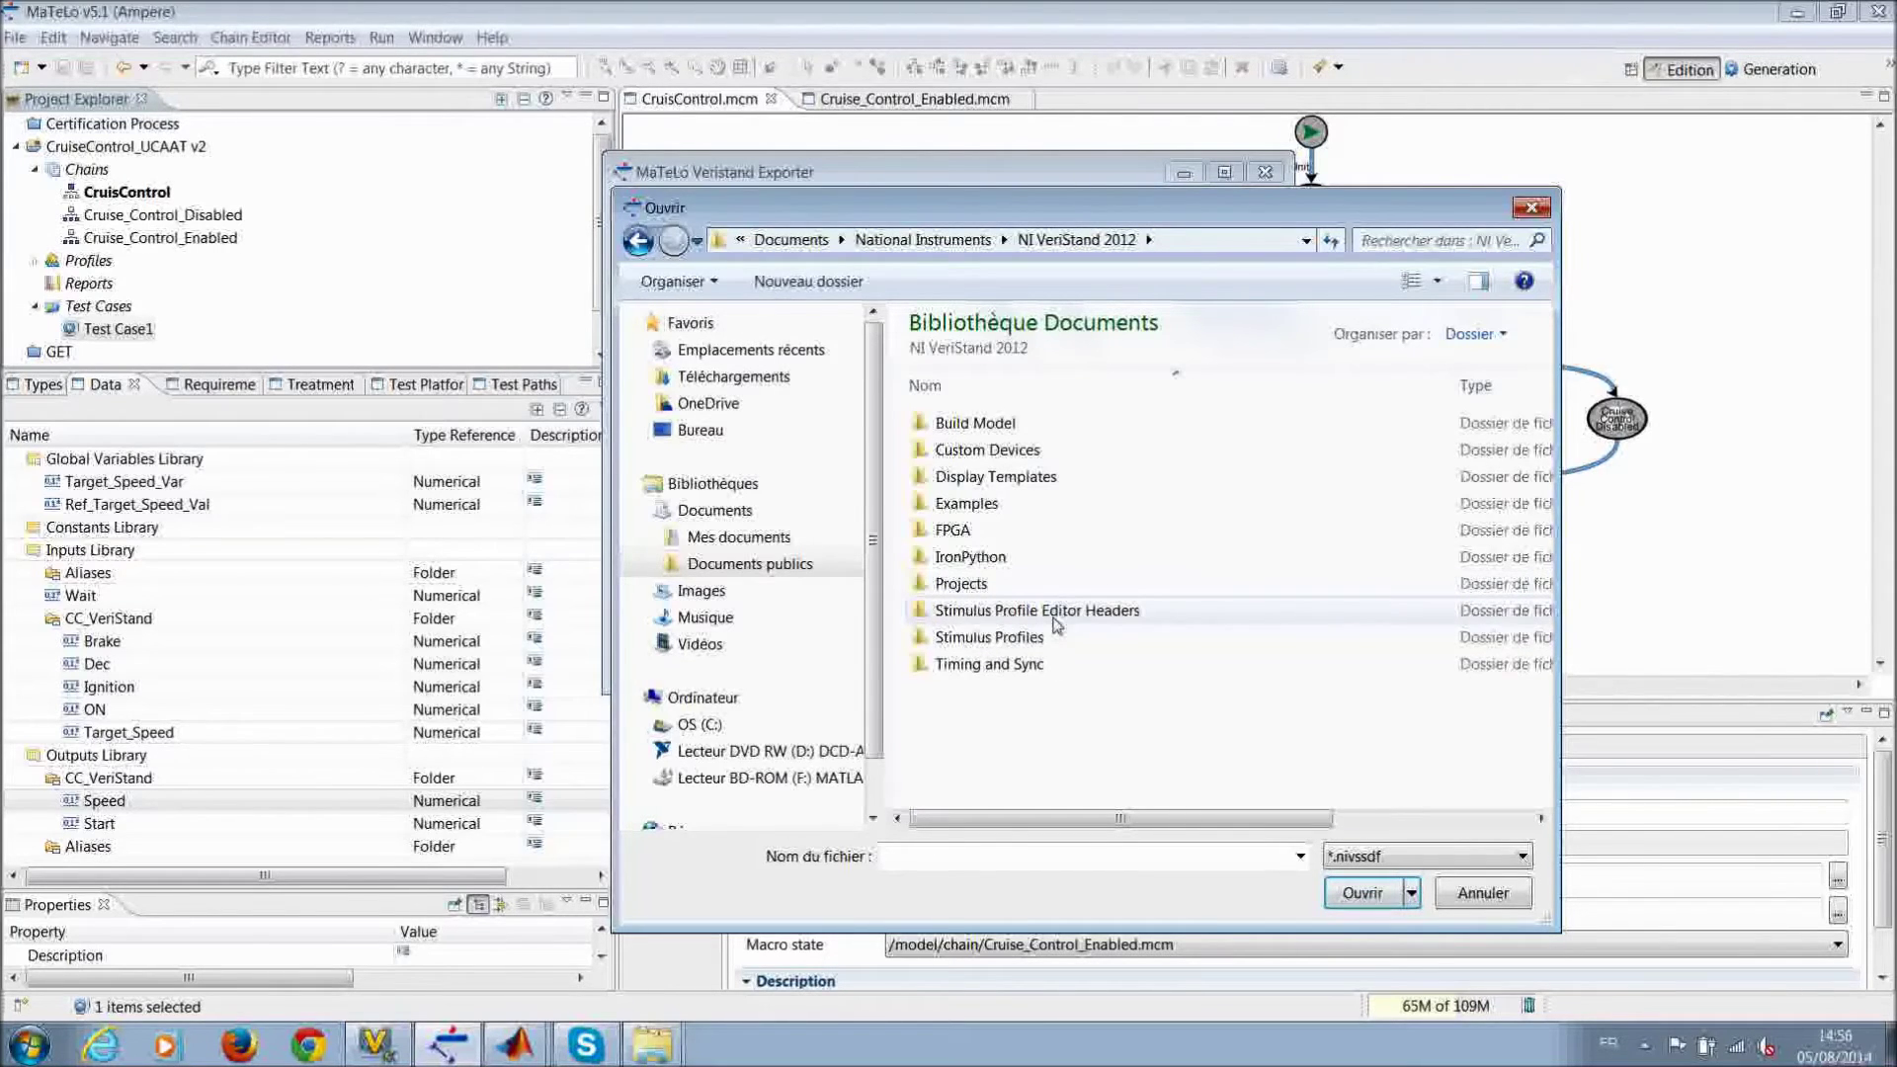
pyautogui.doubleClick(1027, 584)
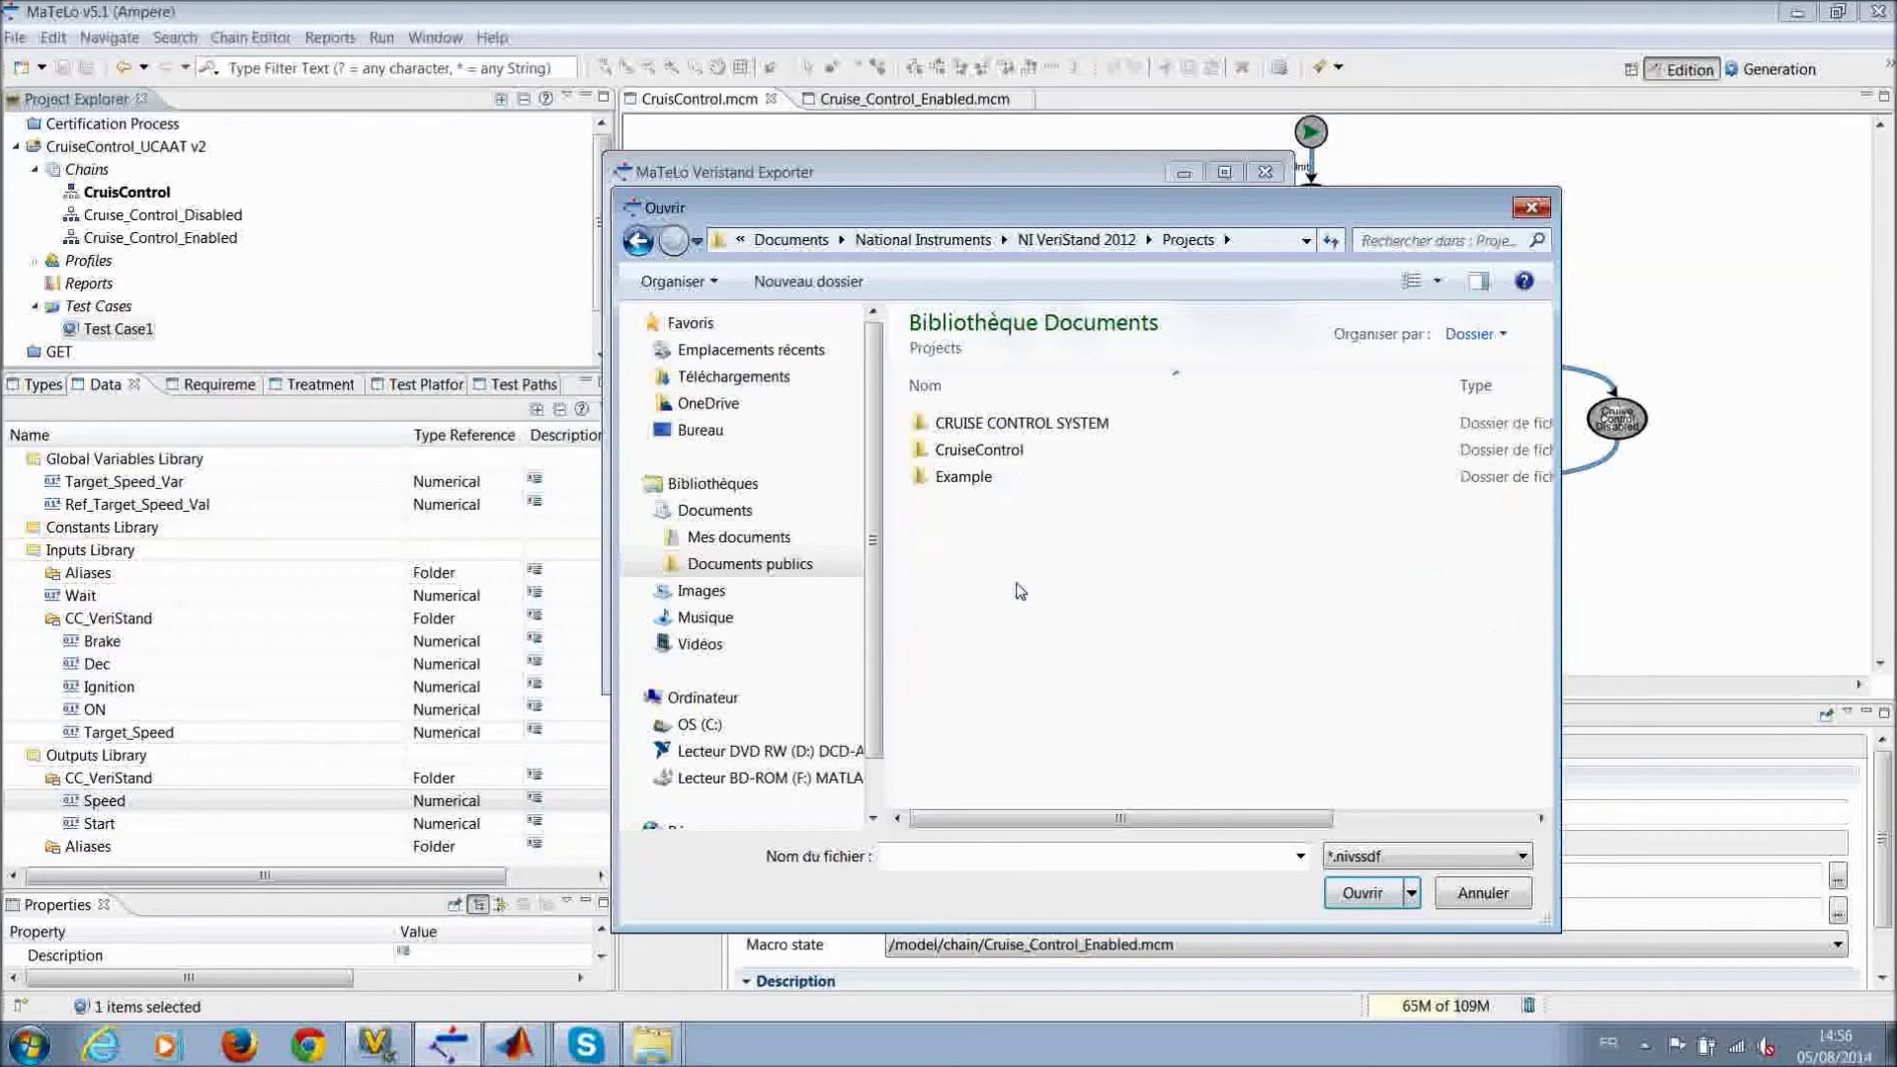
pyautogui.doubleClick(1047, 423)
pyautogui.click(1059, 478)
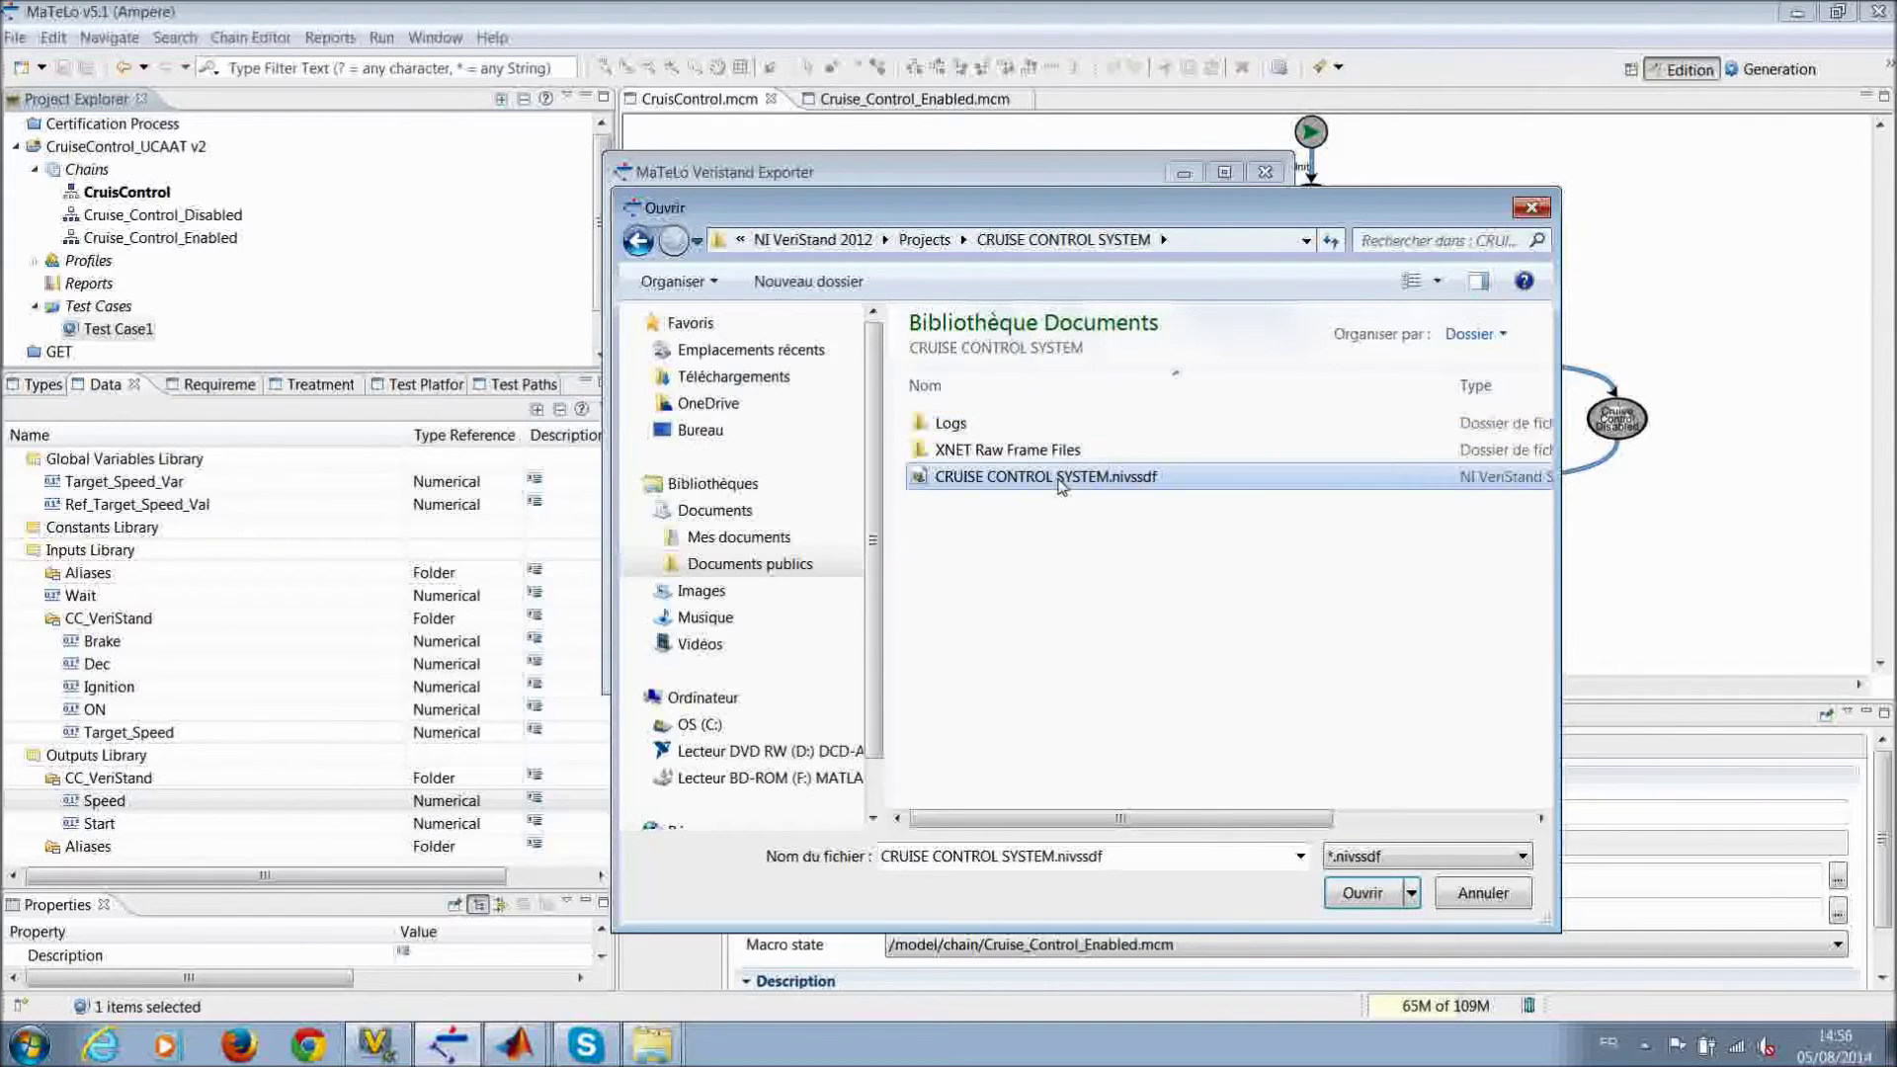
pyautogui.click(1354, 895)
# Step: Choose the .fulltestcase file in the desktop folder POC\Matlab\Test Results as the MaTeLo file
pyautogui.click(1228, 336)
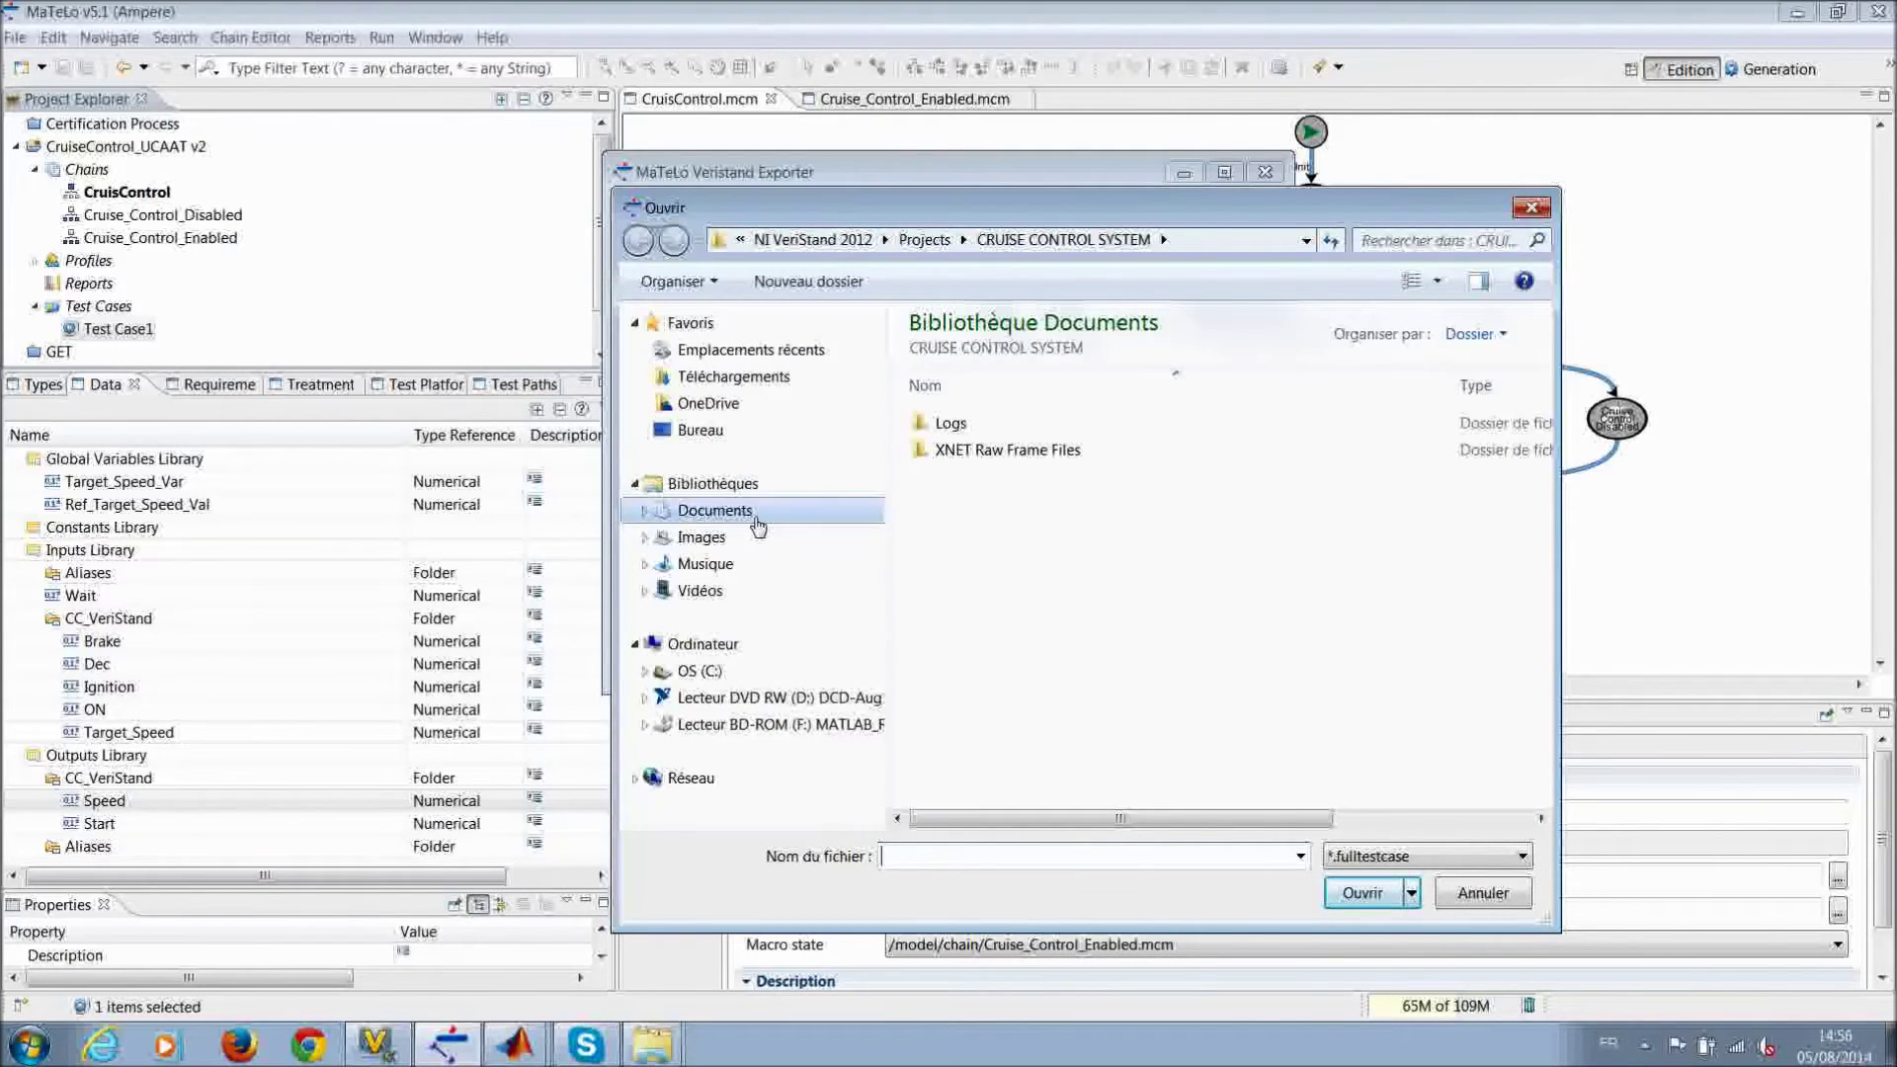
pyautogui.click(730, 432)
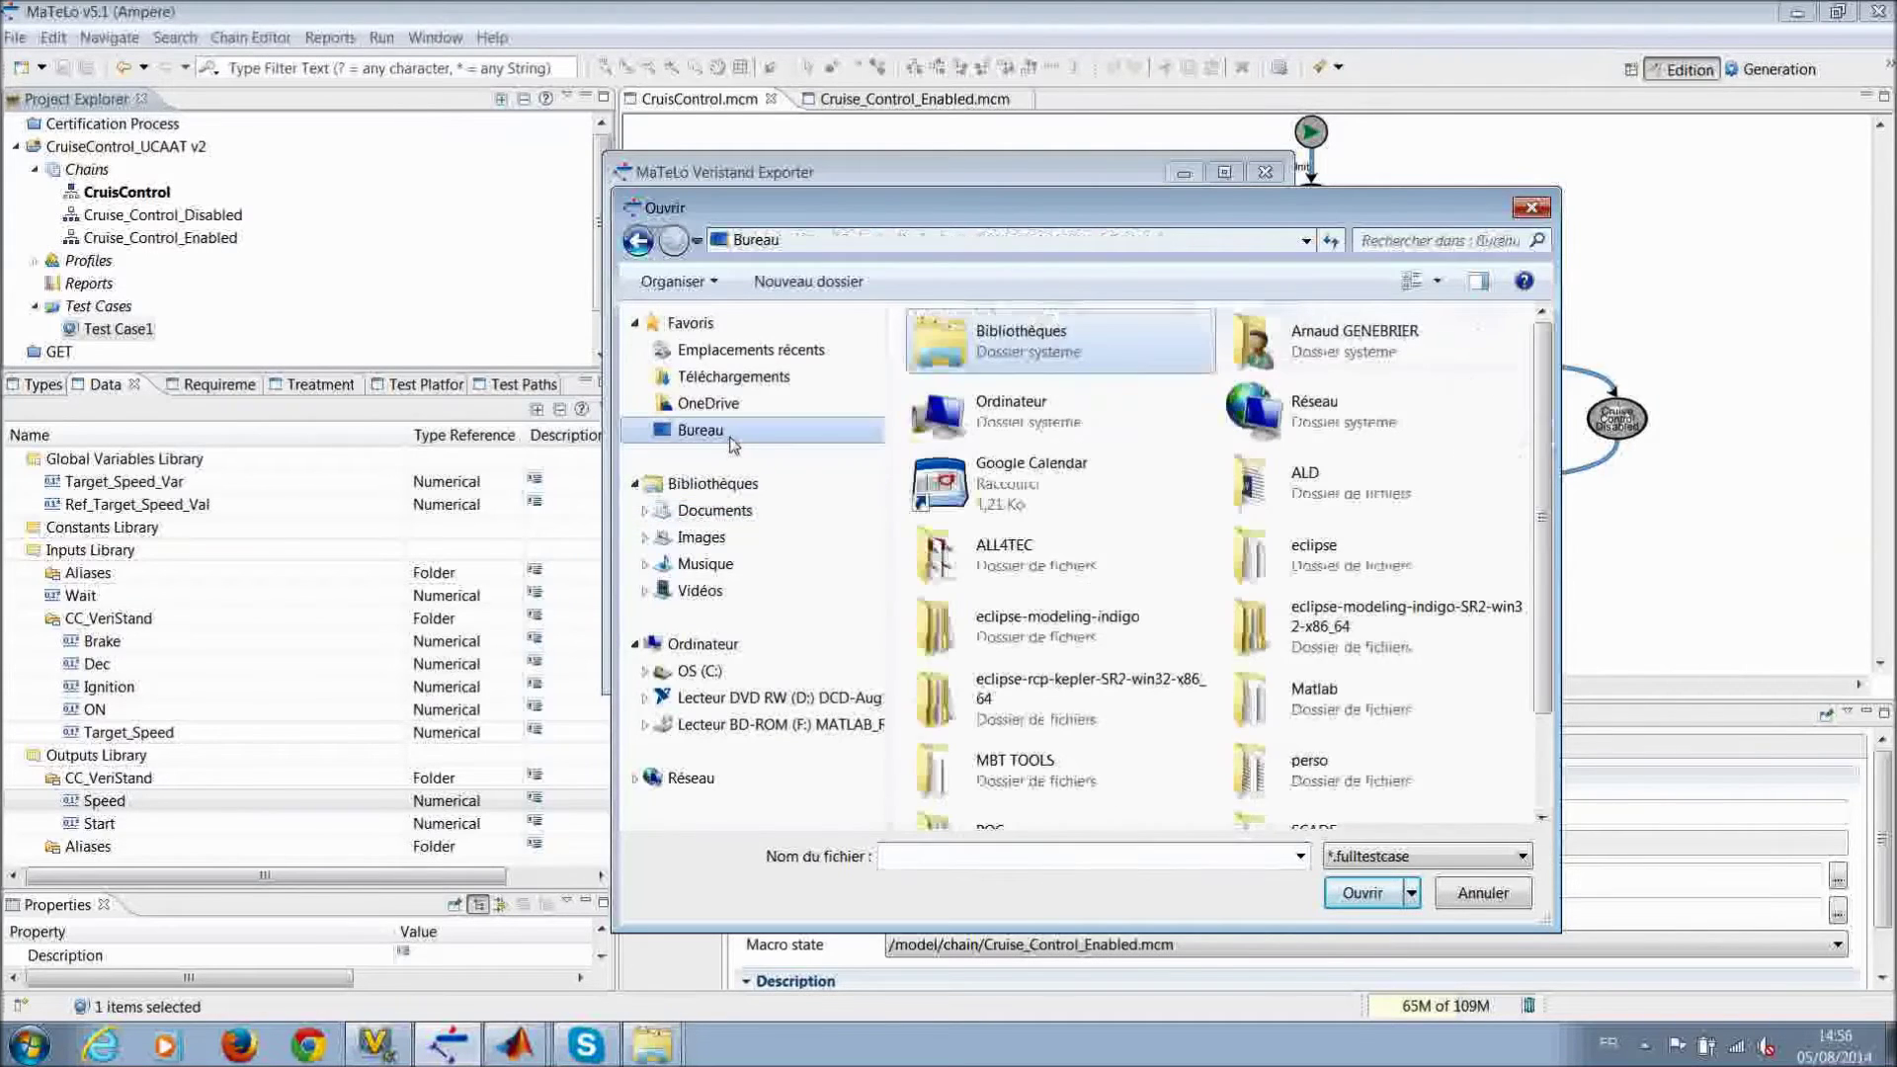
pyautogui.scroll(-1, 1458, 731)
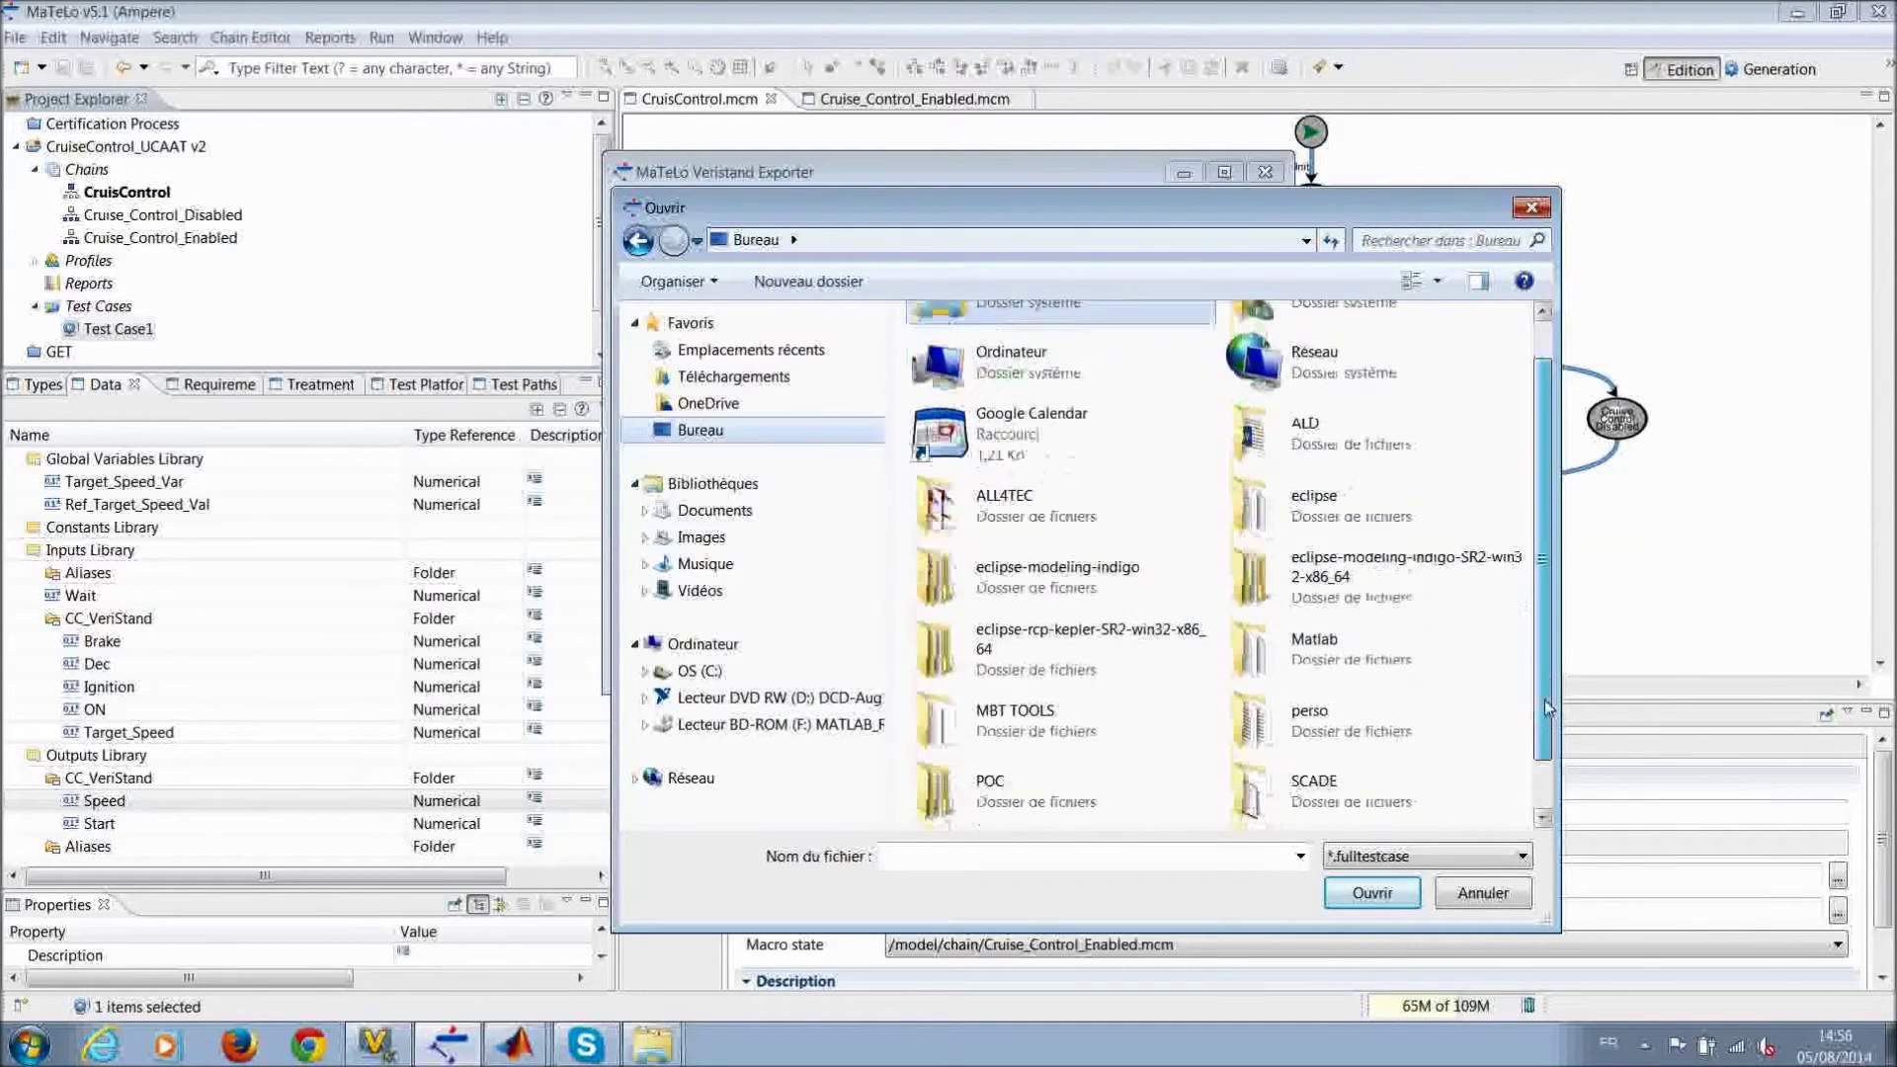
pyautogui.doubleClick(1095, 758)
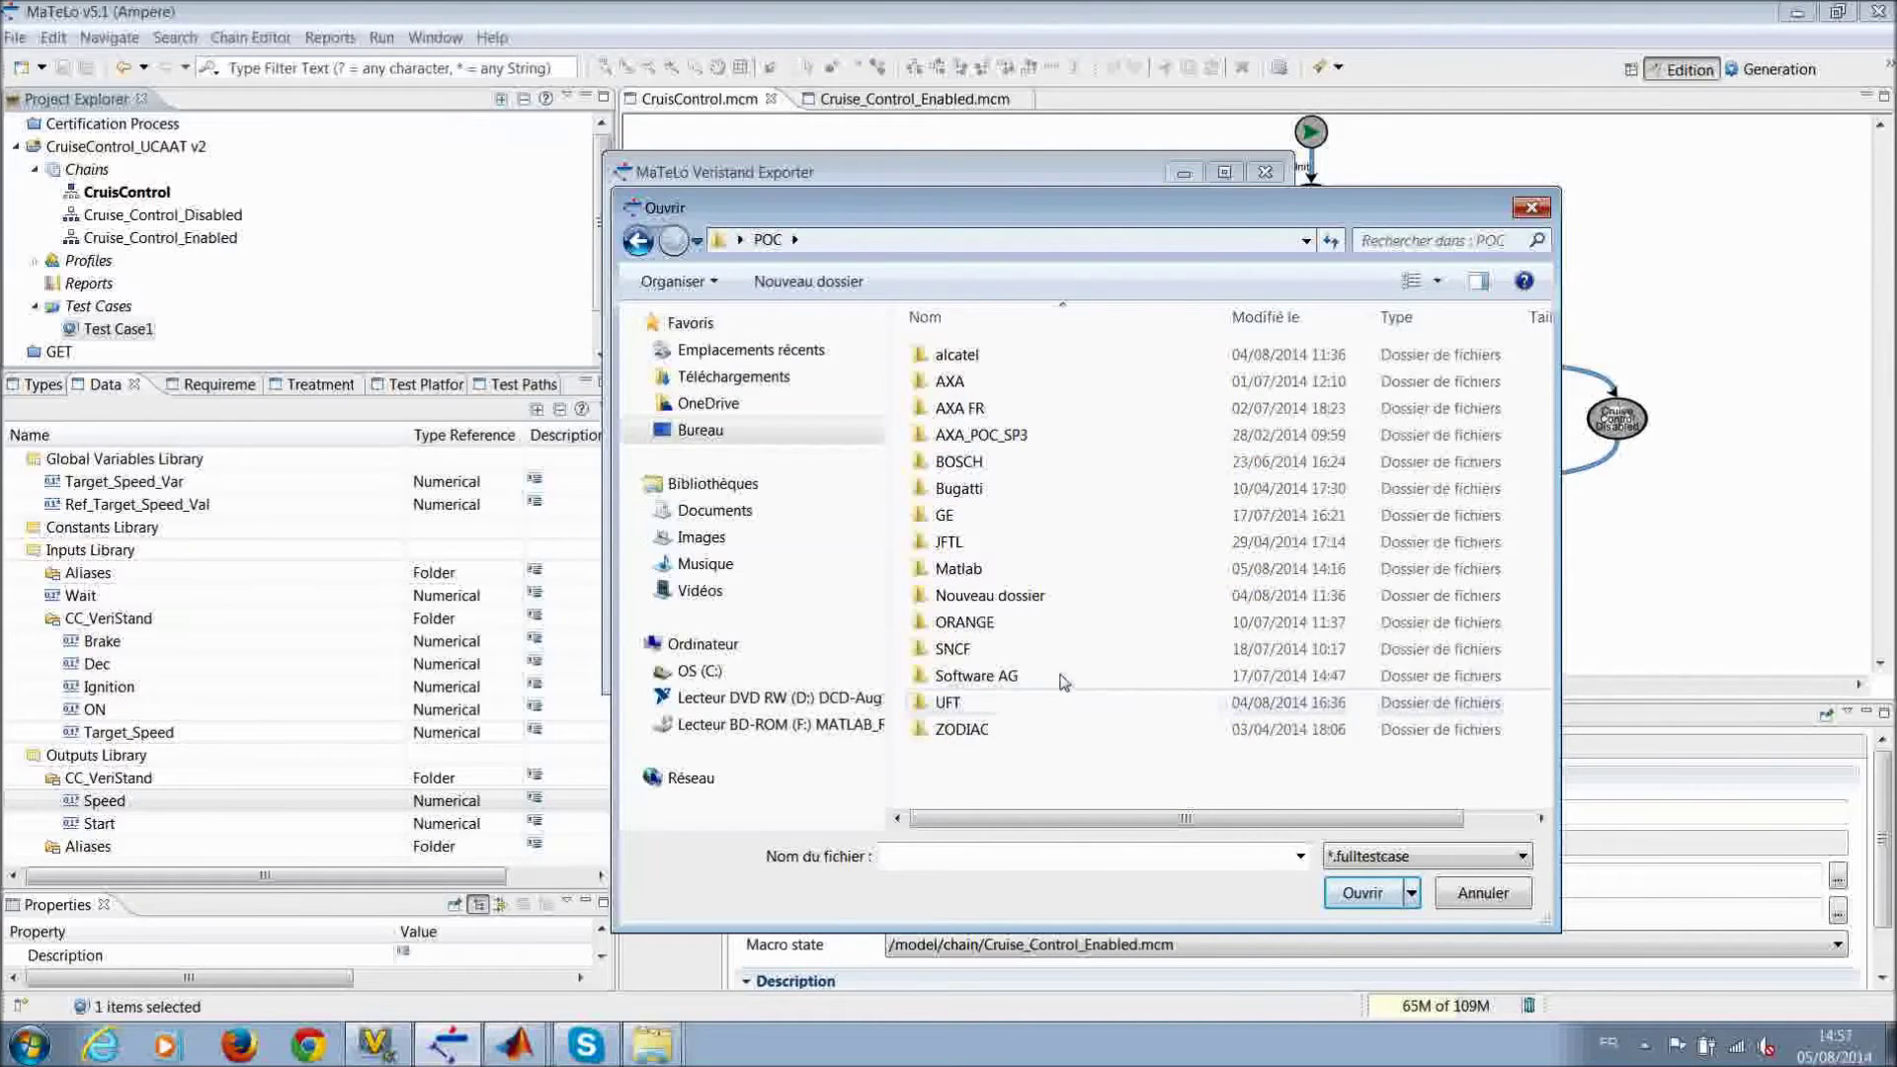
pyautogui.doubleClick(1034, 573)
pyautogui.doubleClick(1032, 362)
pyautogui.doubleClick(1036, 382)
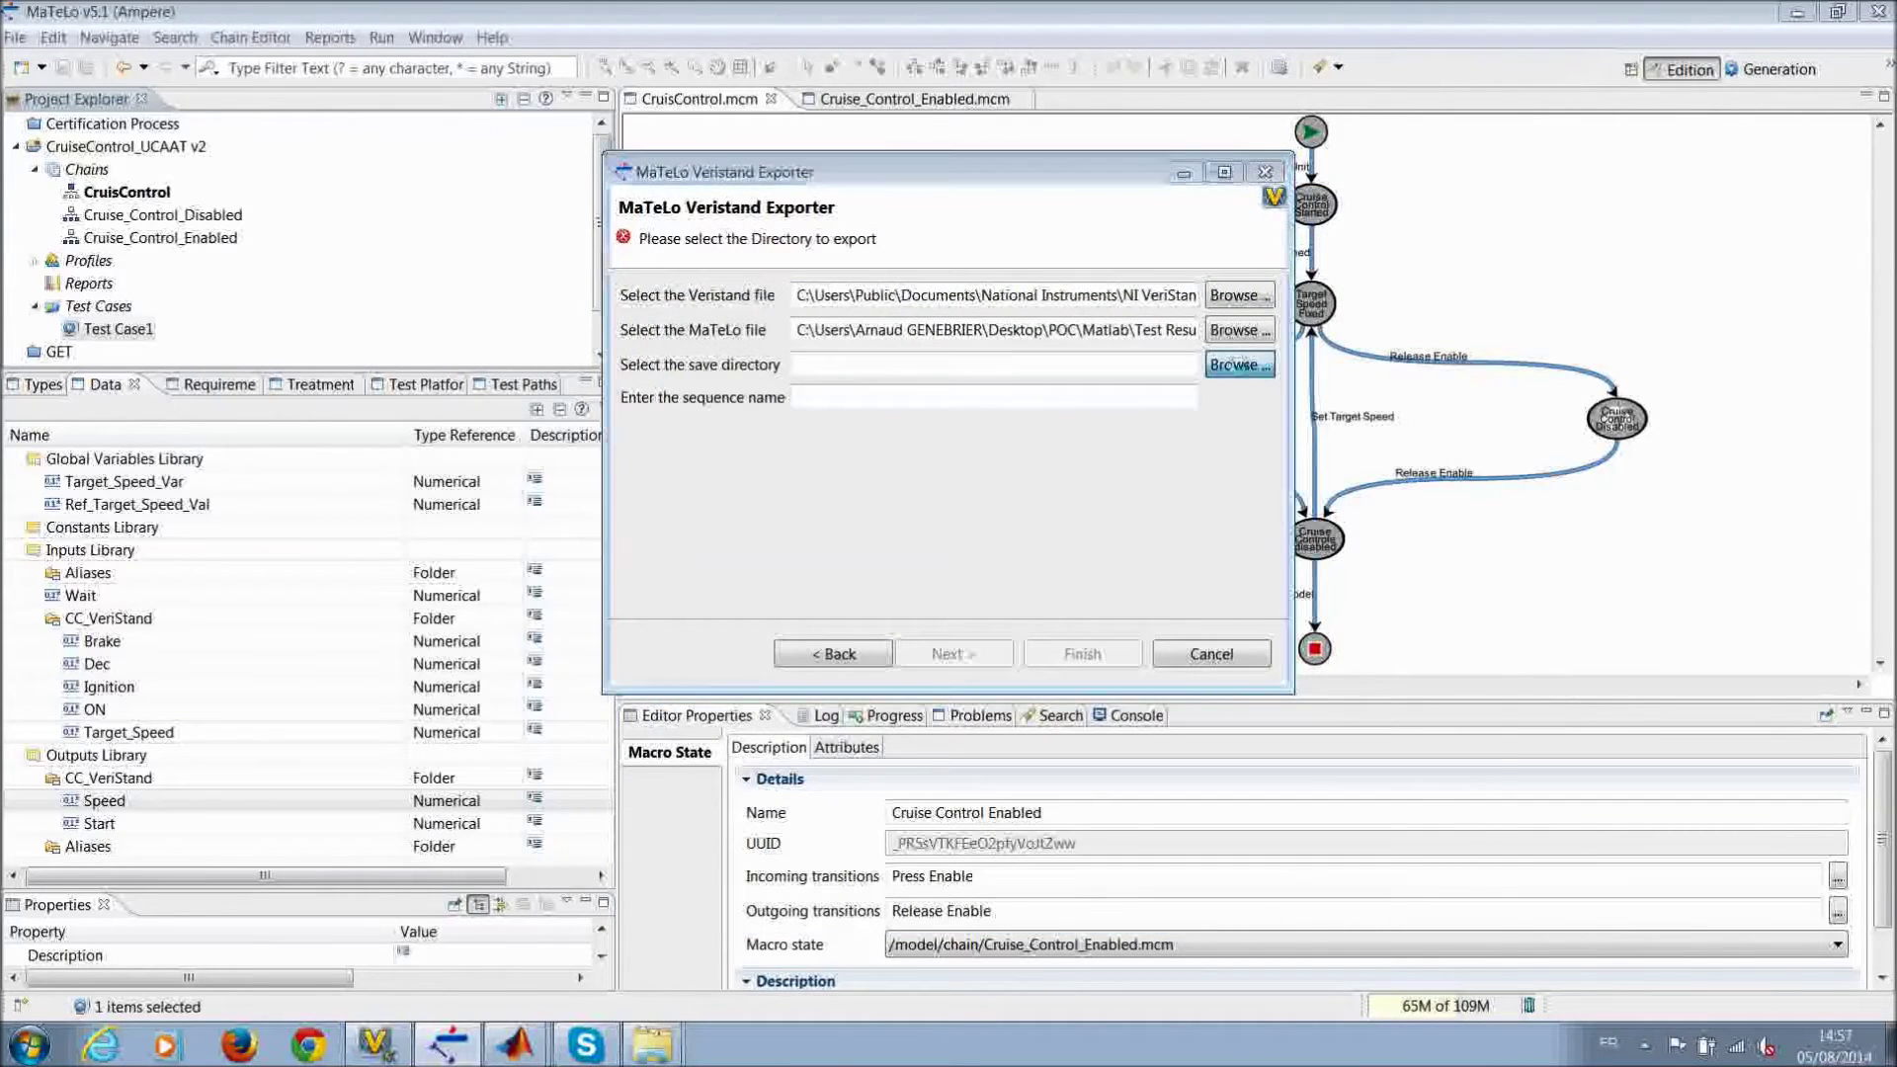
# Step: Set the export's save directory to the Matlab folder inside the desktop POC folder
pyautogui.click(1241, 366)
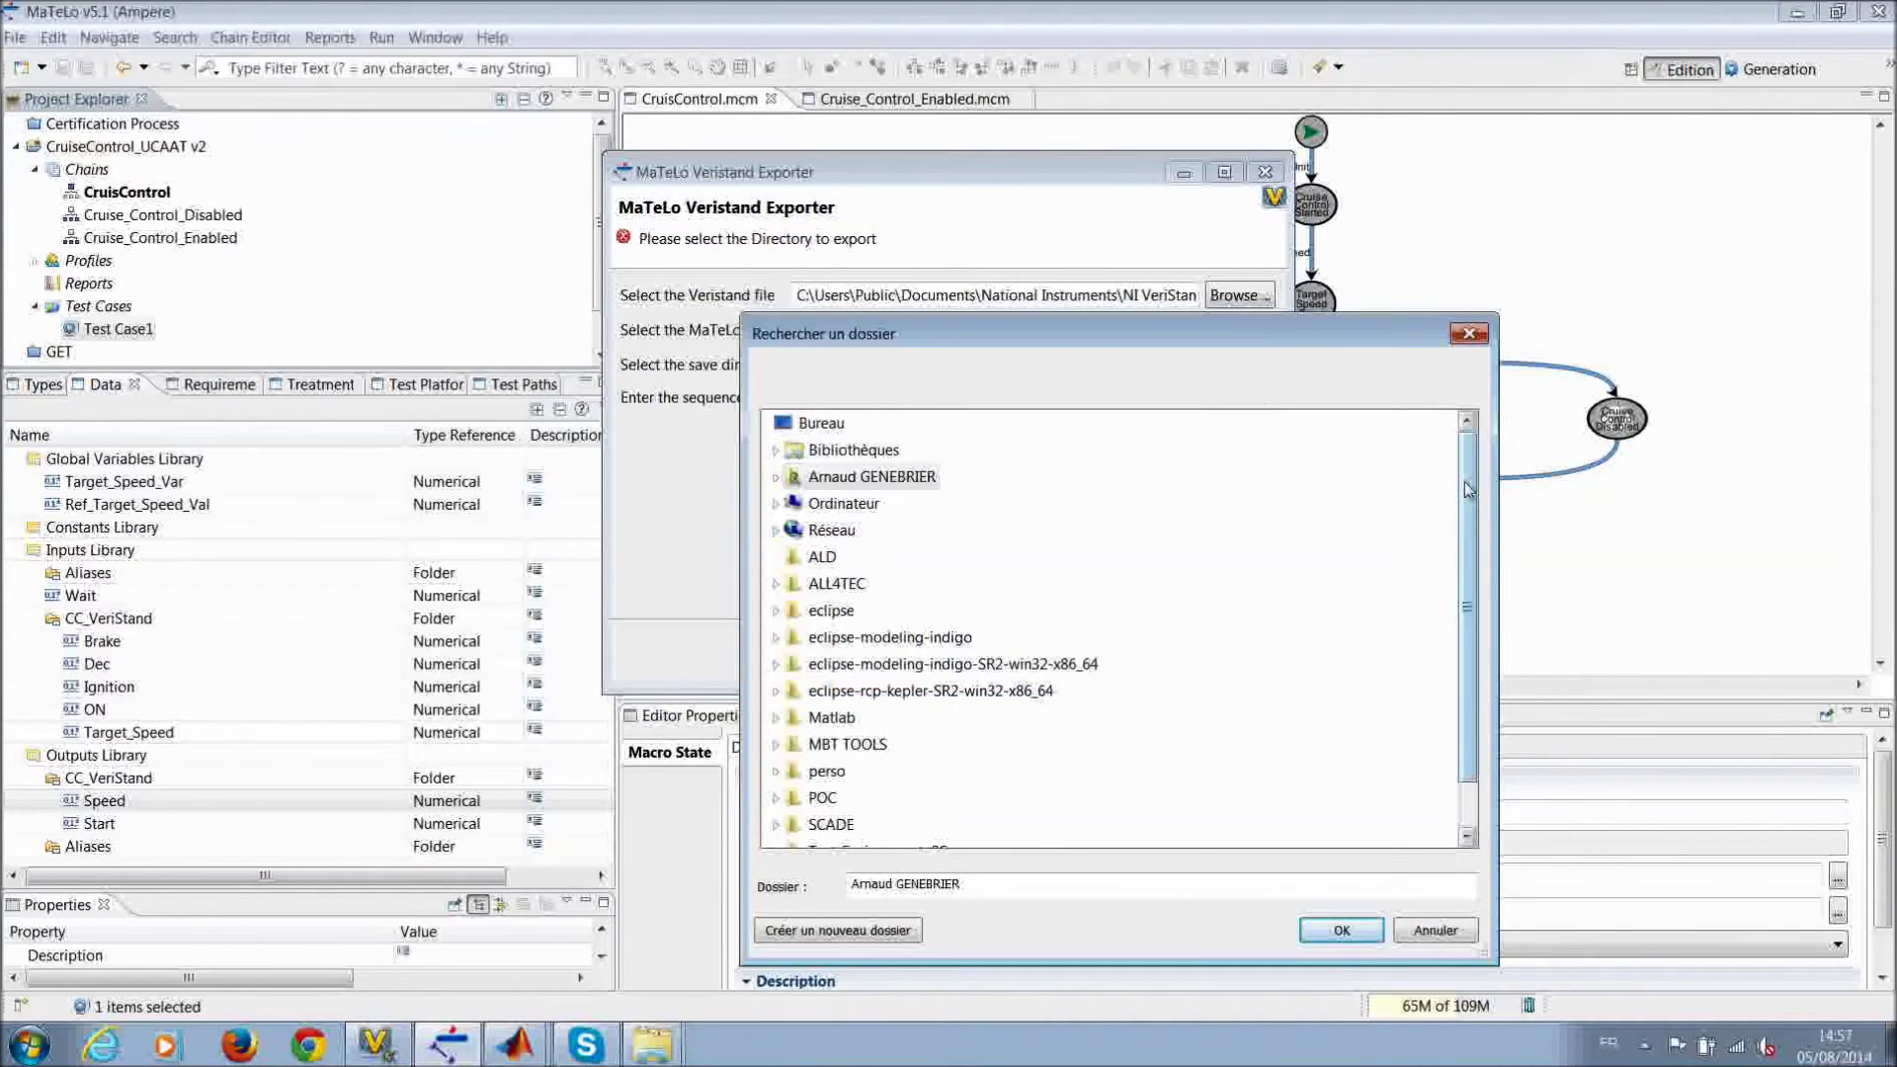
pyautogui.scroll(-1, 1469, 489)
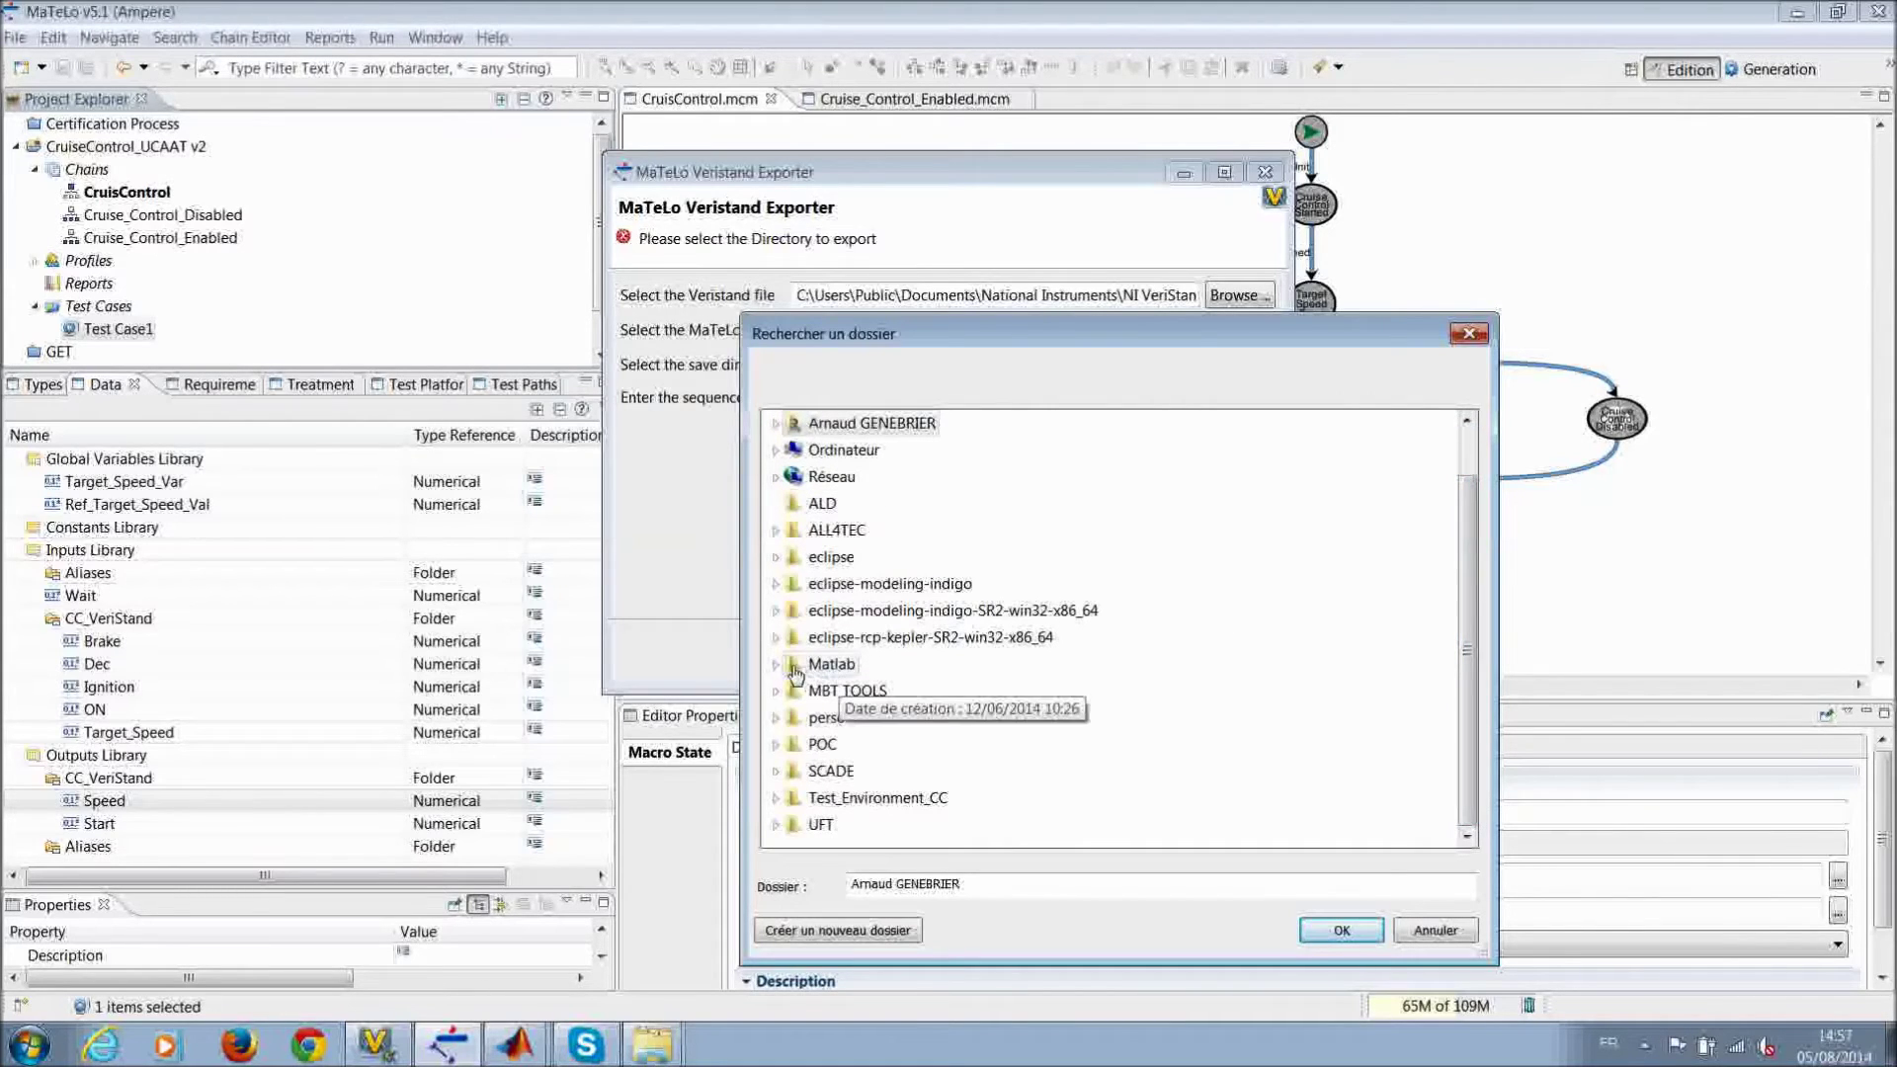
pyautogui.click(777, 746)
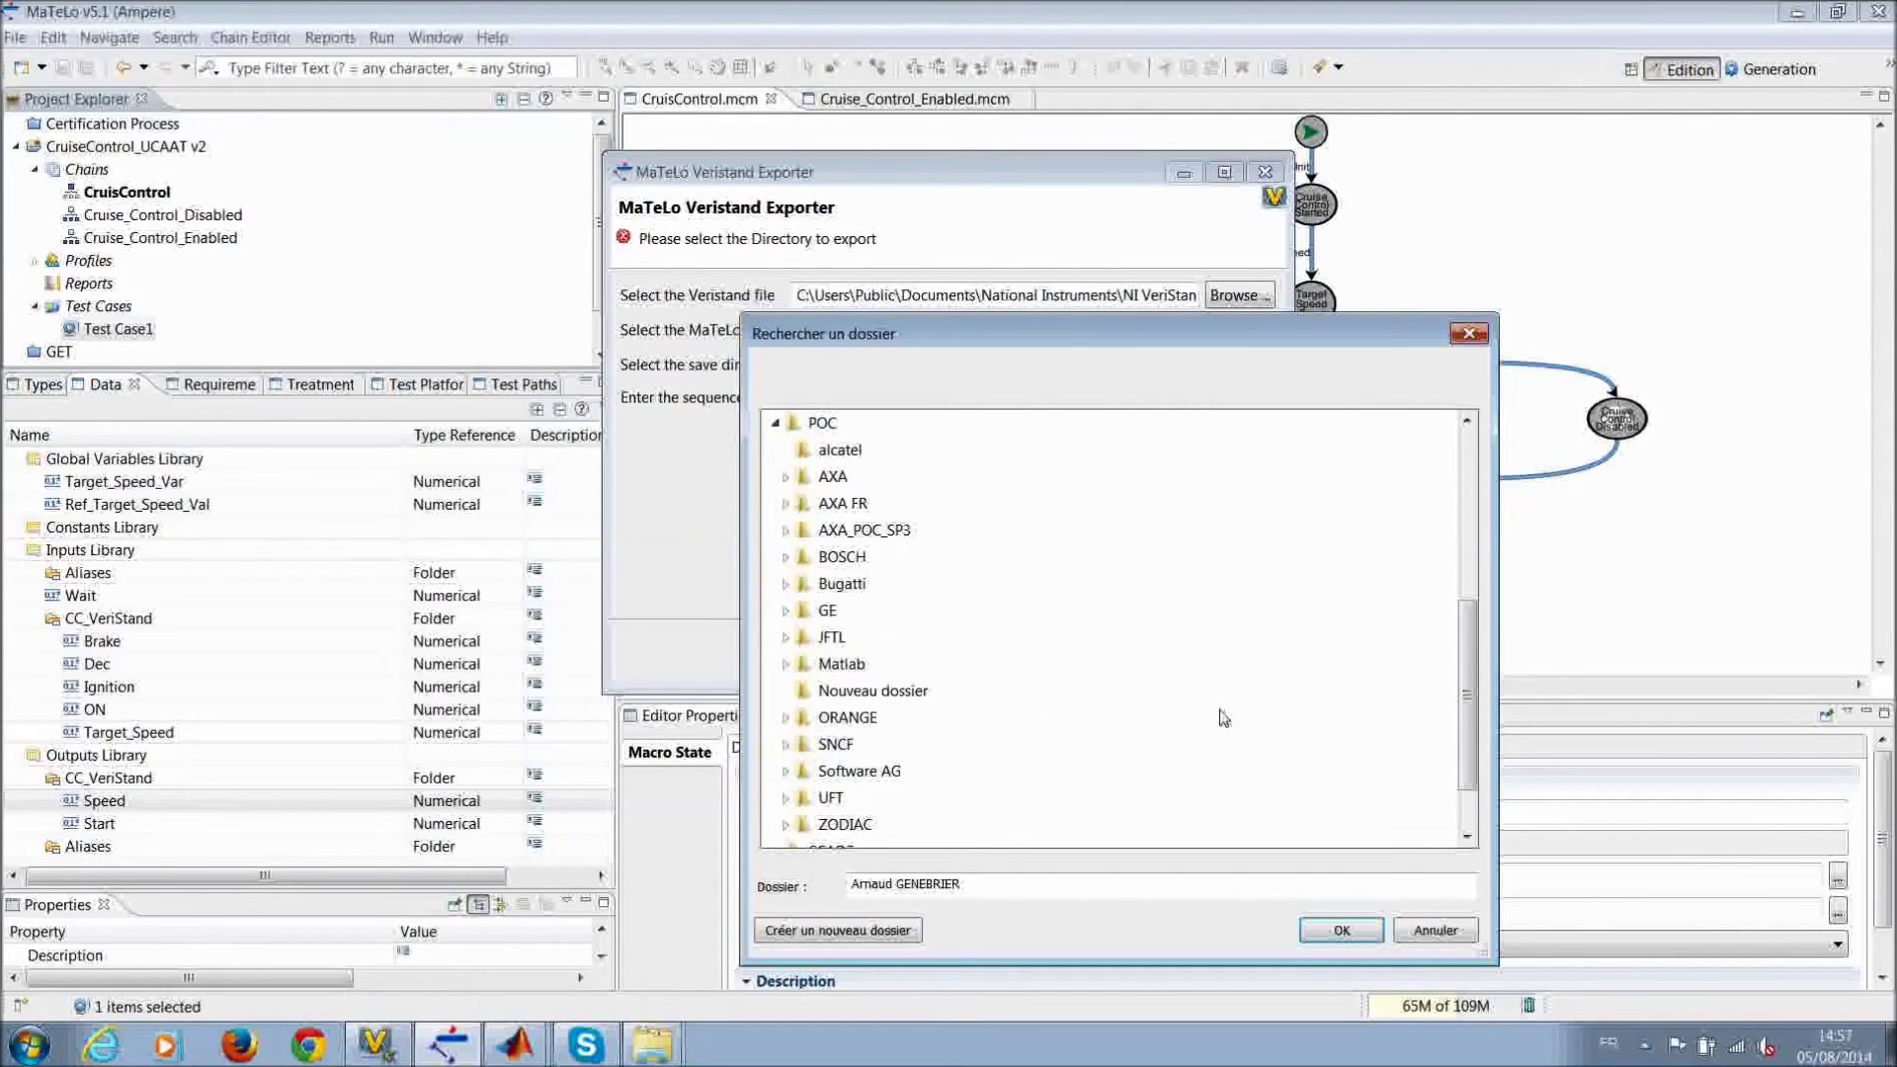
pyautogui.click(841, 664)
pyautogui.scroll(2, 850, 672)
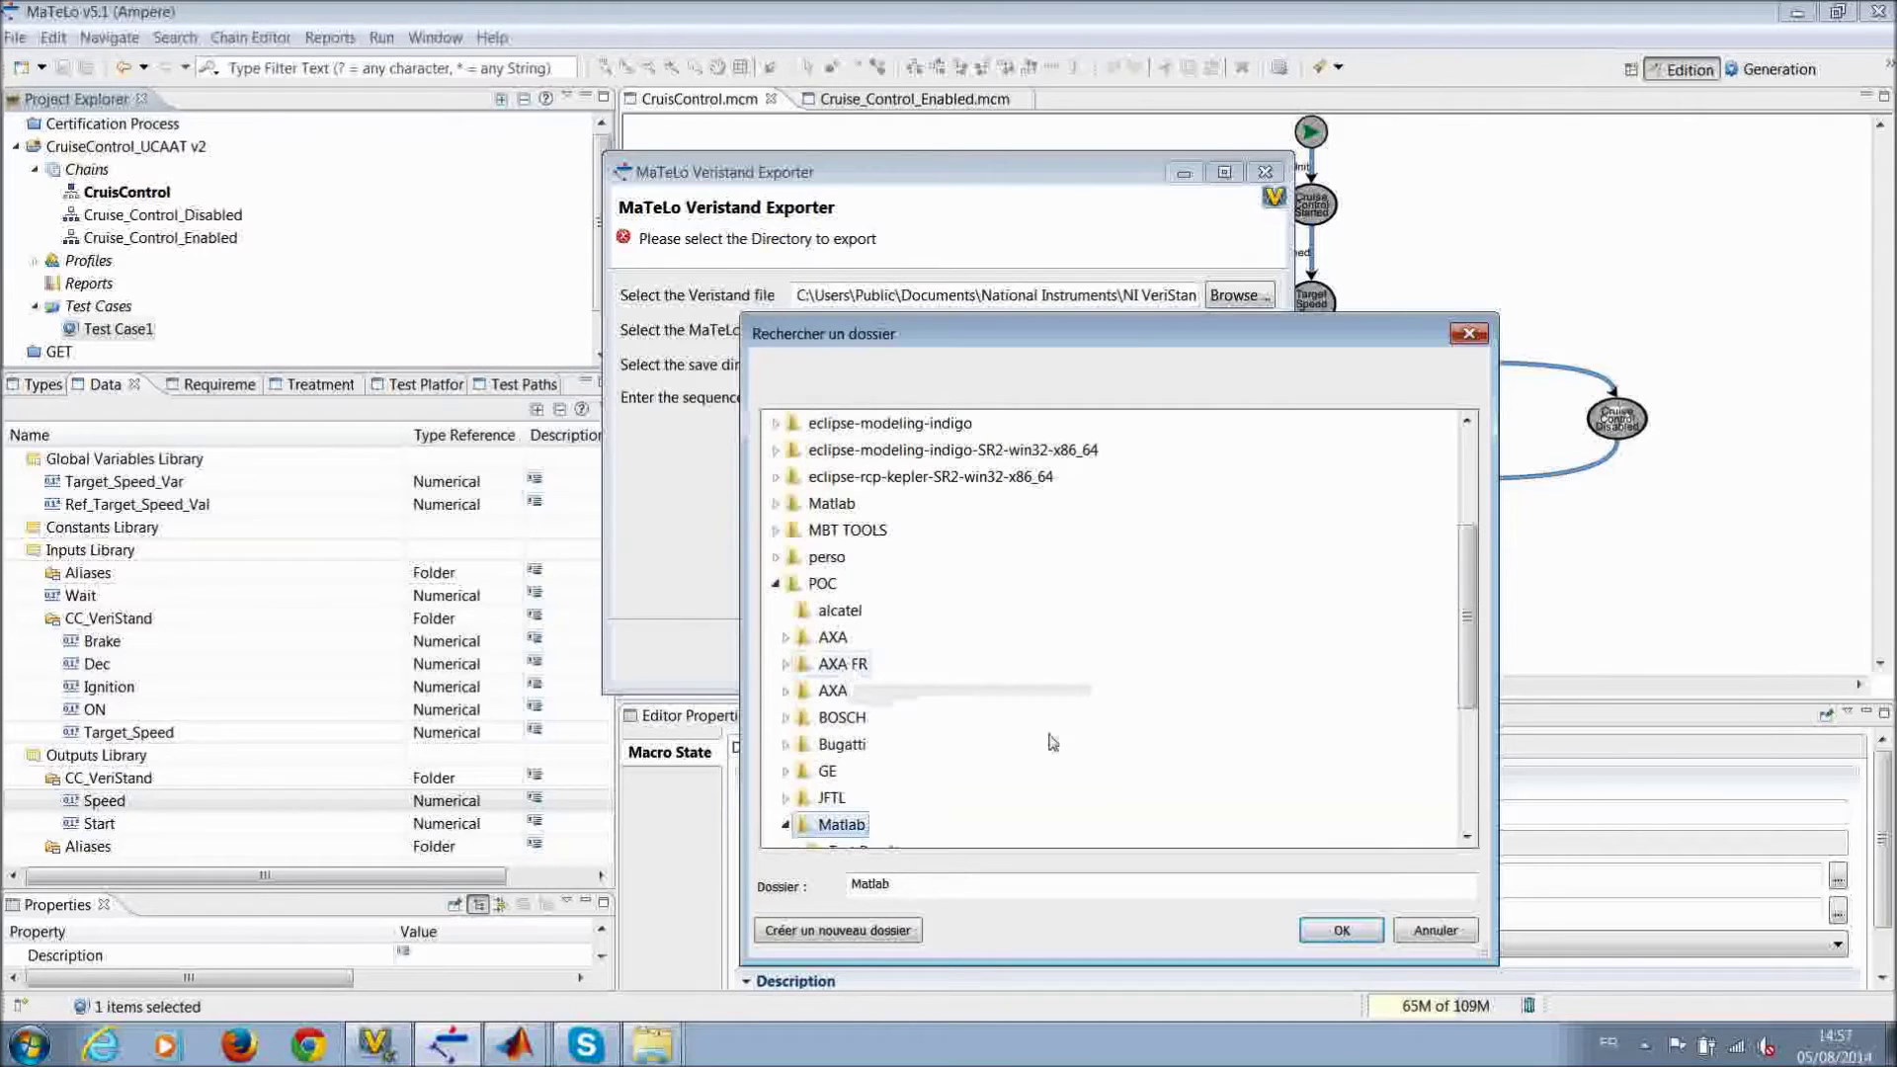
pyautogui.scroll(-1, 1447, 708)
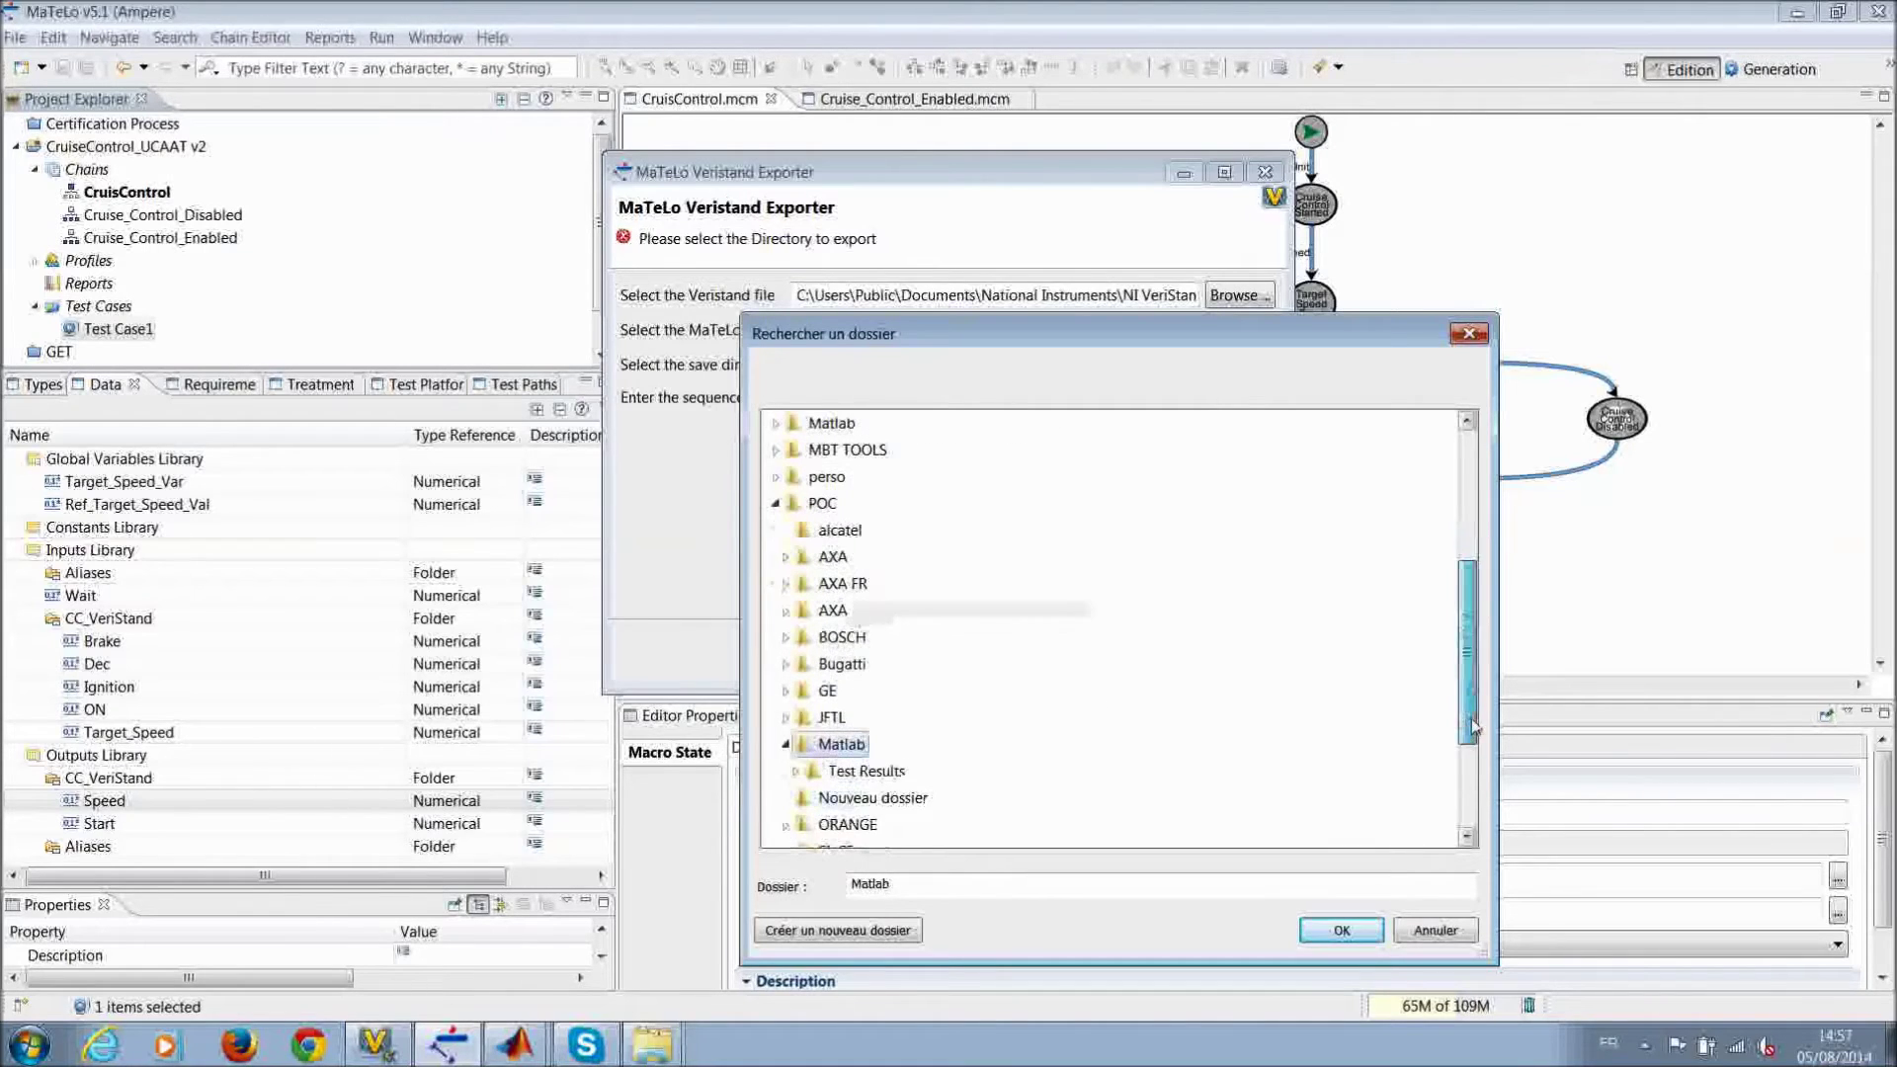
pyautogui.click(1342, 930)
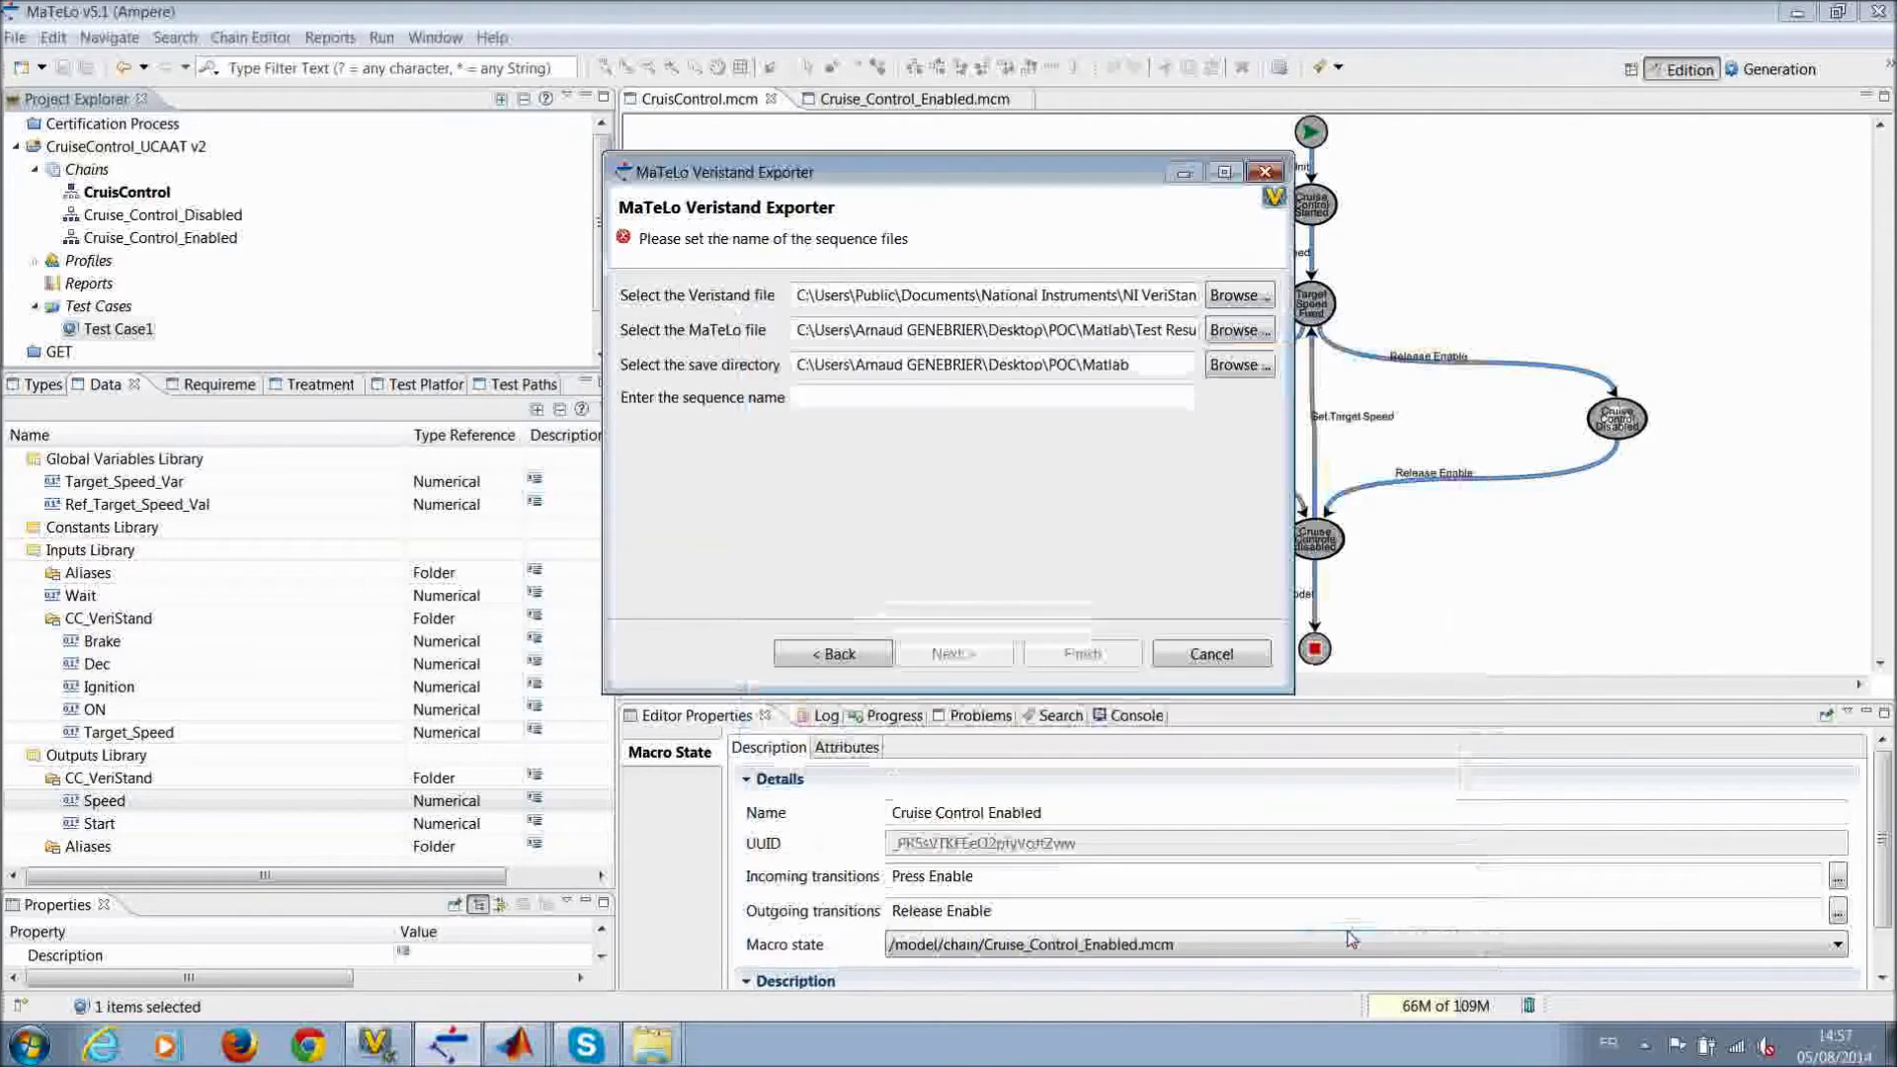
# Step: Name the sequence "Test Matlab VeriStand" and generate the sequence file
pyautogui.click(1079, 391)
pyautogui.write('Test Matlab Veri')
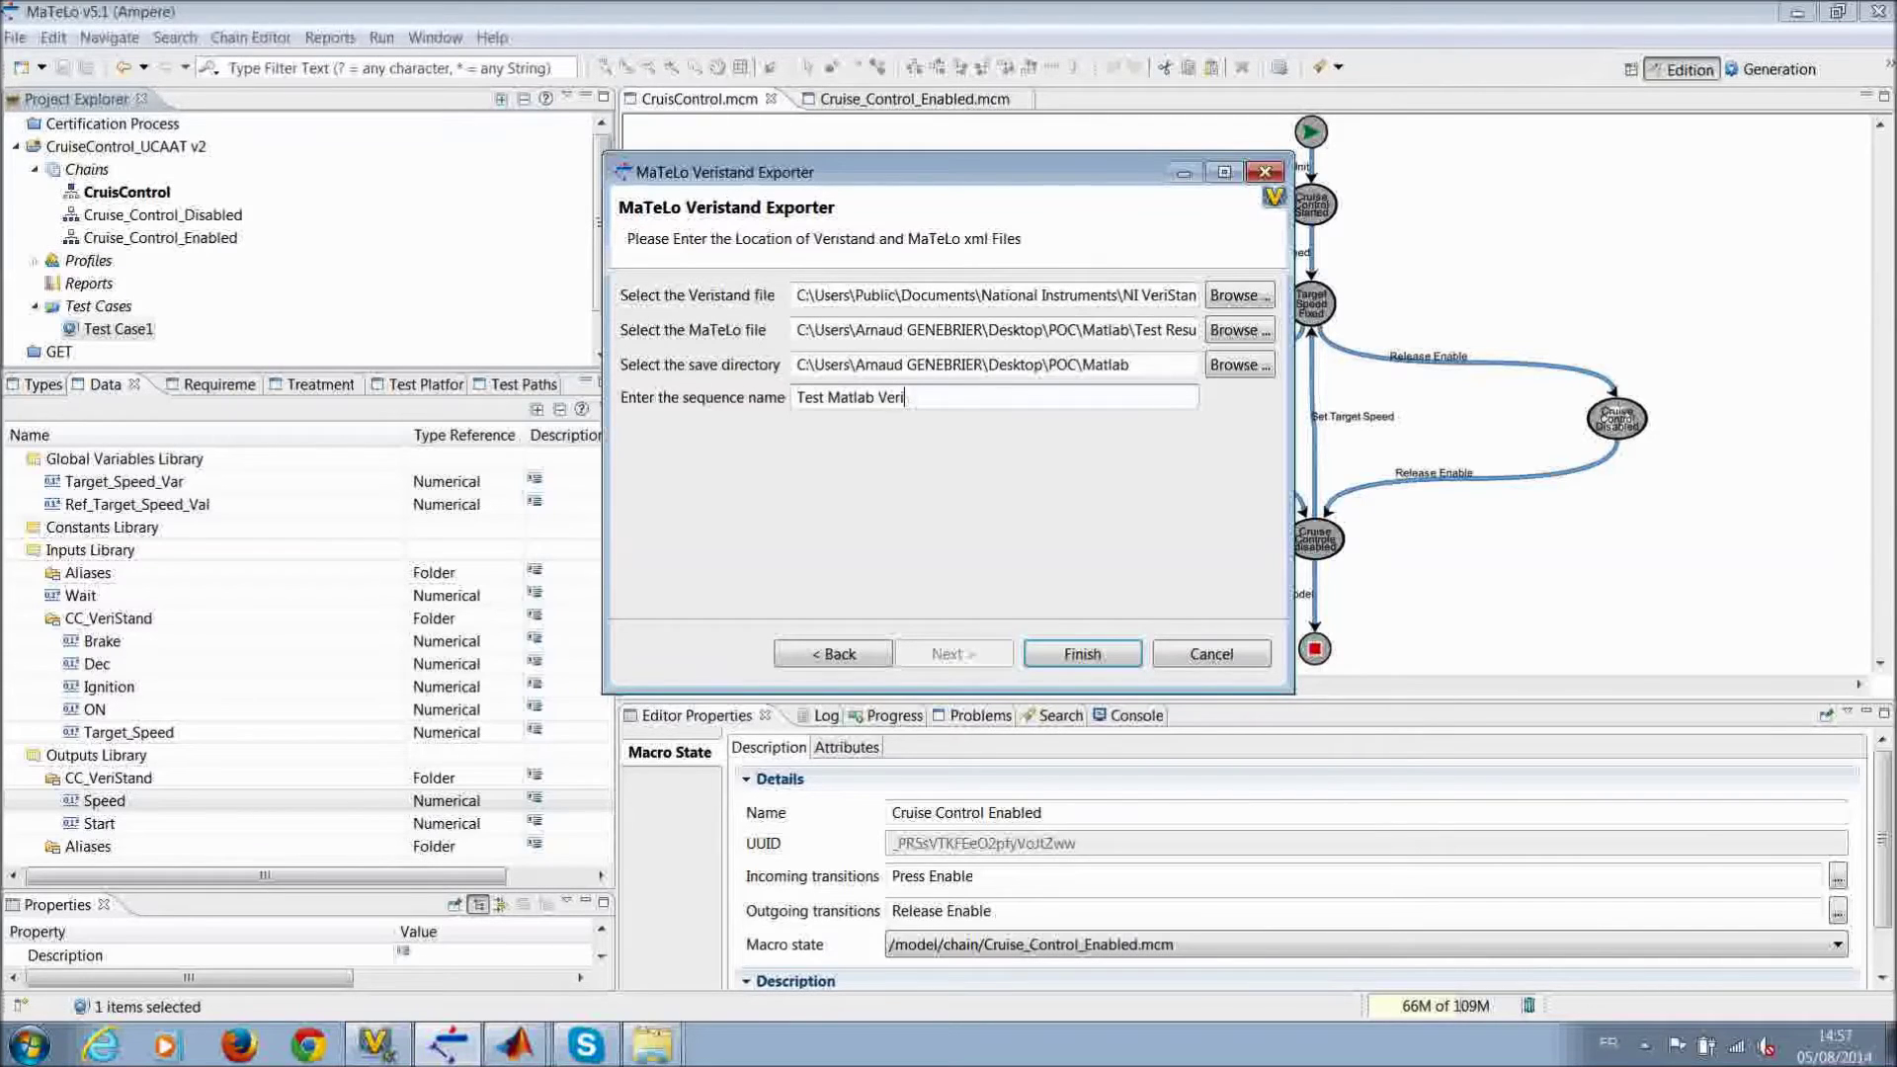
pyautogui.write('Stand')
pyautogui.click(1084, 654)
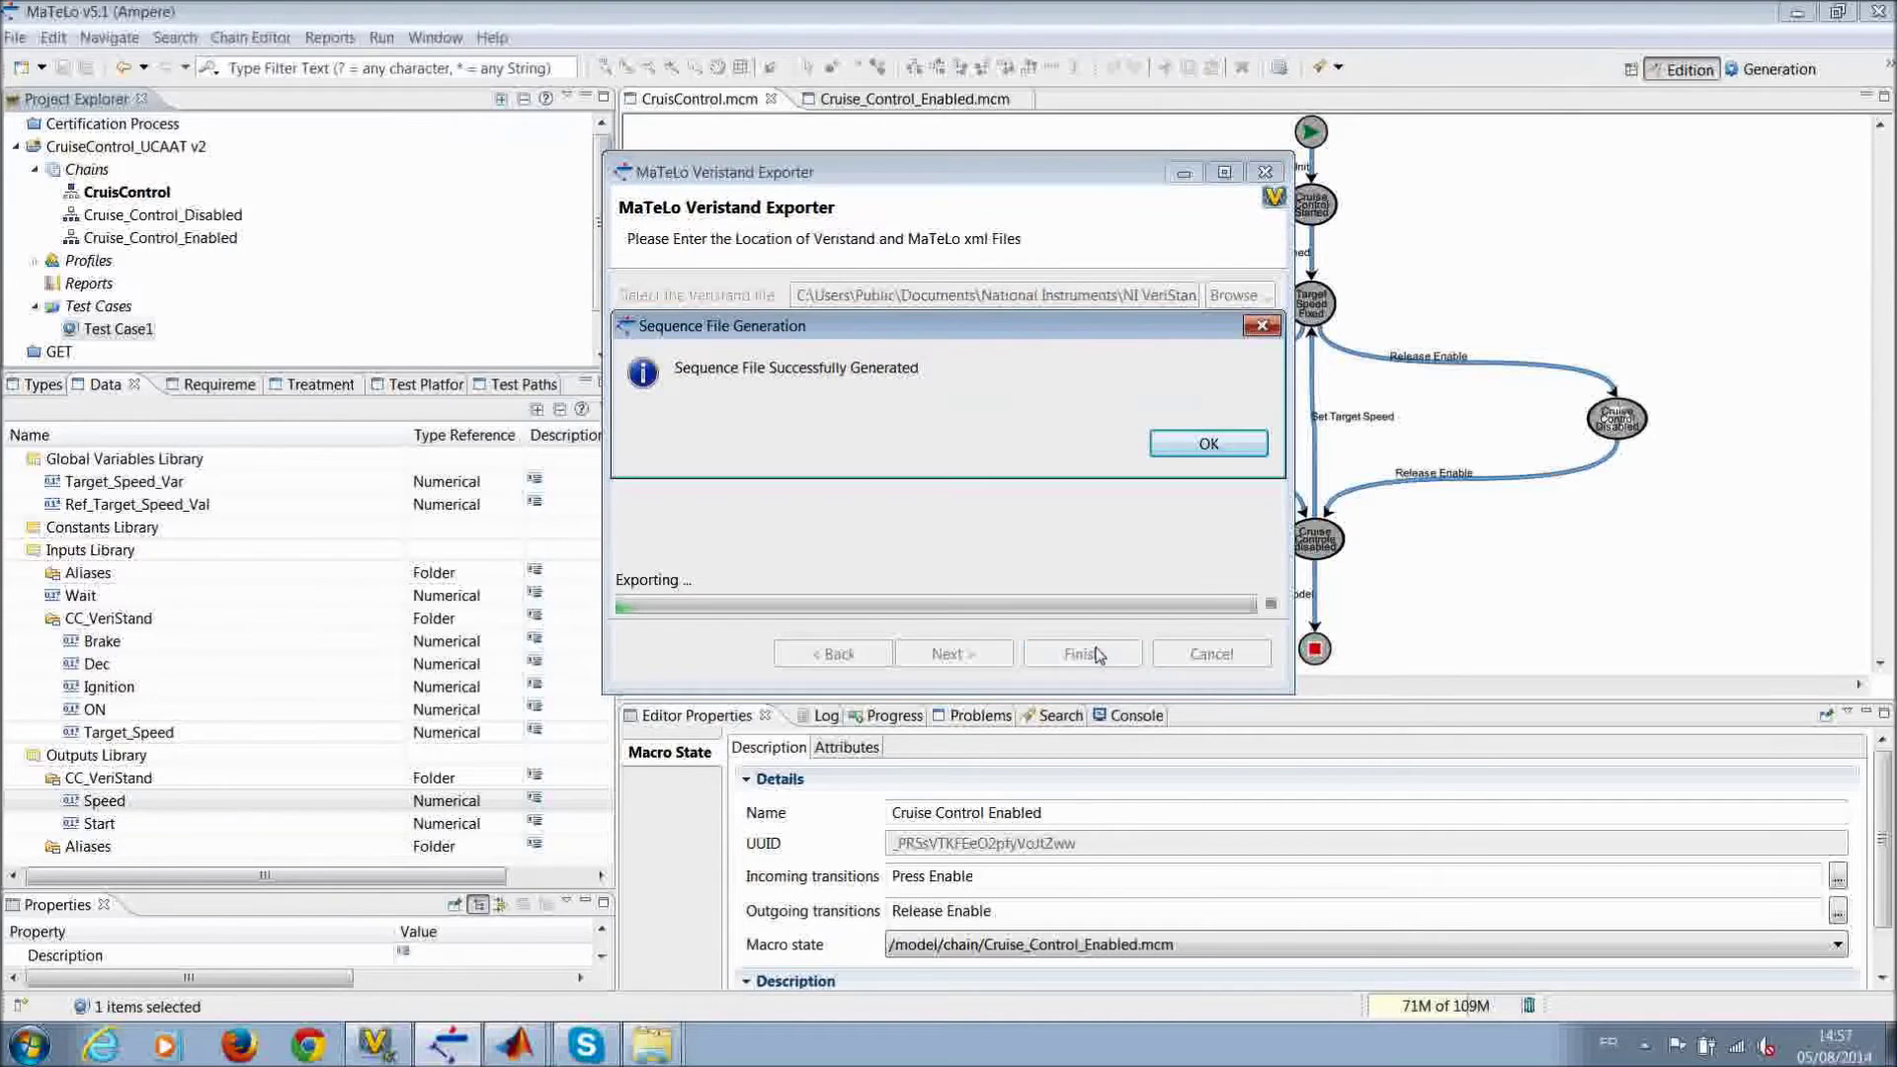
pyautogui.click(1176, 444)
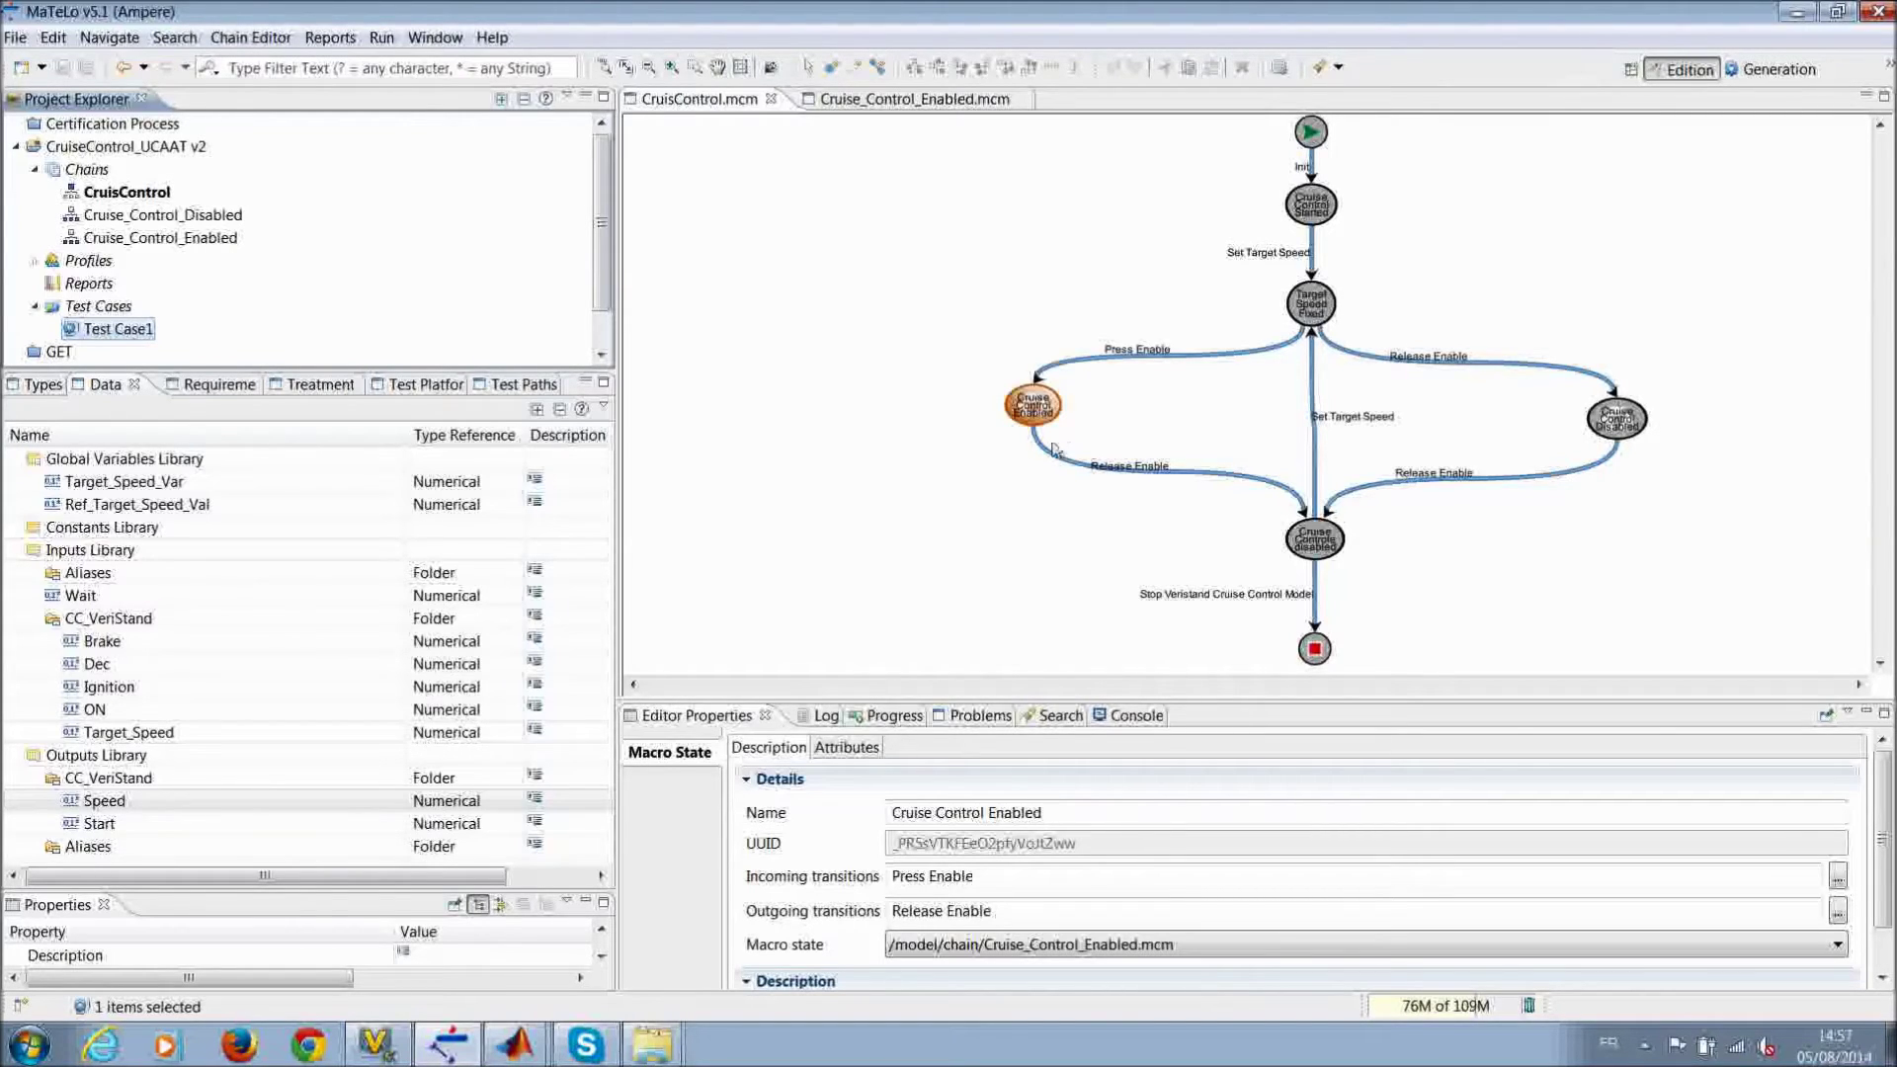
# Step: Switch to Windows Explorer and open Test Matlab VeriStand_Testcase1.nivsseq from the POC\Matlab folder
pyautogui.click(653, 1044)
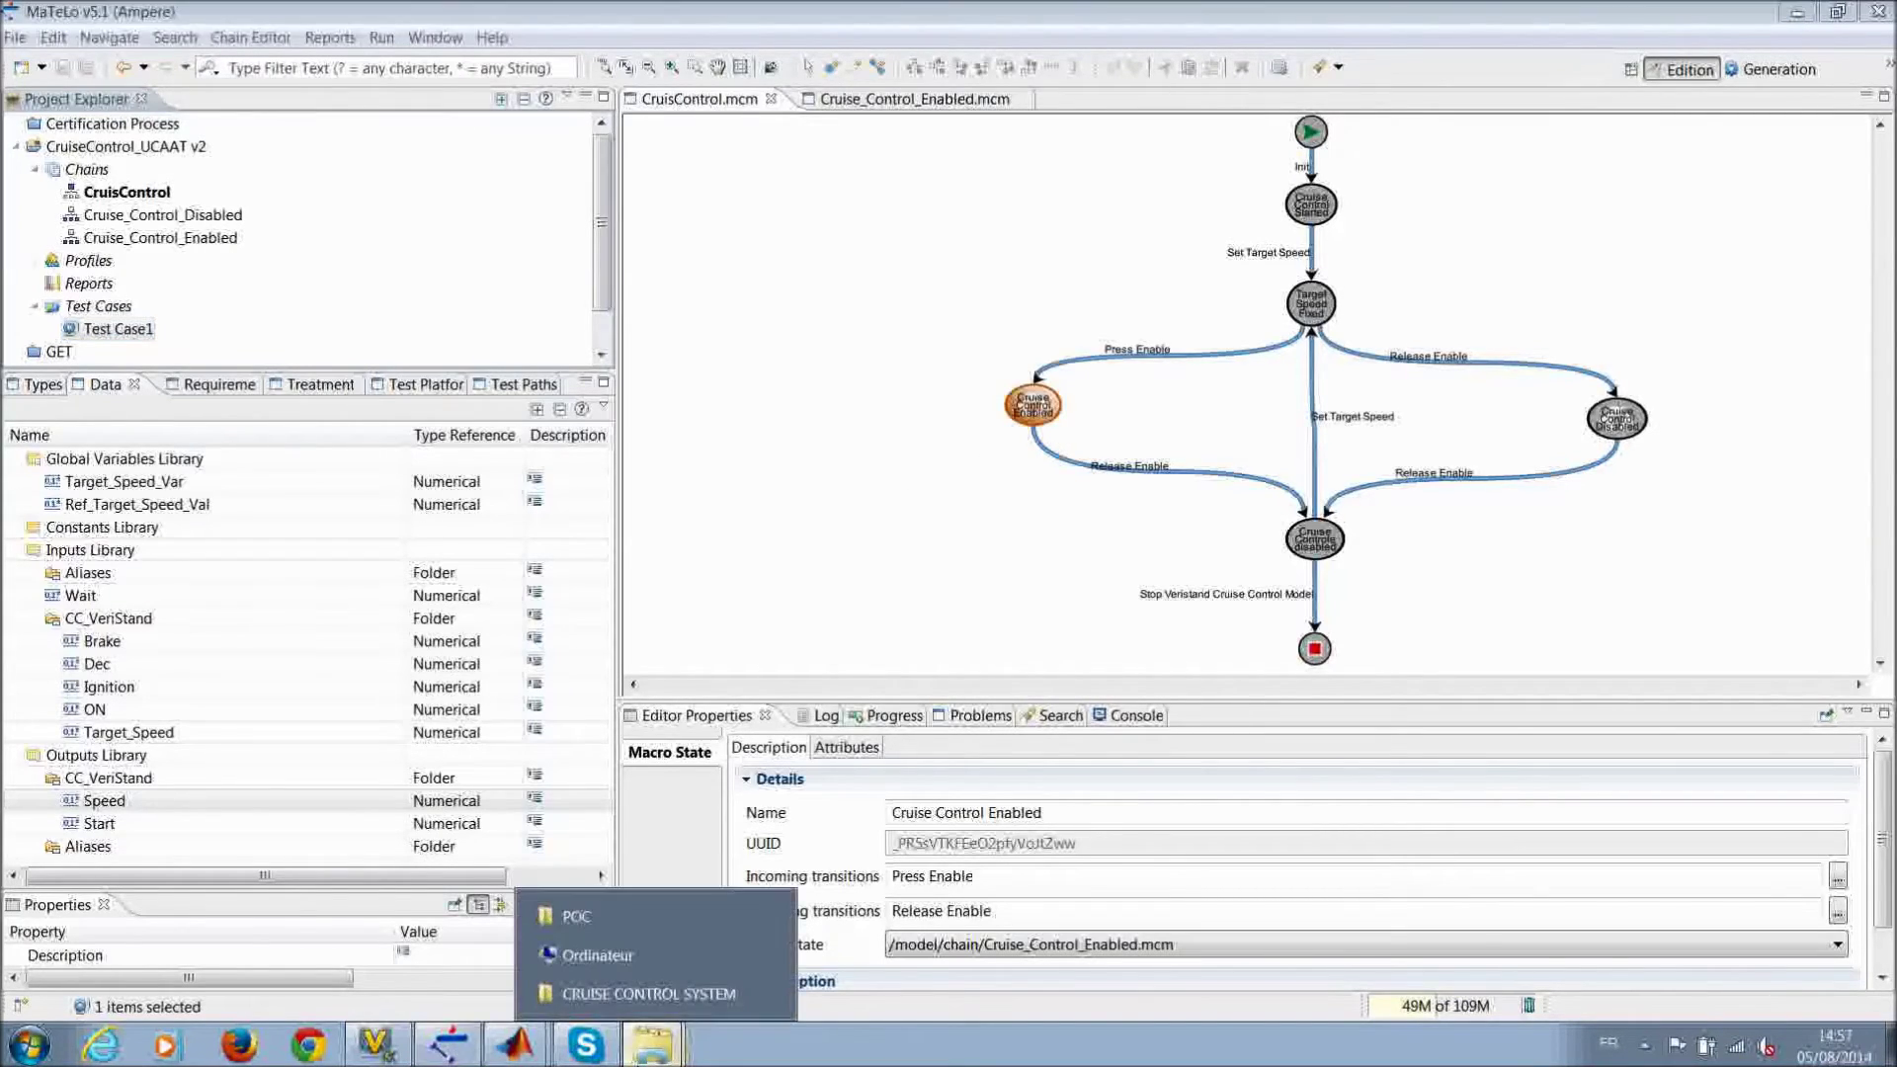
pyautogui.click(650, 921)
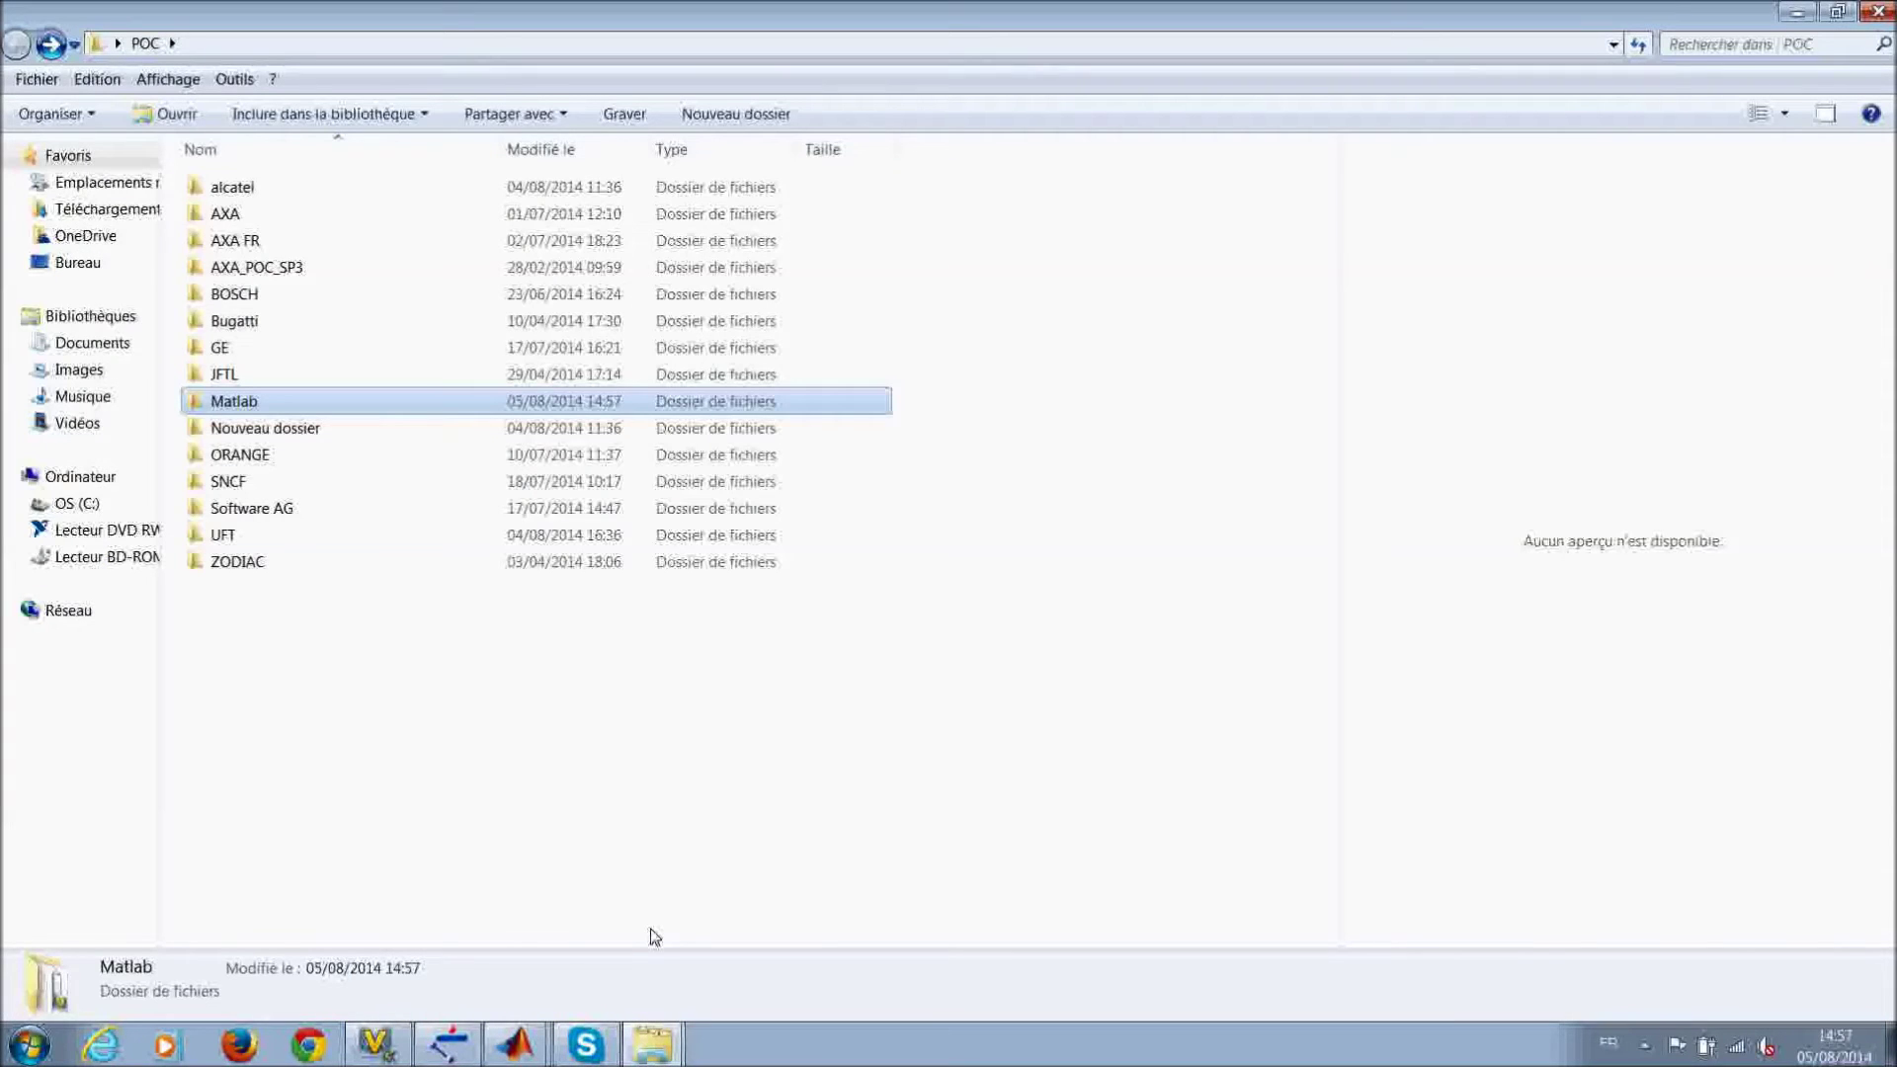
pyautogui.doubleClick(270, 409)
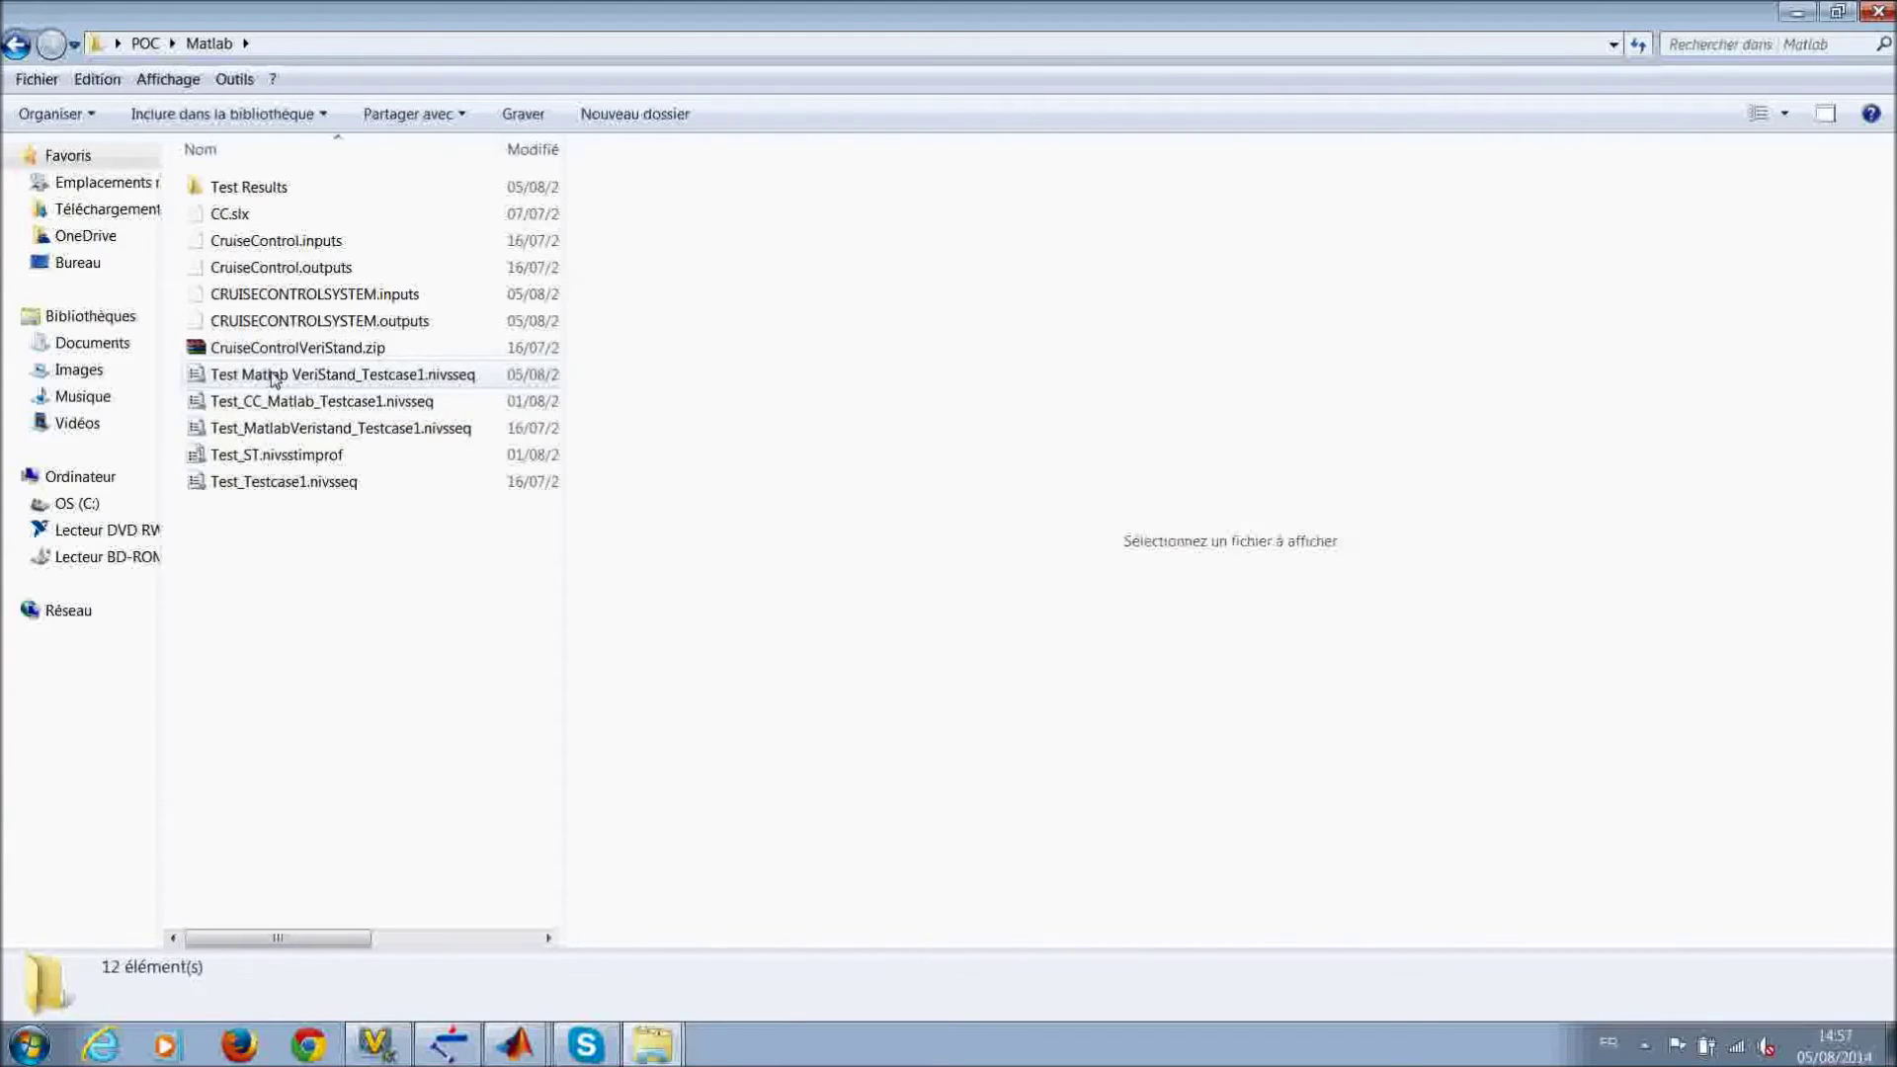
pyautogui.click(274, 379)
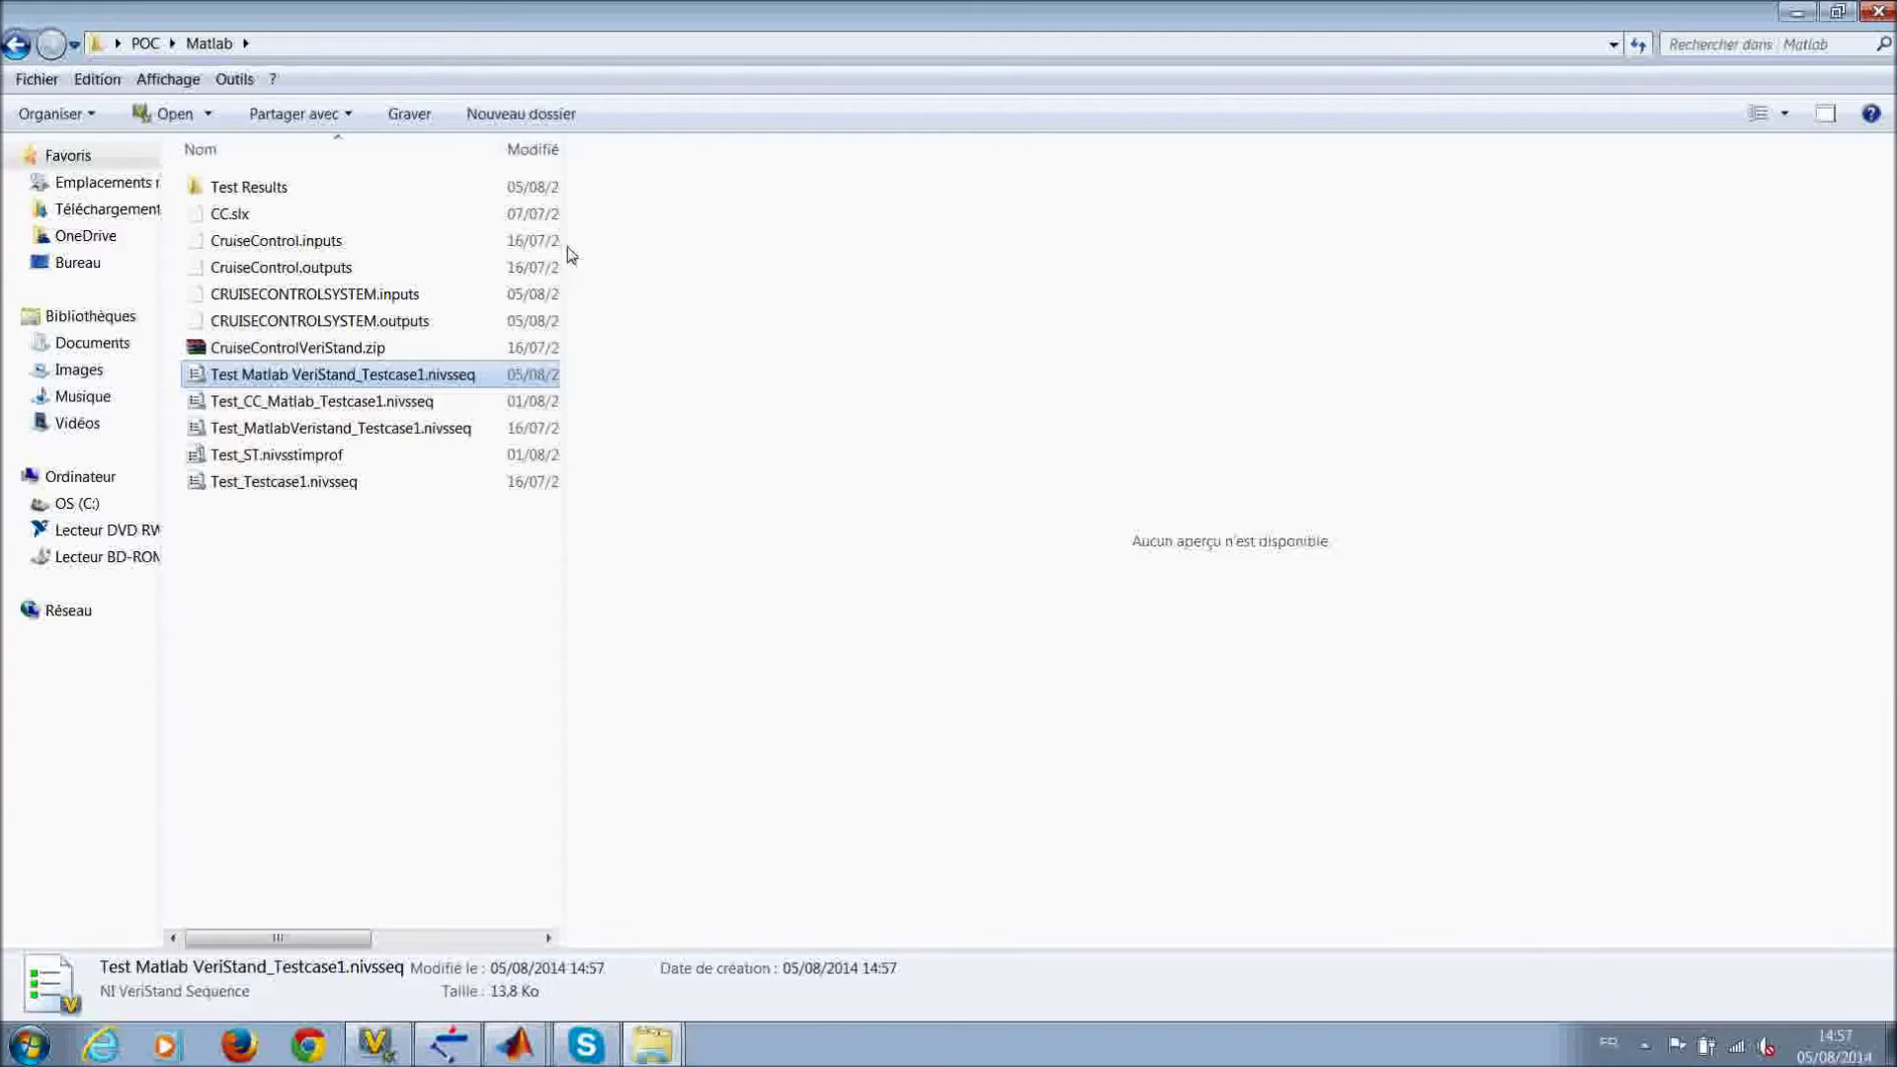
pyautogui.moveTo(560, 245); pyautogui.dragTo(906, 409)
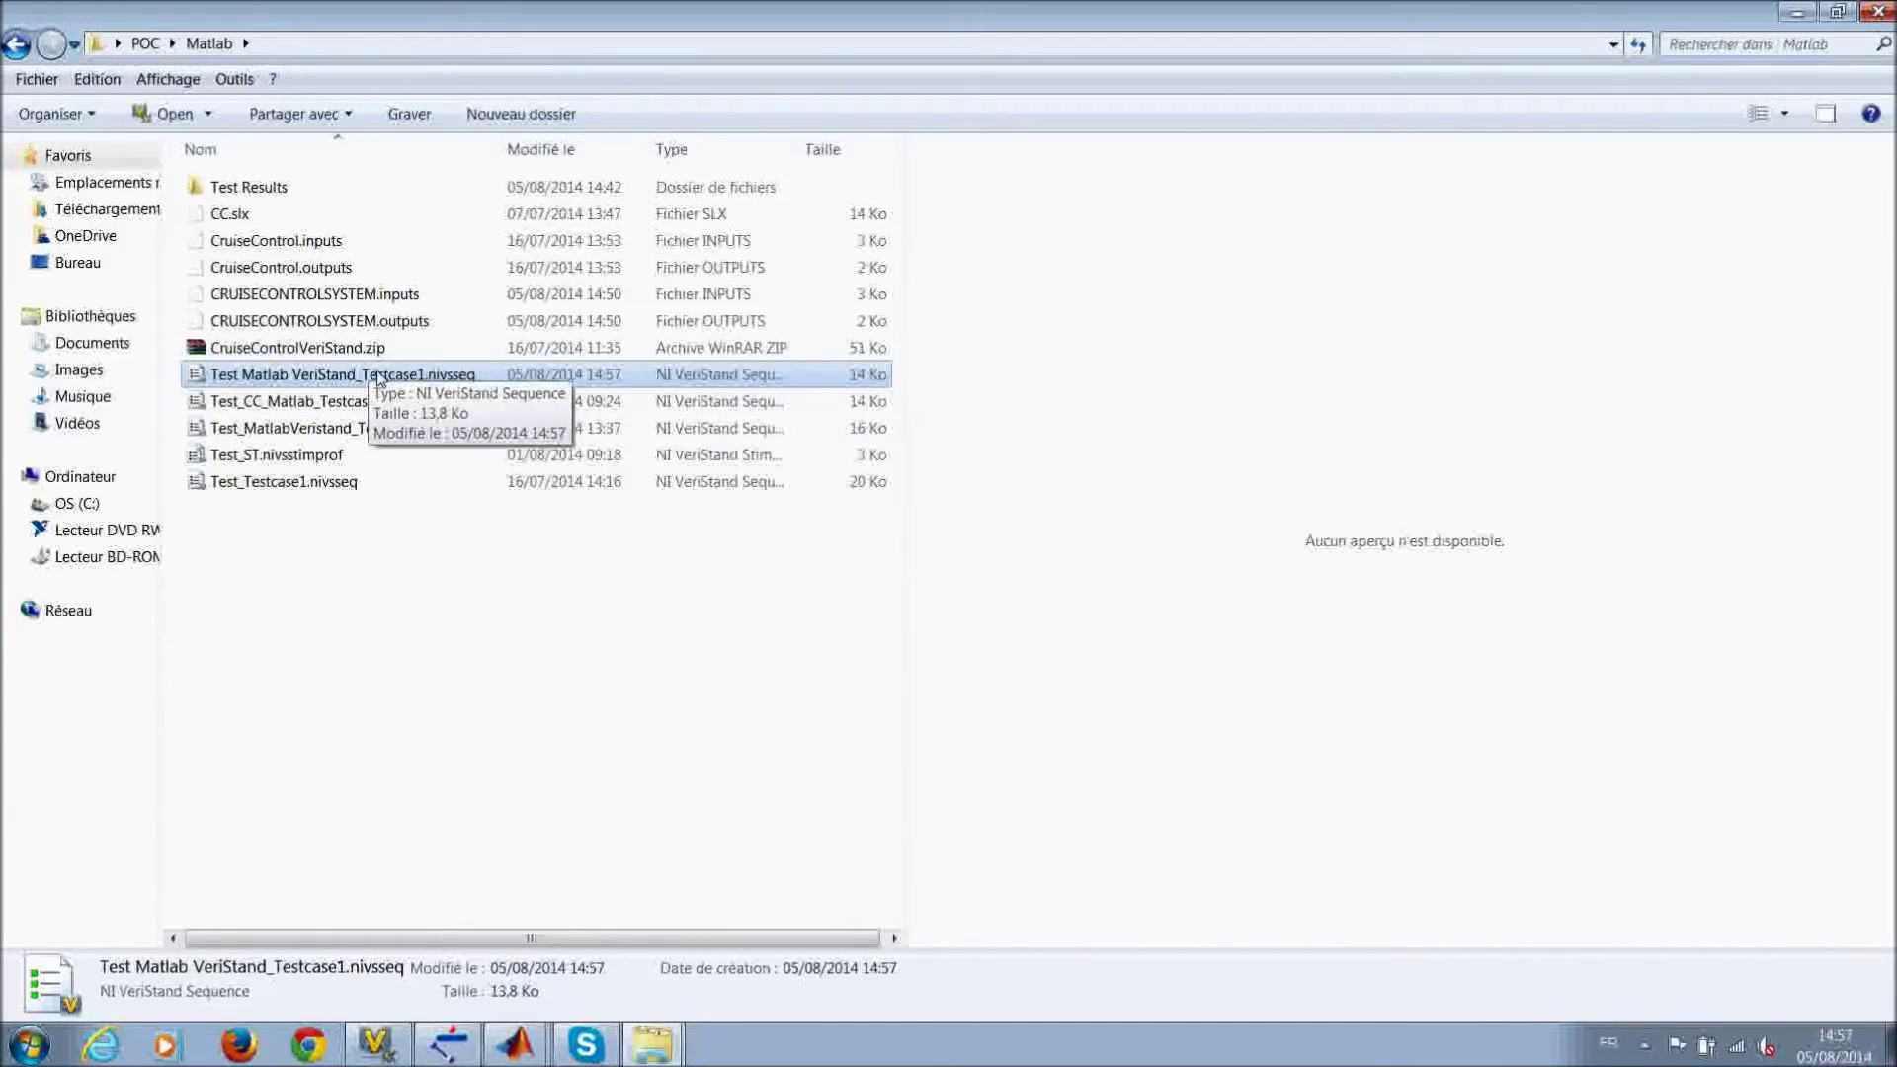
pyautogui.rightClick(377, 374)
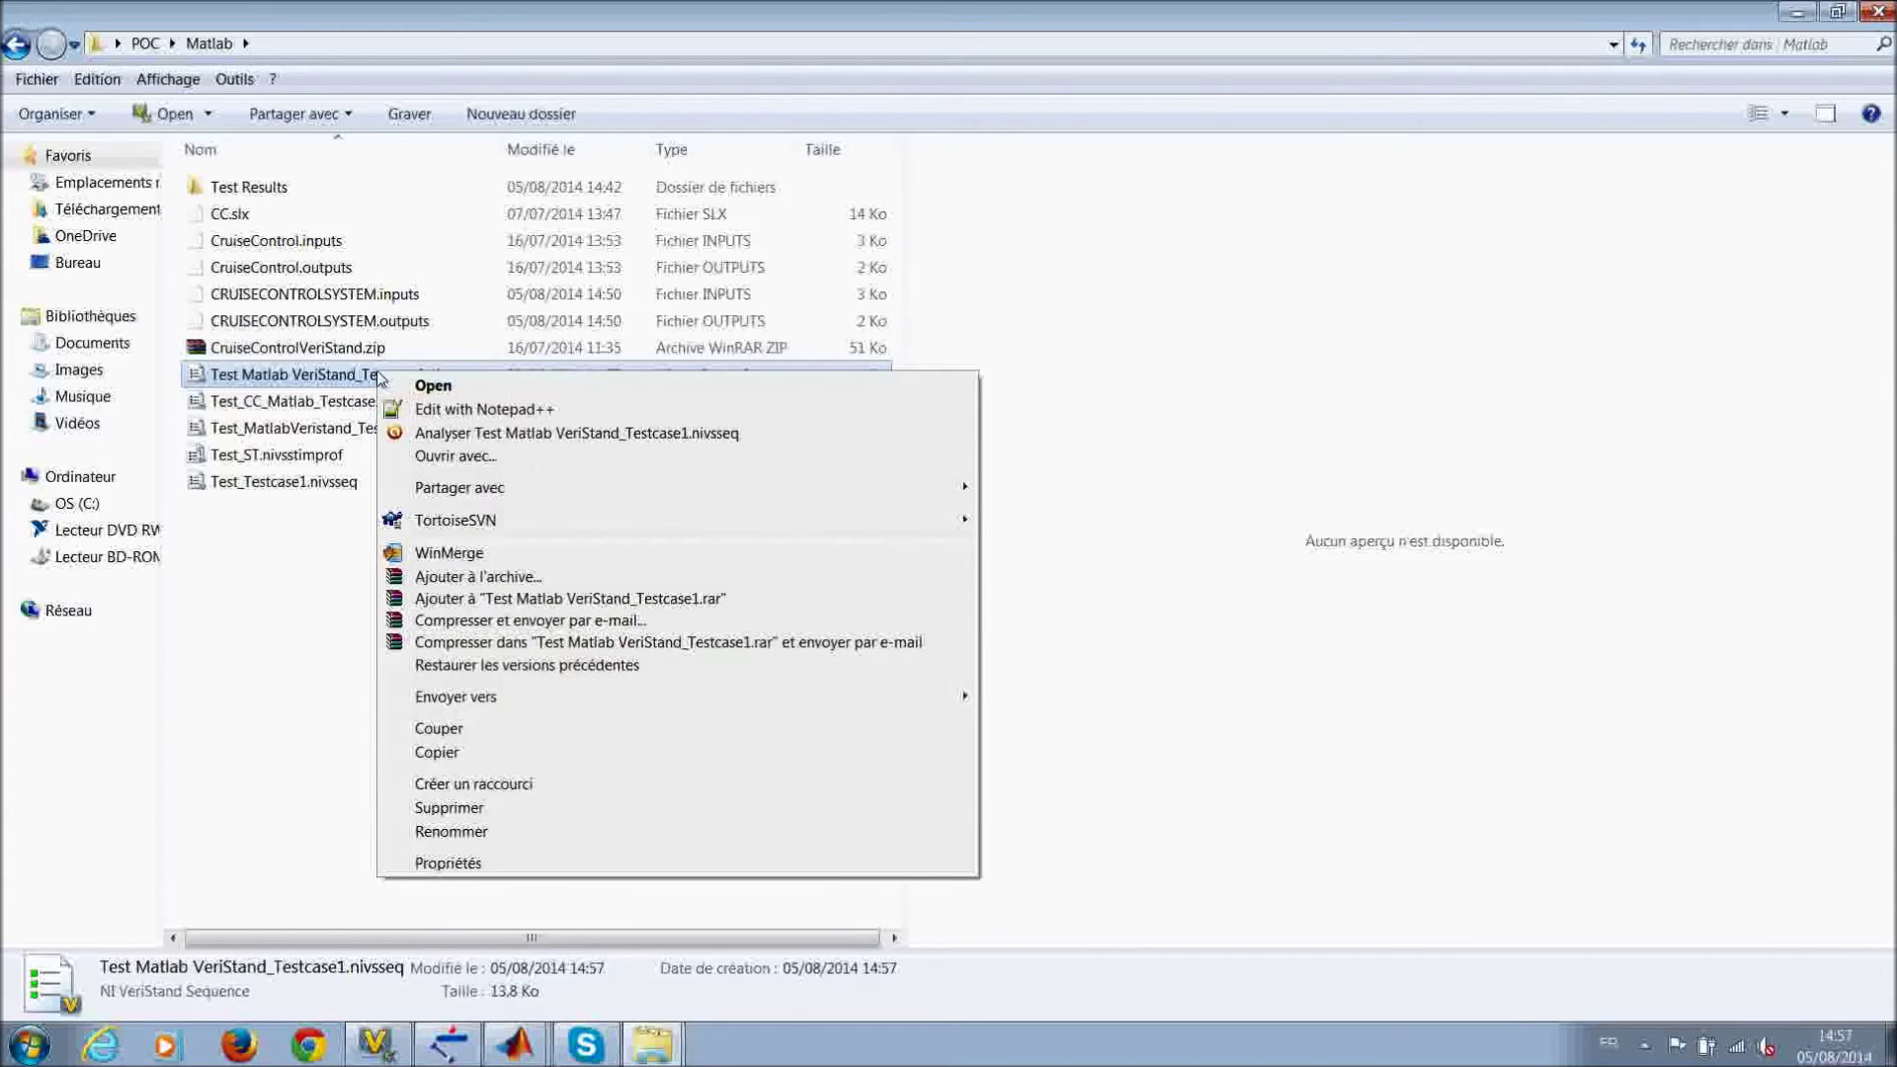
pyautogui.click(434, 386)
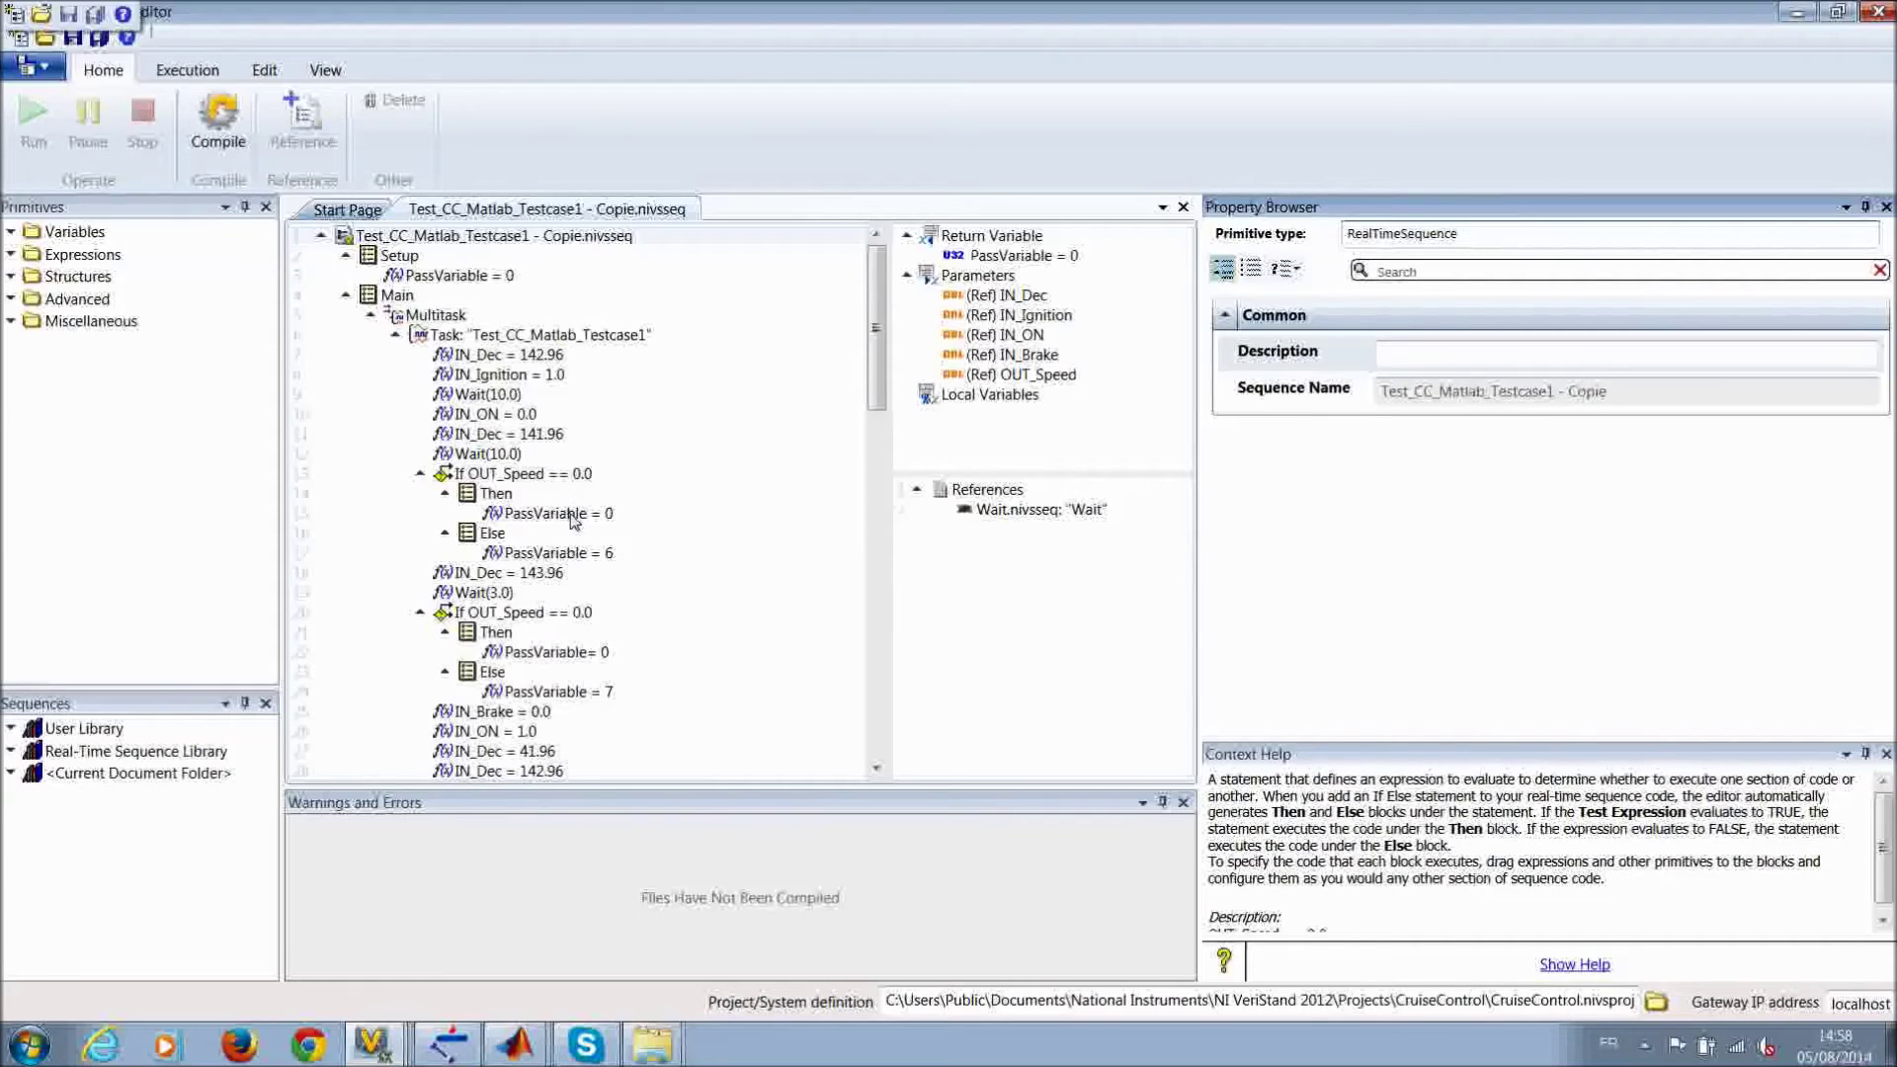
# Step: Examine the default channel assignments of the sequence's parameters IN_Dec, IN_Ignition, IN_ON, IN_Brake and OUT_Speed
pyautogui.moveTo(877, 384); pyautogui.dragTo(889, 247)
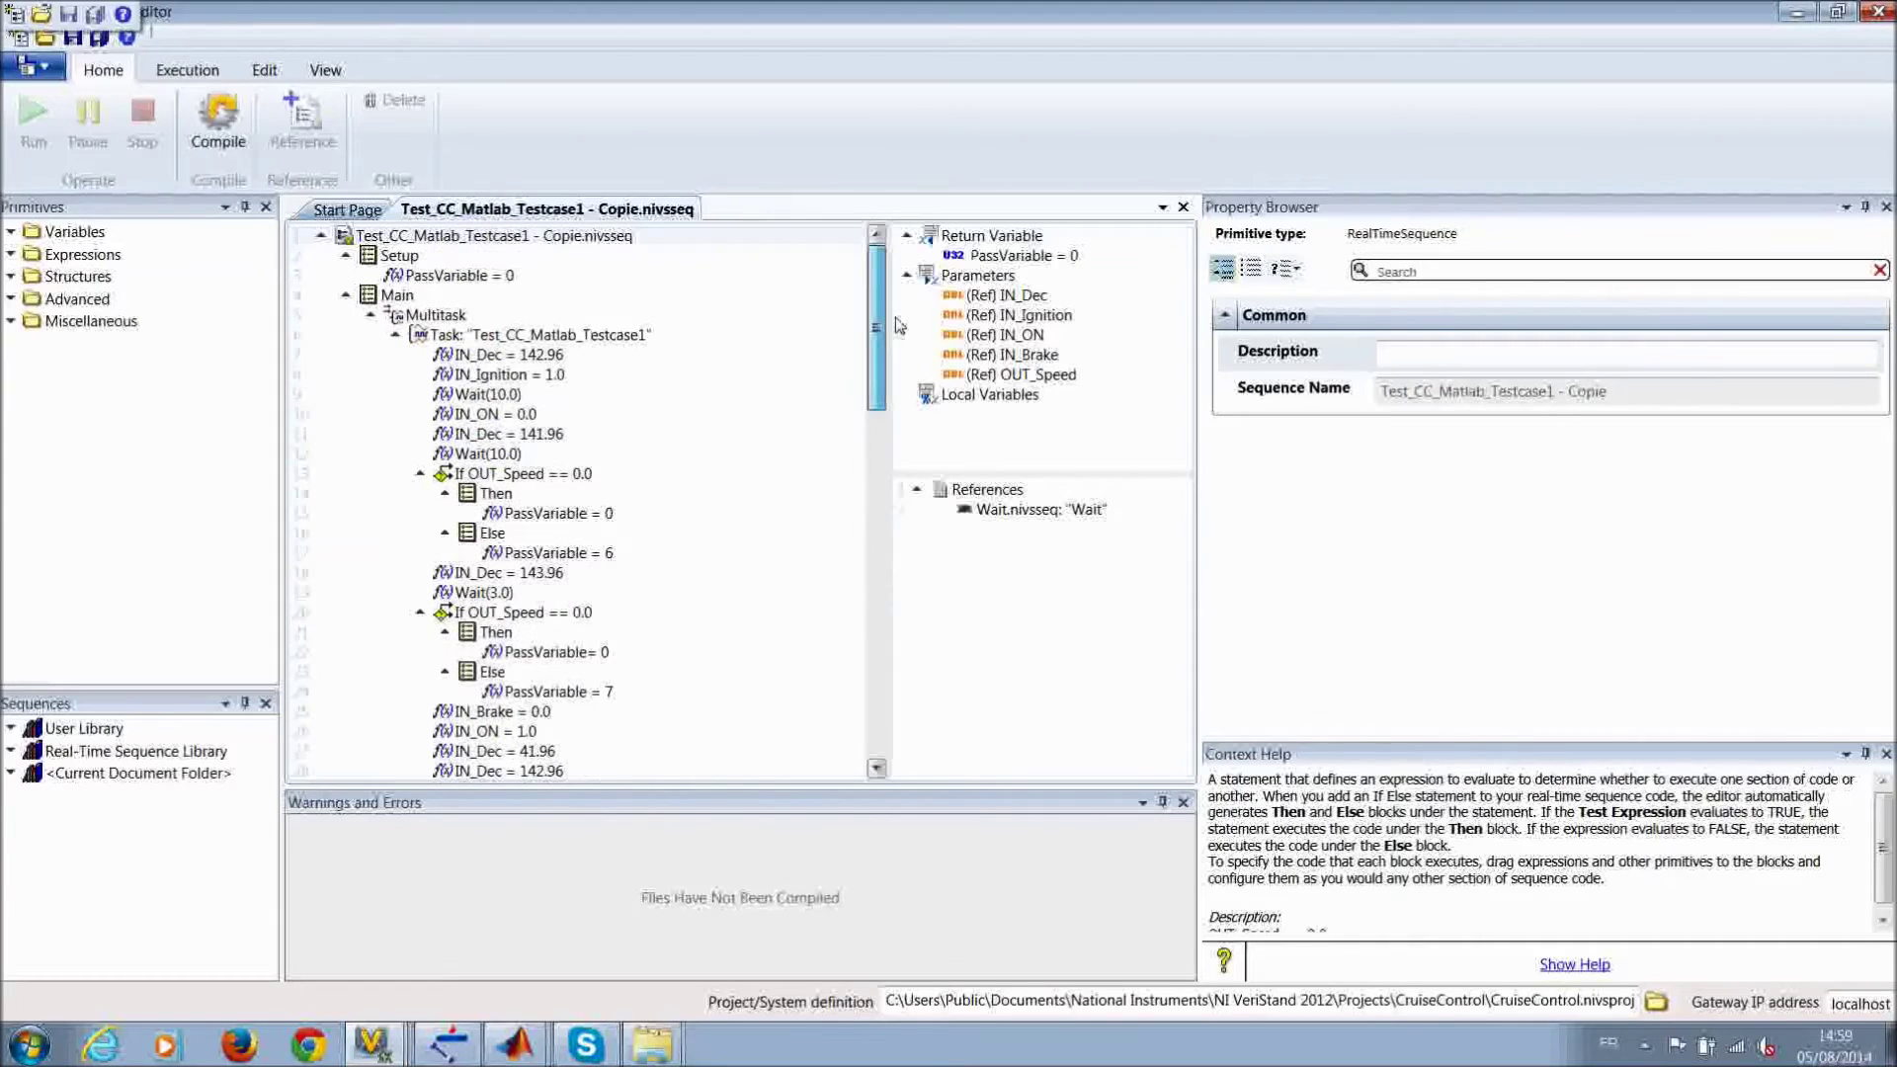
pyautogui.click(977, 310)
pyautogui.click(977, 300)
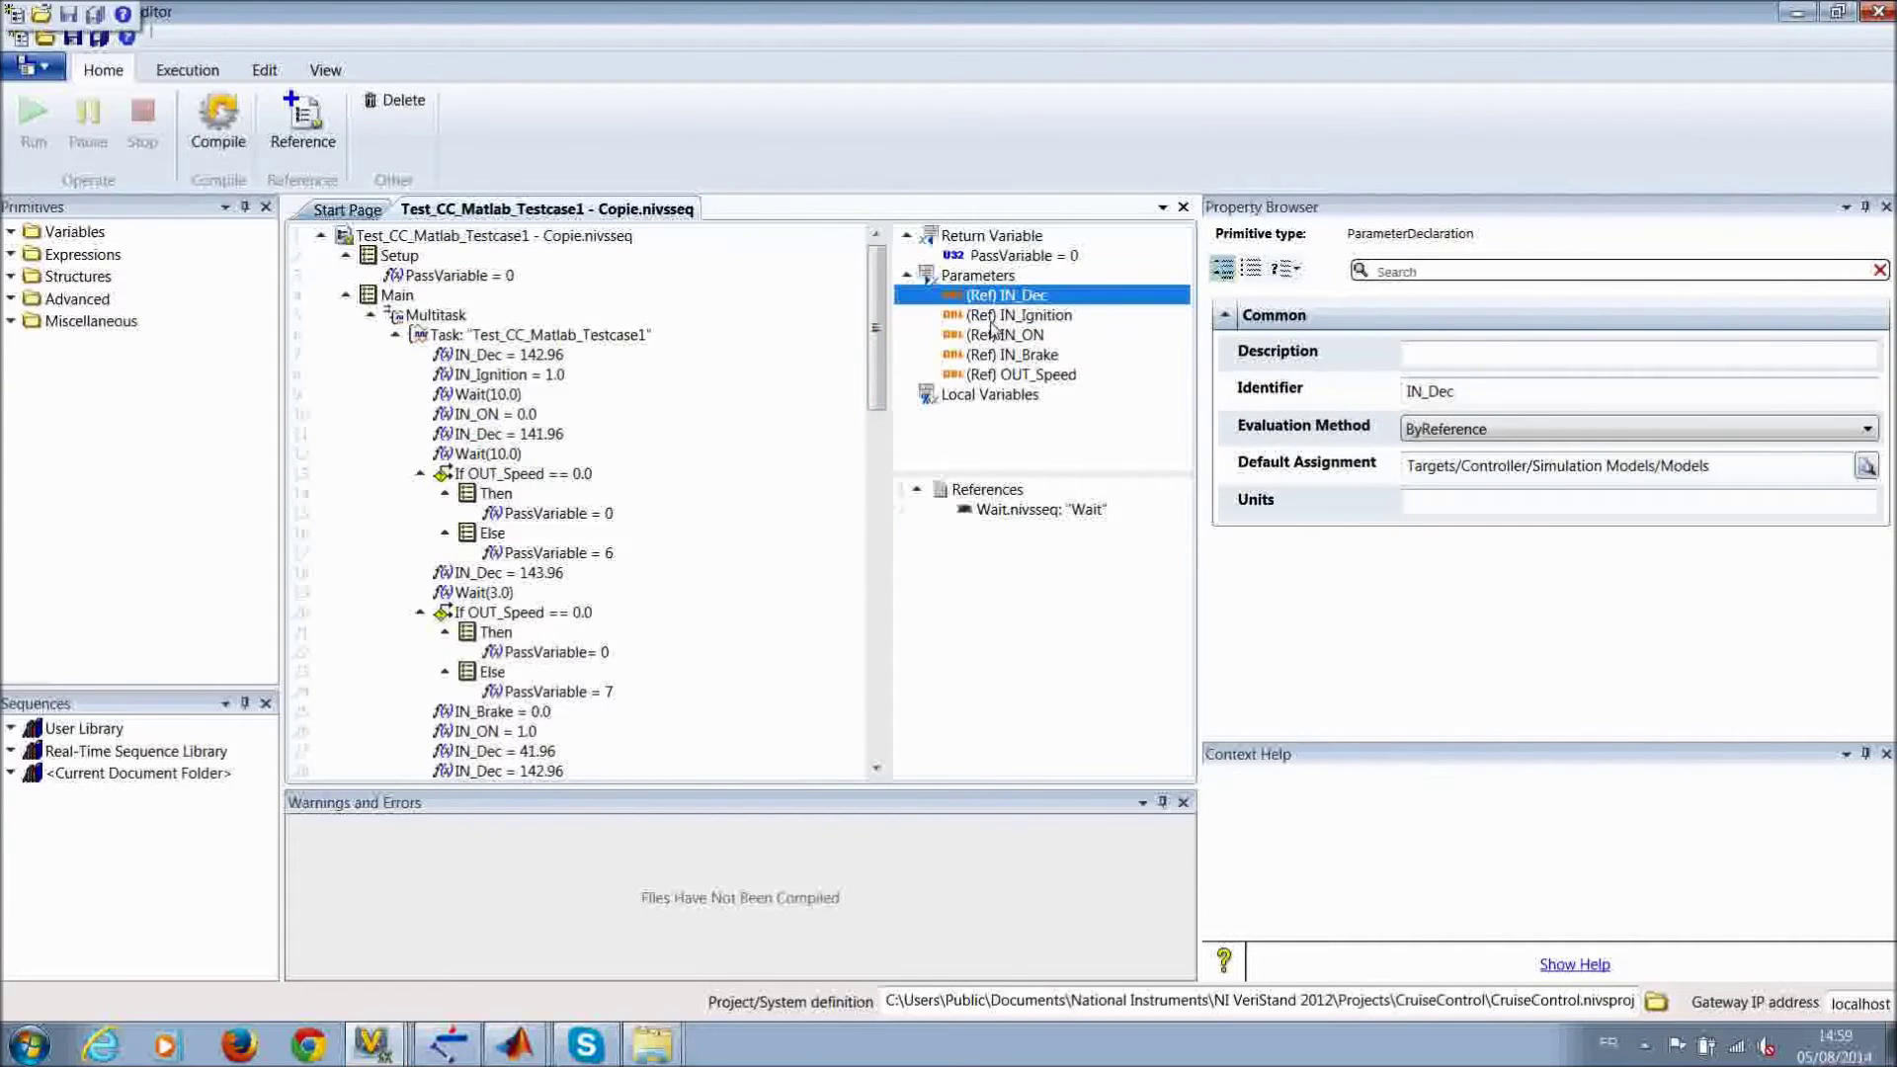
pyautogui.click(991, 316)
pyautogui.click(998, 335)
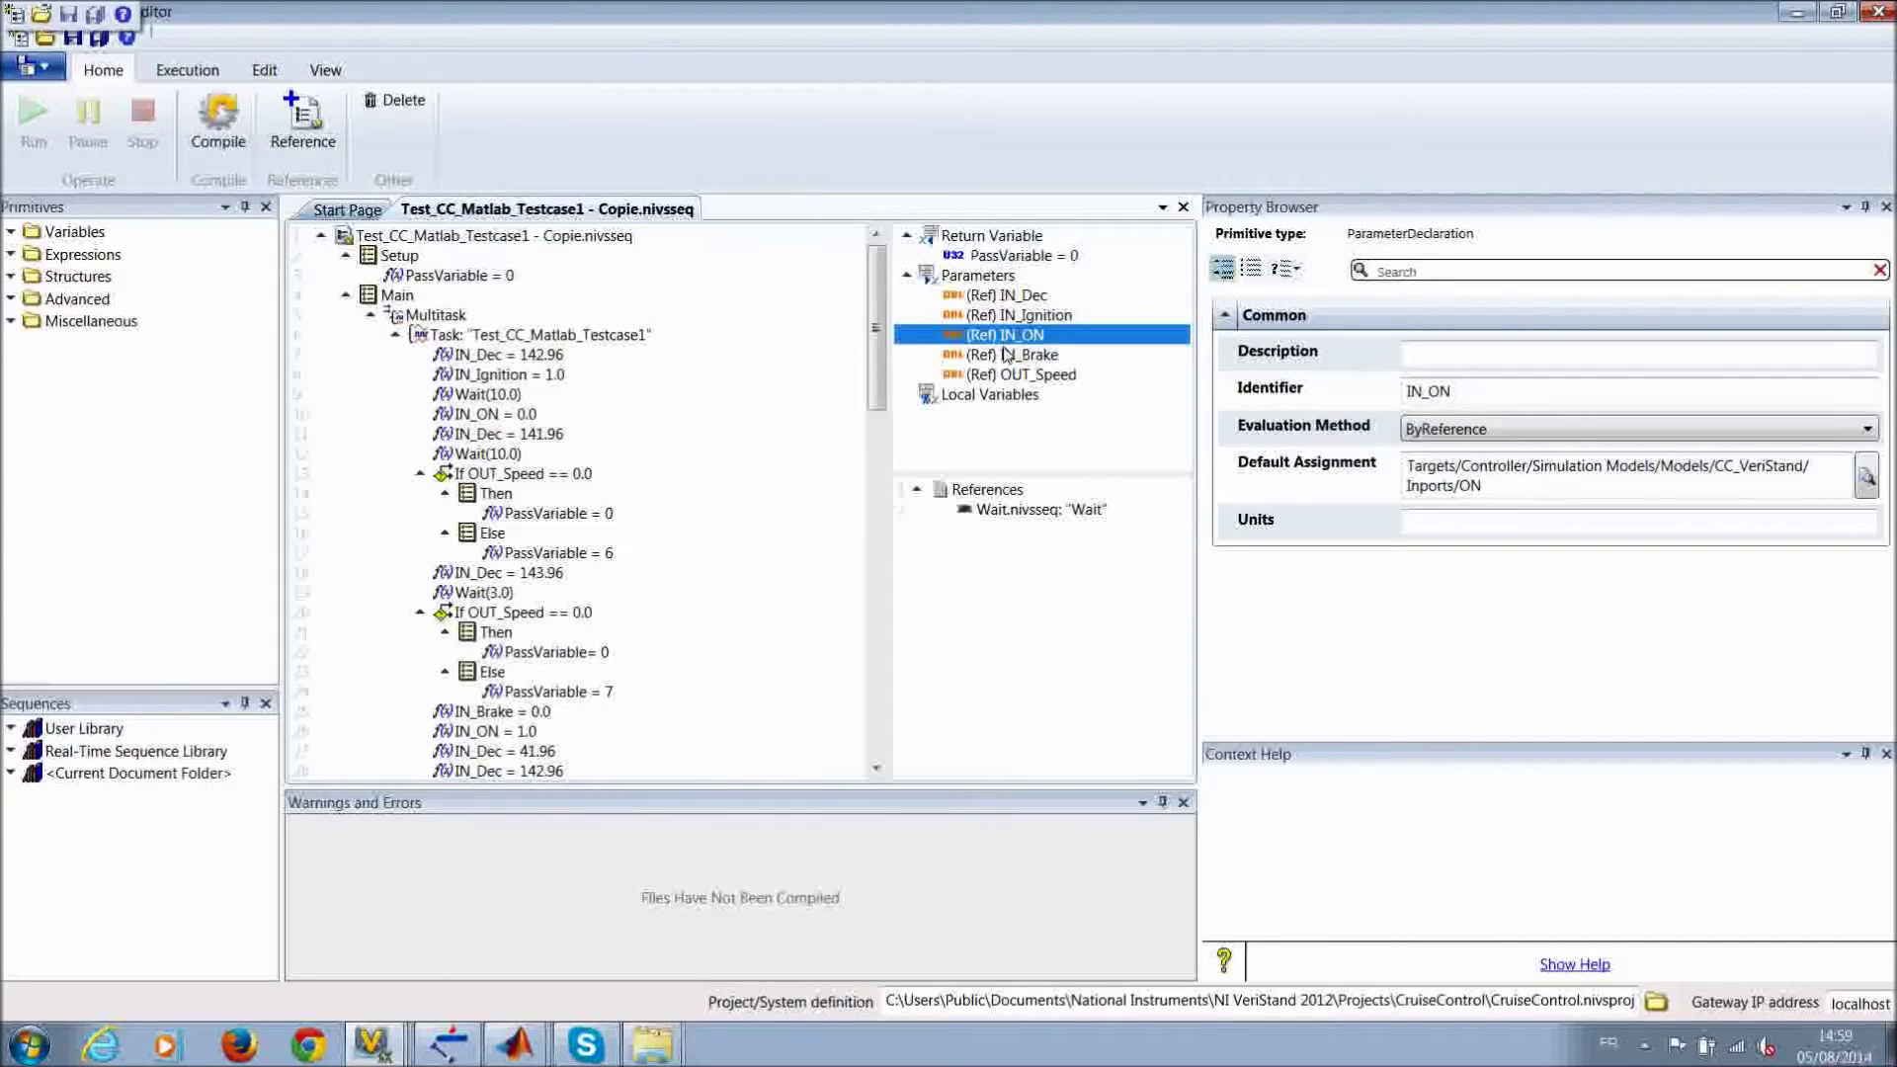
pyautogui.click(1008, 357)
pyautogui.click(1016, 376)
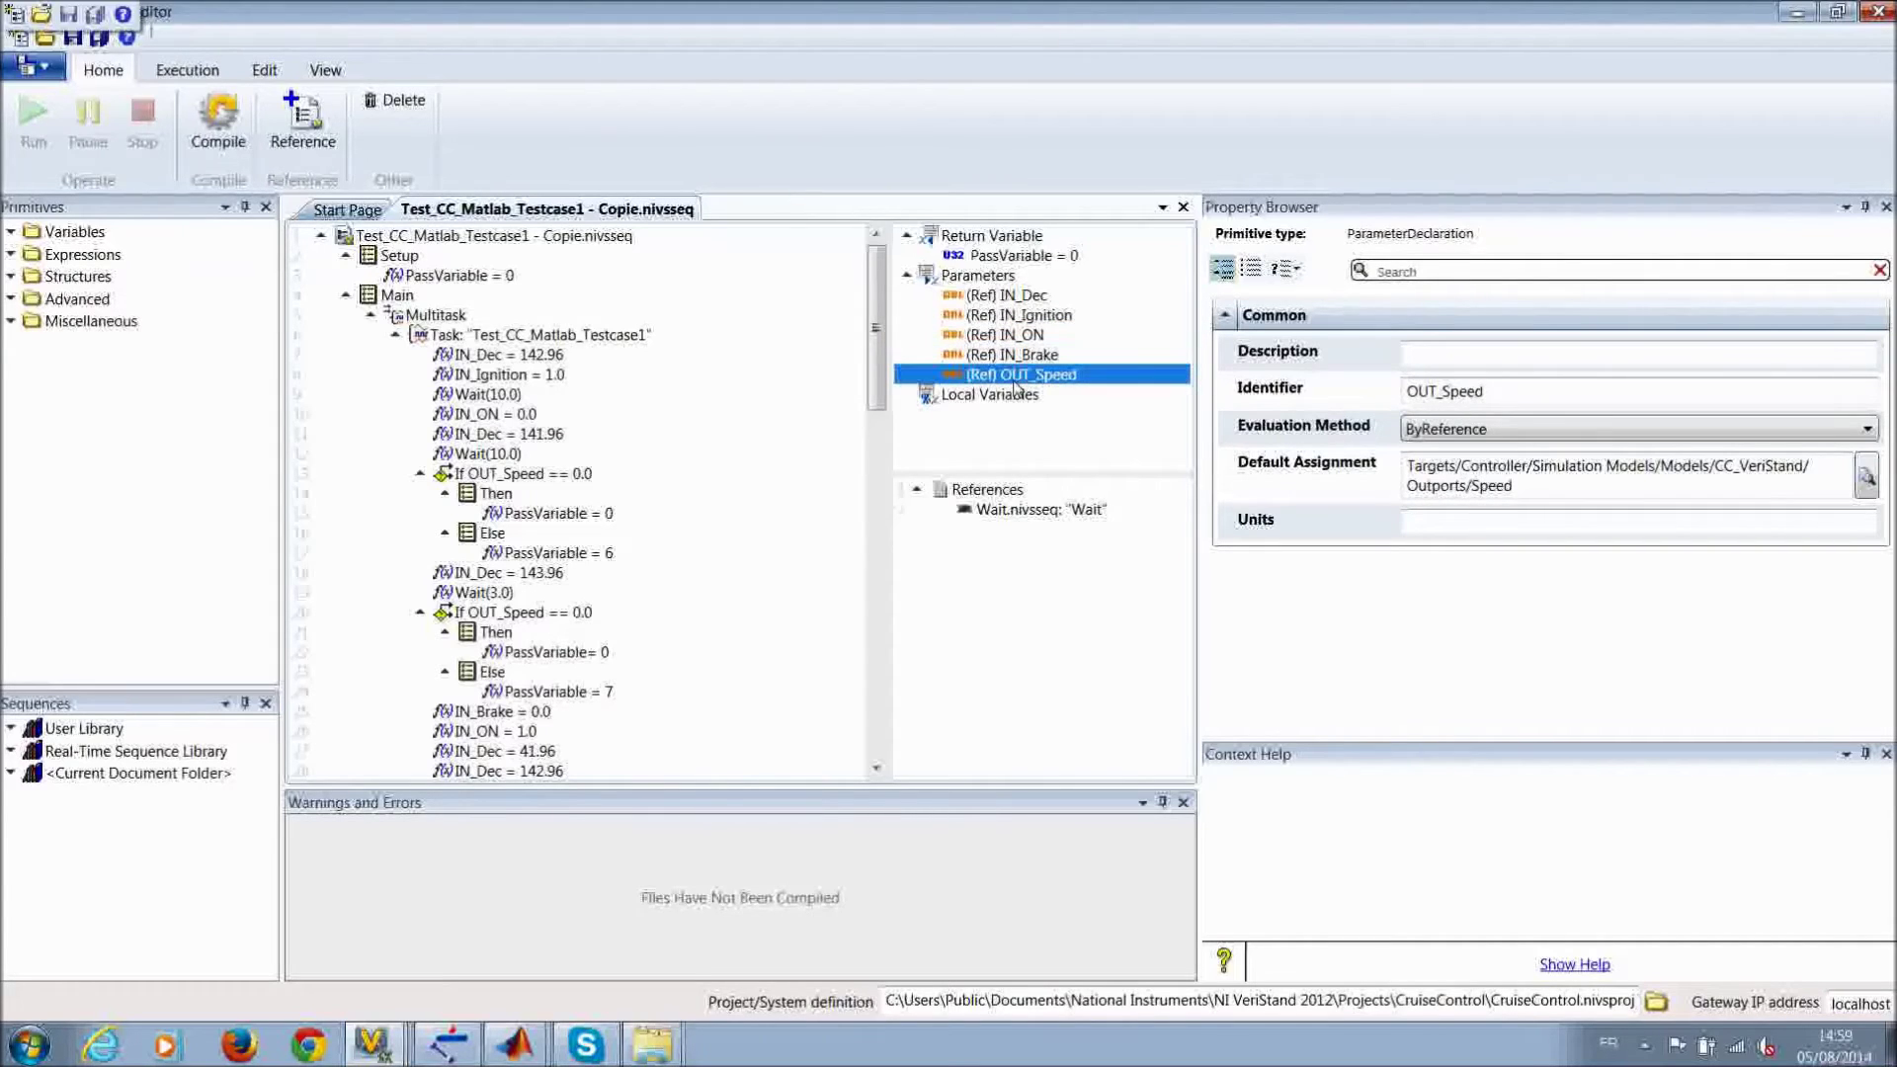
pyautogui.click(1037, 294)
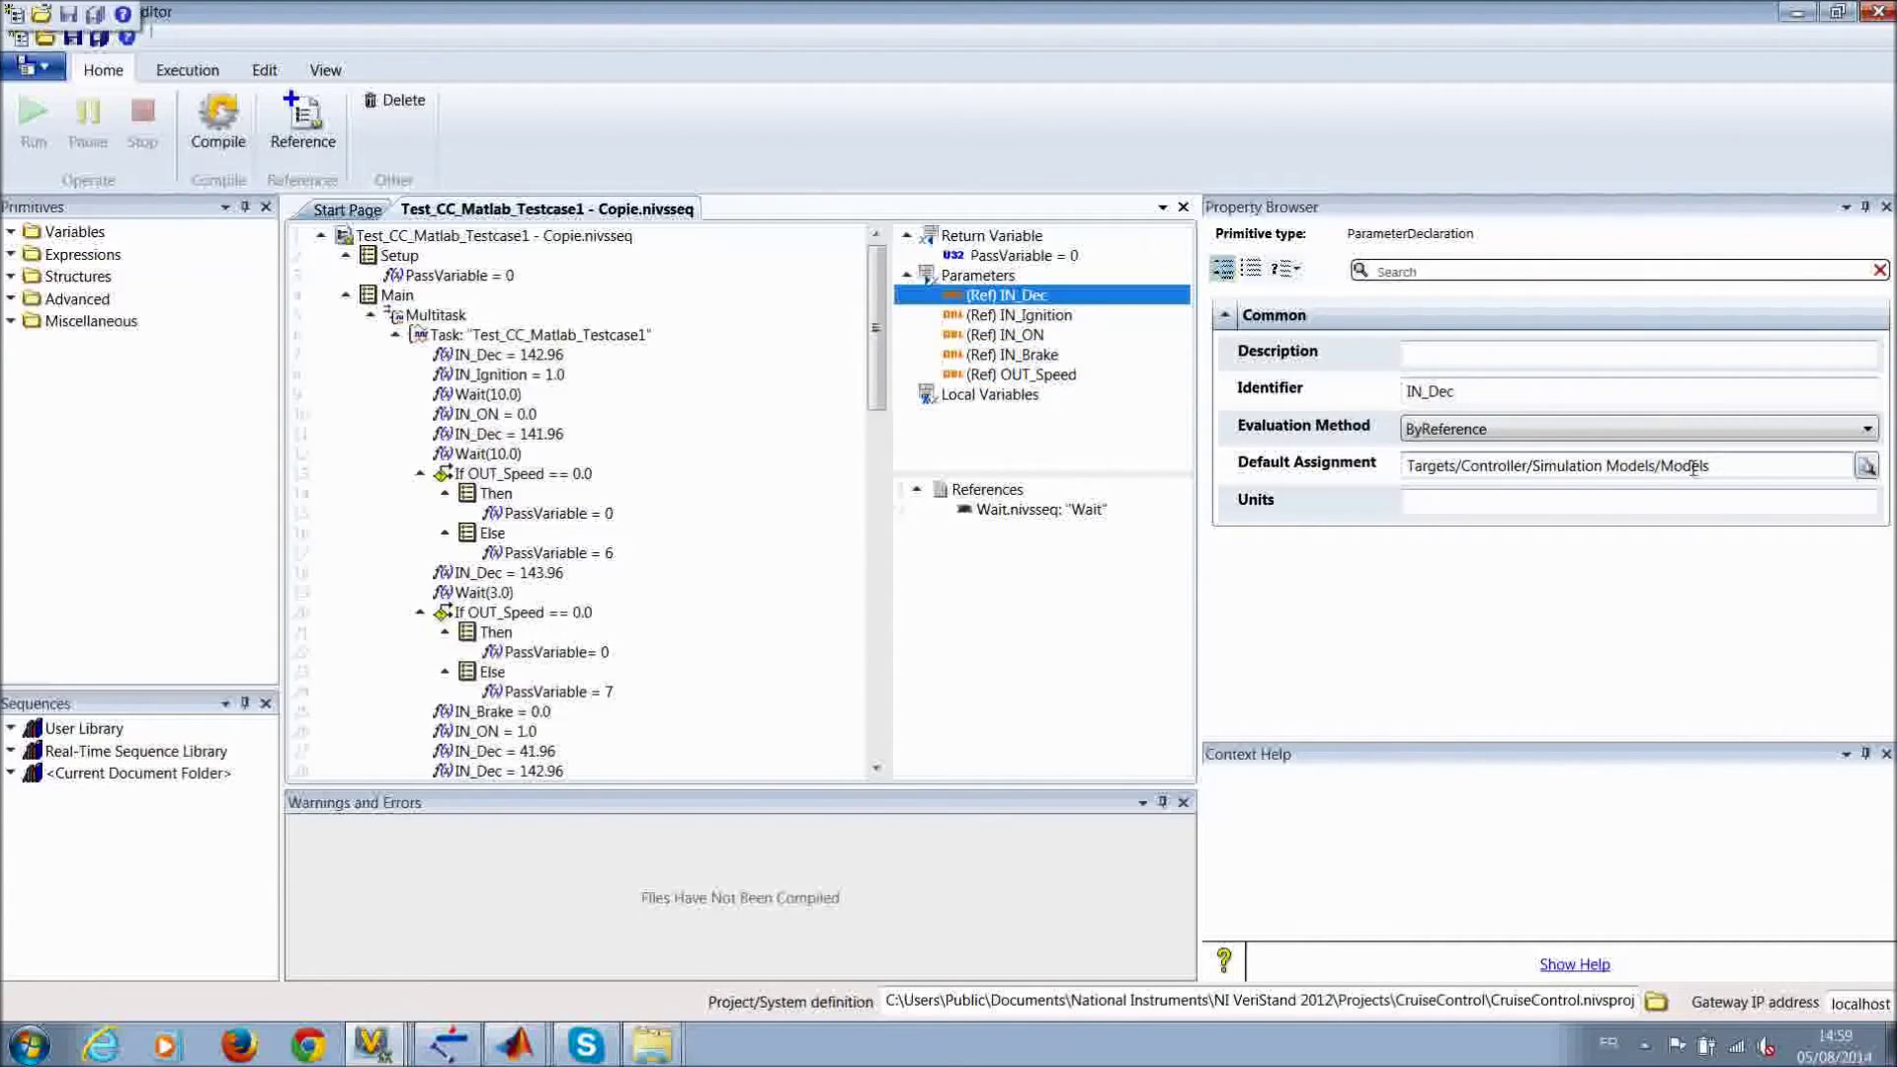
pyautogui.click(1040, 317)
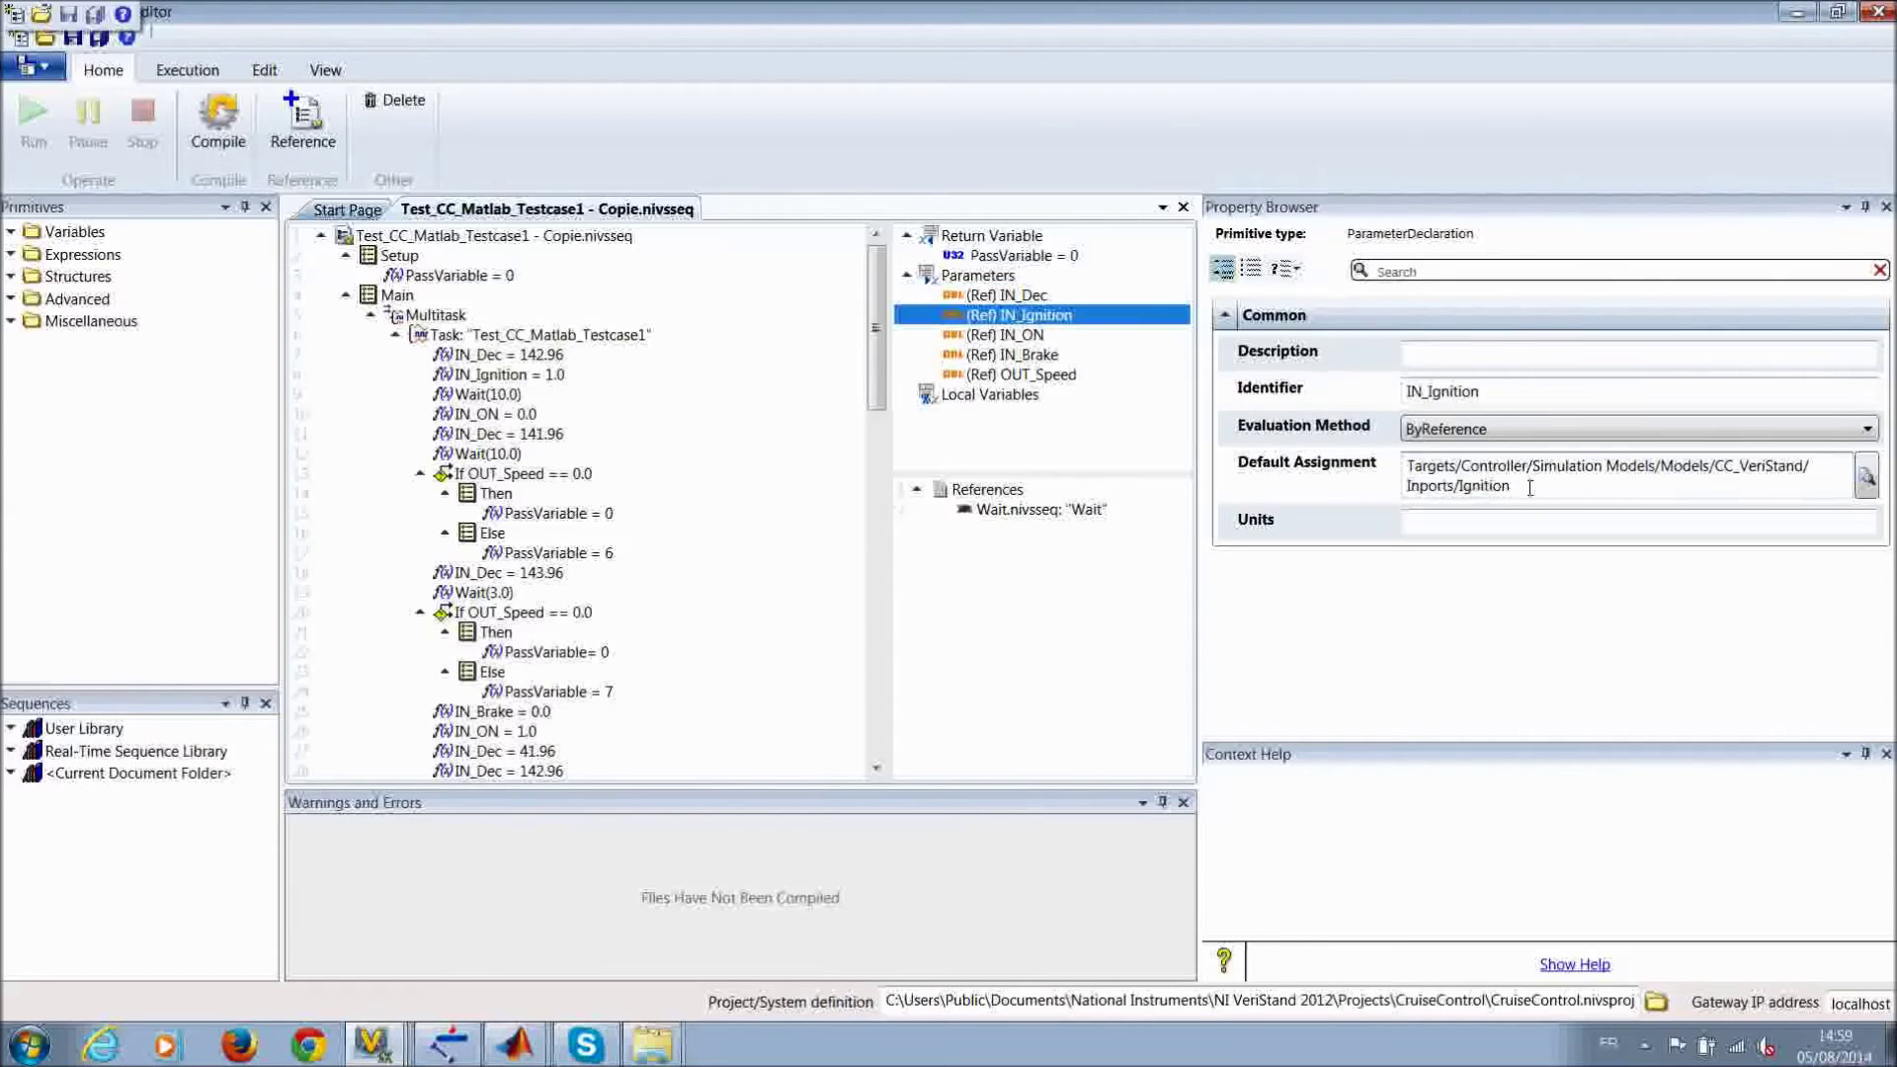
pyautogui.click(1369, 461)
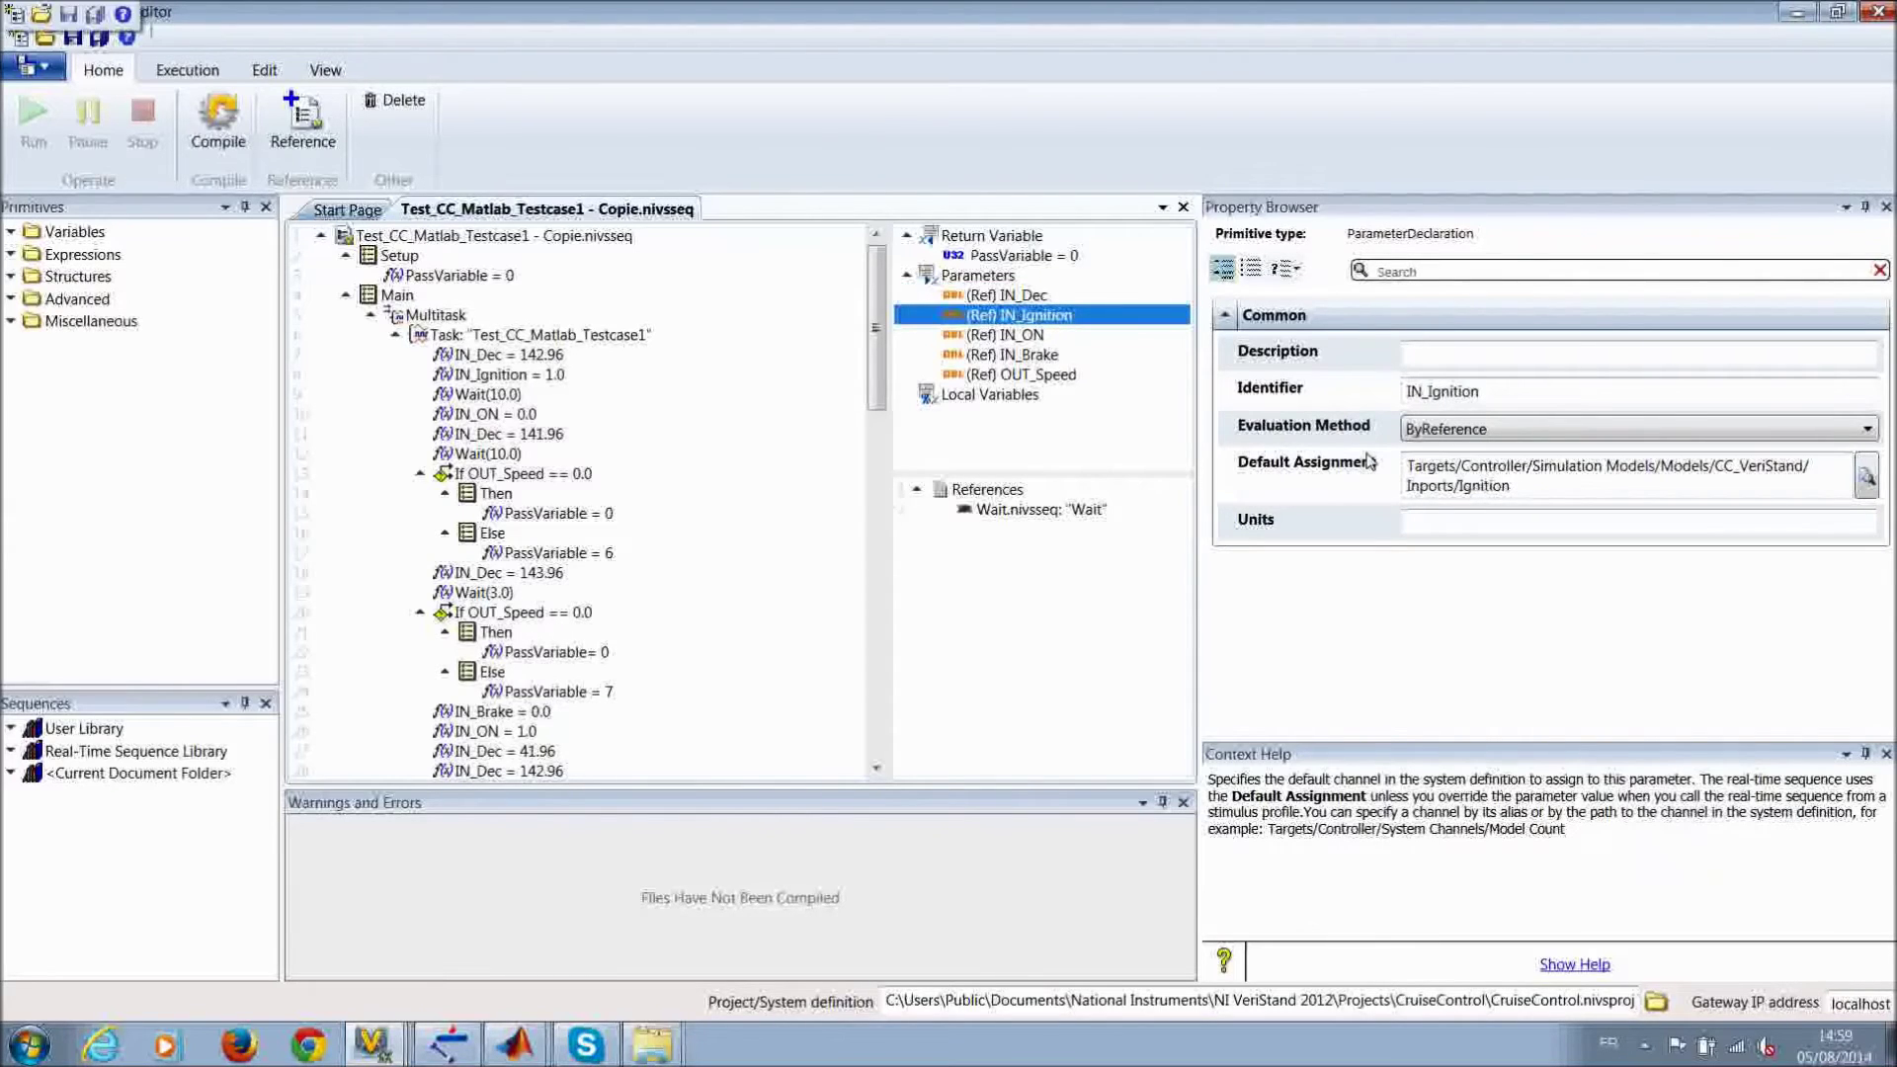
pyautogui.click(987, 335)
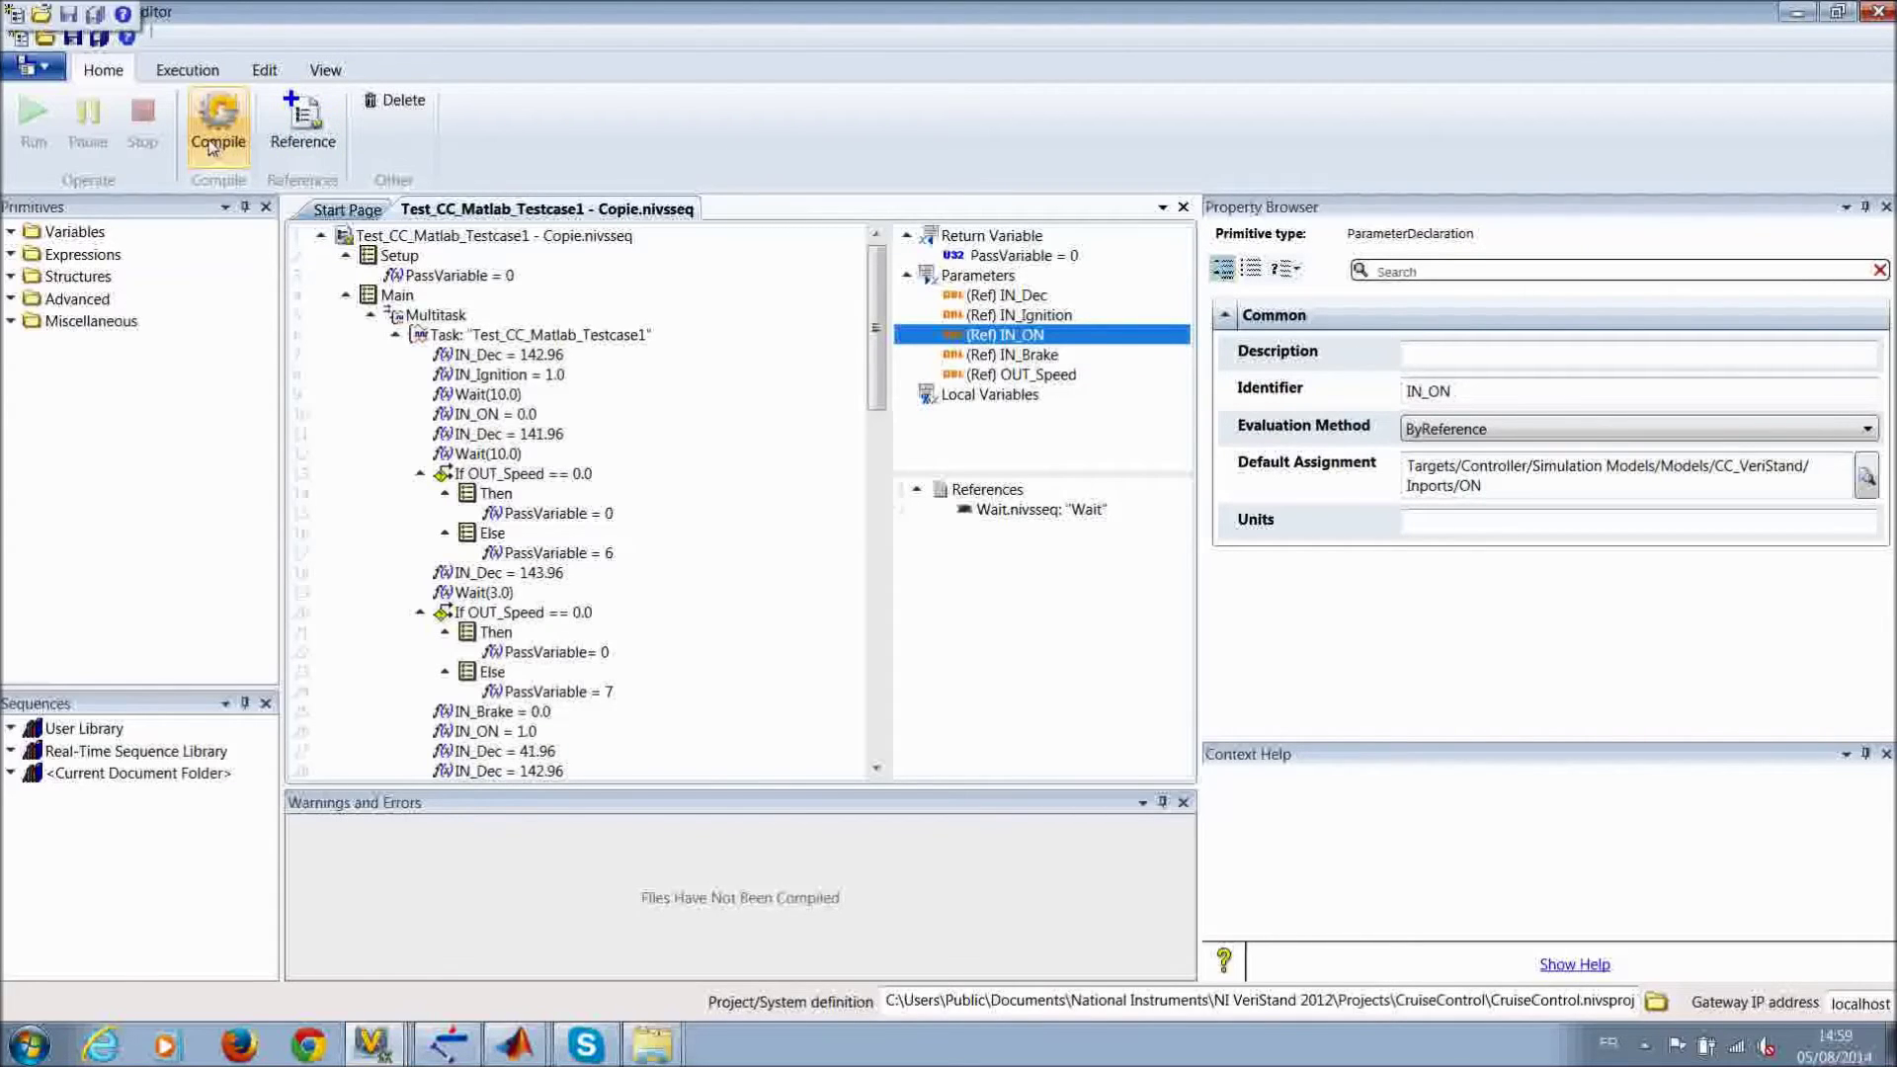
# Step: Bring the main Stimulus Profile Editor window containing the Test_CC_Matlab_Testcase1 - Copie sequence to the front
pyautogui.click(36, 68)
pyautogui.click(36, 67)
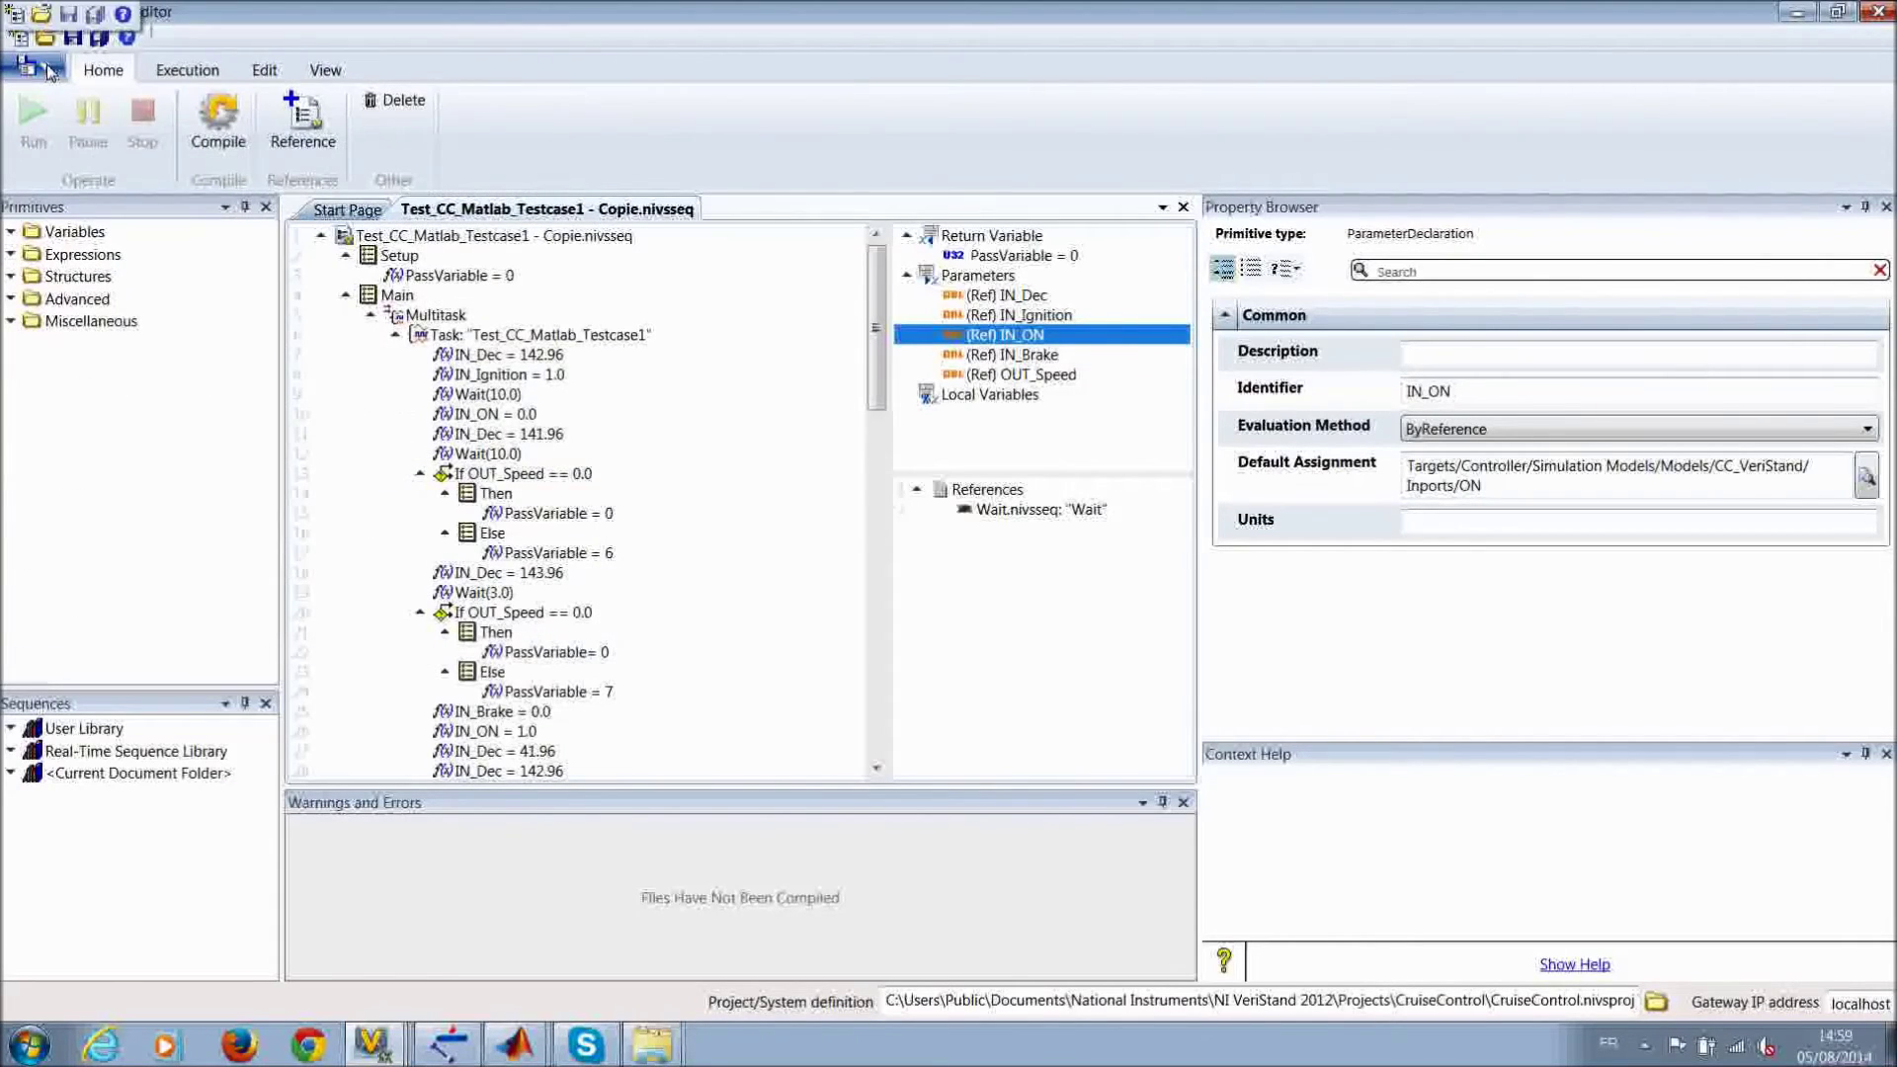
pyautogui.click(47, 71)
pyautogui.click(44, 69)
pyautogui.click(373, 1045)
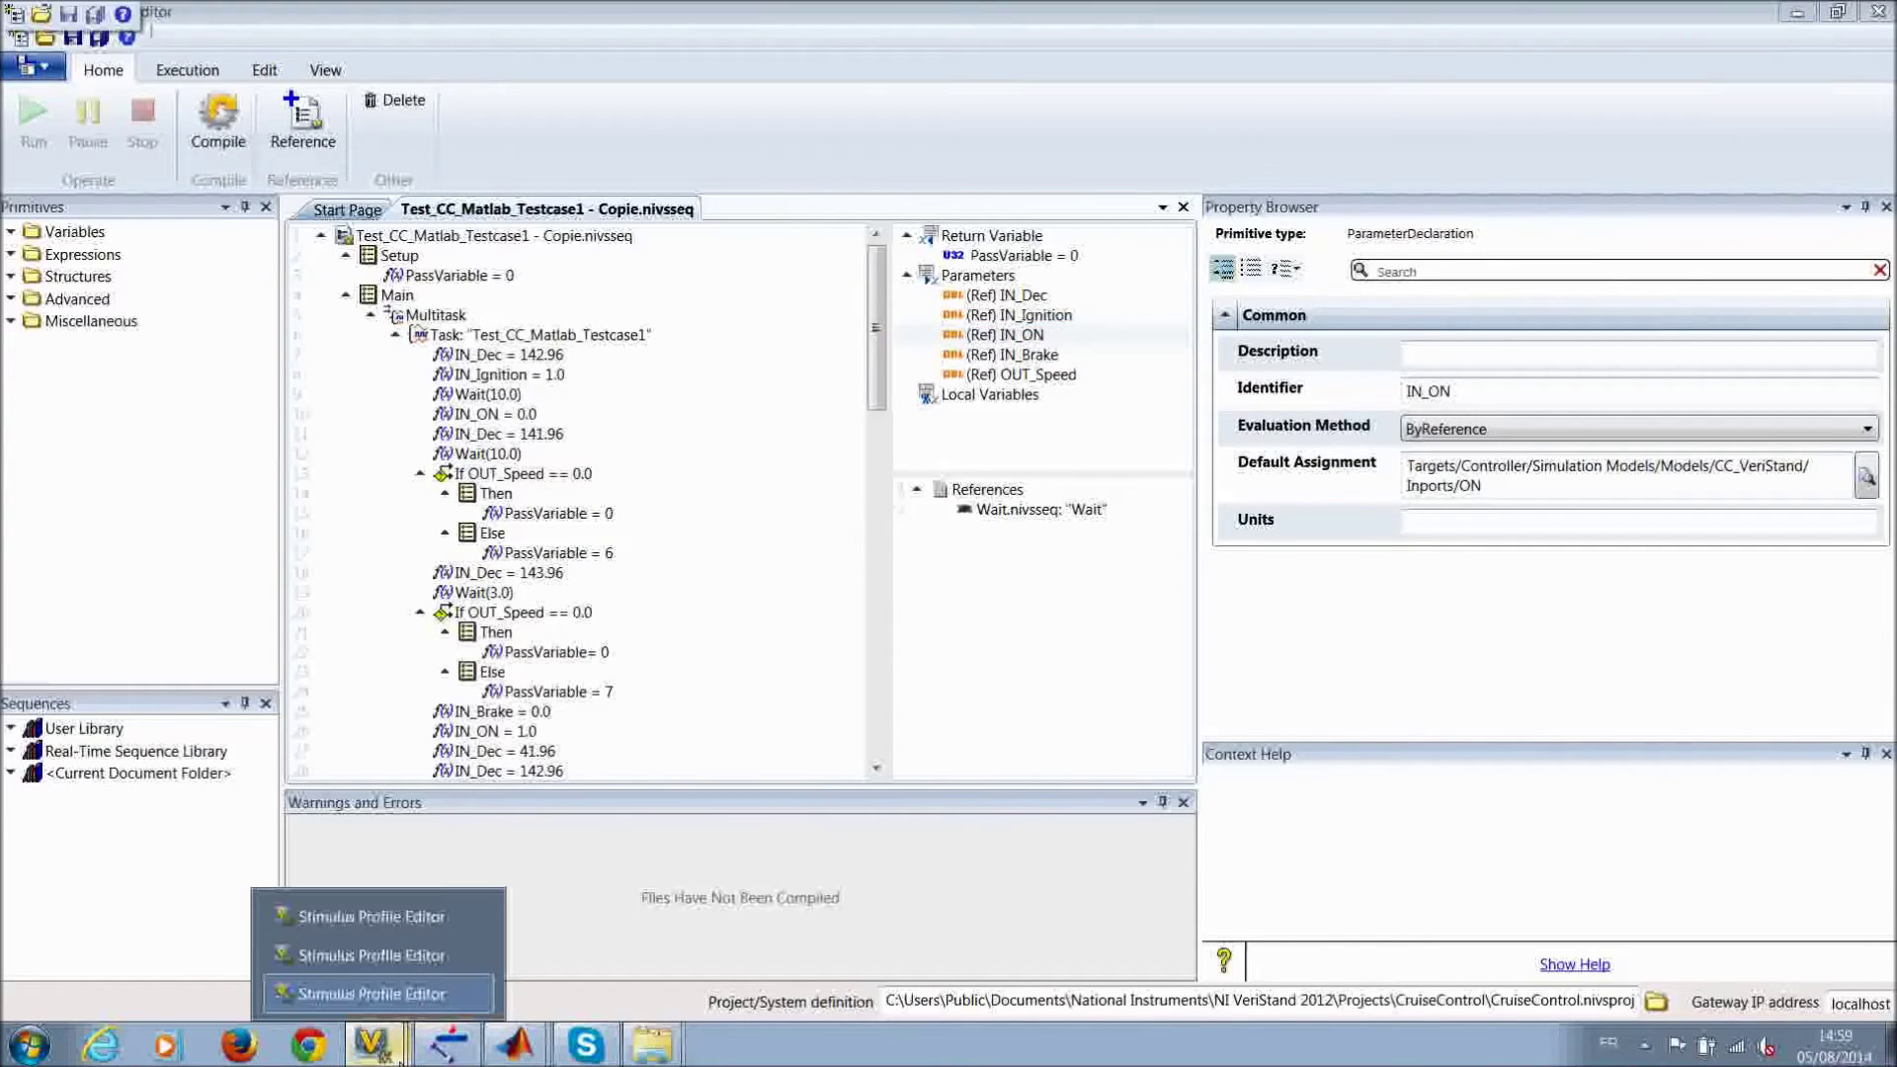
pyautogui.click(371, 994)
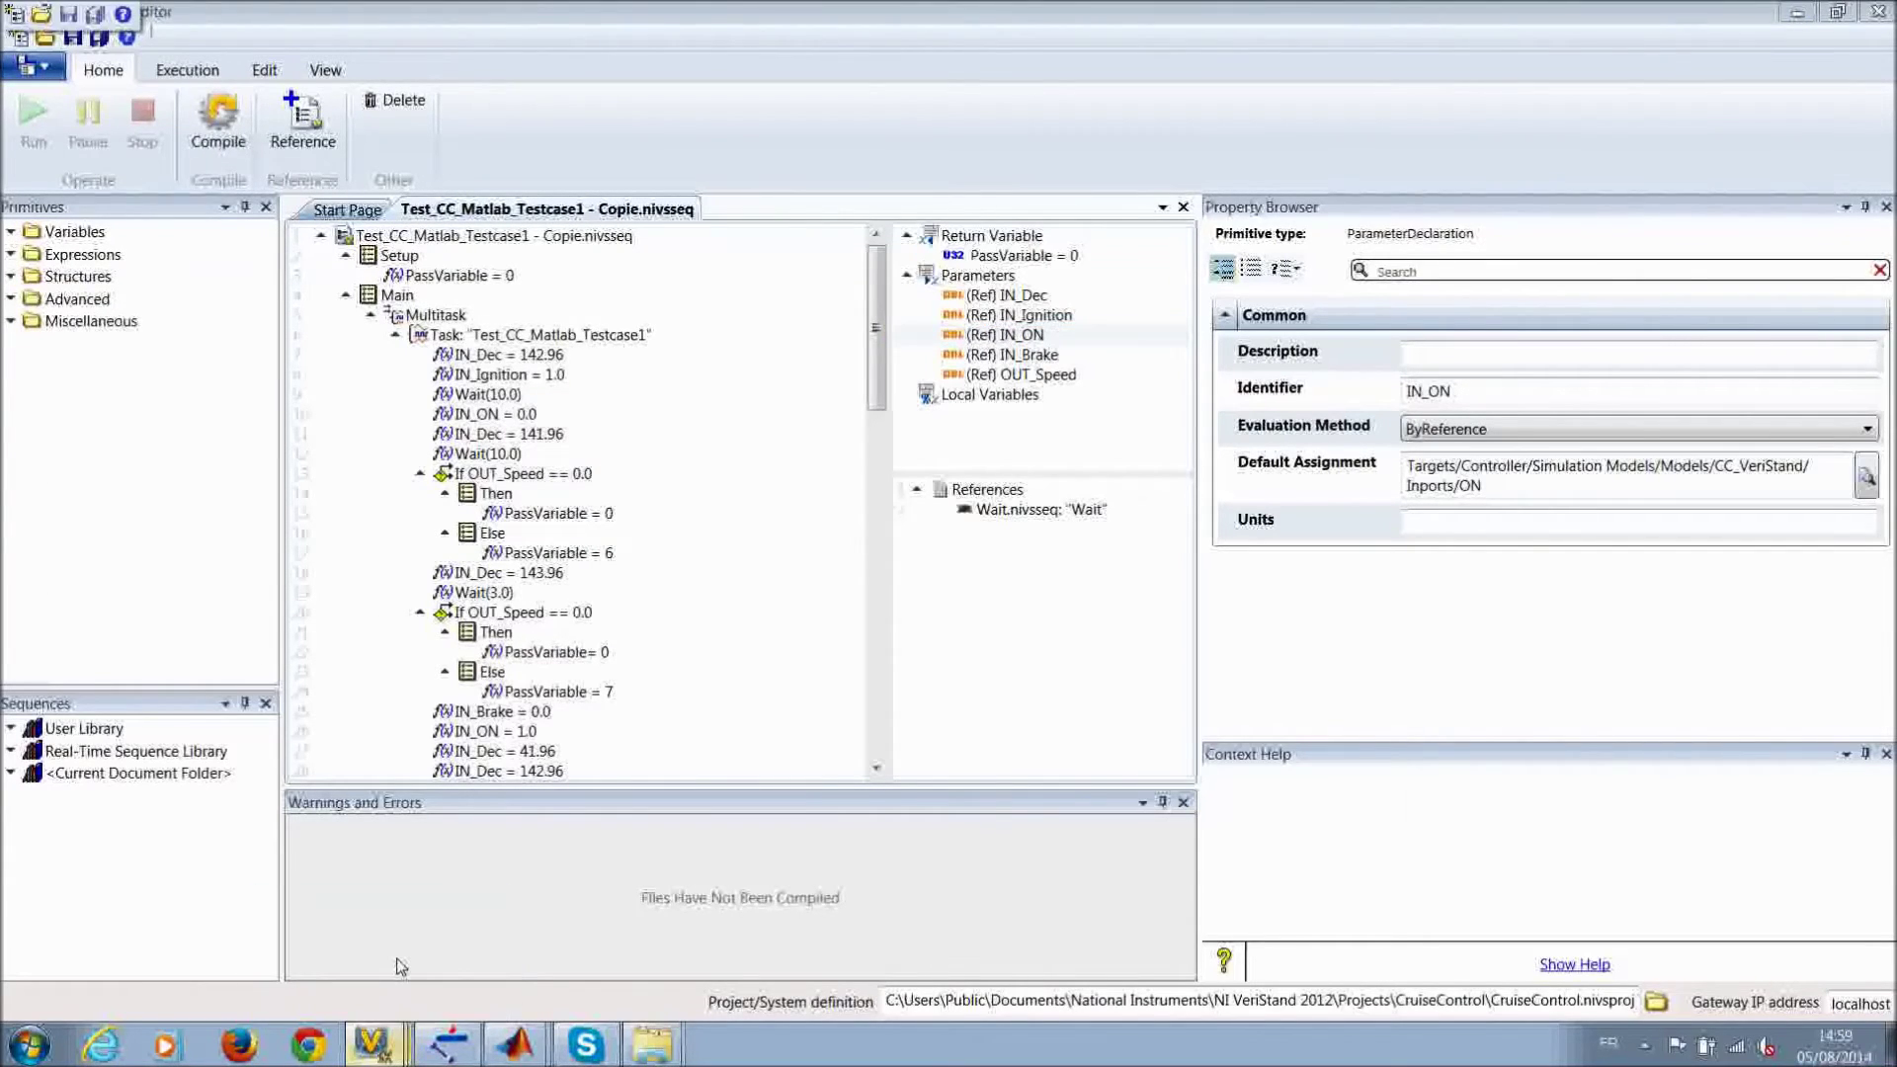
pyautogui.click(393, 1054)
pyautogui.click(473, 917)
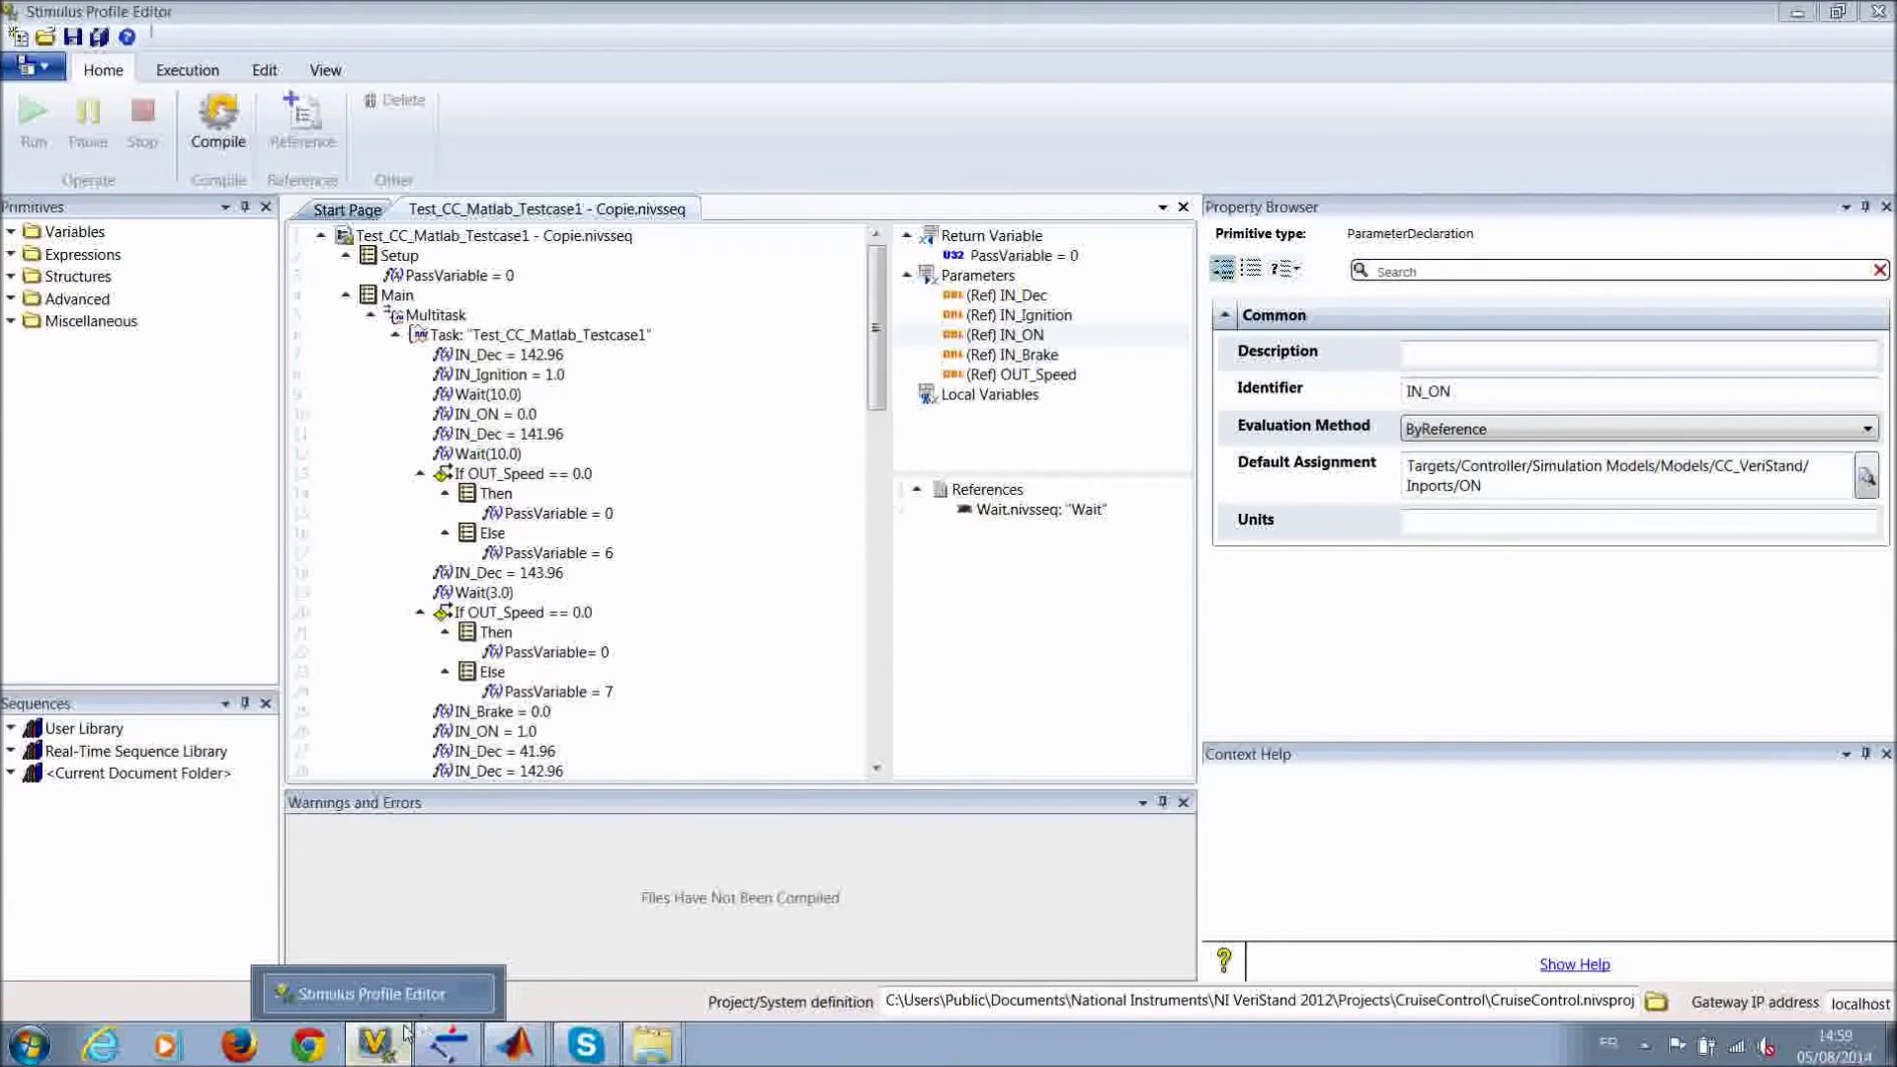
# Step: Open the most recent Test_ST stimulus profile
pyautogui.click(52, 74)
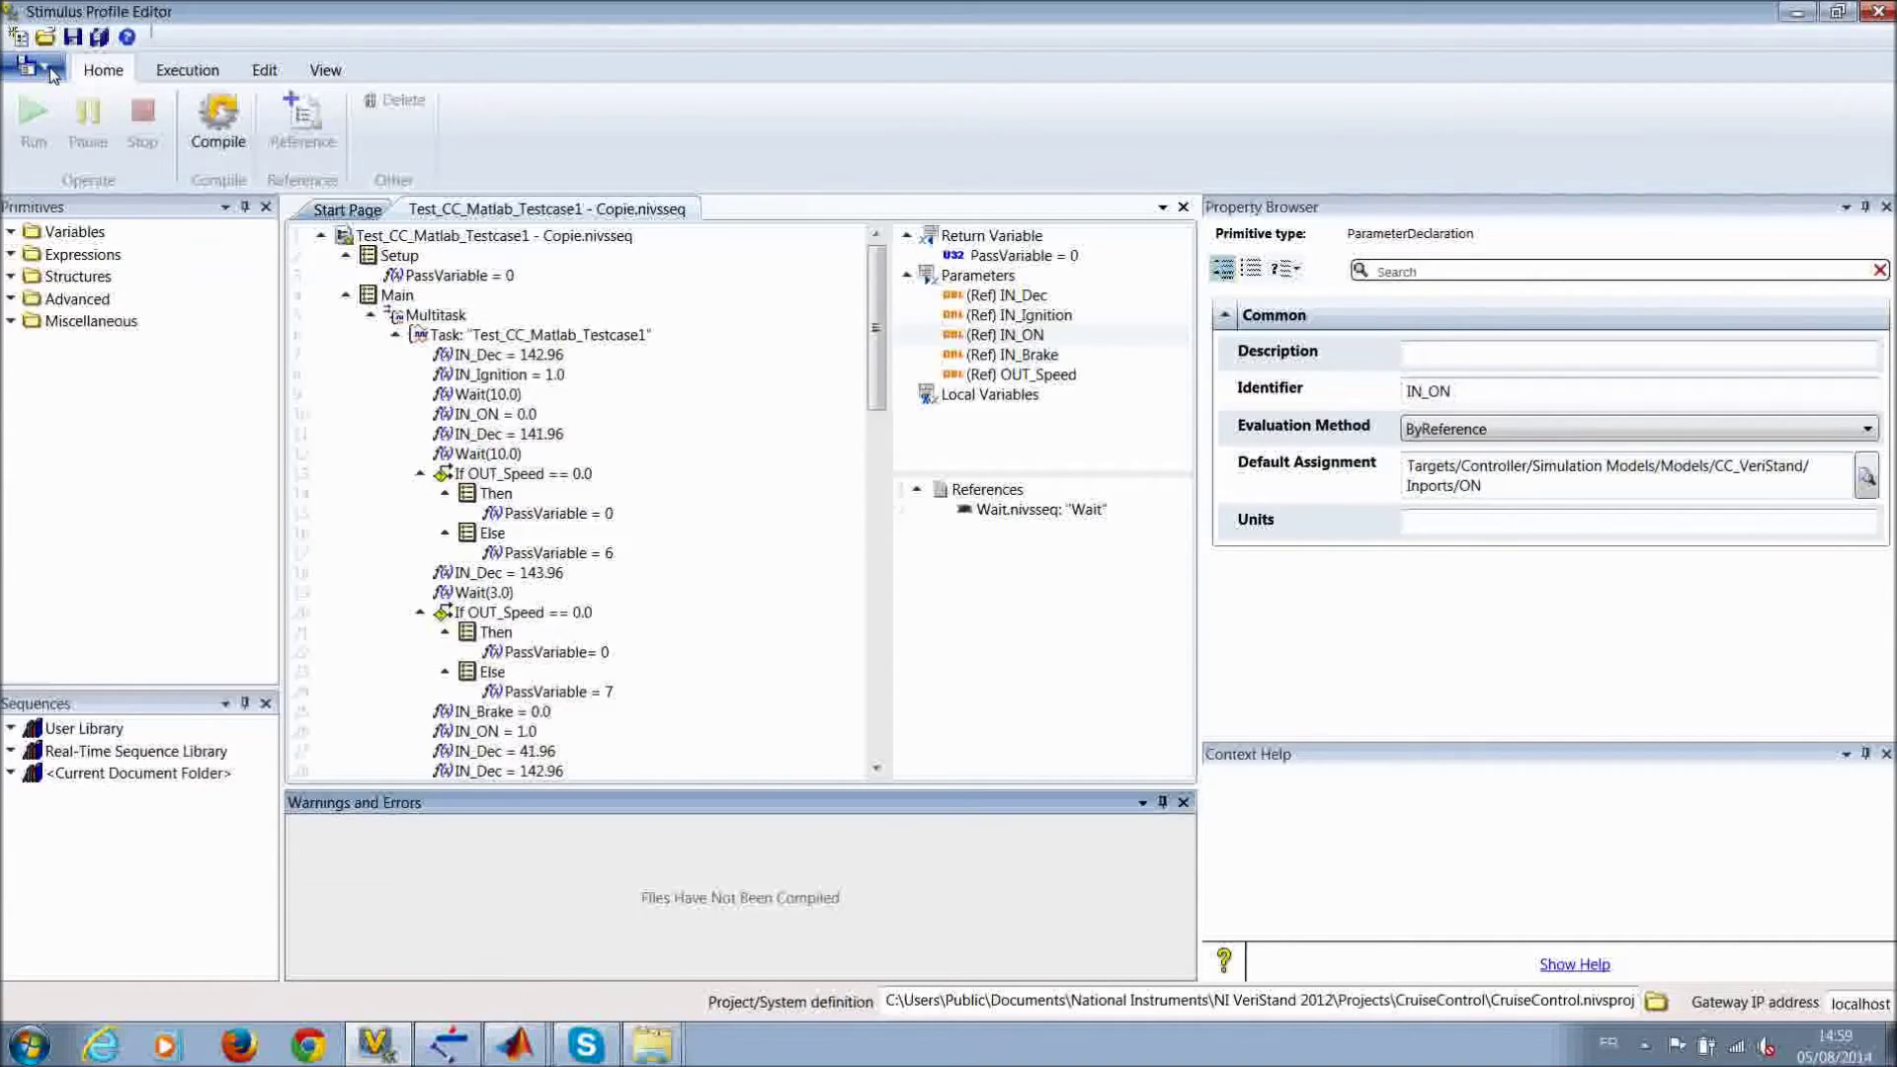
pyautogui.click(50, 71)
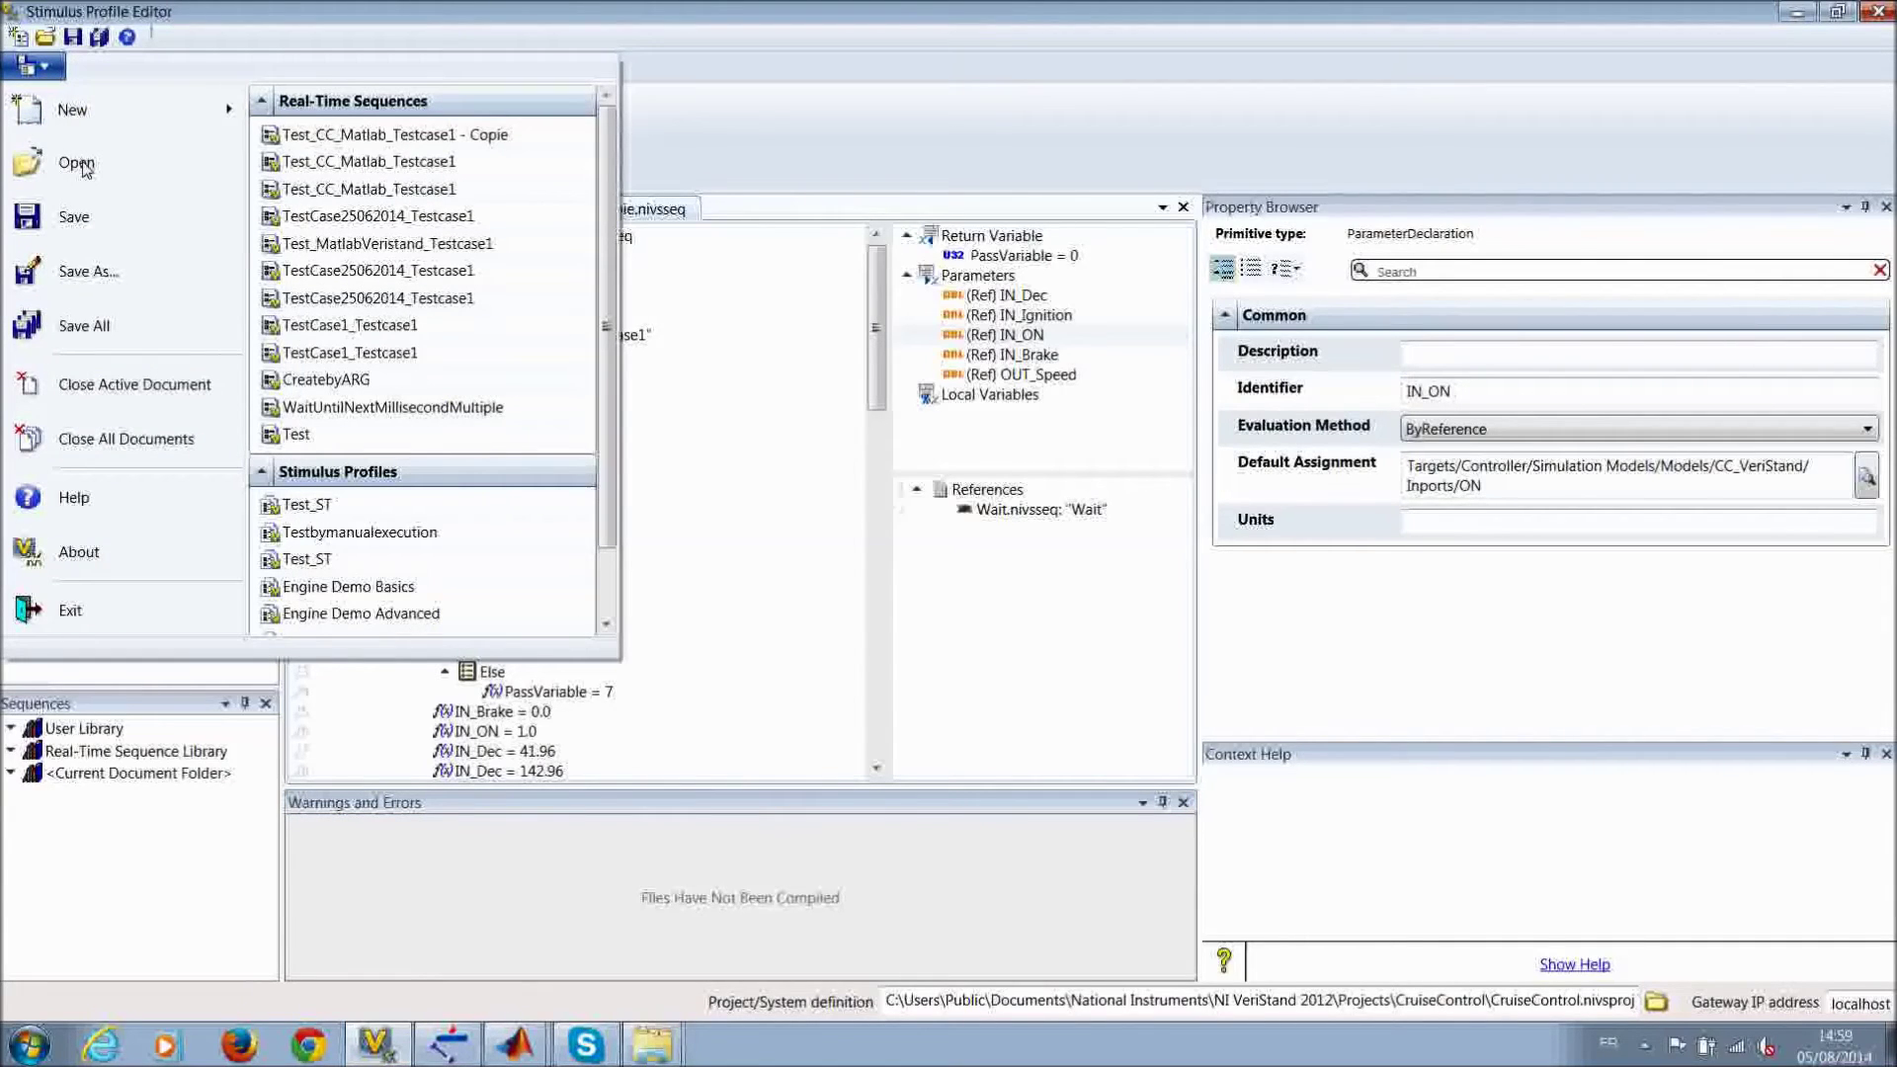
pyautogui.click(314, 505)
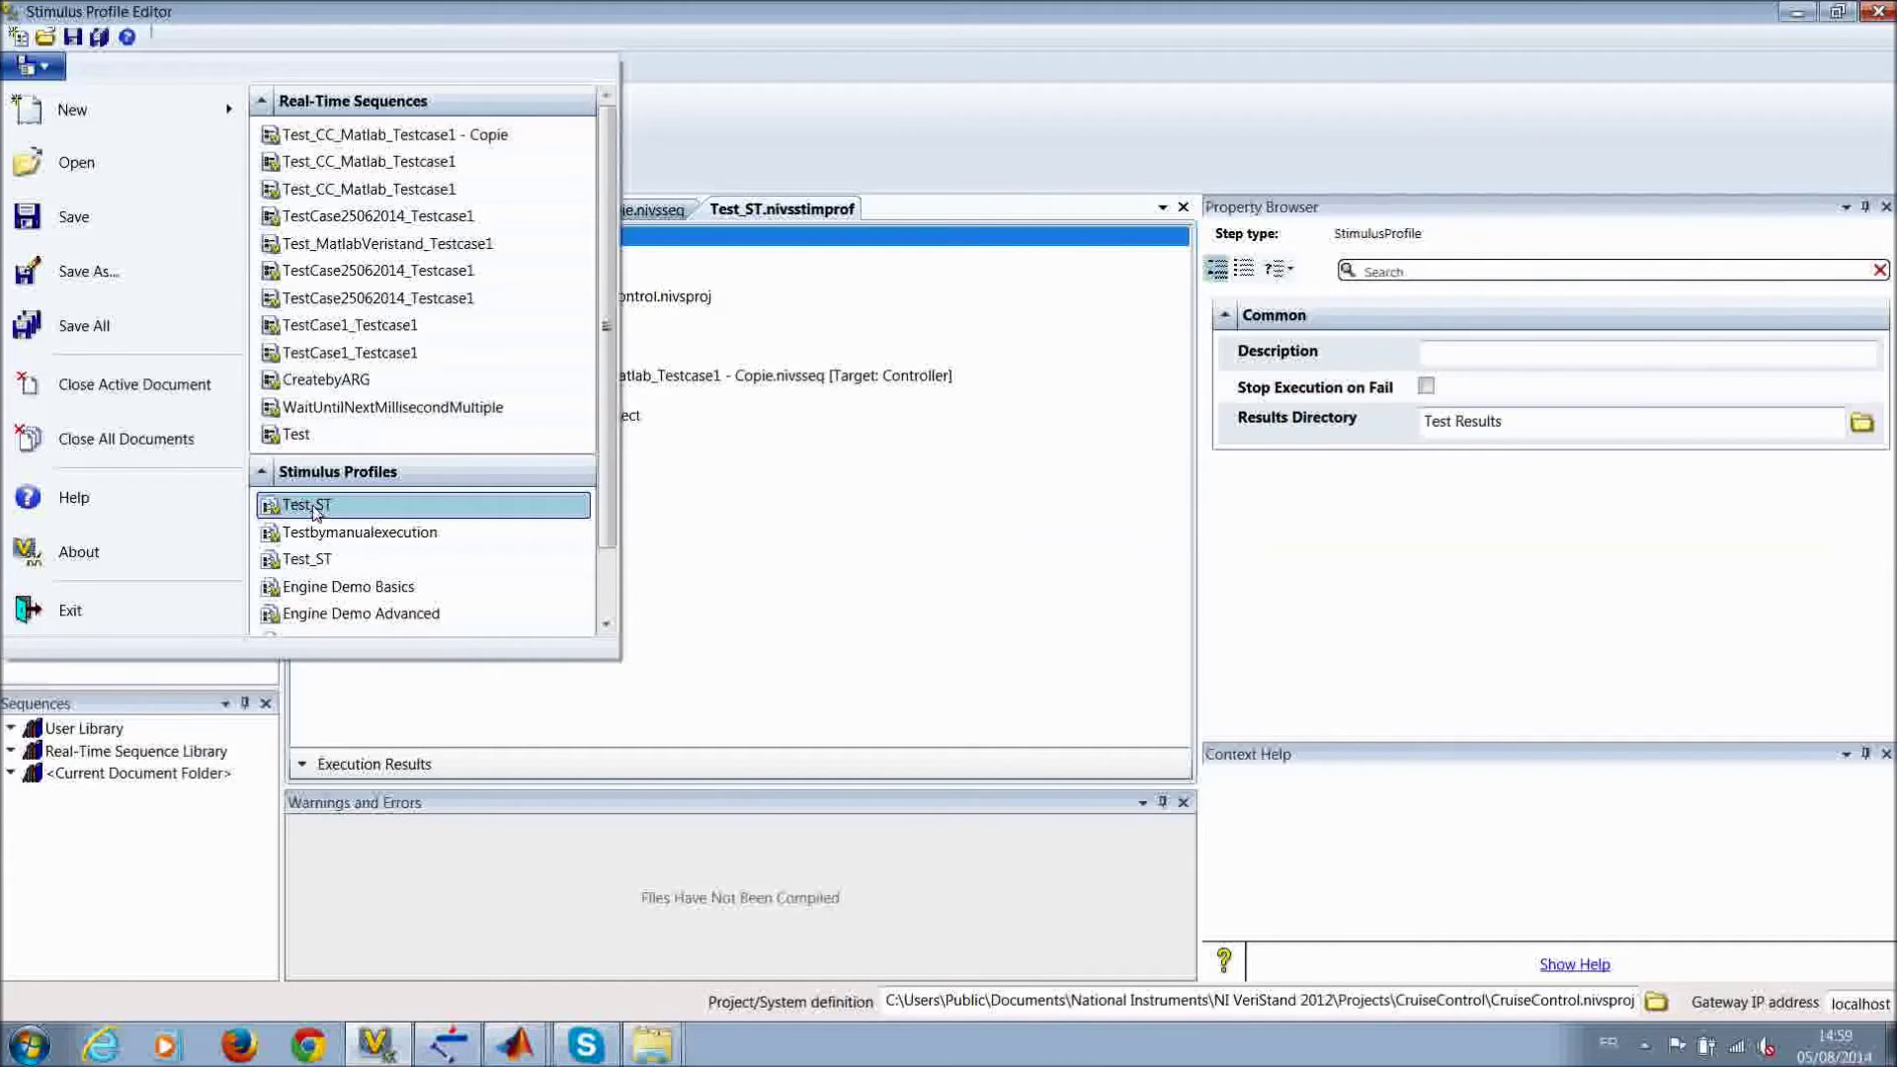
pyautogui.click(781, 545)
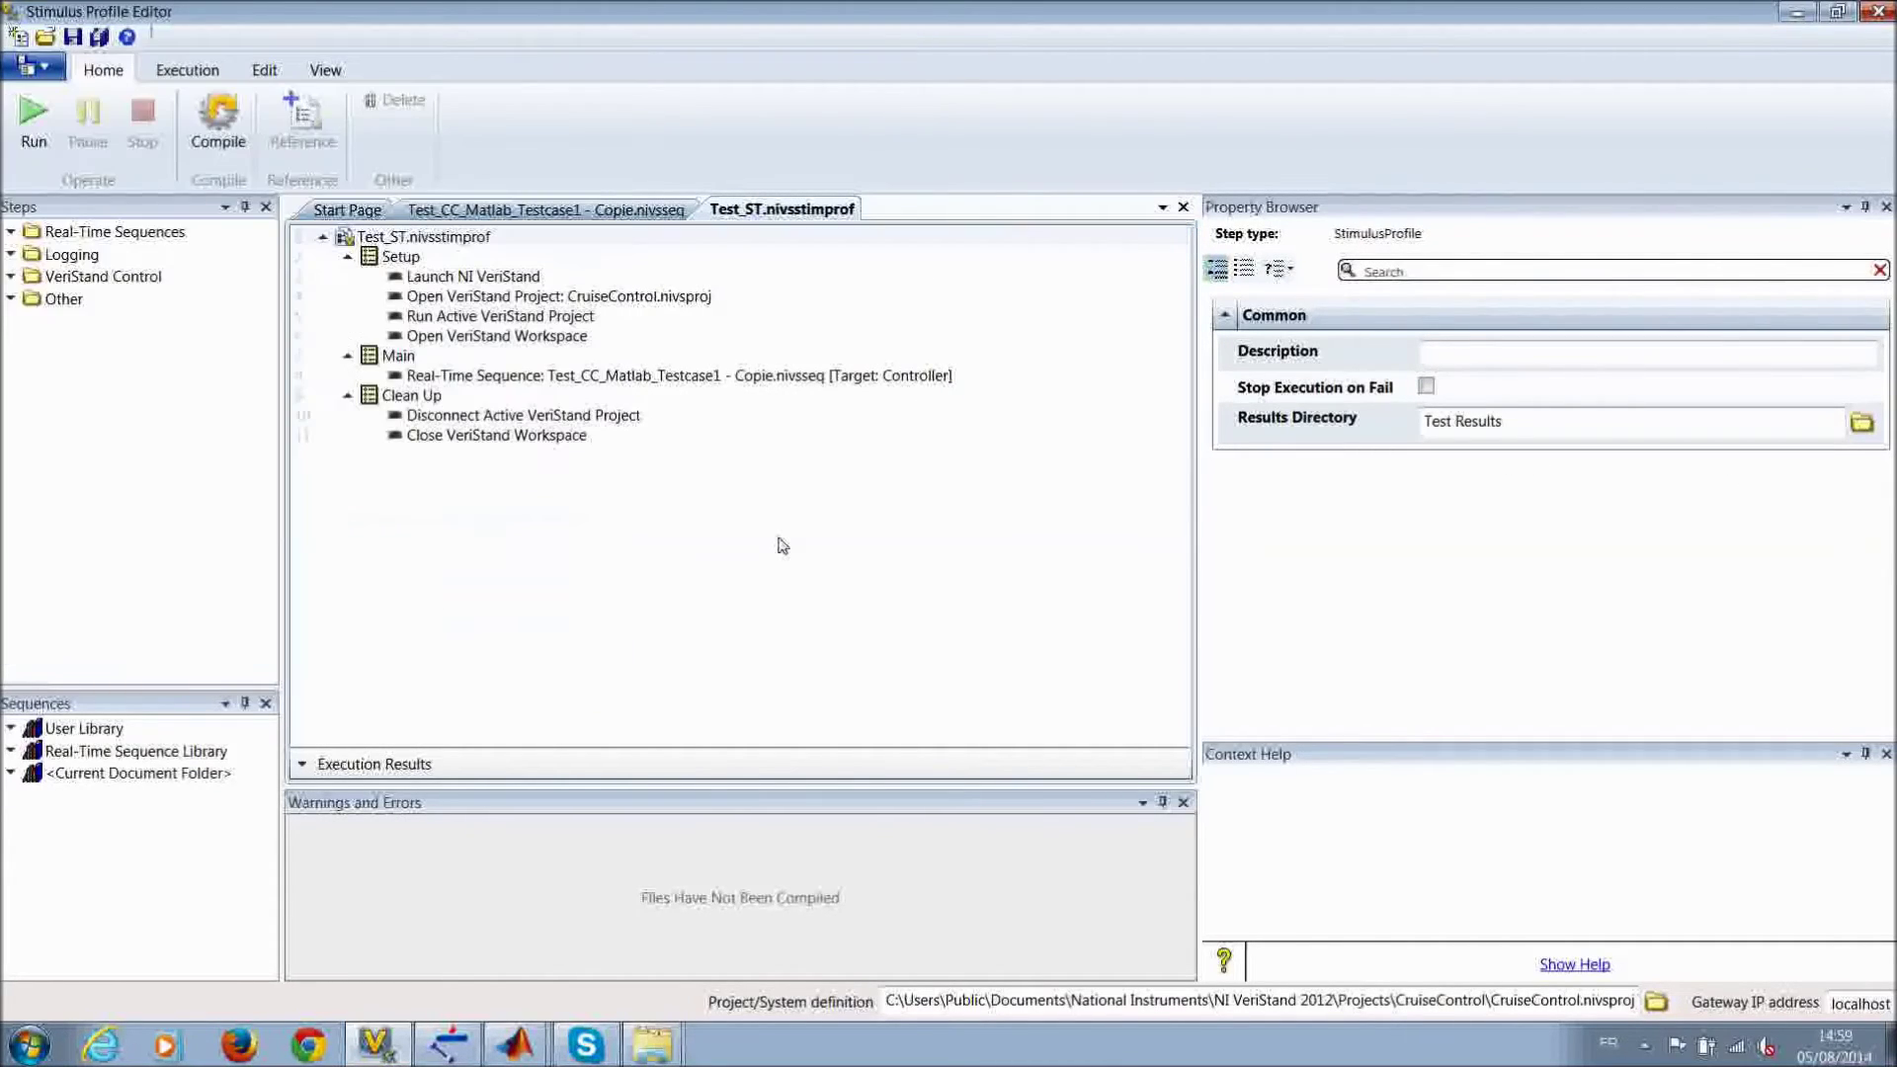
# Step: Review the profile's Setup steps for launching VeriStand, opening and running the CruiseControl project, and opening the workspace
pyautogui.click(482, 280)
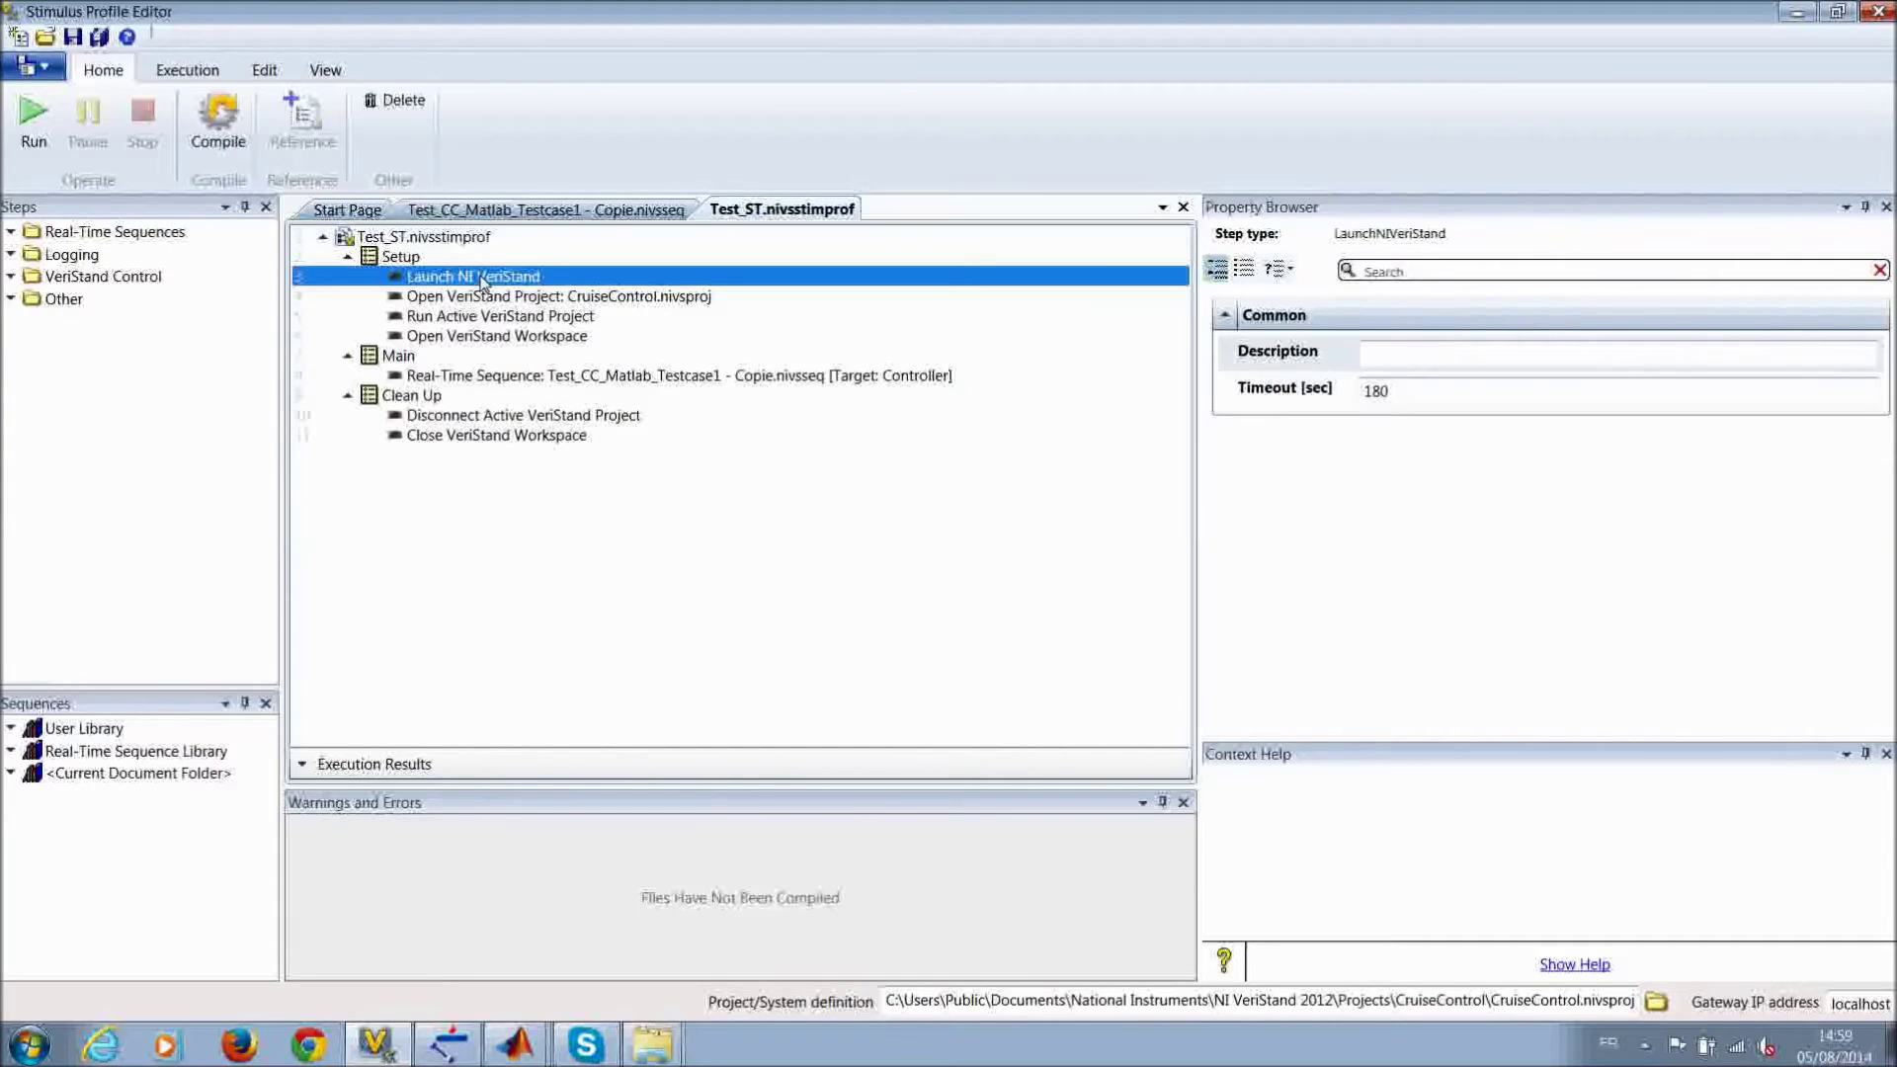
pyautogui.click(486, 301)
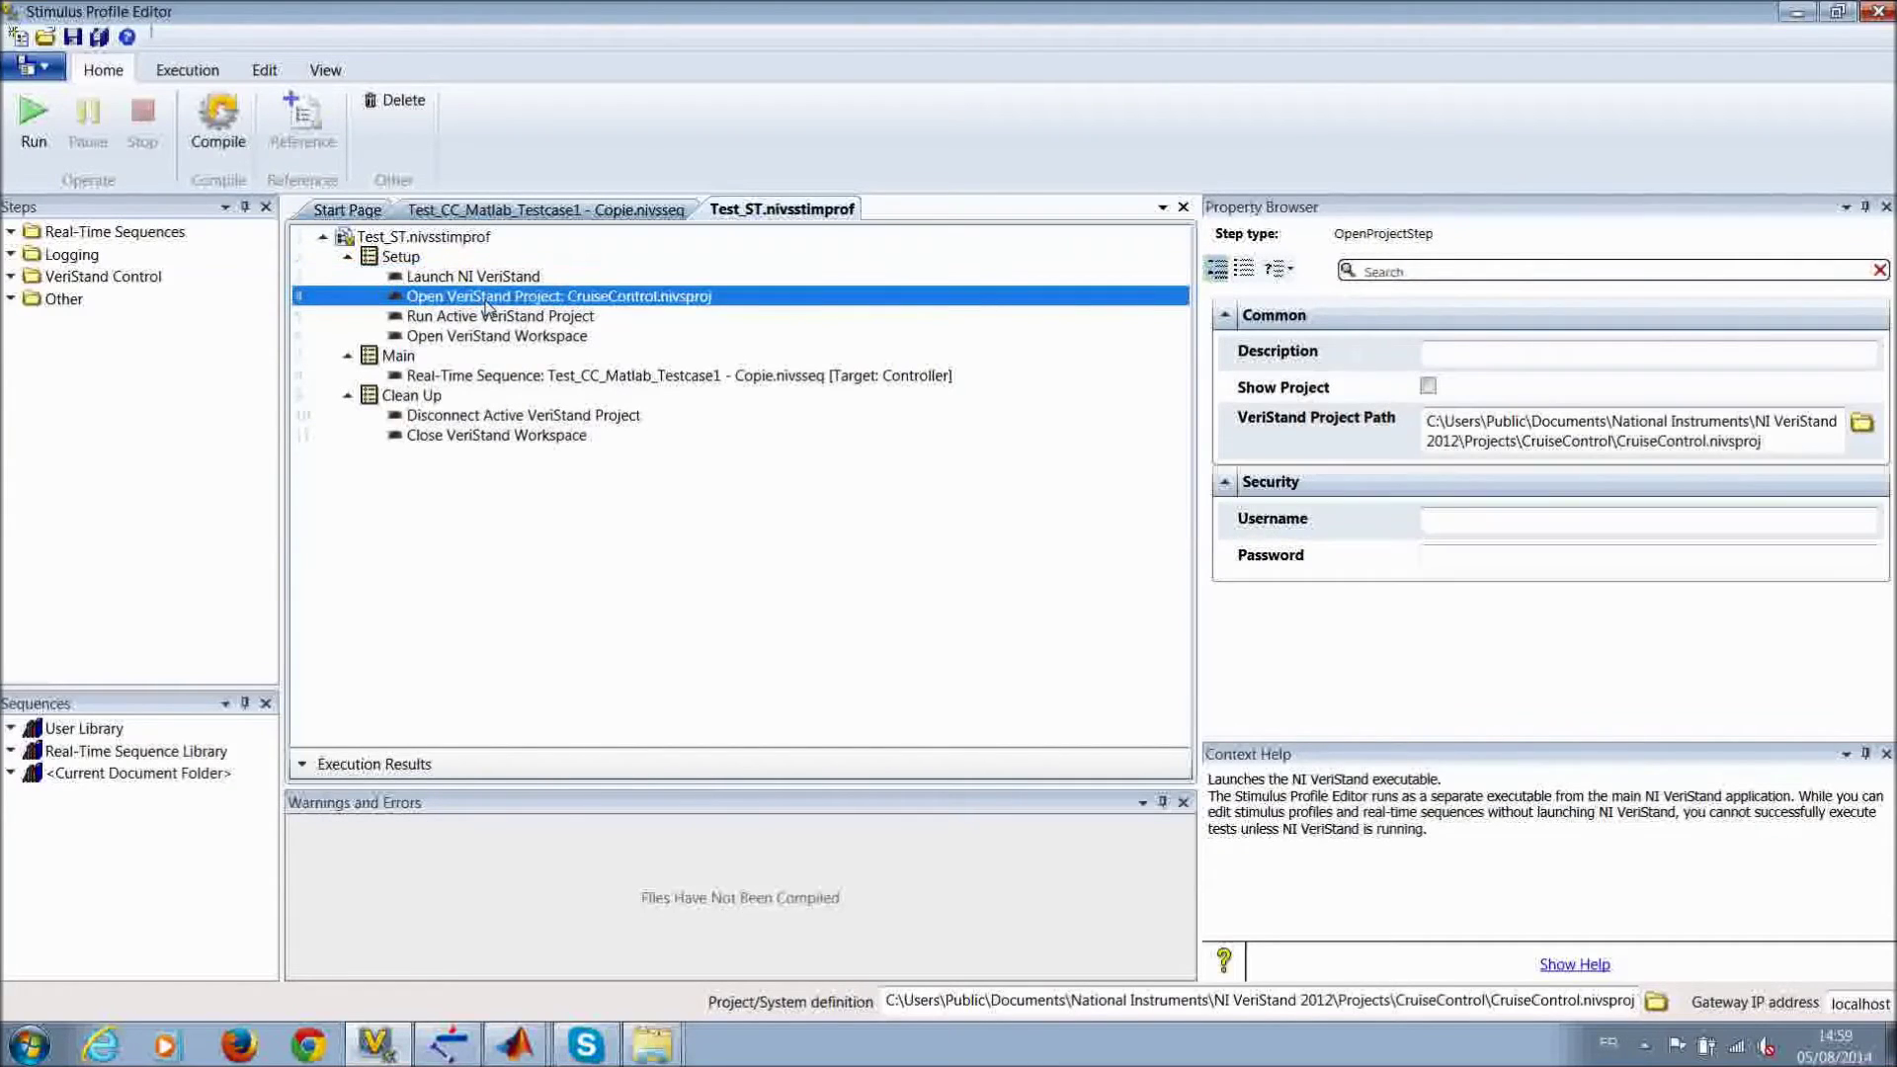
pyautogui.click(1432, 423)
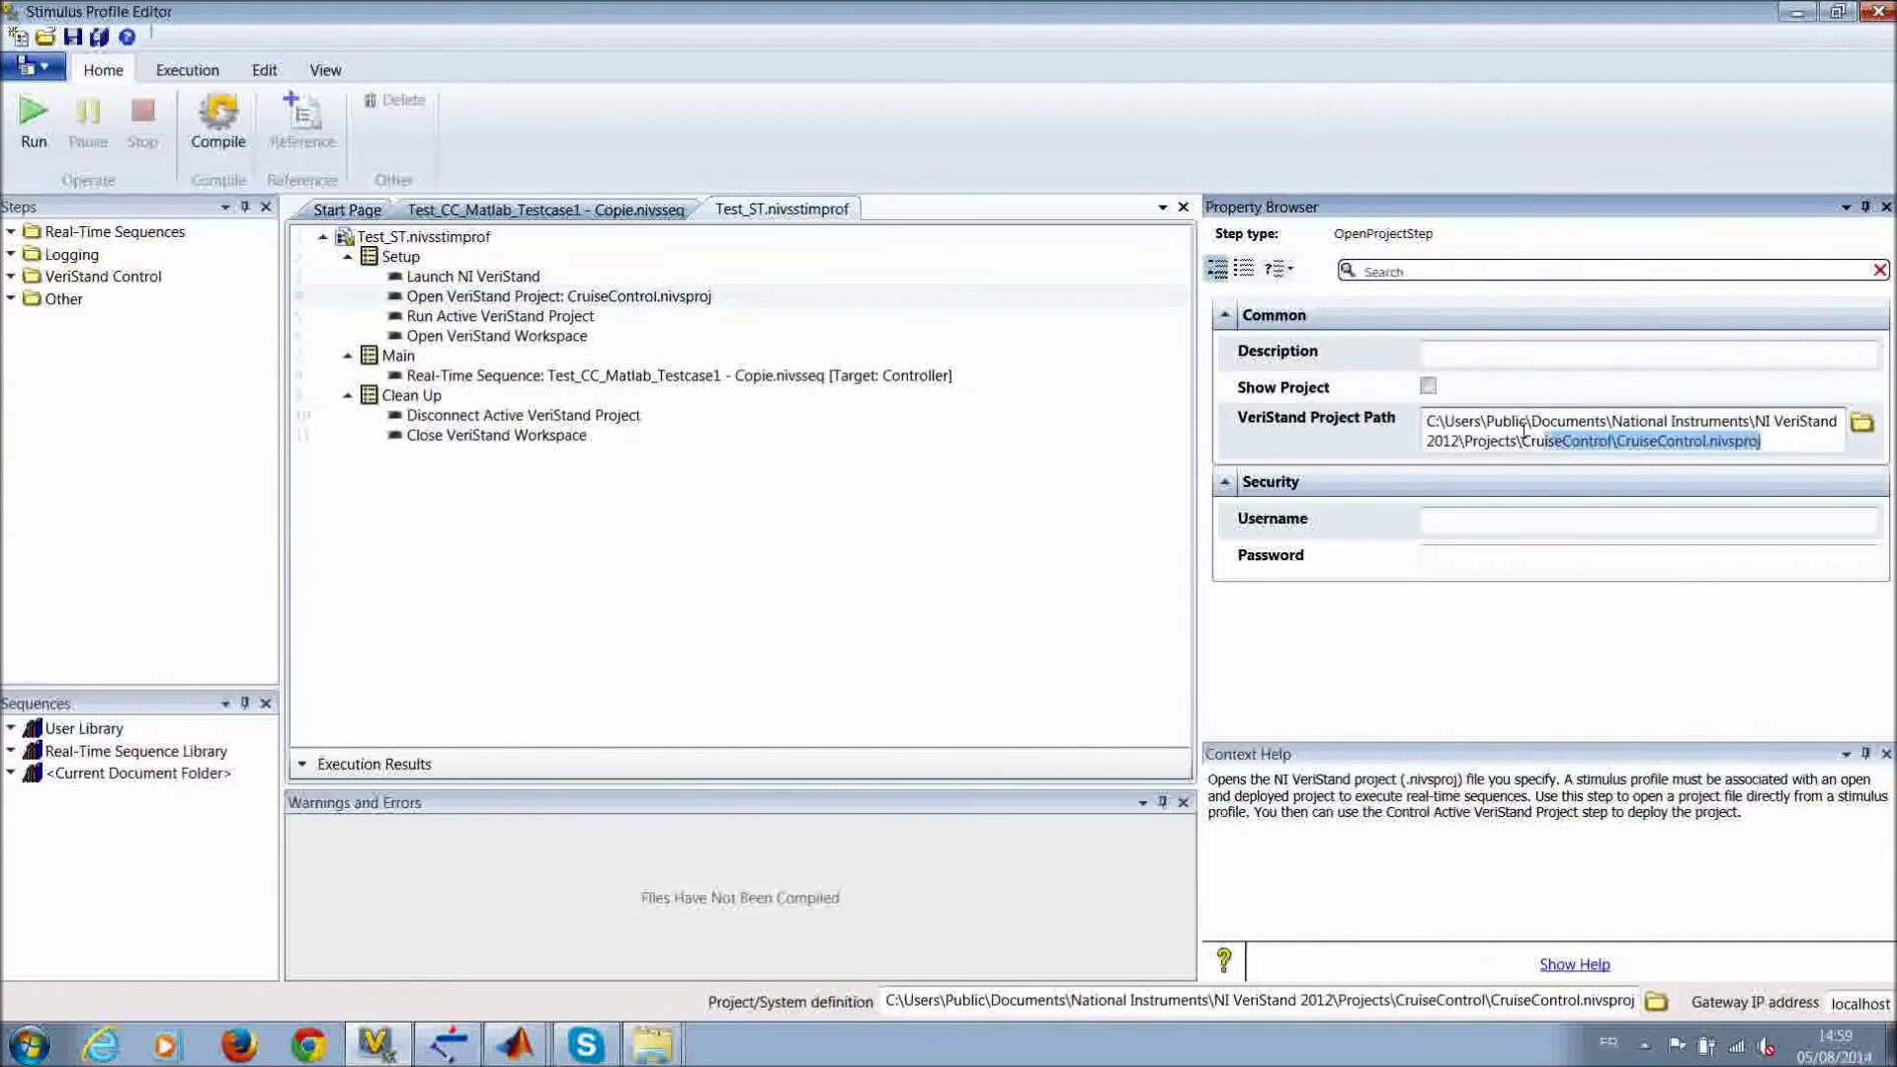
pyautogui.click(553, 318)
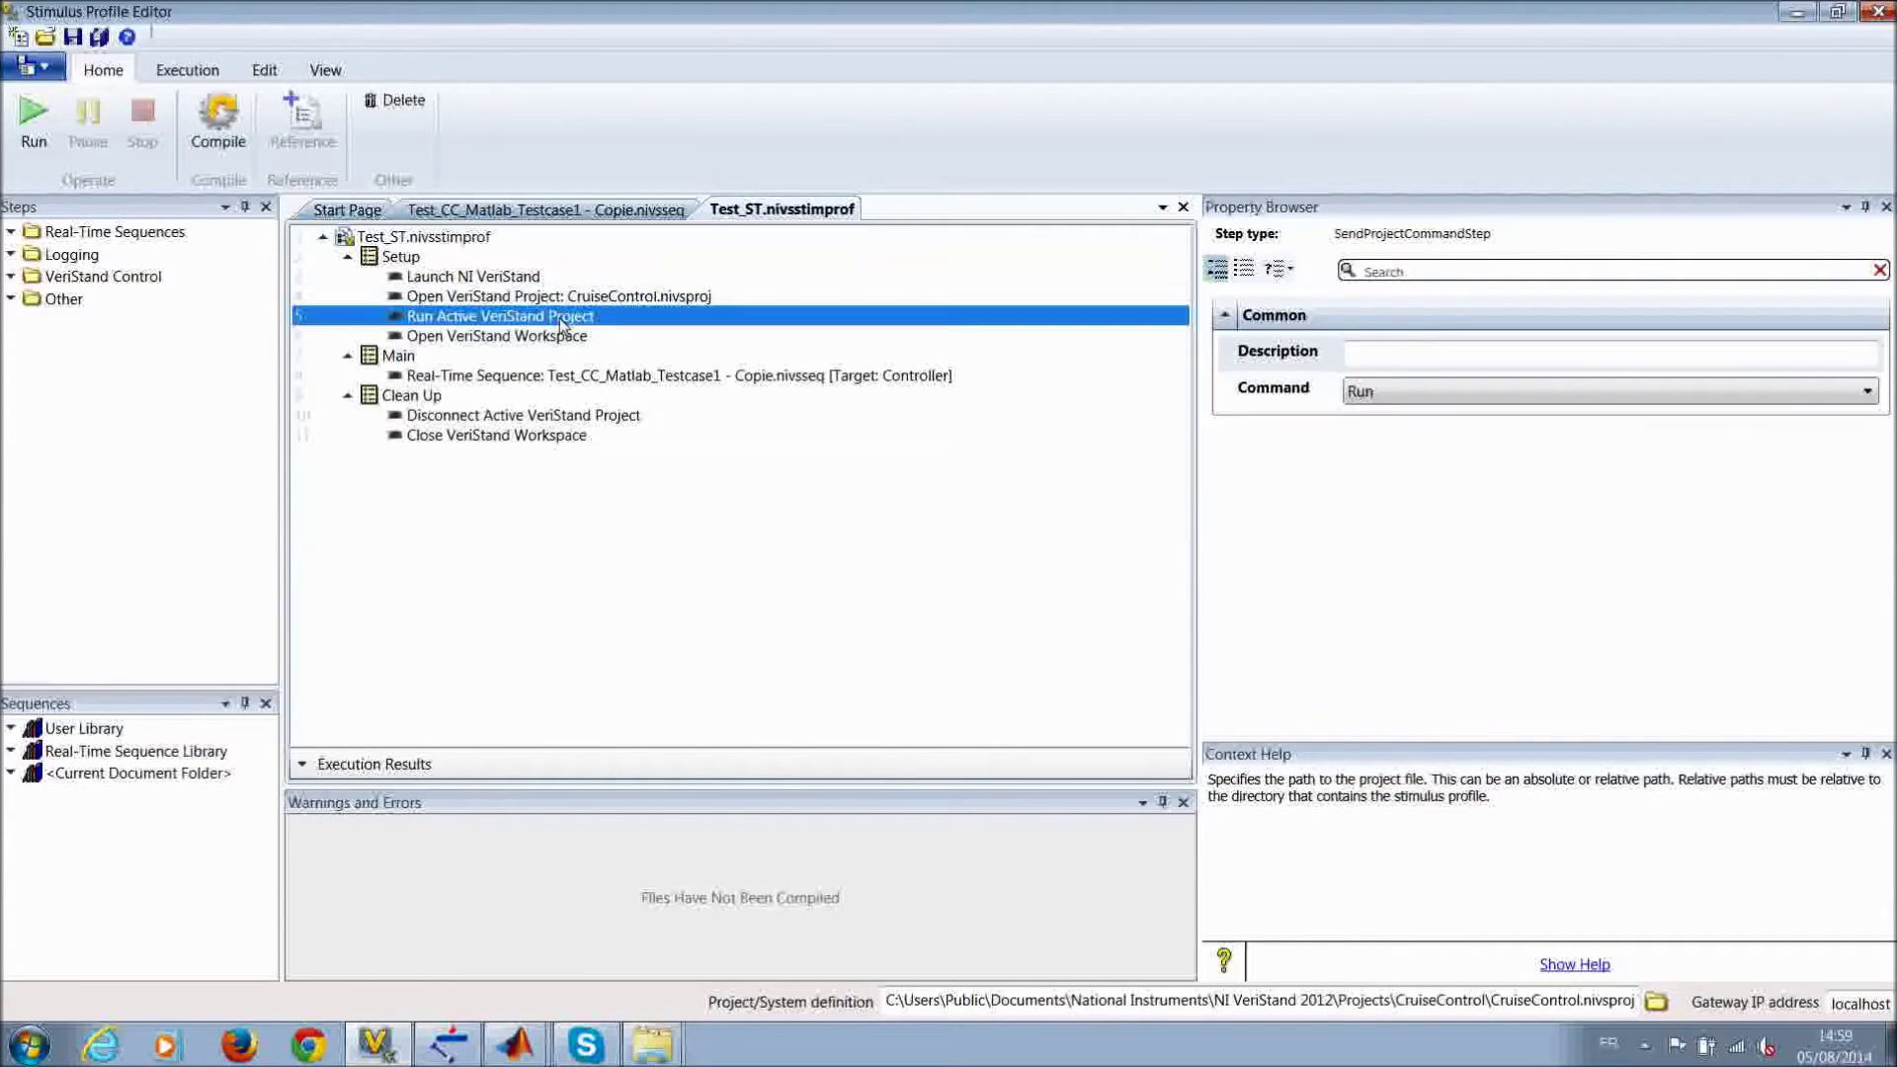
pyautogui.click(564, 341)
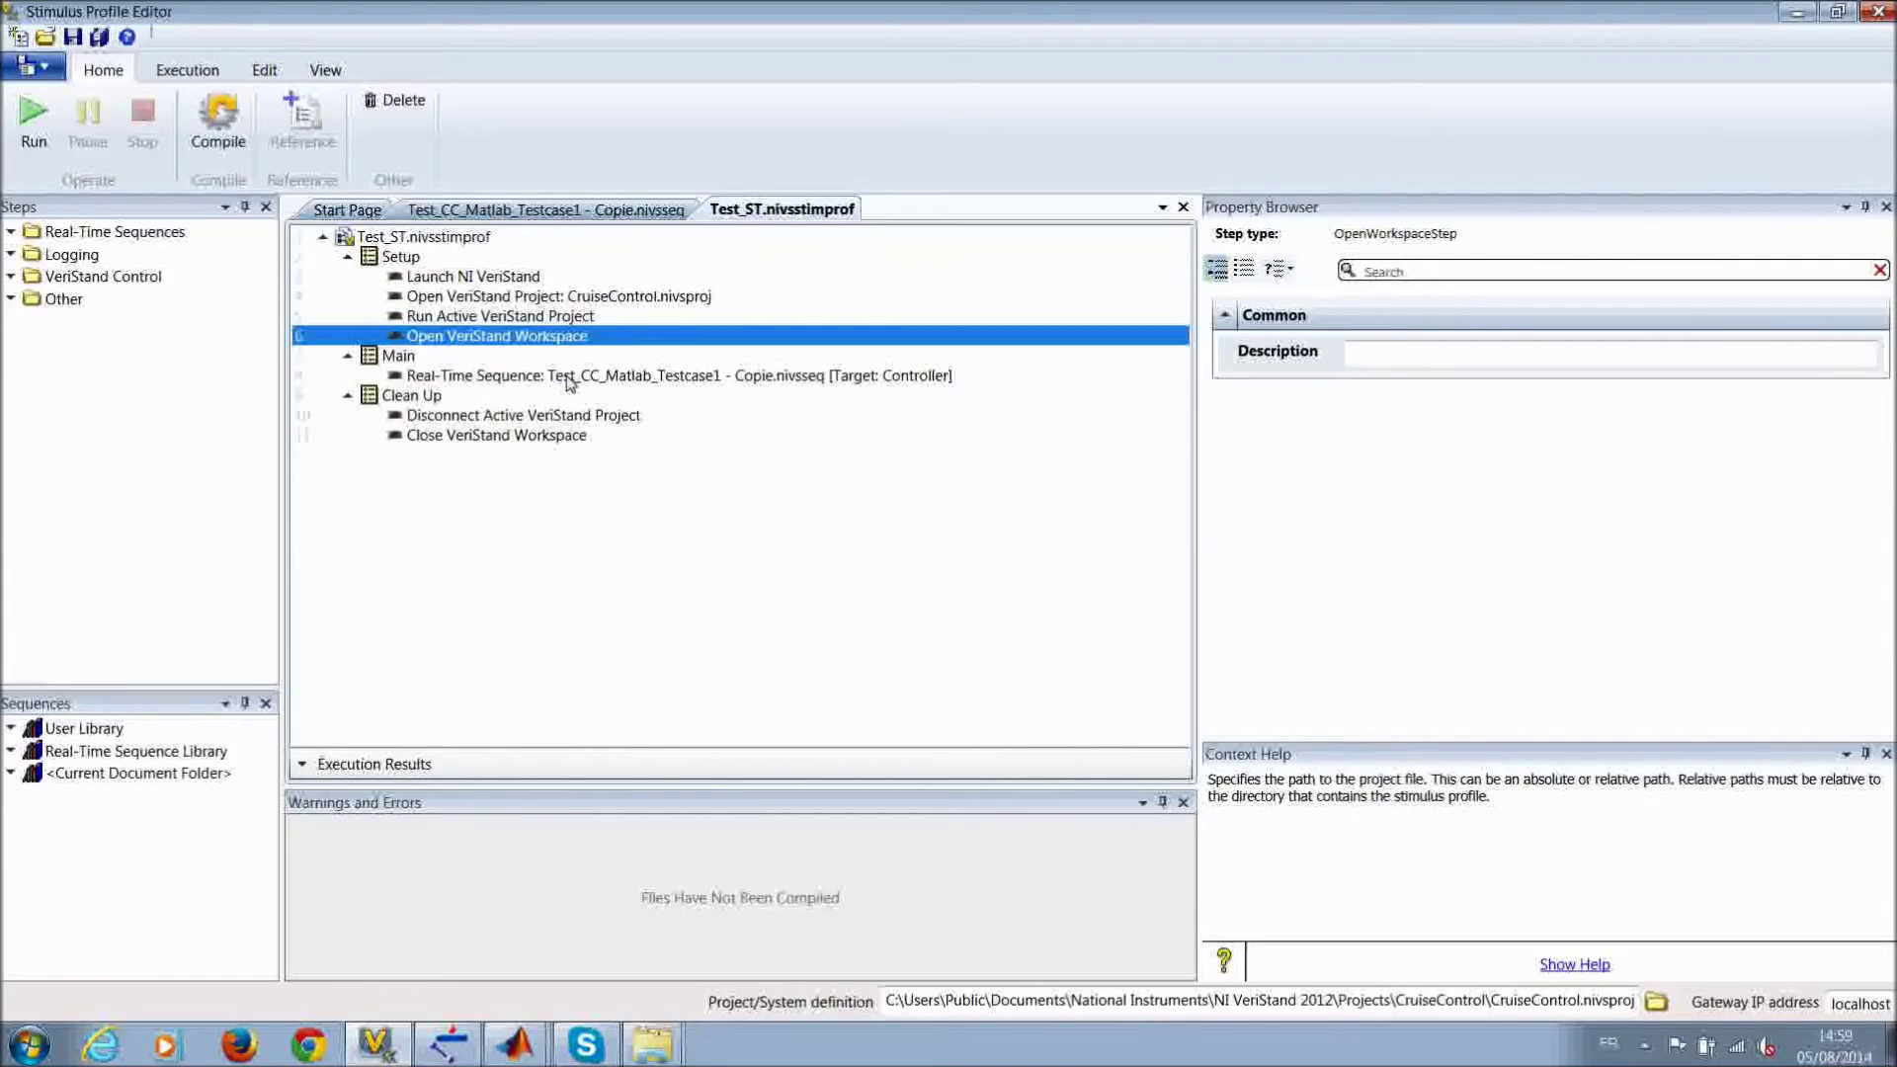
# Step: Inspect the pass/fail evaluation of the Real-Time Sequence step in Main, including its evaluation types and bounds-check options
pyautogui.click(571, 380)
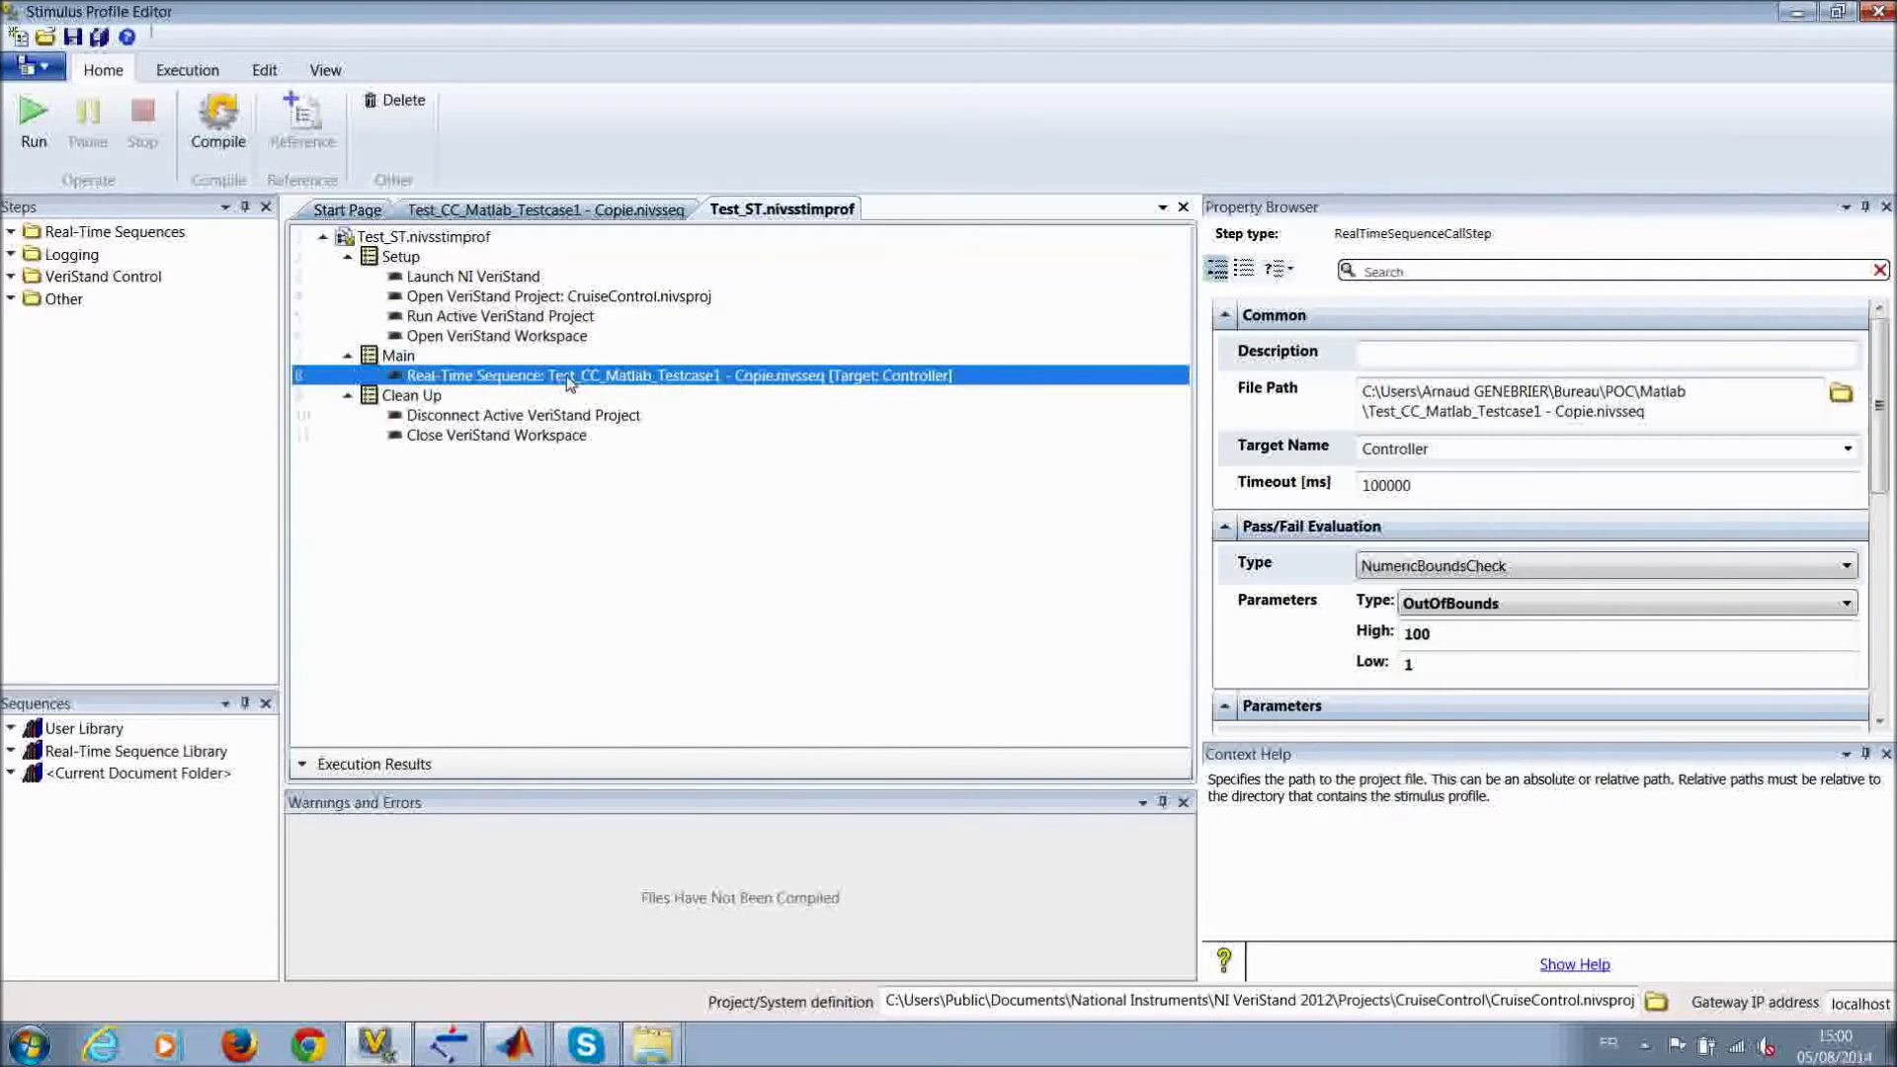
pyautogui.click(1420, 563)
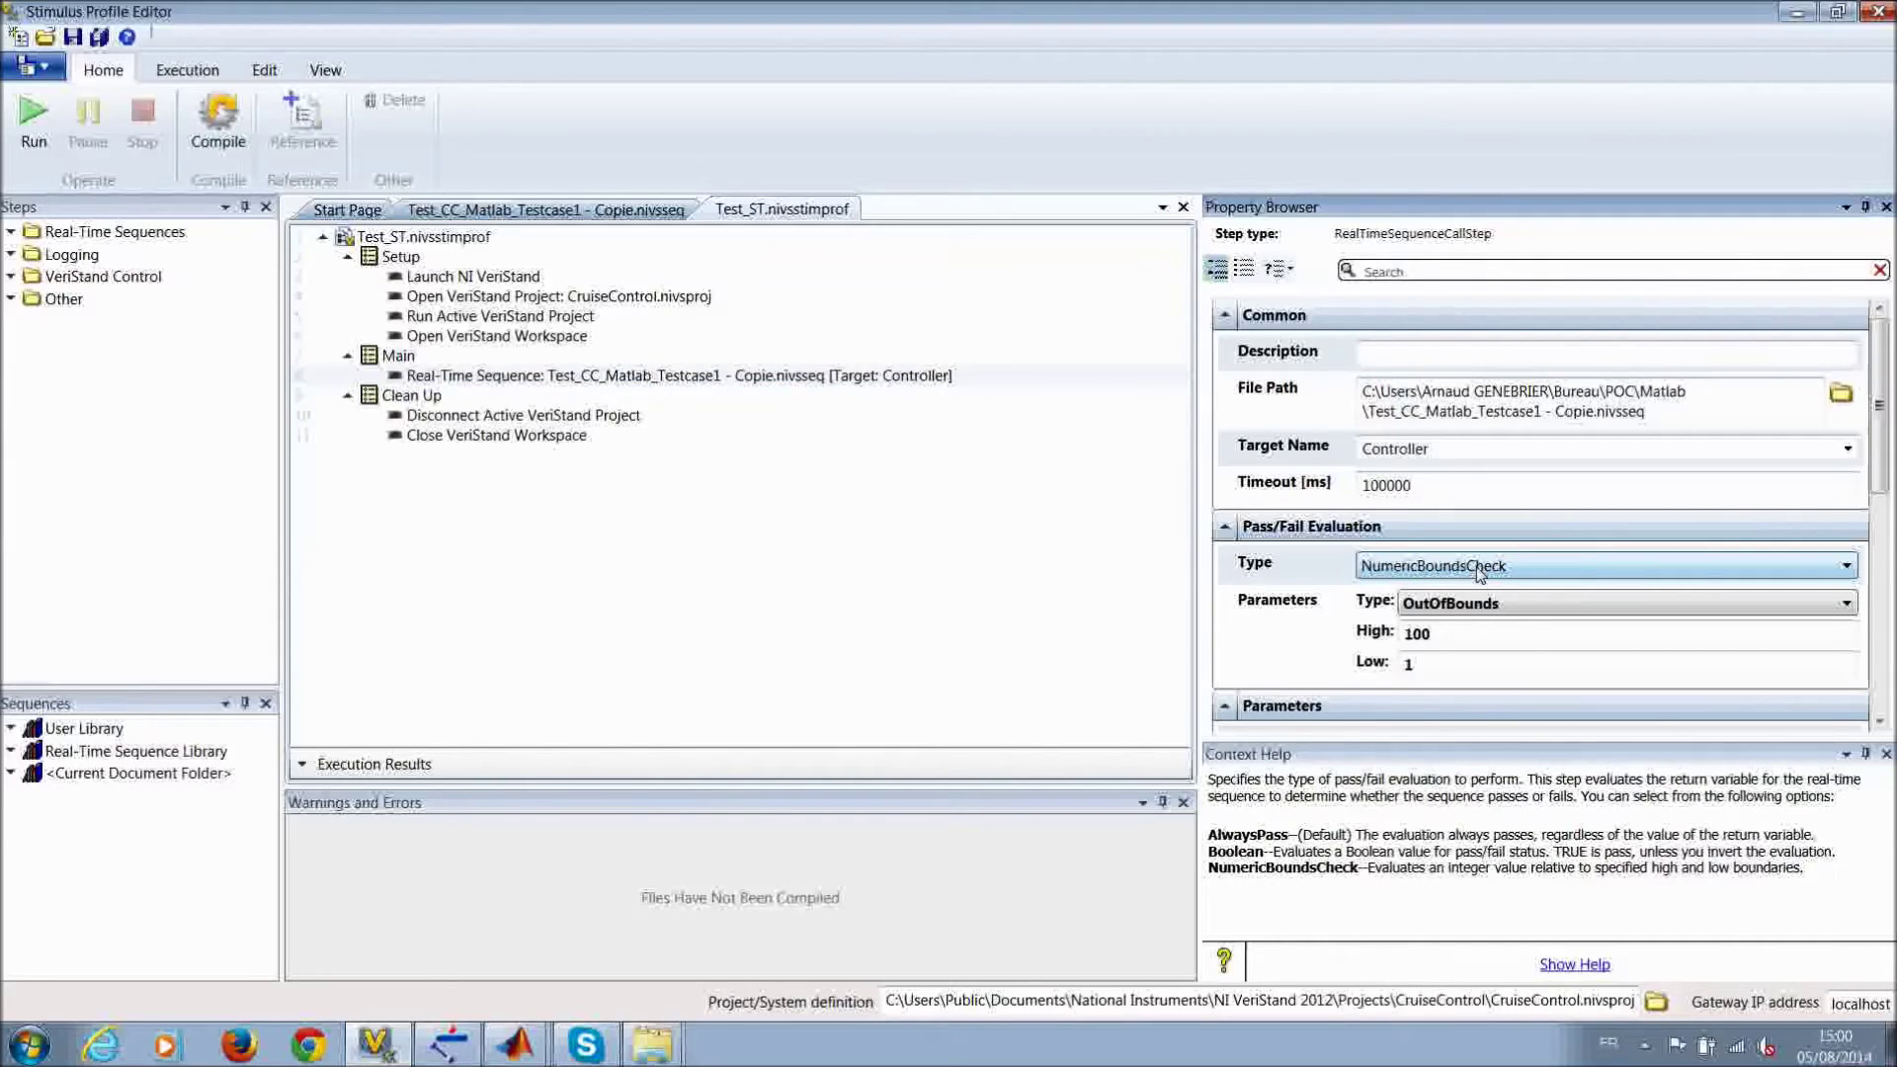
pyautogui.click(1827, 568)
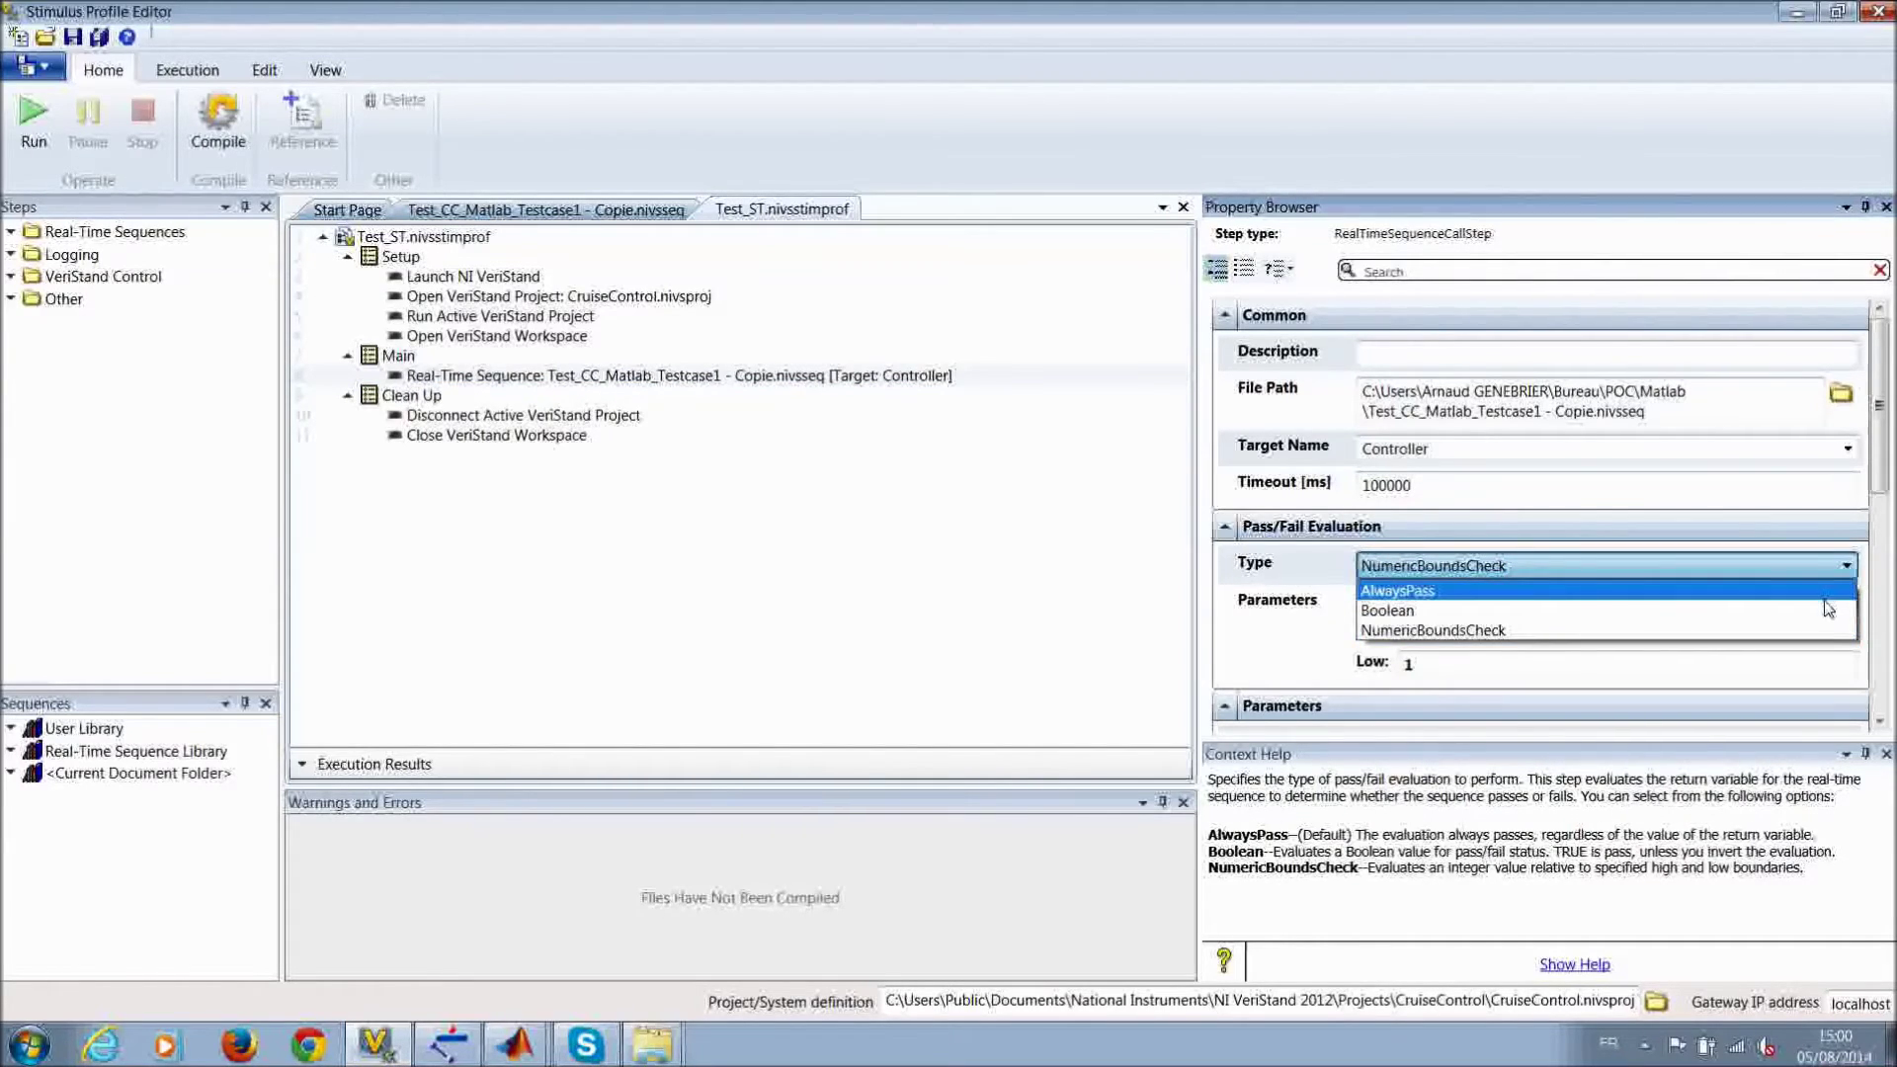
pyautogui.click(1827, 632)
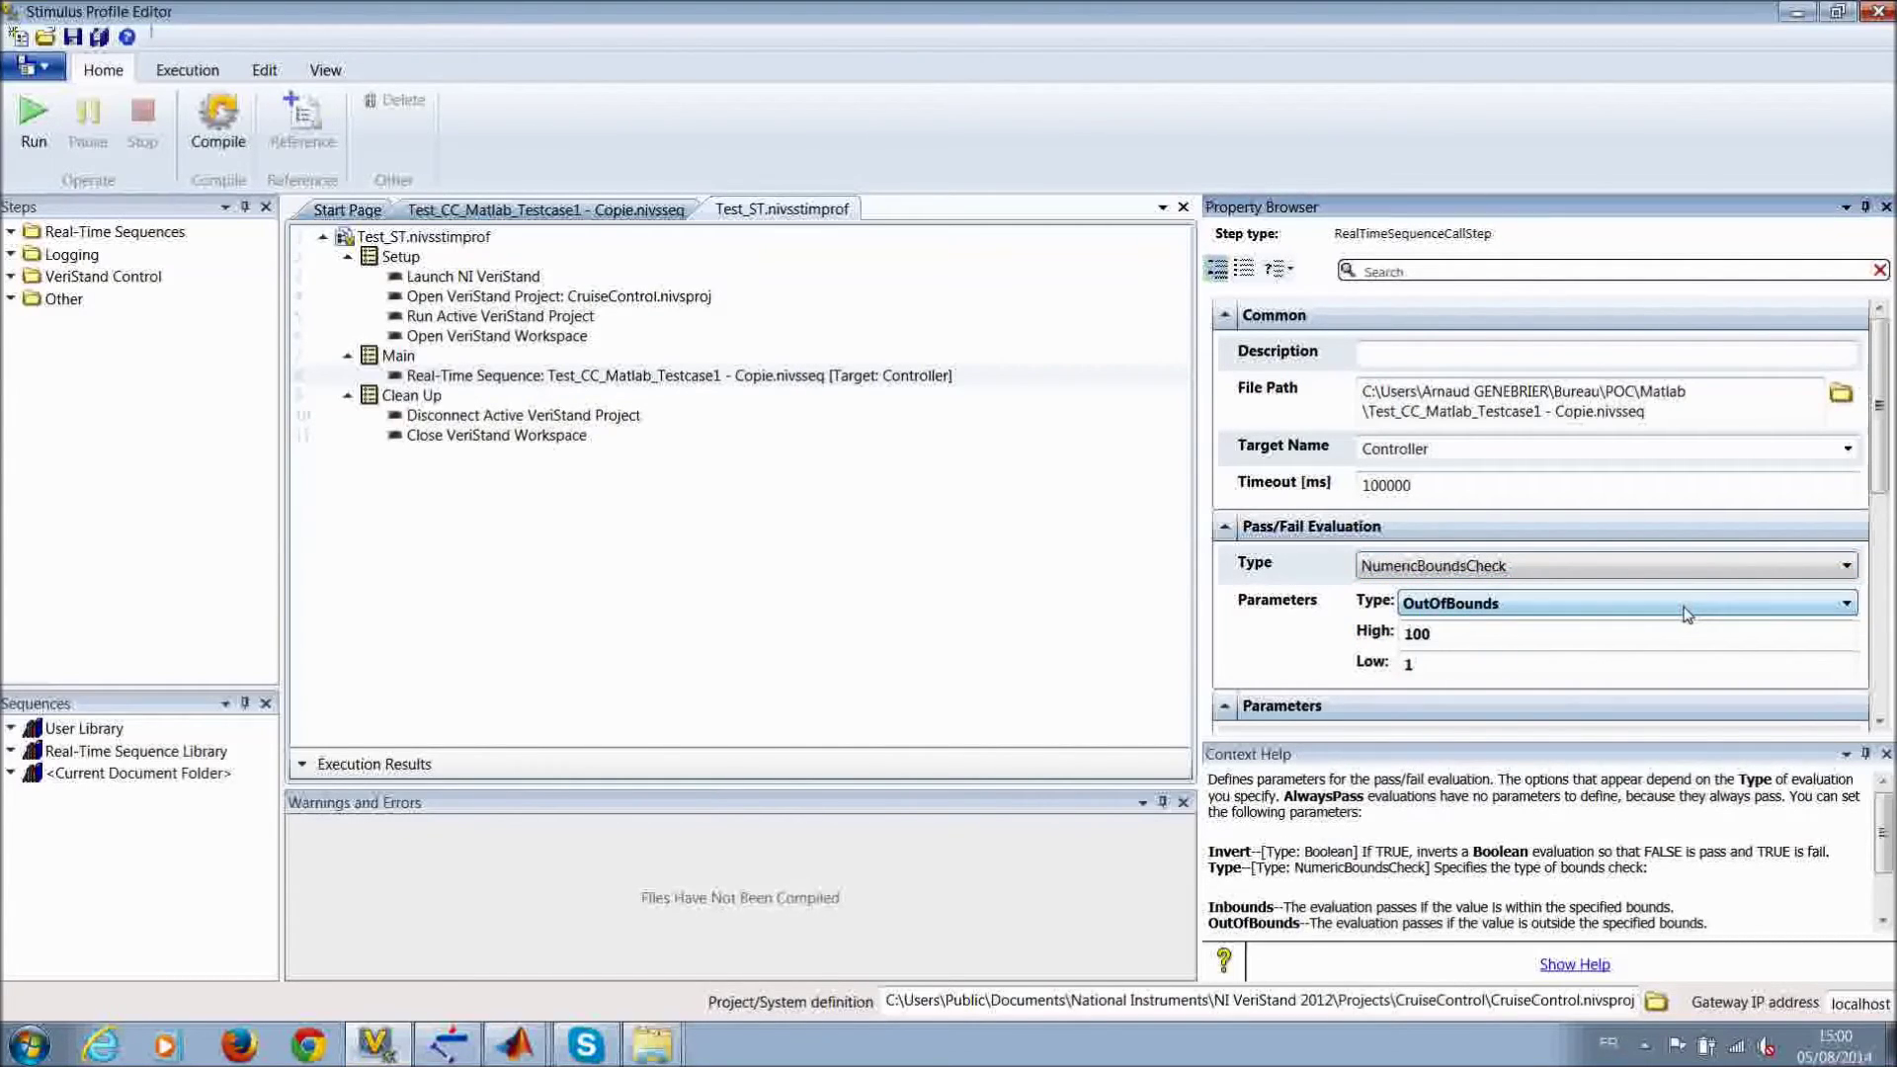
pyautogui.click(1847, 607)
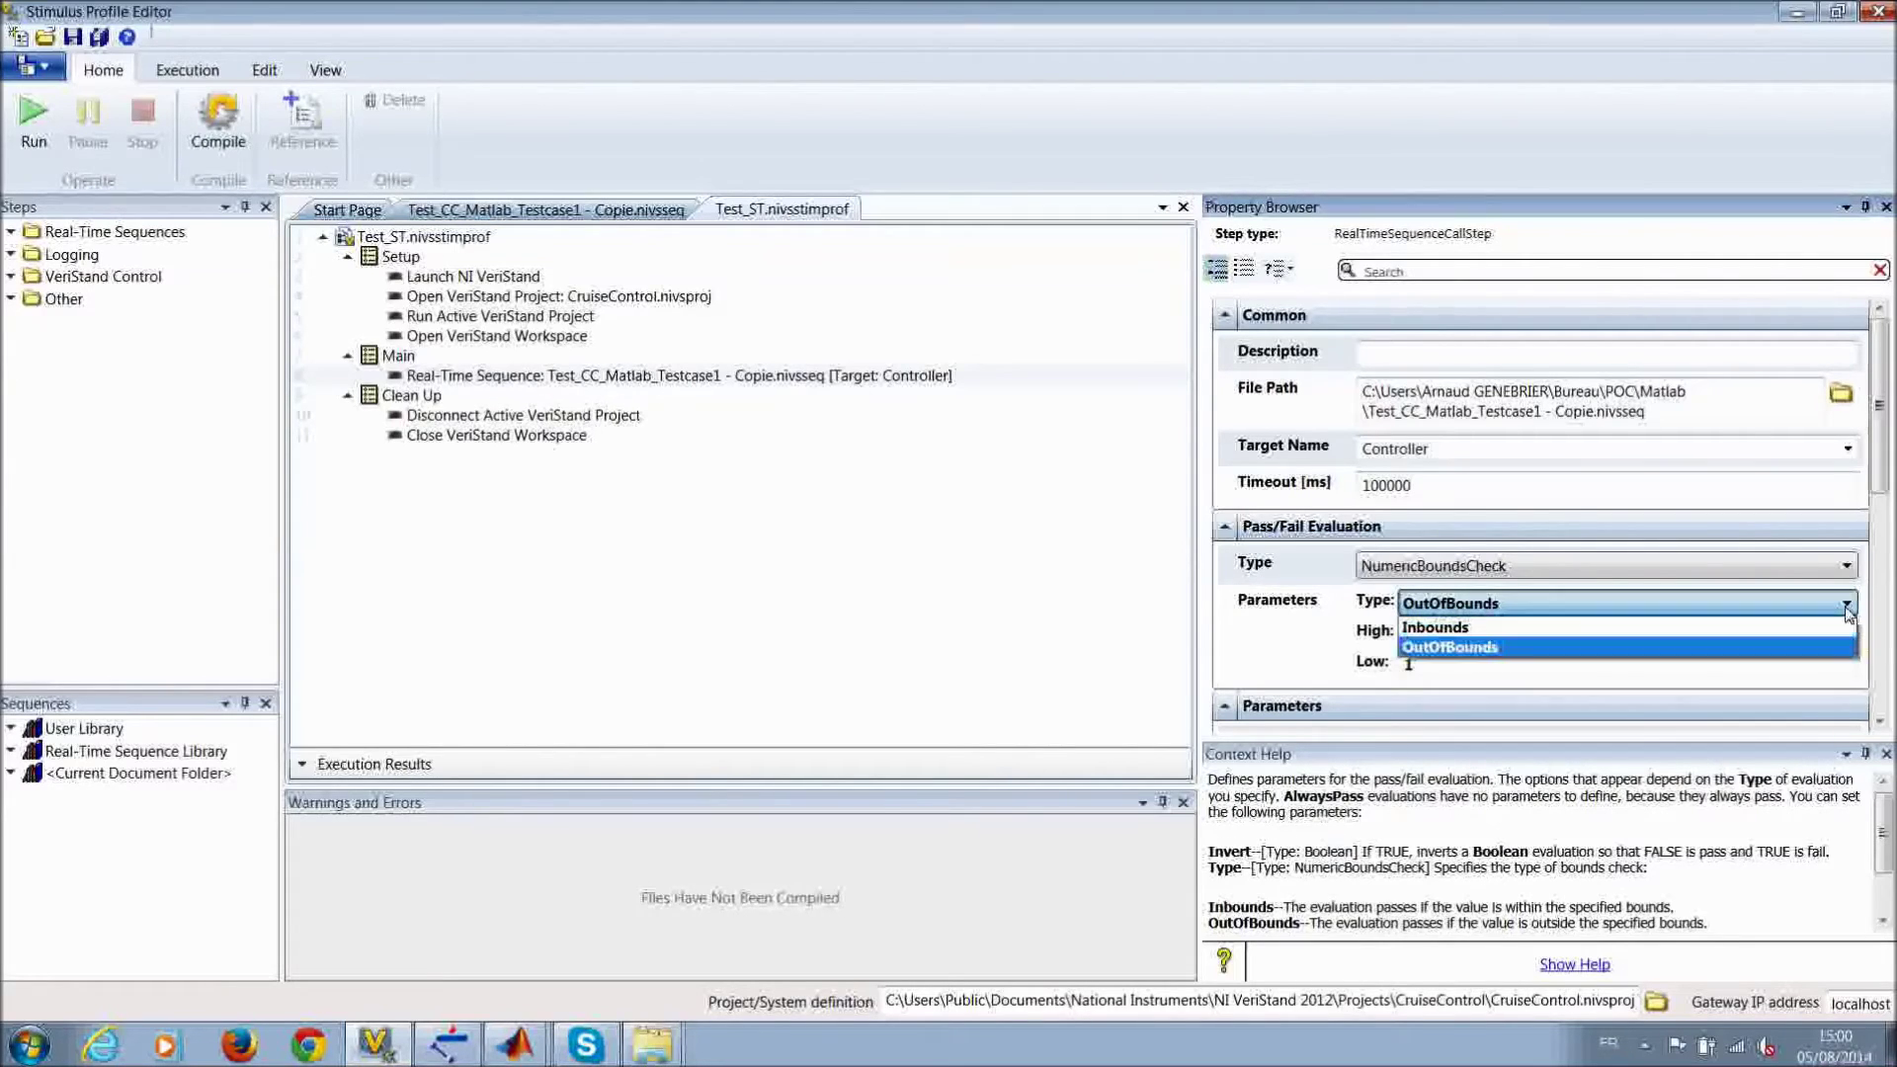
pyautogui.click(1846, 607)
pyautogui.click(1847, 607)
pyautogui.click(1847, 609)
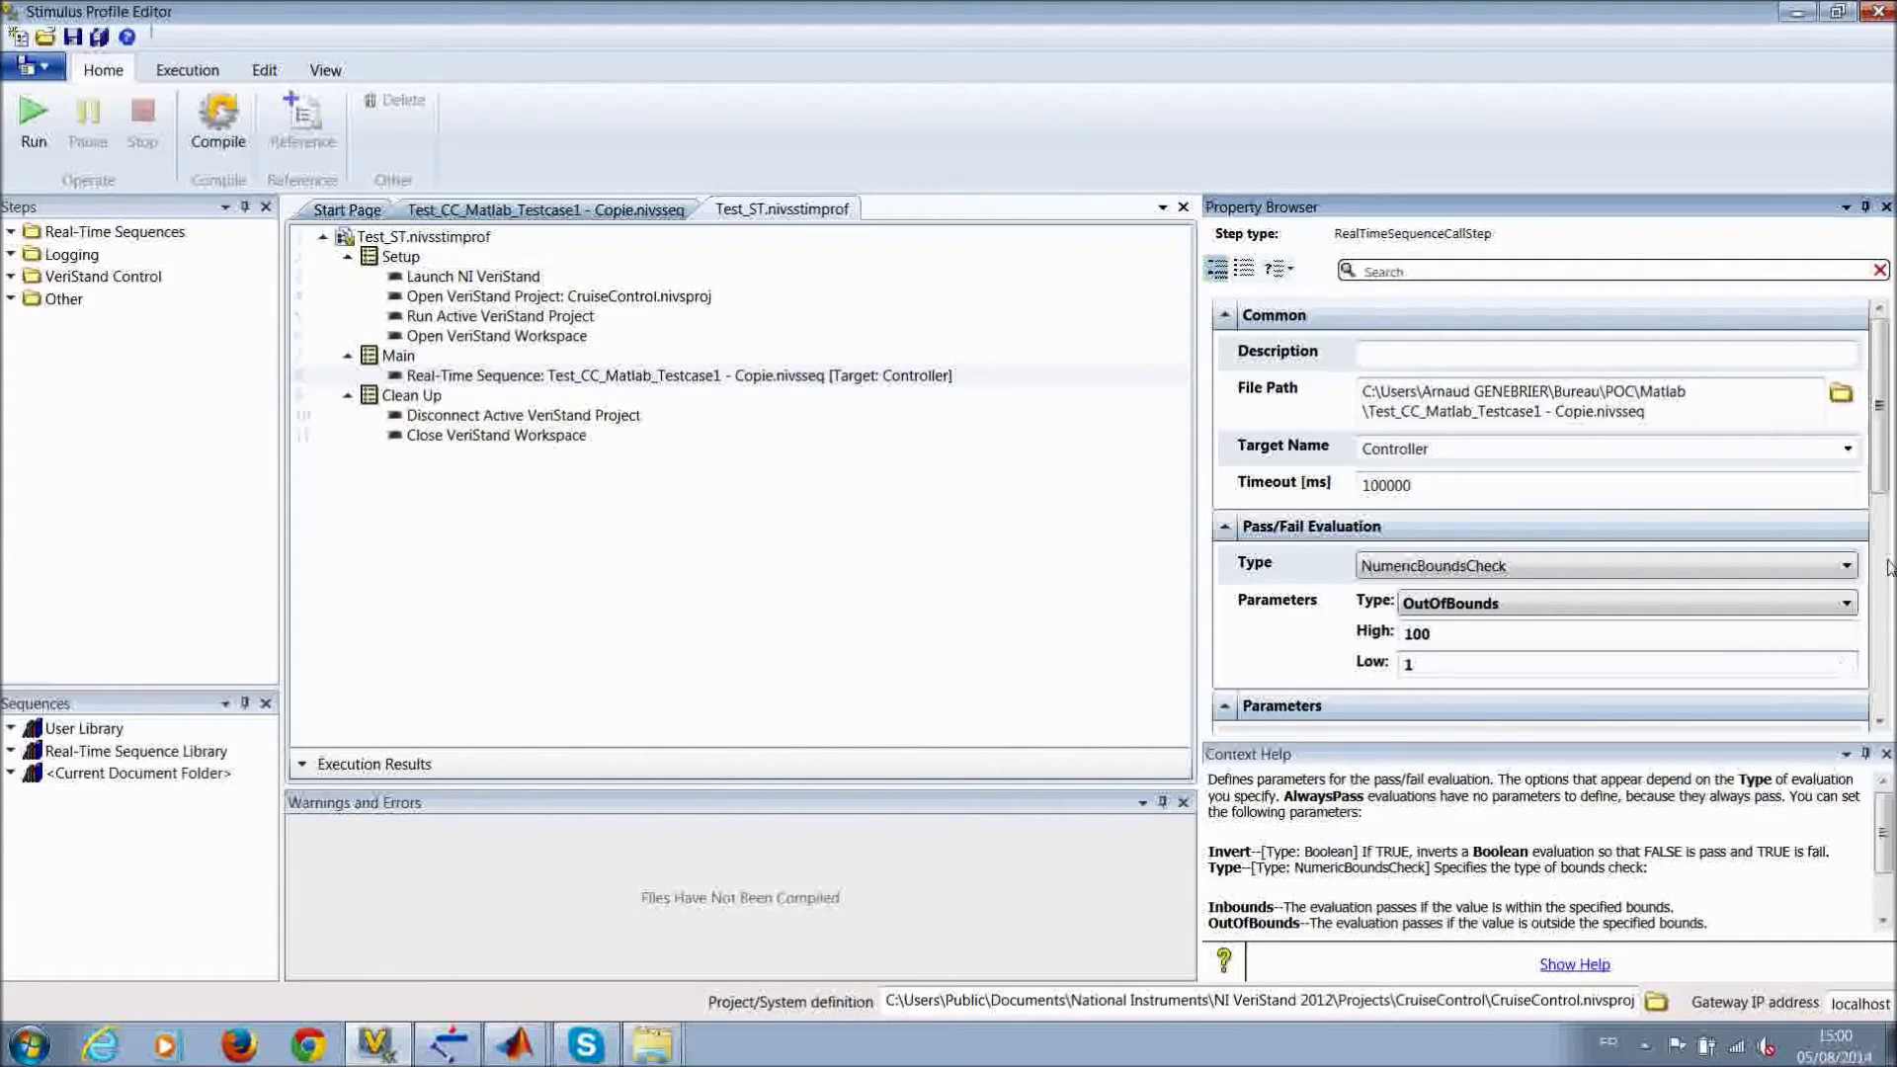
pyautogui.moveTo(1880, 440)
pyautogui.mouseDown()
pyautogui.moveTo(1874, 643)
pyautogui.moveTo(1873, 434)
pyautogui.mouseUp()
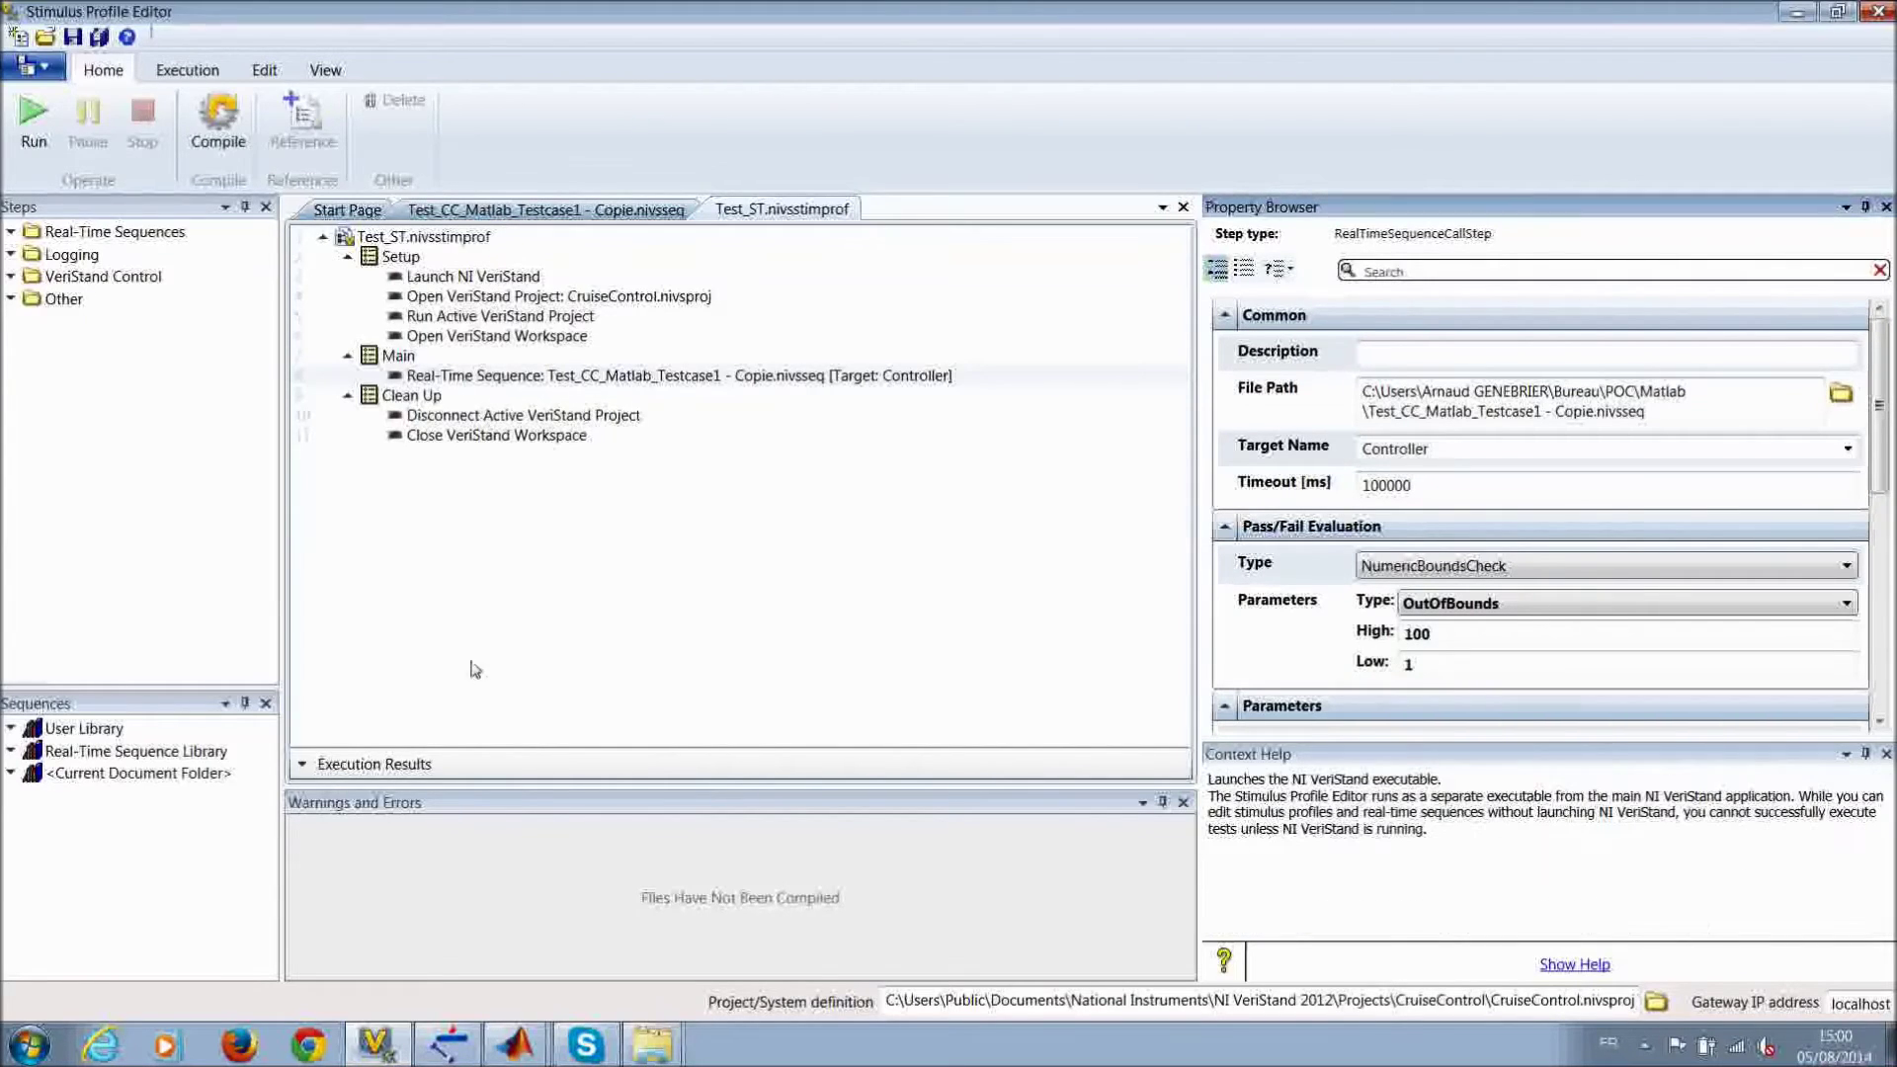
# Step: Run the Test_ST stimulus profile
pyautogui.click(517, 1039)
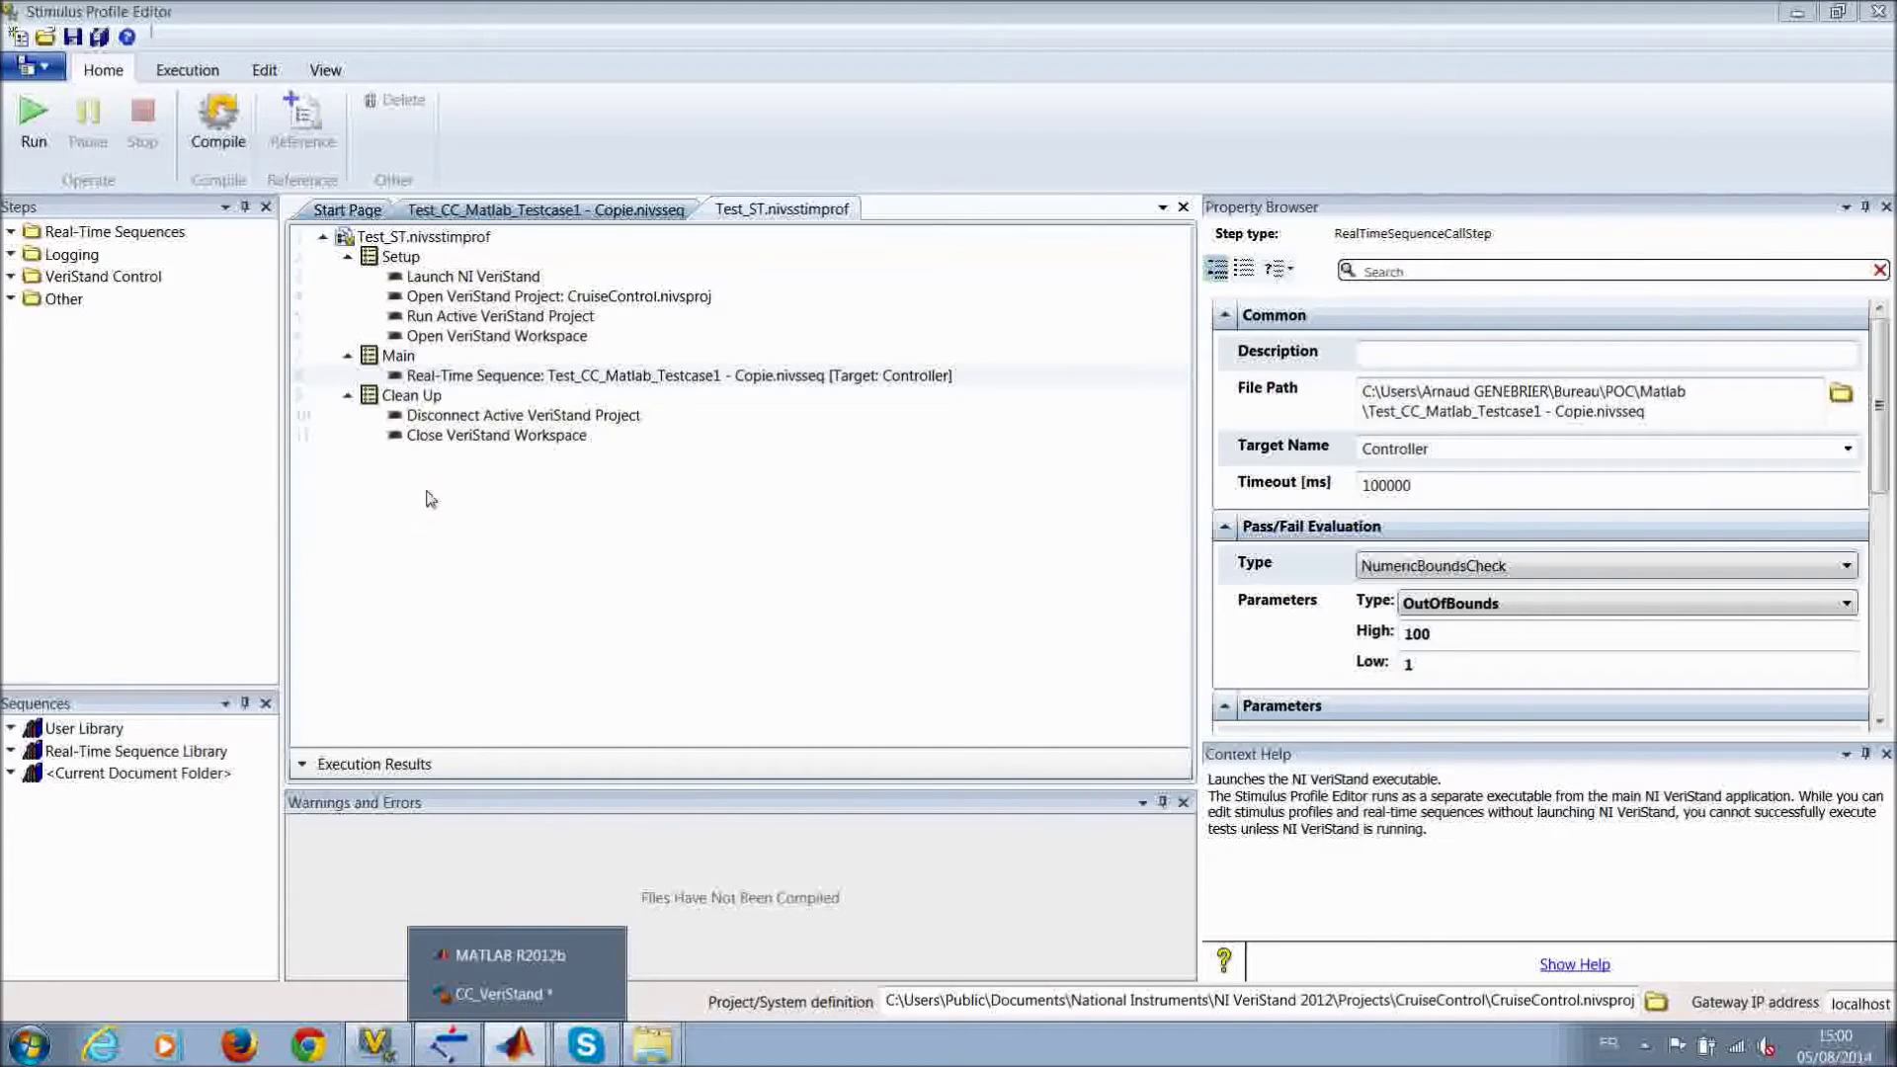
pyautogui.click(776, 216)
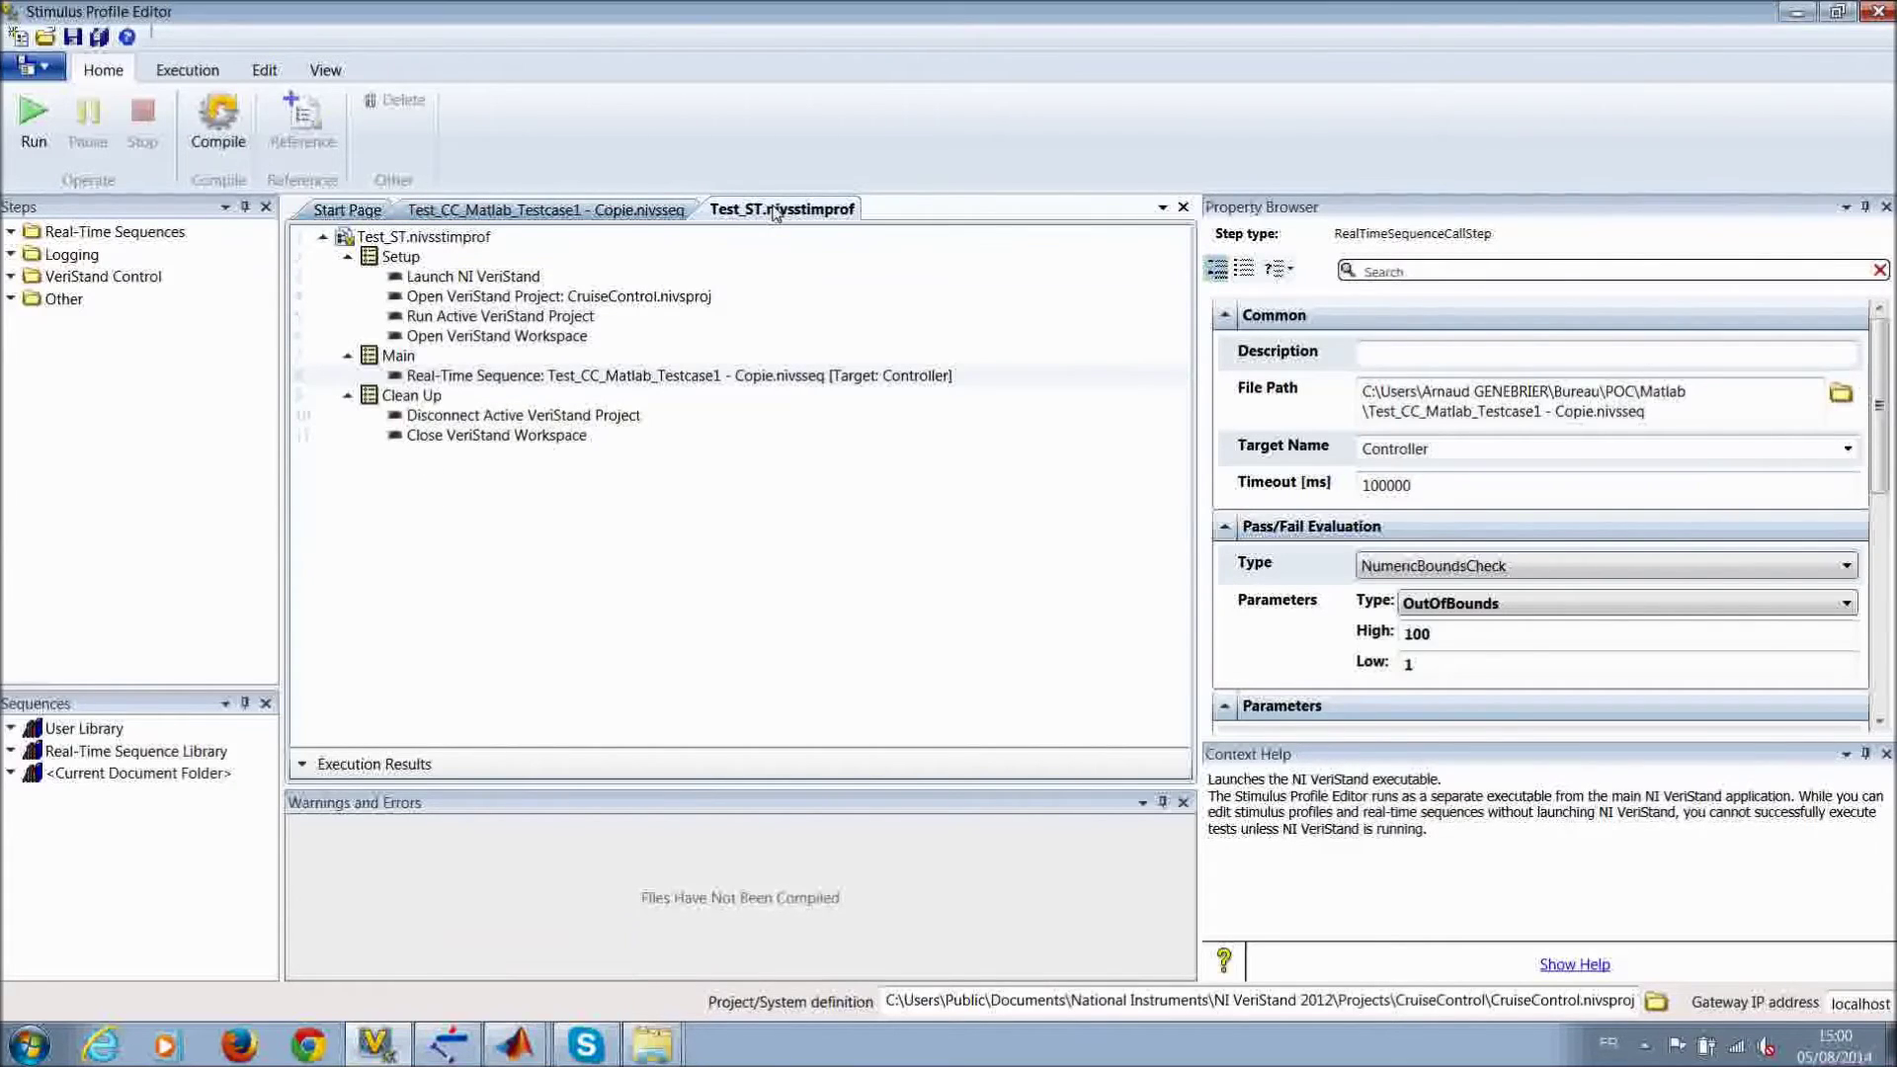
pyautogui.click(33, 123)
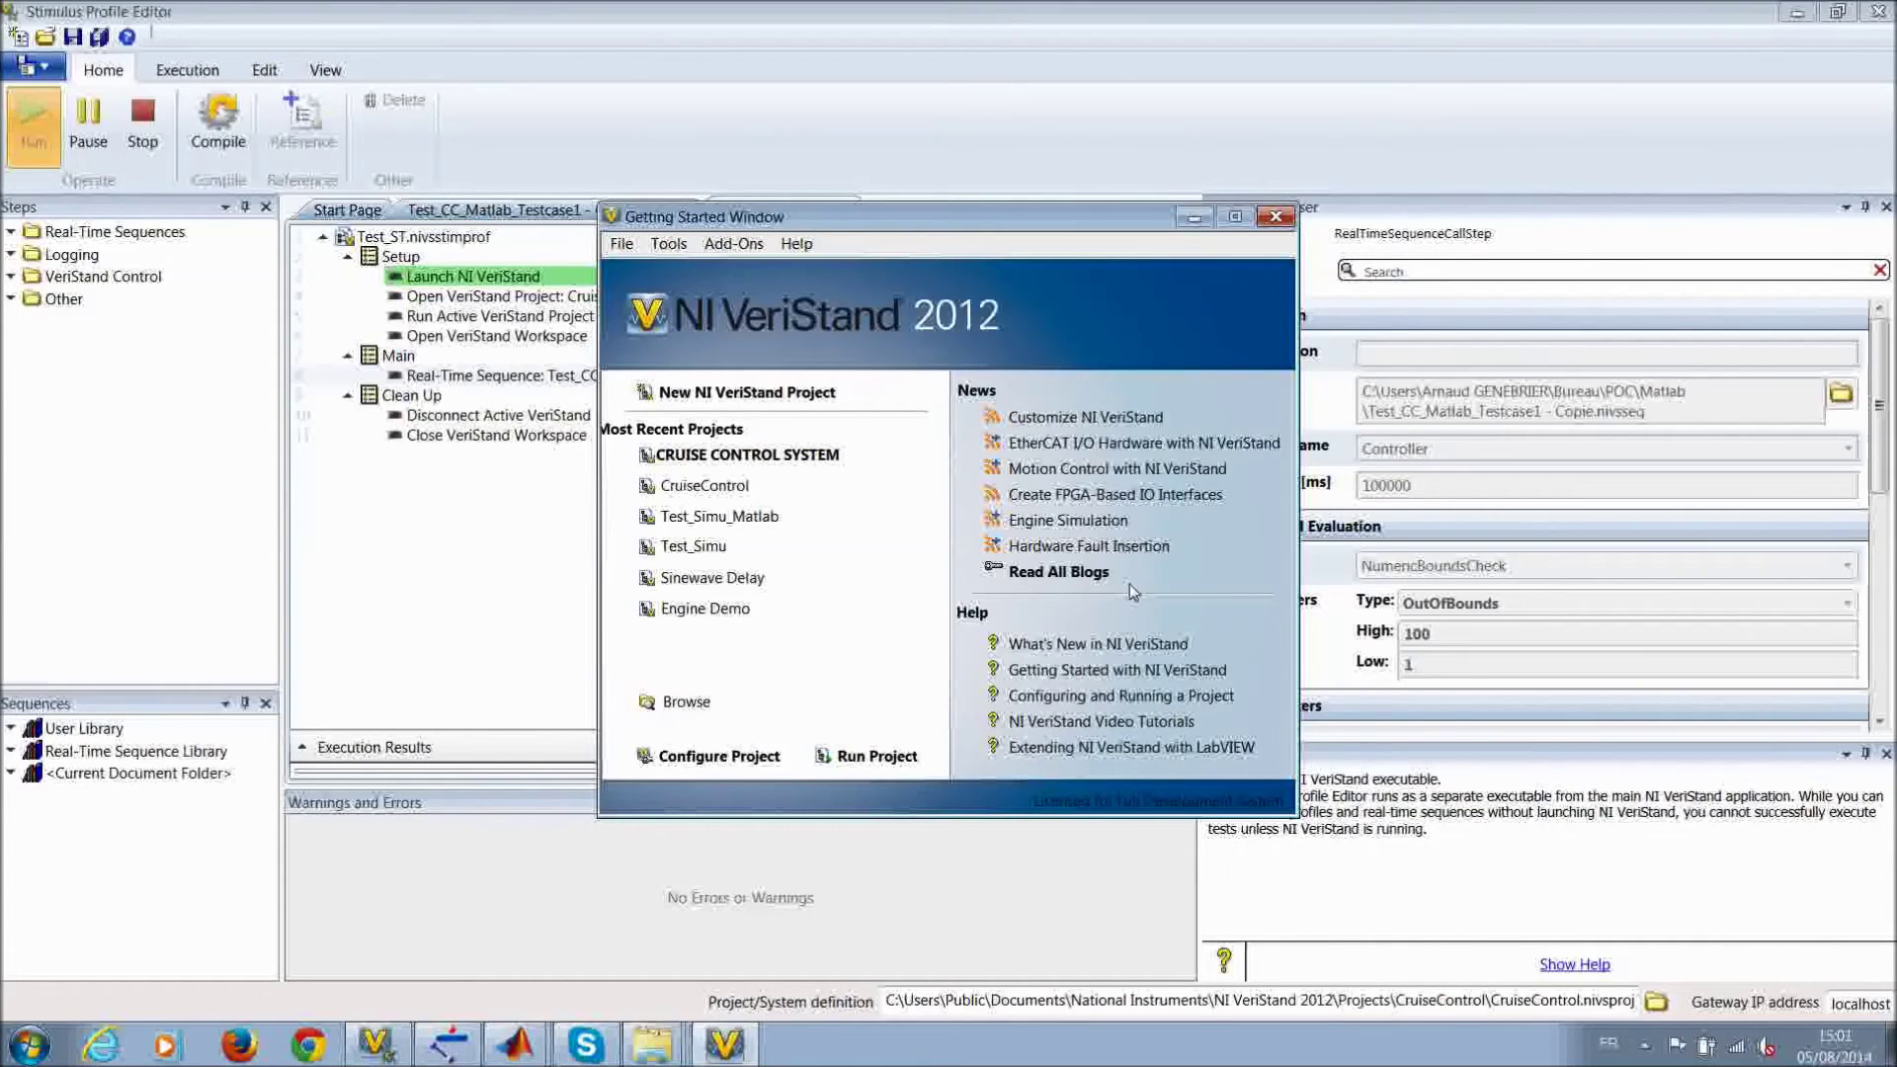
# Step: Dismiss the Outlook profile selection dialog without choosing a profile
pyautogui.click(1653, 1048)
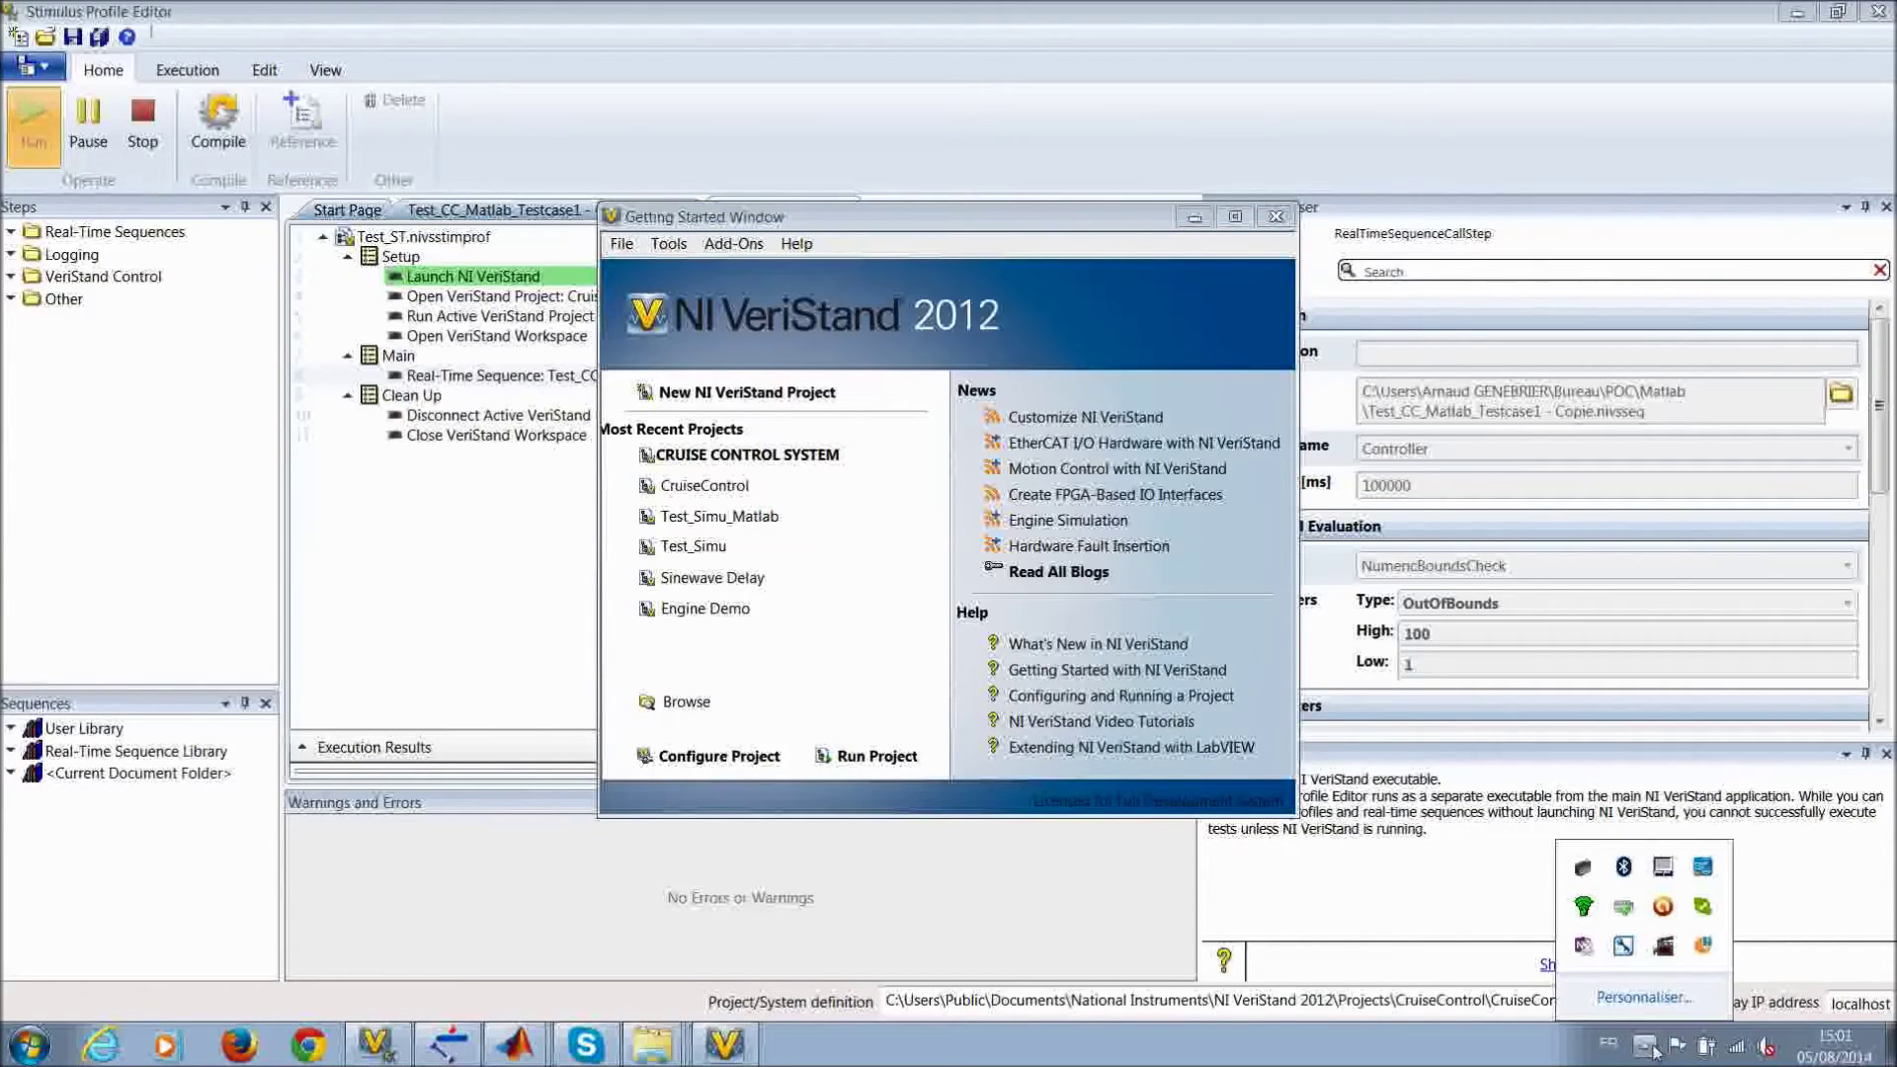
pyautogui.click(1655, 1047)
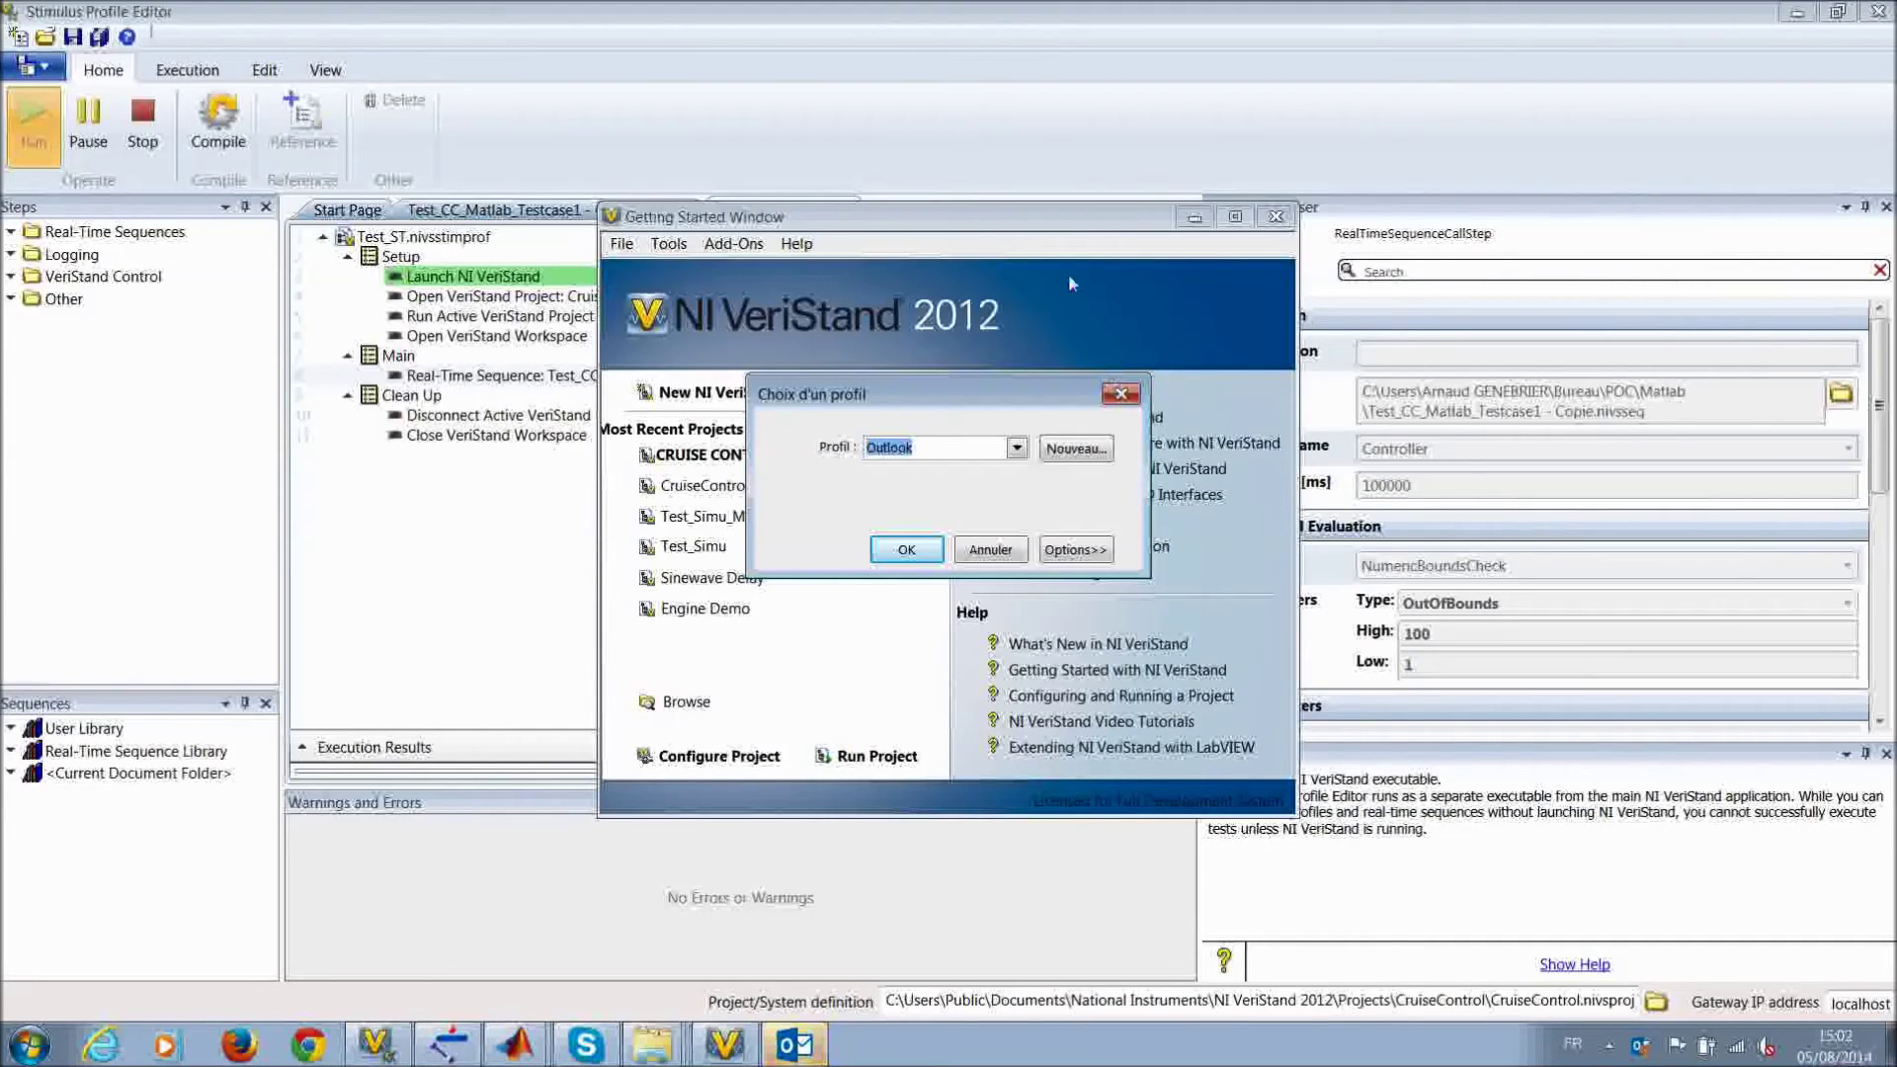
pyautogui.click(1084, 224)
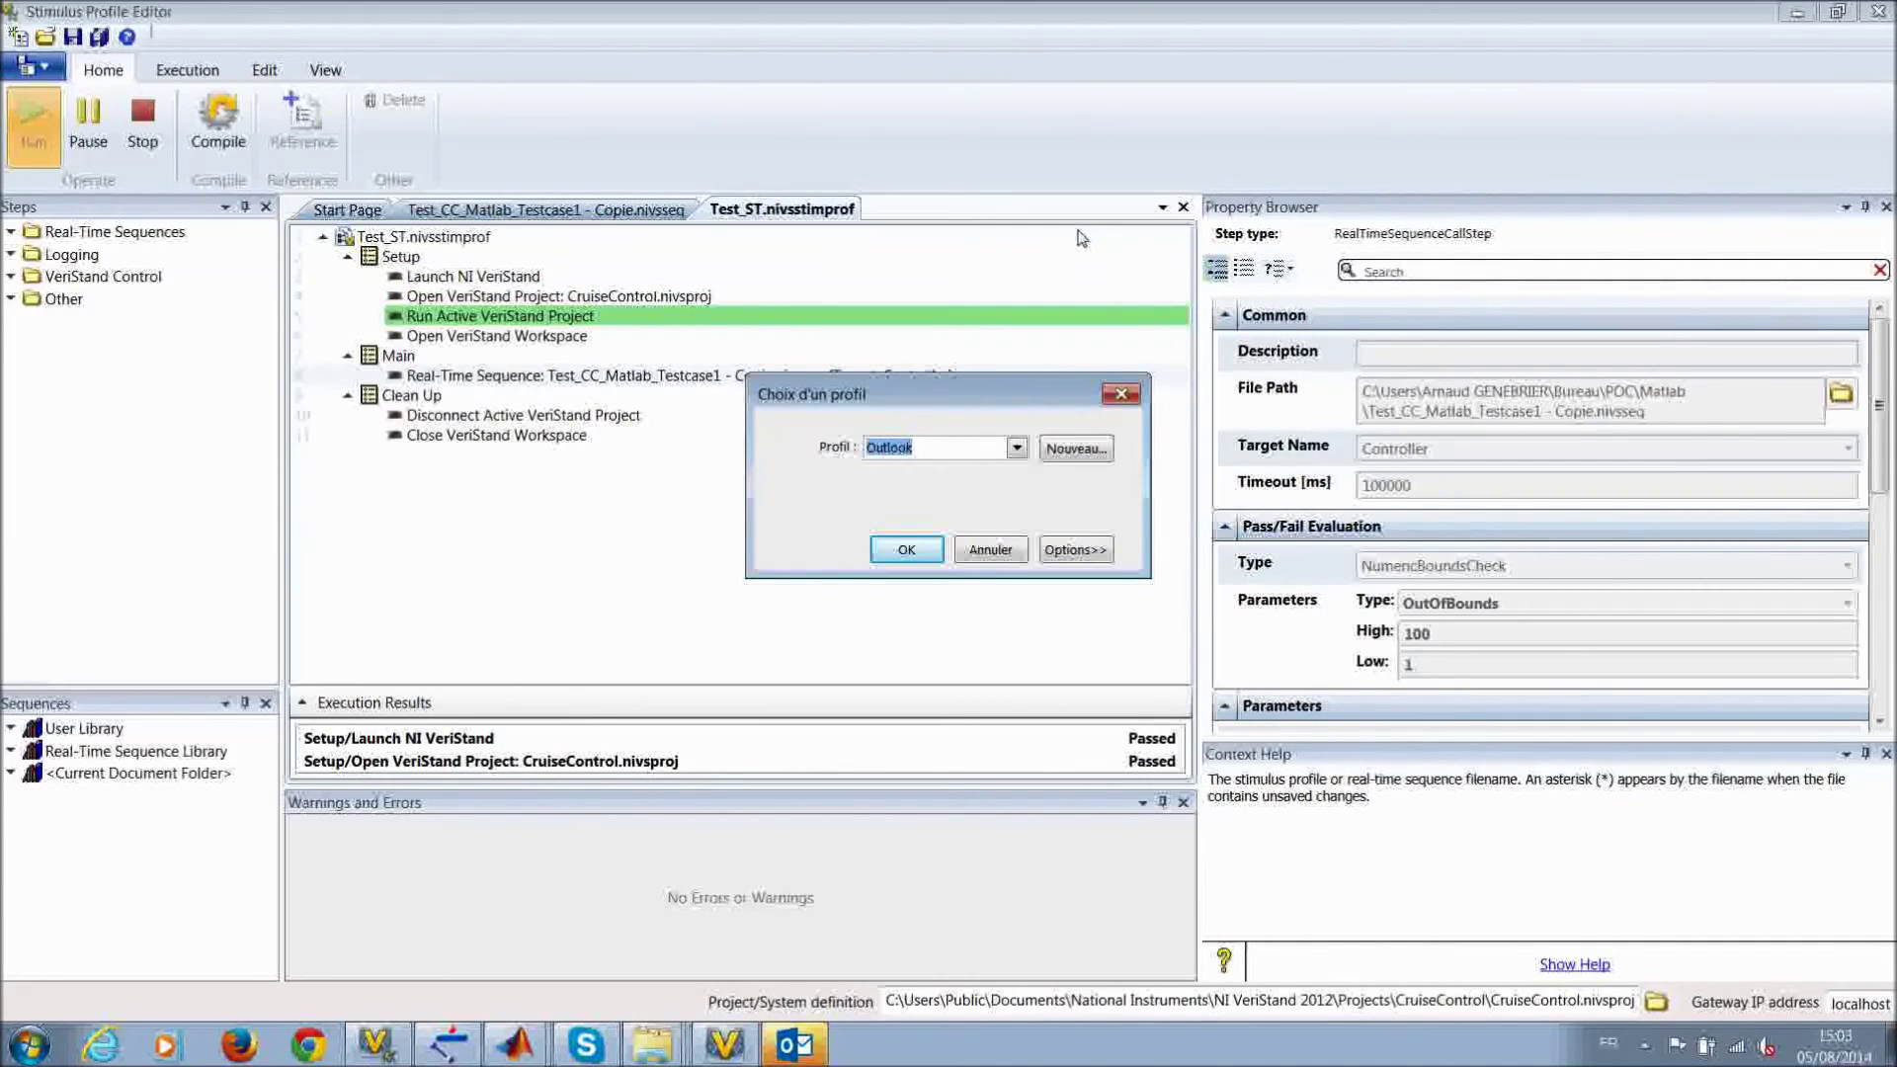
pyautogui.click(1119, 394)
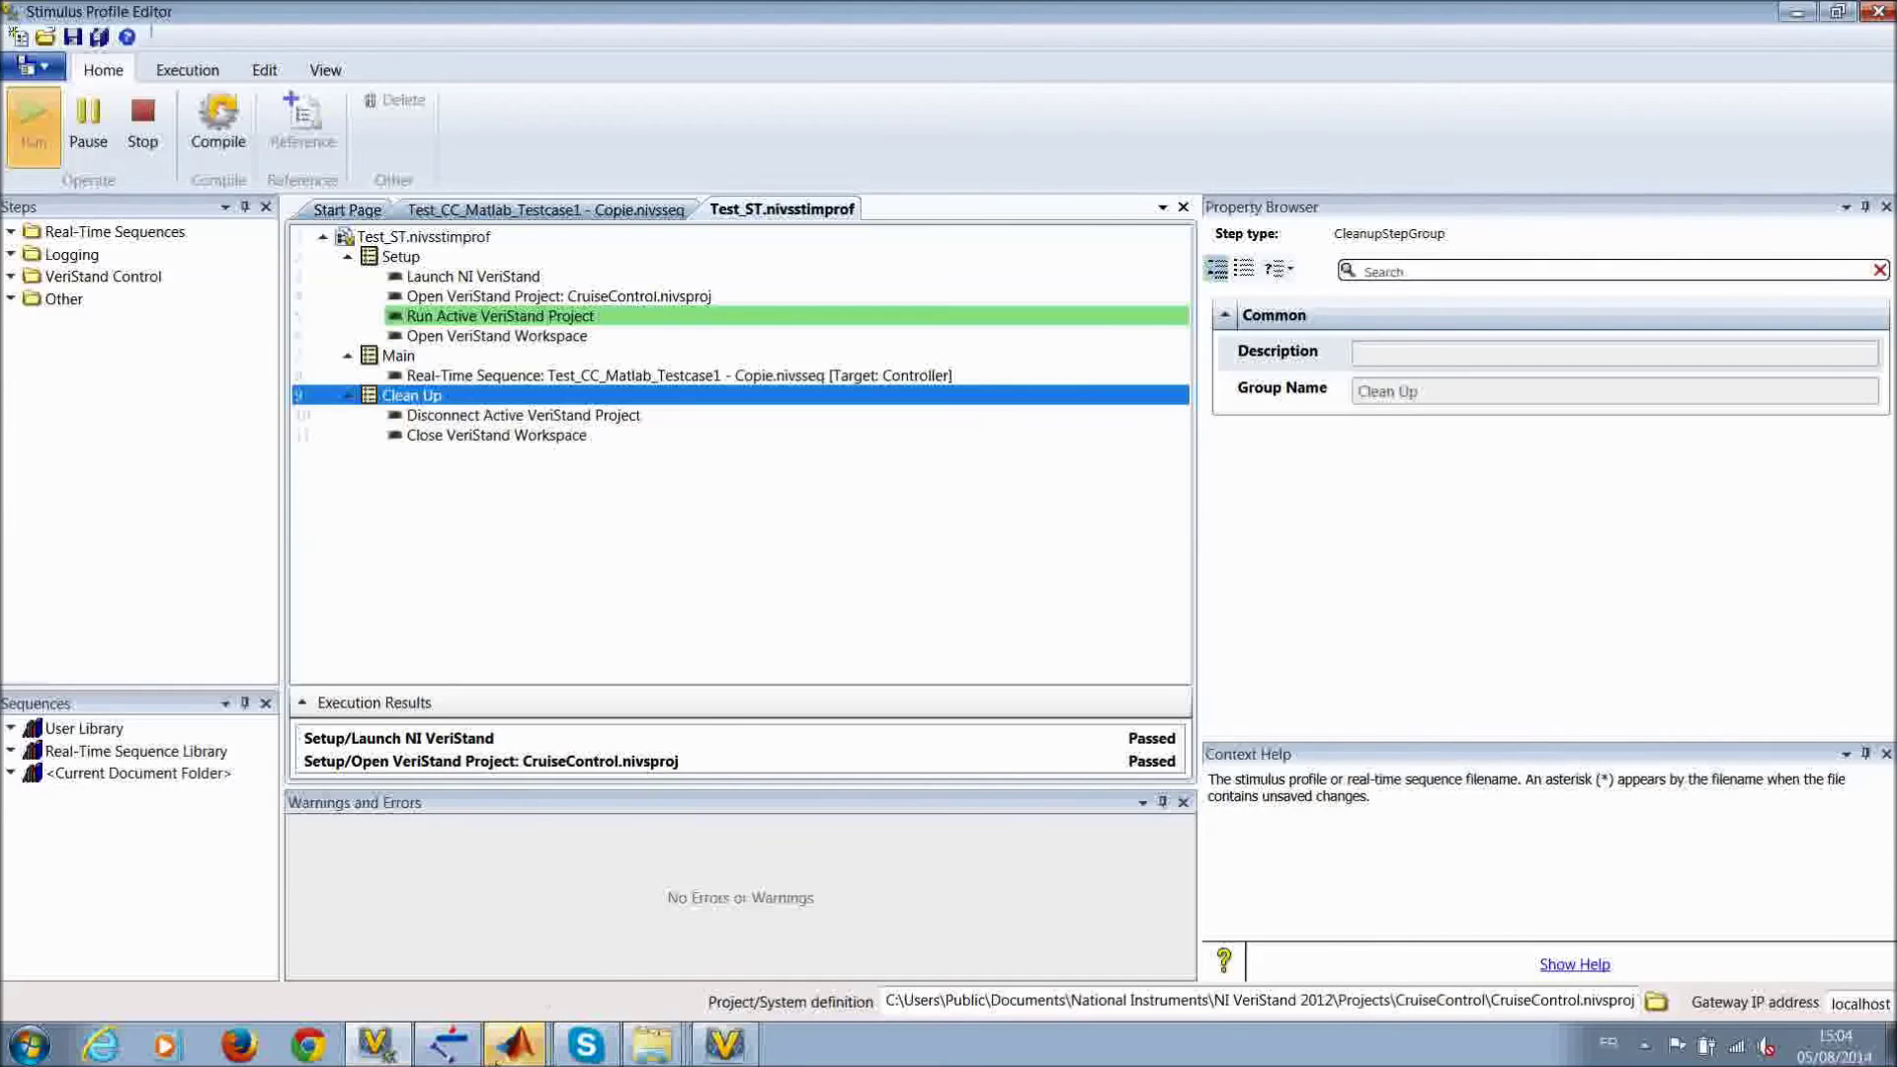
# Step: Switch to the CC_VeriStand Simulink model to check its simulation status, and return to the Stimulus Profile Editor
pyautogui.moveTo(504, 1057)
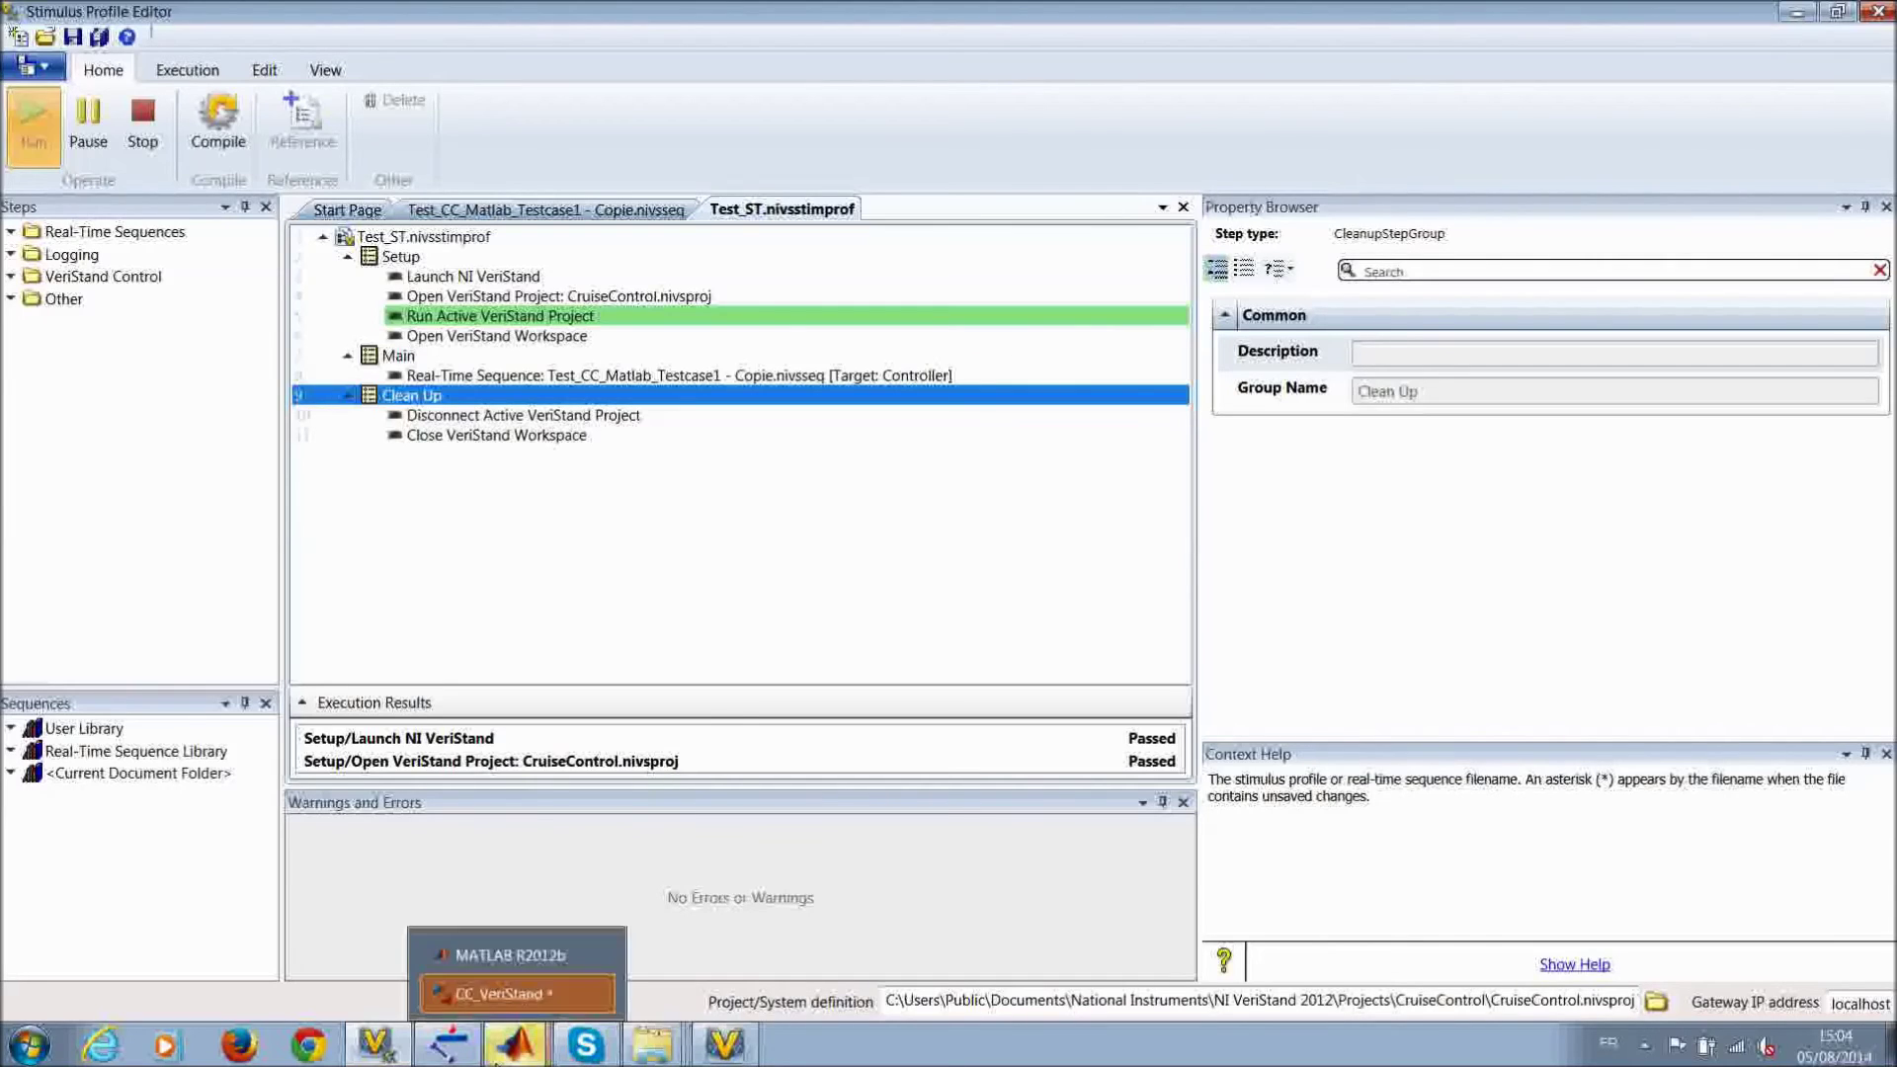
pyautogui.click(526, 994)
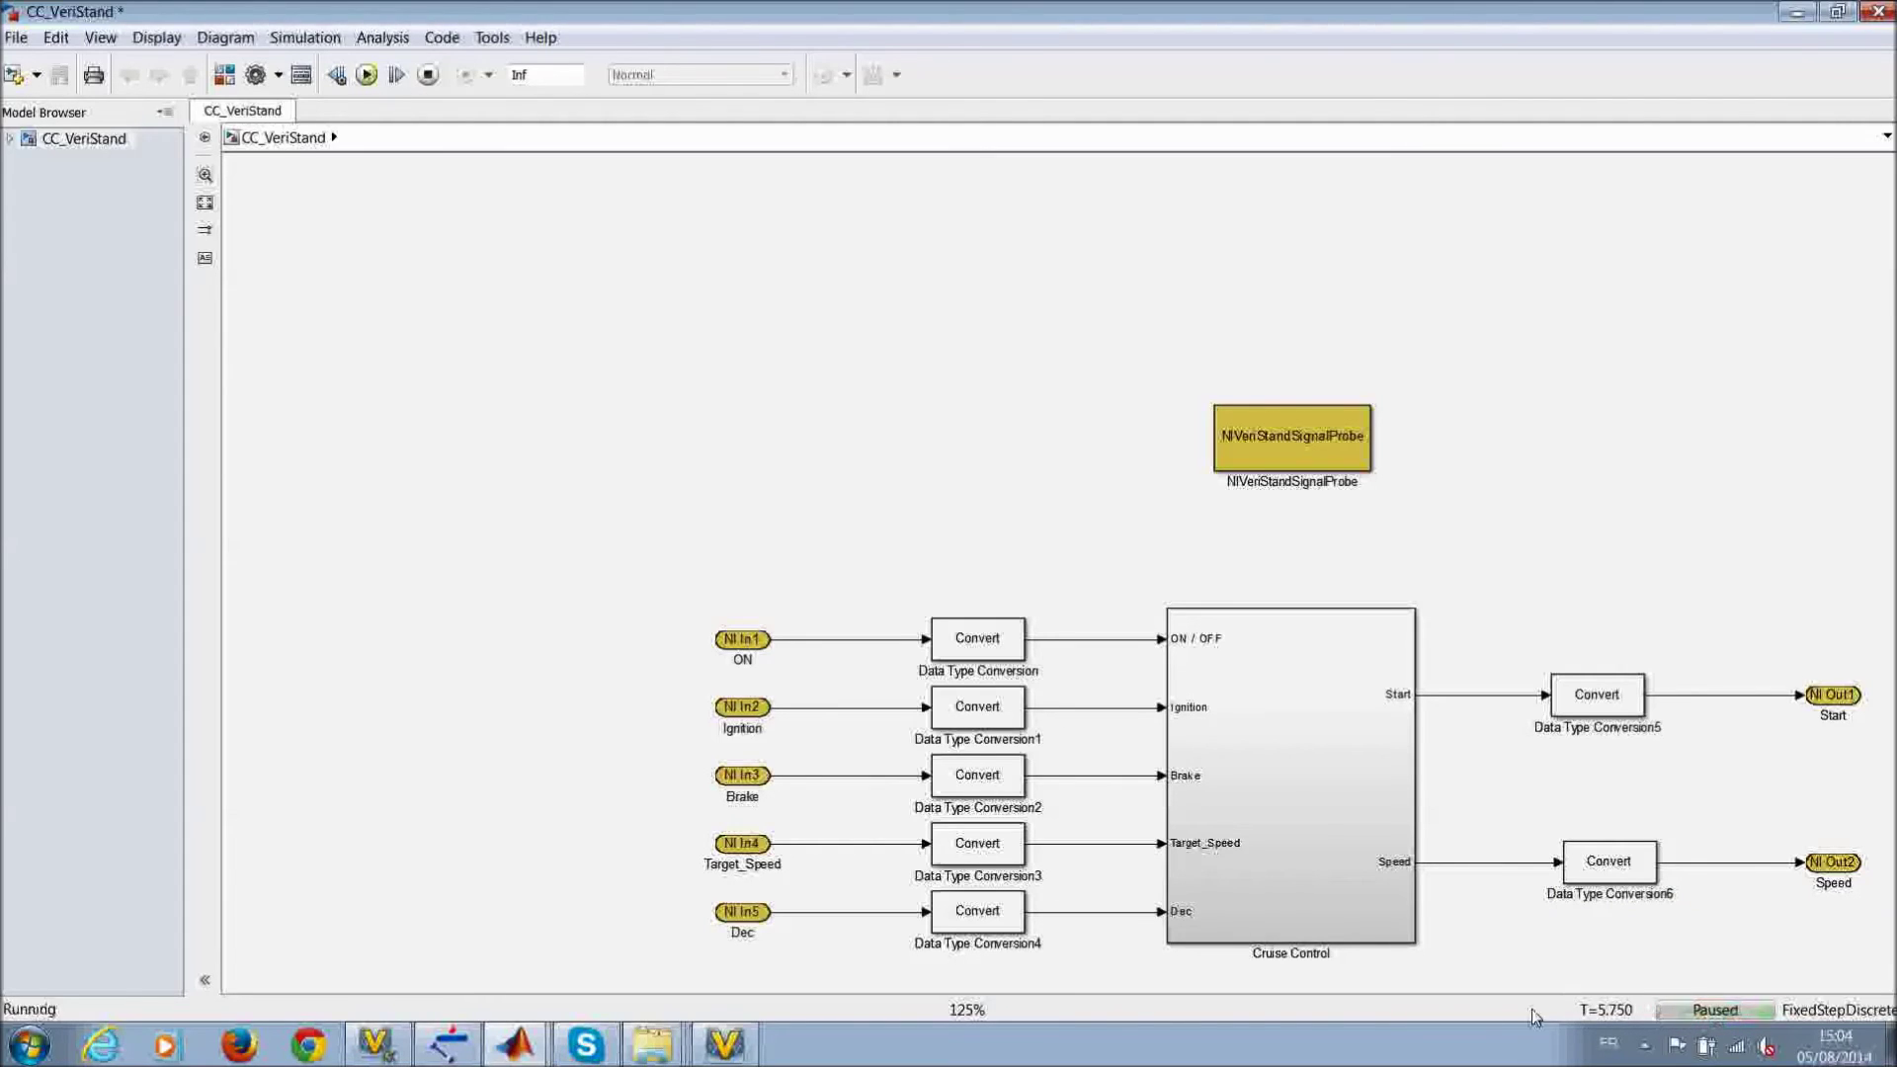
pyautogui.click(420, 1057)
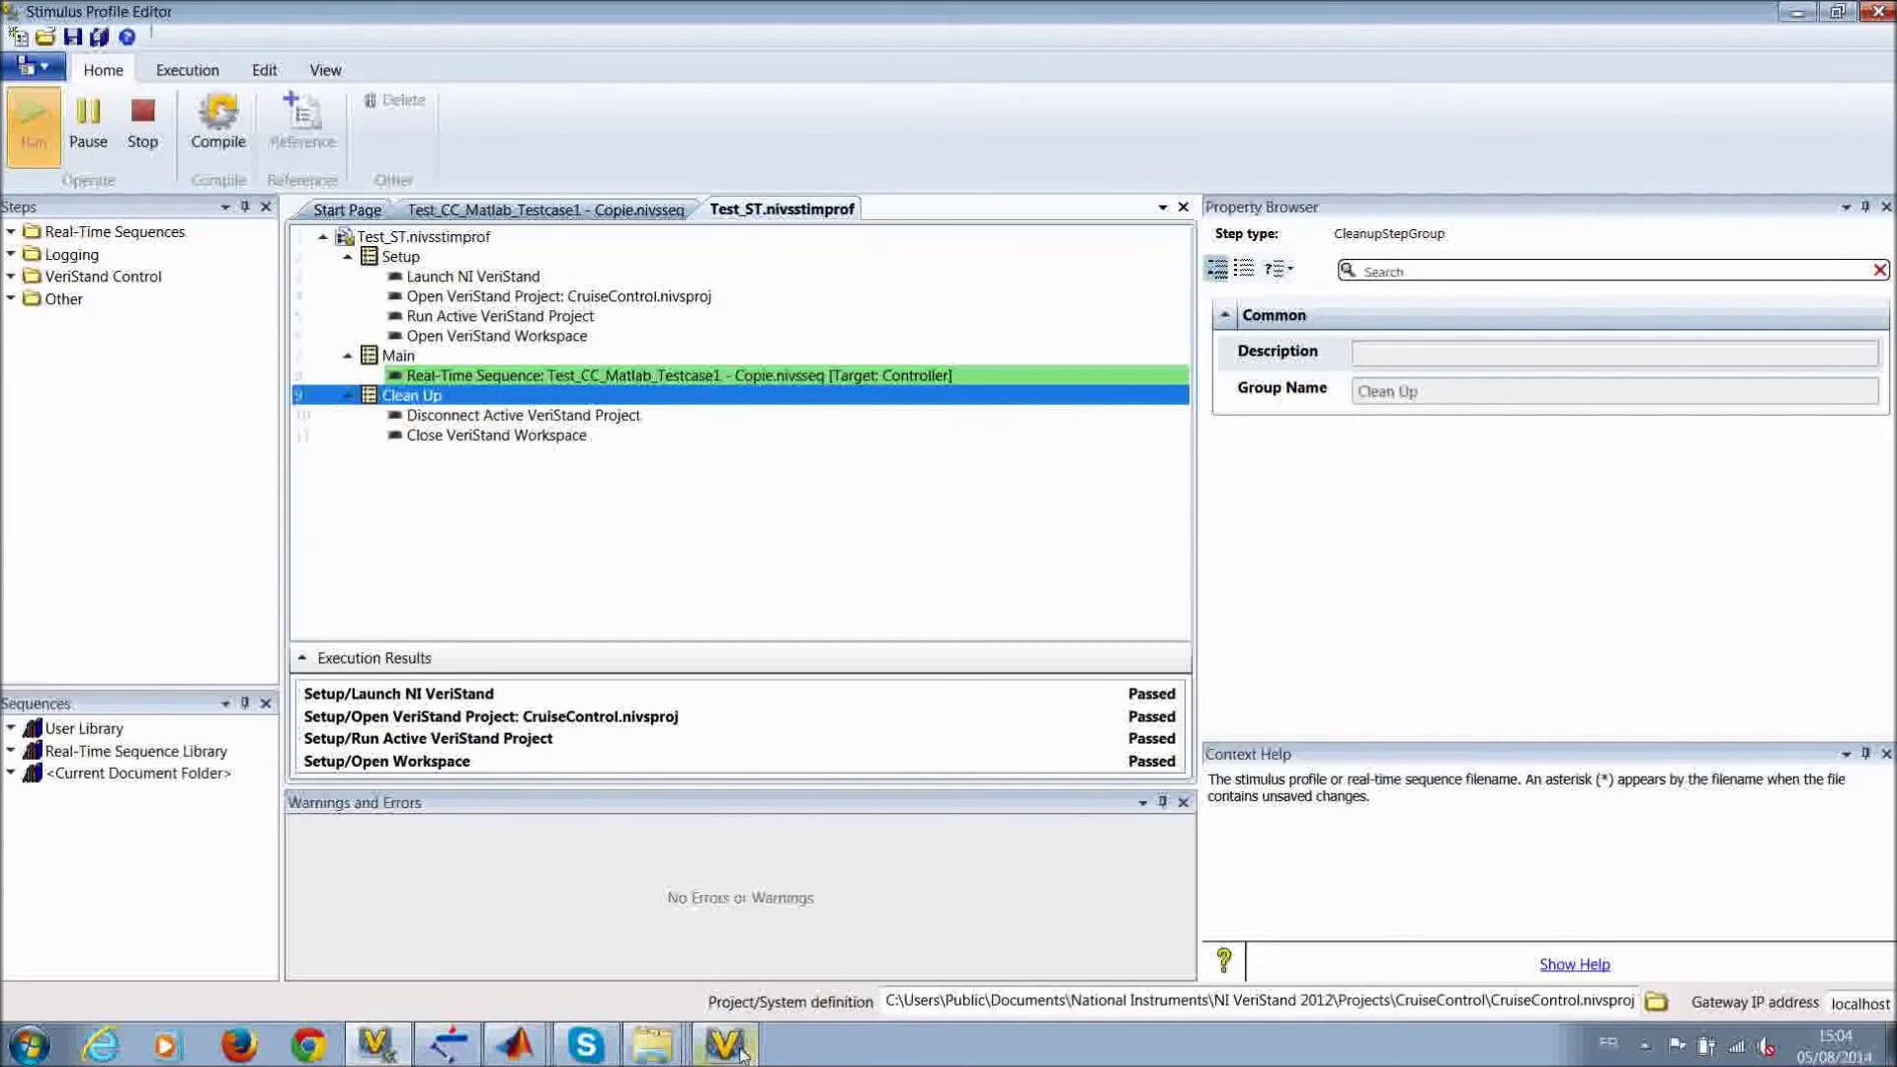
# Step: Switch to the CruiseControl workspace and watch the inputs, outputs and speed graphs while the sequence executes
pyautogui.moveTo(739, 1053)
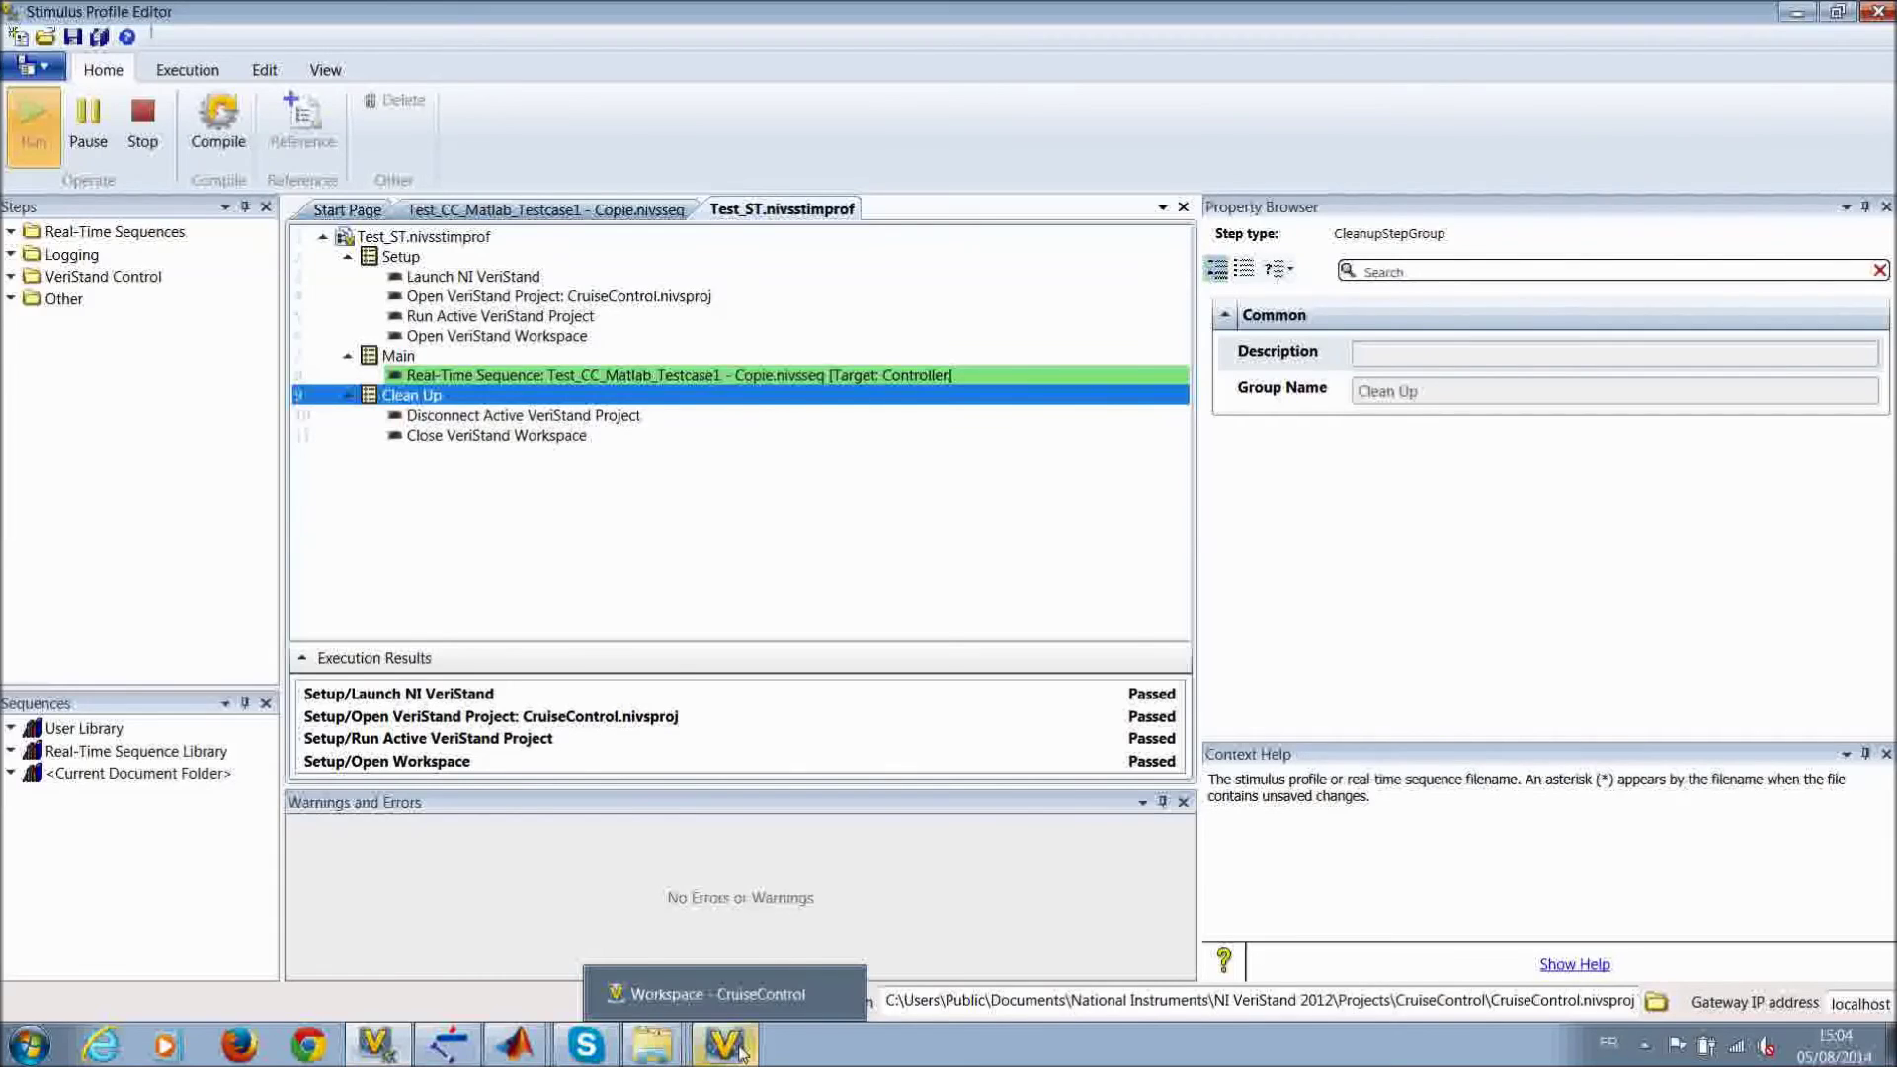
pyautogui.click(739, 1054)
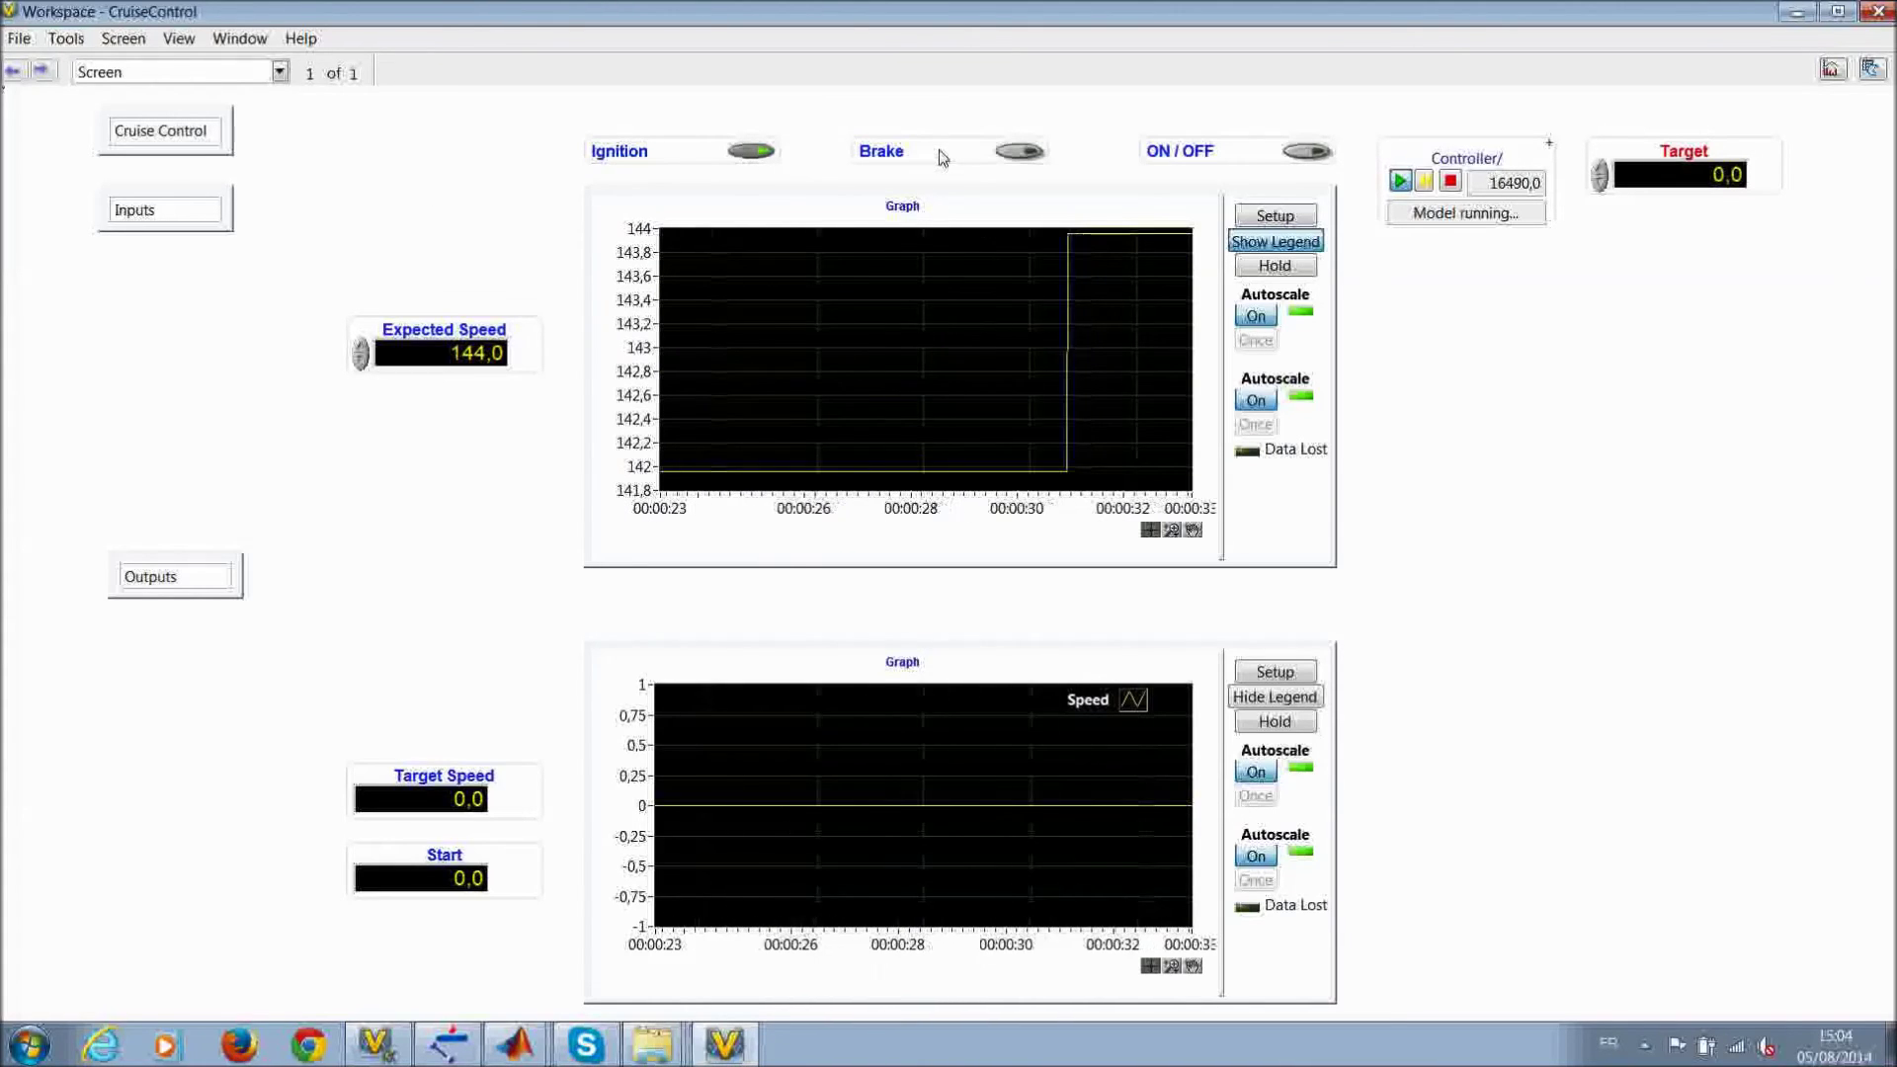
pyautogui.click(1217, 157)
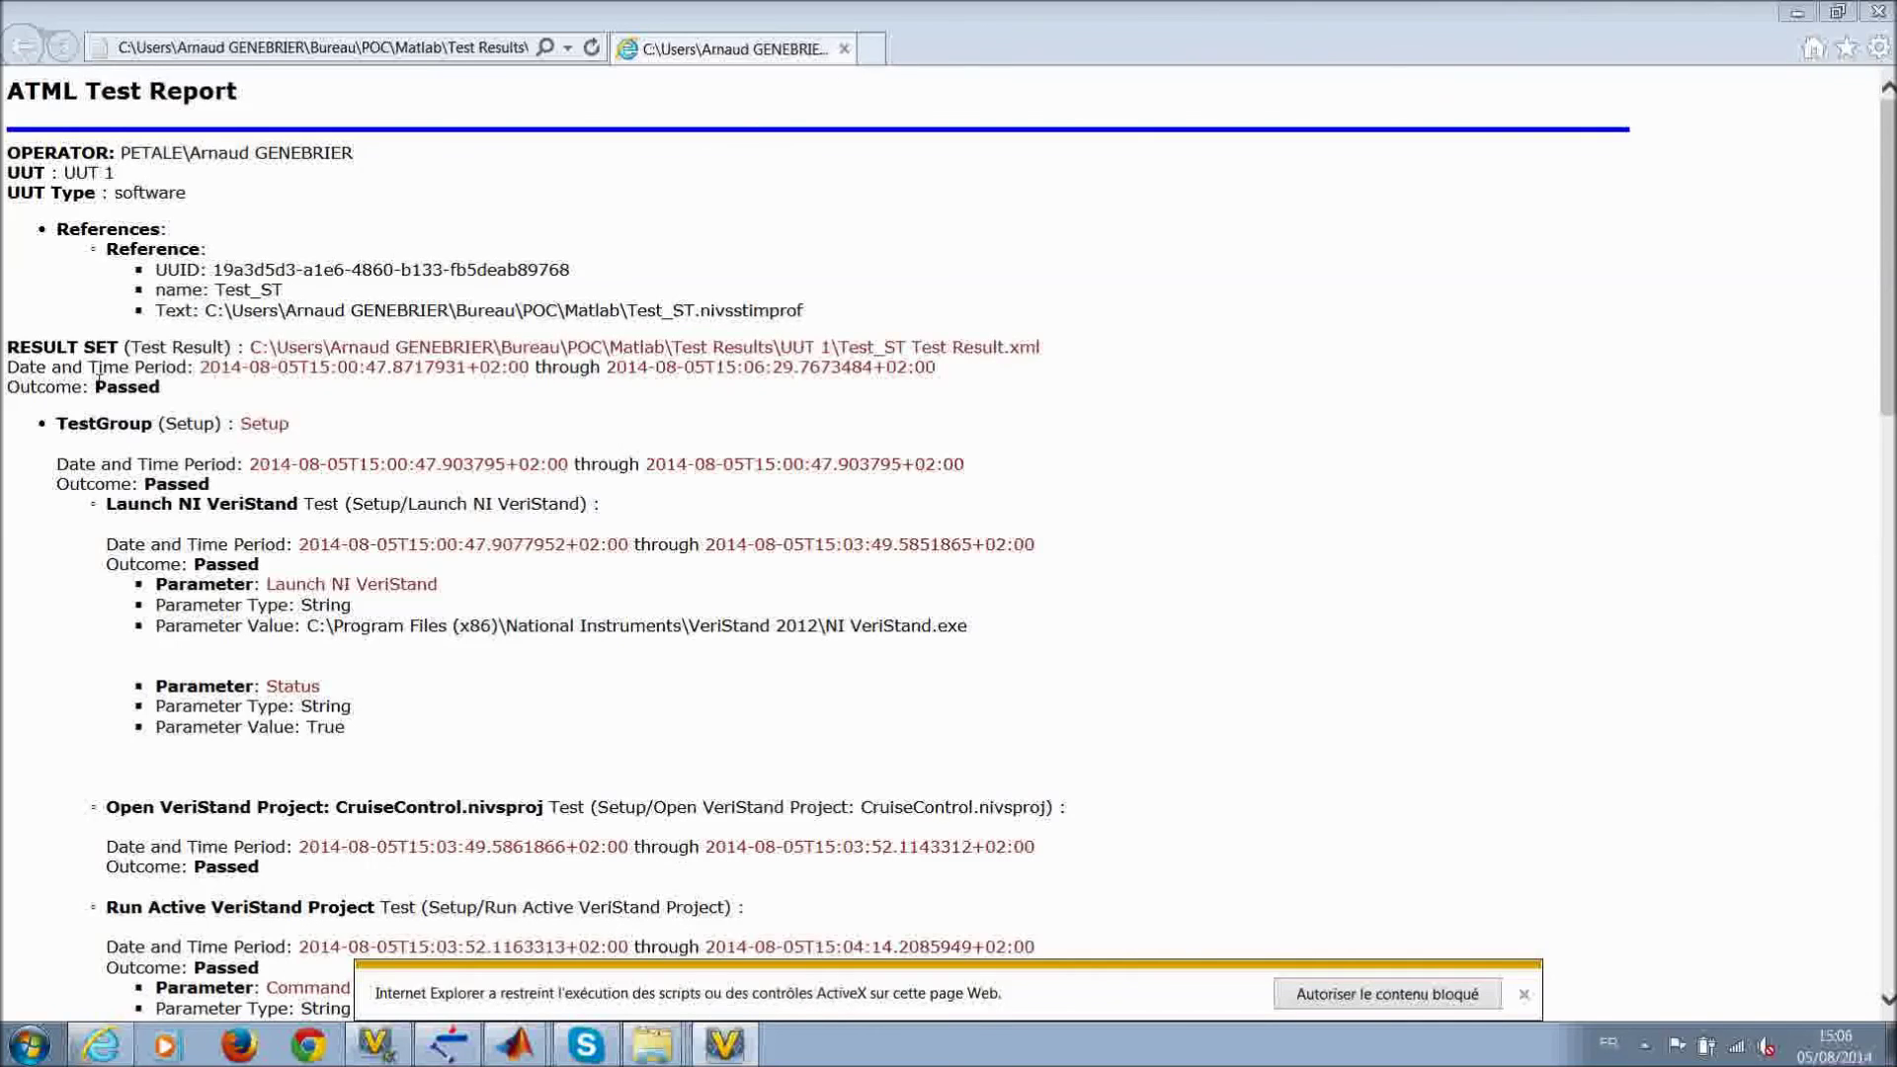
# Step: Examine the overall outcome and the outcome of each Setup test in the ATML Test Report
pyautogui.moveTo(98, 383); pyautogui.dragTo(156, 393)
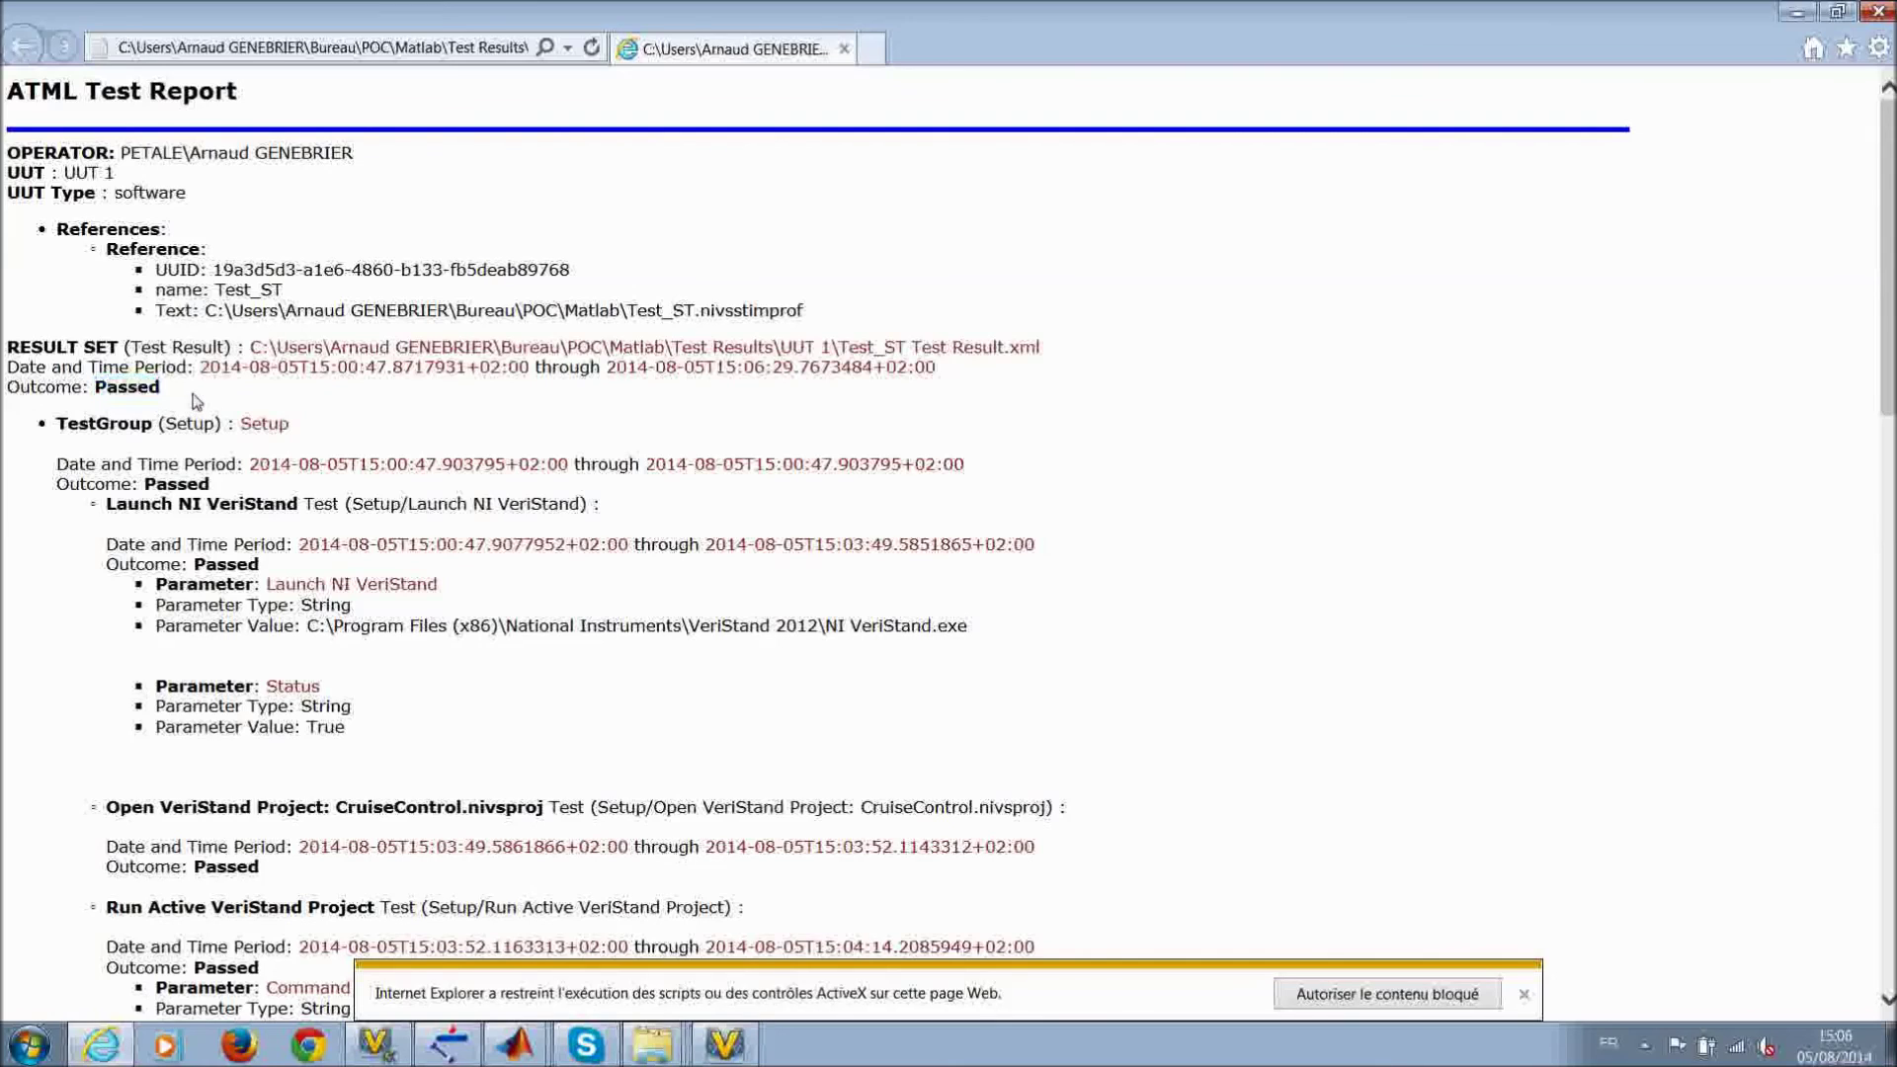
pyautogui.click(254, 497)
pyautogui.doubleClick(158, 484)
pyautogui.doubleClick(238, 567)
pyautogui.scroll(-5, 247, 606)
pyautogui.doubleClick(208, 293)
pyautogui.doubleClick(226, 394)
pyautogui.click(284, 494)
pyautogui.scroll(-4, 285, 494)
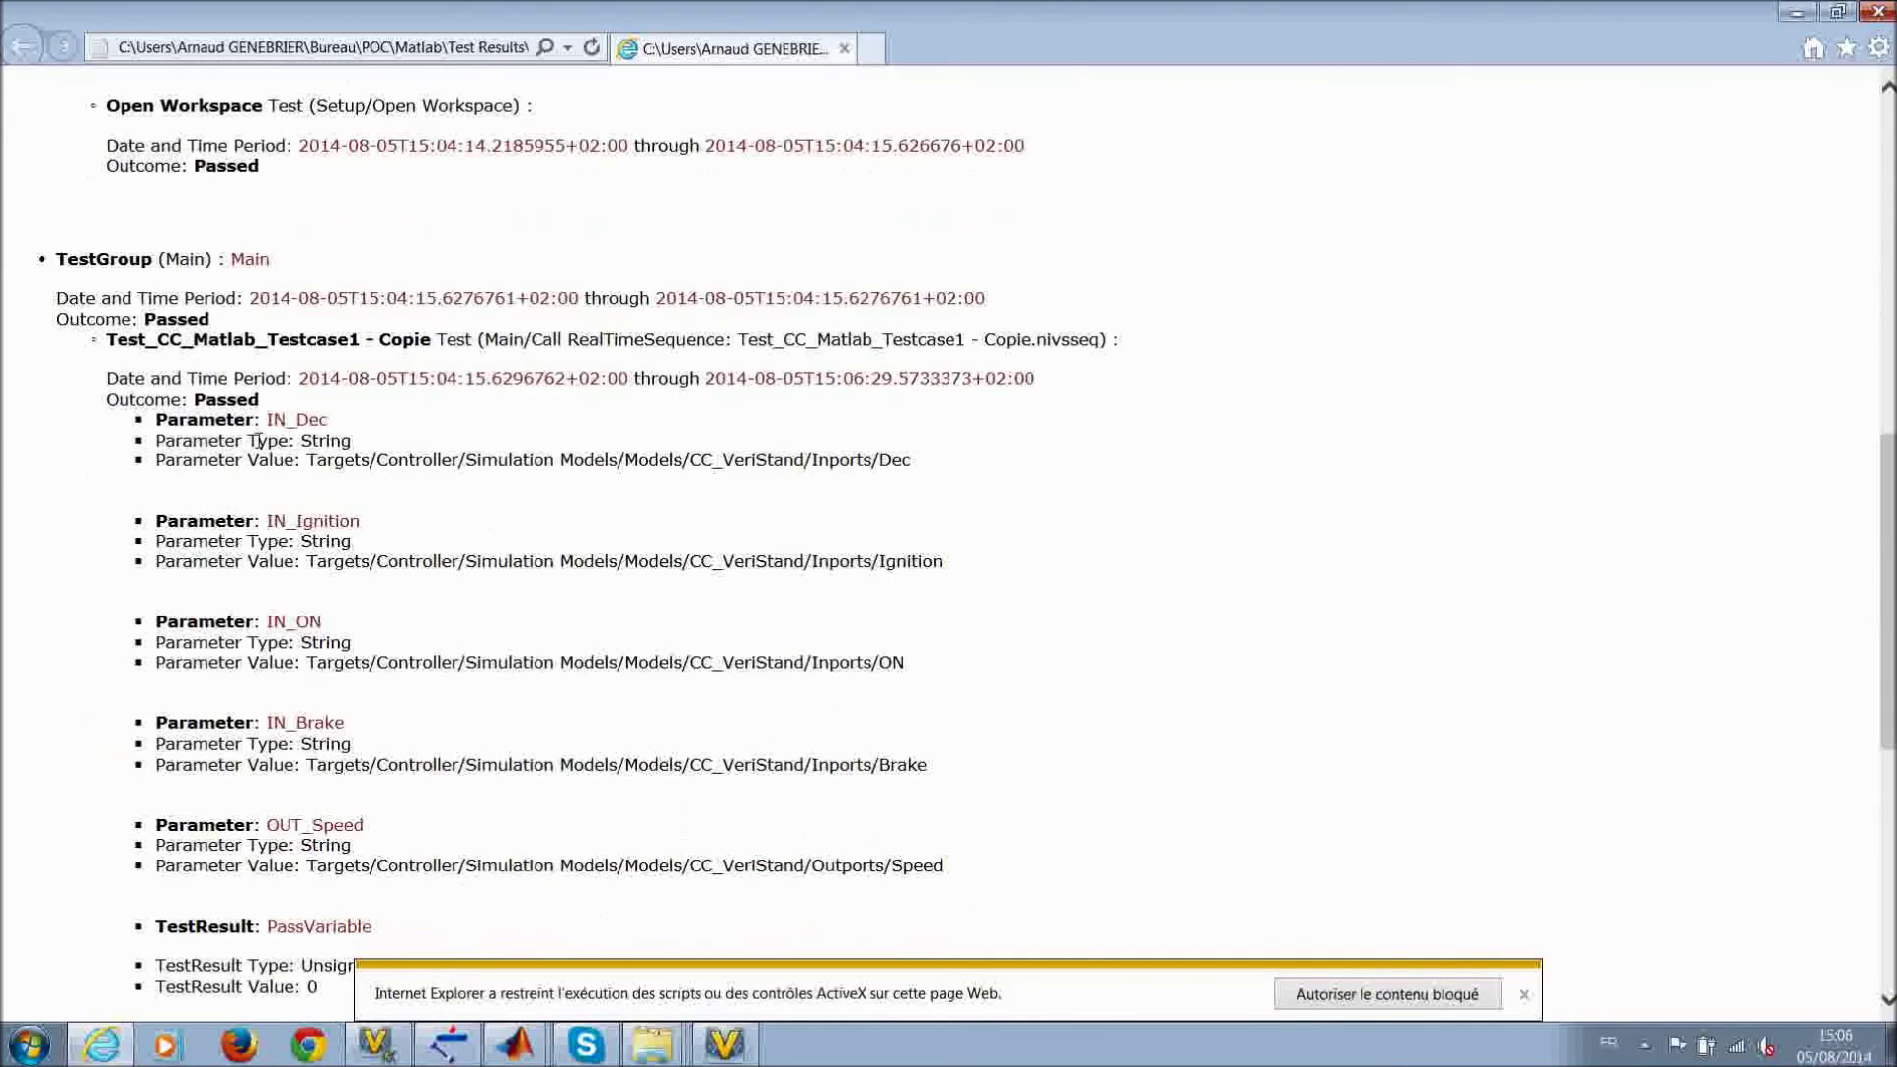
# Step: Examine the Main group's Test_CC_Matlab_Testcase1 - Copie outcome and its PassVariable test result value in the report
pyautogui.doubleClick(202, 400)
pyautogui.click(225, 334)
pyautogui.scroll(-4, 226, 334)
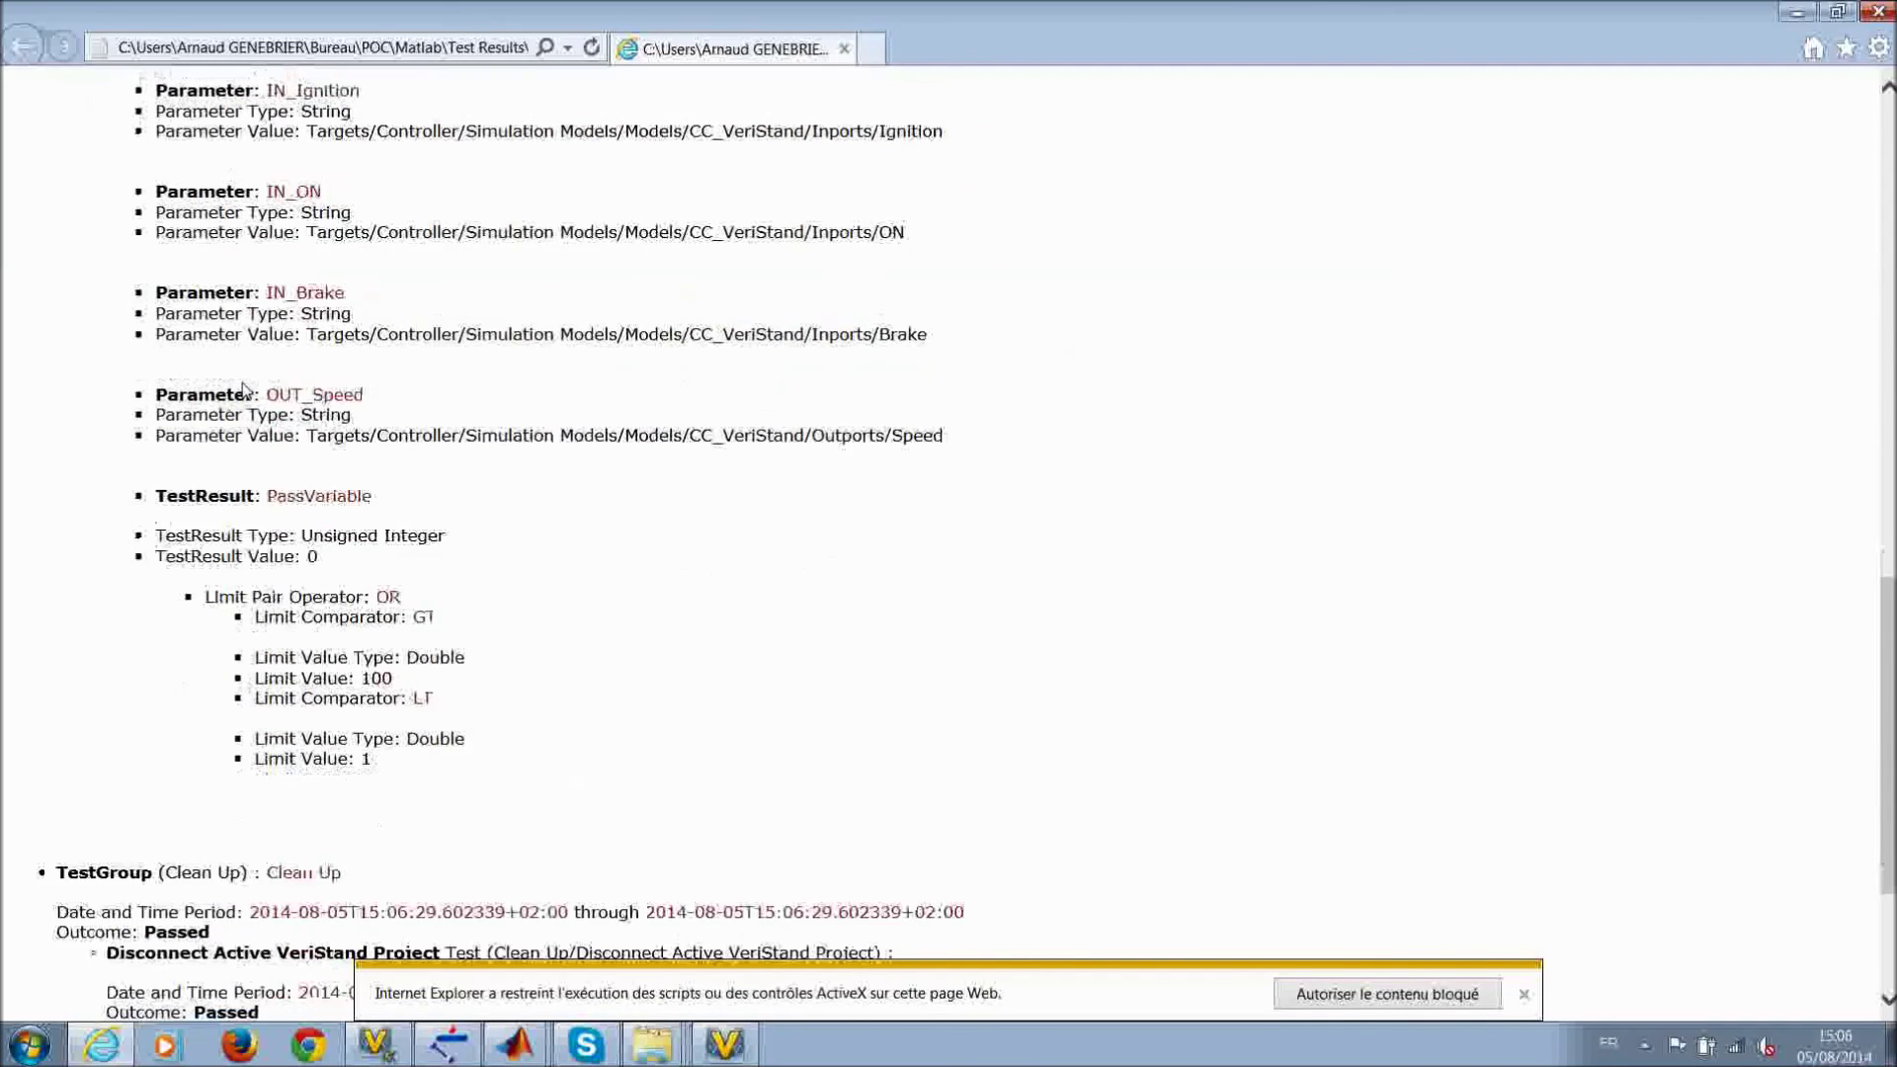
pyautogui.moveTo(267, 496); pyautogui.dragTo(377, 499)
pyautogui.click(361, 557)
pyautogui.moveTo(156, 555); pyautogui.dragTo(329, 558)
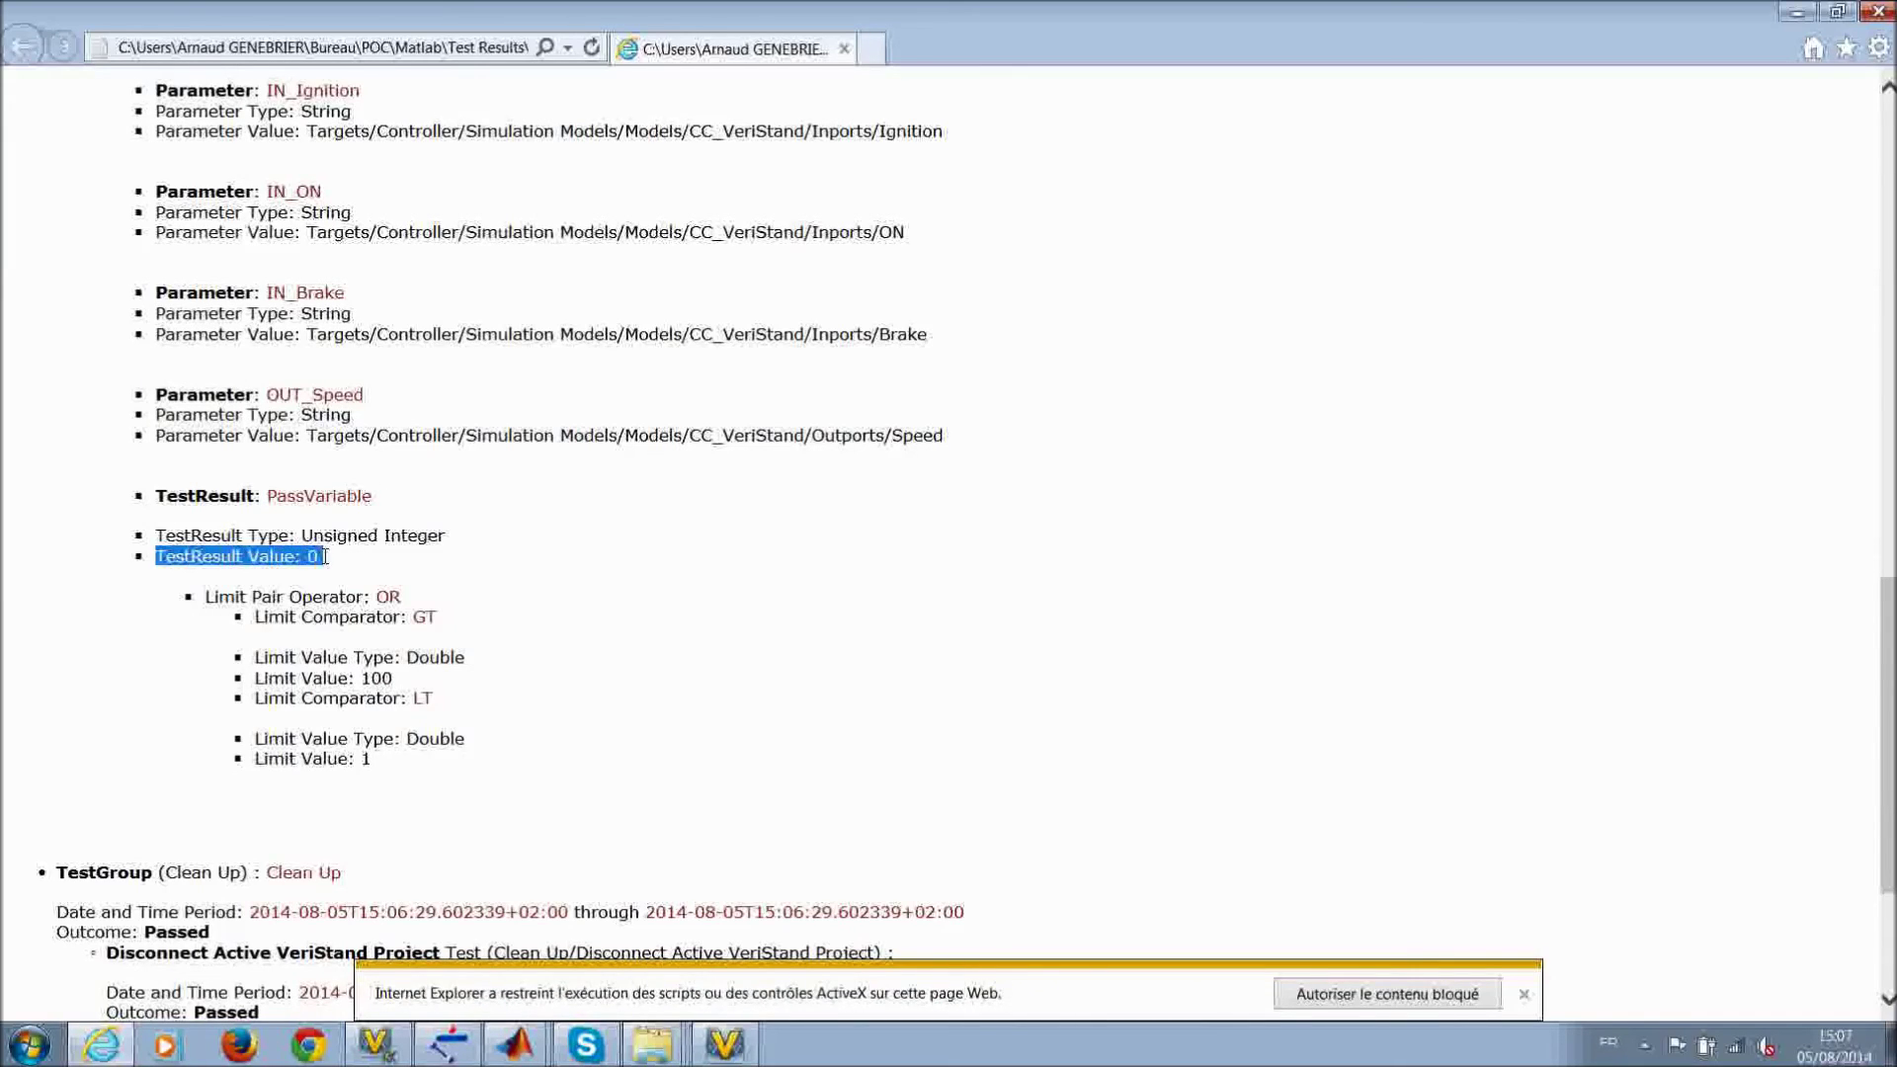
pyautogui.click(348, 570)
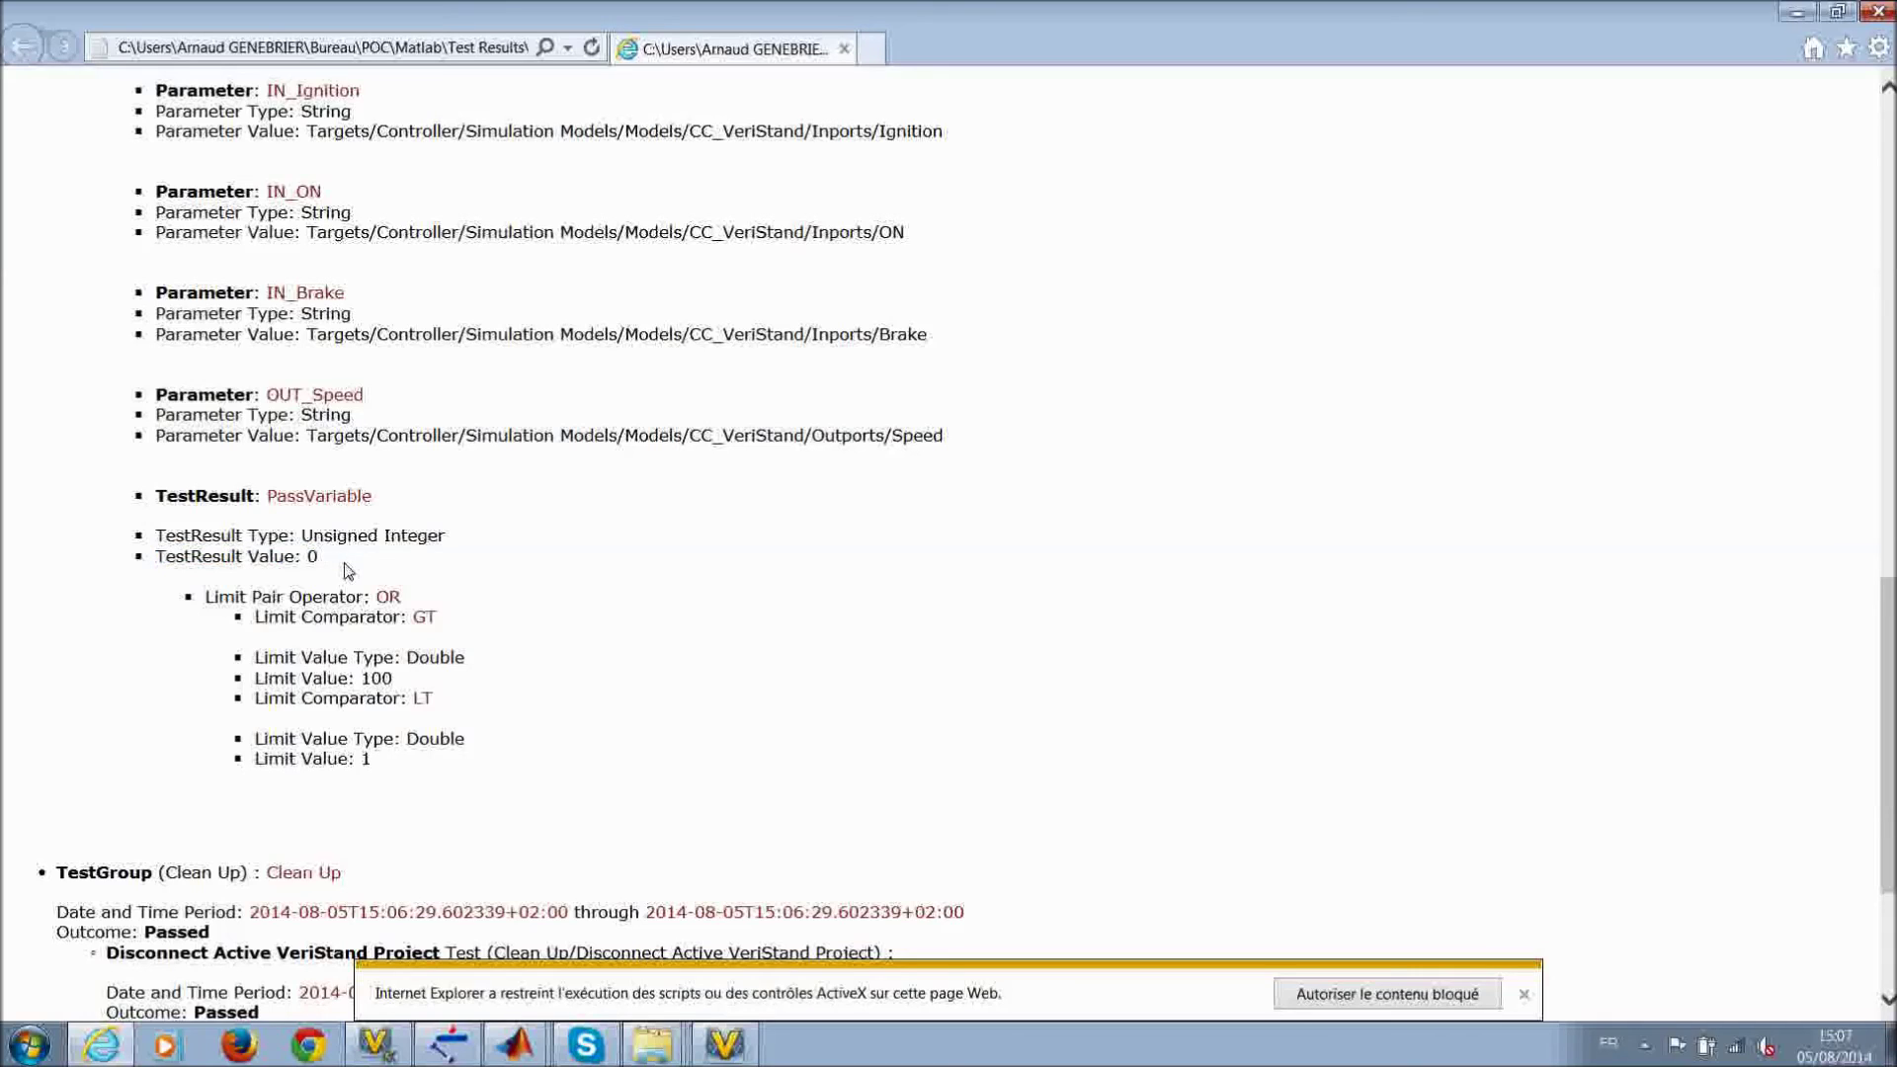
# Step: Review the PassVariable limit comparators and the Clean Up results in the test report, and close the report
pyautogui.moveTo(206, 596); pyautogui.dragTo(430, 615)
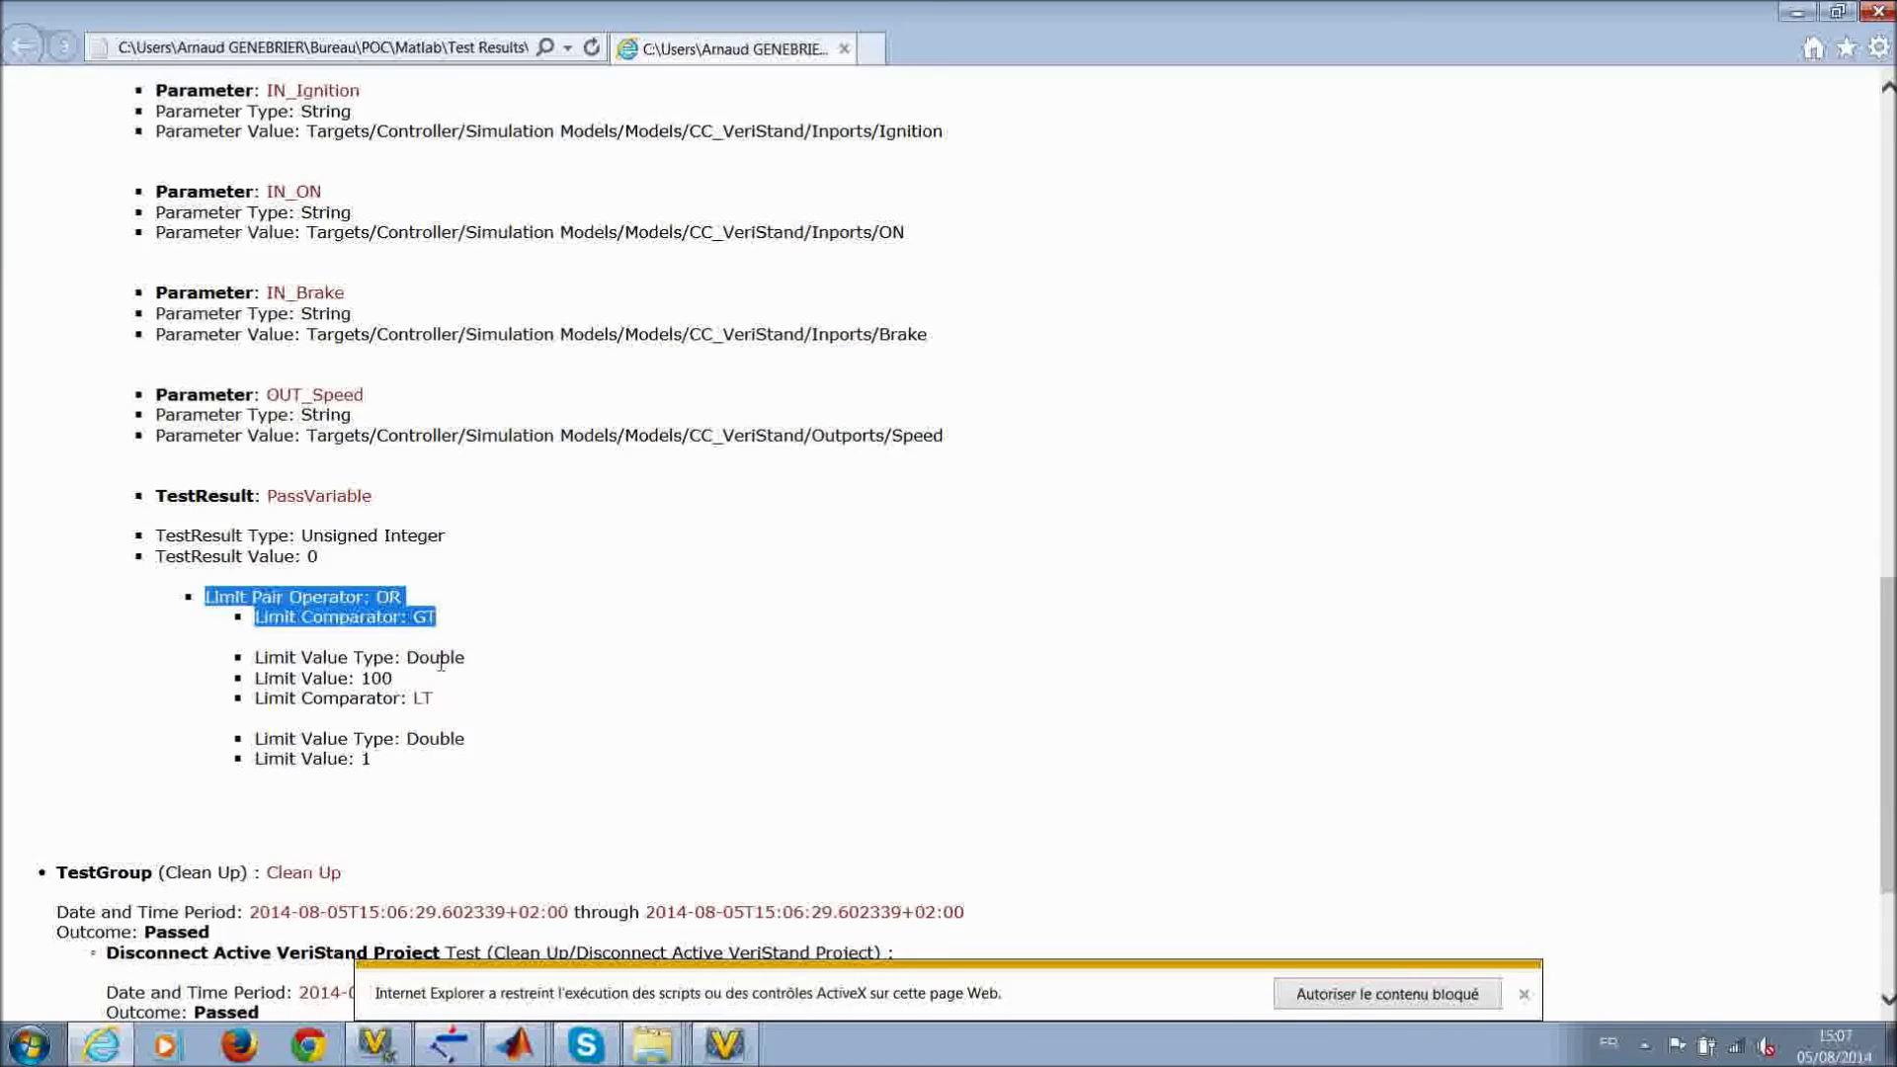
pyautogui.click(464, 685)
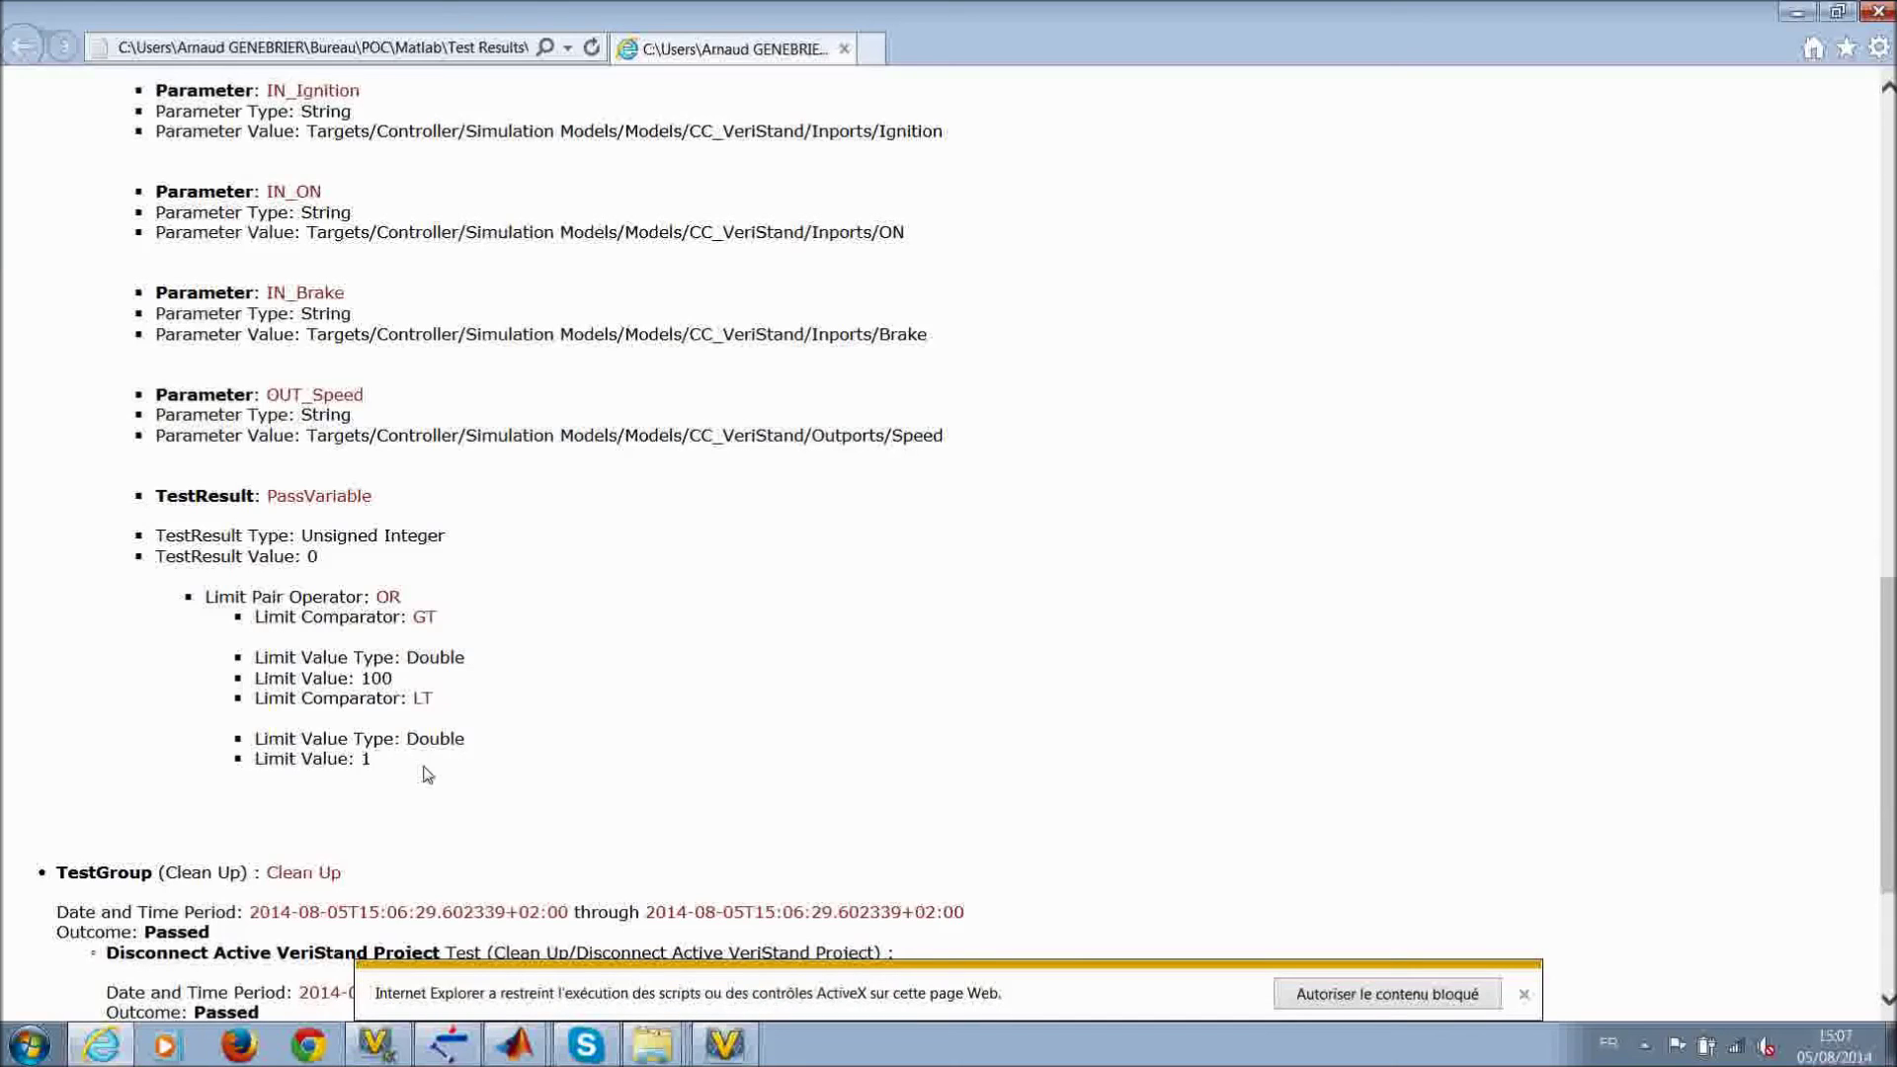
pyautogui.scroll(-3, 426, 774)
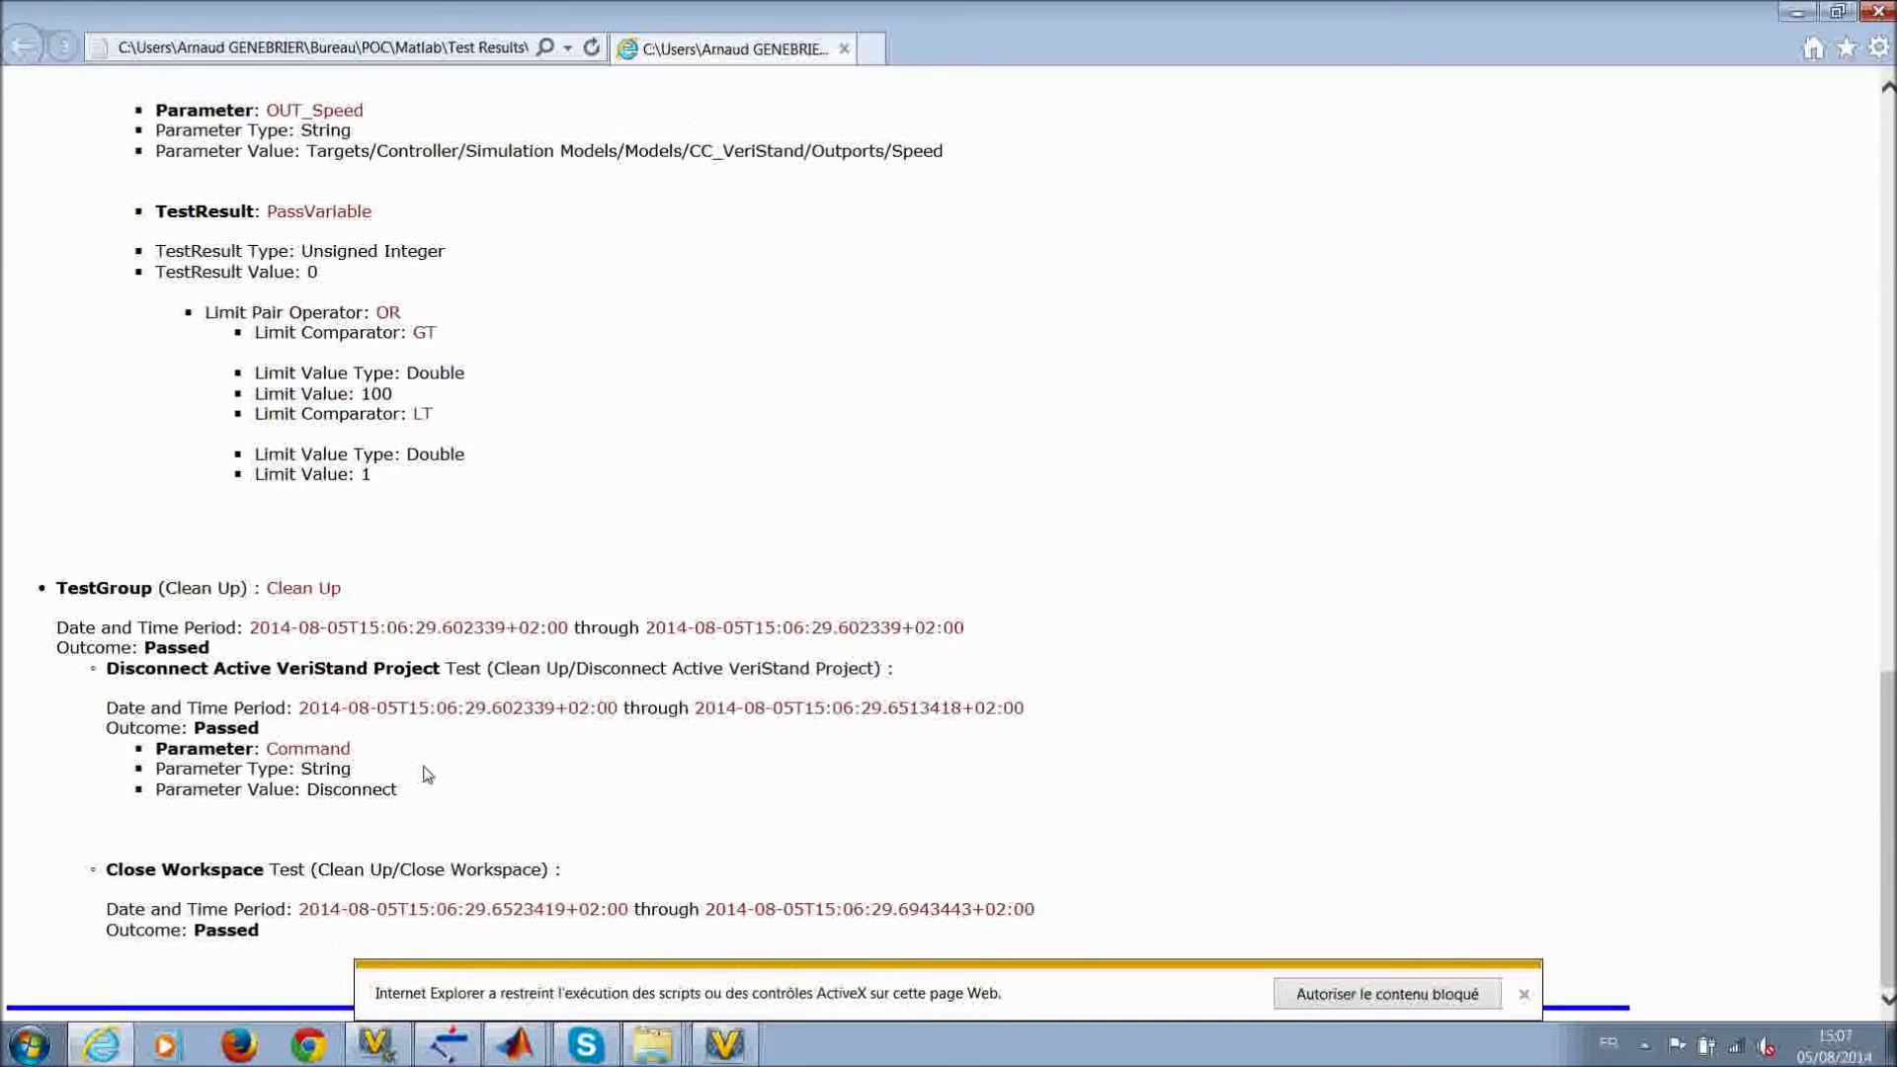
pyautogui.click(1879, 12)
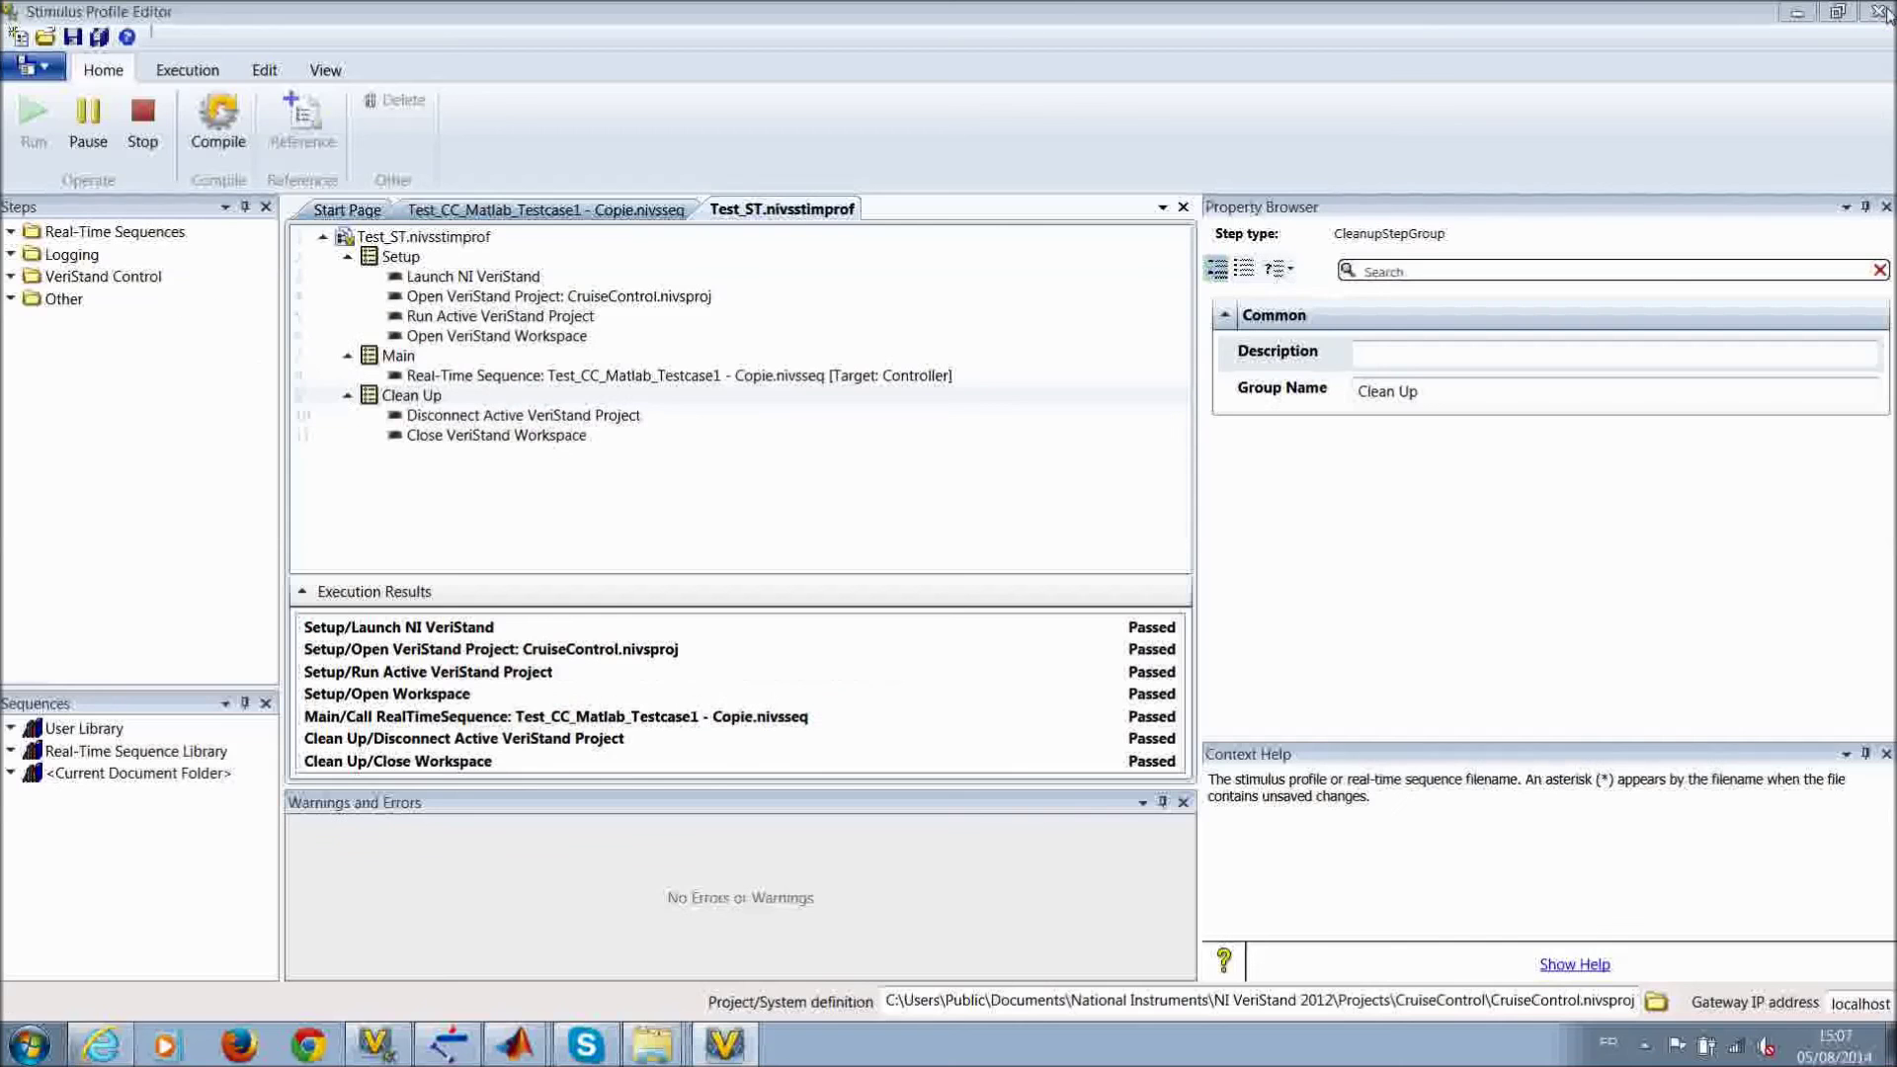
# Step: Compare the Real-Time Sequence step's bounds-check settings with the pass/fail entries in the execution results
pyautogui.click(800, 380)
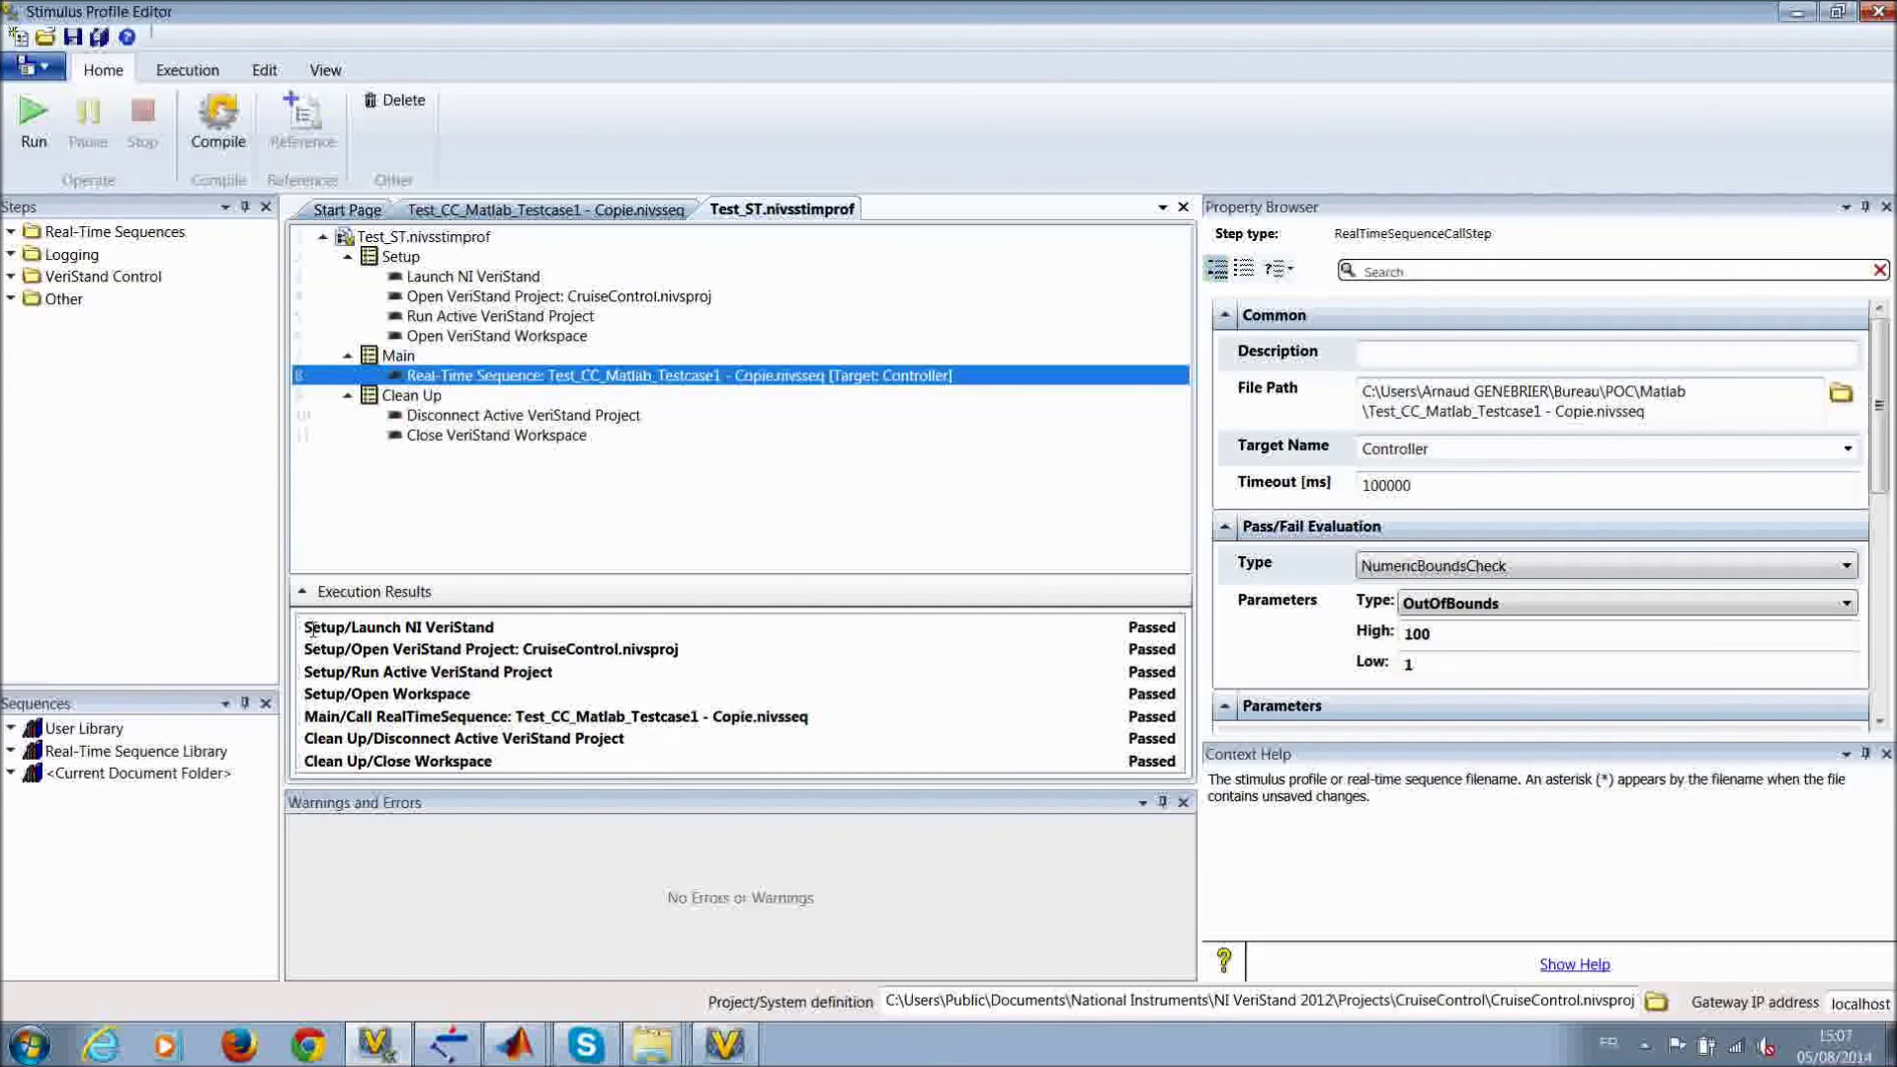
pyautogui.moveTo(309, 626); pyautogui.dragTo(494, 627)
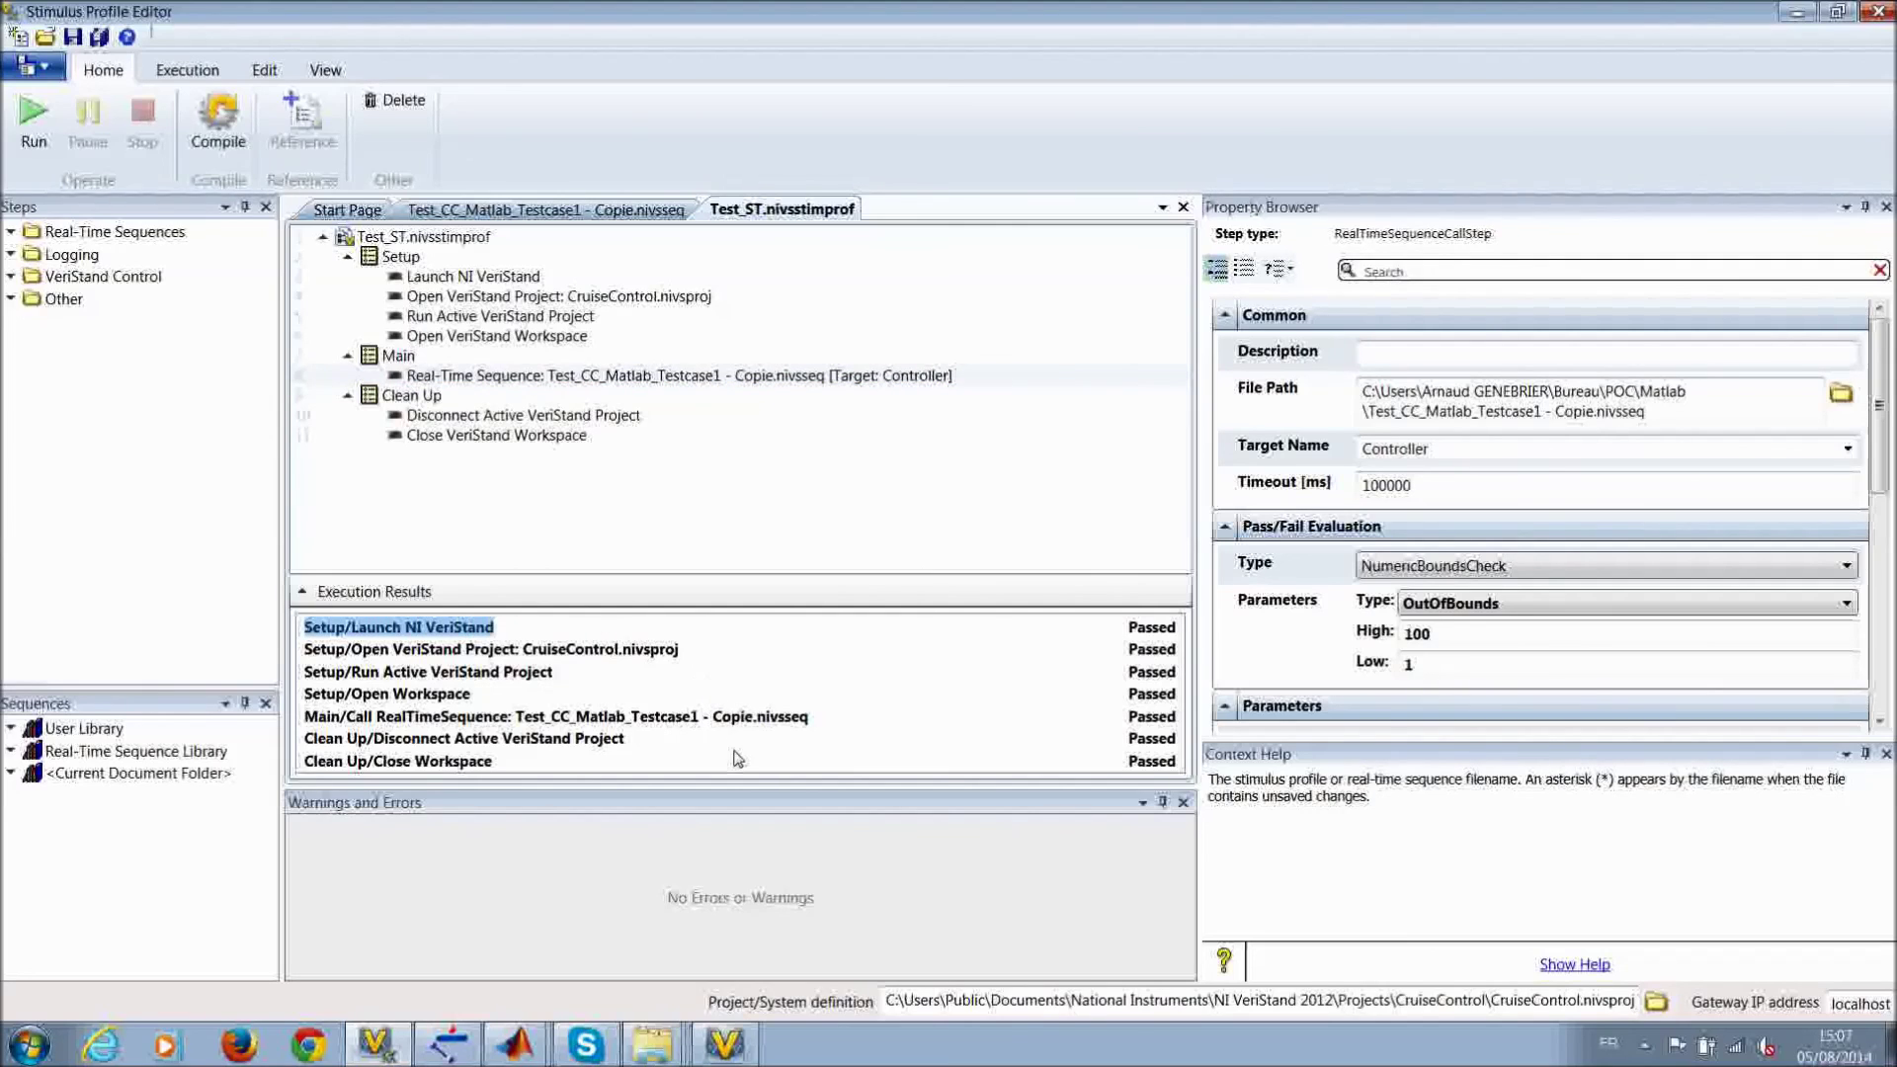
pyautogui.click(1132, 634)
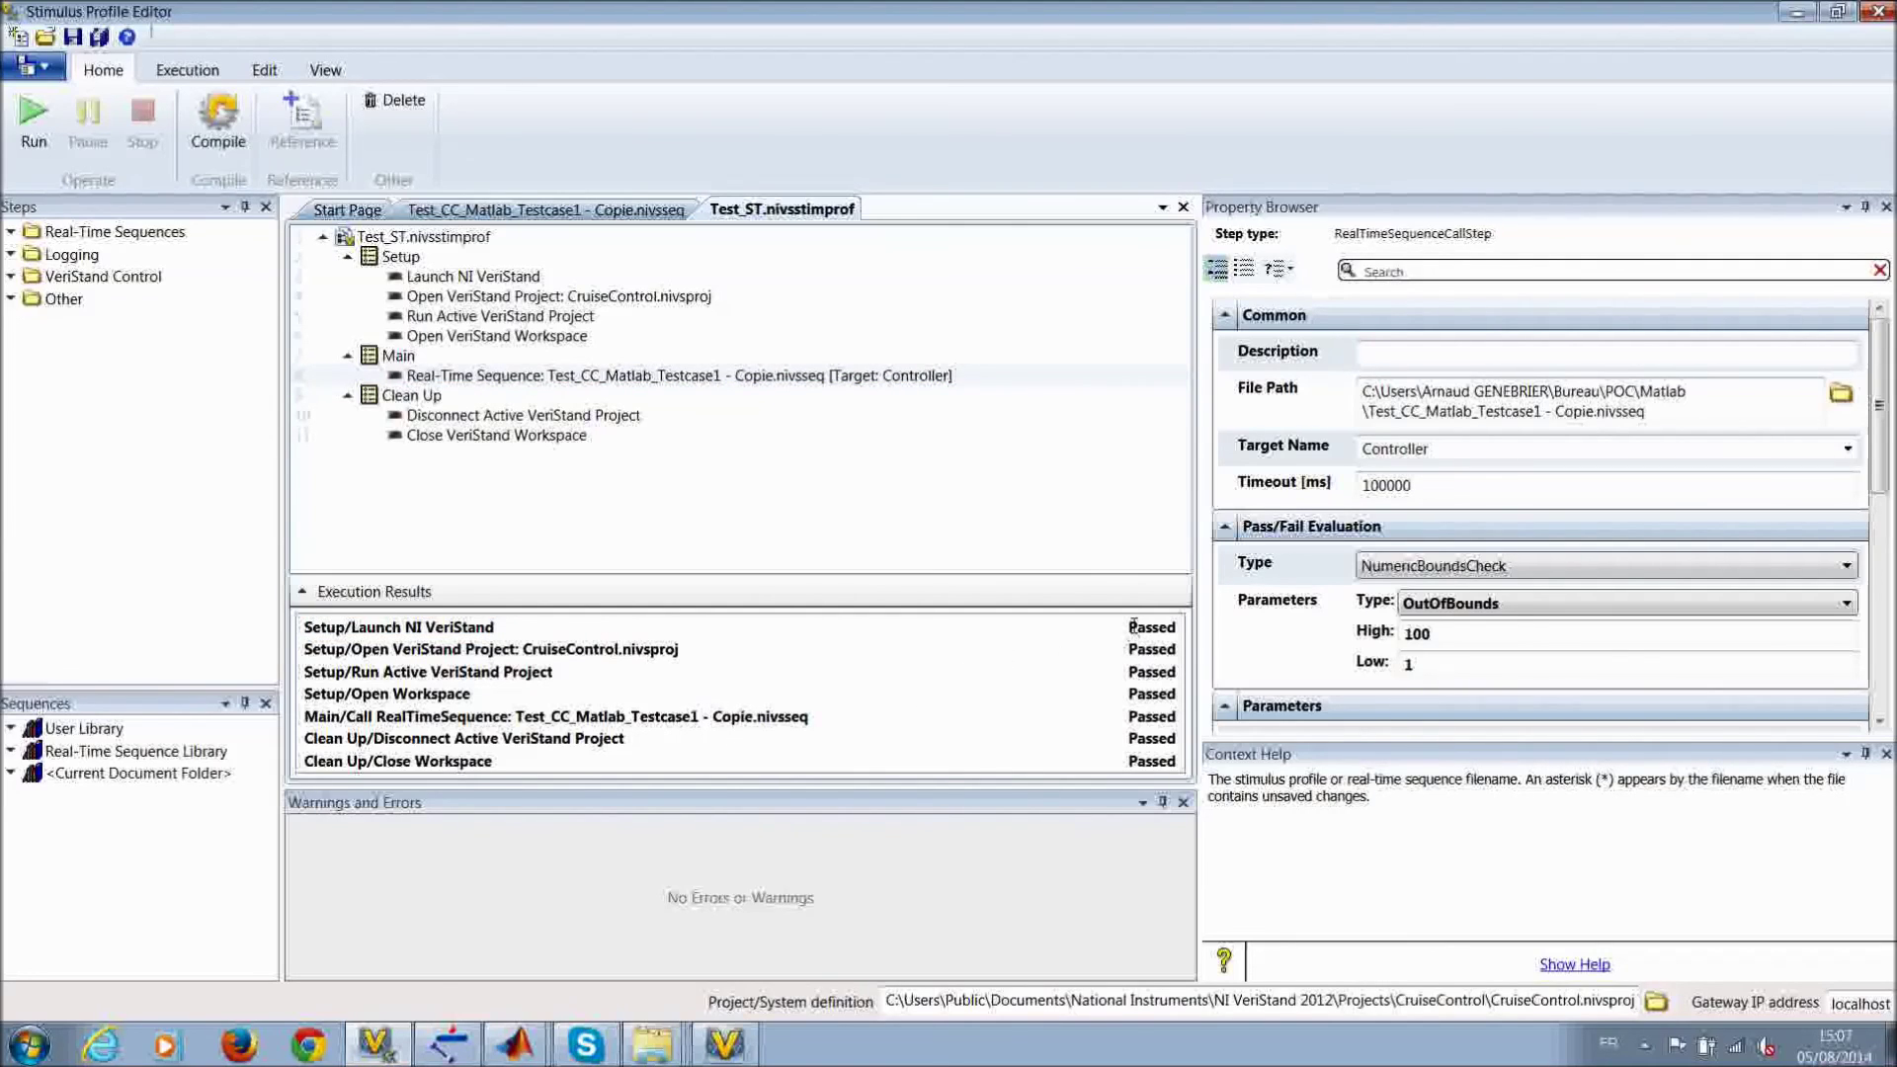